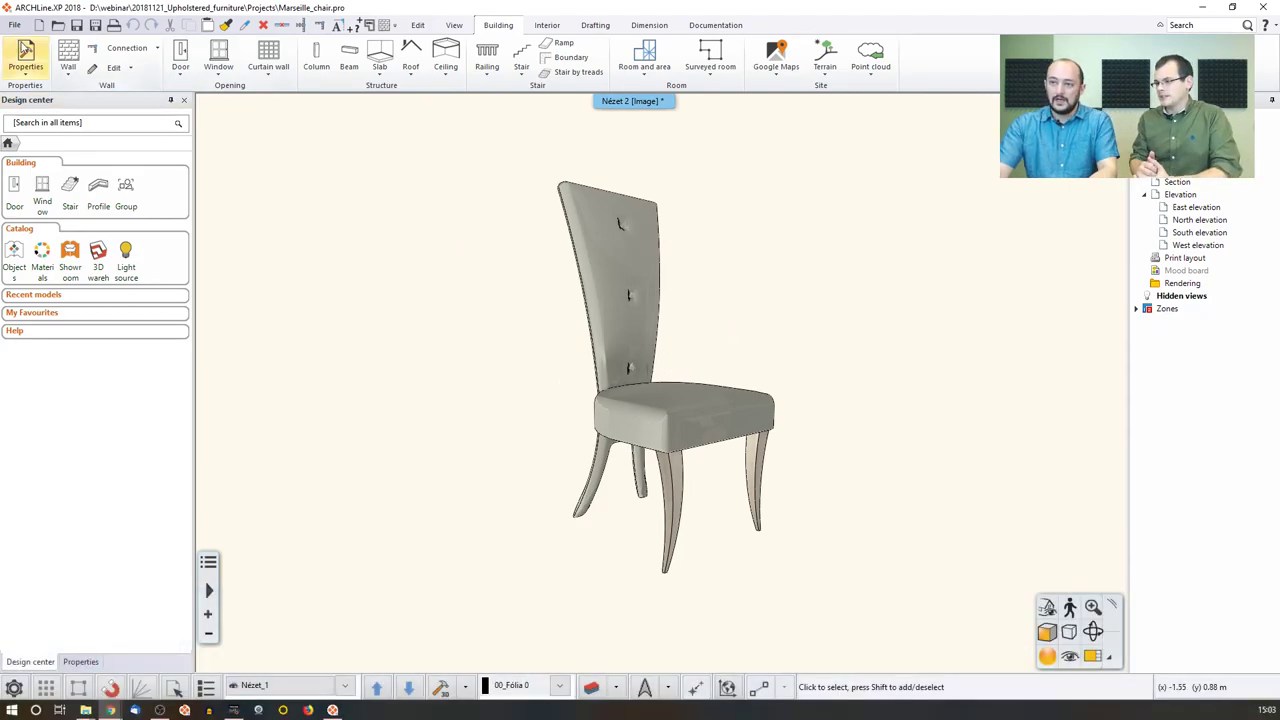
Step: Discard the Marseille chair project and start a new blank project with default properties
{"action": "left_click", "coordinate": [14, 24]}
{"action": "left_click", "coordinate": [33, 48]}
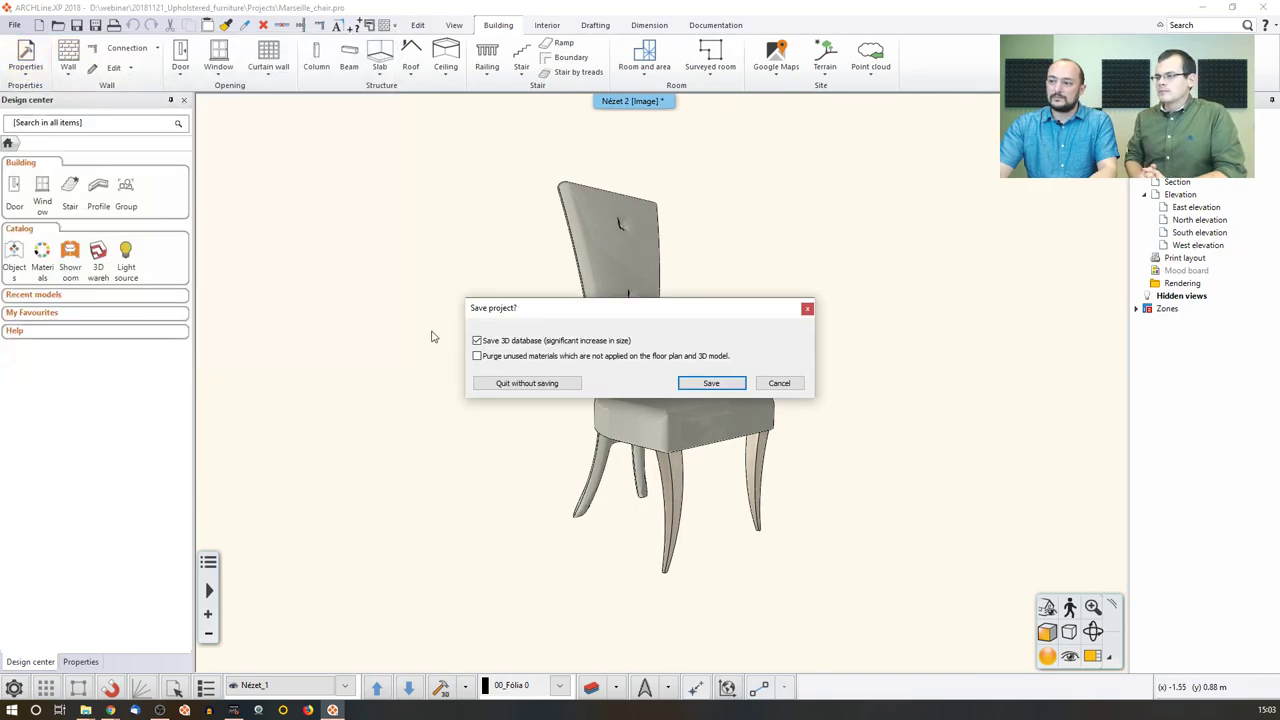
{"action": "left_click", "coordinate": [527, 383]}
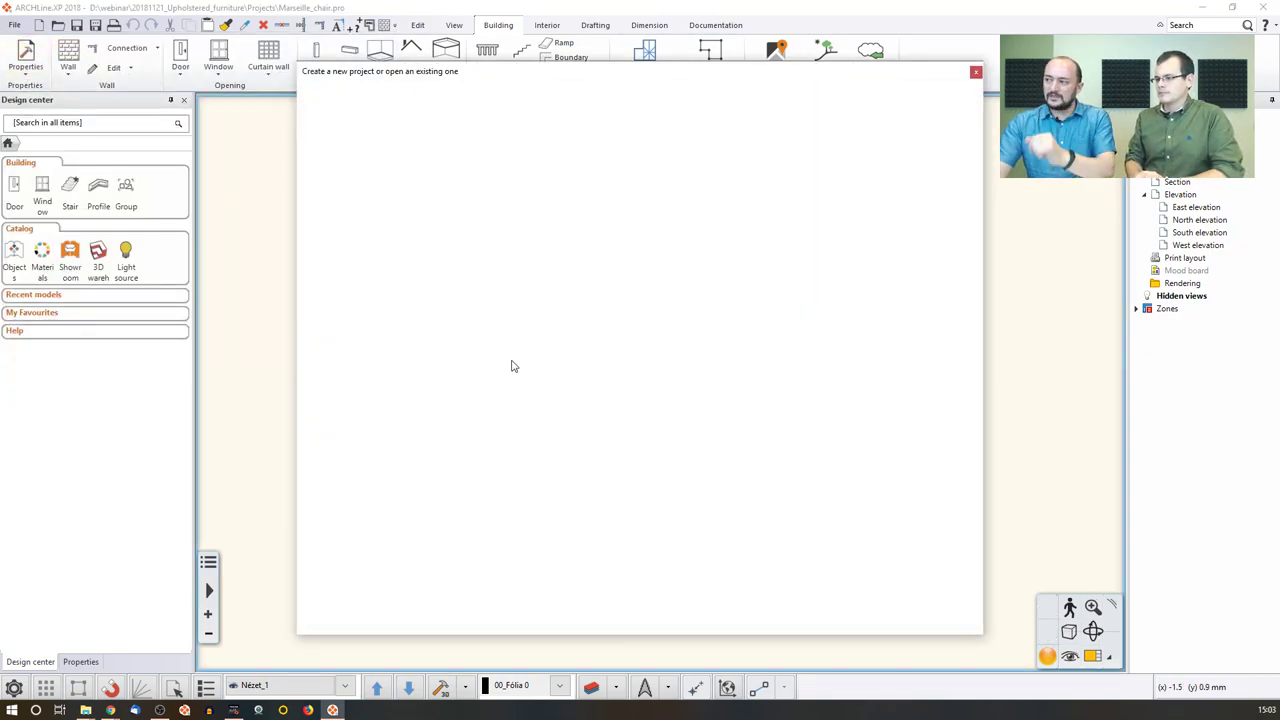
{"action": "left_click", "coordinate": [343, 140]}
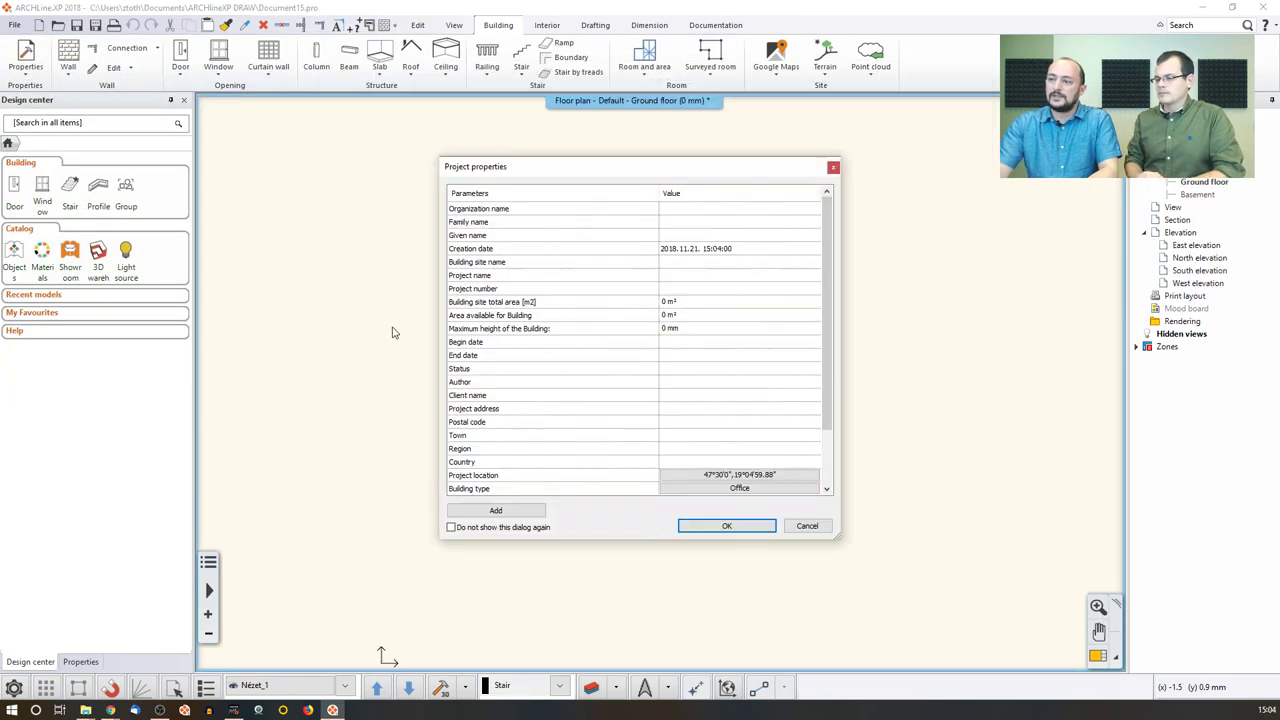
{"action": "left_click", "coordinate": [707, 527]}
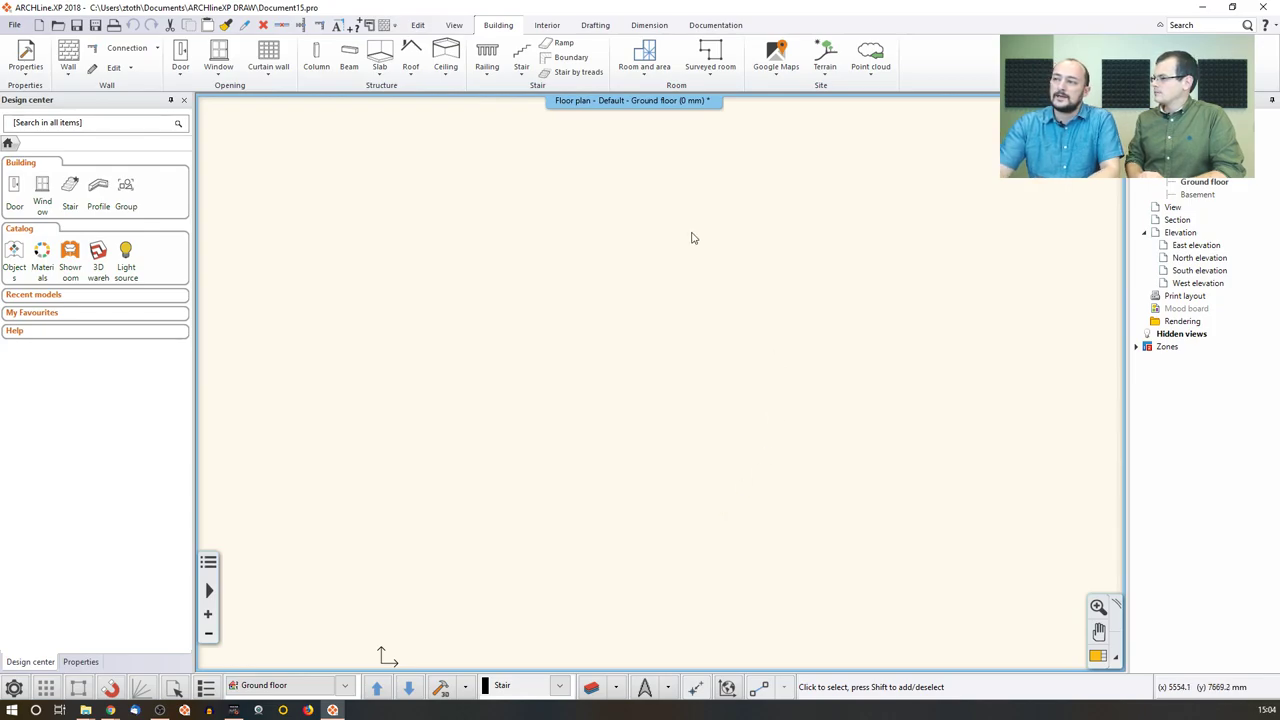
Step: Switch to the Interior tools and look over the Smart Object creation options
{"action": "left_click", "coordinate": [545, 24]}
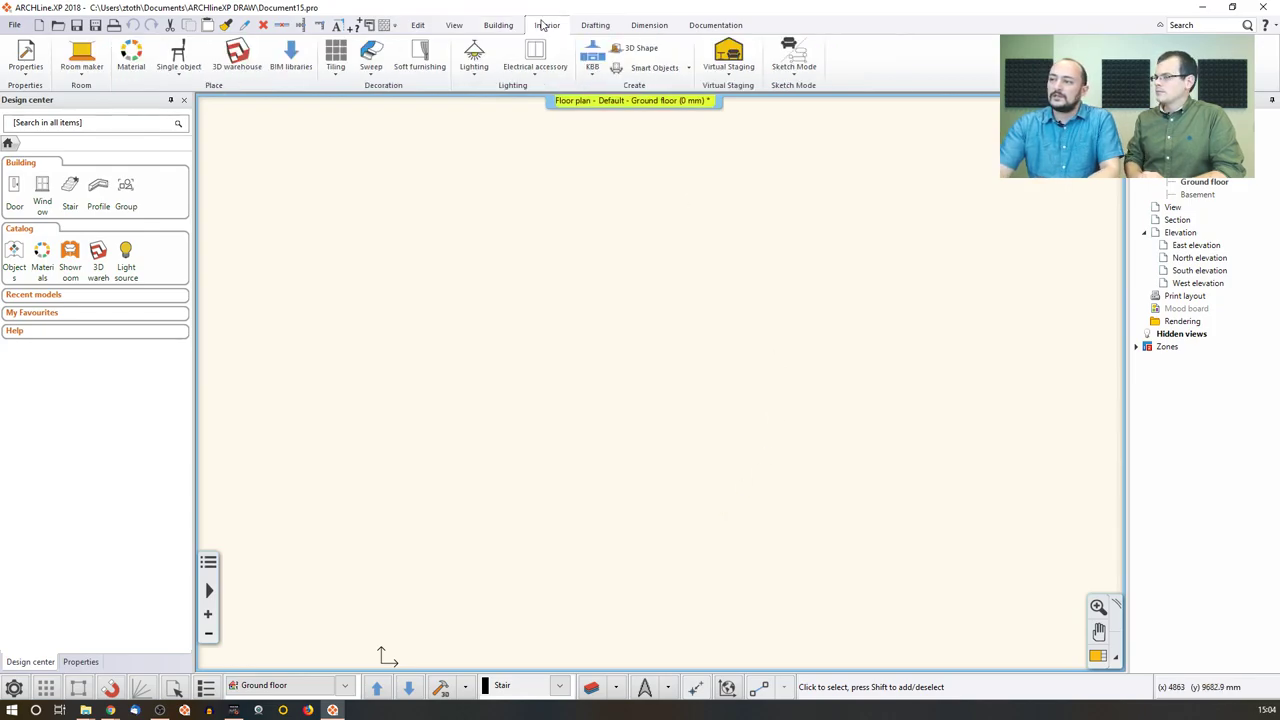
{"action": "left_click", "coordinate": [689, 68]}
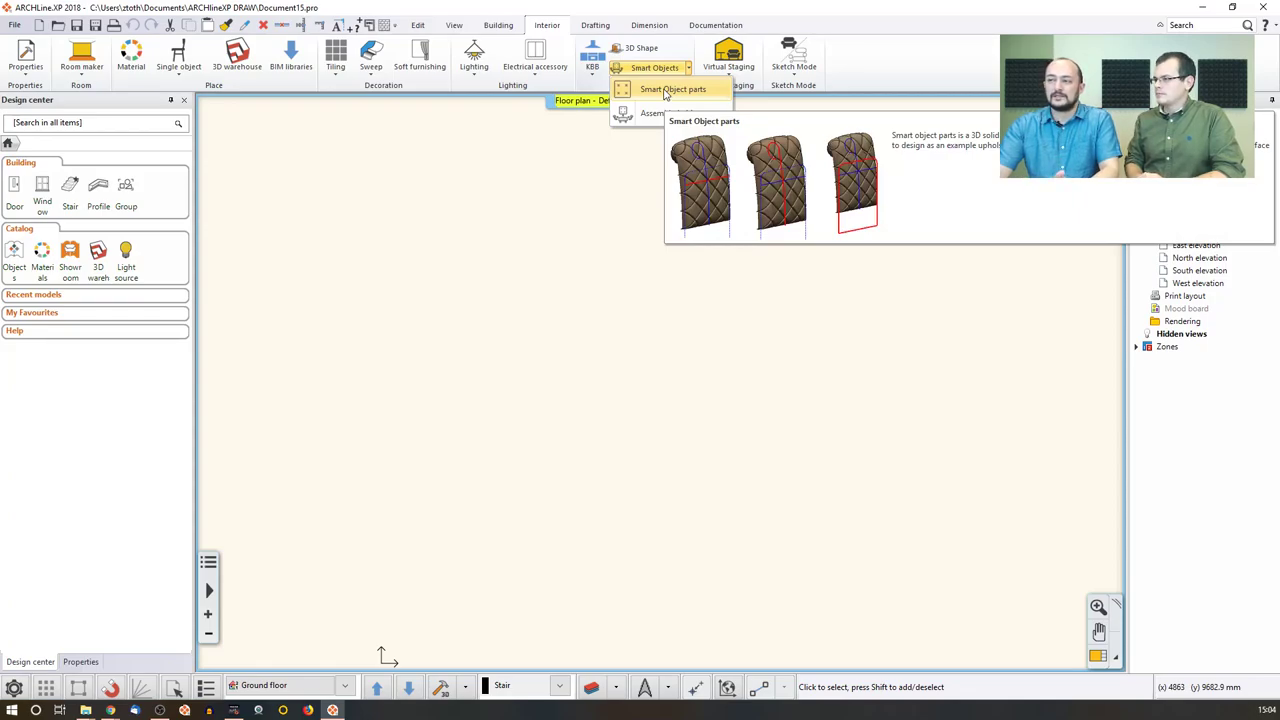
{"action": "left_click", "coordinate": [480, 274]}
Step: Drag Esmeralda_small_unit.png from the Projects folder onto the ground-floor plan
{"action": "mouse_move", "coordinate": [85, 711]}
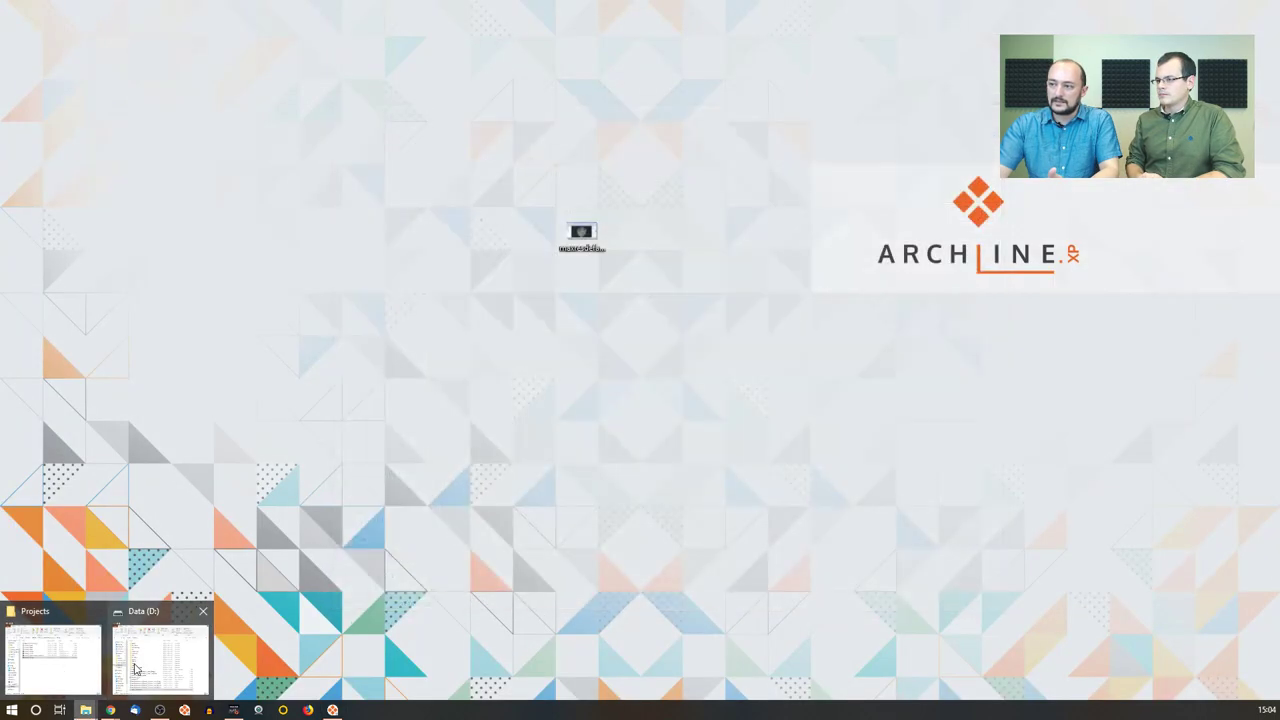
{"action": "left_click", "coordinate": [55, 658]}
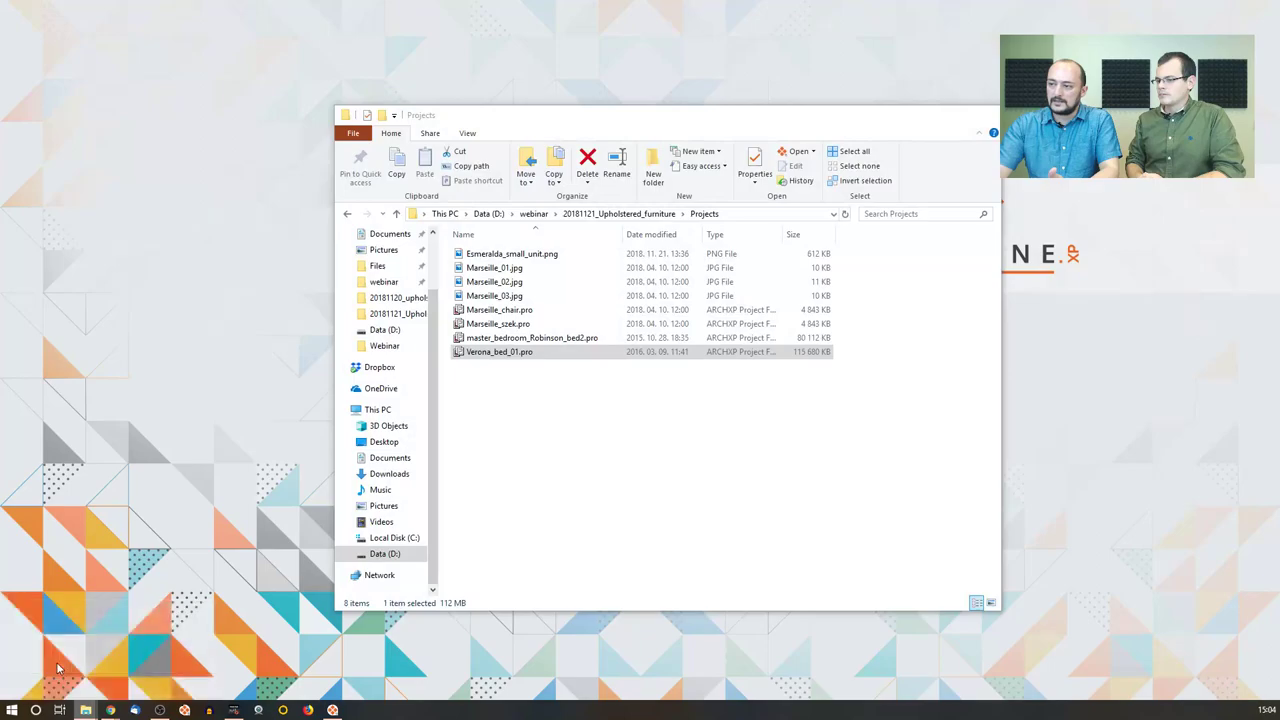
{"action": "left_click_drag", "start_coordinate": [643, 128], "coordinate": [733, 133]}
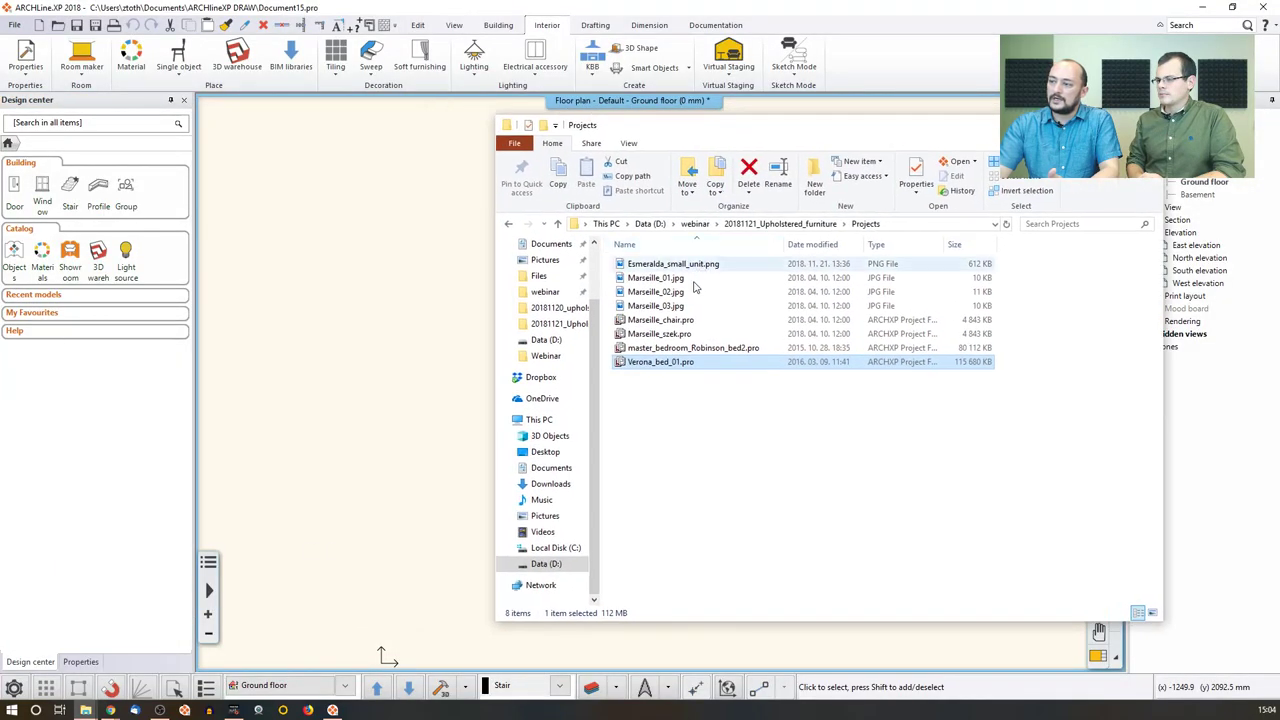
{"action": "left_click", "coordinate": [690, 264]}
{"action": "left_click_drag", "start_coordinate": [288, 333], "coordinate": [314, 466]}
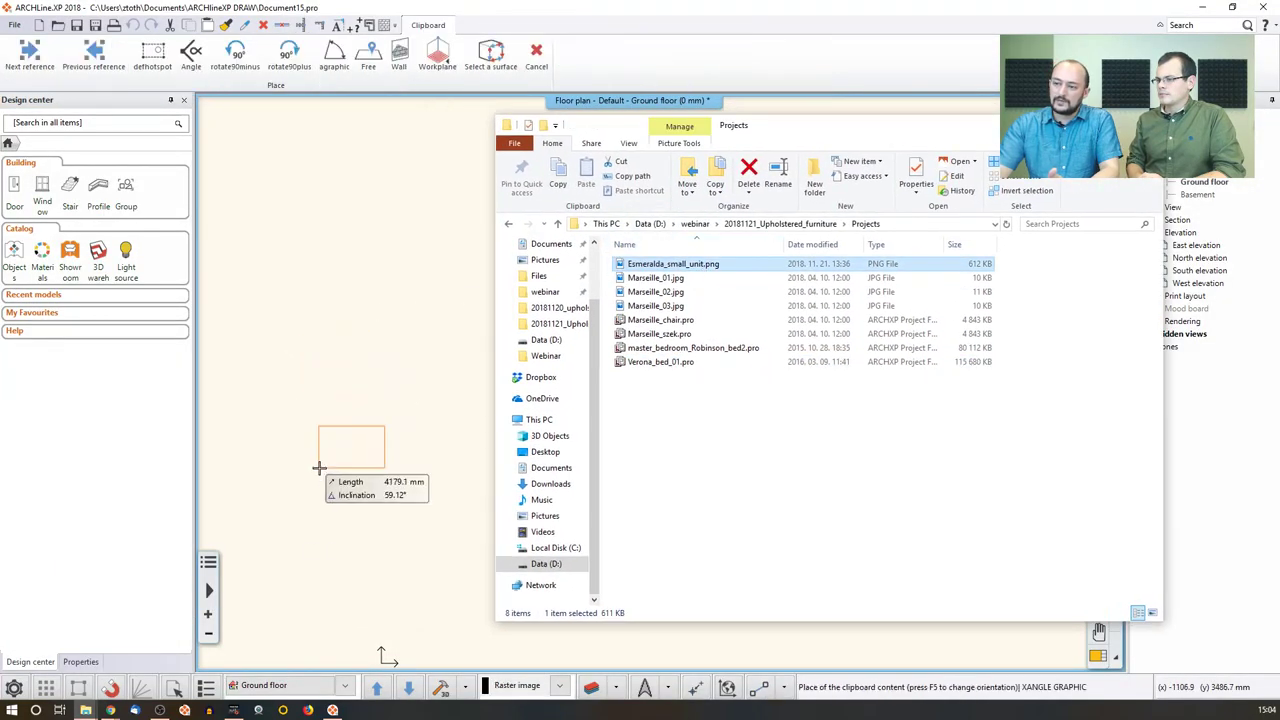
{"action": "left_click", "coordinate": [314, 466]}
Step: Zoom in and back out around the placed ottoman picture
{"action": "scroll", "coordinate": [390, 420], "scroll_direction": "up", "scroll_amount": 5}
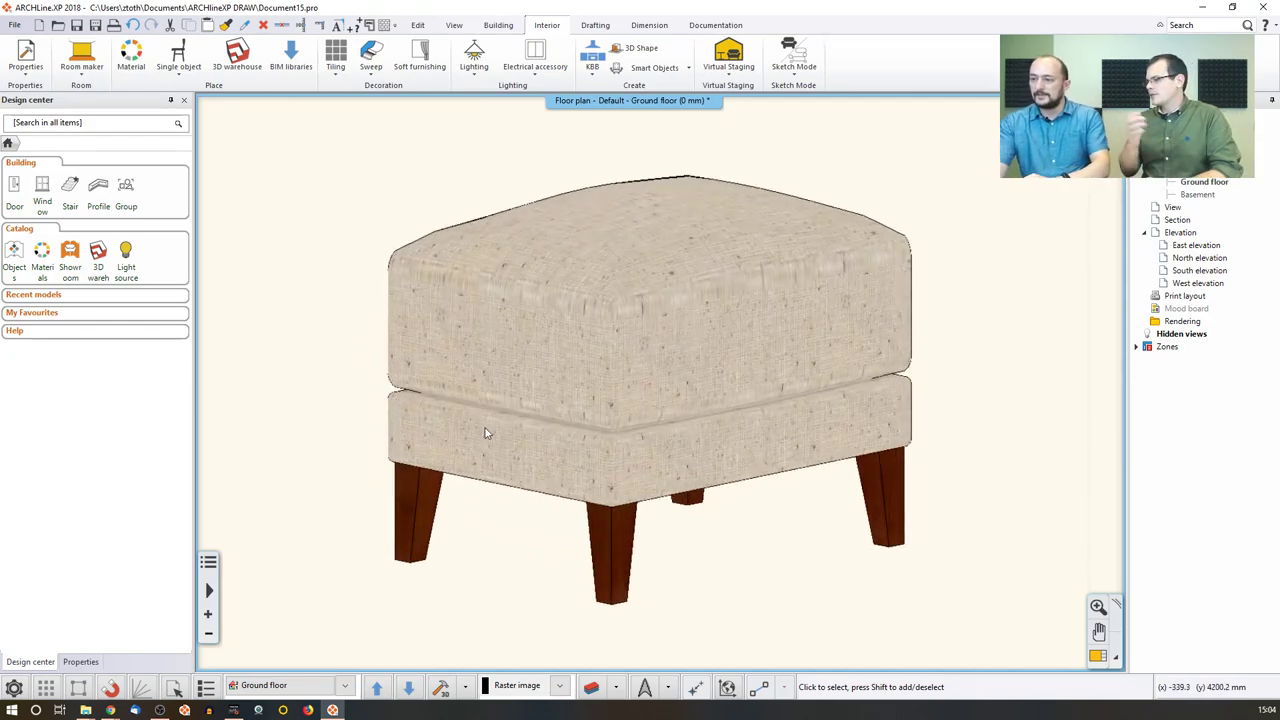
{"action": "scroll", "coordinate": [488, 428], "scroll_direction": "down", "scroll_amount": 2}
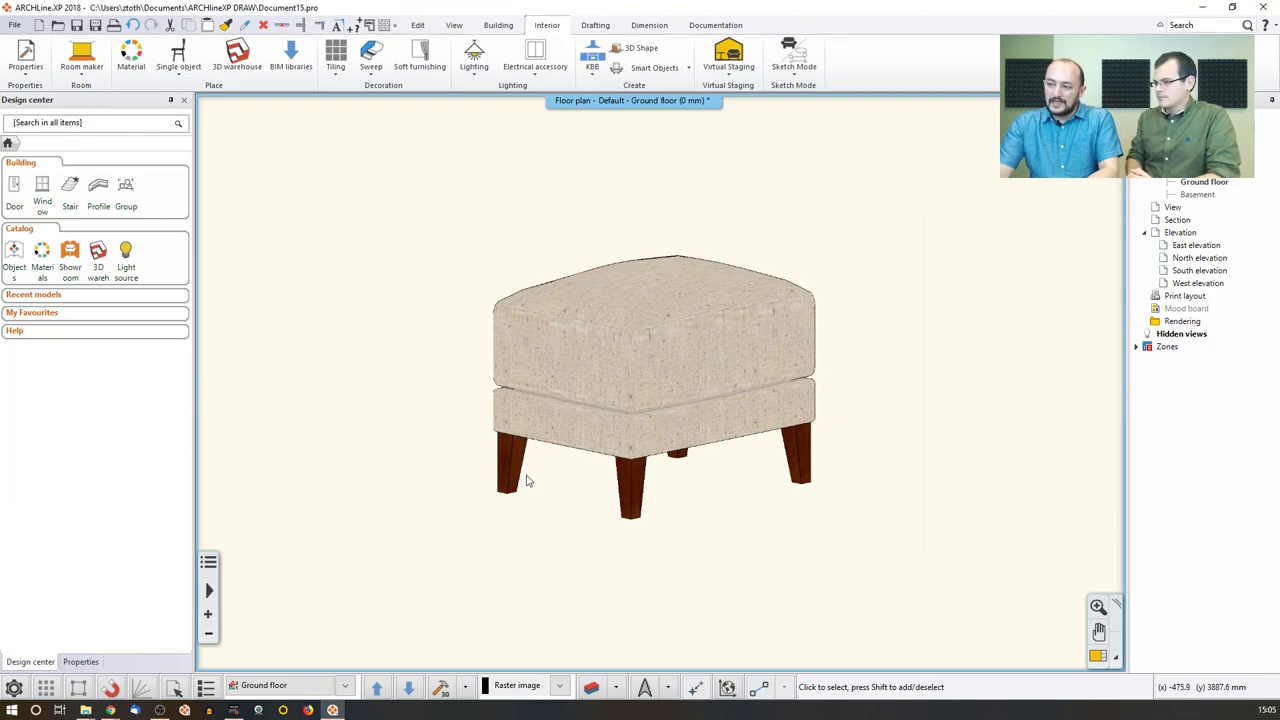
{"action": "scroll", "coordinate": [541, 484], "scroll_direction": "down", "scroll_amount": 3}
Step: Give the ottoman reference image a high transparency value, then deselect it
{"action": "middle_click_drag", "start_coordinate": [686, 423], "coordinate": [406, 400]}
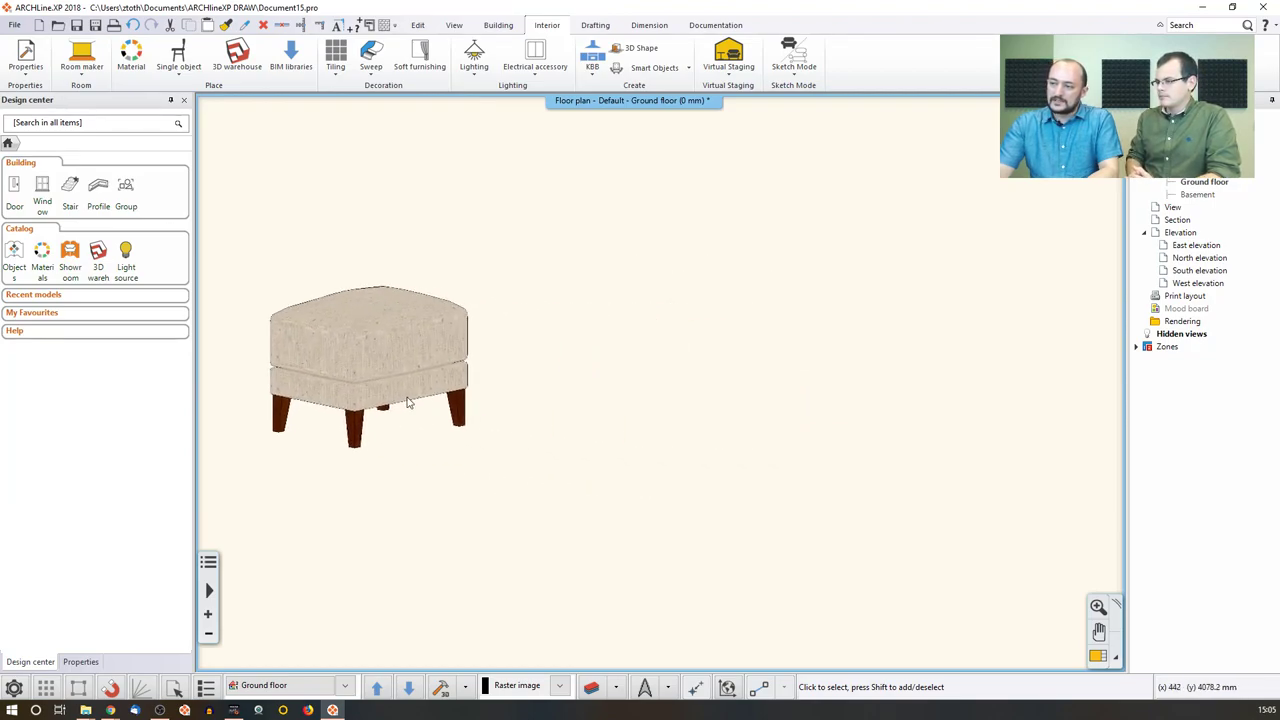
{"action": "left_click", "coordinate": [371, 365]}
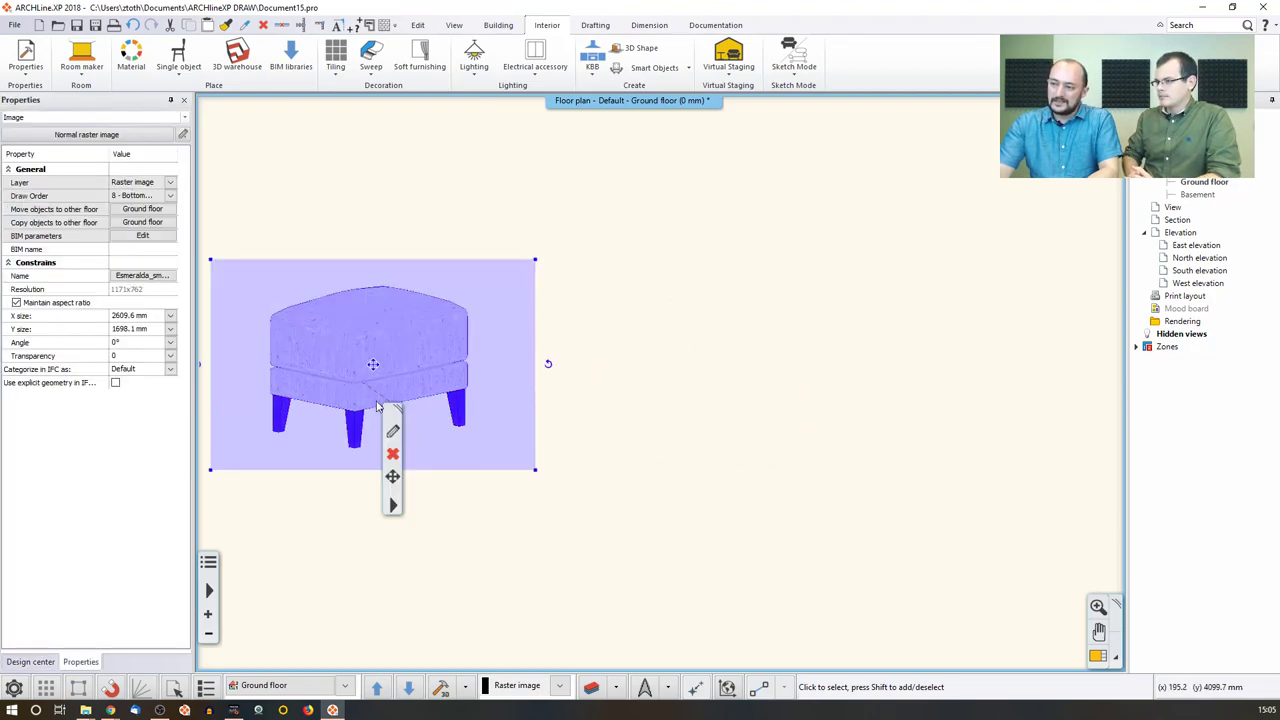
{"action": "left_click", "coordinate": [171, 359]}
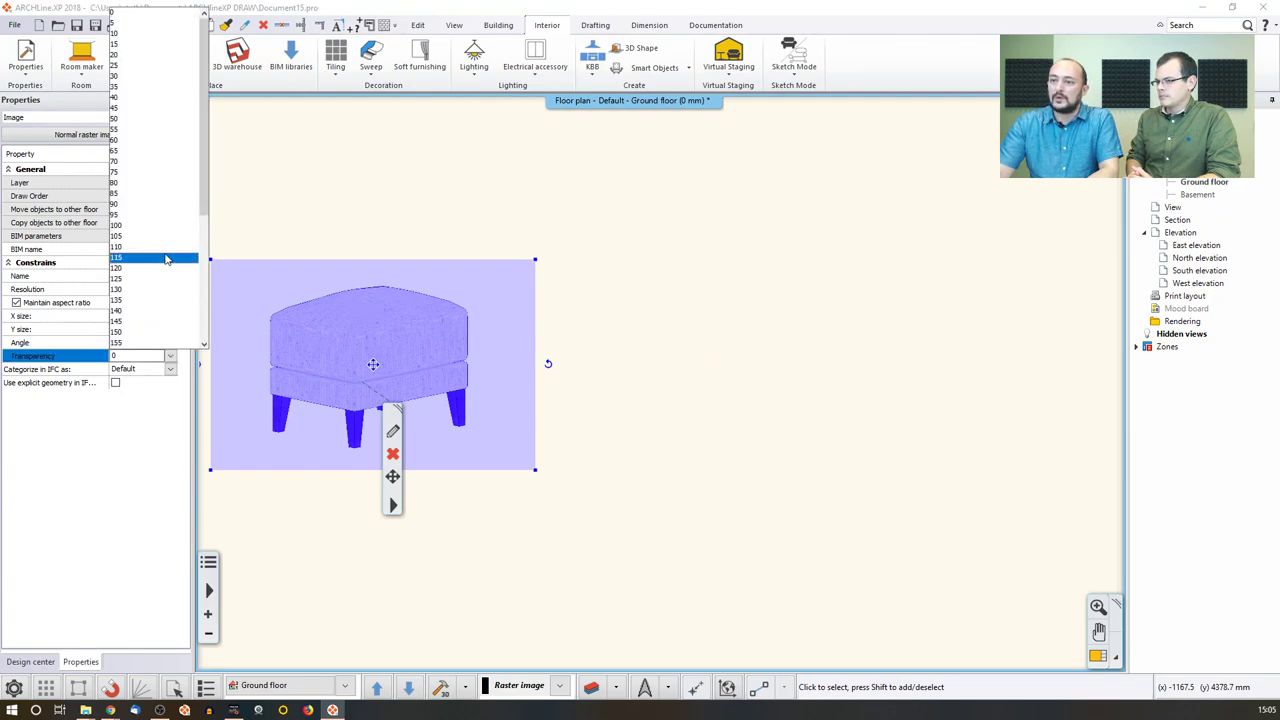
{"action": "scroll", "coordinate": [148, 339], "scroll_direction": "down", "scroll_amount": 1}
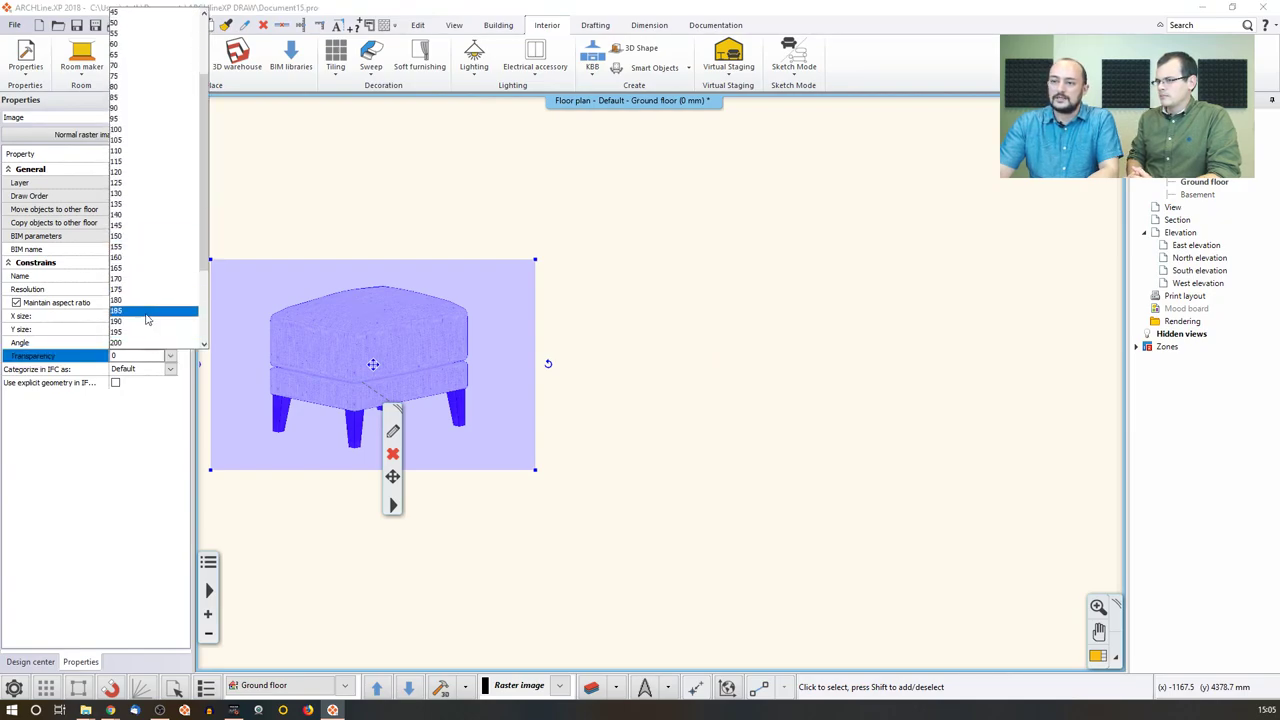
{"action": "left_click", "coordinate": [148, 339]}
{"action": "left_click", "coordinate": [369, 177]}
{"action": "left_click", "coordinate": [508, 252]}
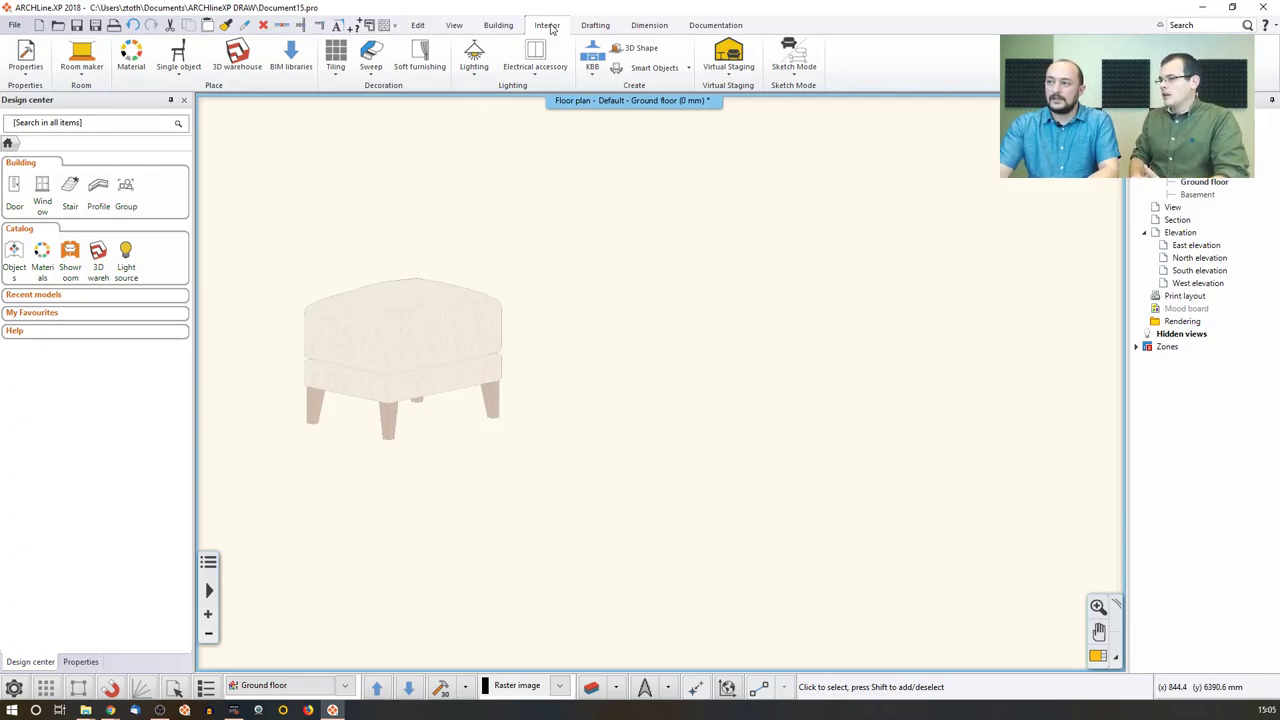
Step: Start a Loft solid from the Sweep dropdown for the ottoman leg
{"action": "left_click", "coordinate": [375, 73]}
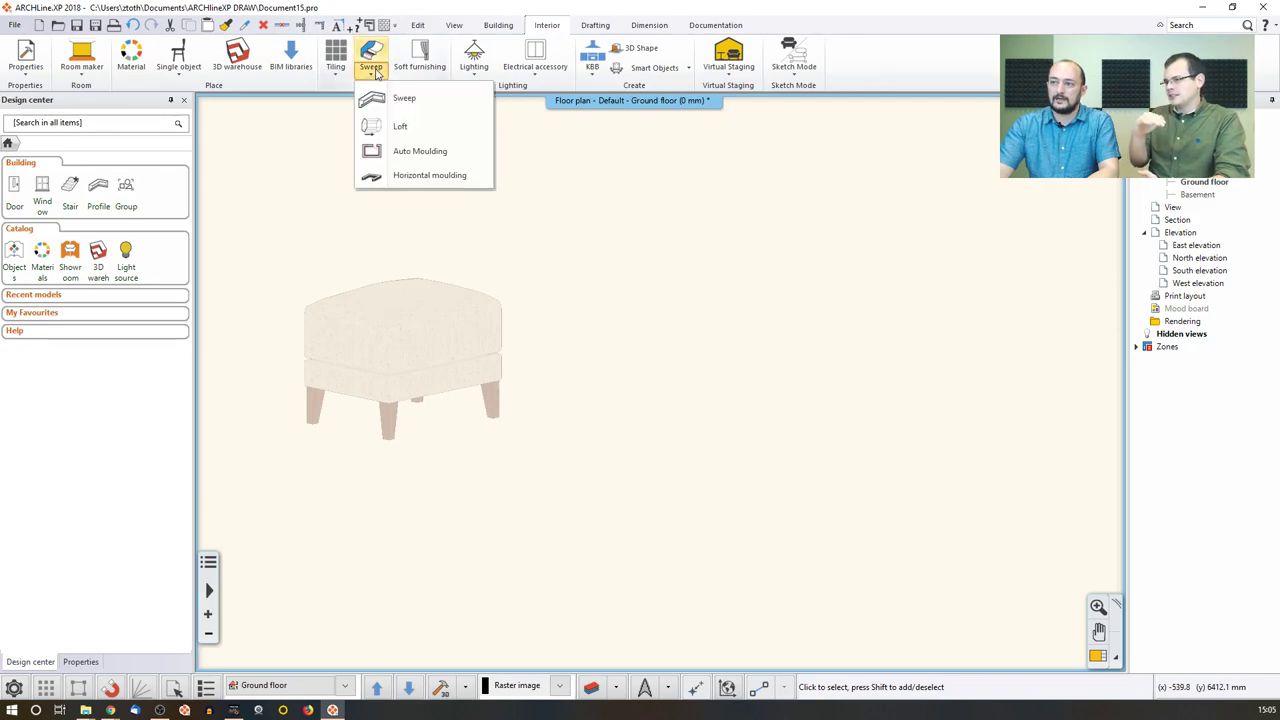
{"action": "left_click", "coordinate": [401, 128]}
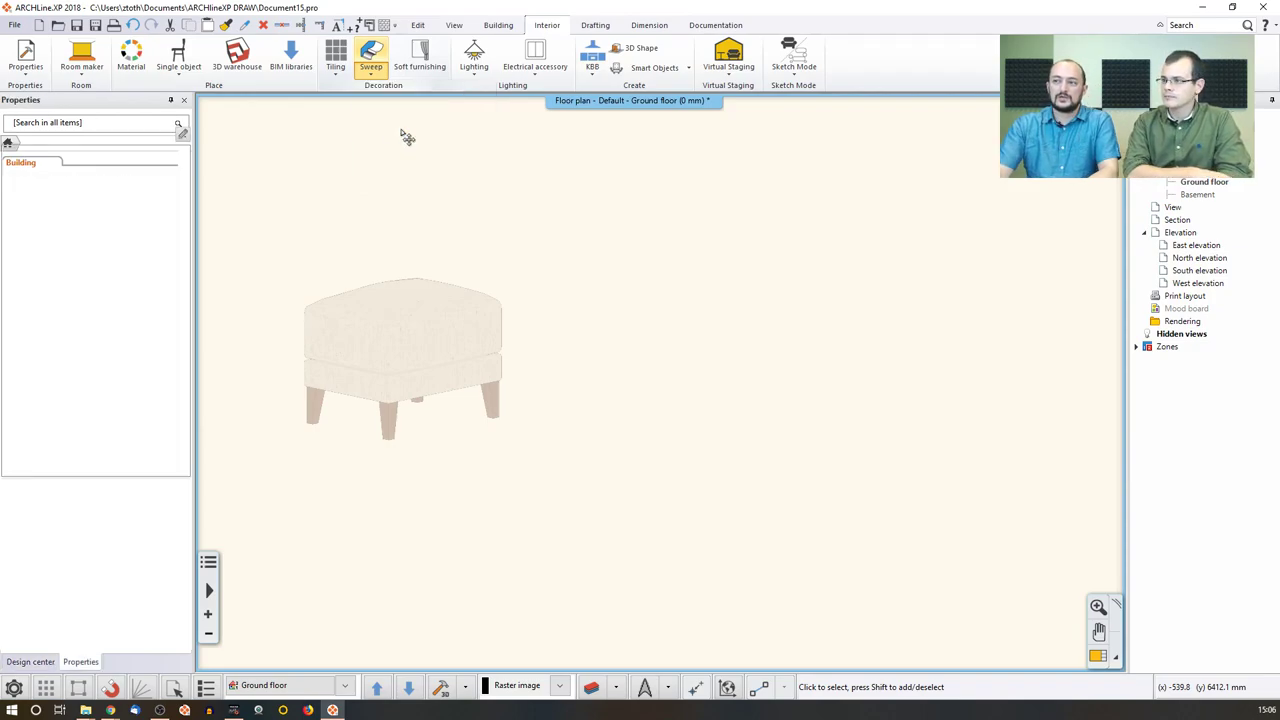
Step: Set the loft leg length to 140 mm and apply it to the preview
{"action": "left_click_drag", "start_coordinate": [440, 132], "coordinate": [622, 126]}
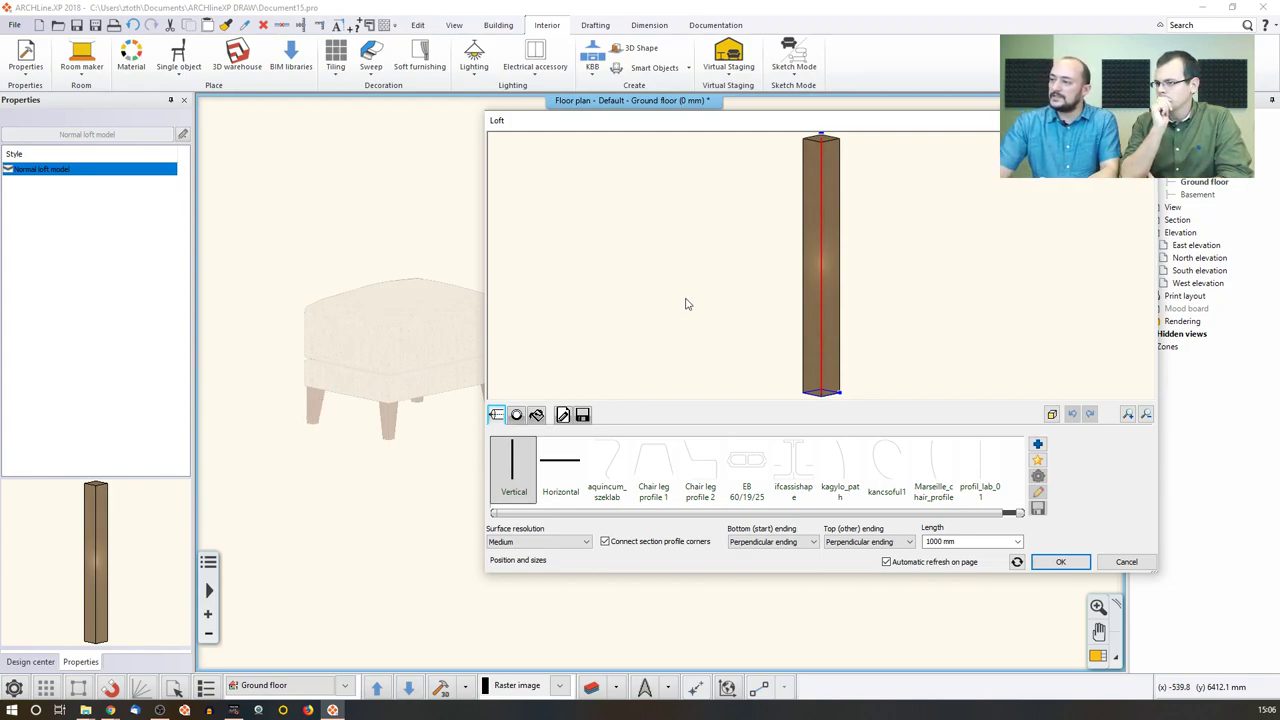
{"action": "left_click_drag", "start_coordinate": [686, 303], "coordinate": [634, 340]}
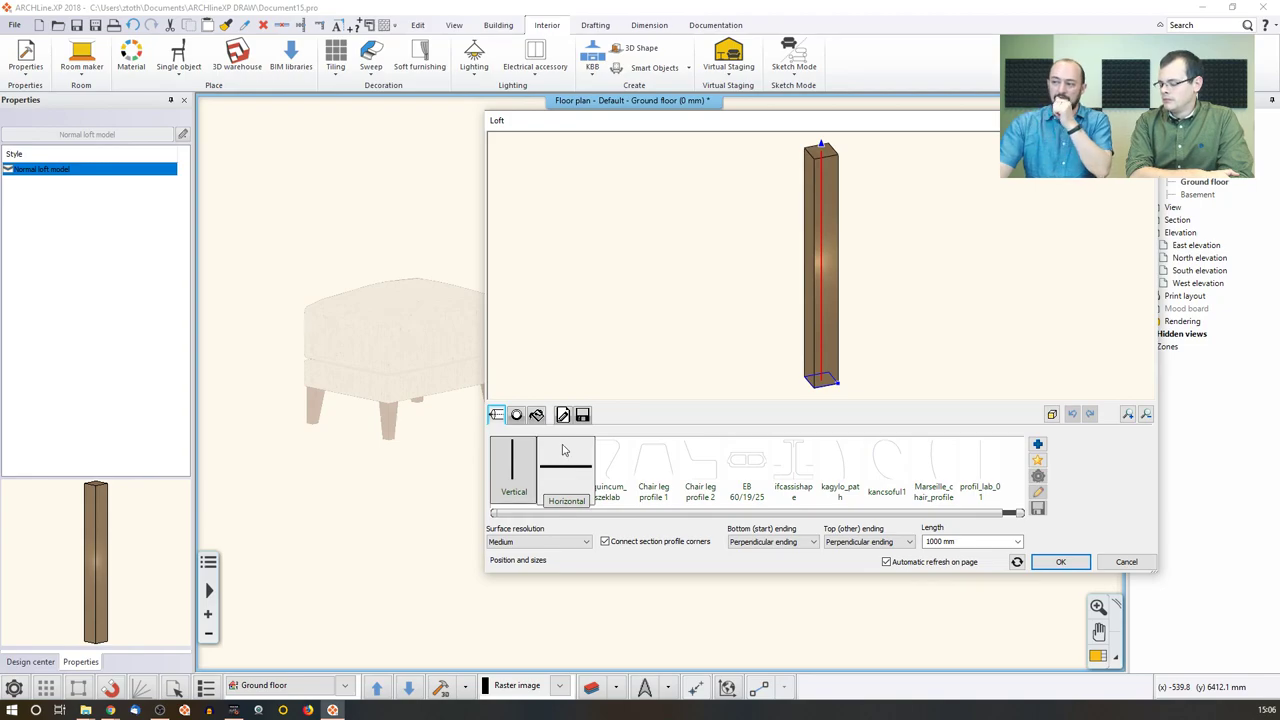
{"action": "left_click", "coordinate": [974, 541]}
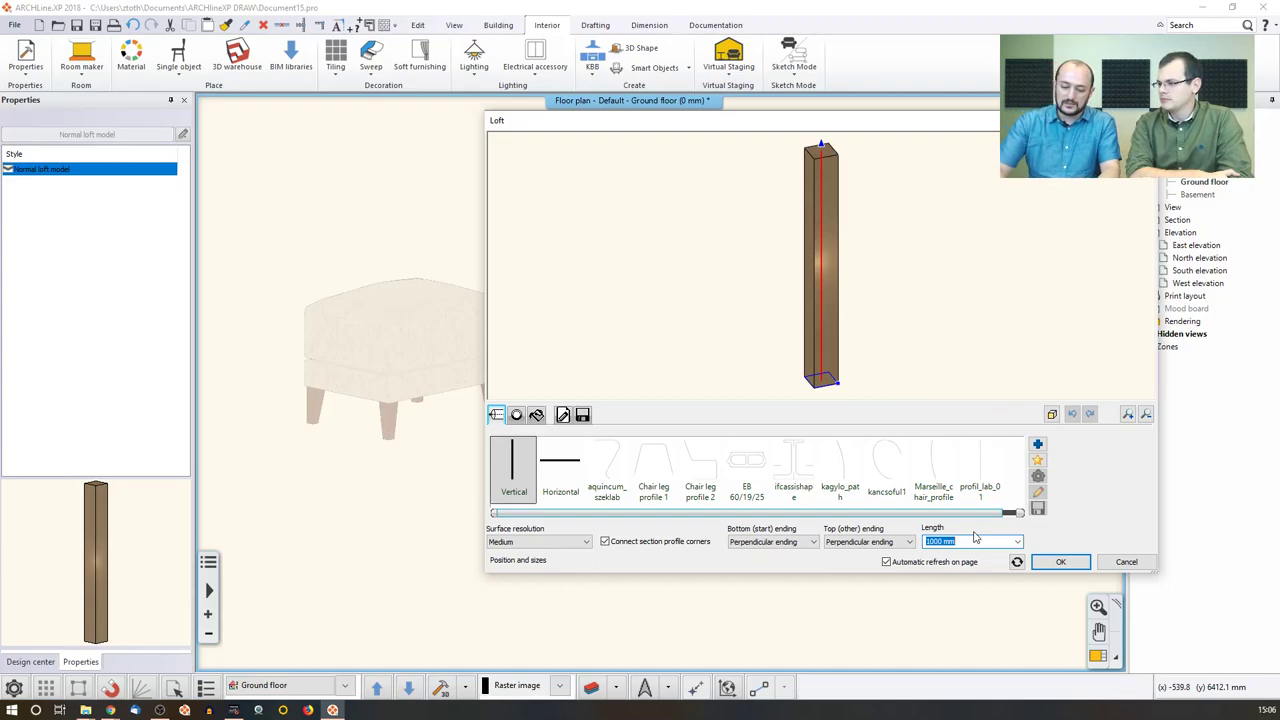
{"action": "type", "text": "140"}
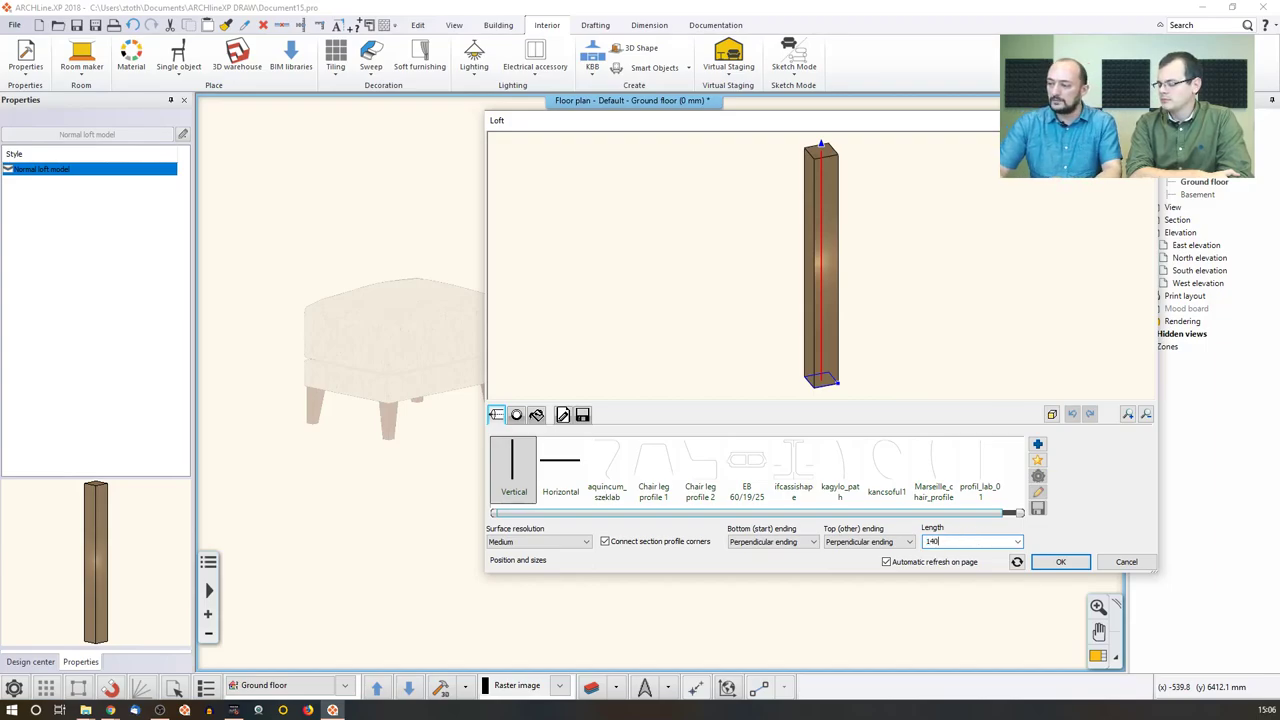
{"action": "key", "text": "Return"}
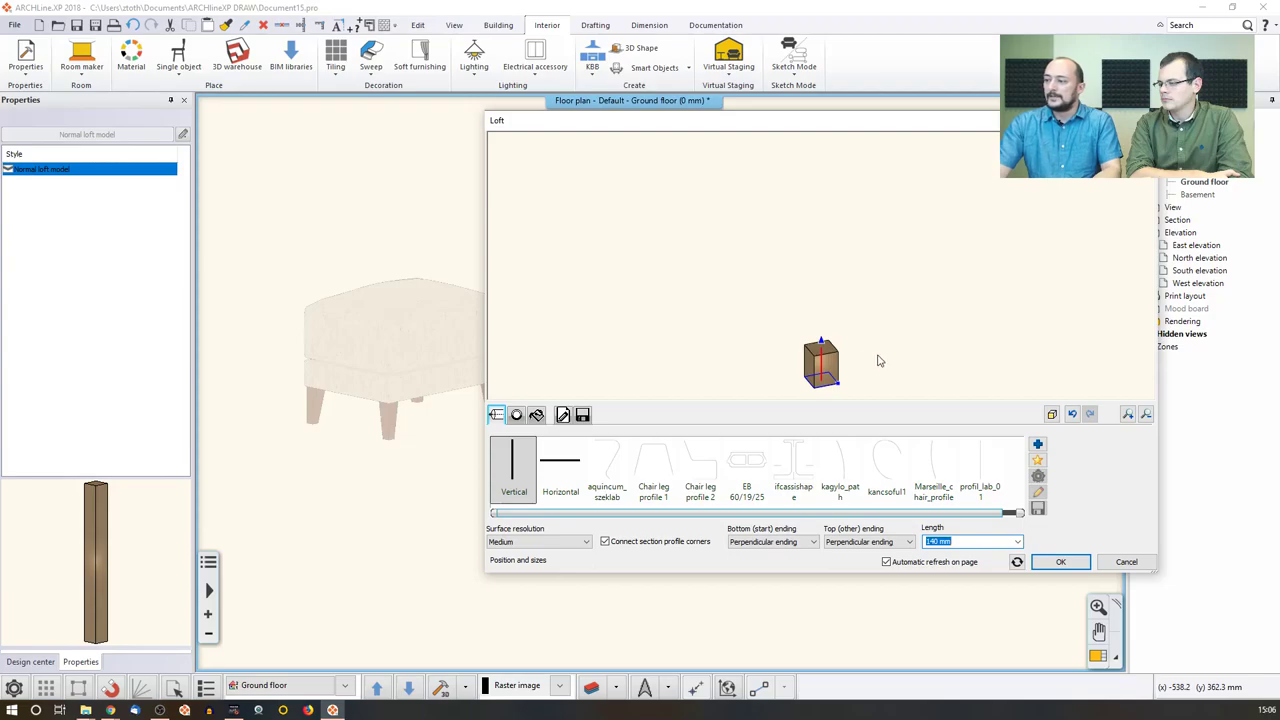
{"action": "key", "text": "Return"}
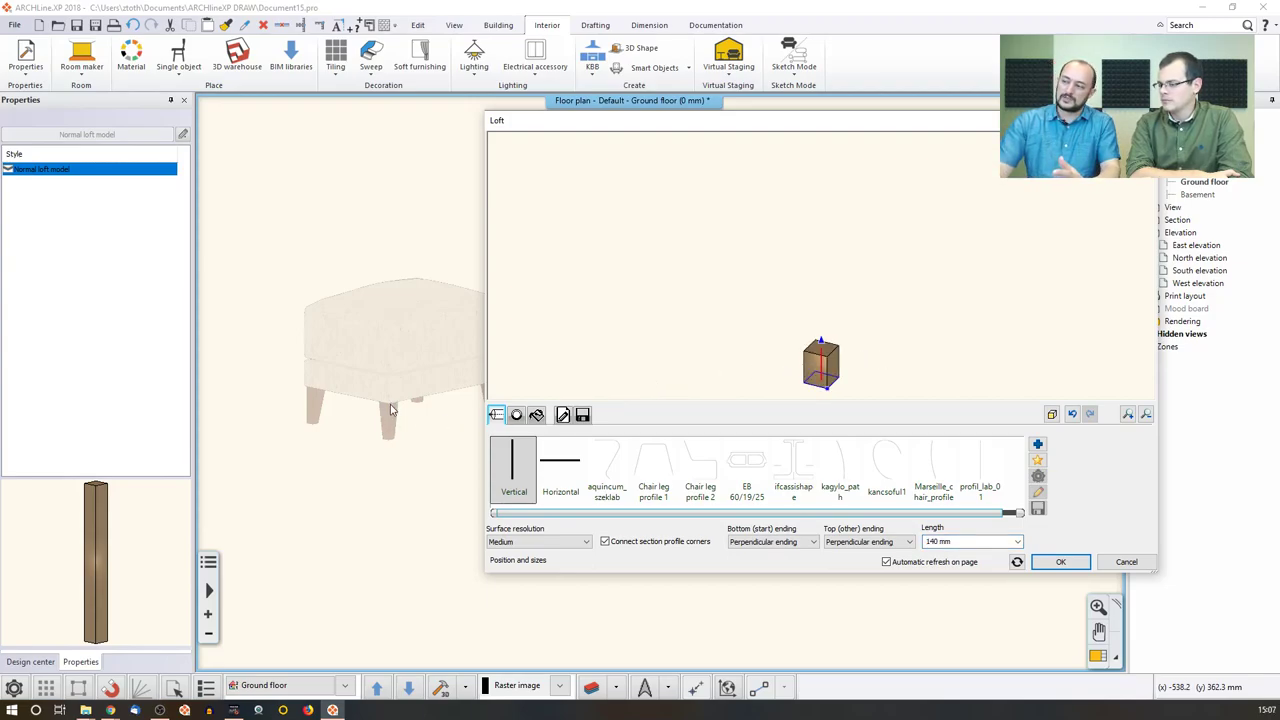
Step: Pick the square section profile and size it 30 mm wide by 30 mm high
{"action": "left_click", "coordinate": [516, 414]}
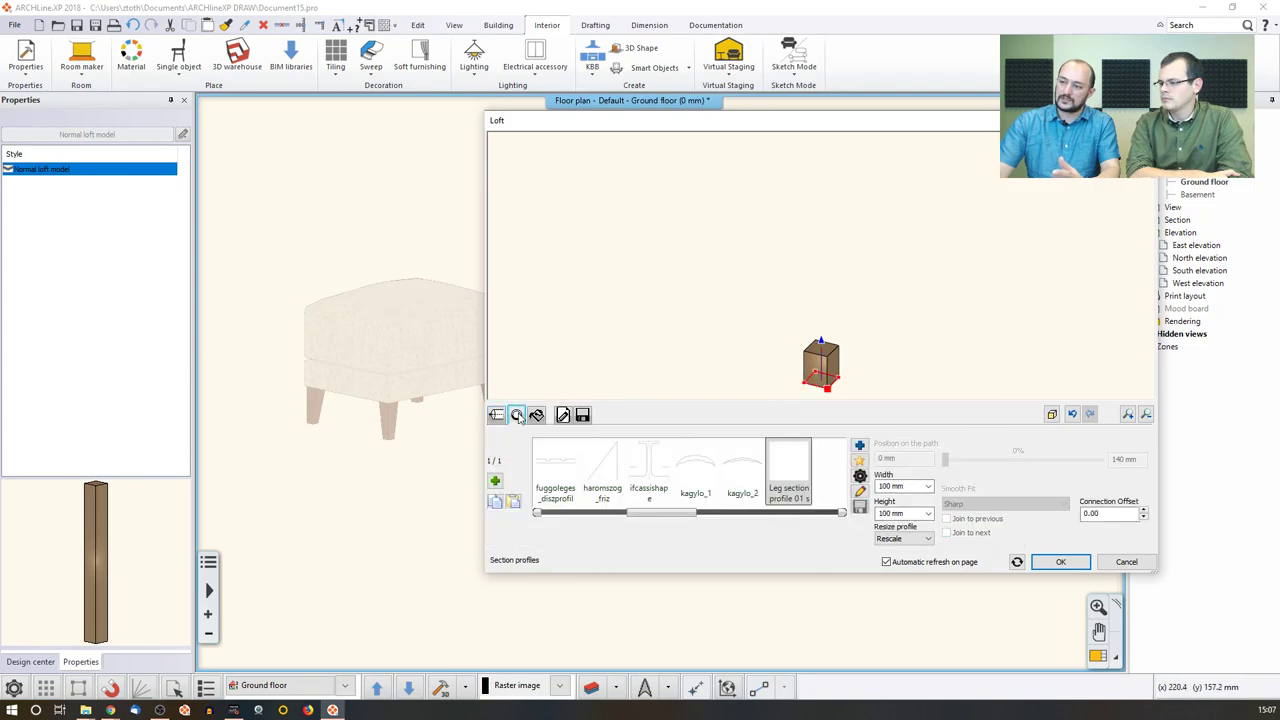
{"action": "left_click", "coordinate": [793, 483]}
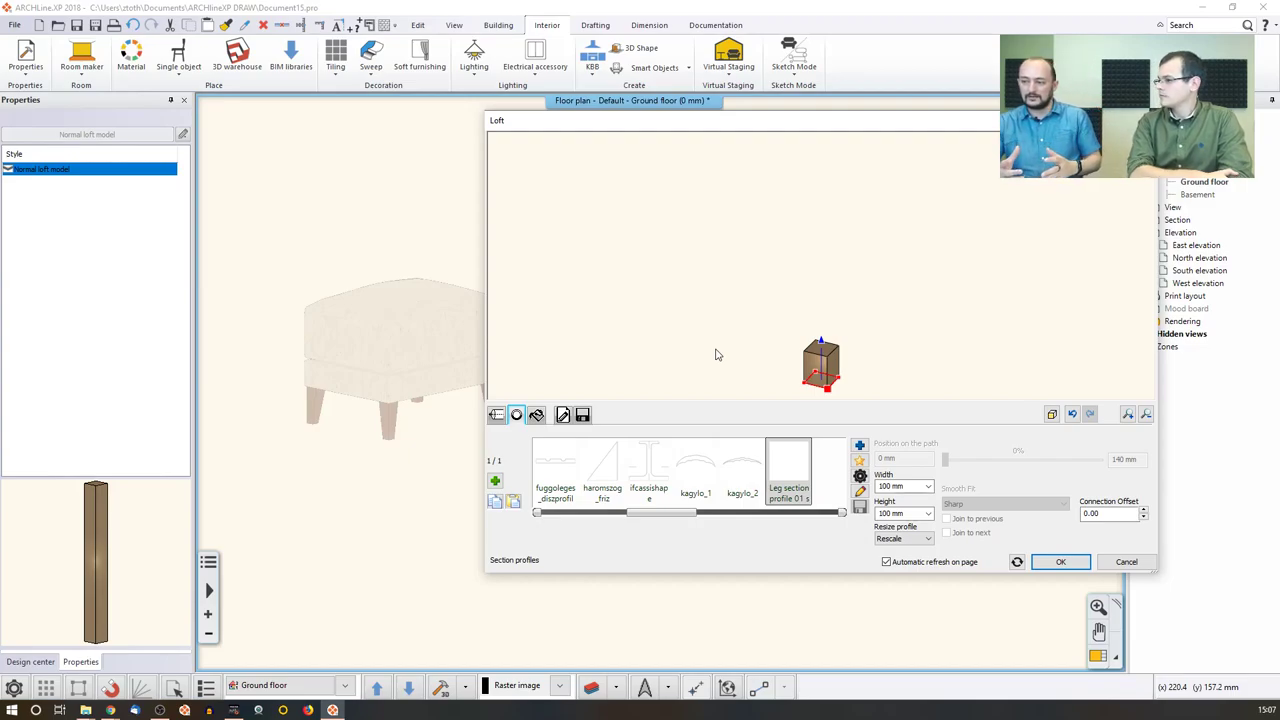
{"action": "left_click", "coordinate": [899, 486]}
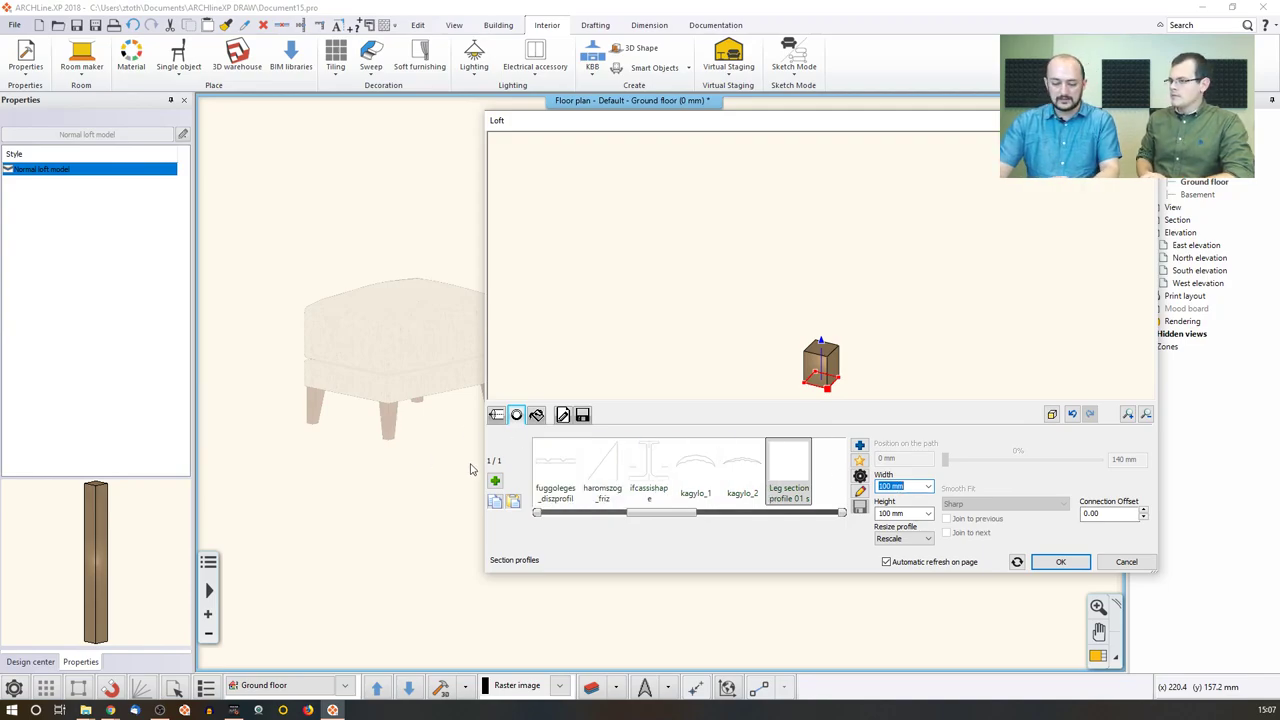
{"action": "type", "text": "30"}
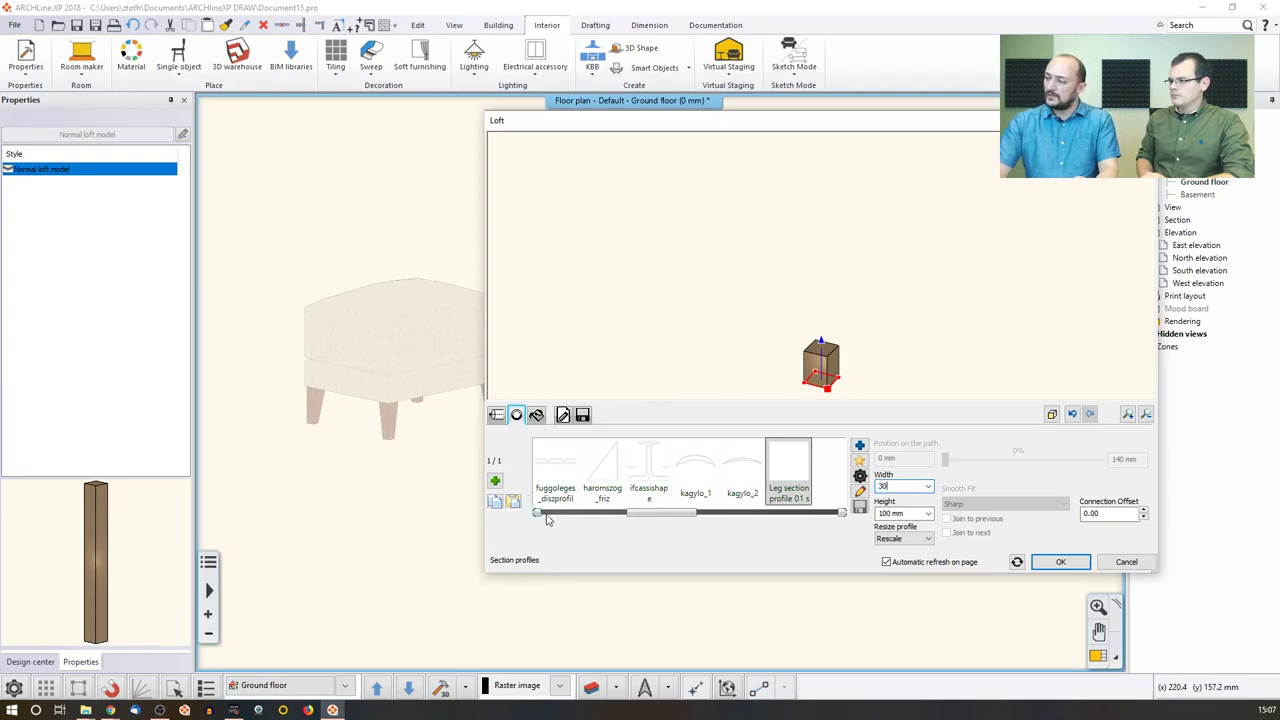
{"action": "left_click", "coordinate": [917, 514]}
{"action": "type", "text": "30"}
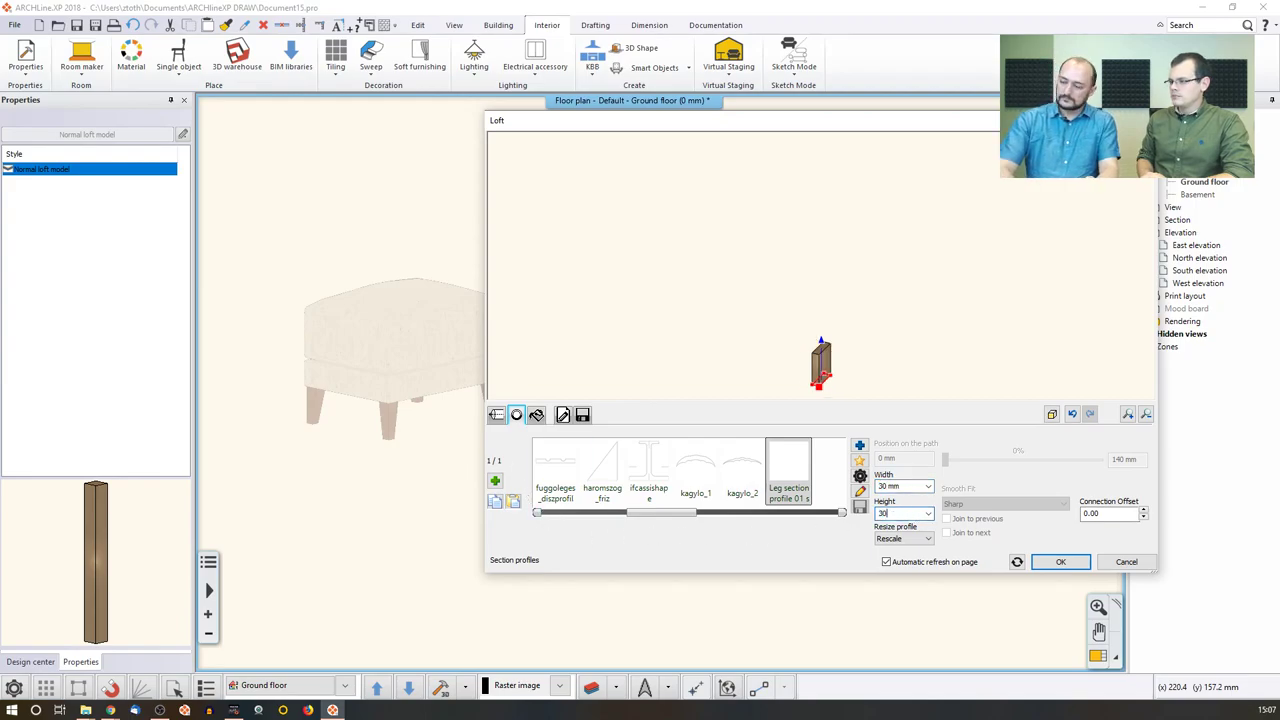
{"action": "key", "text": "shift+Tab"}
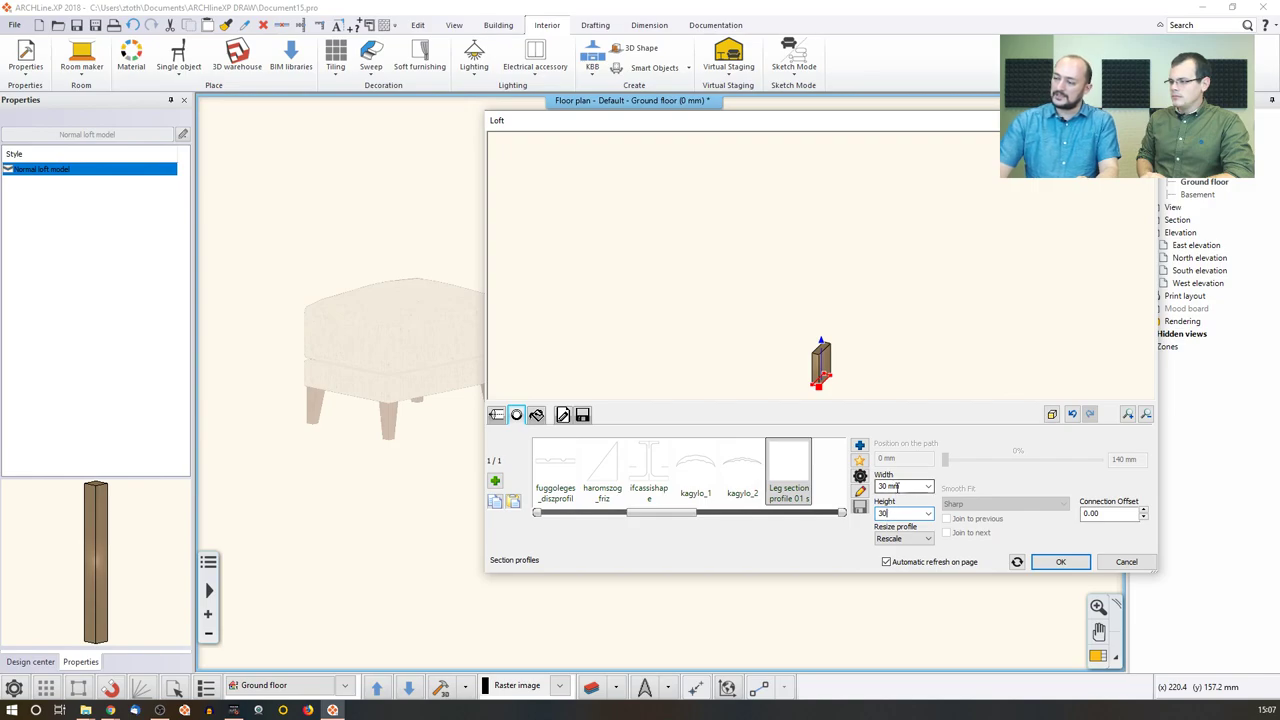
{"action": "left_click", "coordinate": [838, 384]}
{"action": "scroll", "coordinate": [838, 384], "scroll_direction": "up", "scroll_amount": 4}
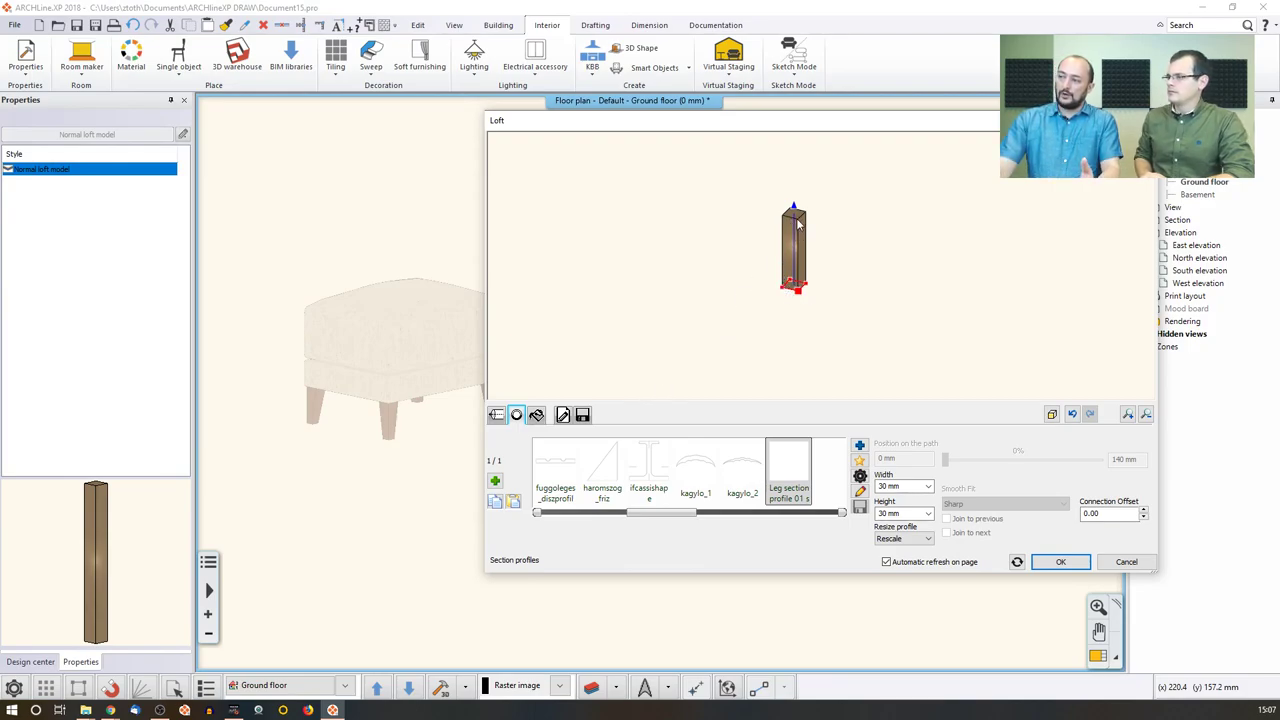
Step: Add a second leg section sized 50 × 50 mm
{"action": "left_click", "coordinate": [495, 481]}
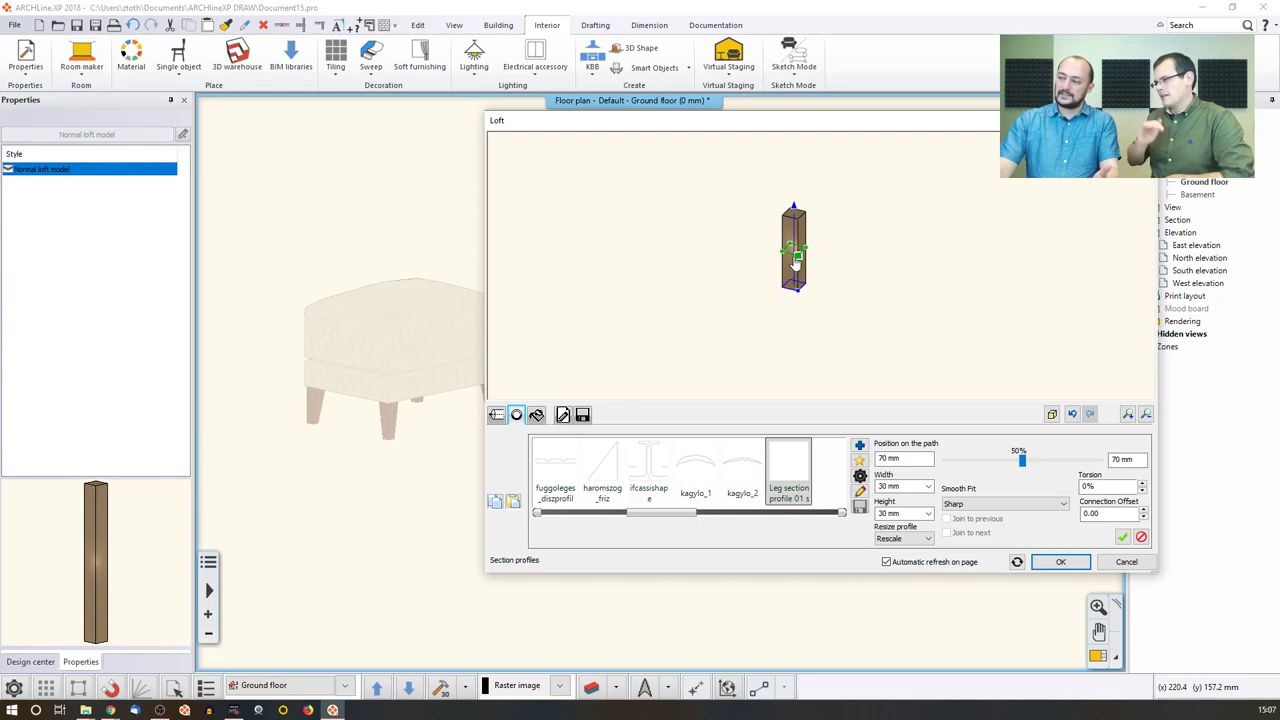
{"action": "left_click", "coordinate": [905, 487]}
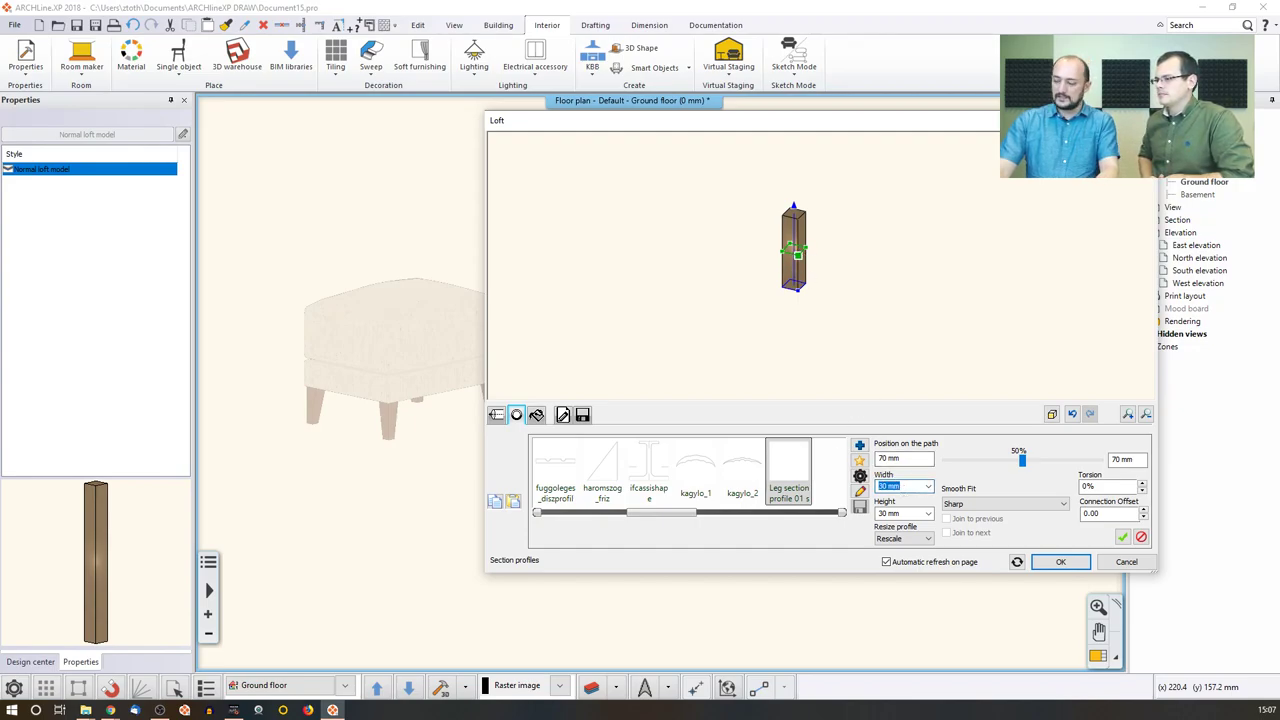
{"action": "type", "text": "50"}
{"action": "key", "text": "Tab"}
{"action": "type", "text": "50"}
{"action": "left_click", "coordinate": [904, 488]}
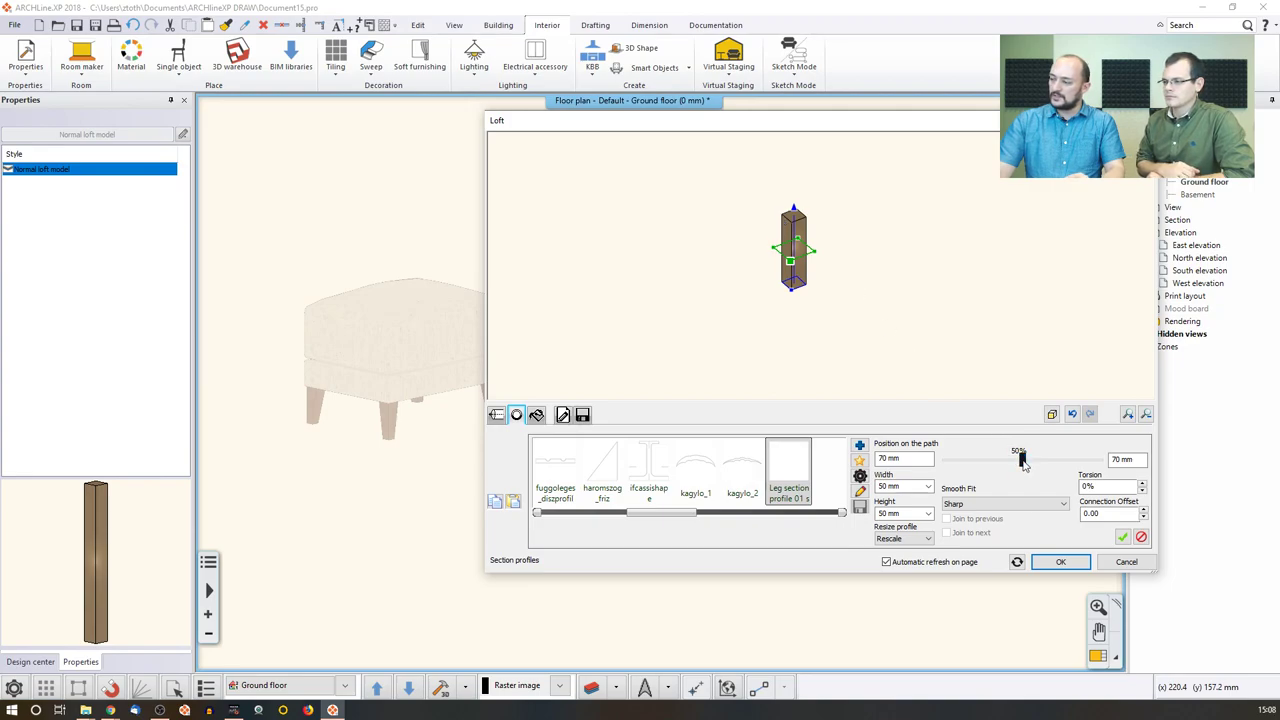
Step: Place the new section at the top of the leg, 140 mm with 0 mm remaining
{"action": "mouse_move", "coordinate": [1022, 460]}
{"action": "left_mouse_down"}
{"action": "mouse_move", "coordinate": [1100, 460]}
{"action": "mouse_move", "coordinate": [1000, 465]}
{"action": "mouse_move", "coordinate": [1062, 460]}
{"action": "left_mouse_up"}
{"action": "left_click", "coordinate": [1115, 459]}
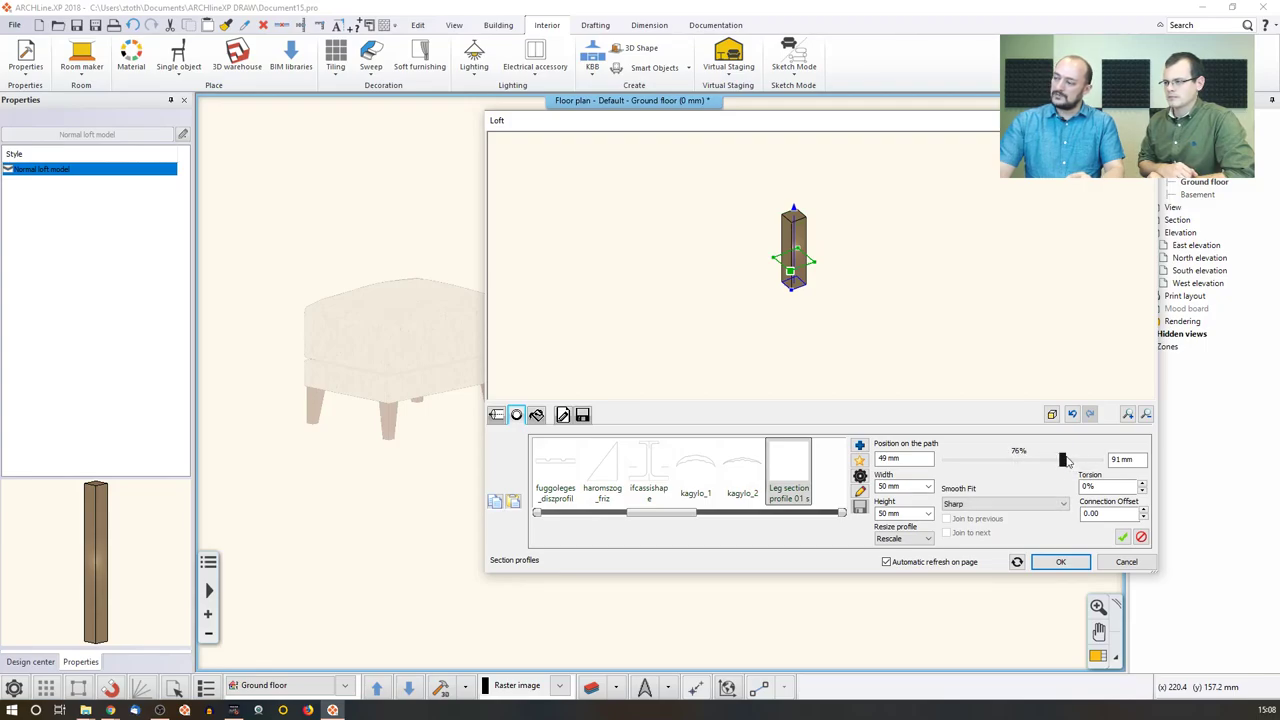
{"action": "double_click", "coordinate": [1141, 459]}
{"action": "type", "text": "0"}
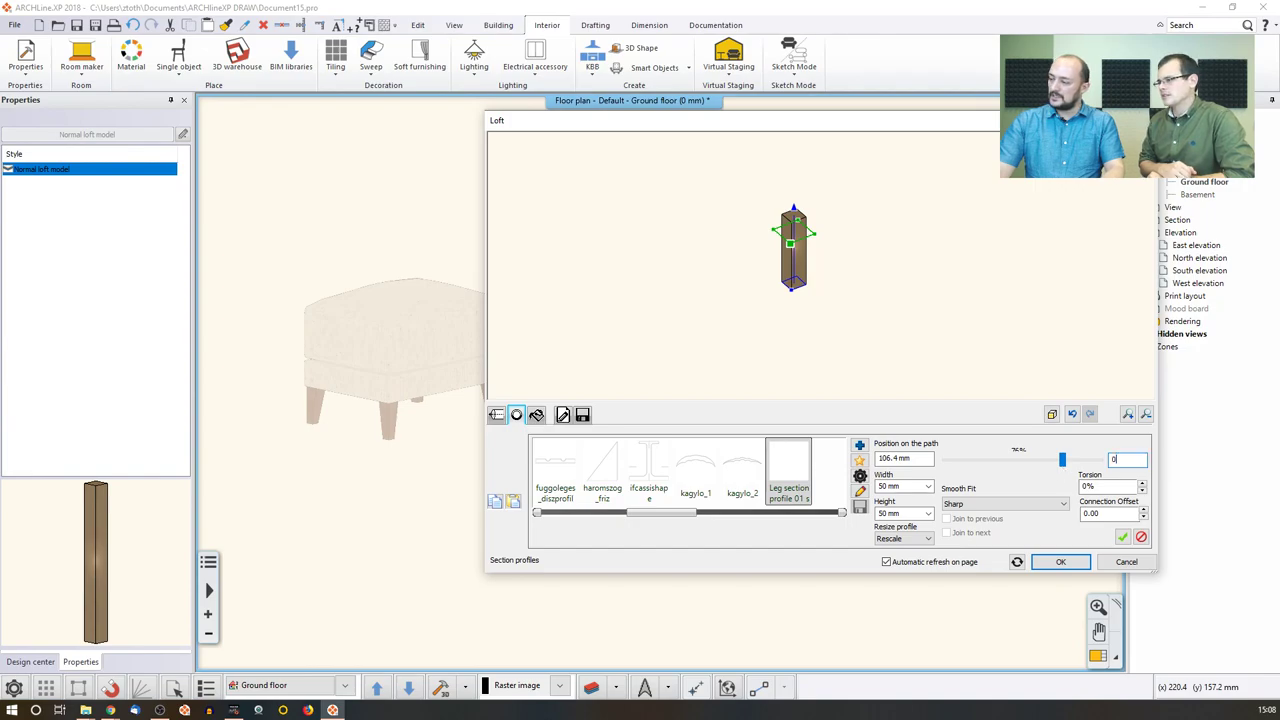
{"action": "key", "text": "Return"}
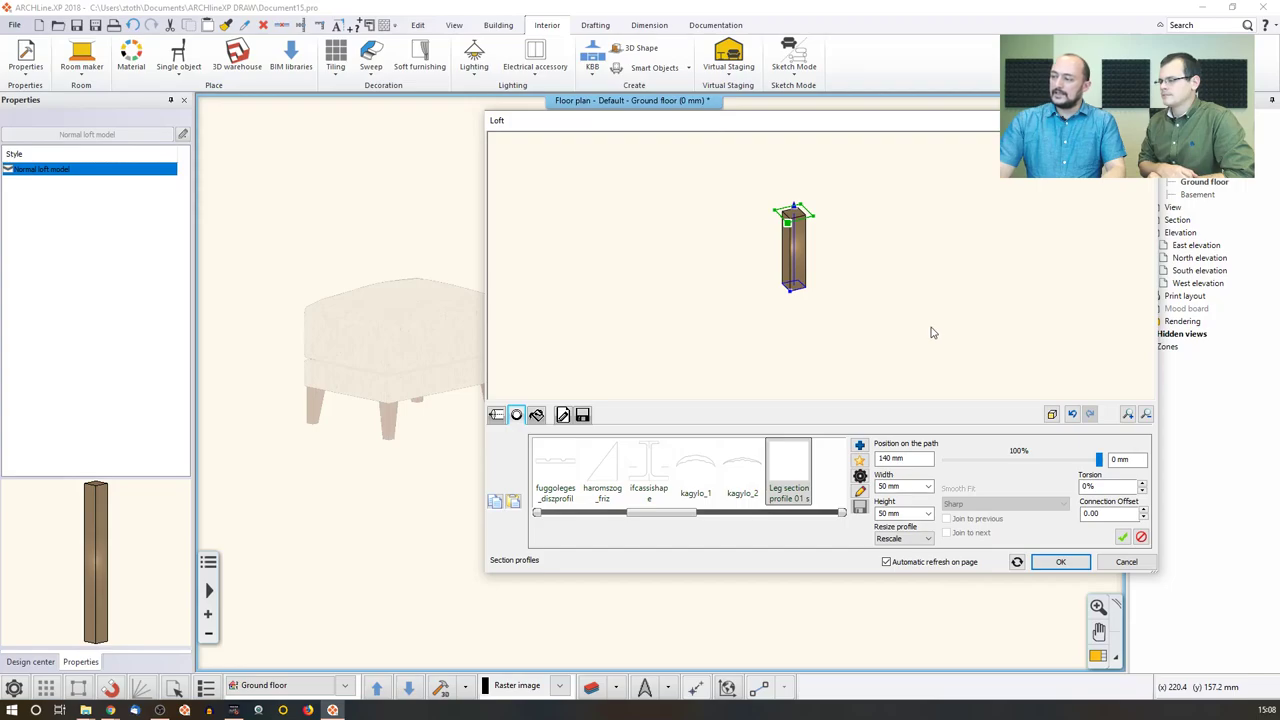
{"action": "left_click", "coordinate": [1122, 537]}
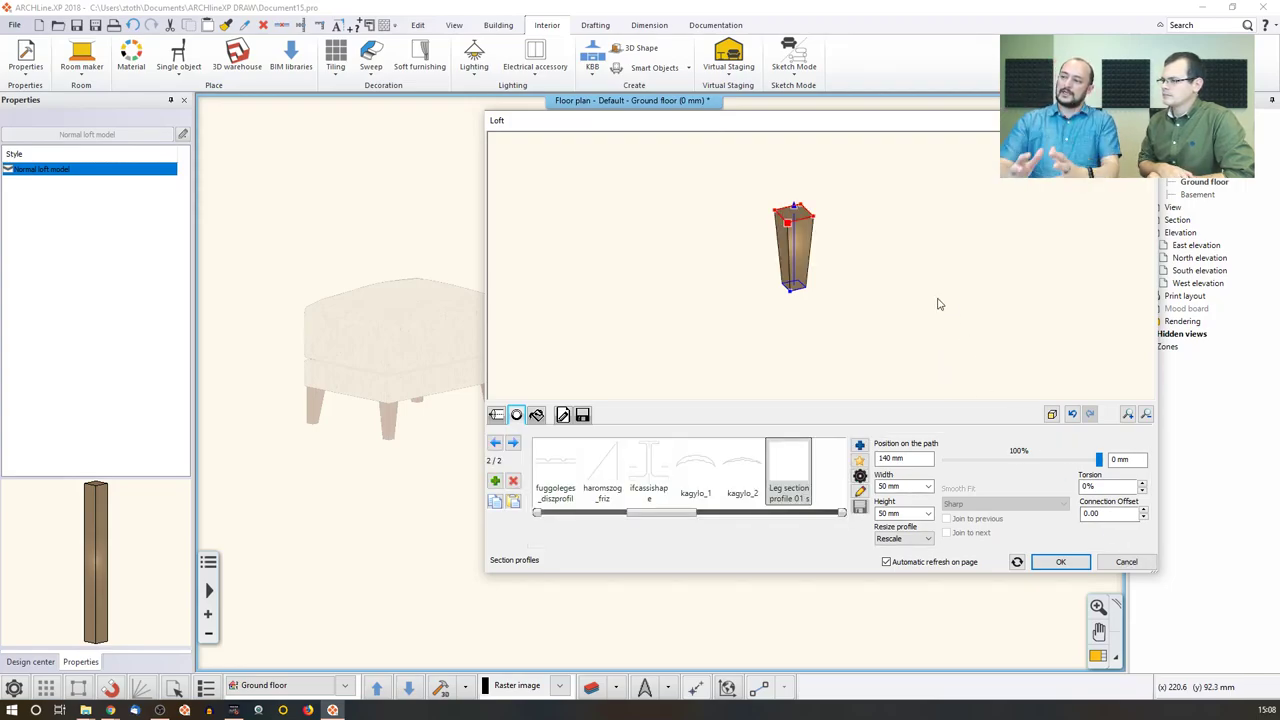
{"action": "left_click_drag", "start_coordinate": [884, 300], "coordinate": [851, 343]}
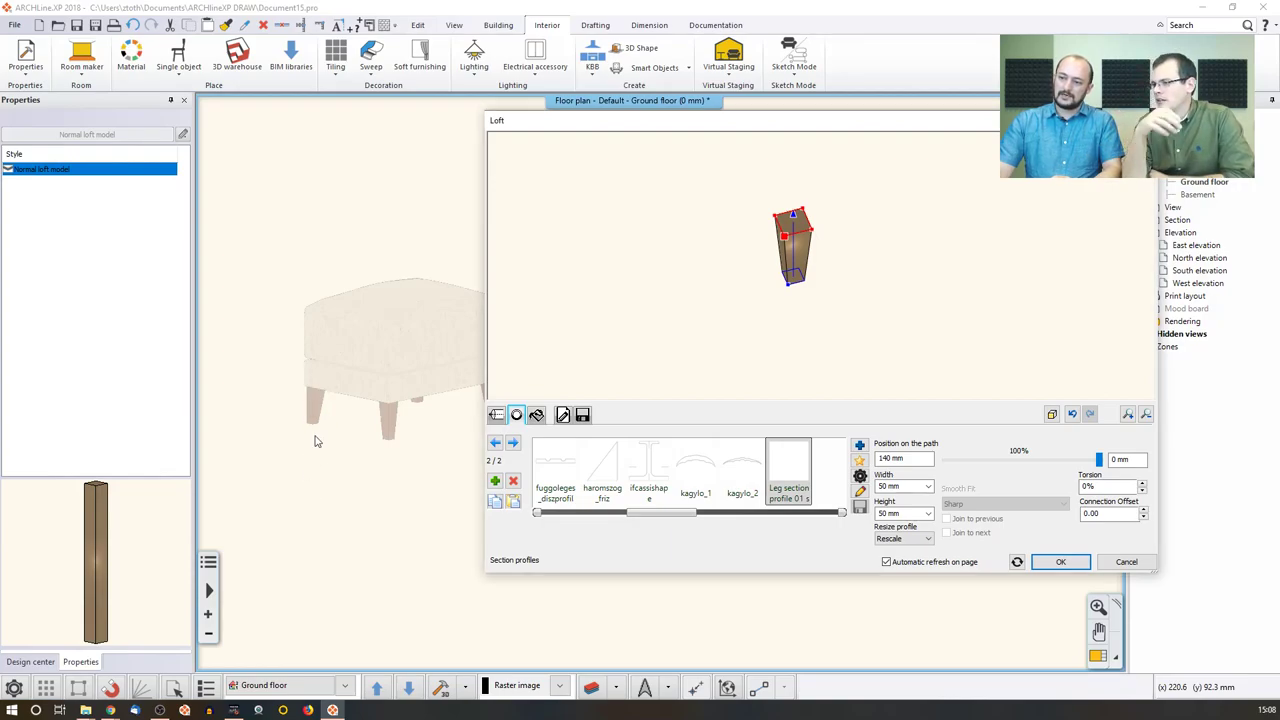
{"action": "left_click", "coordinate": [919, 337]}
{"action": "left_click_drag", "start_coordinate": [919, 337], "coordinate": [809, 363]}
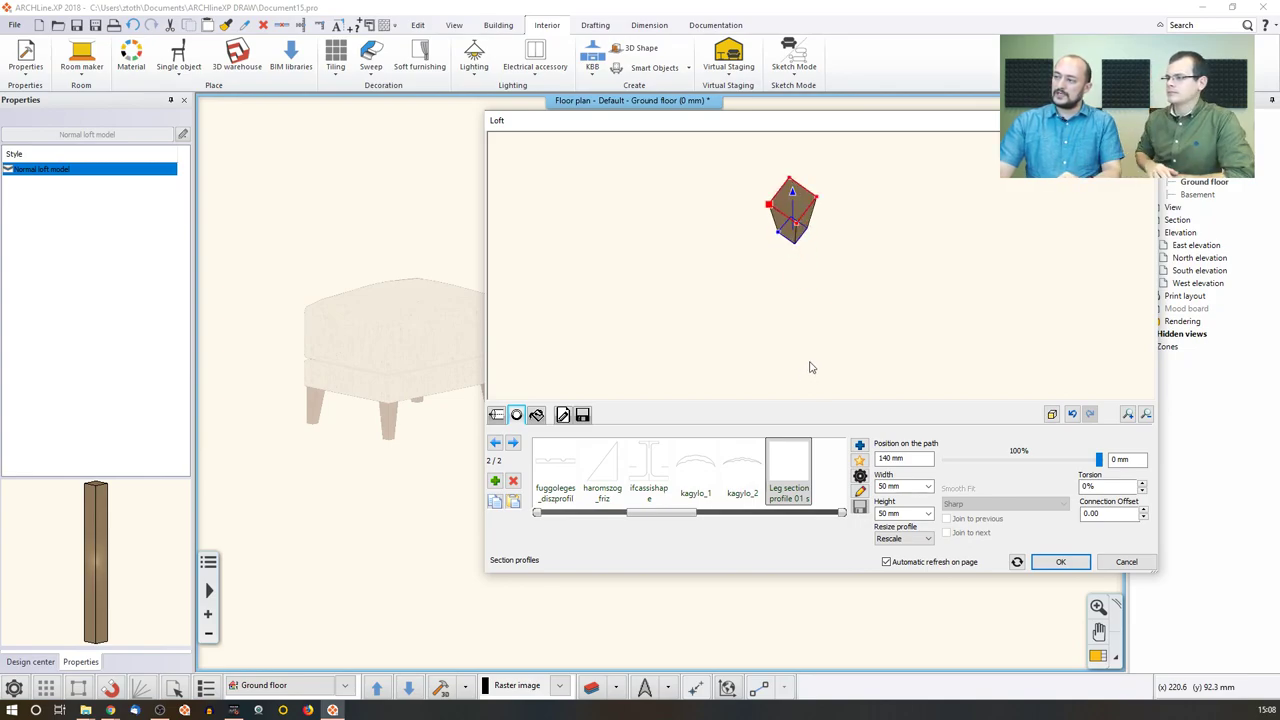
{"action": "scroll", "coordinate": [823, 260], "scroll_direction": "up", "scroll_amount": 3}
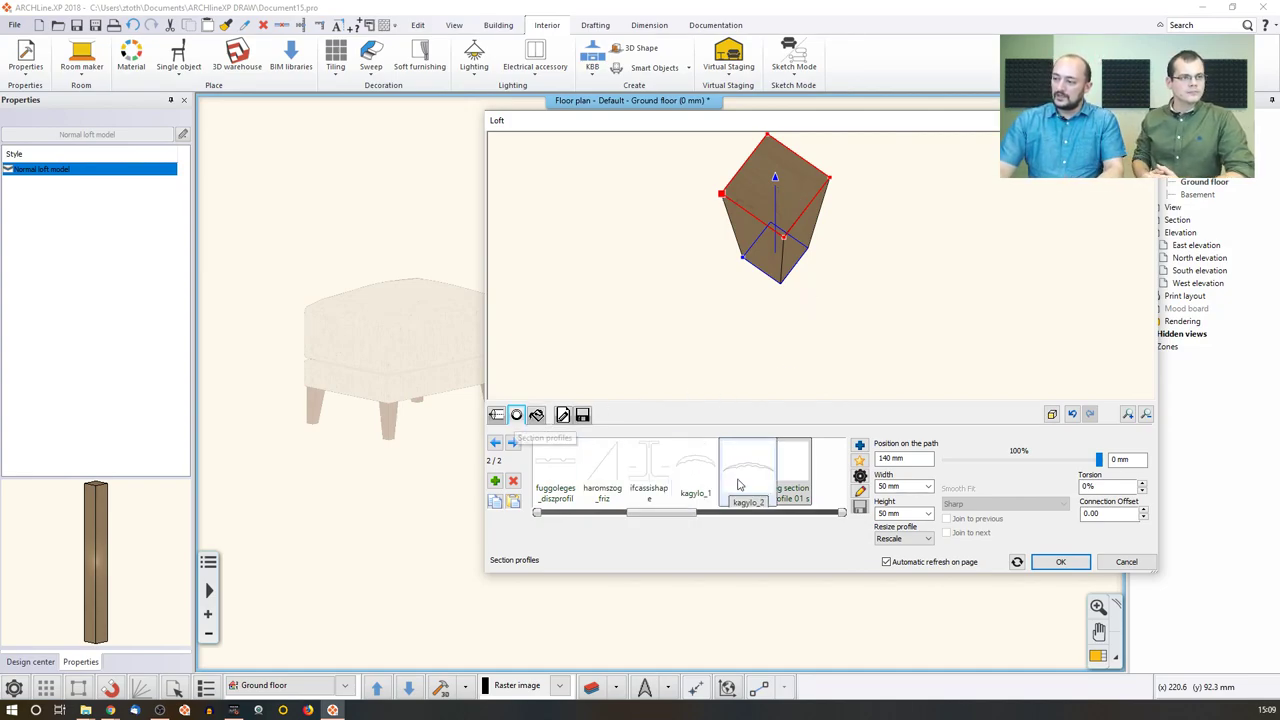
Step: Anchor the top section's profile at its centre point
{"action": "left_click", "coordinate": [859, 477]}
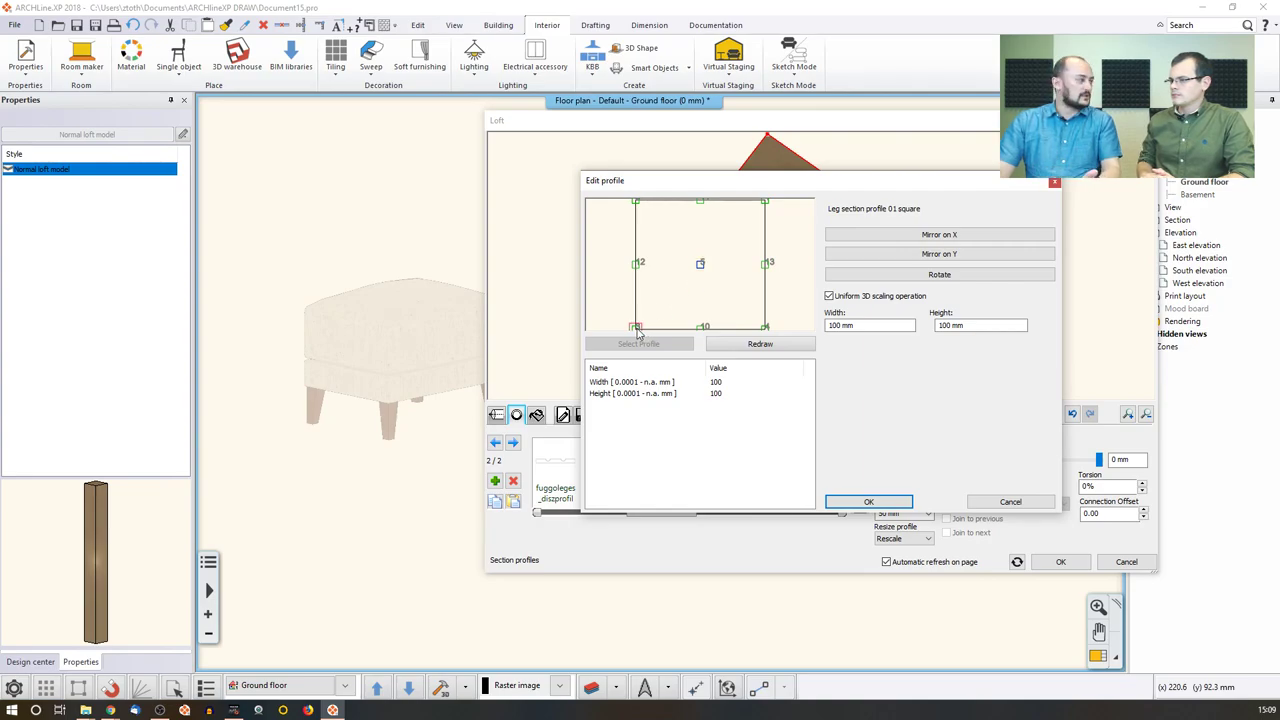
{"action": "left_click", "coordinate": [869, 502]}
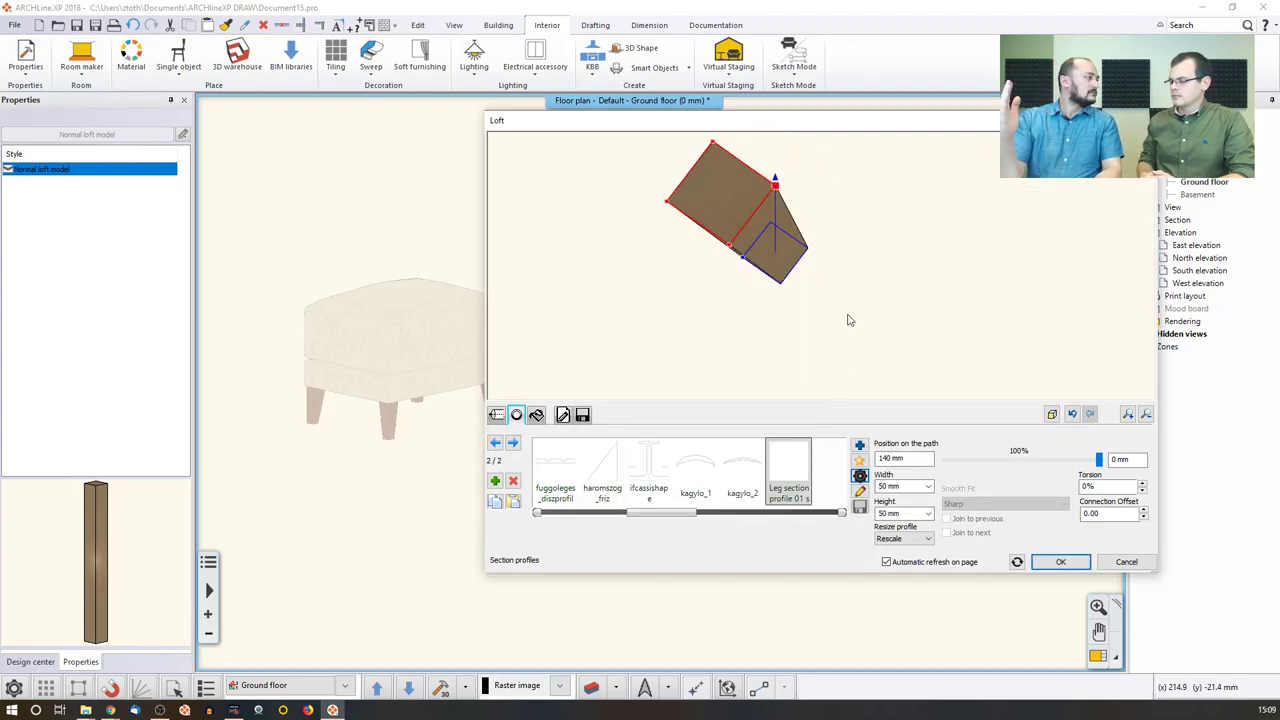
{"action": "left_click_drag", "start_coordinate": [847, 320], "coordinate": [580, 315]}
{"action": "left_click_drag", "start_coordinate": [771, 331], "coordinate": [797, 382]}
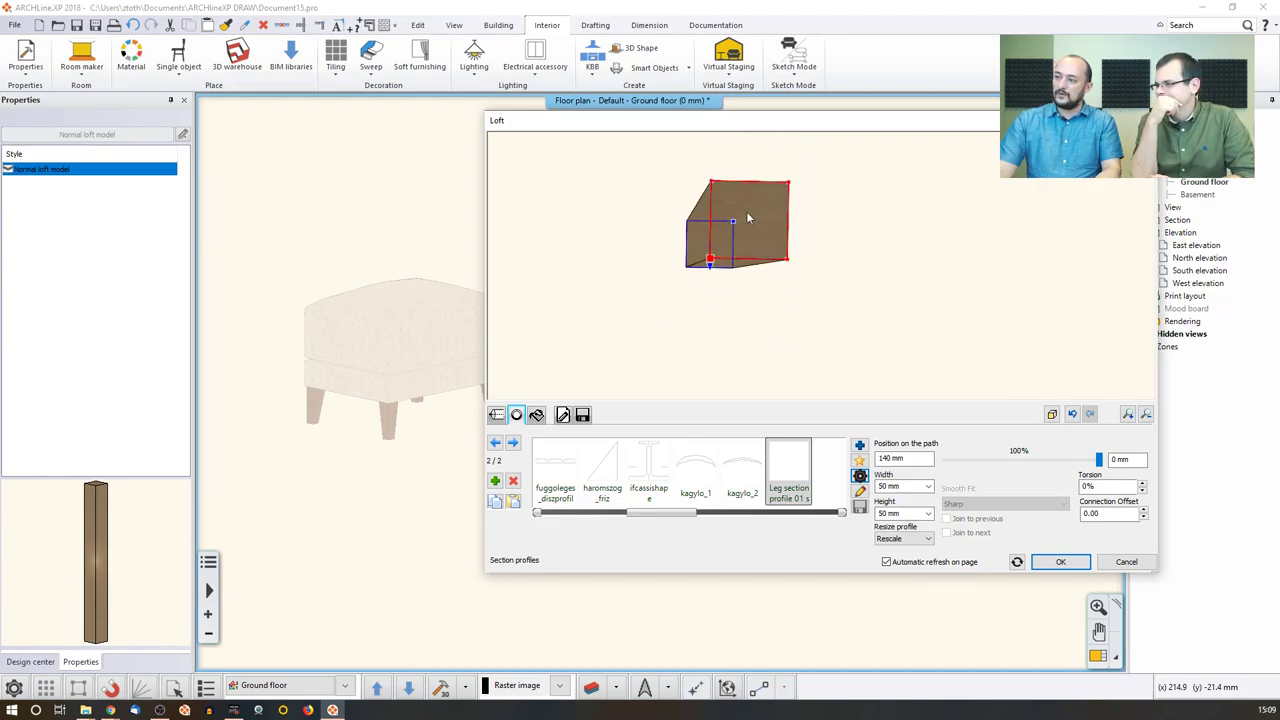
{"action": "left_click", "coordinate": [859, 491]}
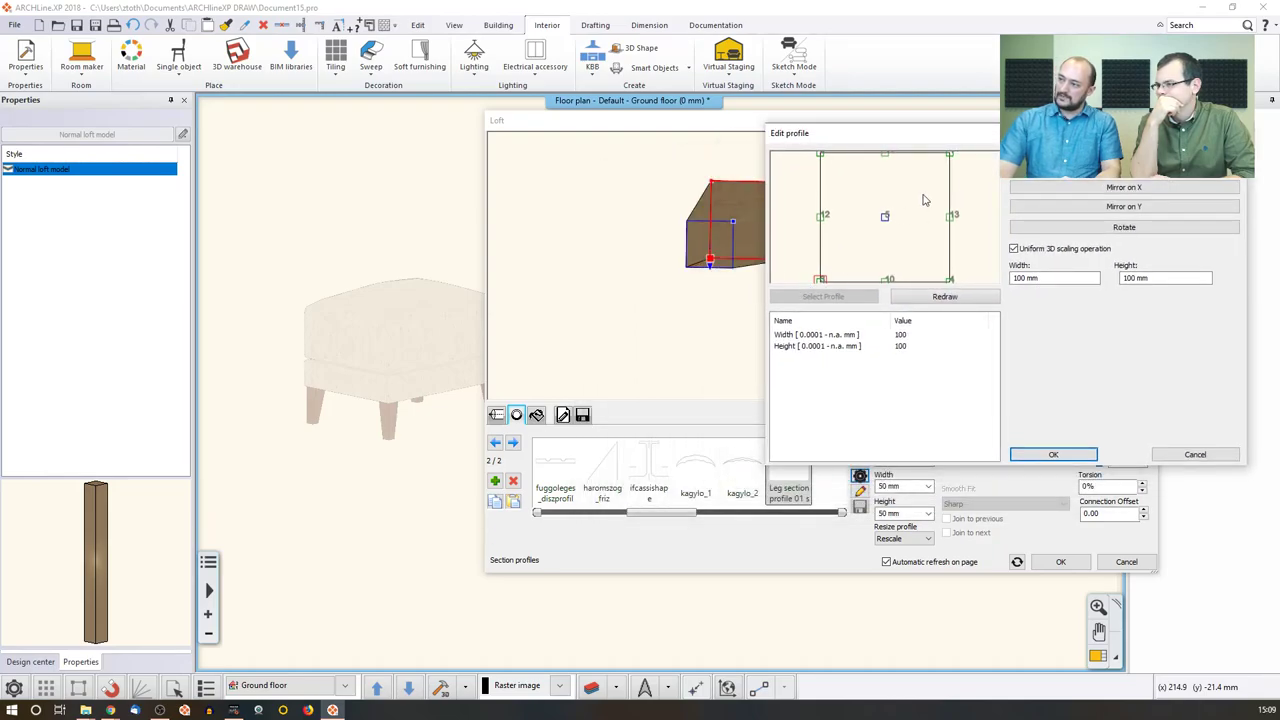
{"action": "left_click", "coordinate": [885, 219]}
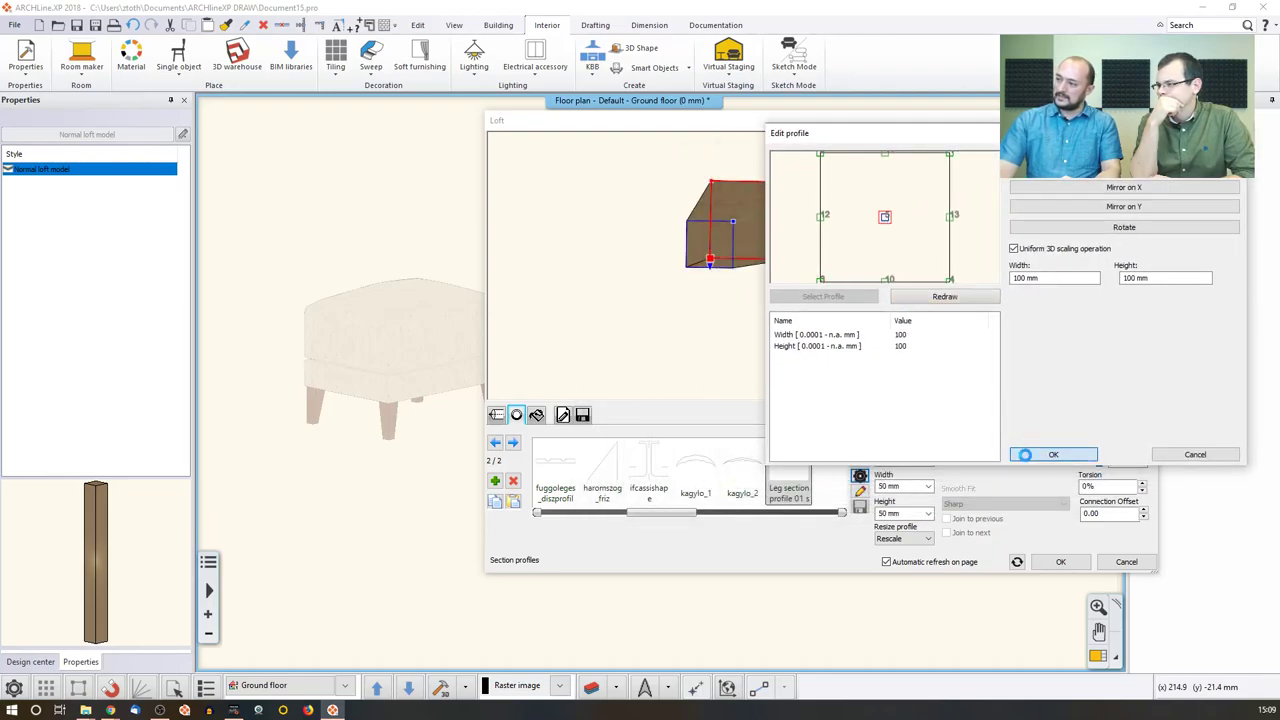
{"action": "left_click", "coordinate": [1030, 456]}
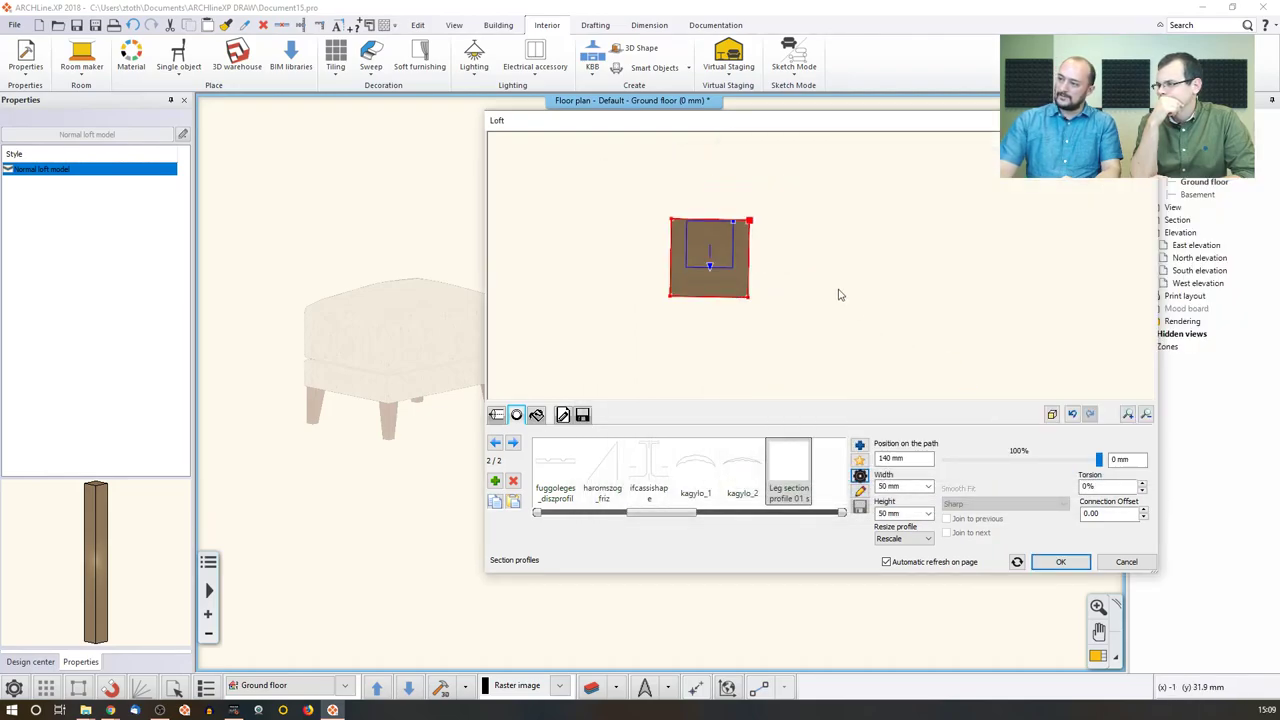
{"action": "left_click", "coordinate": [860, 477]}
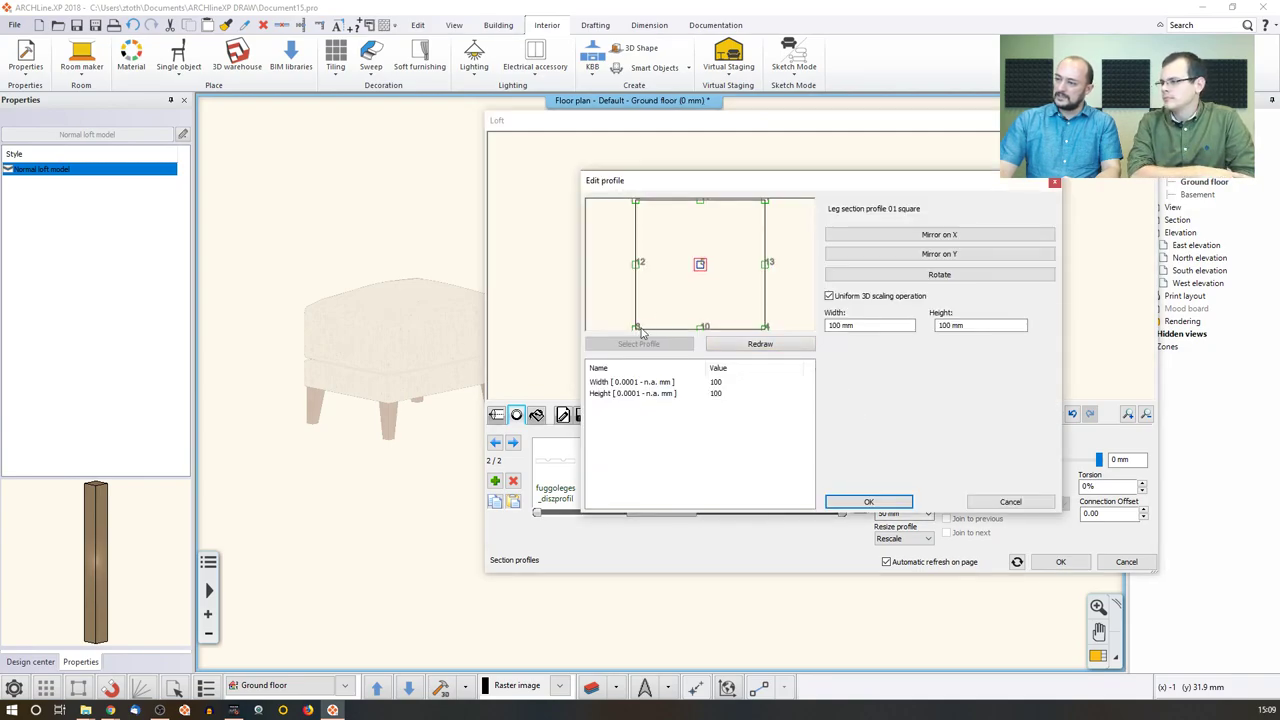
{"action": "left_click", "coordinate": [838, 502]}
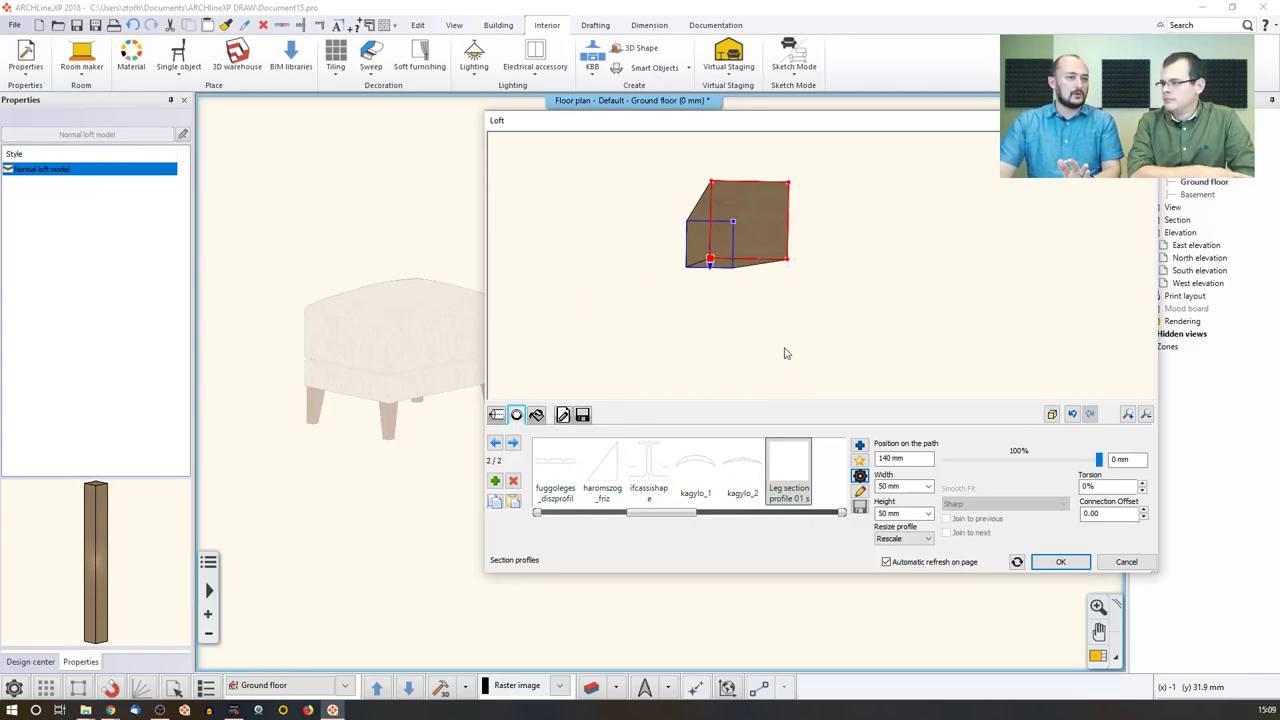
{"action": "left_click_drag", "start_coordinate": [791, 354], "coordinate": [758, 336]}
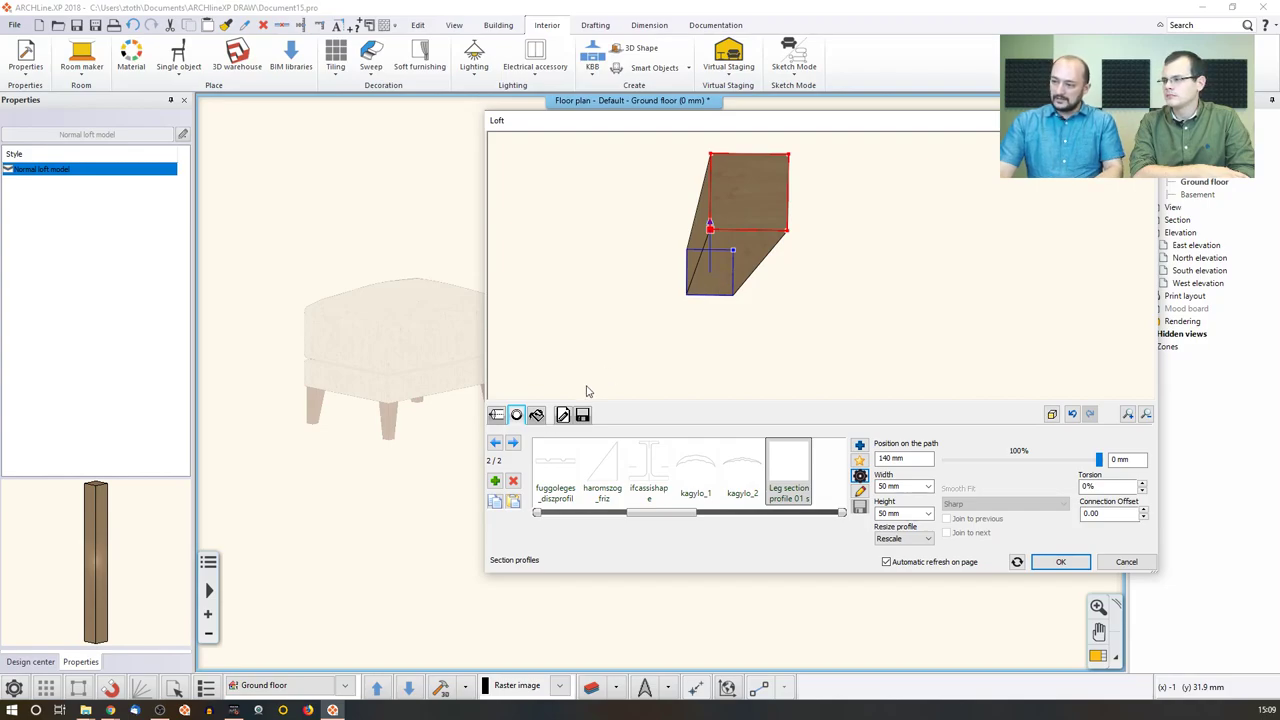
Step: Anchor the bottom section's profile at its bottom-left corner
{"action": "left_click", "coordinate": [513, 443]}
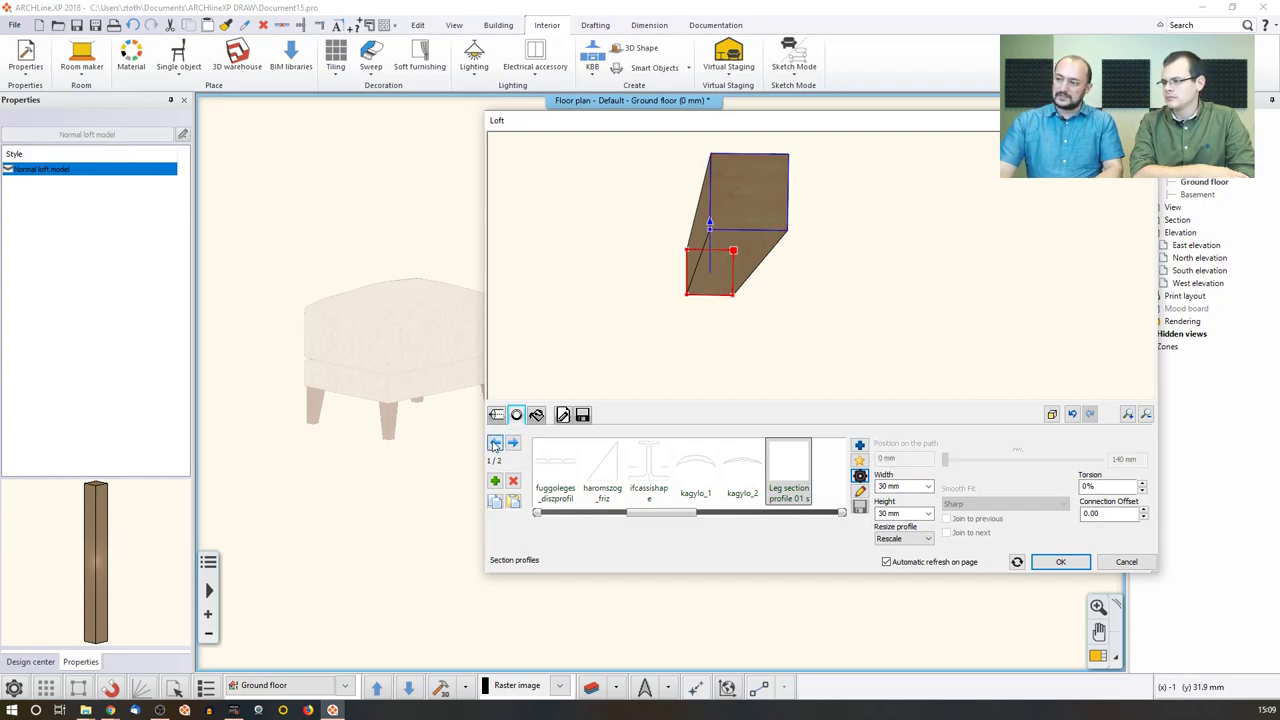
{"action": "left_click", "coordinate": [496, 443]}
{"action": "left_click", "coordinate": [496, 443]}
{"action": "left_click", "coordinate": [496, 443]}
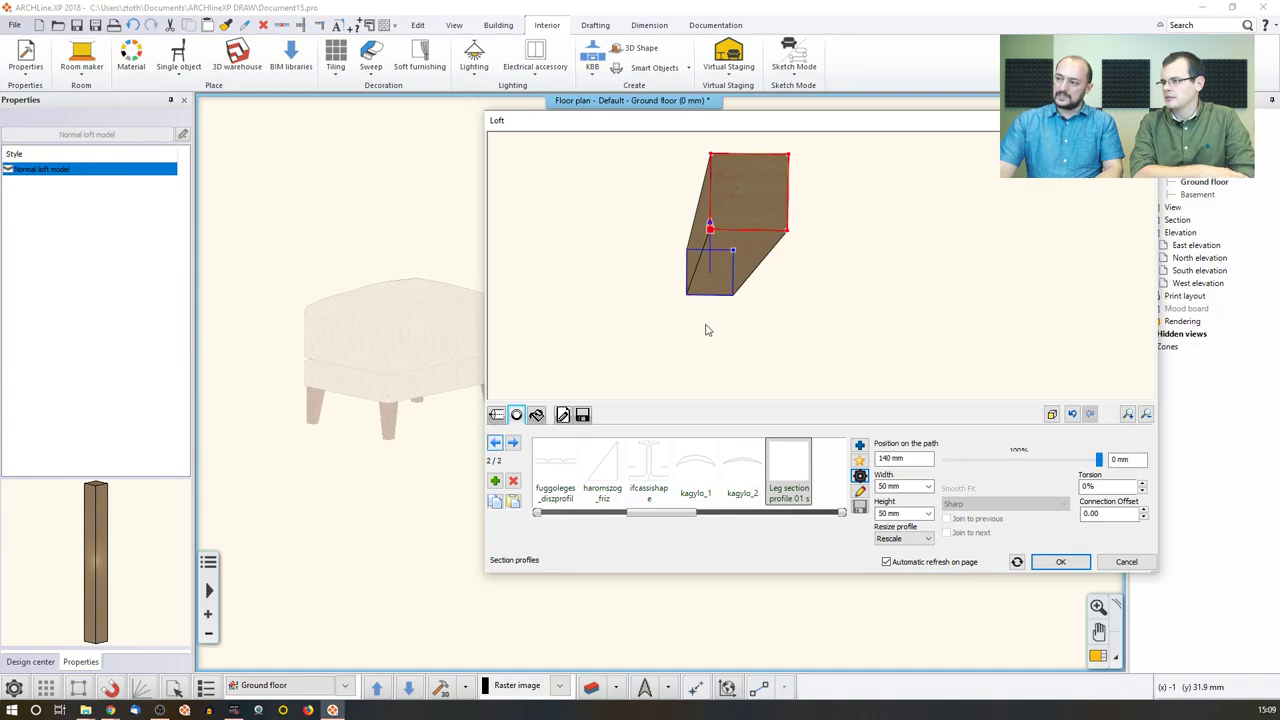
{"action": "left_click", "coordinate": [735, 270]}
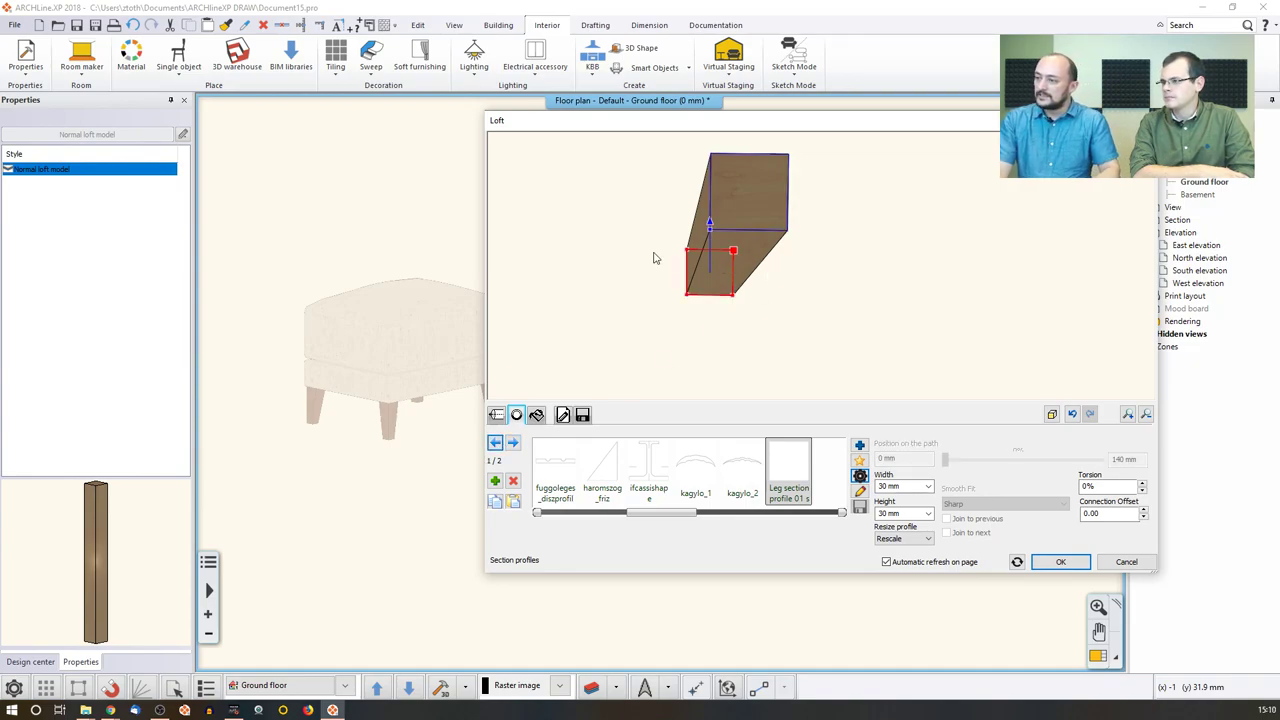
{"action": "left_click", "coordinate": [859, 491]}
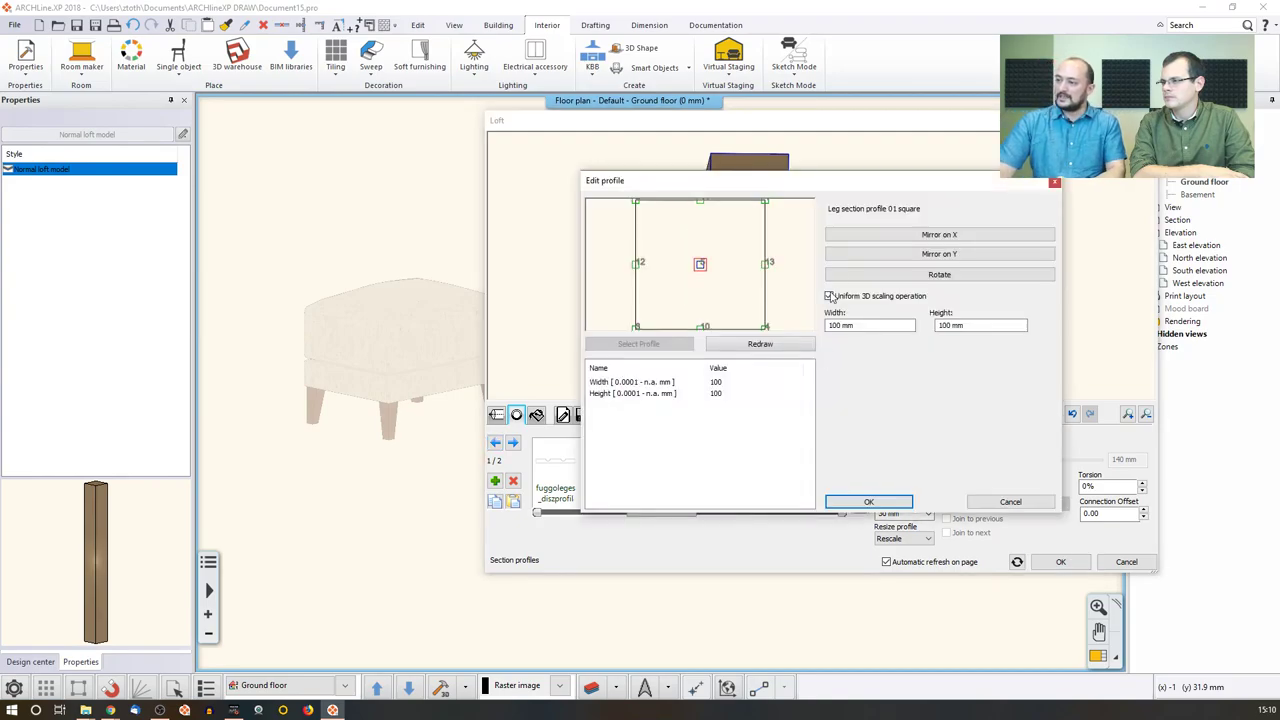
{"action": "left_click_drag", "start_coordinate": [800, 177], "coordinate": [1008, 190]}
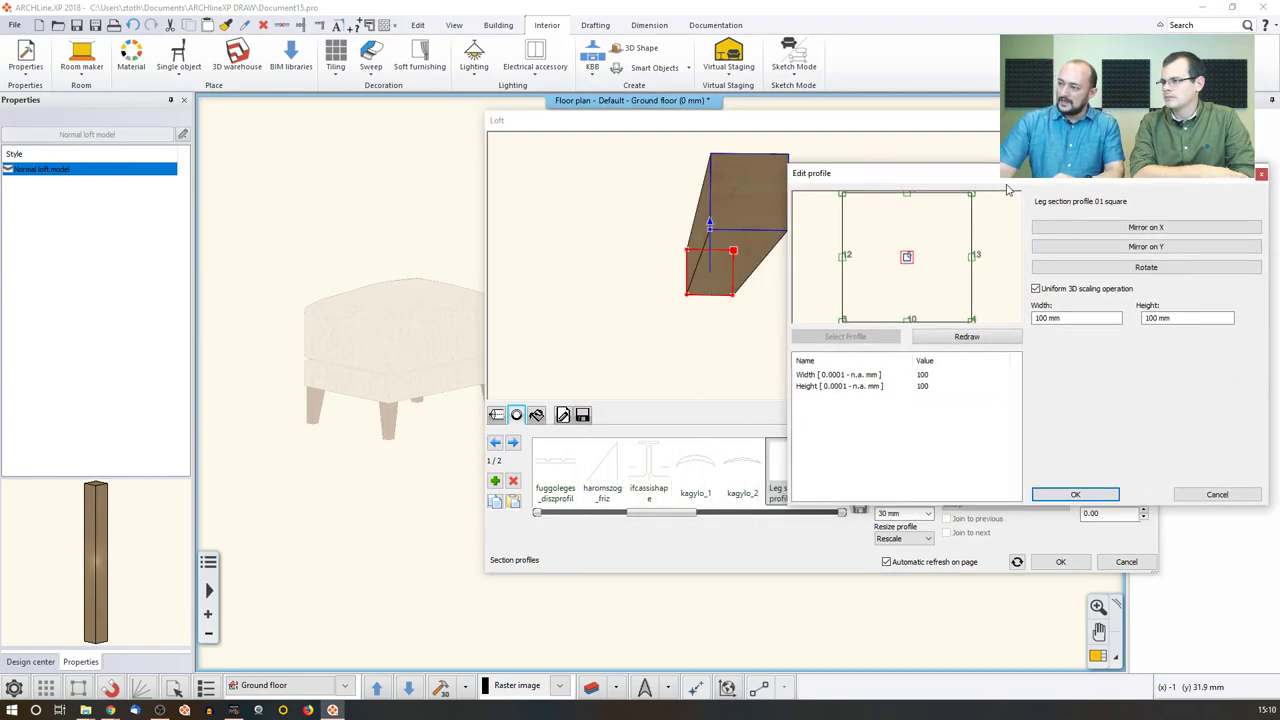
{"action": "left_click", "coordinate": [843, 321]}
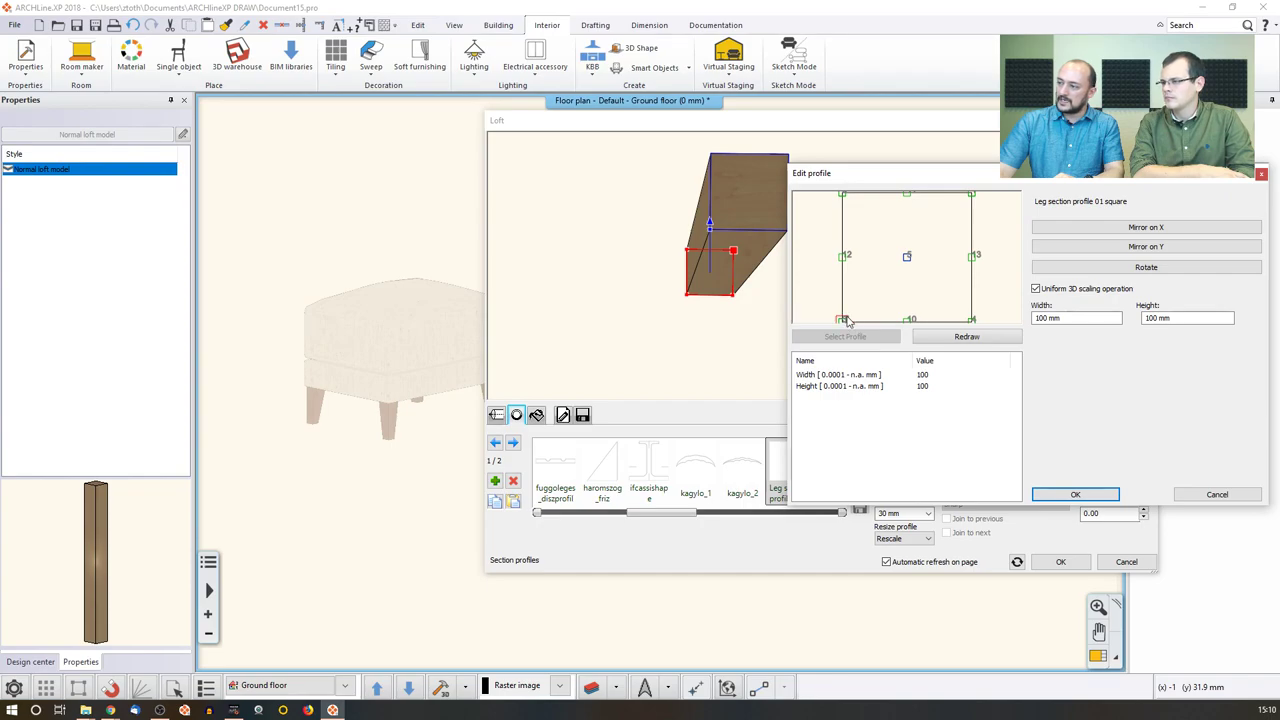
{"action": "left_click", "coordinate": [1072, 494]}
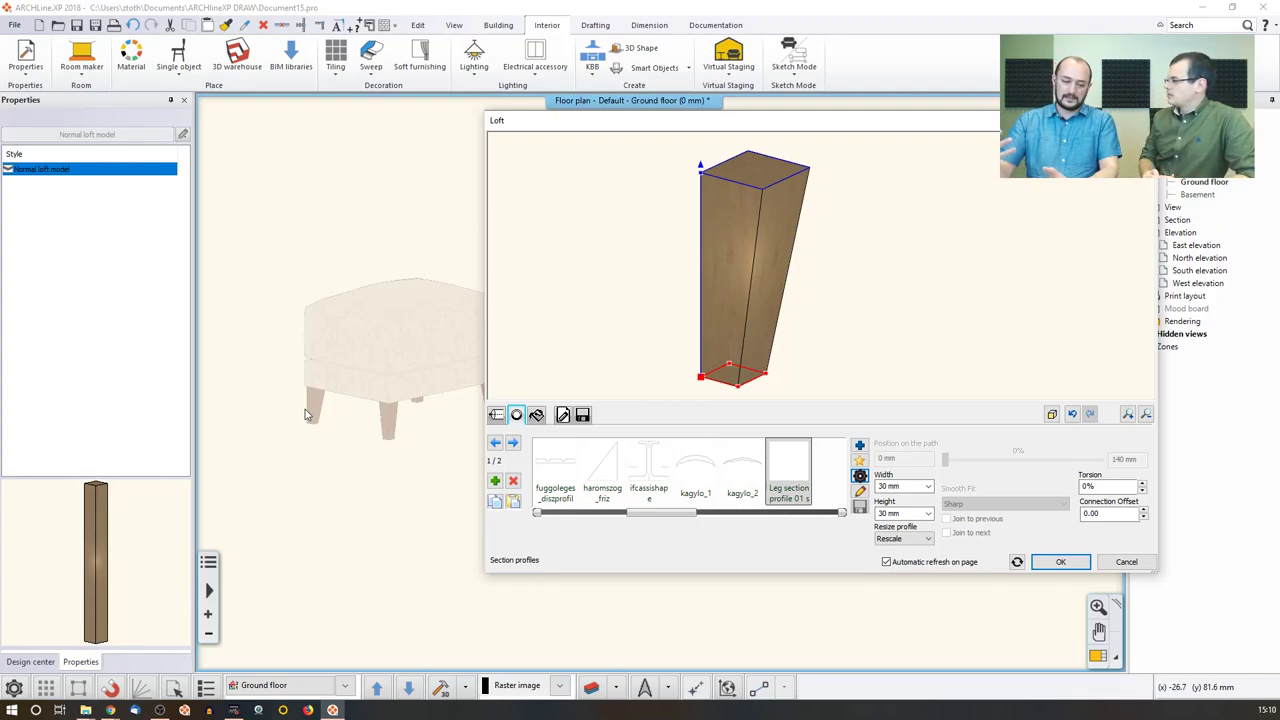
Step: Load the esmeralda_leg library shape into the loft and view it from the front
{"action": "left_click", "coordinate": [582, 414]}
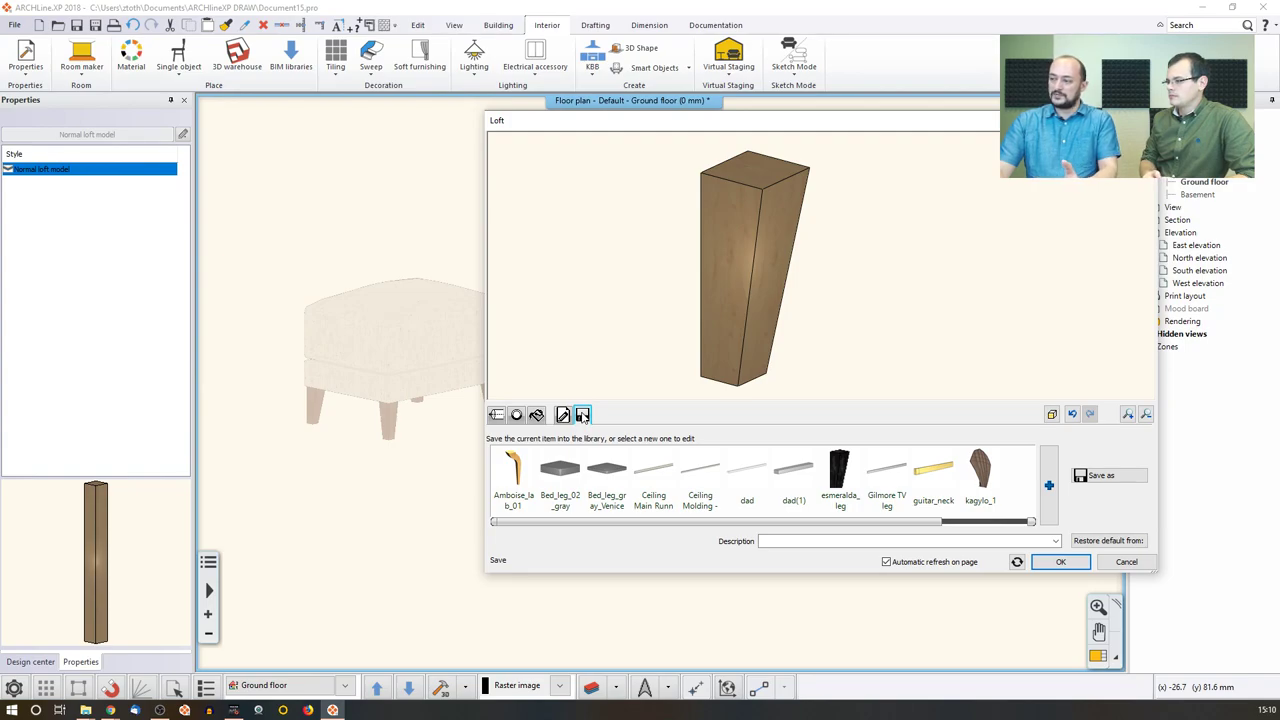
{"action": "left_click", "coordinate": [843, 485]}
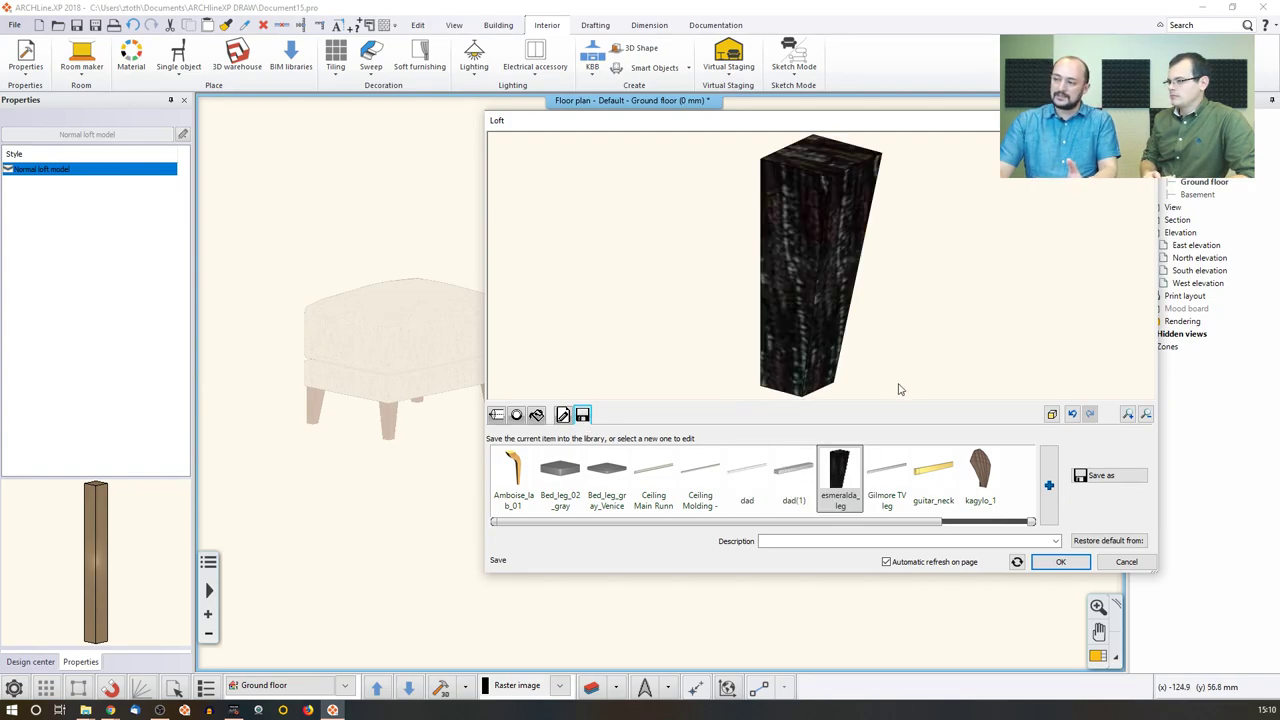
{"action": "left_click_drag", "start_coordinate": [898, 389], "coordinate": [850, 380]}
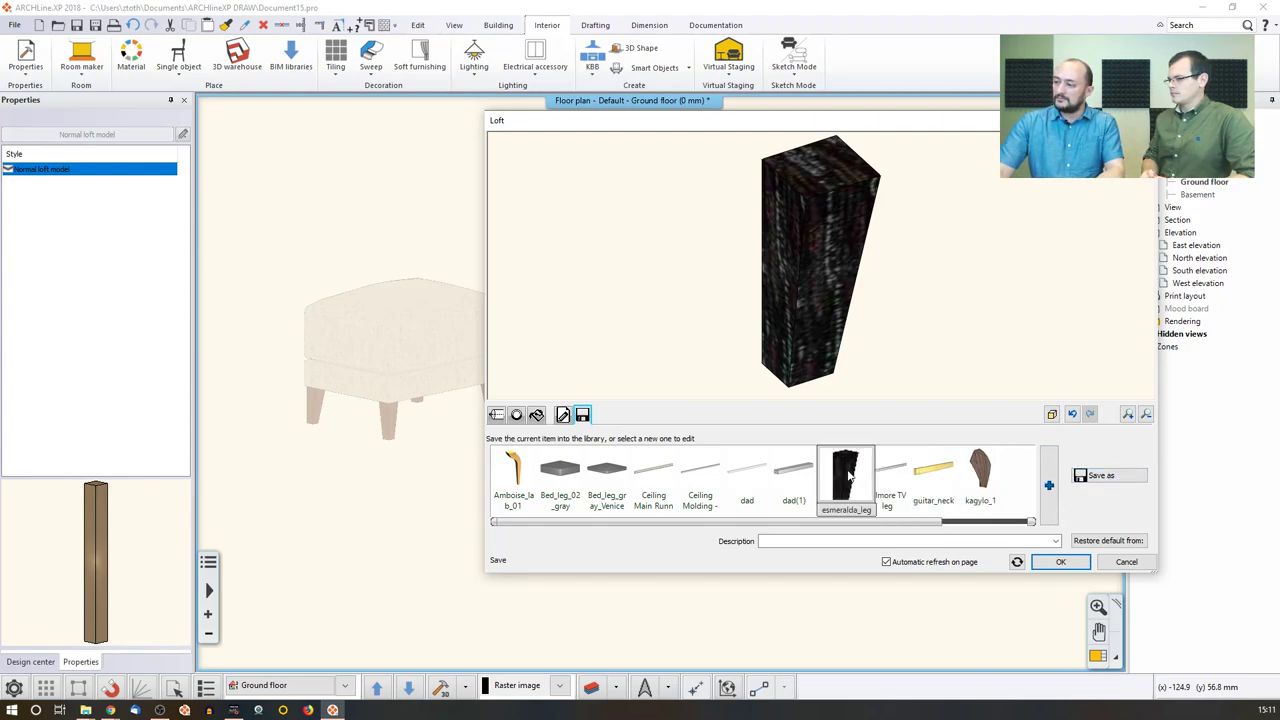
{"action": "left_click_drag", "start_coordinate": [949, 321], "coordinate": [660, 373]}
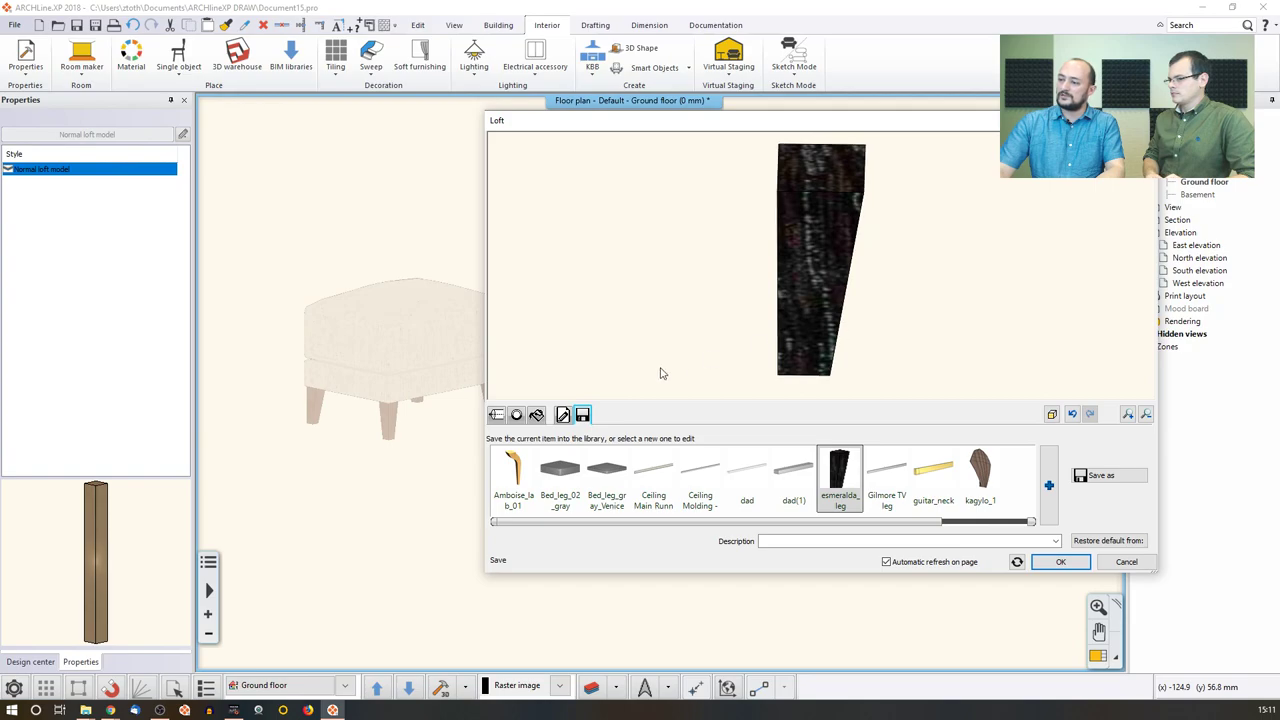
Step: Search the materials for 'wood' and assign Wood24 to the tapered leg, replacing its dark texture
{"action": "left_click", "coordinate": [536, 414]}
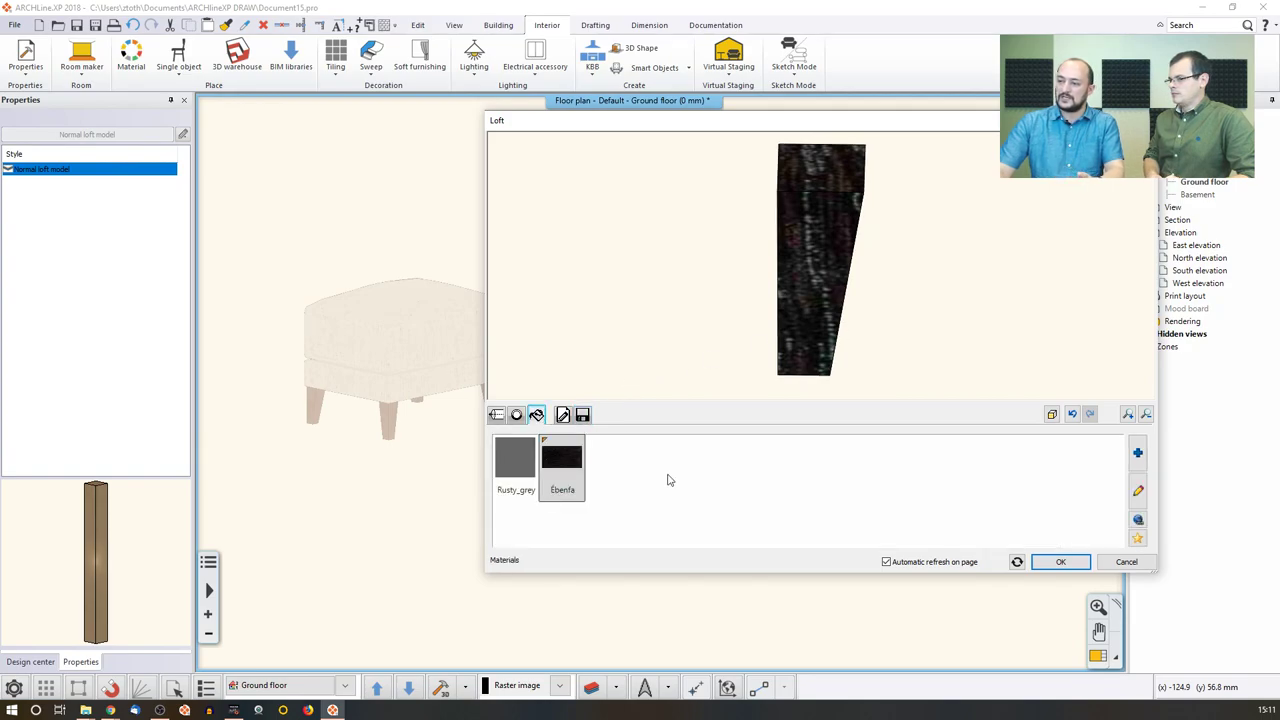
{"action": "left_click", "coordinate": [1137, 453]}
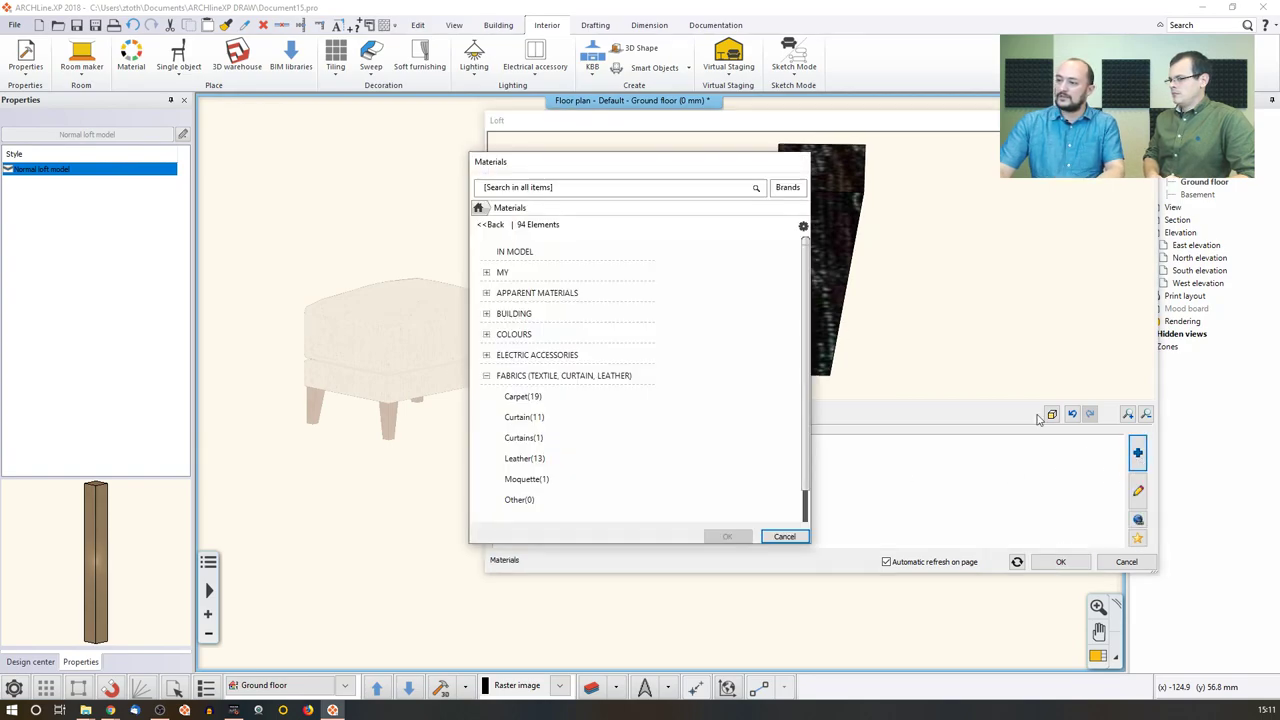
{"action": "left_click", "coordinate": [510, 190]}
{"action": "type", "text": "w"}
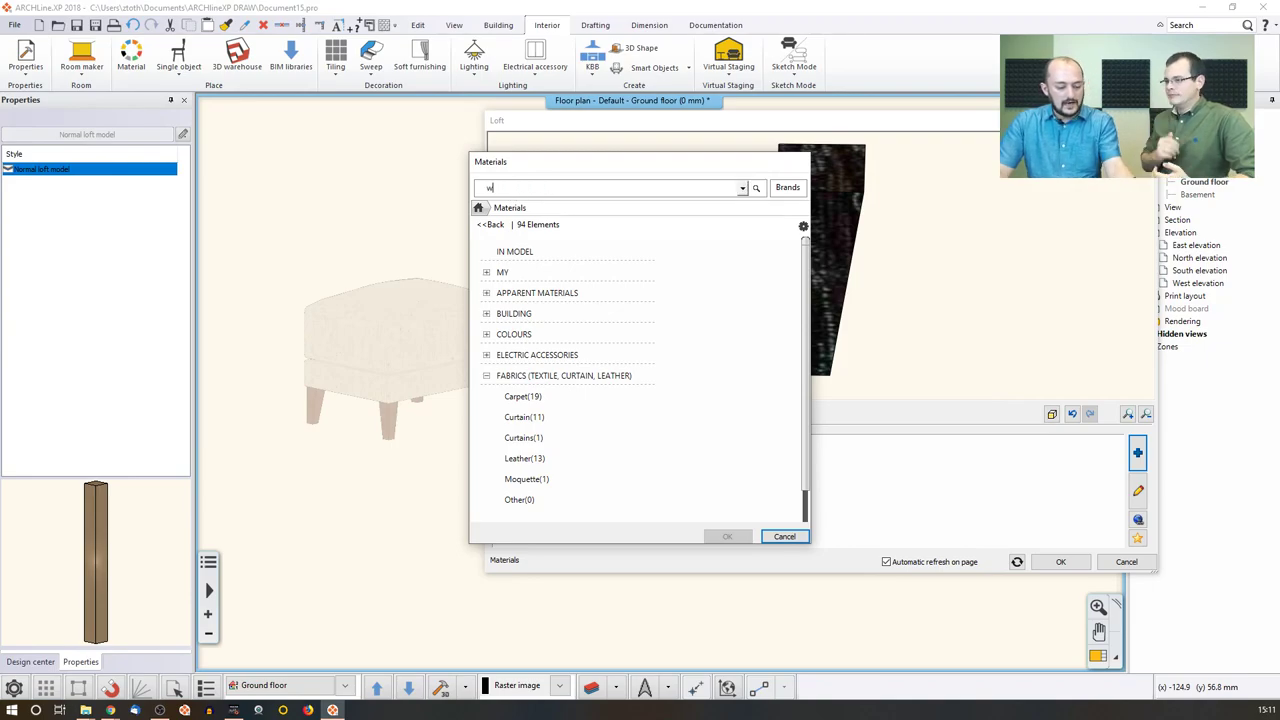
{"action": "type", "text": "ood"}
{"action": "key", "text": "Return"}
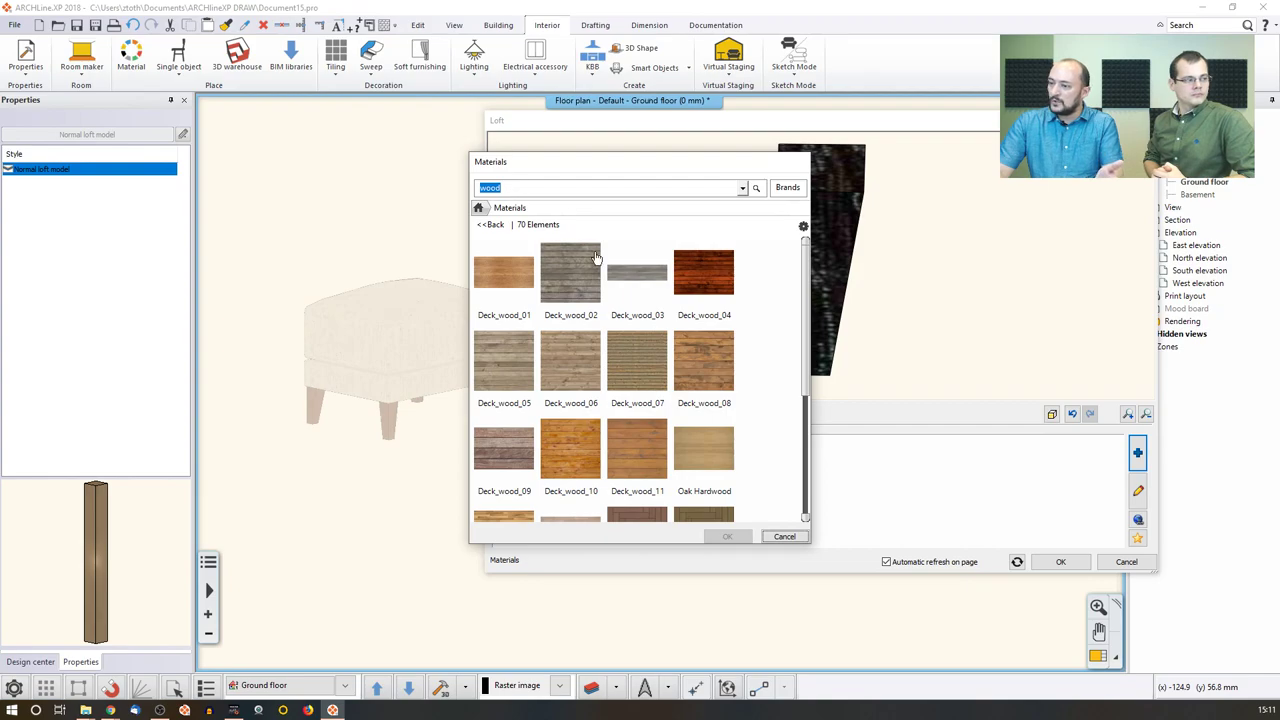
{"action": "scroll", "coordinate": [689, 400], "scroll_direction": "down", "scroll_amount": 5}
{"action": "scroll", "coordinate": [689, 400], "scroll_direction": "down", "scroll_amount": 5}
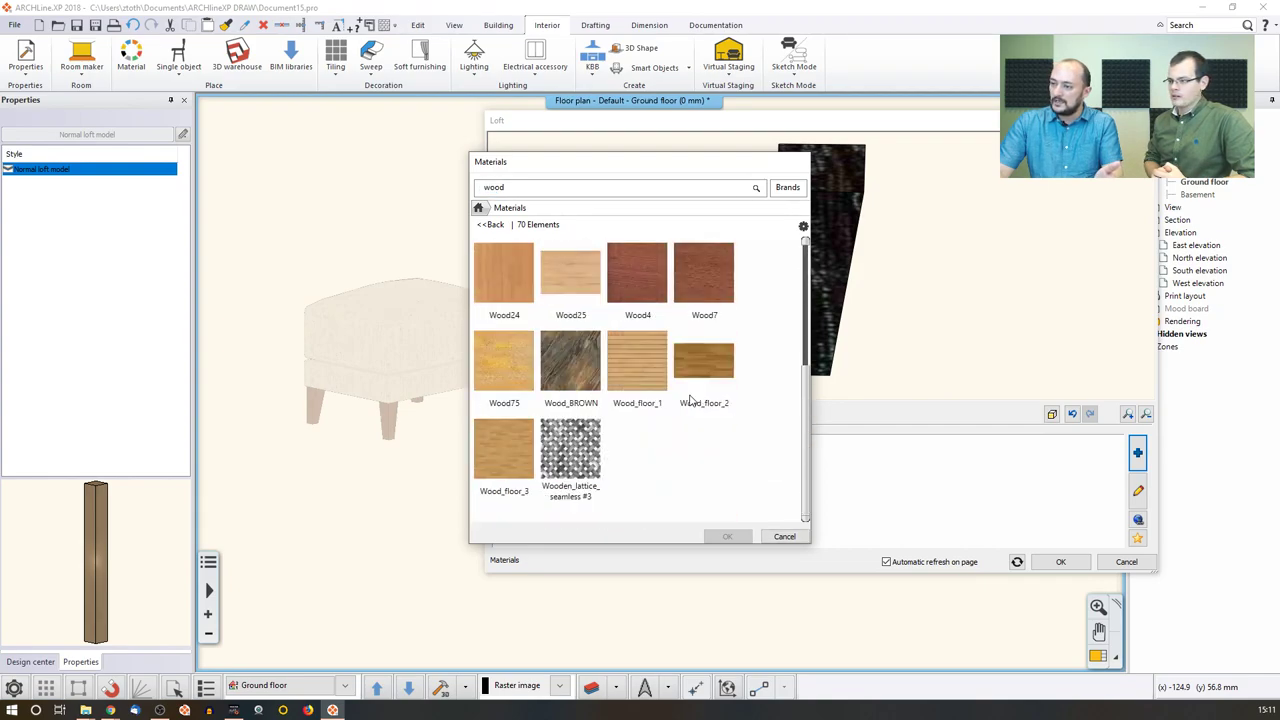
{"action": "left_click", "coordinate": [518, 290]}
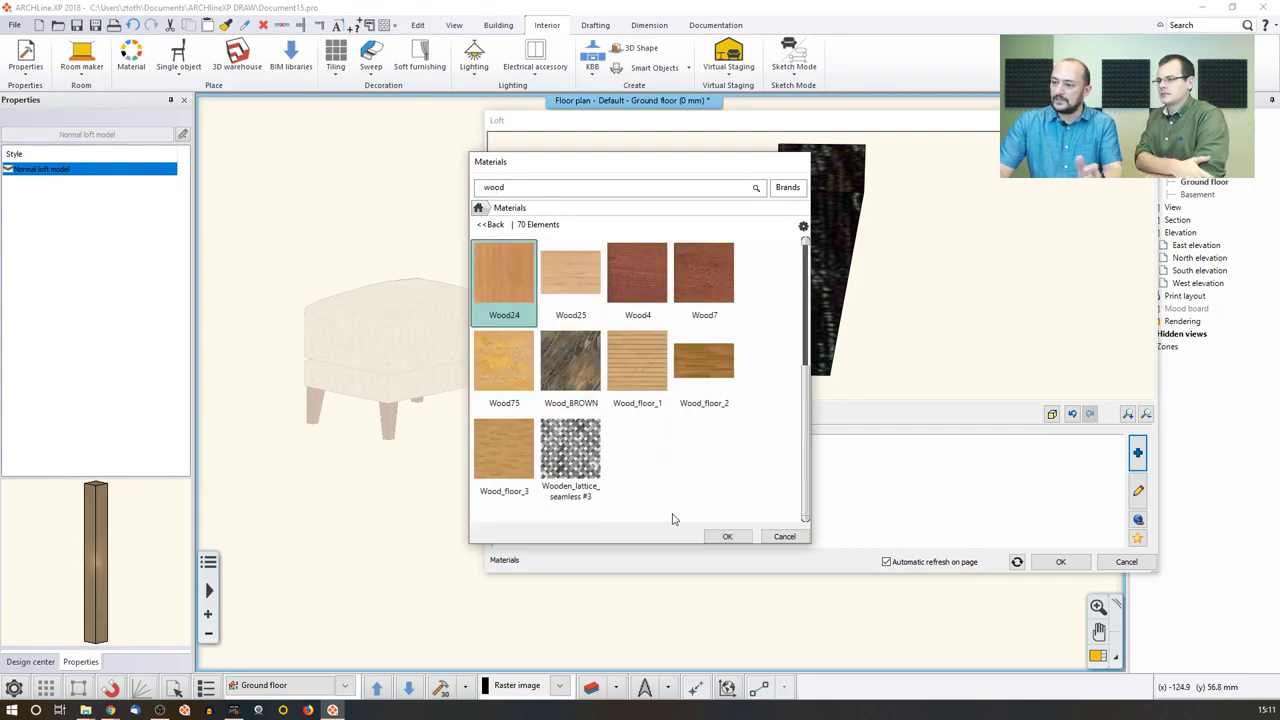
{"action": "left_click", "coordinate": [728, 537]}
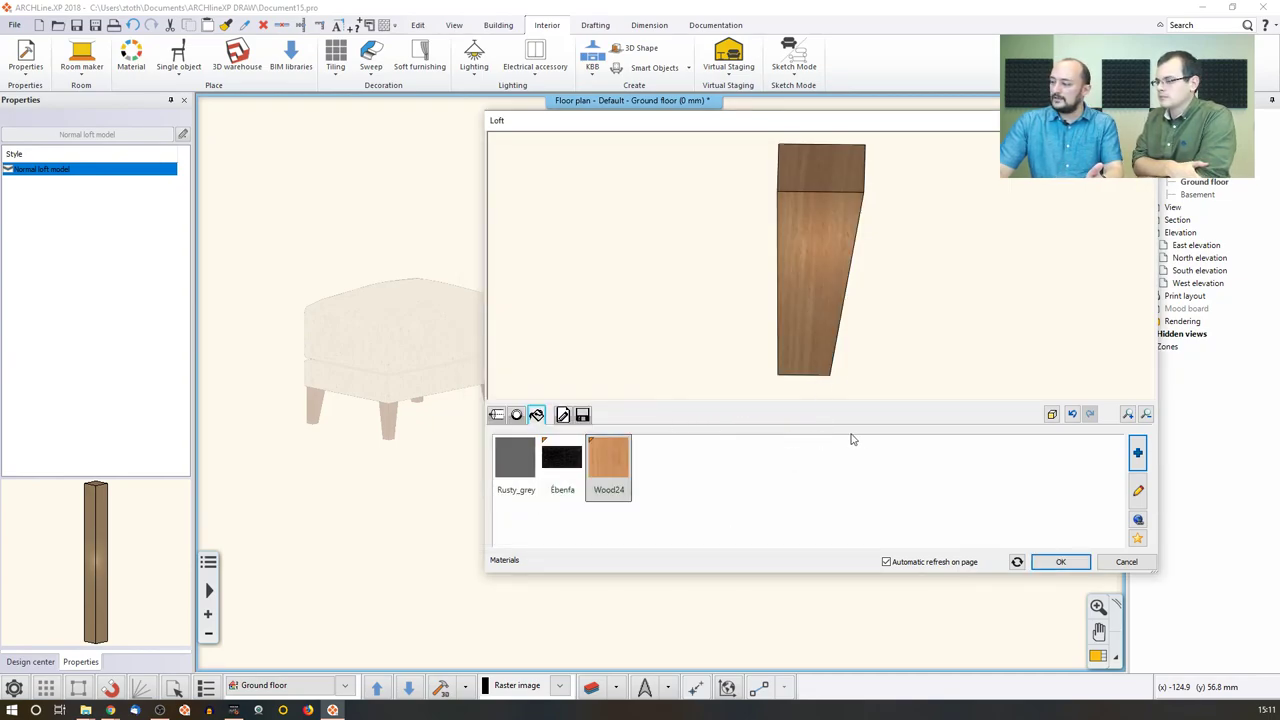
{"action": "left_click", "coordinate": [583, 415]}
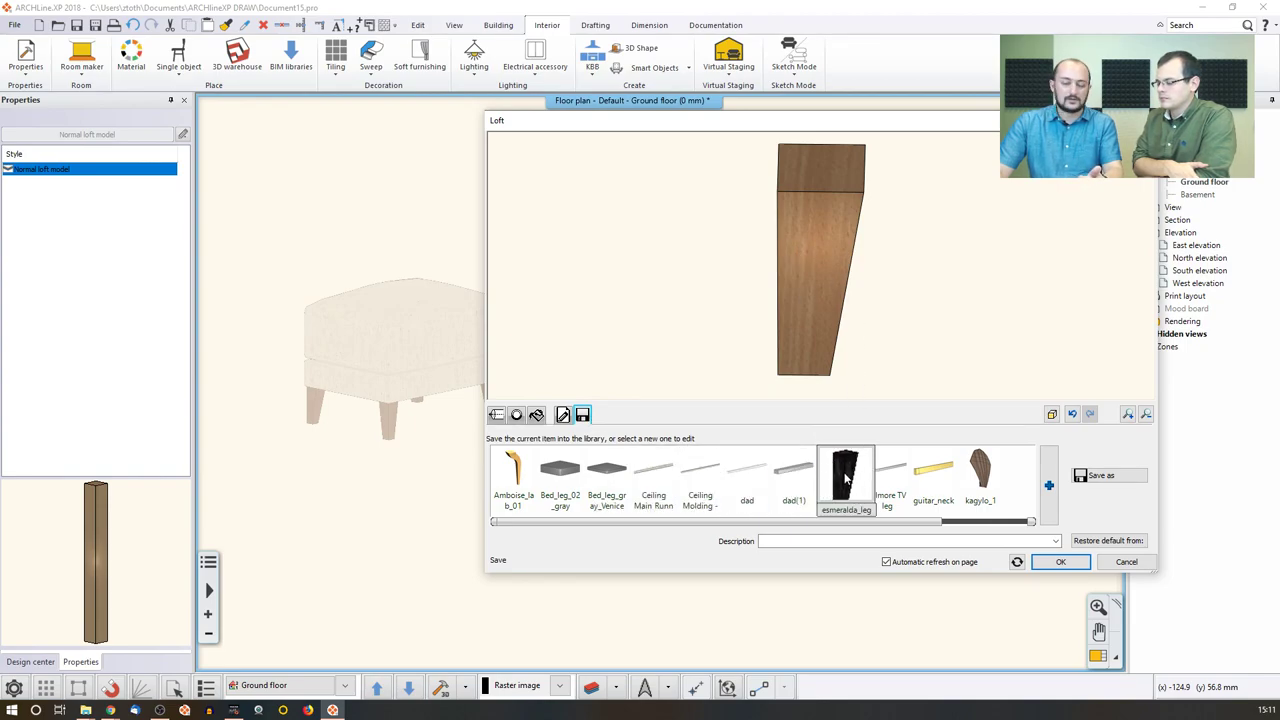
Step: Save the leg as a new library item, renaming esmeralda_leg(1) to esmeralda_leg bright
{"action": "left_click", "coordinate": [1102, 476]}
{"action": "left_click", "coordinate": [752, 300]}
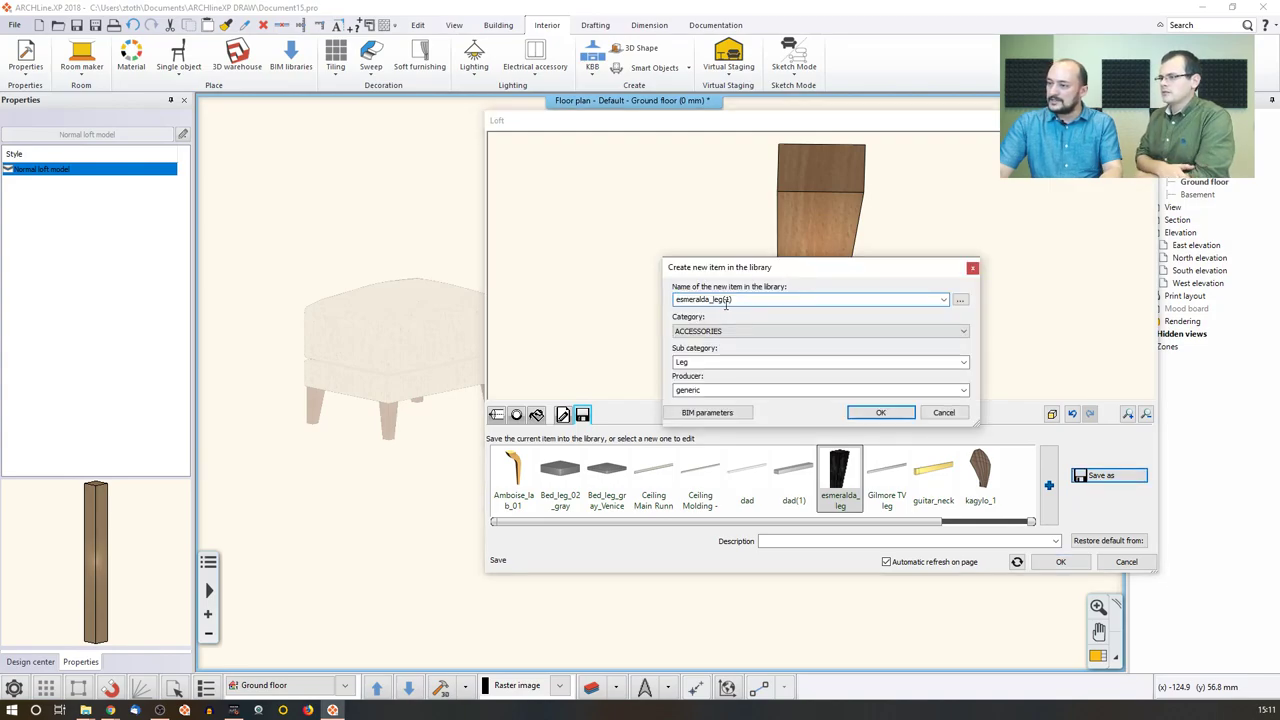
{"action": "key", "text": "shift+Left"}
{"action": "key", "text": "shift+Left"}
{"action": "key", "text": "shift+Left"}
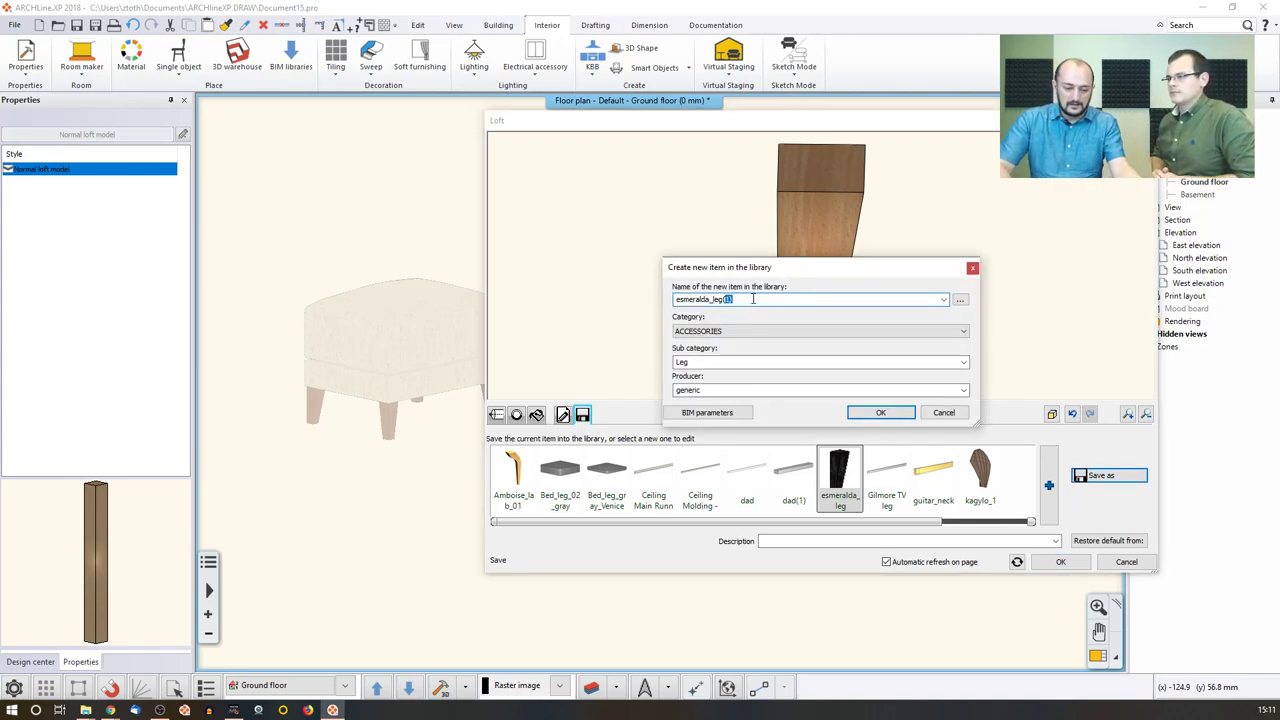
{"action": "type", "text": "_bl"}
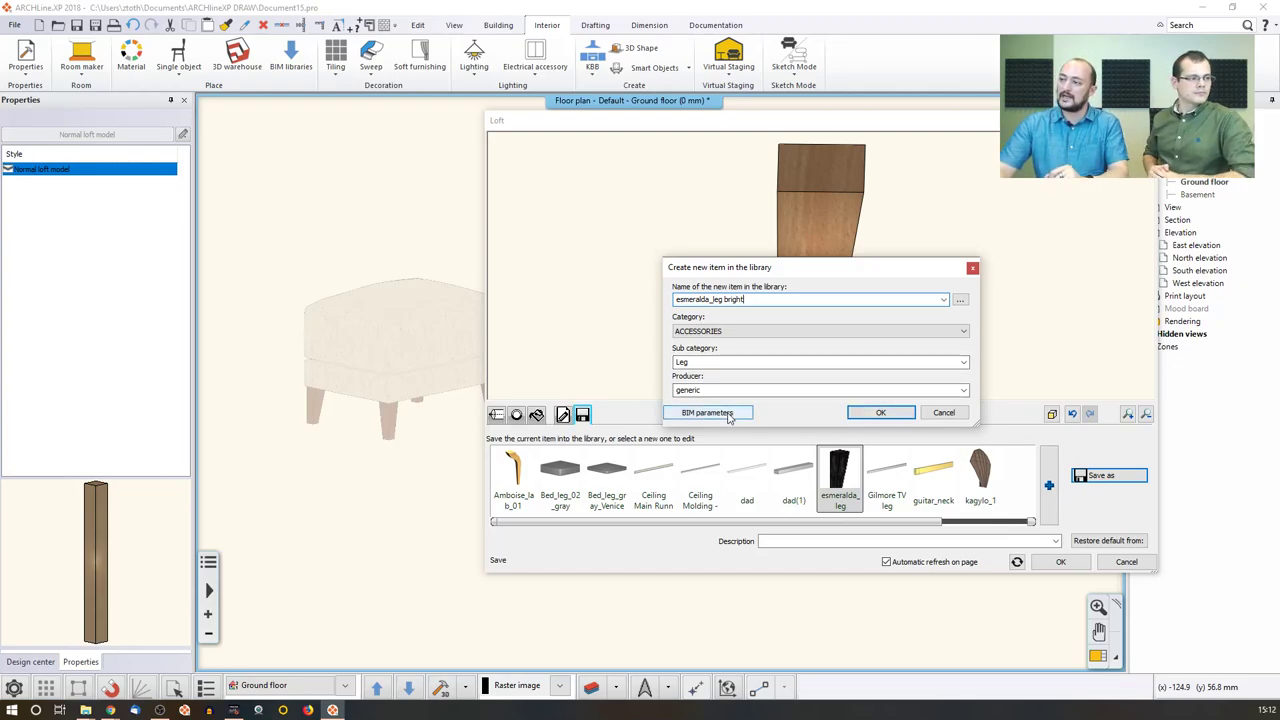
{"action": "left_click", "coordinate": [880, 413]}
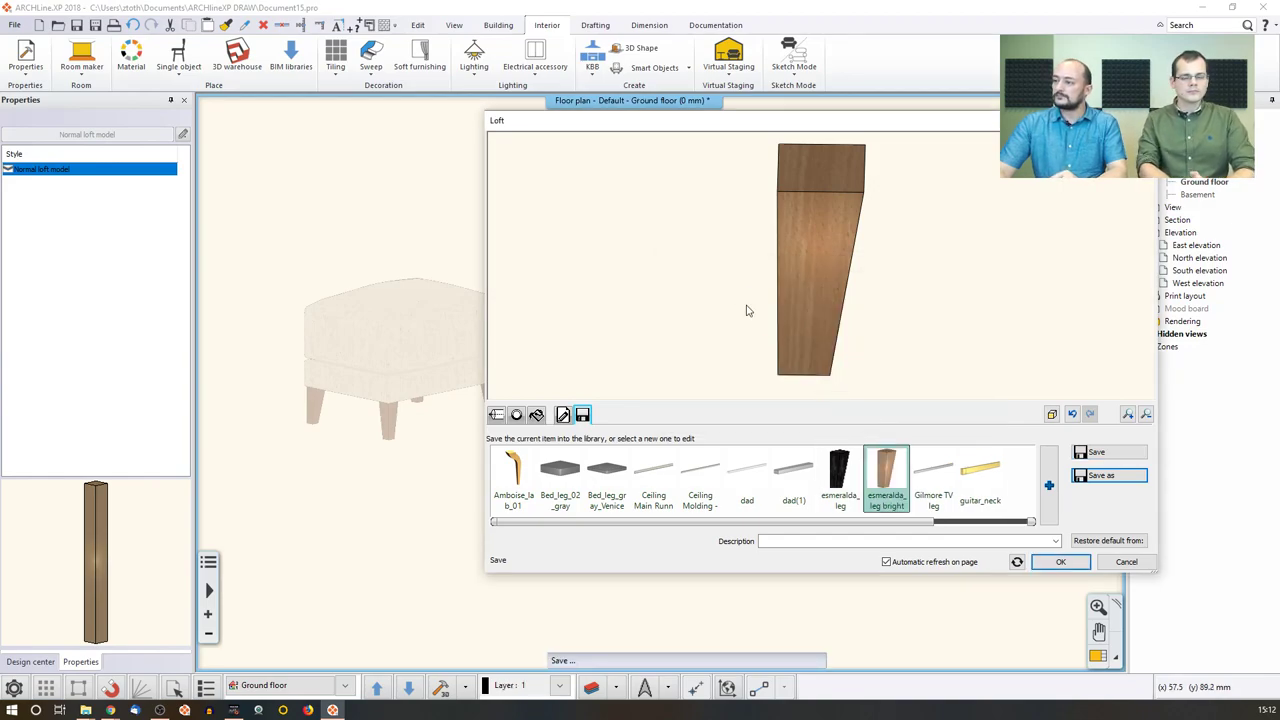
Step: Finish the loft and place four copies of the wooden leg in the floor plan
{"action": "left_click", "coordinate": [1061, 561]}
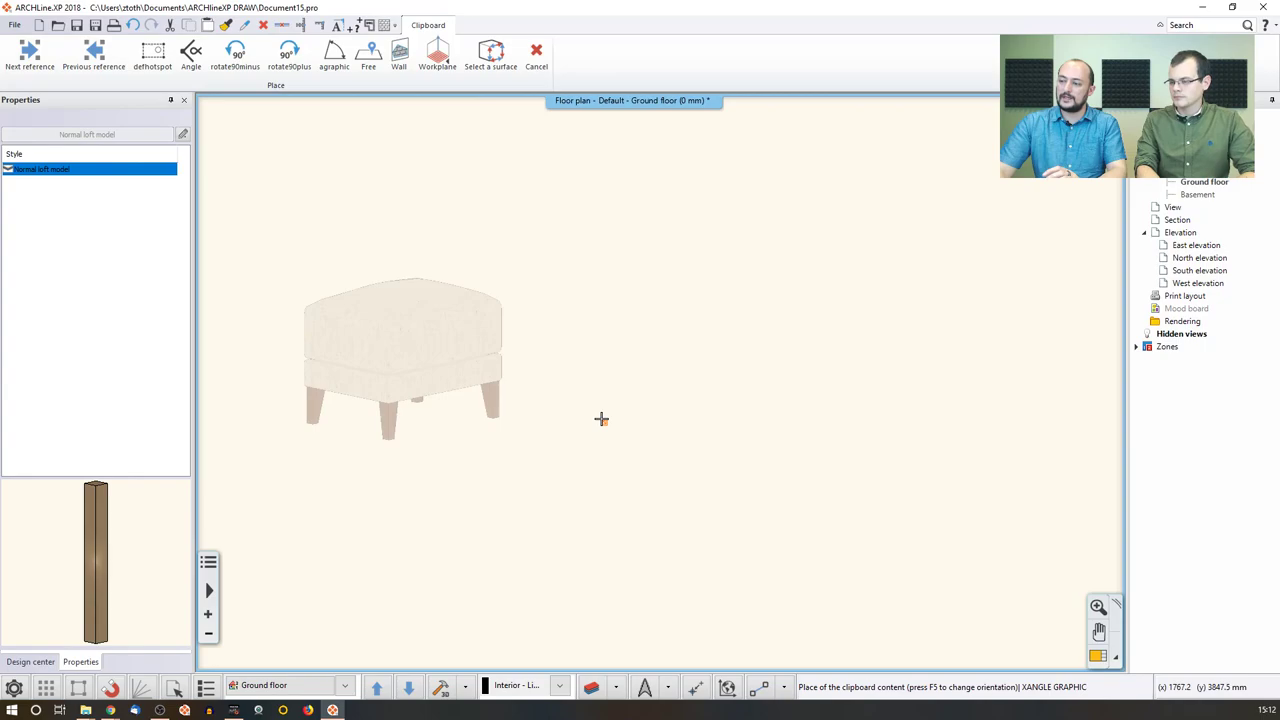
{"action": "left_click", "coordinate": [713, 443]}
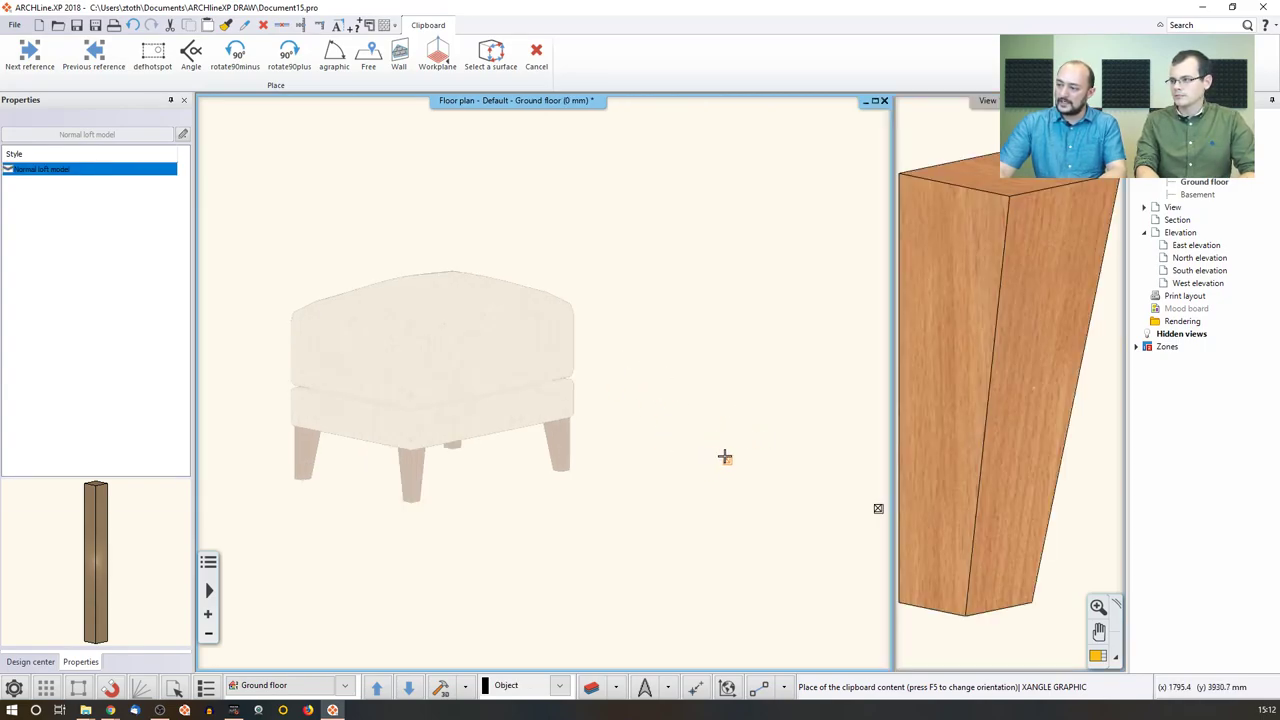
{"action": "middle_click_drag", "start_coordinate": [726, 460], "coordinate": [626, 486]}
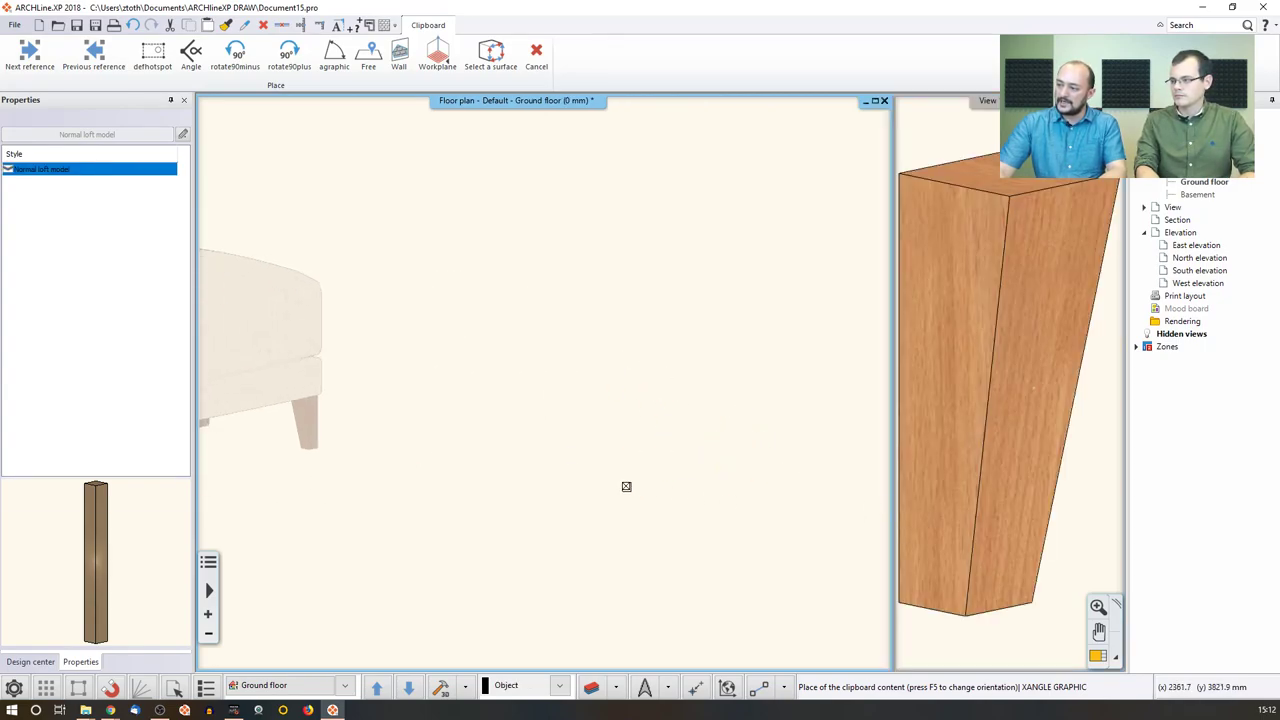
{"action": "left_click", "coordinate": [677, 484]}
{"action": "left_click", "coordinate": [679, 544]}
{"action": "left_click", "coordinate": [611, 553]}
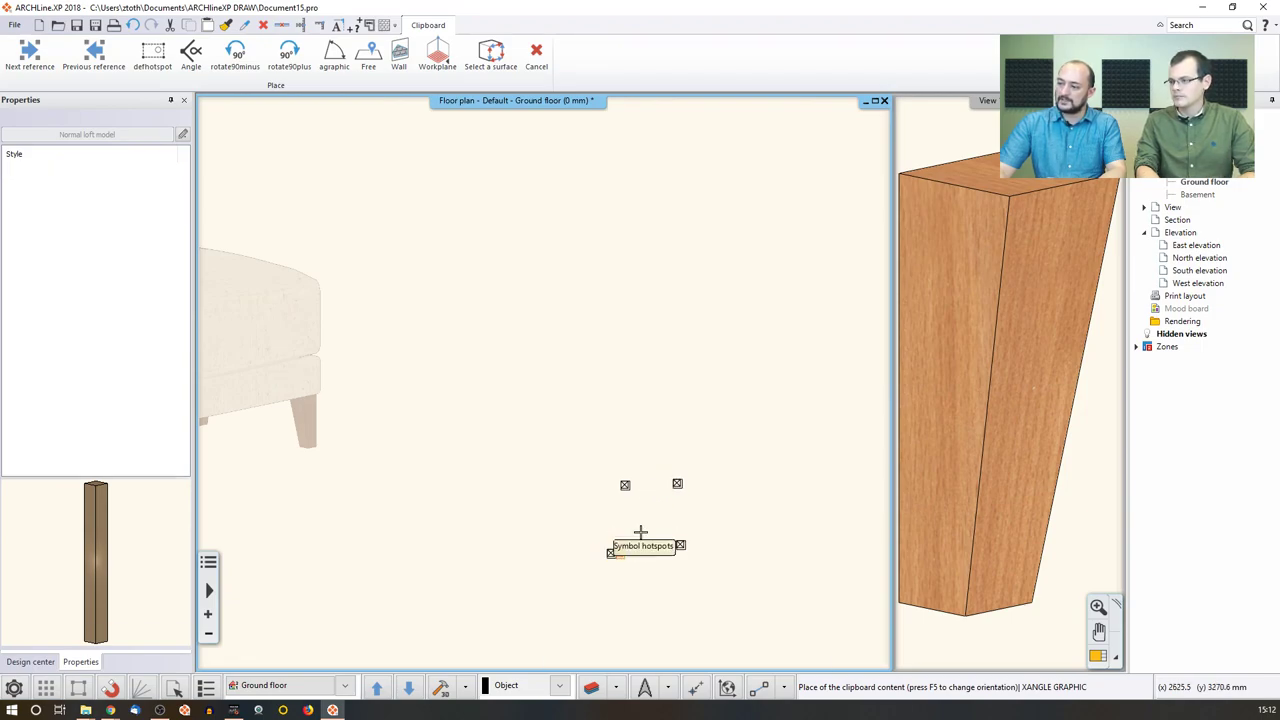
{"action": "key", "text": "Escape"}
Step: Check the legs in 3D, then delete three extra copies so one leg remains
{"action": "left_click", "coordinate": [996, 418]}
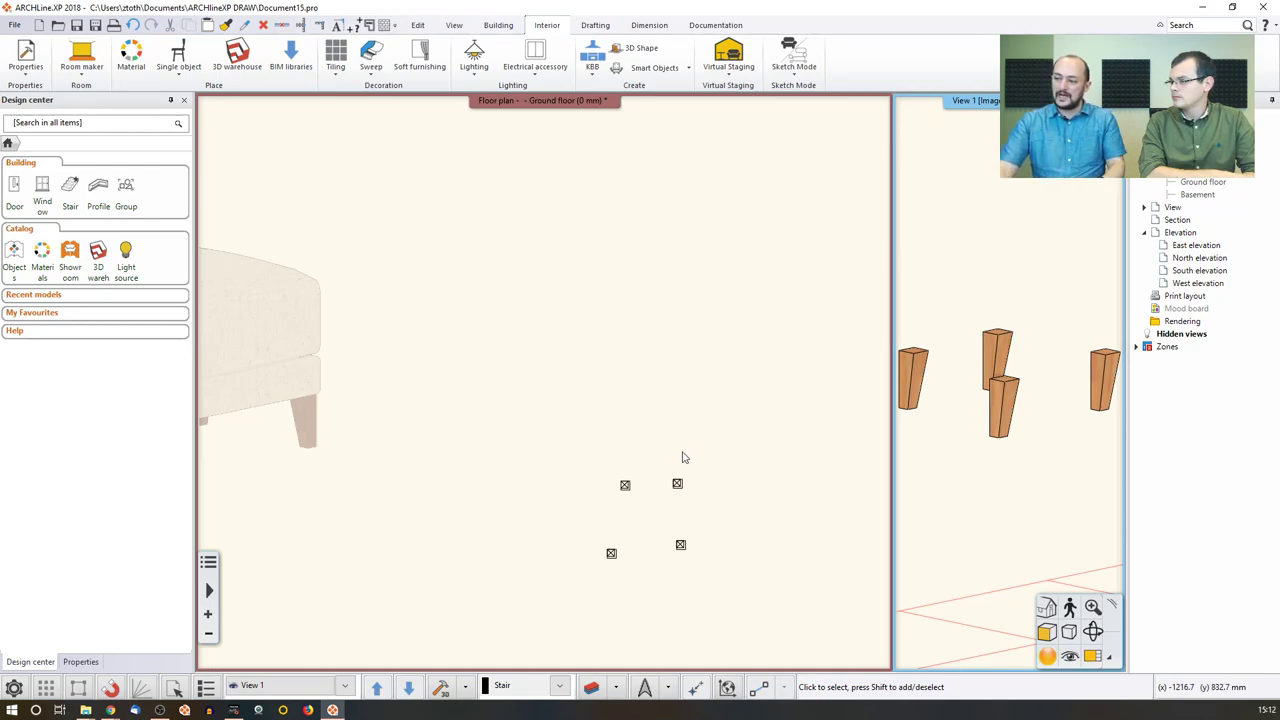
{"action": "left_click", "coordinate": [625, 487]}
{"action": "left_click", "coordinate": [625, 486]}
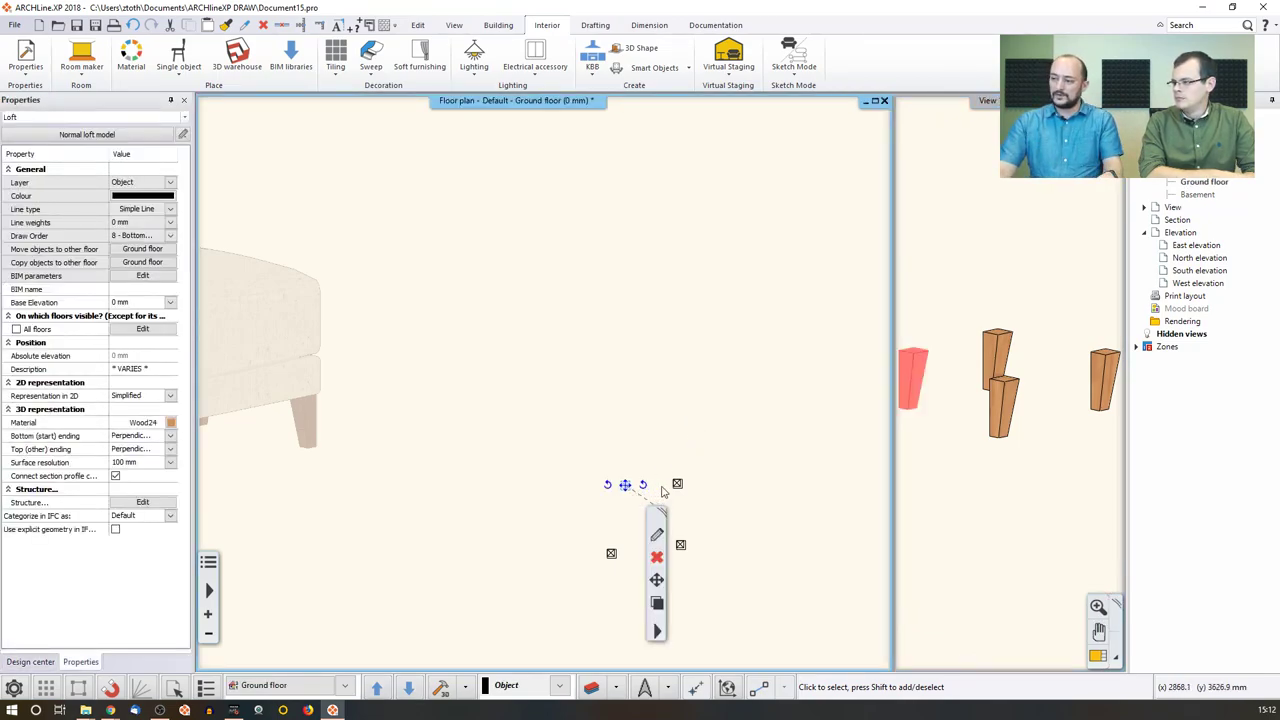
{"action": "left_click", "coordinate": [677, 486], "text": "shift"}
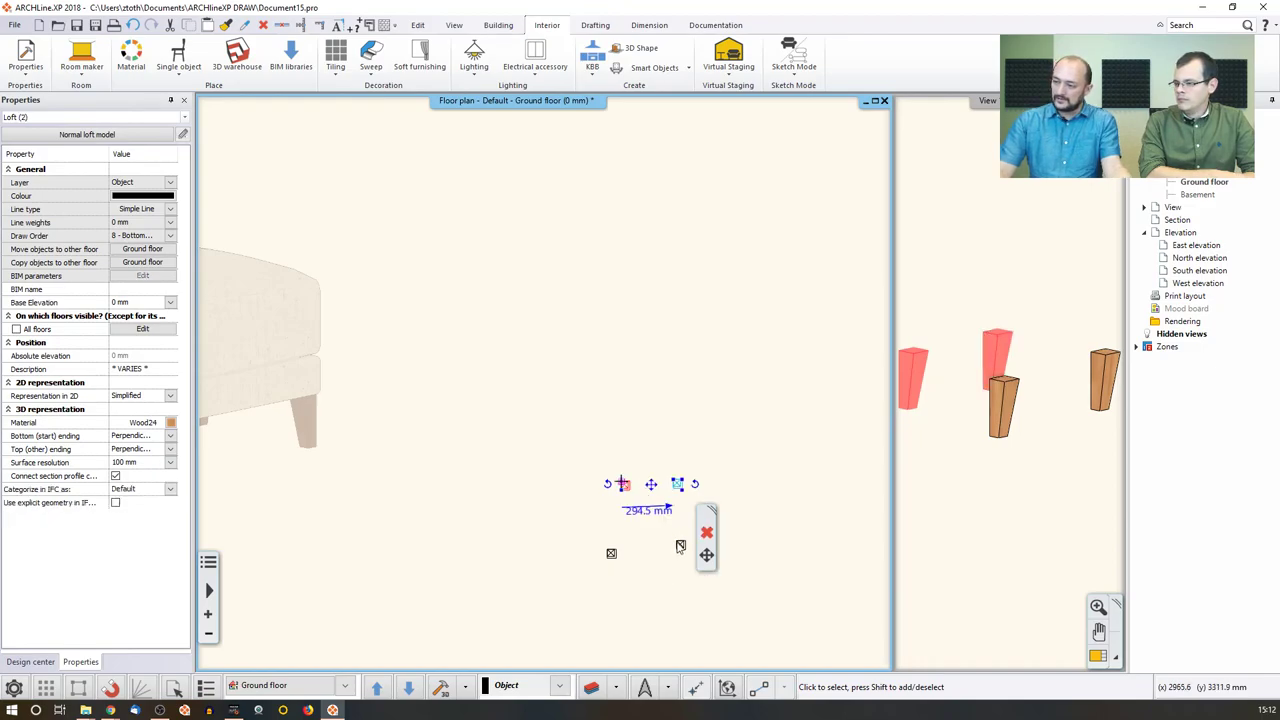
{"action": "left_click", "coordinate": [610, 555], "text": "shift"}
{"action": "left_click", "coordinate": [735, 586]}
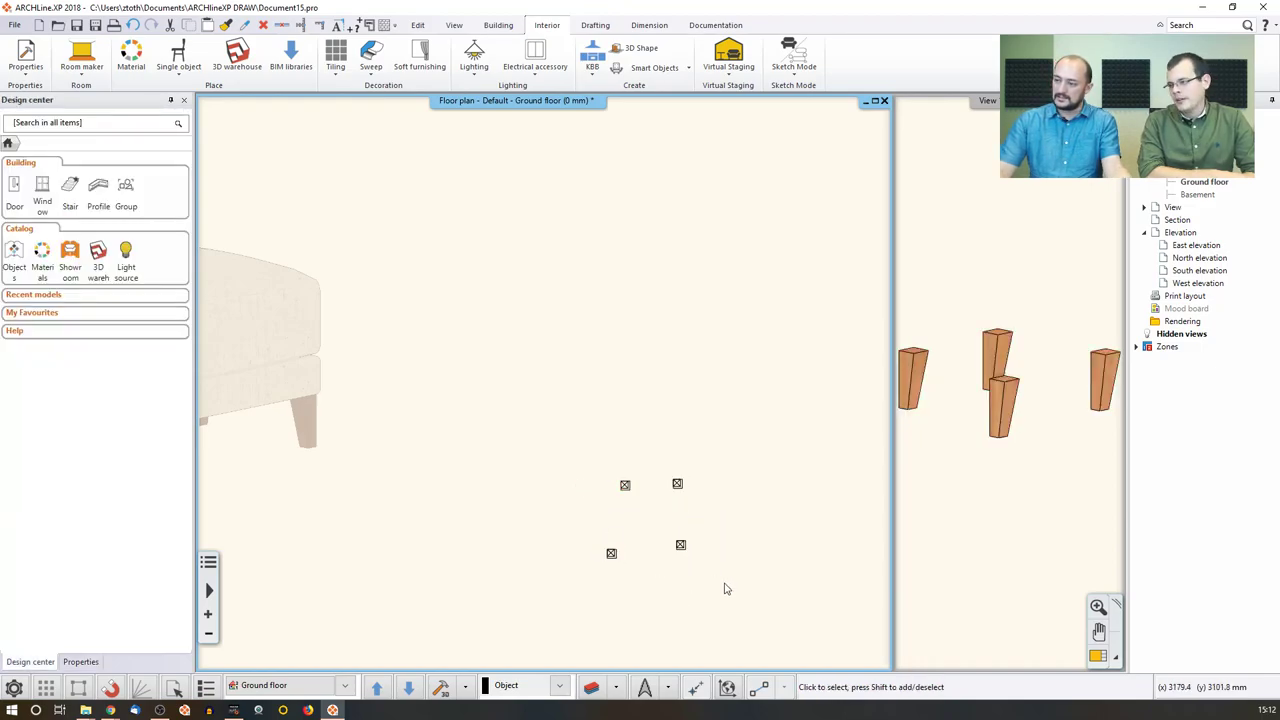
{"action": "left_click", "coordinate": [667, 468]}
{"action": "key", "text": "Delete"}
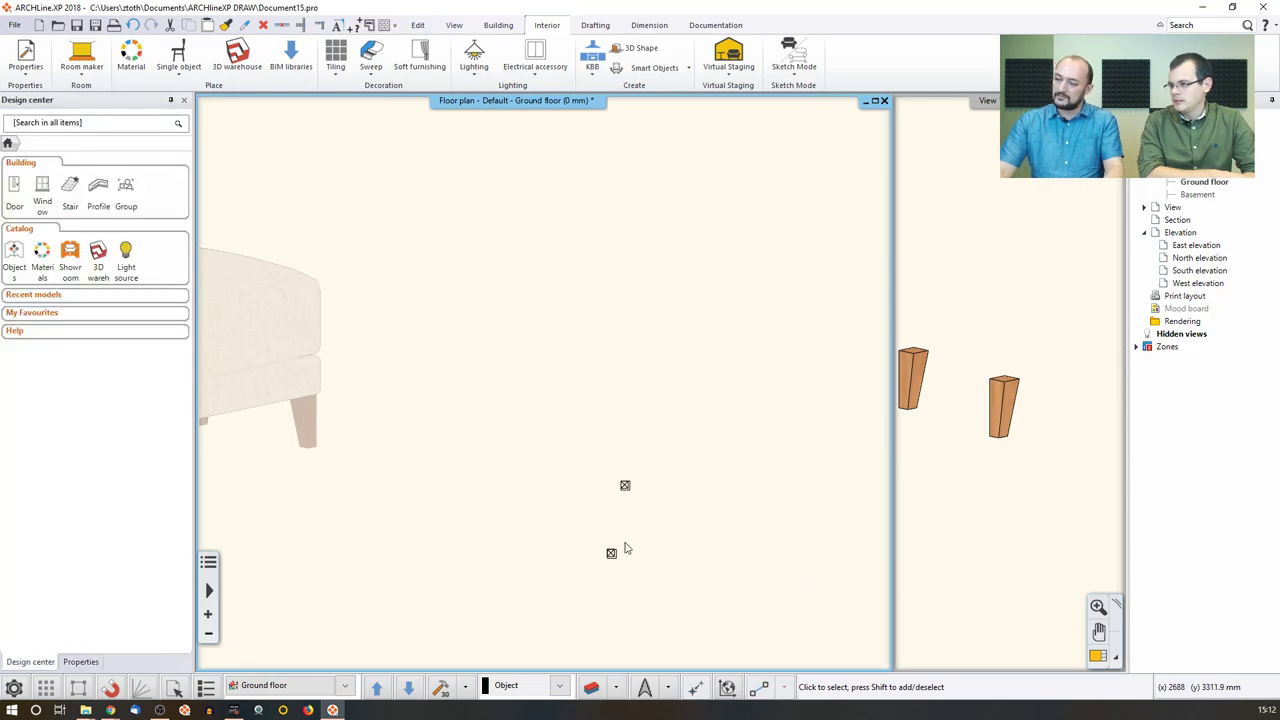
{"action": "left_click", "coordinate": [611, 553]}
{"action": "key", "text": "Delete"}
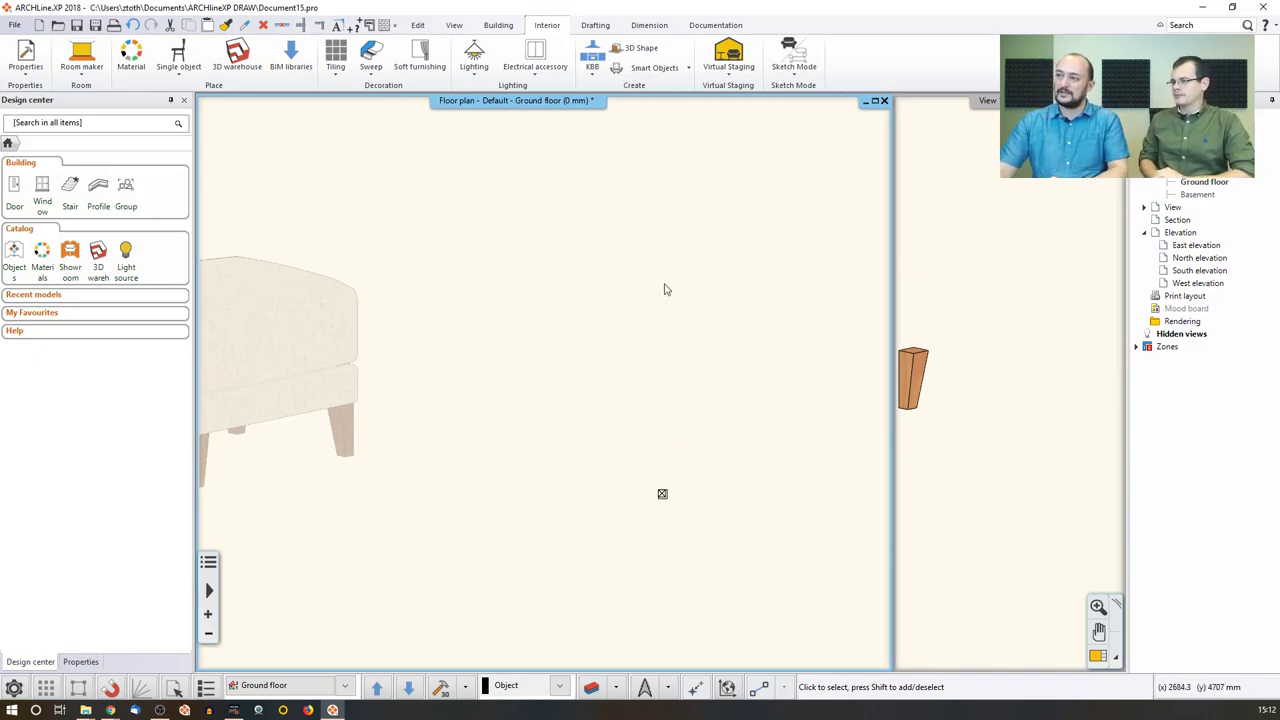
Step: Center the ottoman in the plan and create a new Smart Object part from the Smart Objects list
{"action": "left_click", "coordinate": [689, 68]}
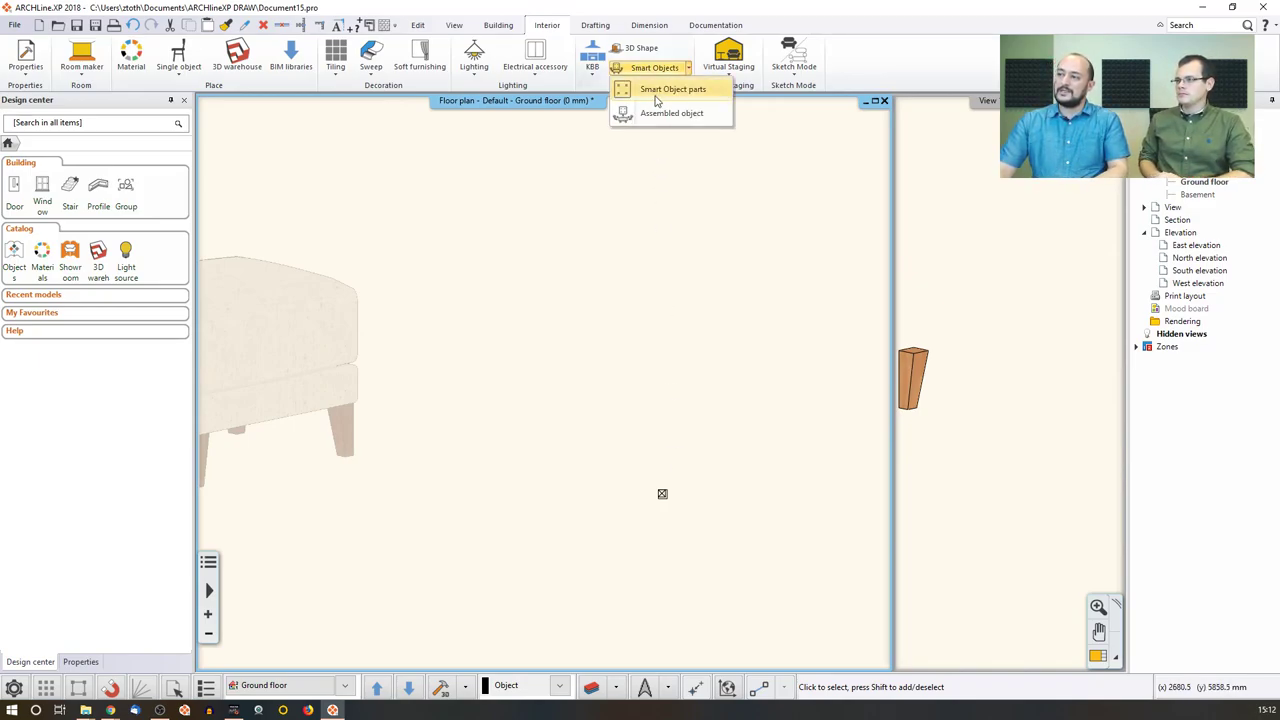
{"action": "mouse_move", "coordinate": [705, 95]}
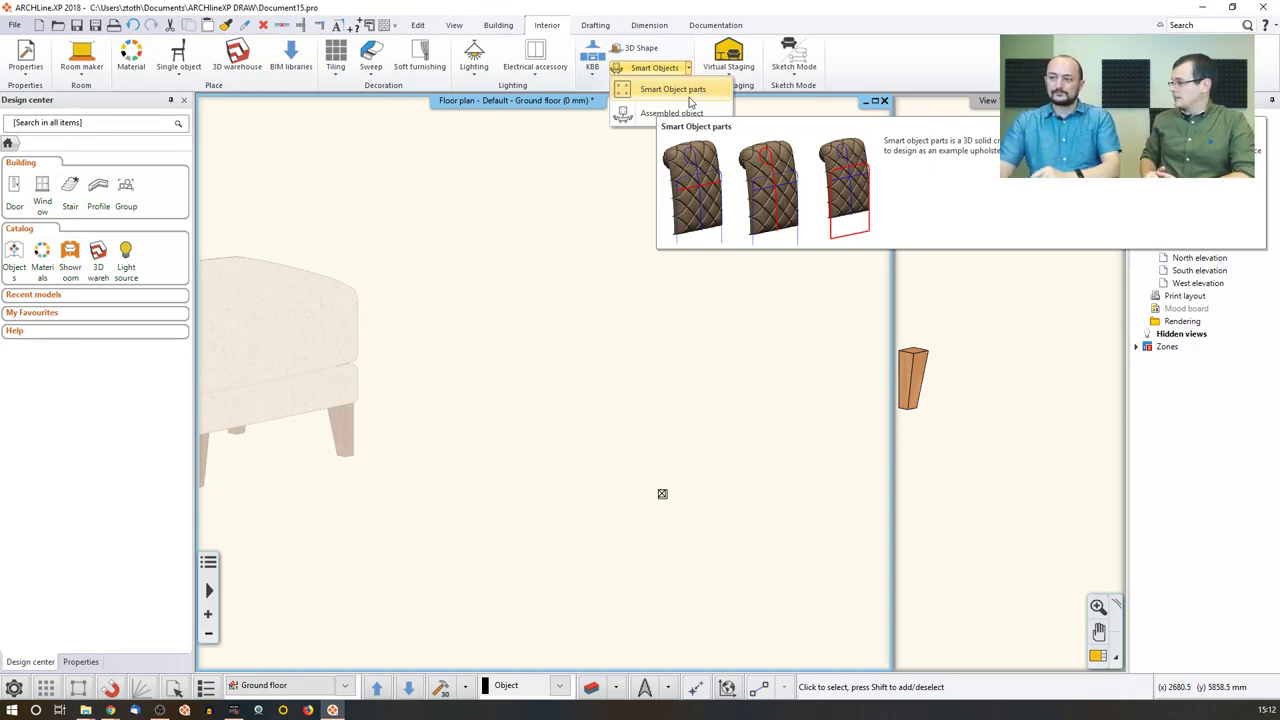
{"action": "middle_click_drag", "start_coordinate": [575, 275], "coordinate": [685, 280]}
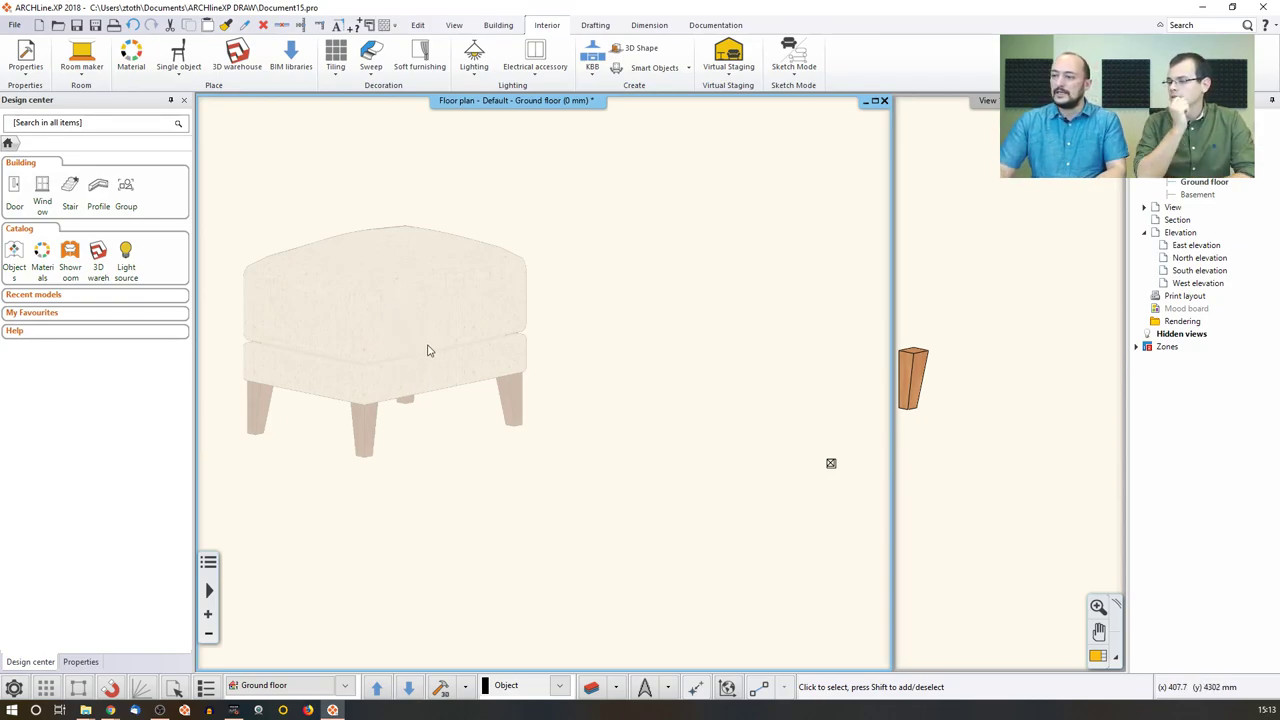
{"action": "left_click", "coordinate": [687, 68]}
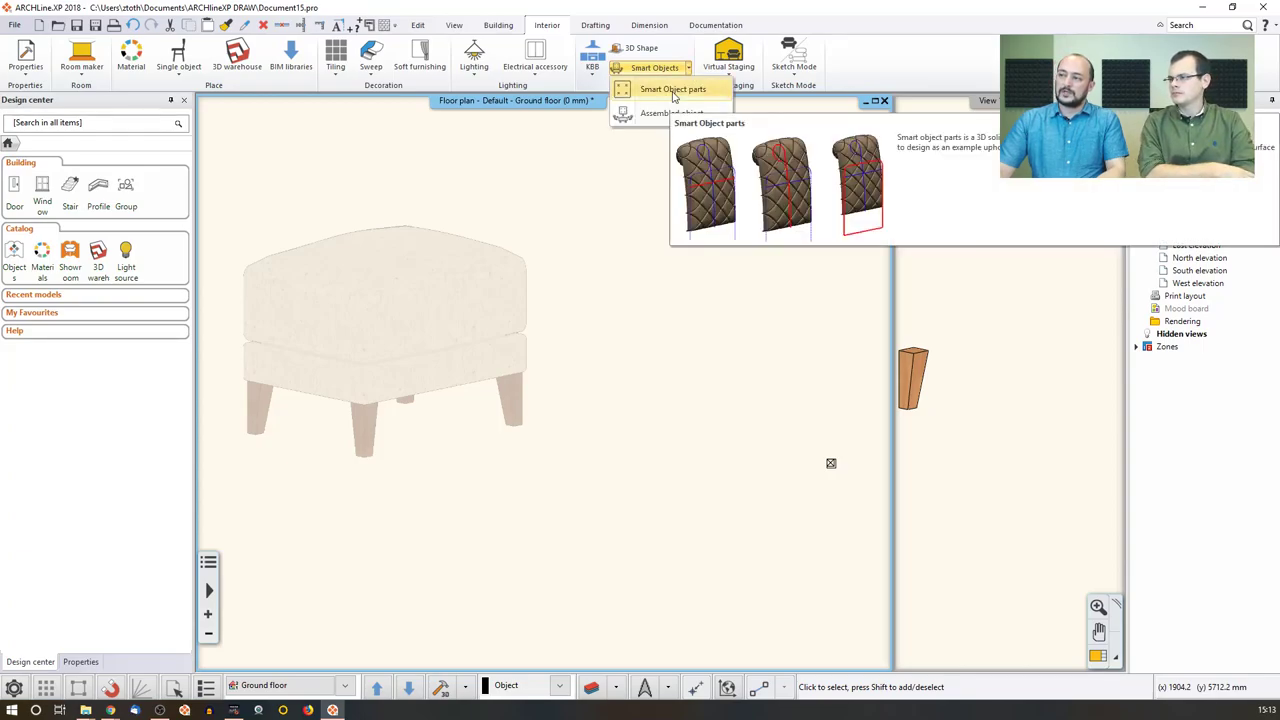
{"action": "left_click", "coordinate": [673, 90]}
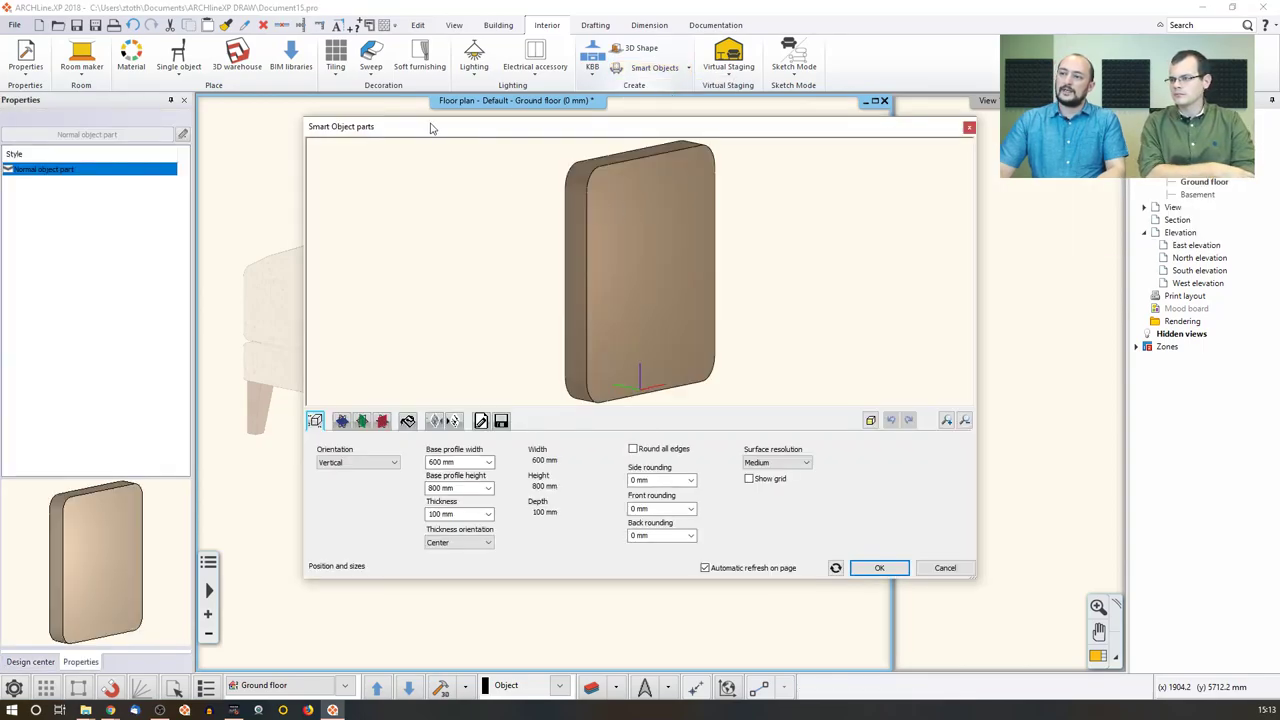
Step: Set the part's Orientation to Horizontal and review its 600 × 800 × 100 mm sizes
{"action": "left_click", "coordinate": [382, 463]}
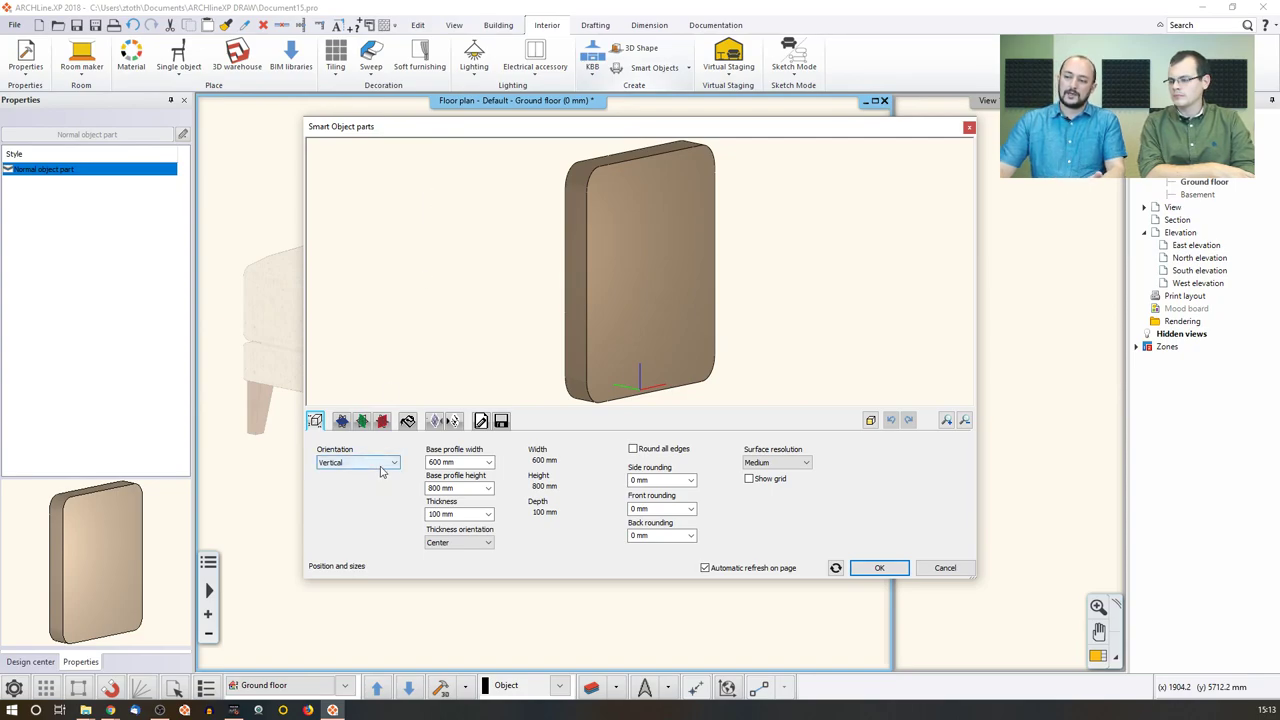
{"action": "left_click", "coordinate": [378, 484]}
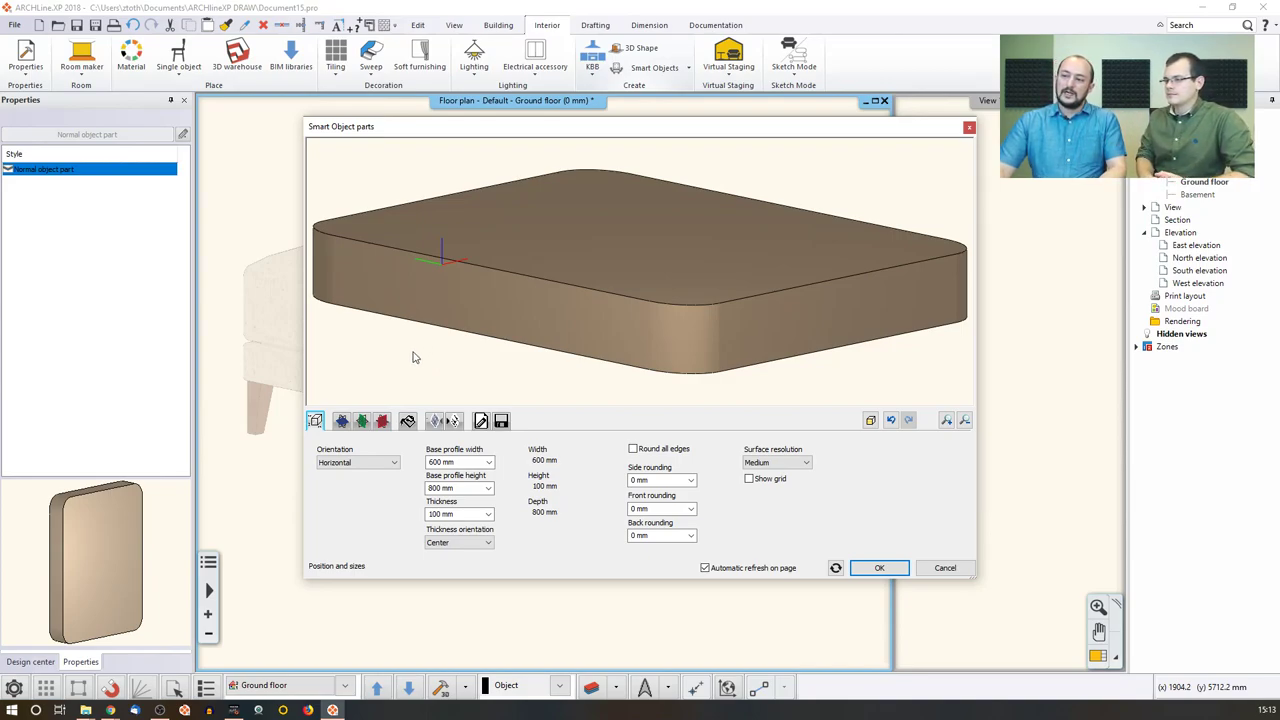
{"action": "left_click", "coordinate": [460, 463]}
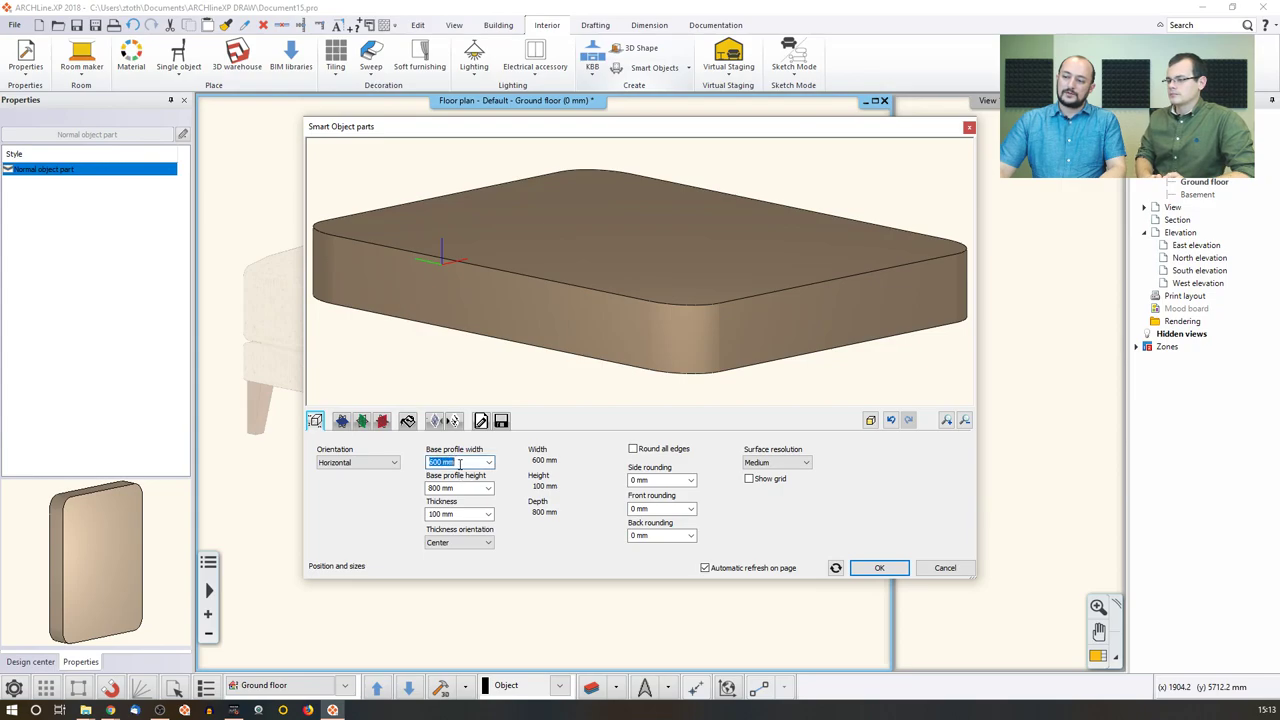
{"action": "key", "text": "Tab"}
{"action": "key", "text": "Tab"}
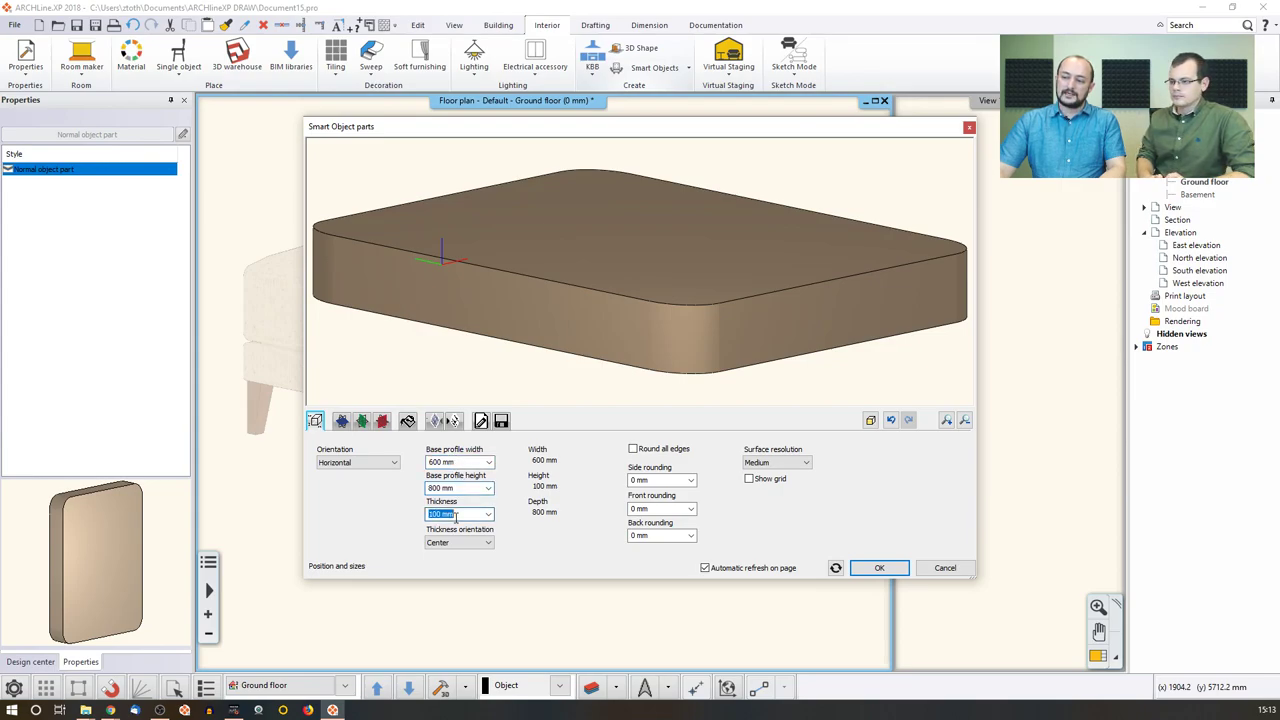
{"action": "left_click", "coordinate": [456, 462]}
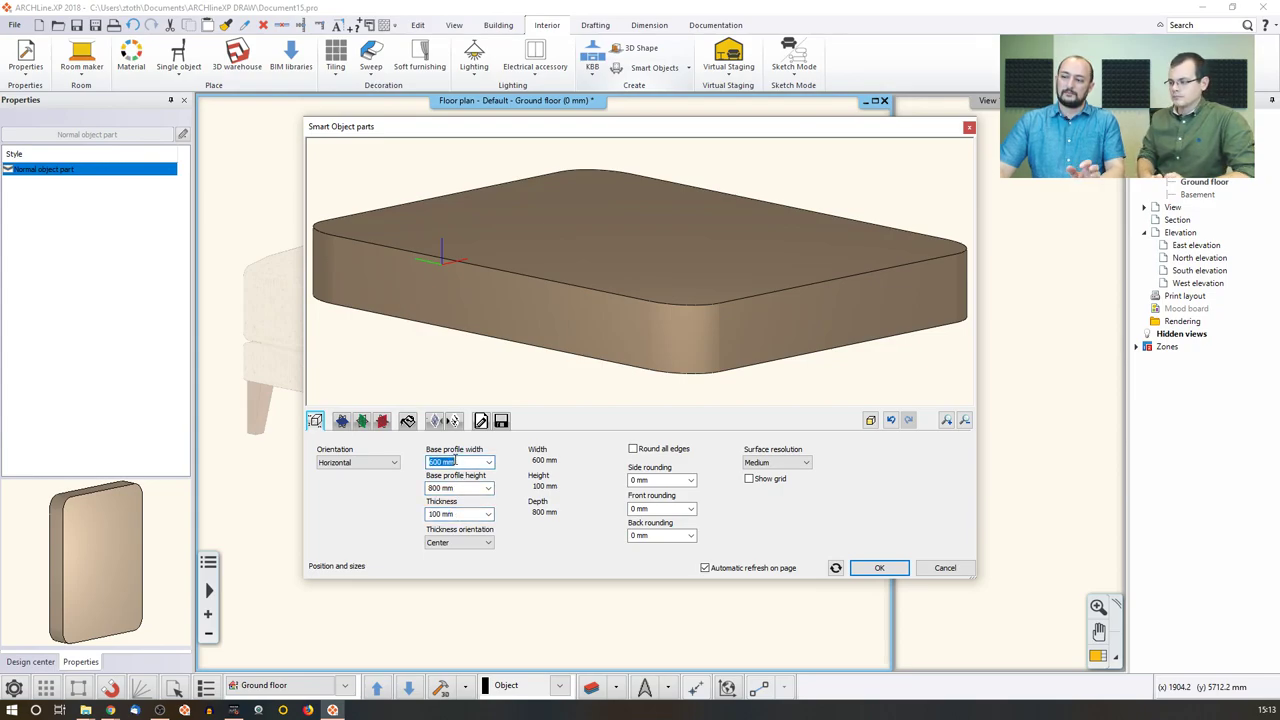
{"action": "scroll", "coordinate": [414, 336], "scroll_direction": "down", "scroll_amount": 3}
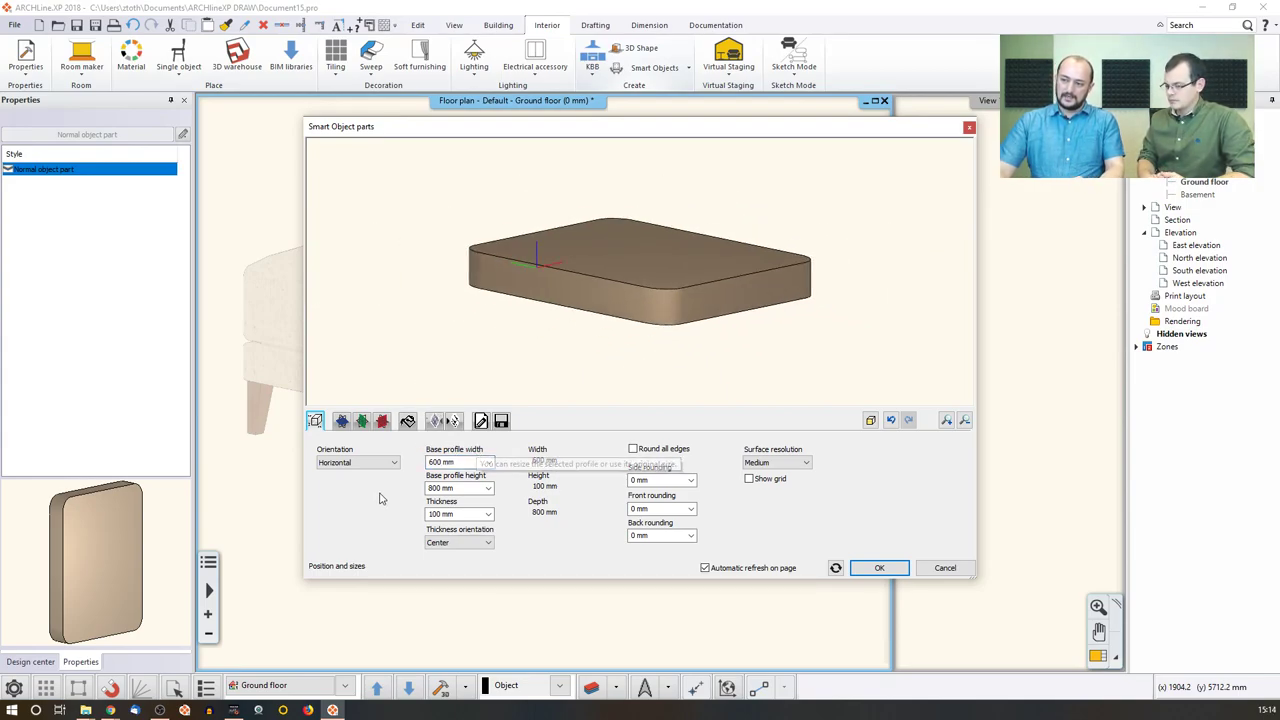
Step: Browse the horizontal, vertical and frontal profile sets and tilt the preview top-down
{"action": "left_click", "coordinate": [341, 421]}
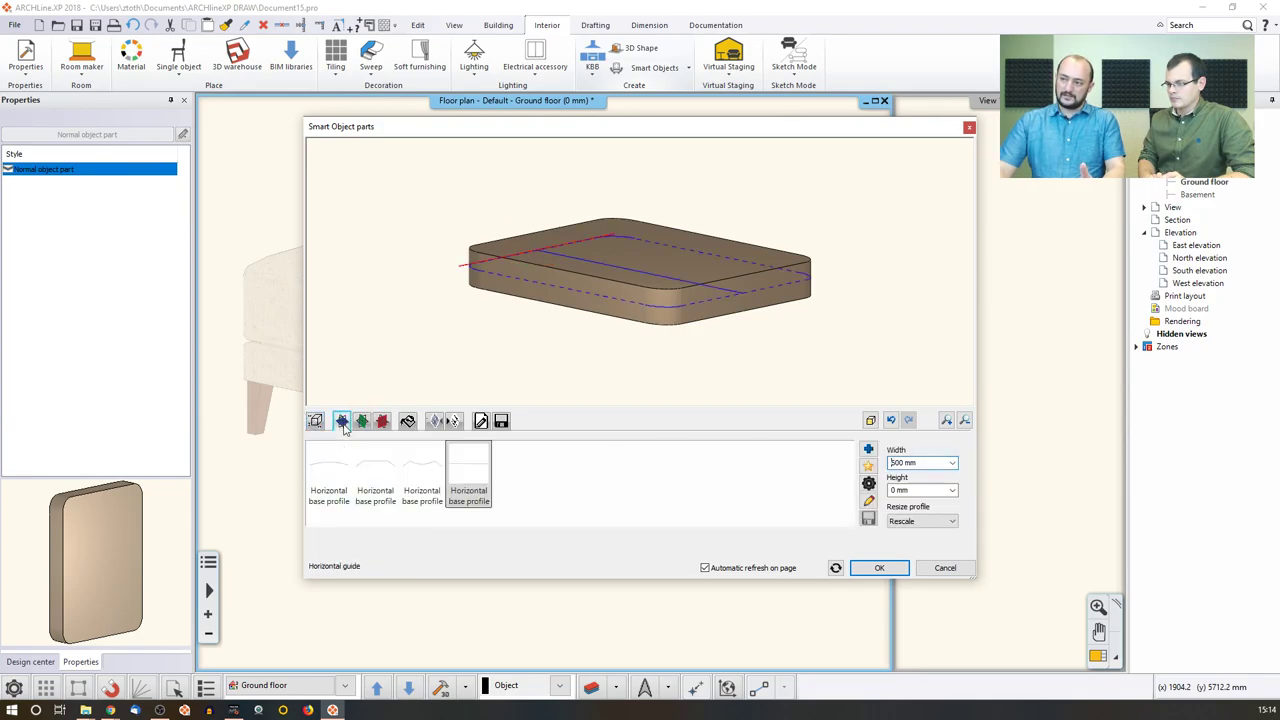
{"action": "left_click", "coordinate": [362, 421]}
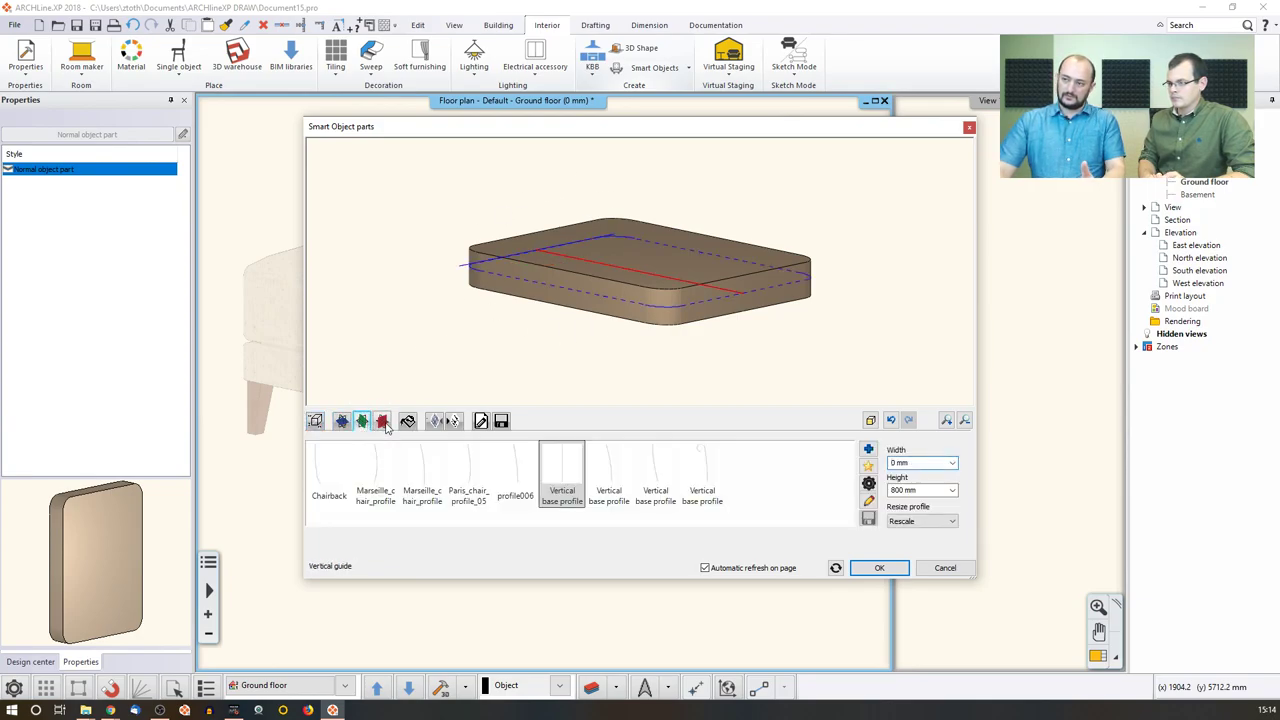
{"action": "left_click", "coordinate": [382, 421]}
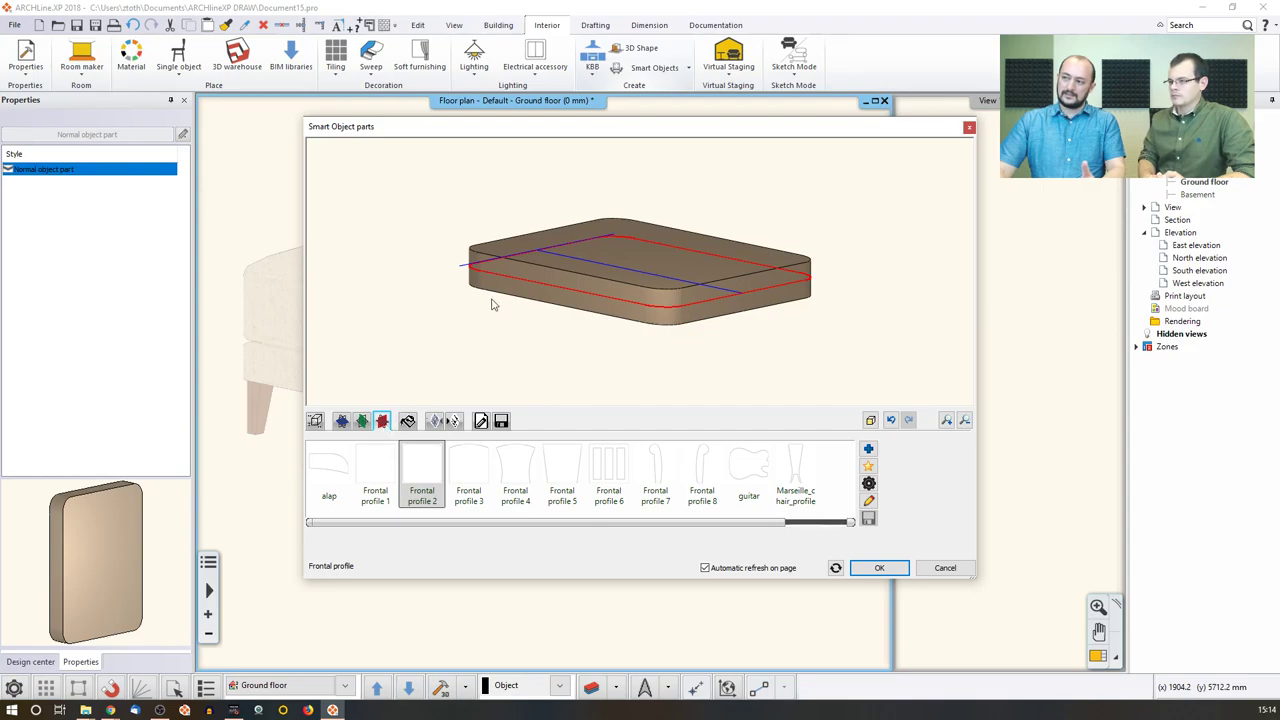
{"action": "left_click_drag", "start_coordinate": [493, 303], "coordinate": [462, 381]}
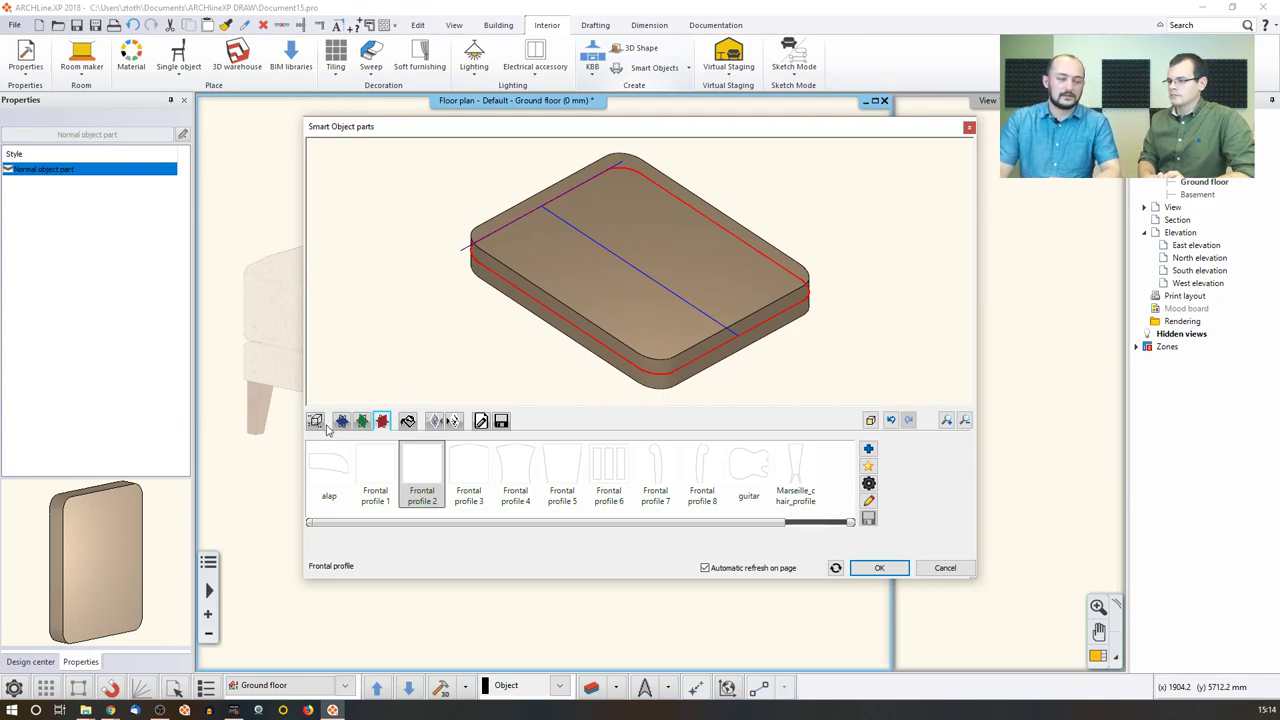
{"action": "left_click", "coordinate": [383, 420]}
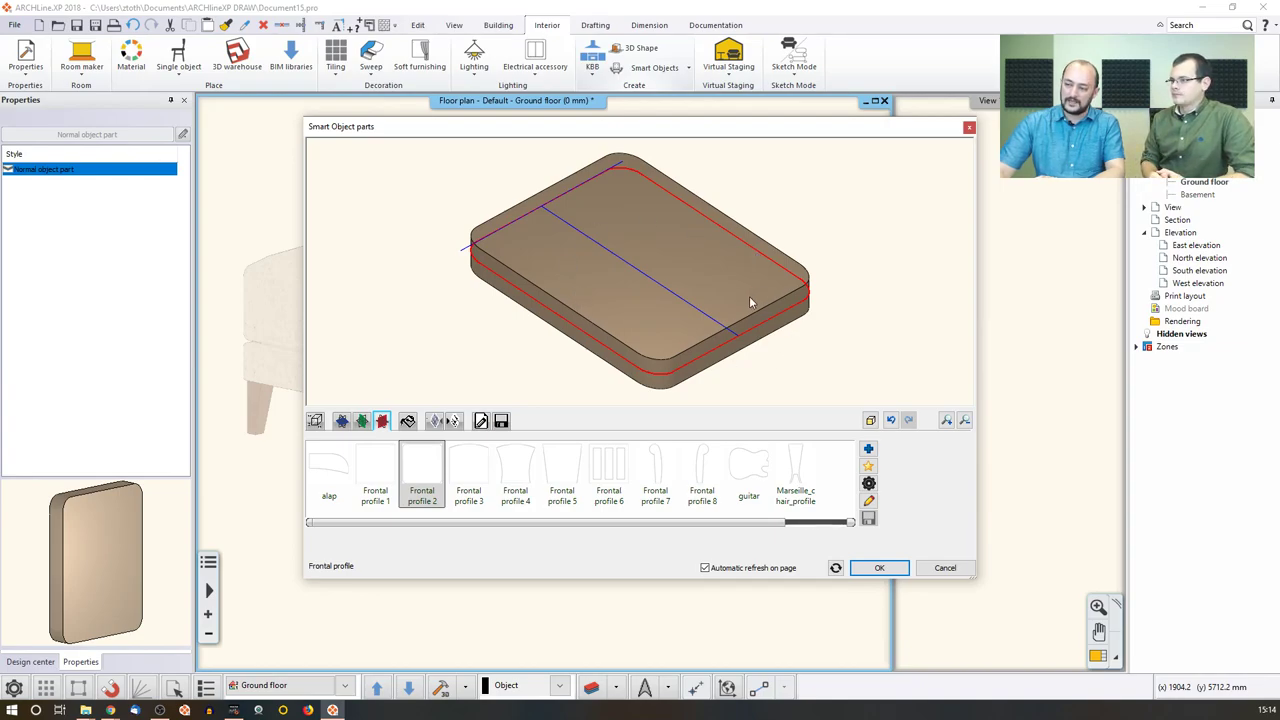
Step: Try curved, concave, slatted and guitar front profiles, settling on the flat Frontal profile 1
{"action": "left_click", "coordinate": [484, 468]}
{"action": "left_click", "coordinate": [519, 473]}
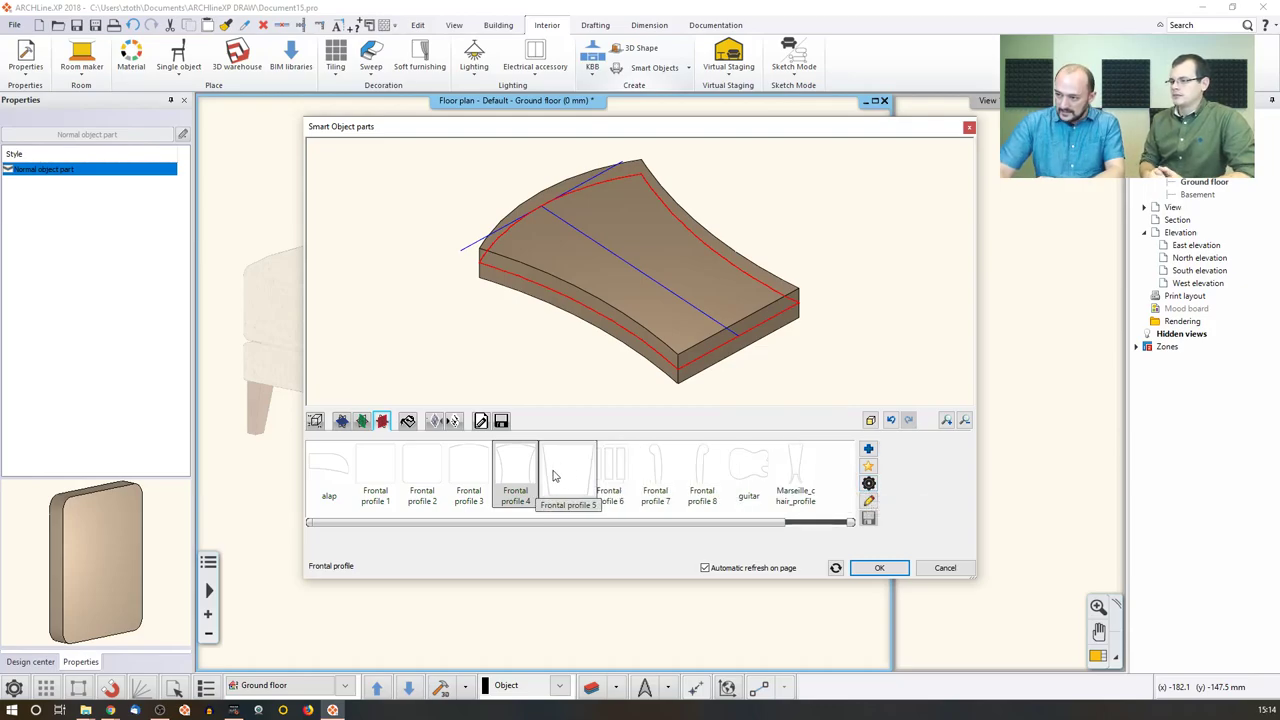
{"action": "left_click", "coordinate": [612, 470]}
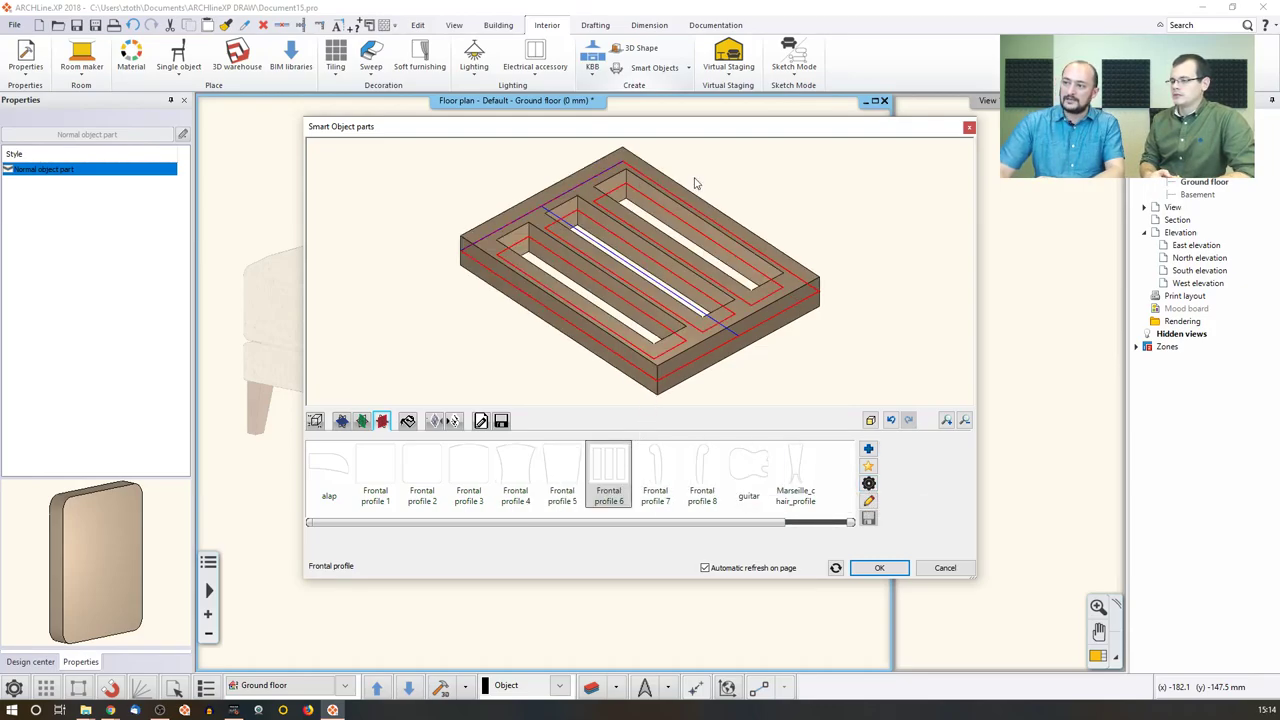
{"action": "left_click", "coordinate": [388, 484]}
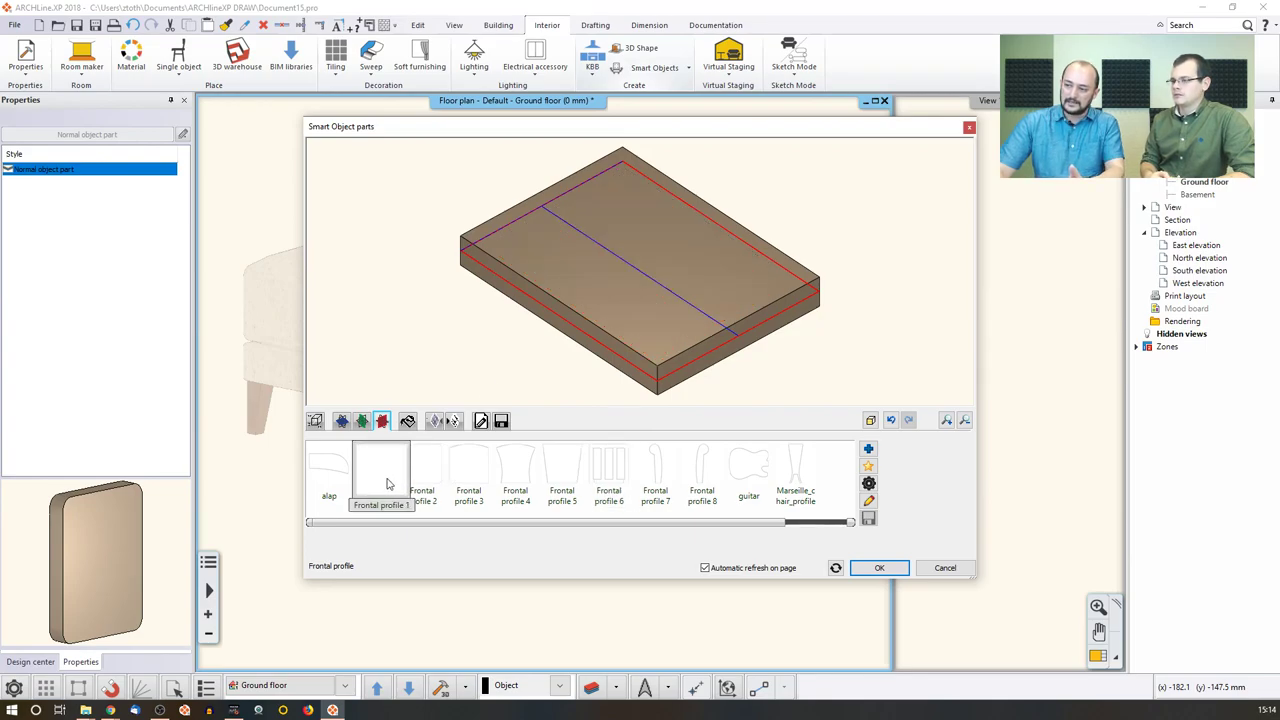
{"action": "left_click", "coordinate": [426, 486]}
{"action": "left_click", "coordinate": [388, 484]}
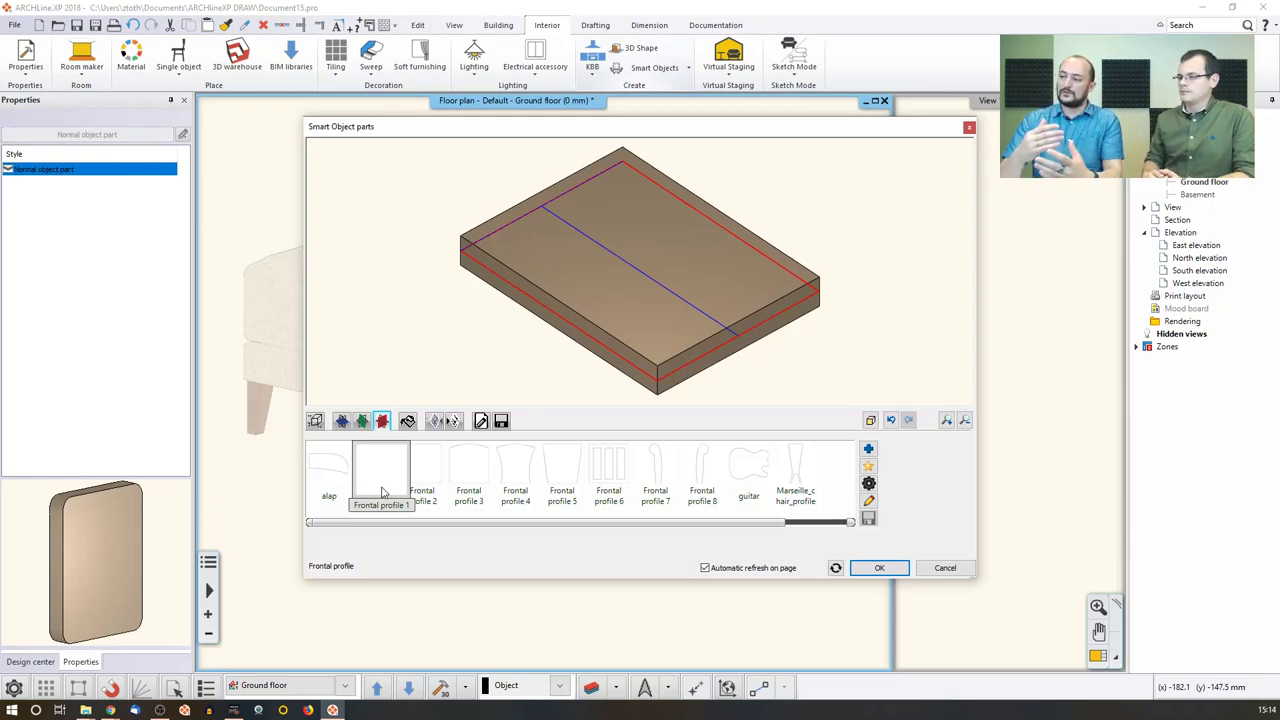
{"action": "left_click", "coordinate": [744, 487]}
{"action": "left_click", "coordinate": [380, 469]}
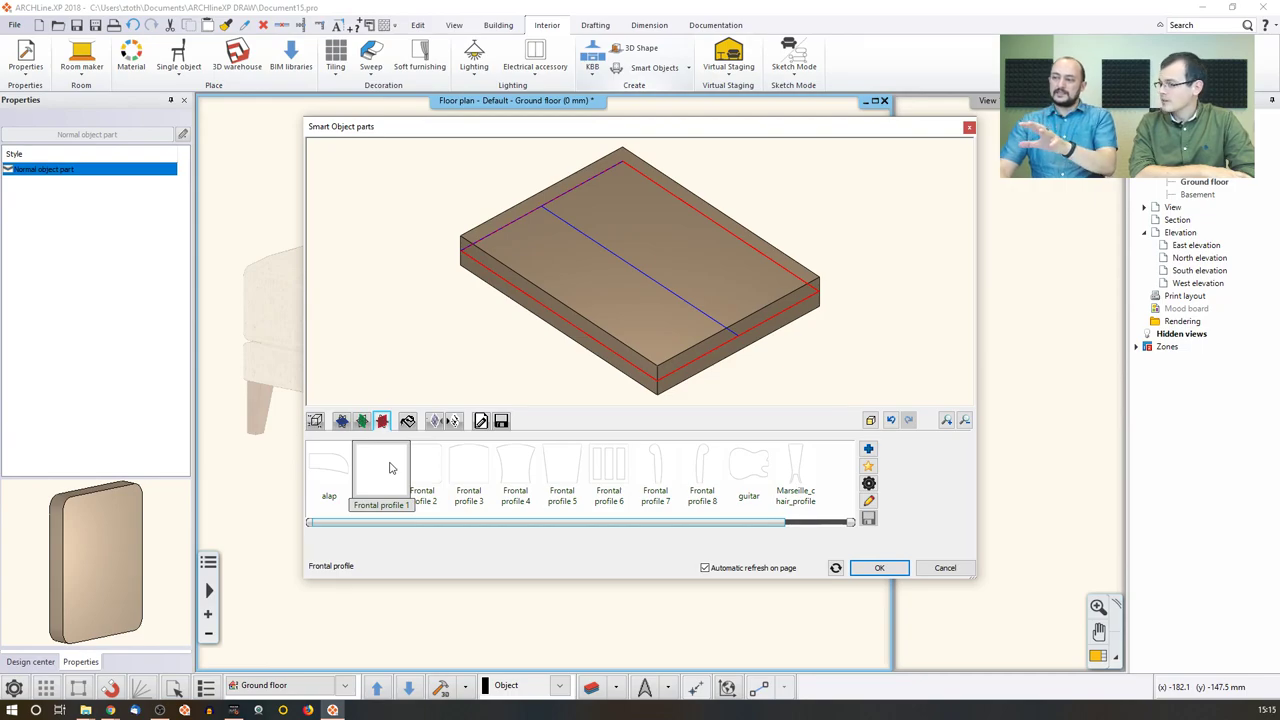
{"action": "left_click", "coordinate": [362, 421]}
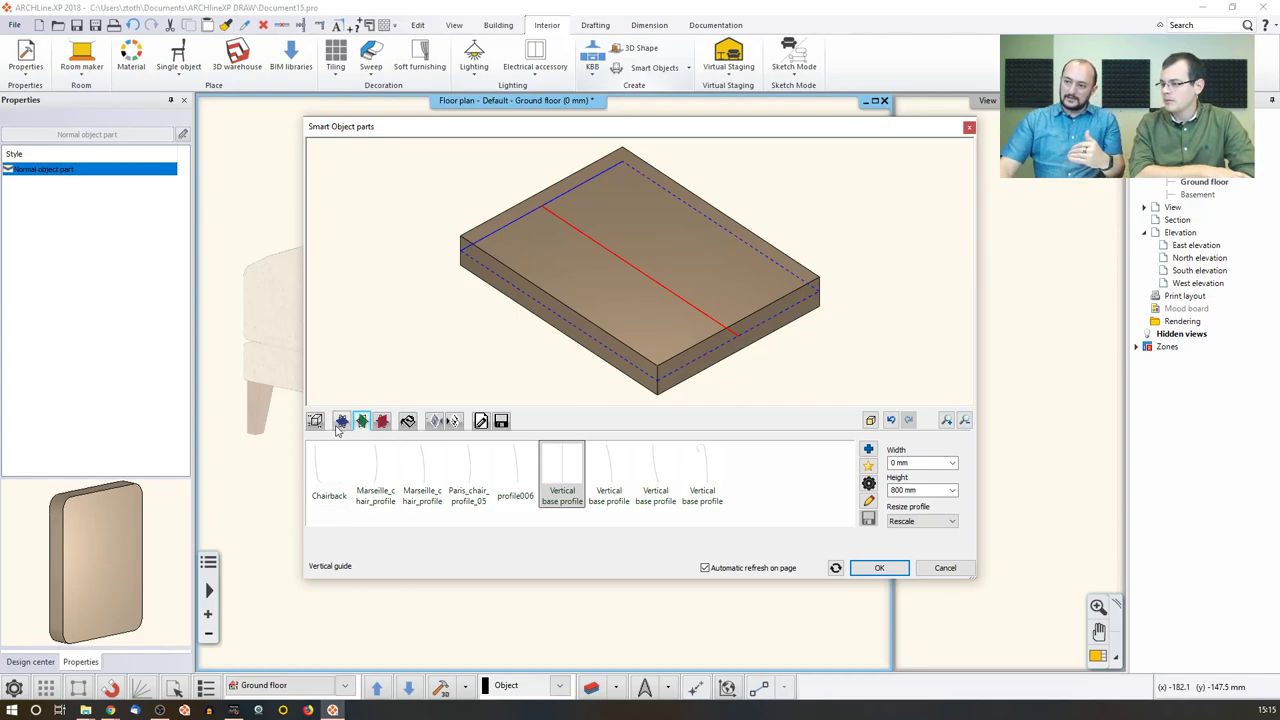
Step: Try a curved horizontal base profile and a Marseille chair vertical profile on the slab
{"action": "left_click", "coordinate": [340, 425]}
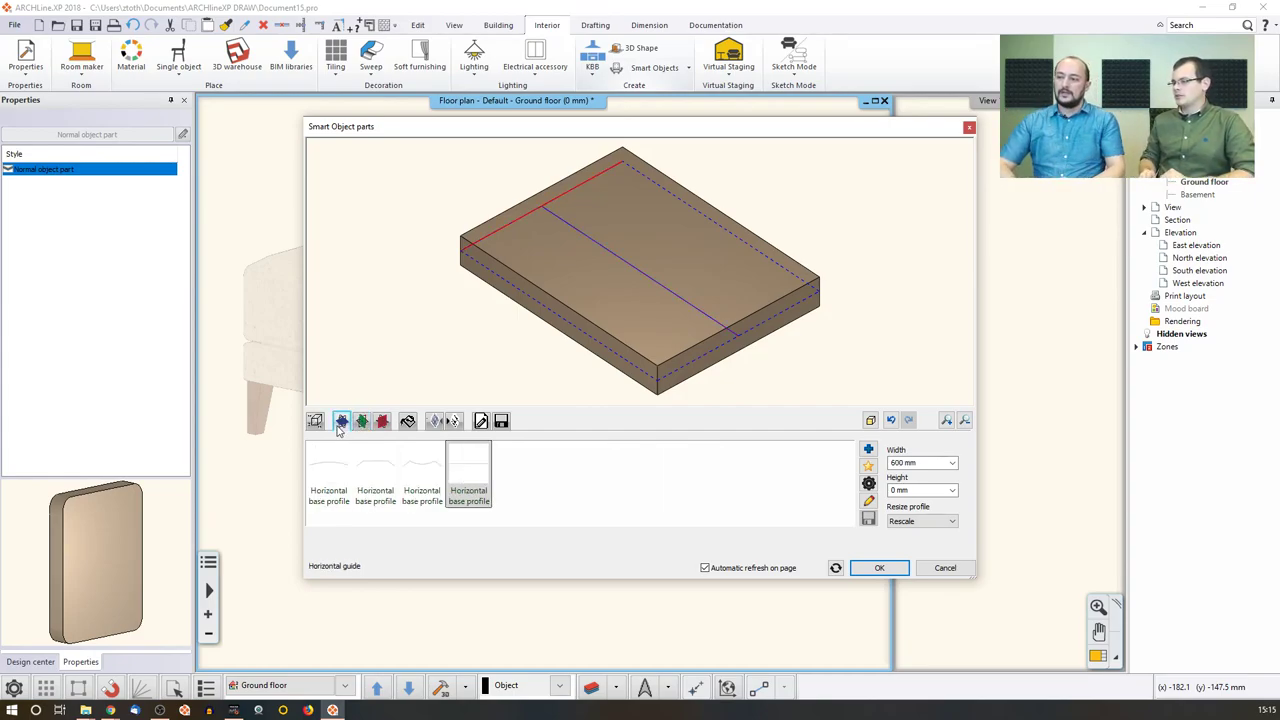
{"action": "left_click", "coordinate": [335, 470]}
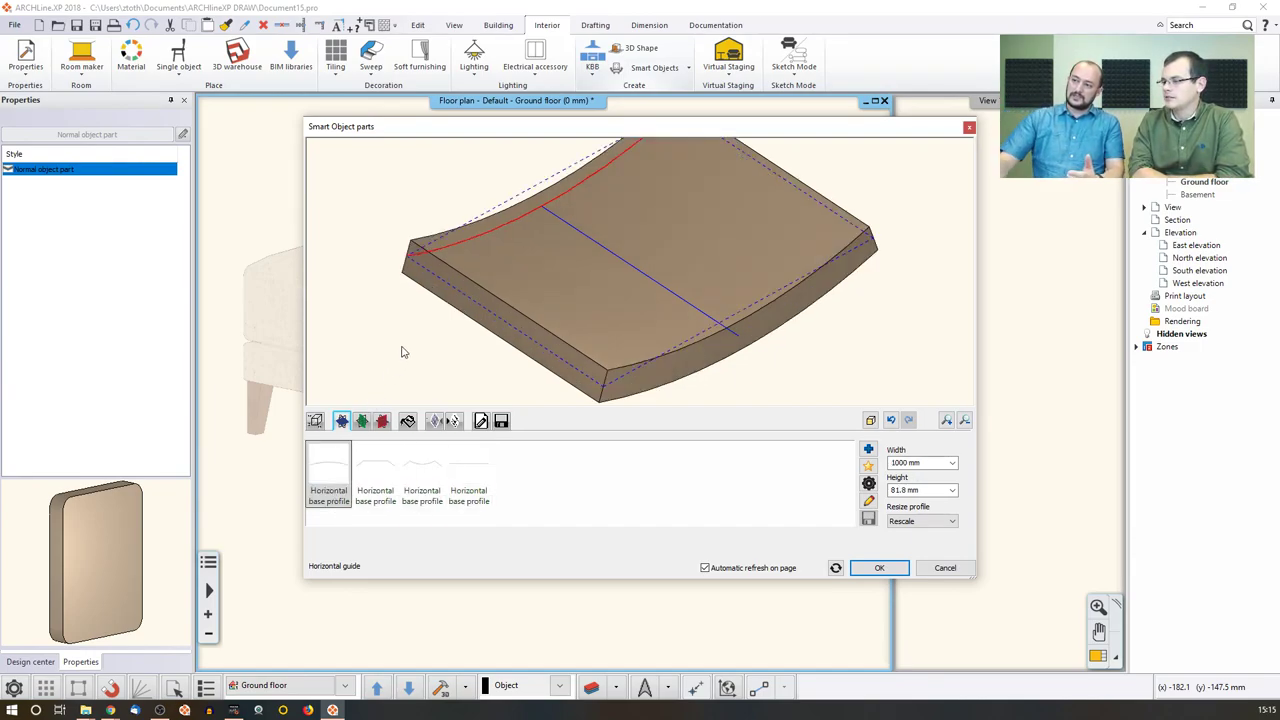
{"action": "left_click", "coordinate": [362, 421]}
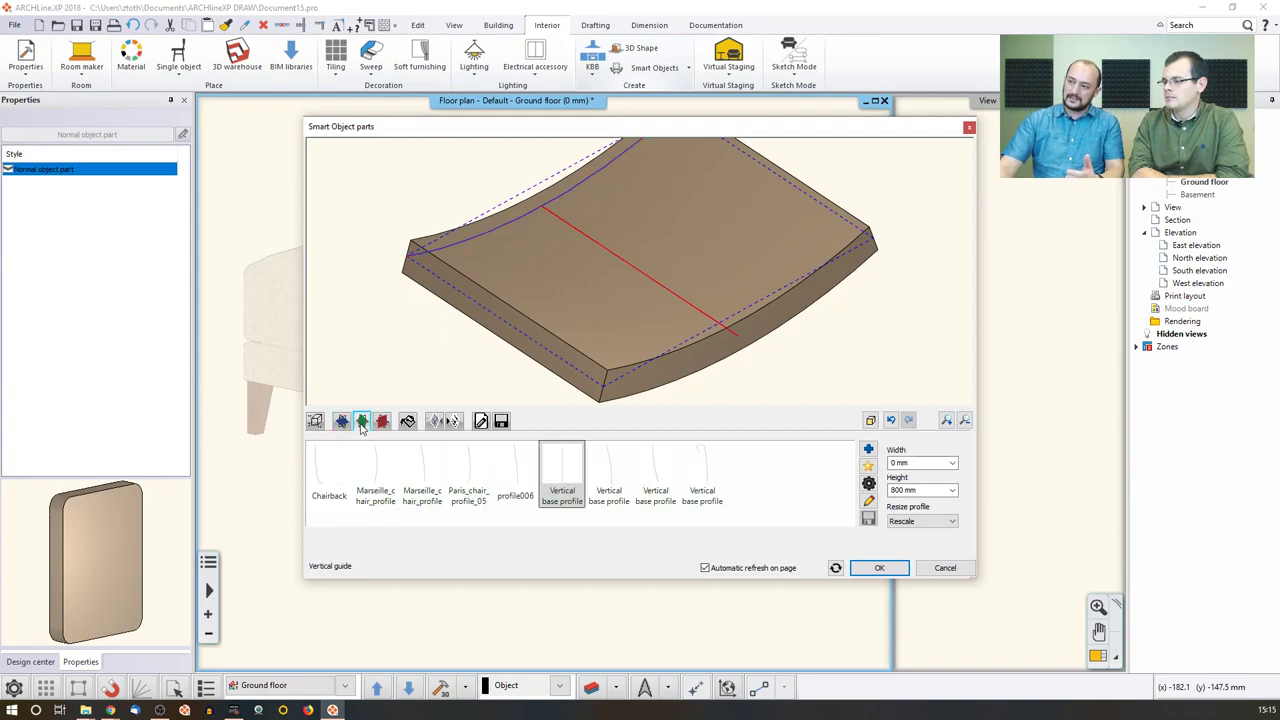
{"action": "left_click", "coordinate": [378, 476]}
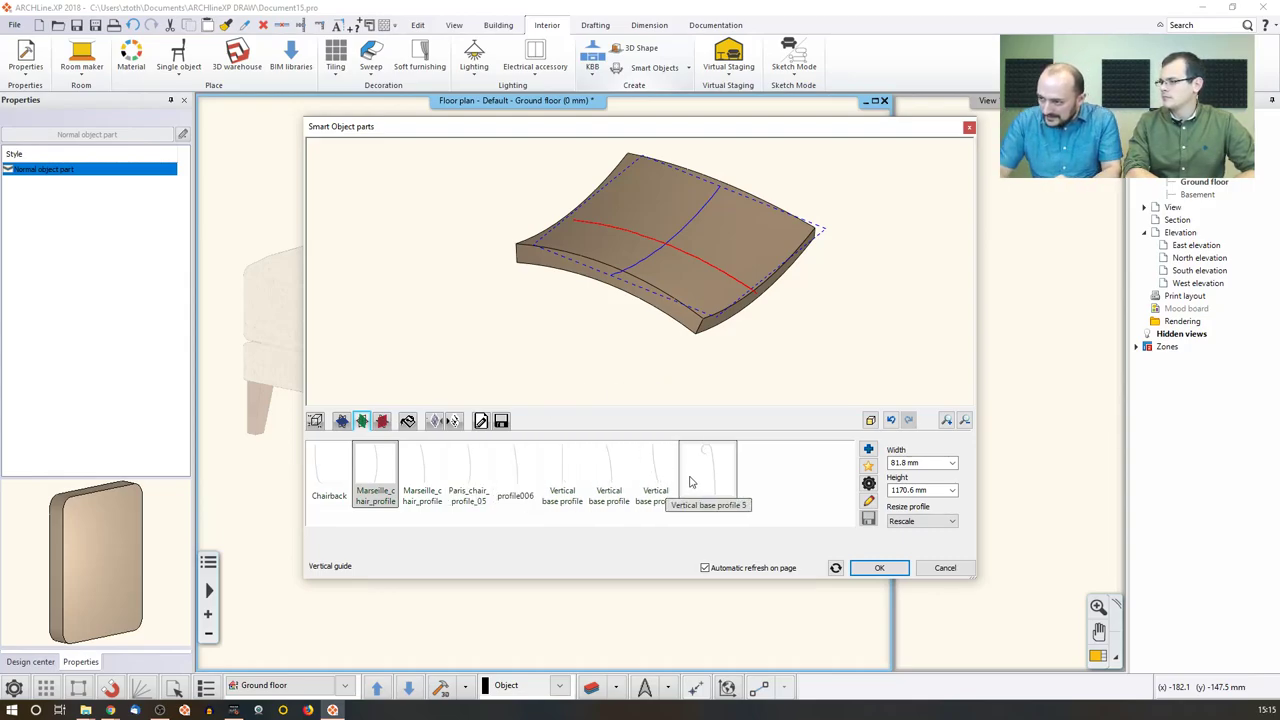
Step: Restore the straight vertical and horizontal base profiles so the slab is a flat board
{"action": "left_click", "coordinate": [563, 478]}
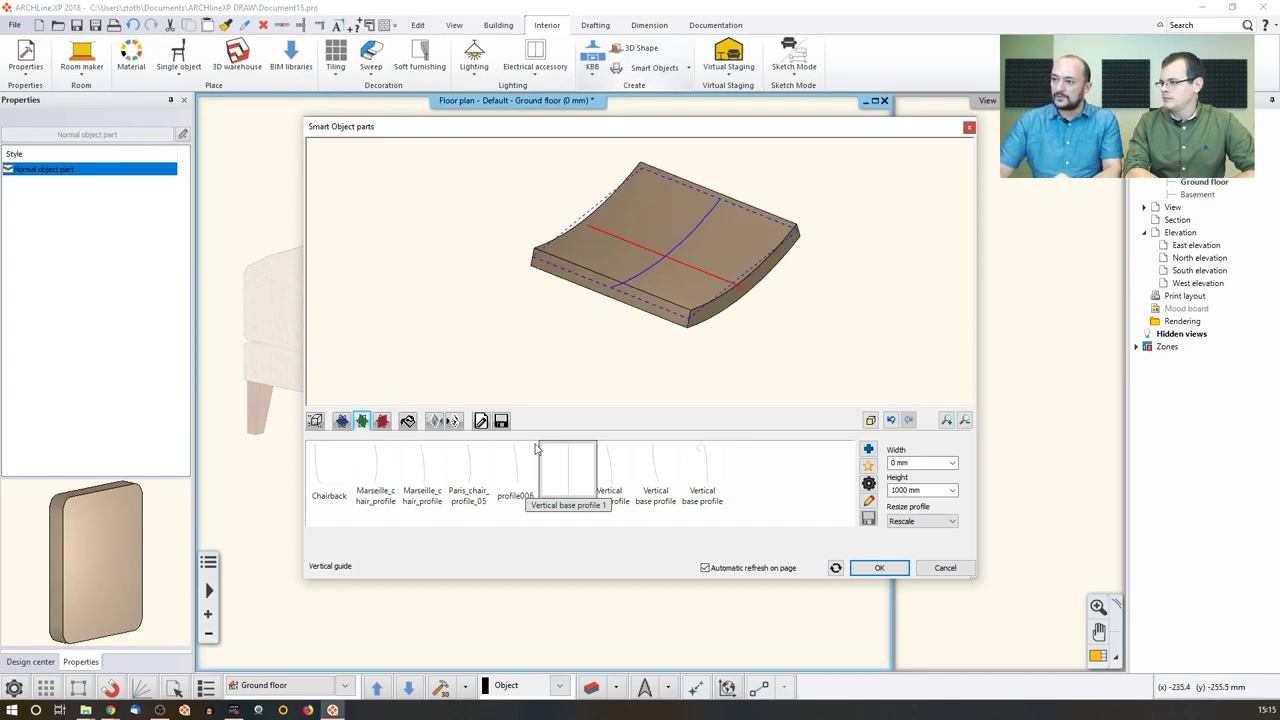
{"action": "left_click", "coordinate": [381, 421]}
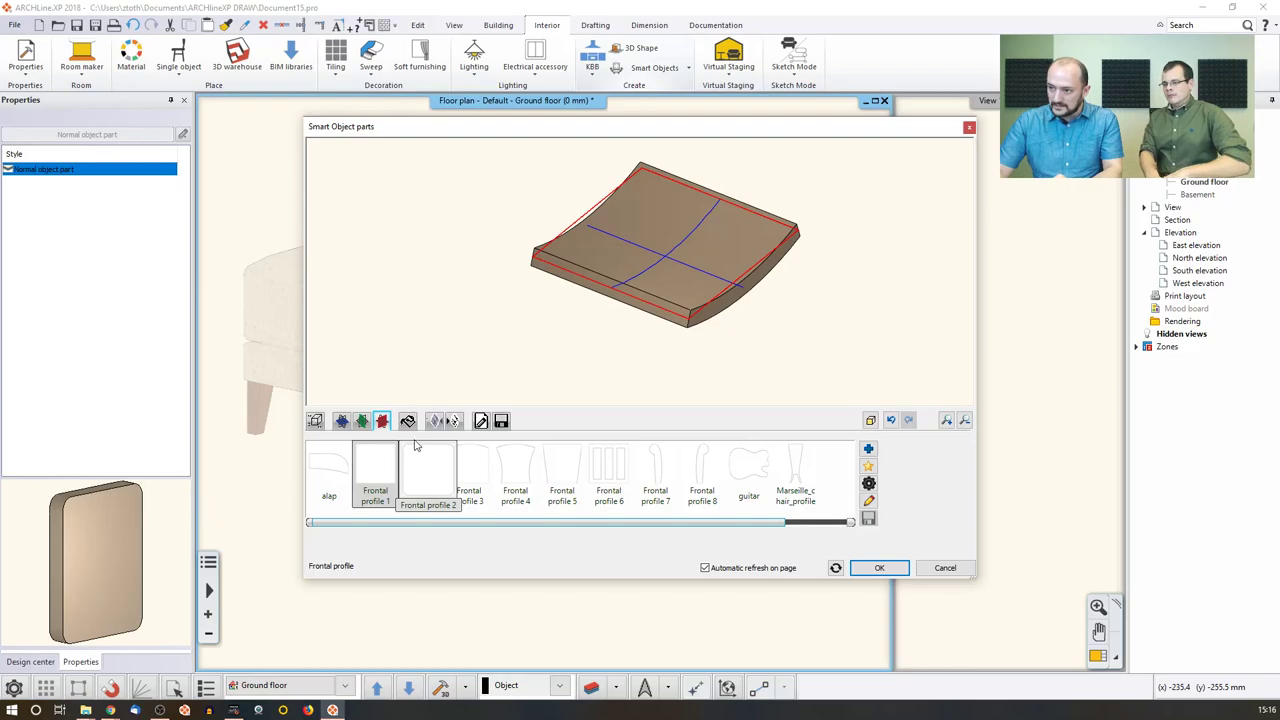
{"action": "left_click", "coordinate": [362, 421]}
{"action": "left_click", "coordinate": [341, 421]}
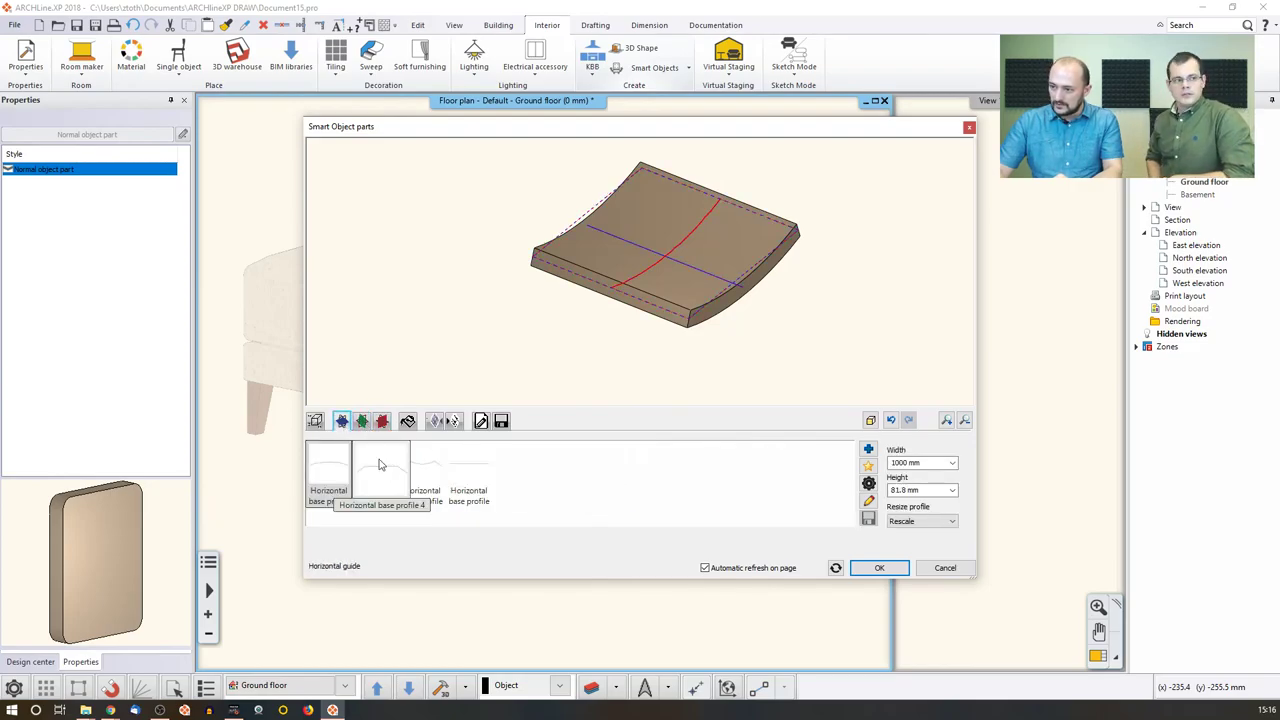
{"action": "left_click", "coordinate": [466, 478]}
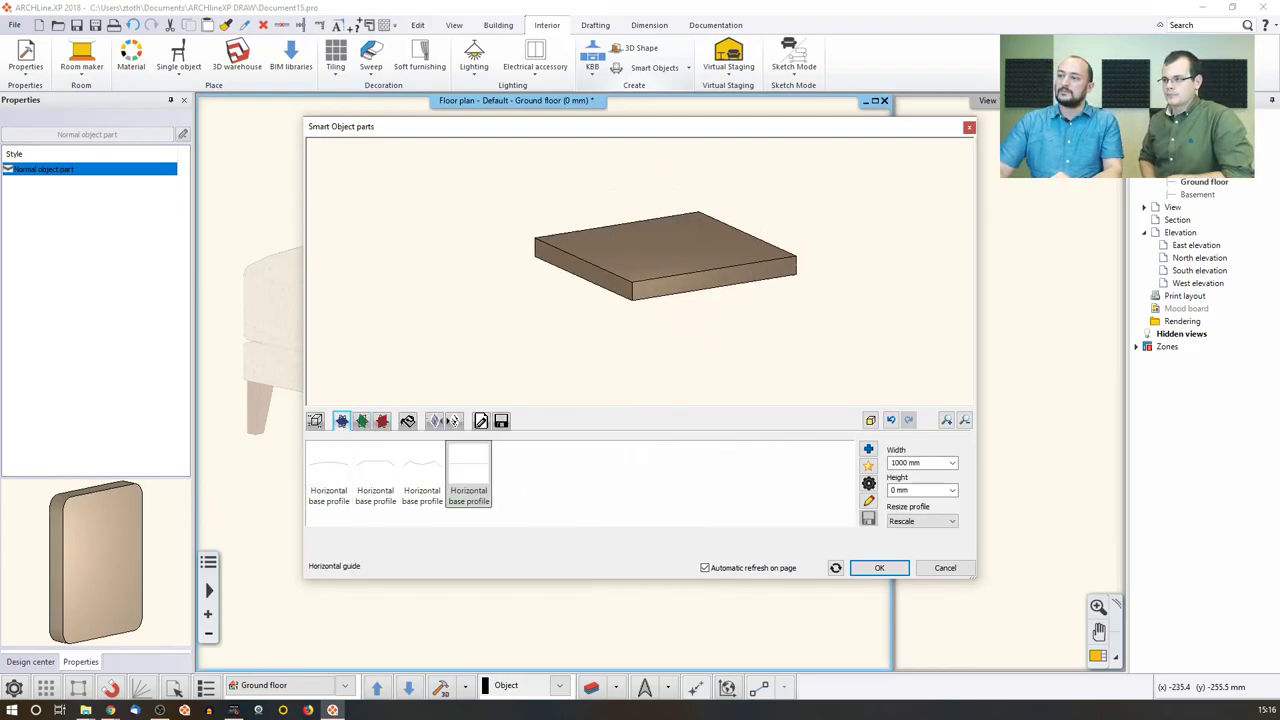
{"action": "left_click", "coordinate": [315, 421]}
Step: Resize the slab's base profile to 600 × 450 mm with 100 mm thickness
{"action": "double_click", "coordinate": [440, 462]}
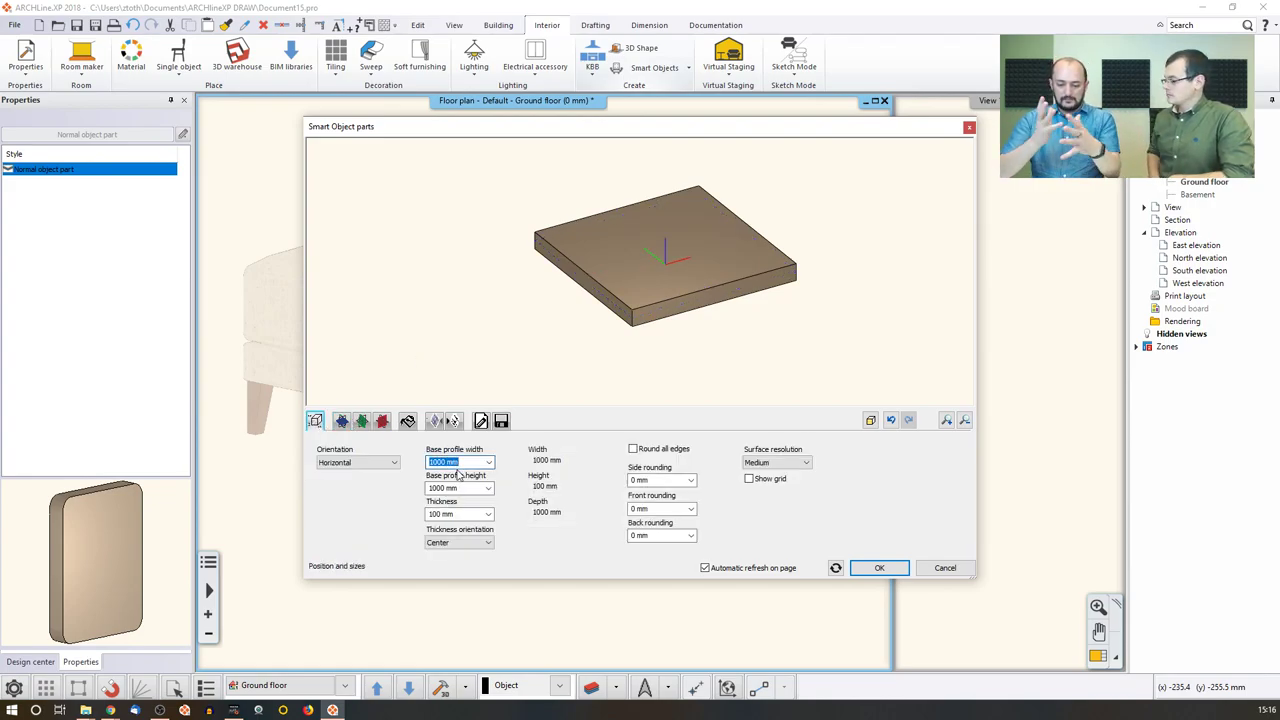
{"action": "type", "text": "600"}
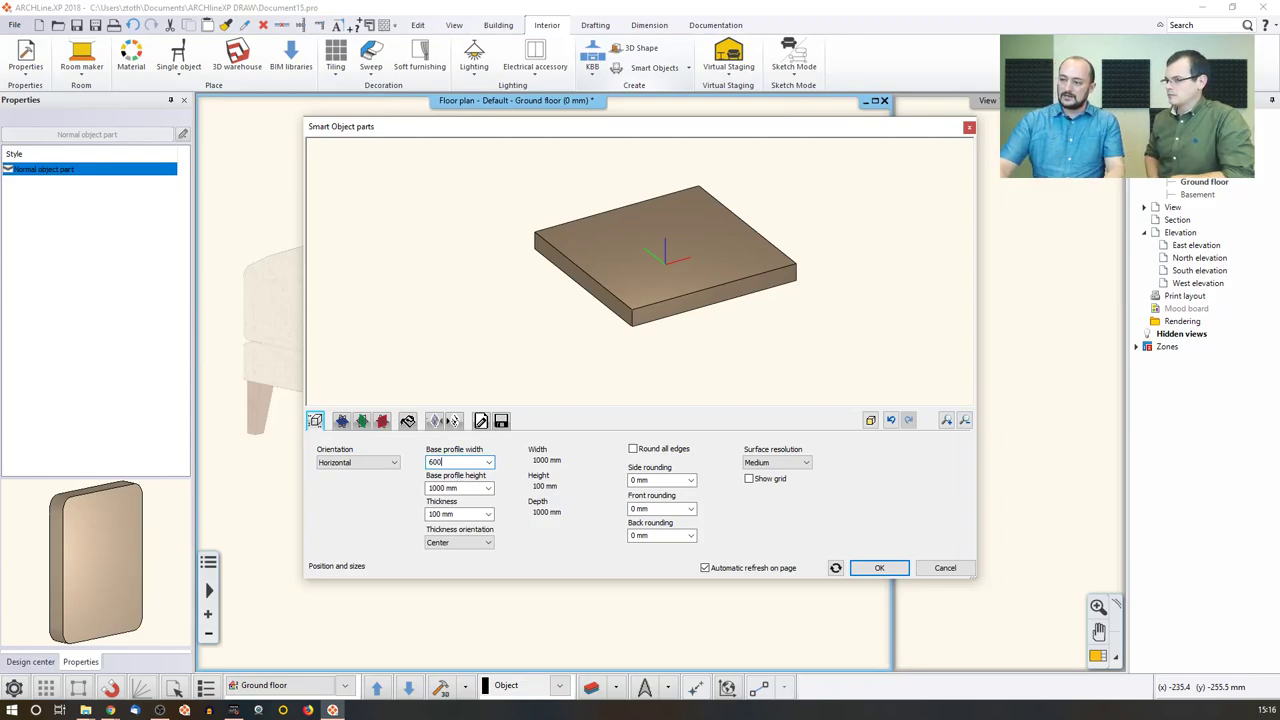
{"action": "double_click", "coordinate": [472, 488]}
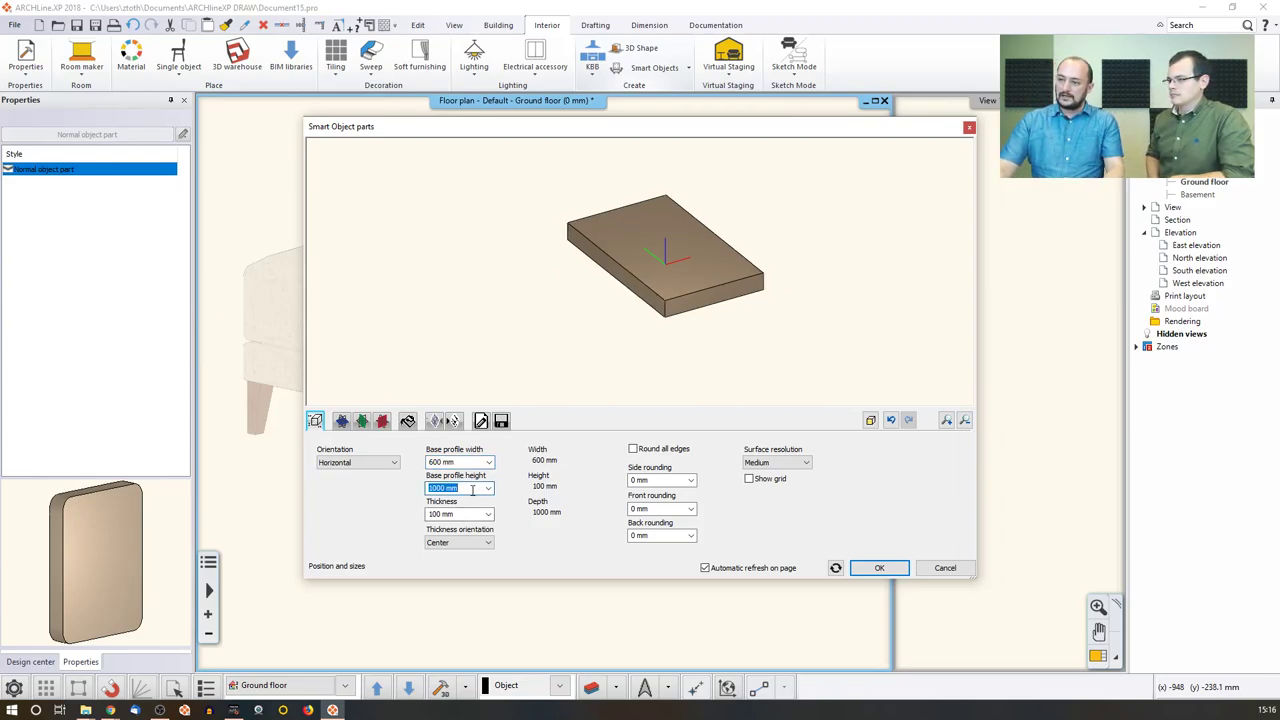
{"action": "type", "text": "450"}
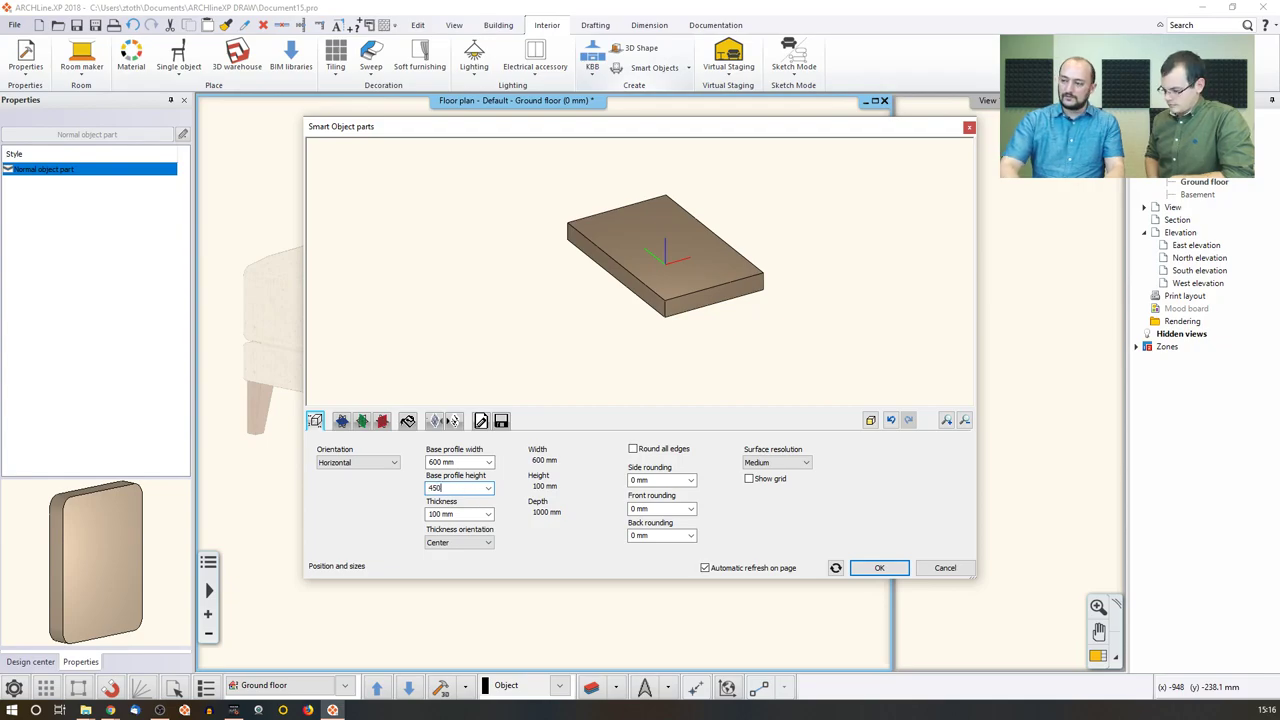
{"action": "key", "text": "Return"}
{"action": "double_click", "coordinate": [465, 514]}
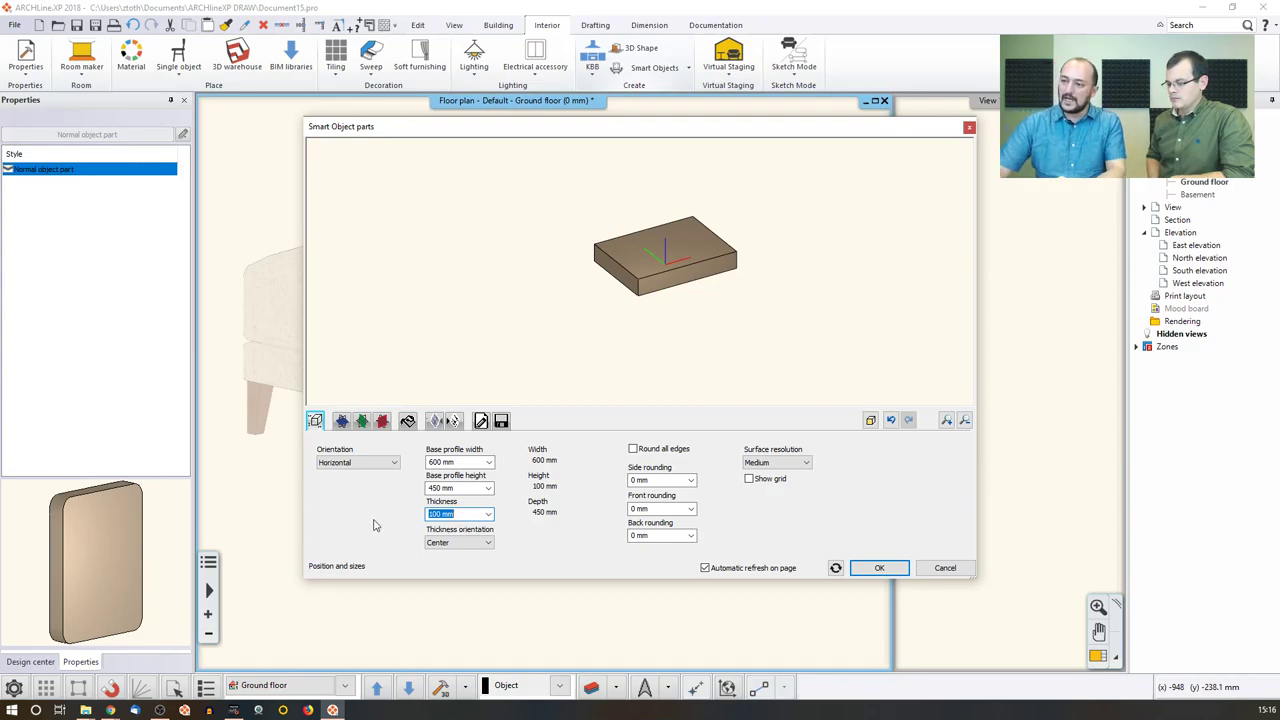
{"action": "left_click", "coordinate": [655, 377]}
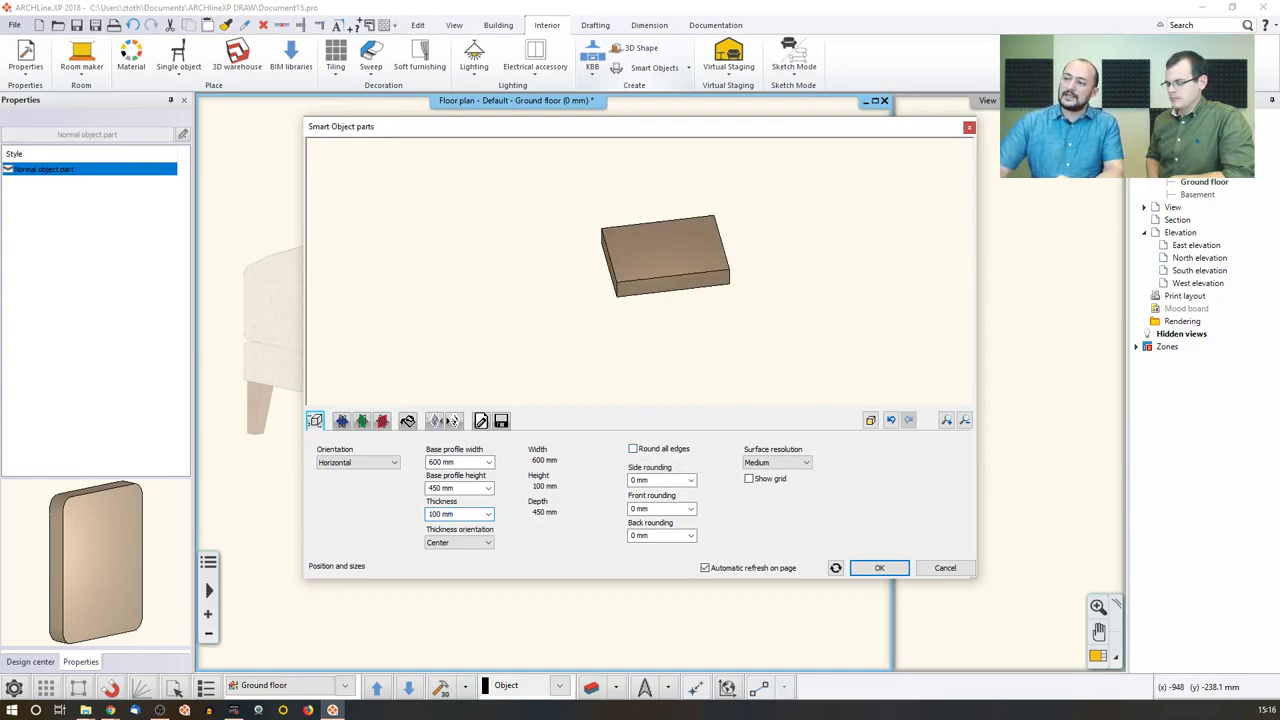
{"action": "left_click_drag", "start_coordinate": [655, 377], "coordinate": [590, 338]}
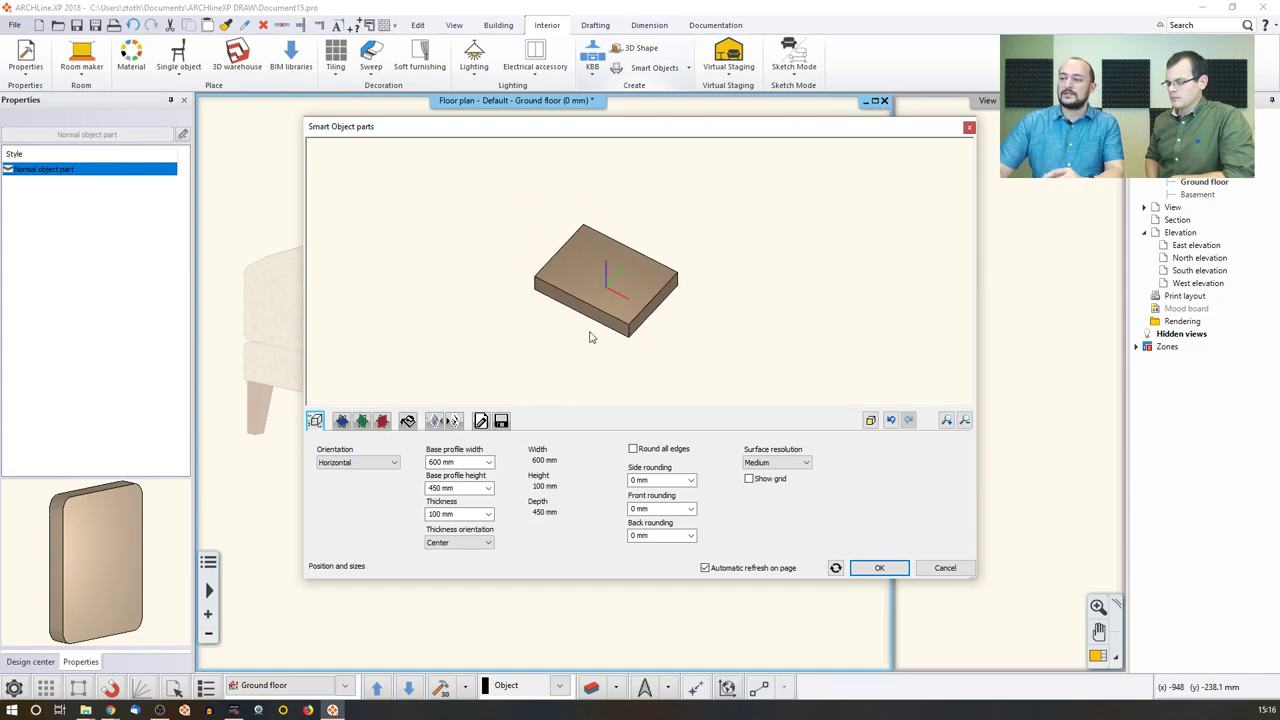
{"action": "scroll", "coordinate": [612, 325], "scroll_direction": "up", "scroll_amount": 3}
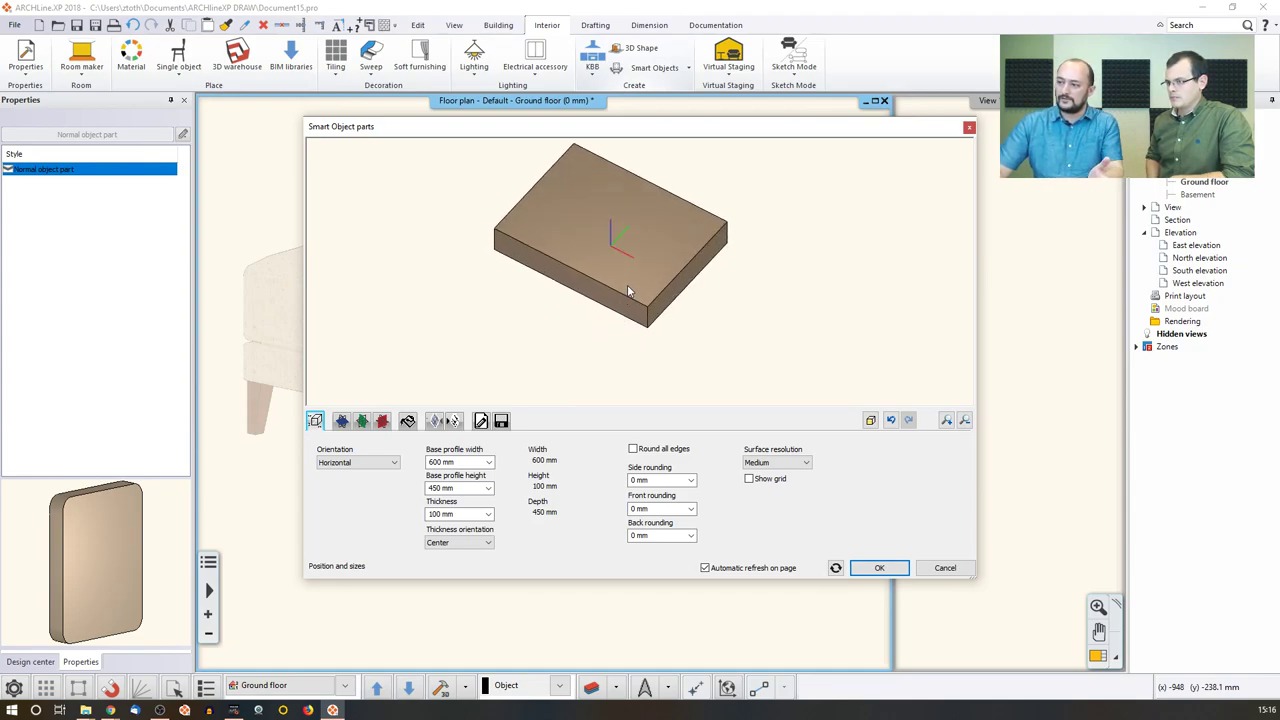
Step: Round all slab edges with 10 mm side rounding, keeping Medium surface resolution
{"action": "left_click", "coordinate": [633, 450]}
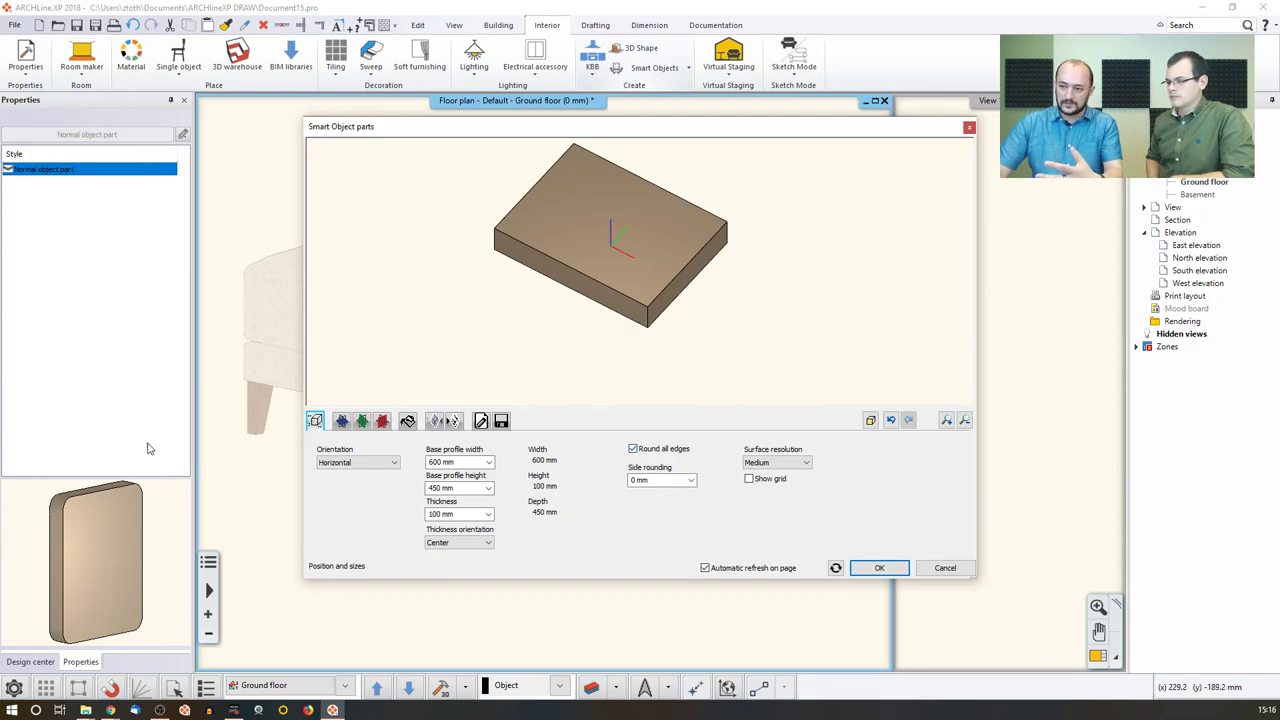
{"action": "left_click", "coordinate": [670, 484]}
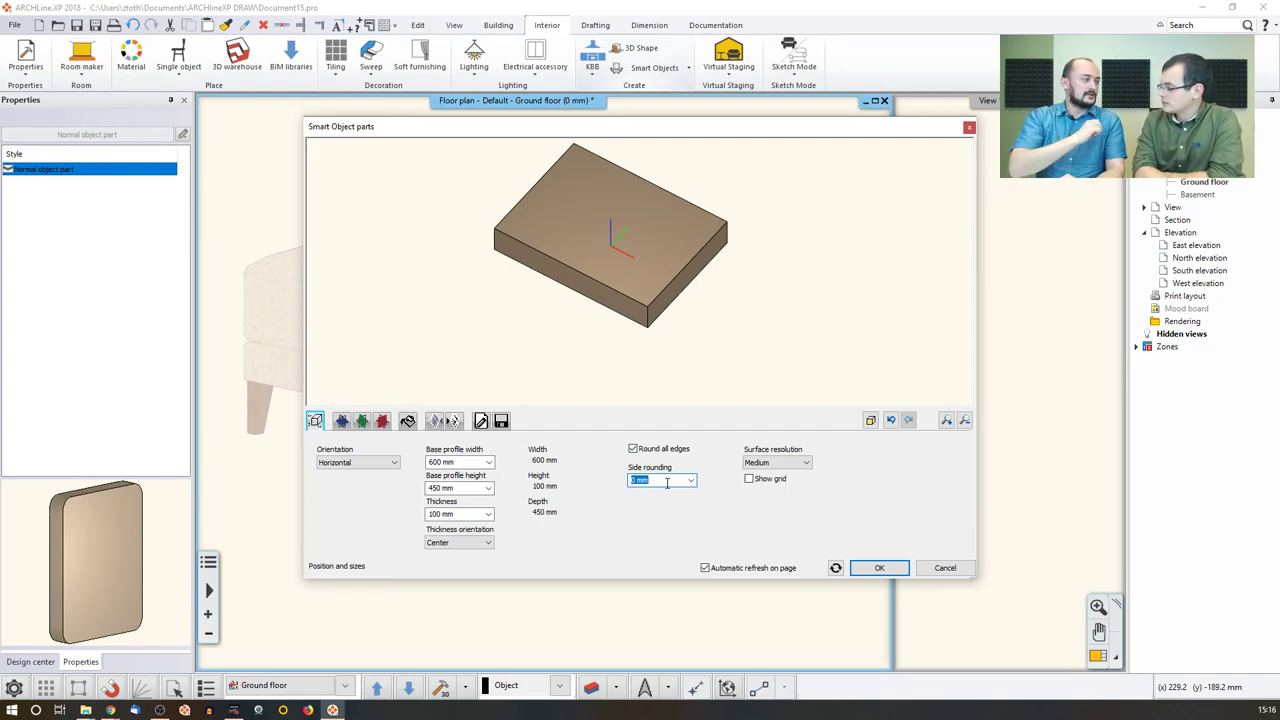
{"action": "type", "text": "10"}
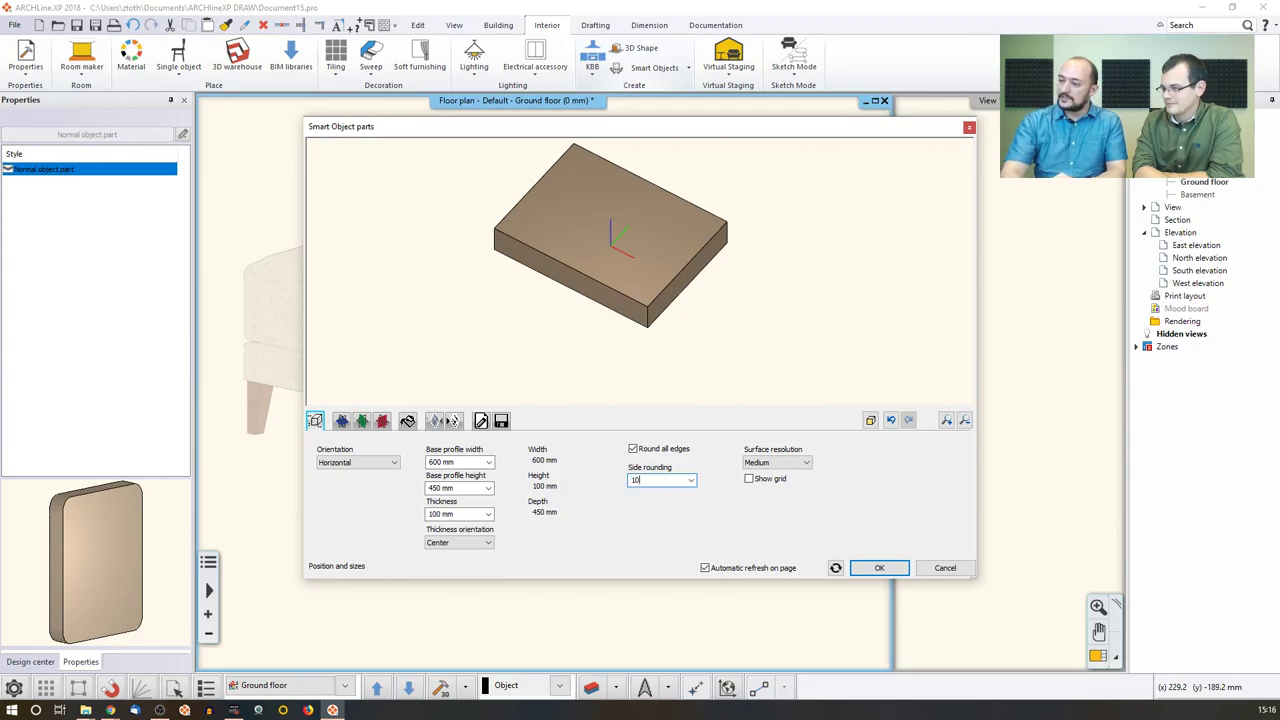
{"action": "key", "text": "Return"}
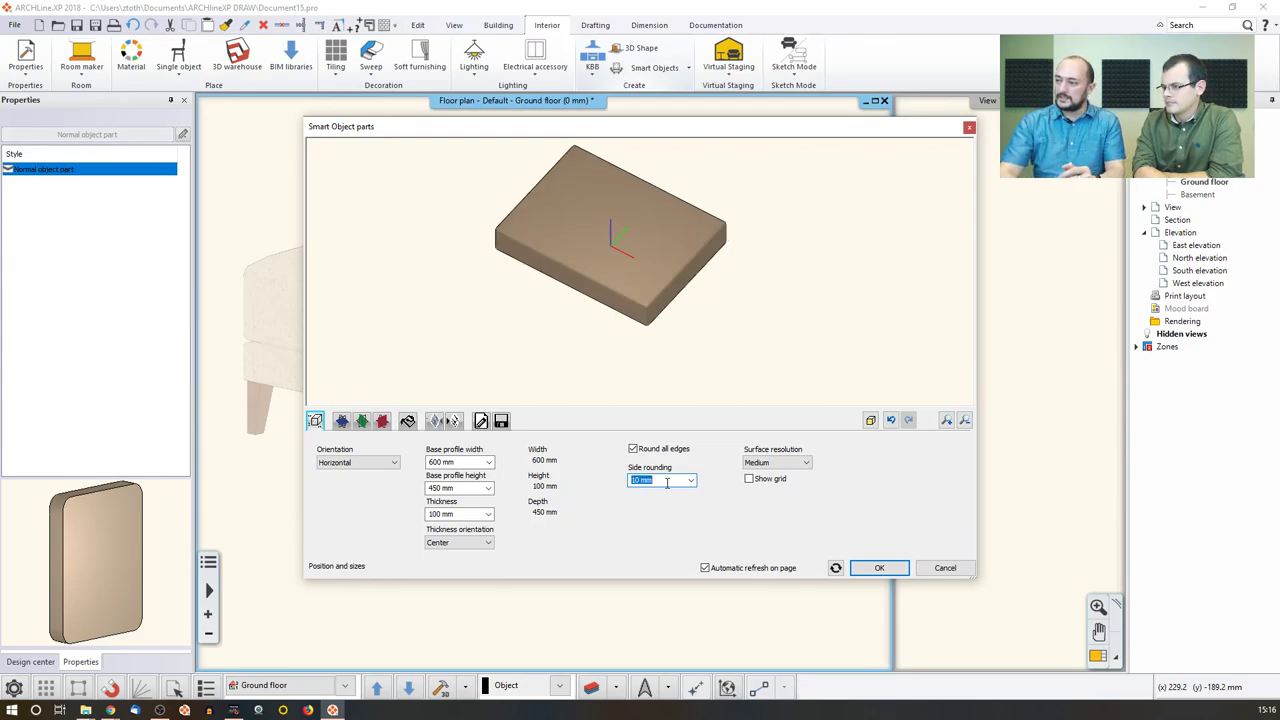
{"action": "left_click_drag", "start_coordinate": [687, 309], "coordinate": [729, 317]}
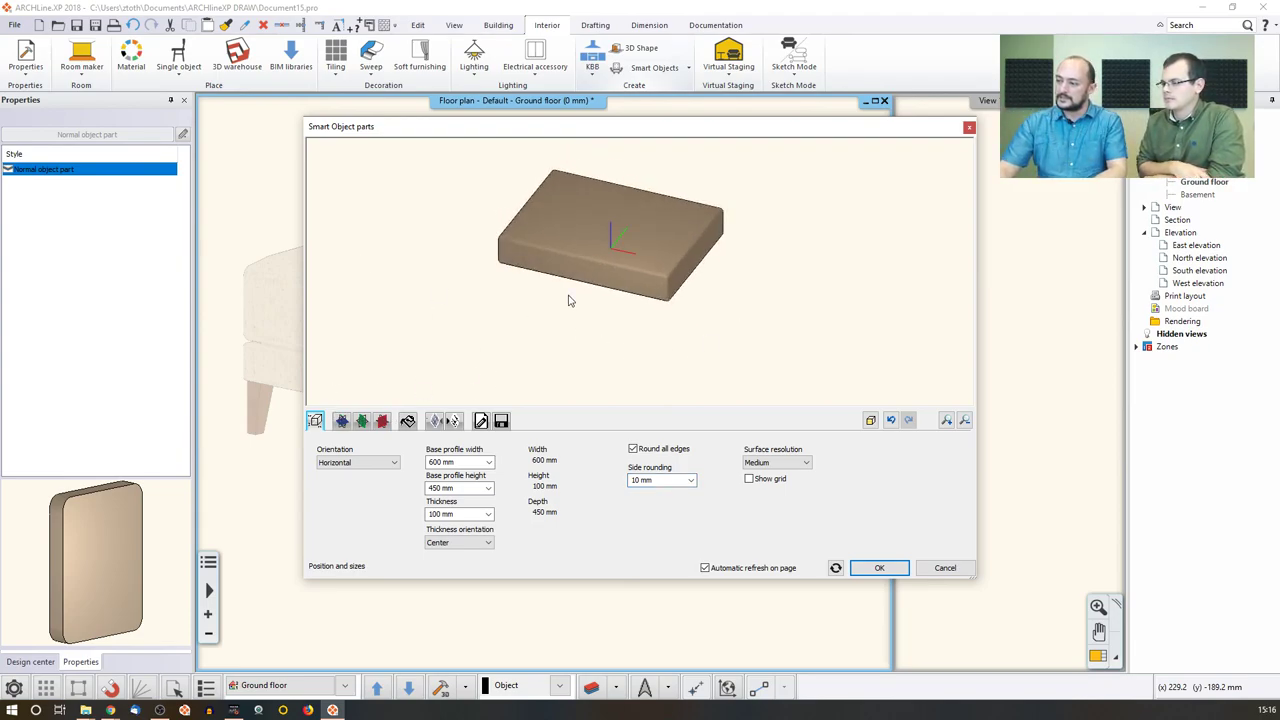
{"action": "left_click_drag", "start_coordinate": [709, 343], "coordinate": [681, 403]}
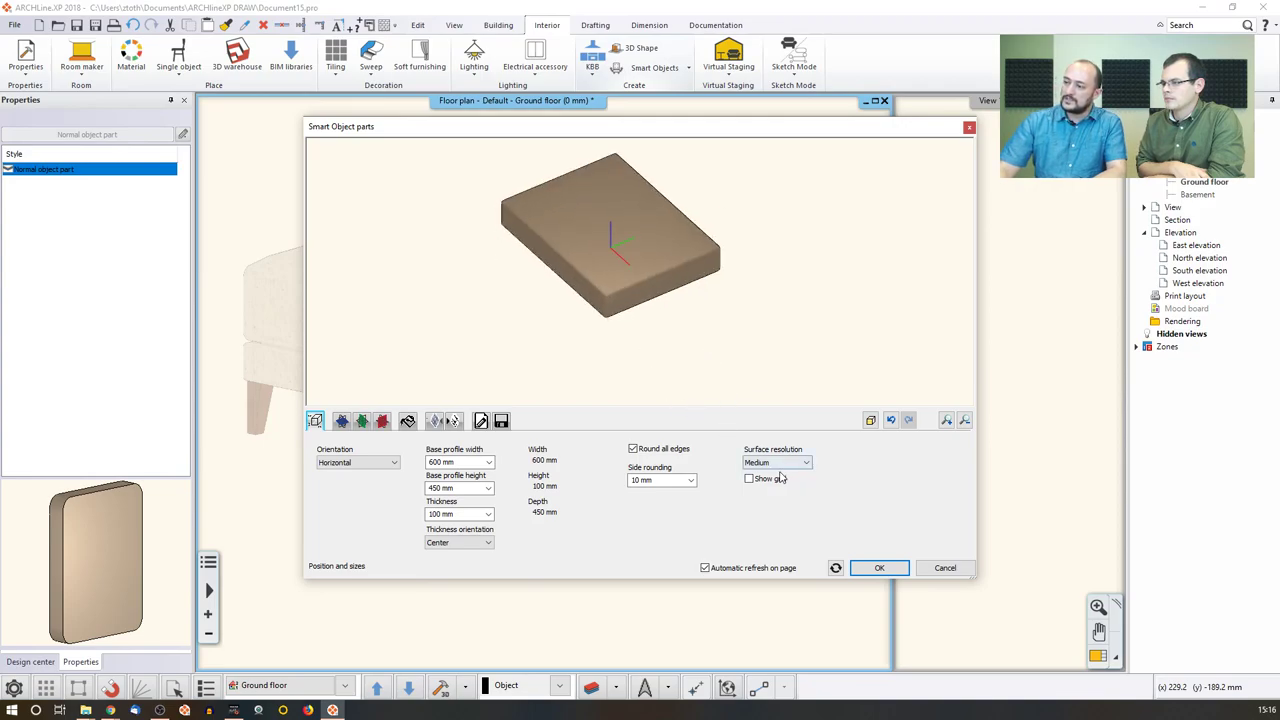
{"action": "left_click_drag", "start_coordinate": [579, 352], "coordinate": [622, 318]}
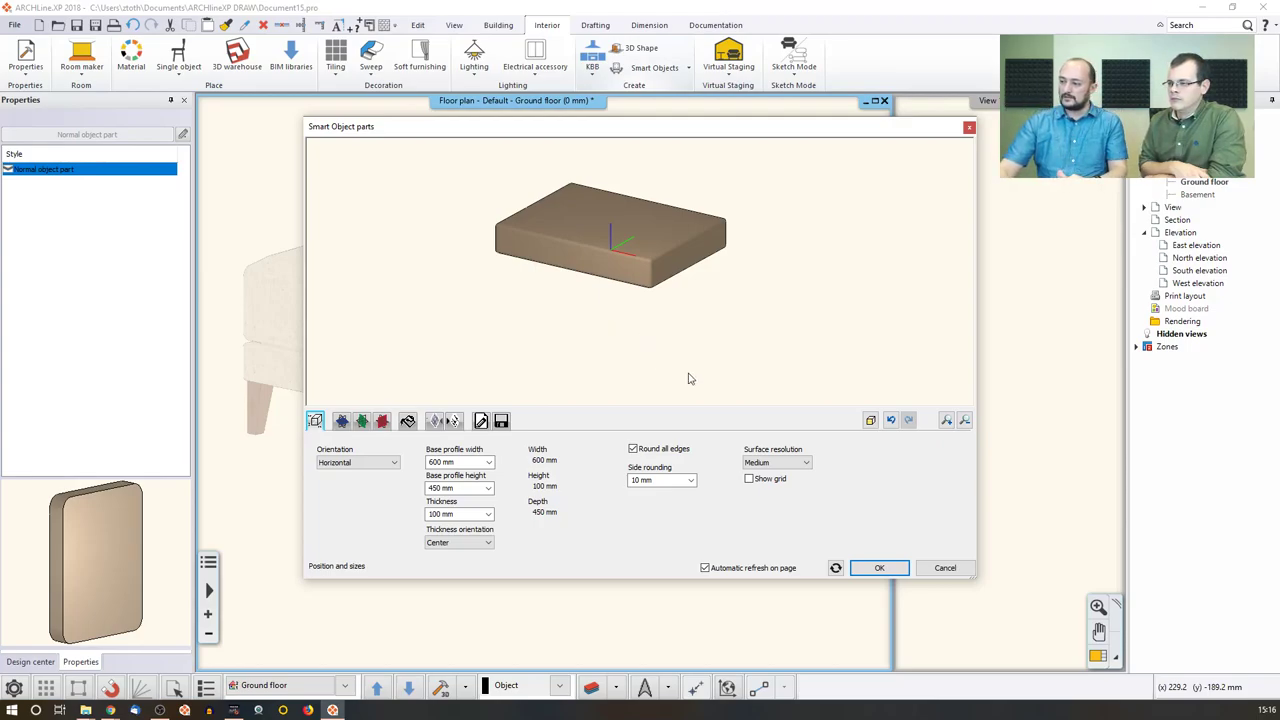
{"action": "left_click", "coordinate": [806, 463]}
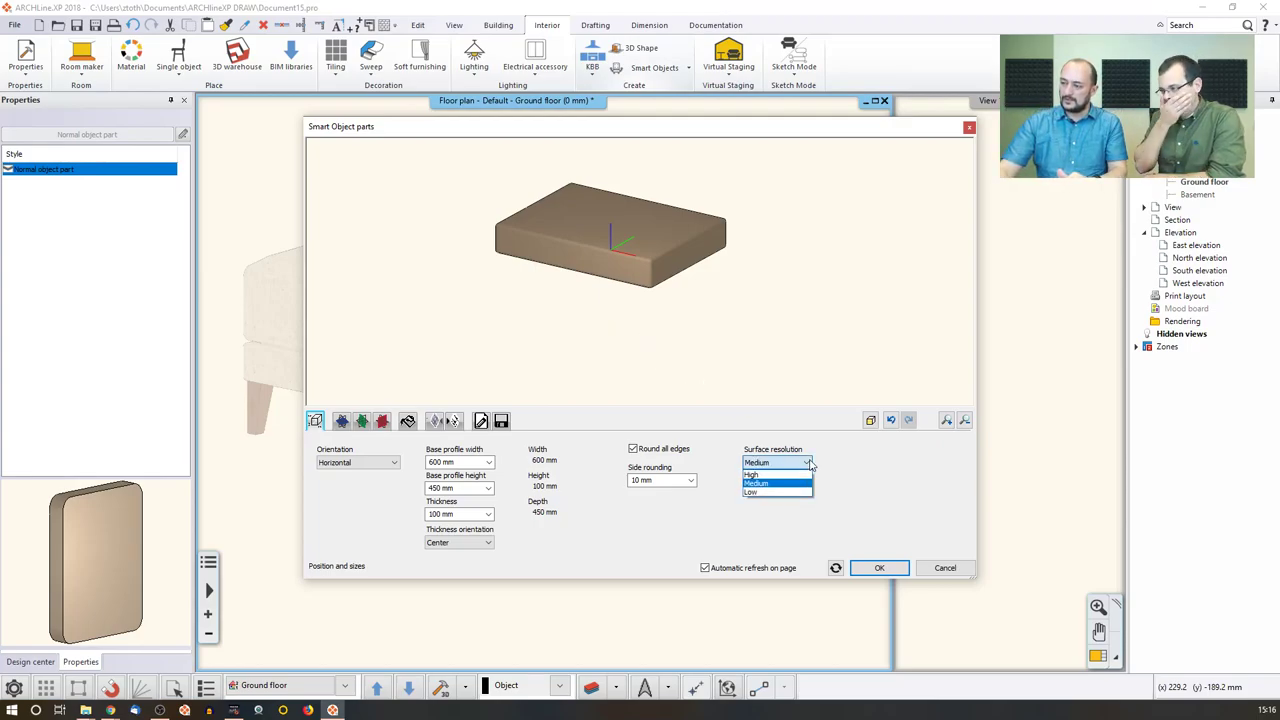
{"action": "left_click", "coordinate": [740, 448]}
{"action": "left_click_drag", "start_coordinate": [738, 312], "coordinate": [716, 328]}
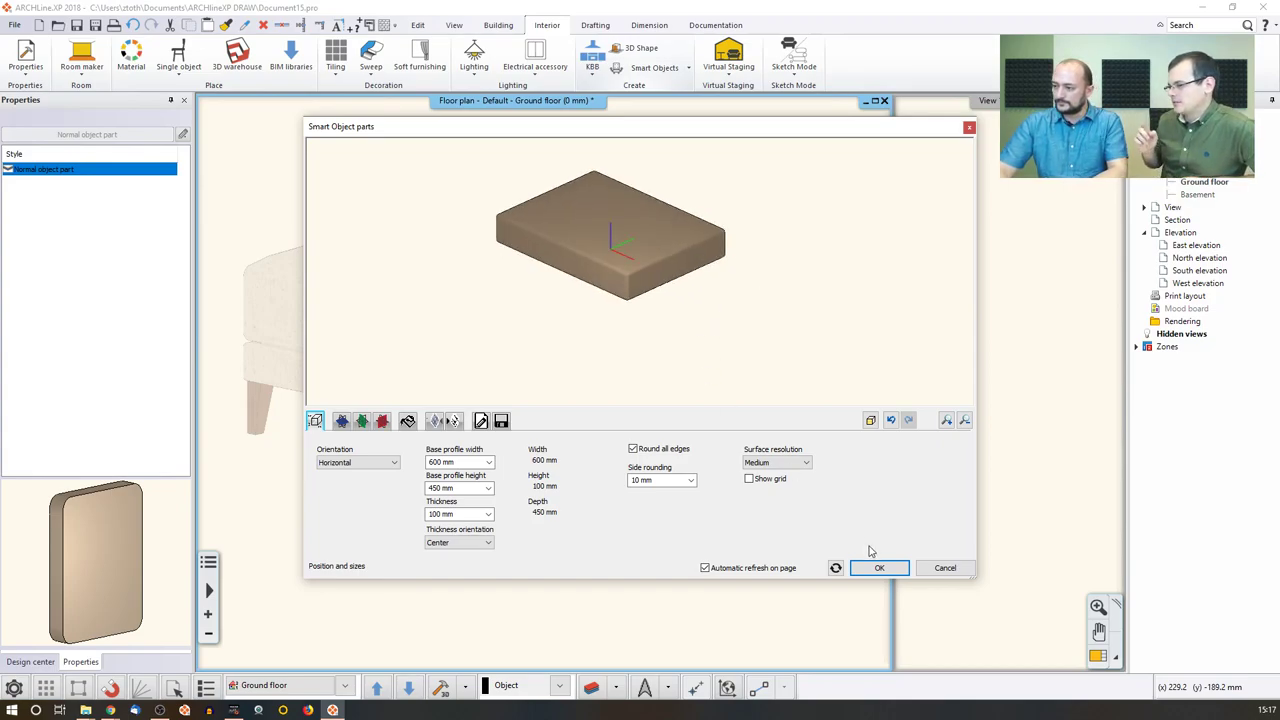
{"action": "left_click", "coordinate": [407, 421]}
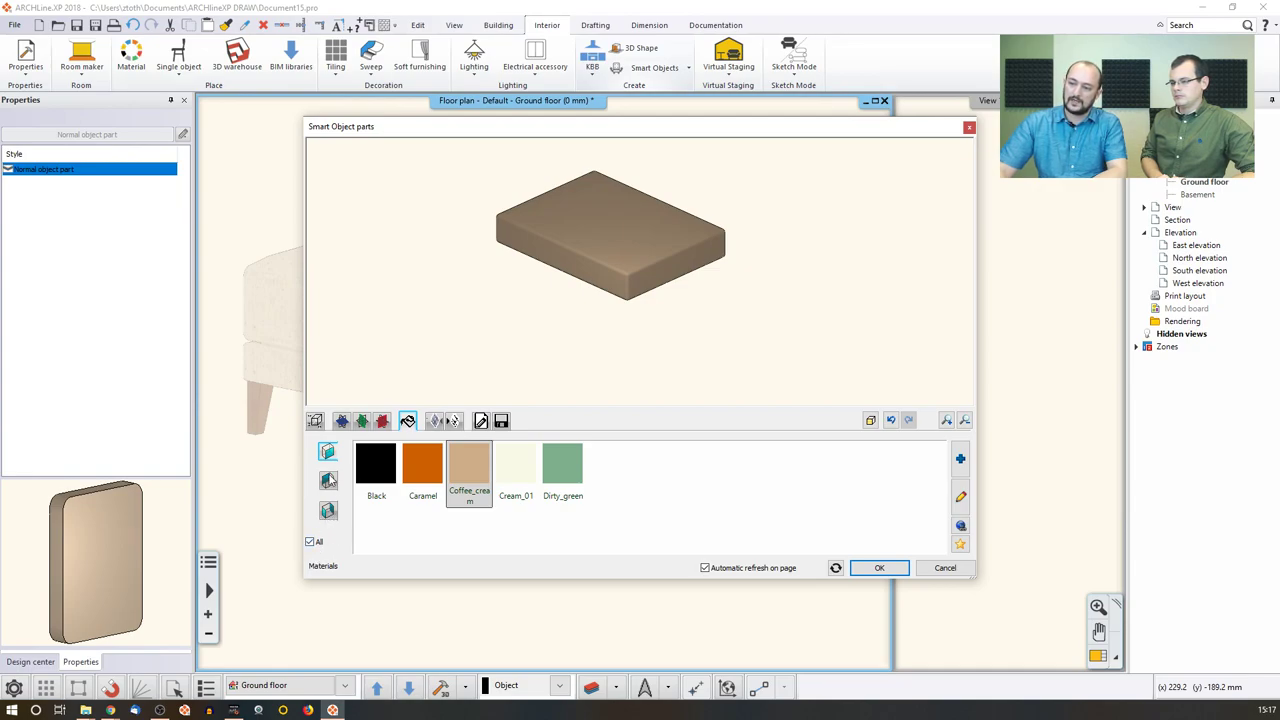
Step: Add the Textil-linen2 fabric from FABRICS > Textile to the rounded slab
{"action": "left_click_drag", "start_coordinate": [534, 371], "coordinate": [557, 265]}
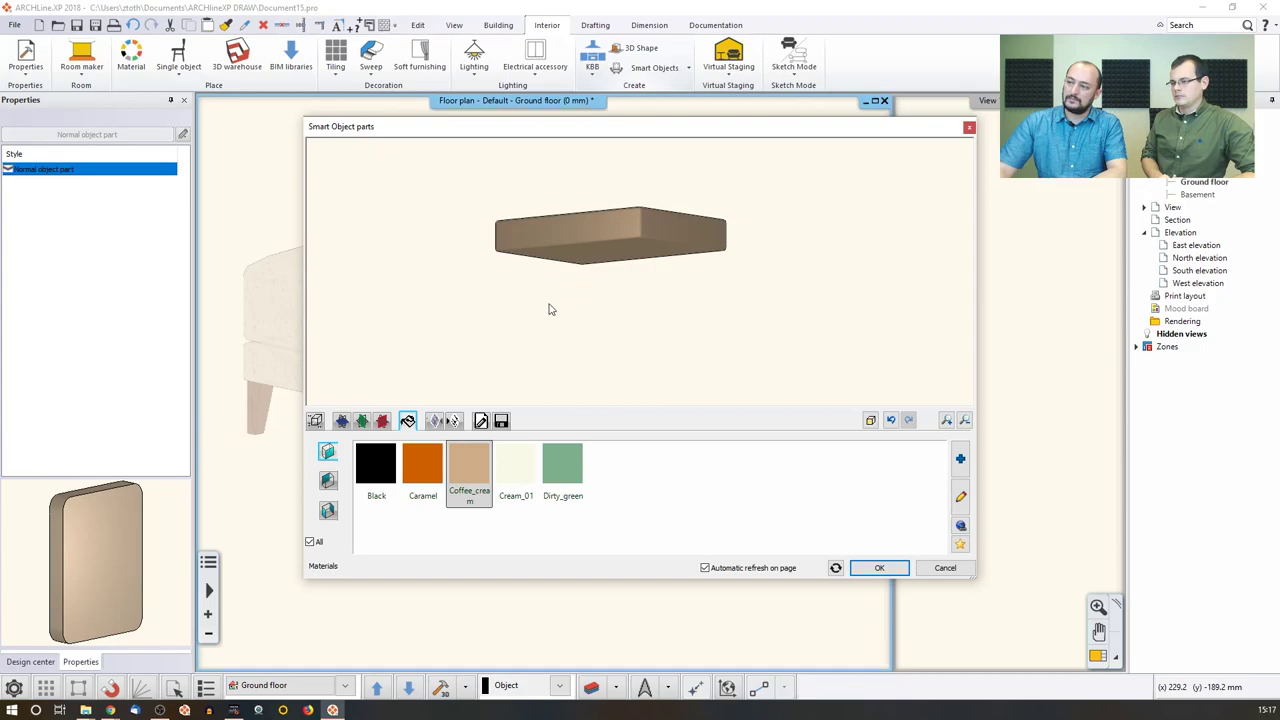
{"action": "left_click_drag", "start_coordinate": [548, 309], "coordinate": [593, 268]}
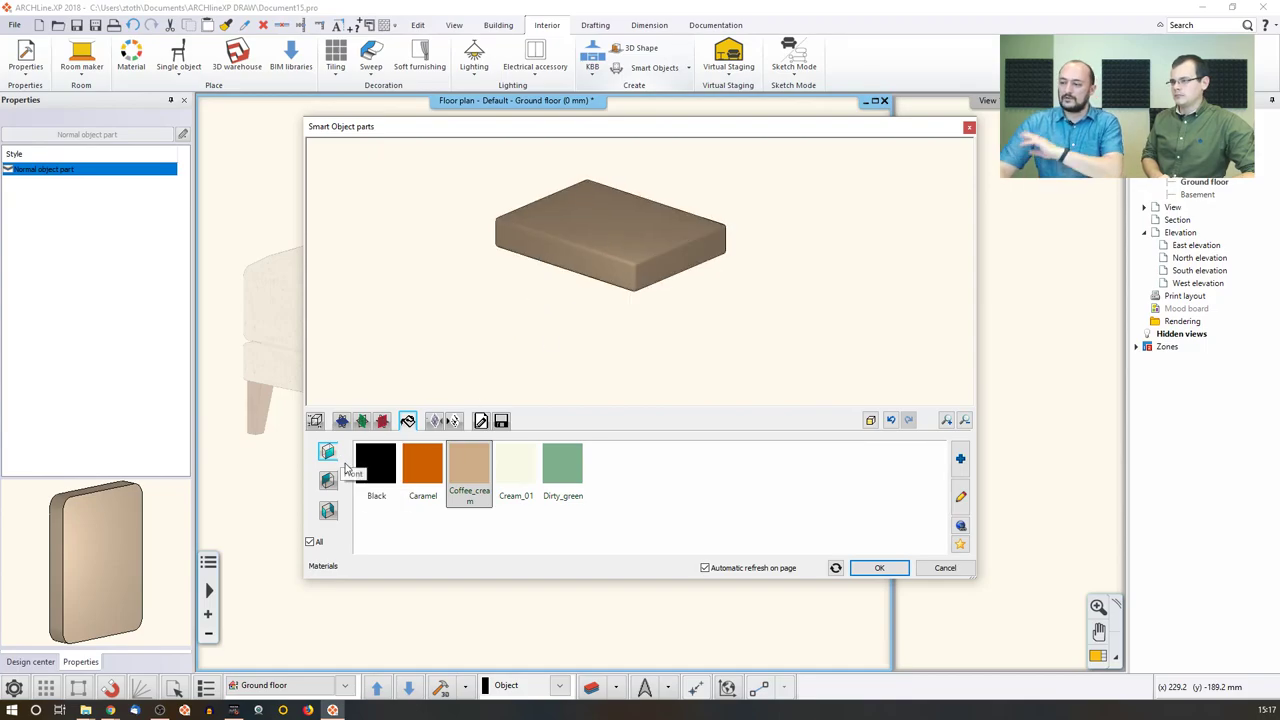
{"action": "left_click", "coordinate": [960, 458]}
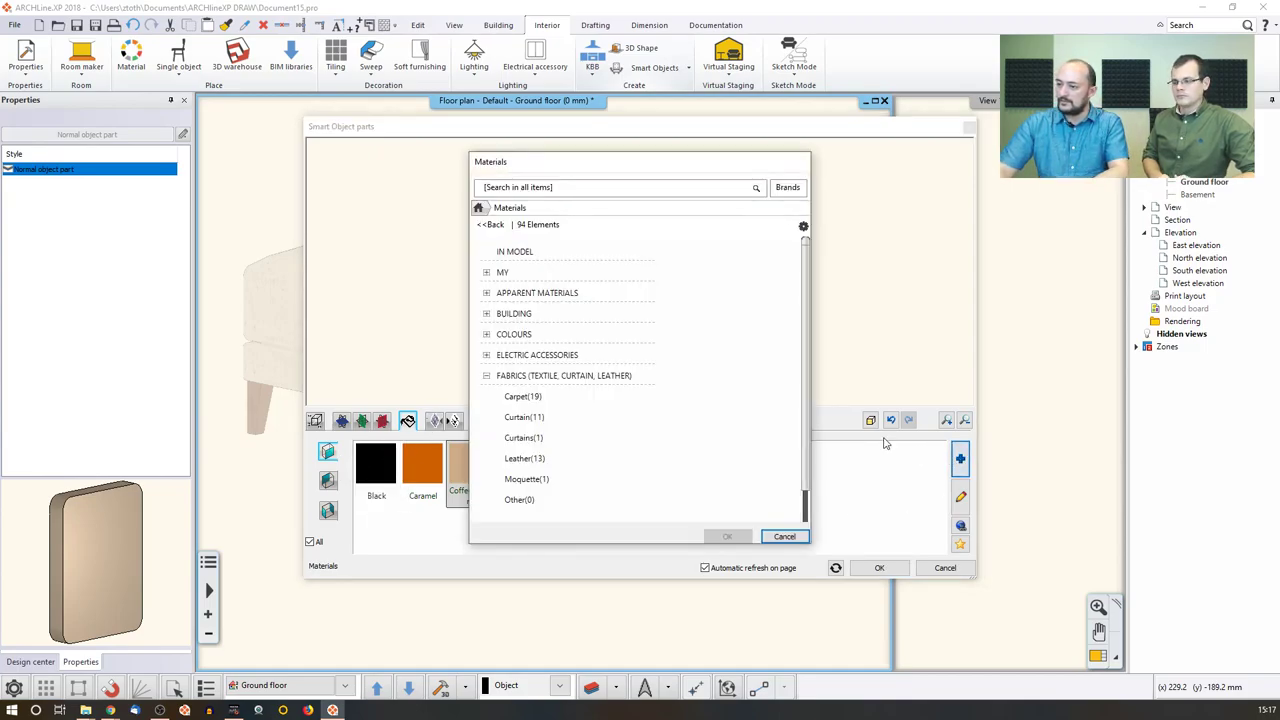
{"action": "scroll", "coordinate": [527, 465], "scroll_direction": "down", "scroll_amount": 1}
{"action": "left_click", "coordinate": [528, 460]}
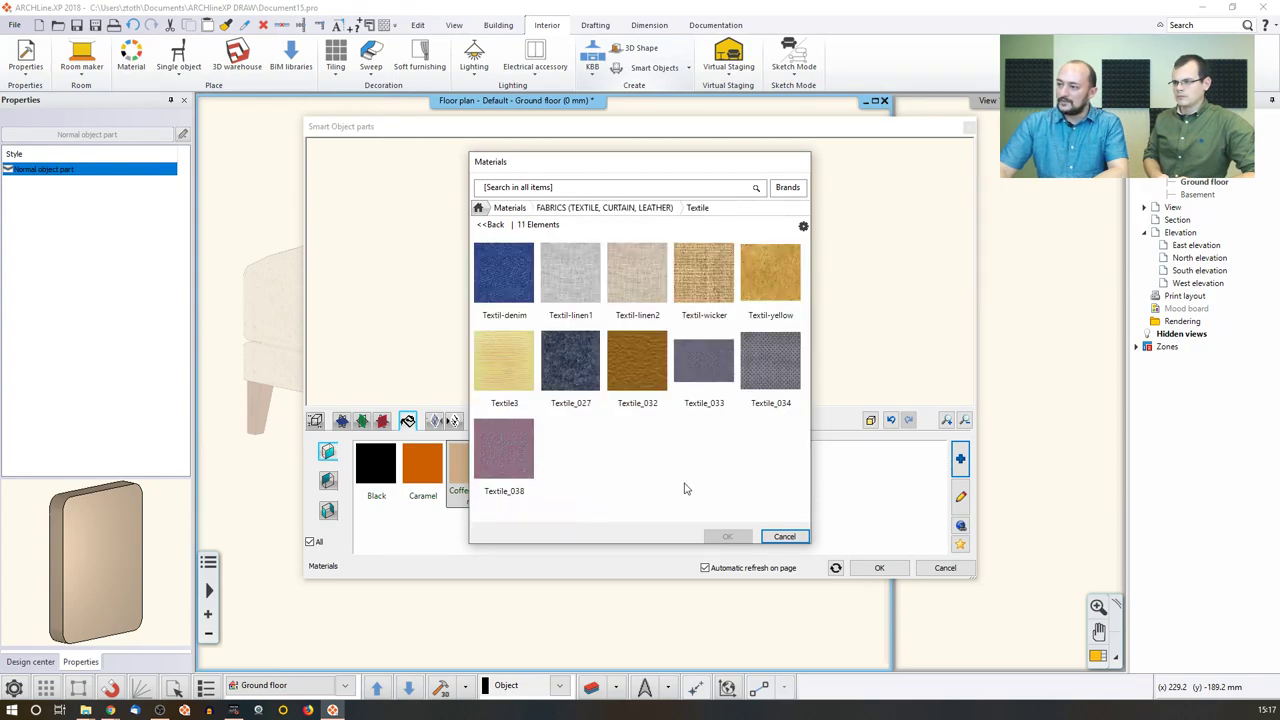
{"action": "left_click", "coordinate": [645, 318]}
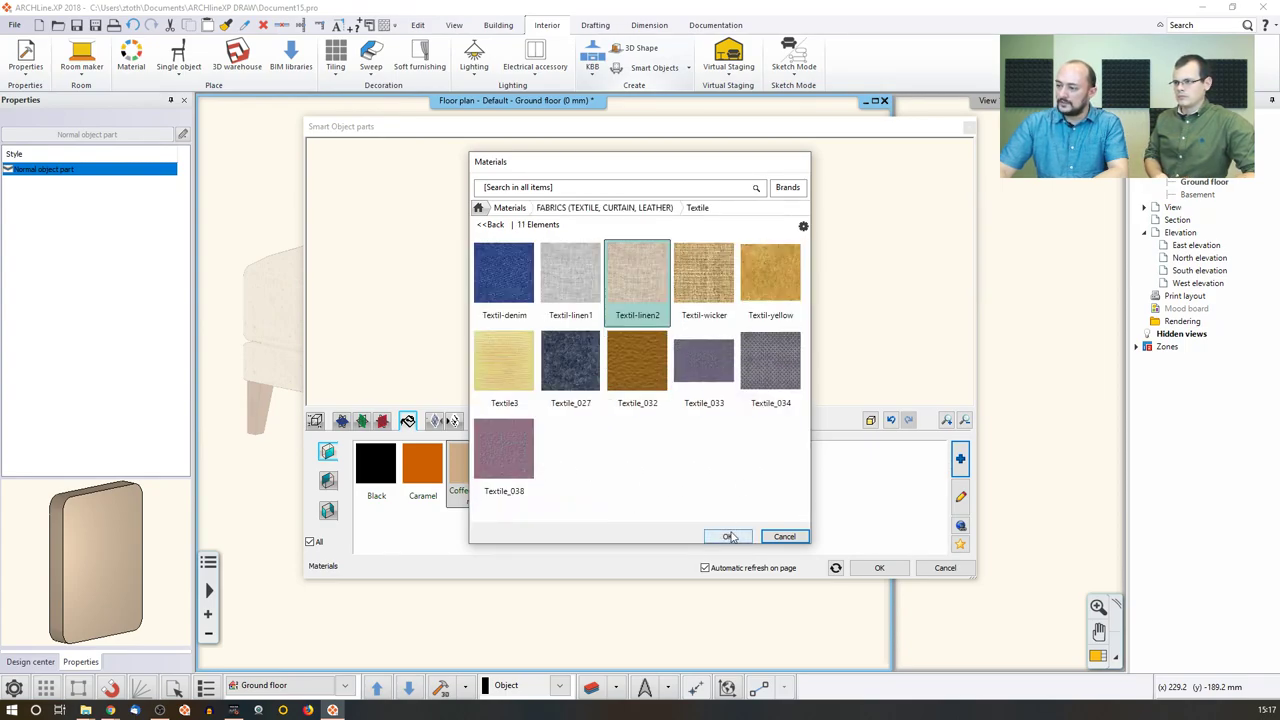
{"action": "left_click", "coordinate": [727, 536]}
{"action": "scroll", "coordinate": [606, 275], "scroll_direction": "up", "scroll_amount": 3}
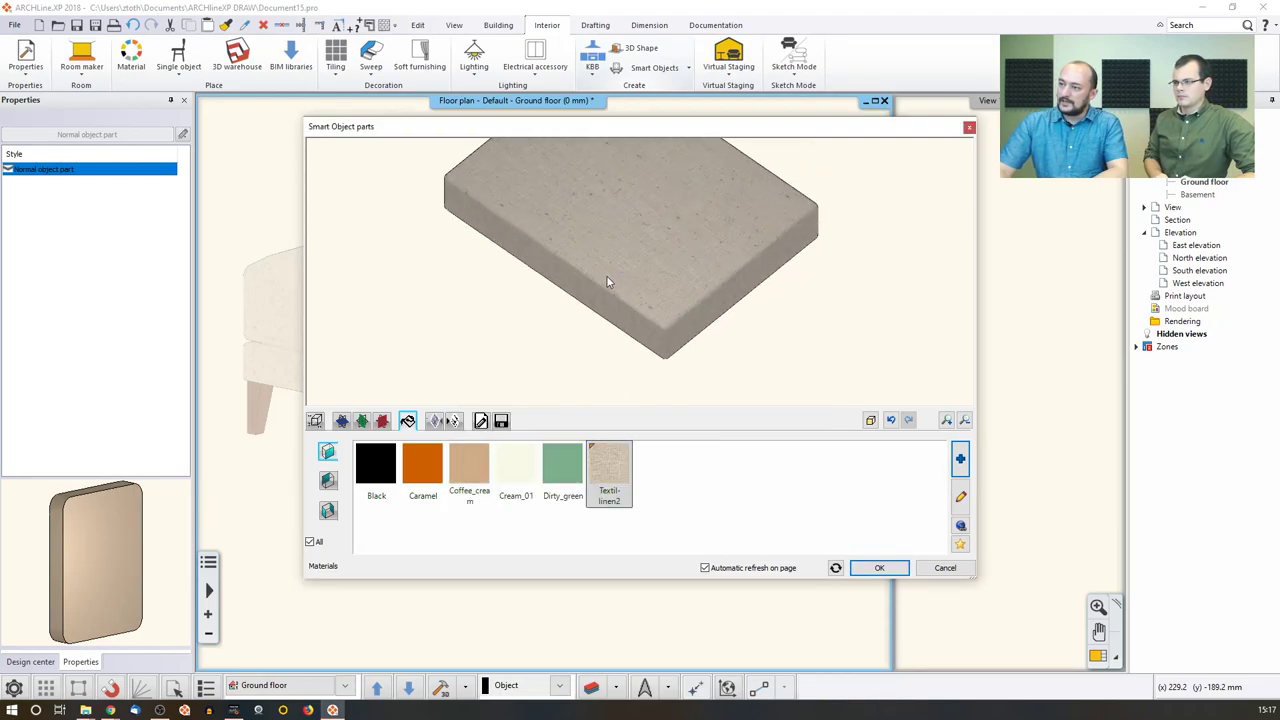
{"action": "scroll", "coordinate": [605, 274], "scroll_direction": "down", "scroll_amount": 2}
{"action": "left_click_drag", "start_coordinate": [514, 297], "coordinate": [476, 316]}
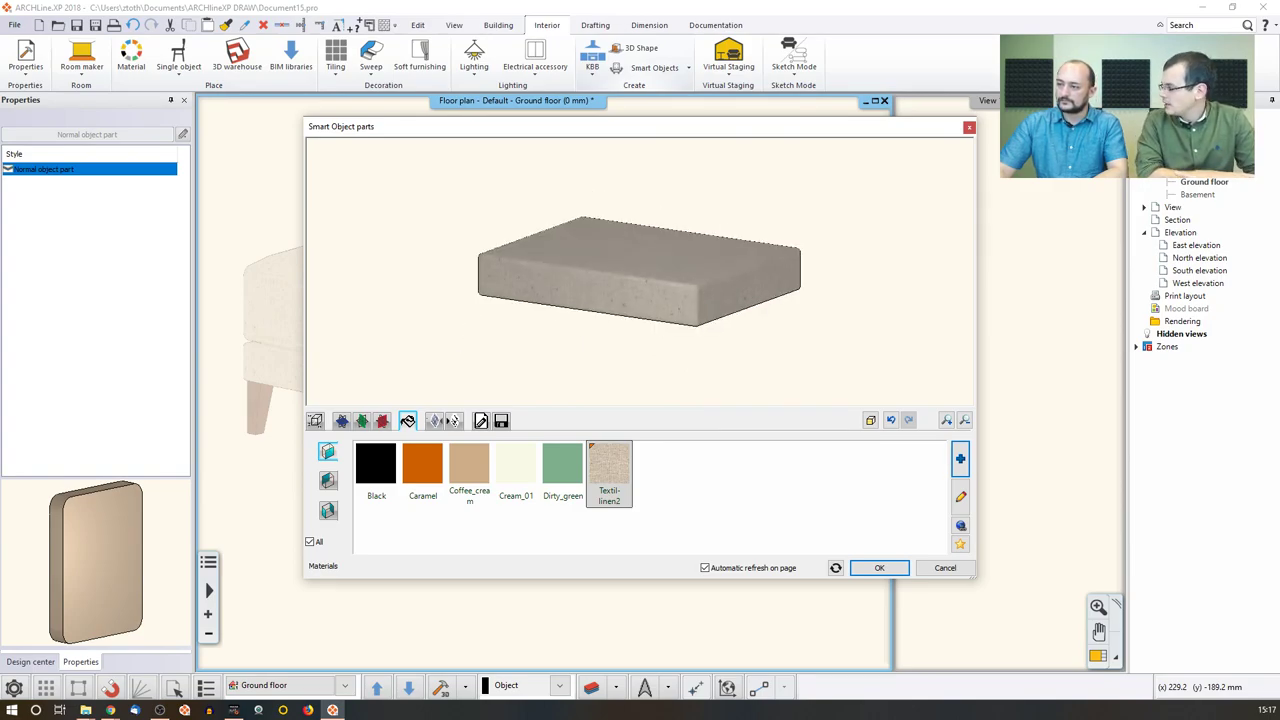
{"action": "left_click", "coordinate": [501, 421]}
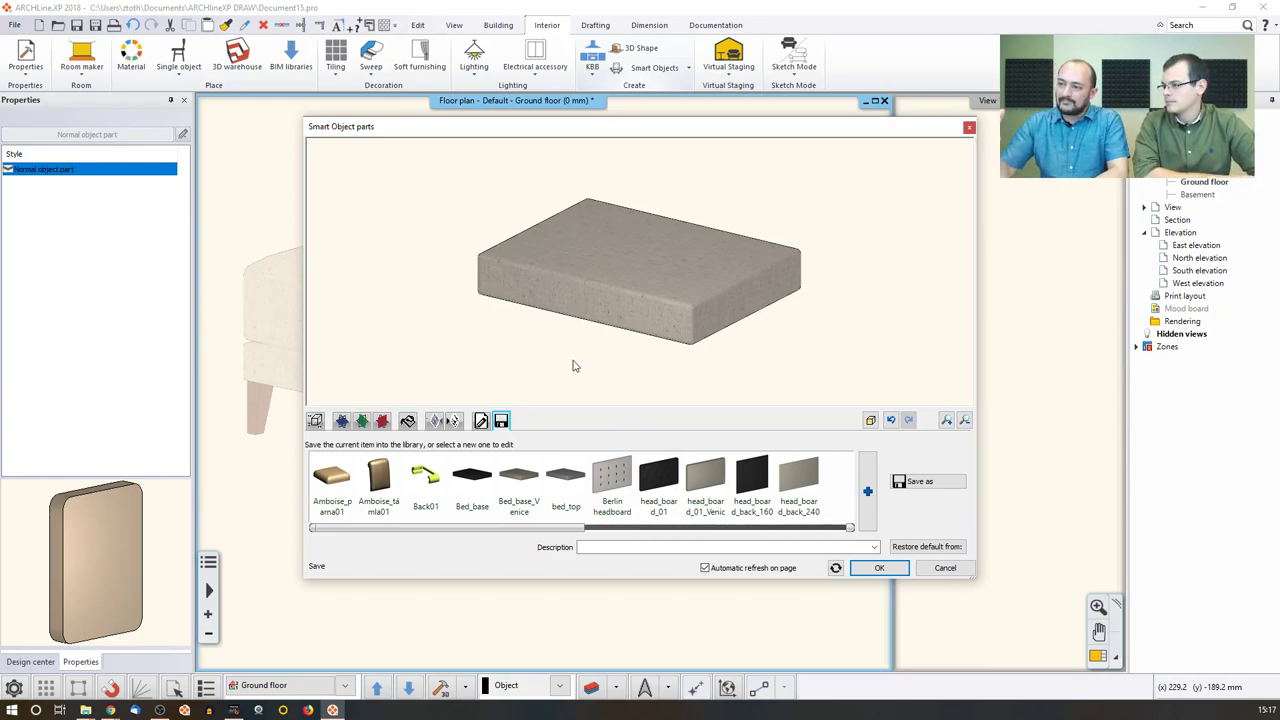
Step: Save the slab as new library item Esmeralda Hard plate under category MY, sub category Esmeralda
{"action": "left_click", "coordinate": [926, 484]}
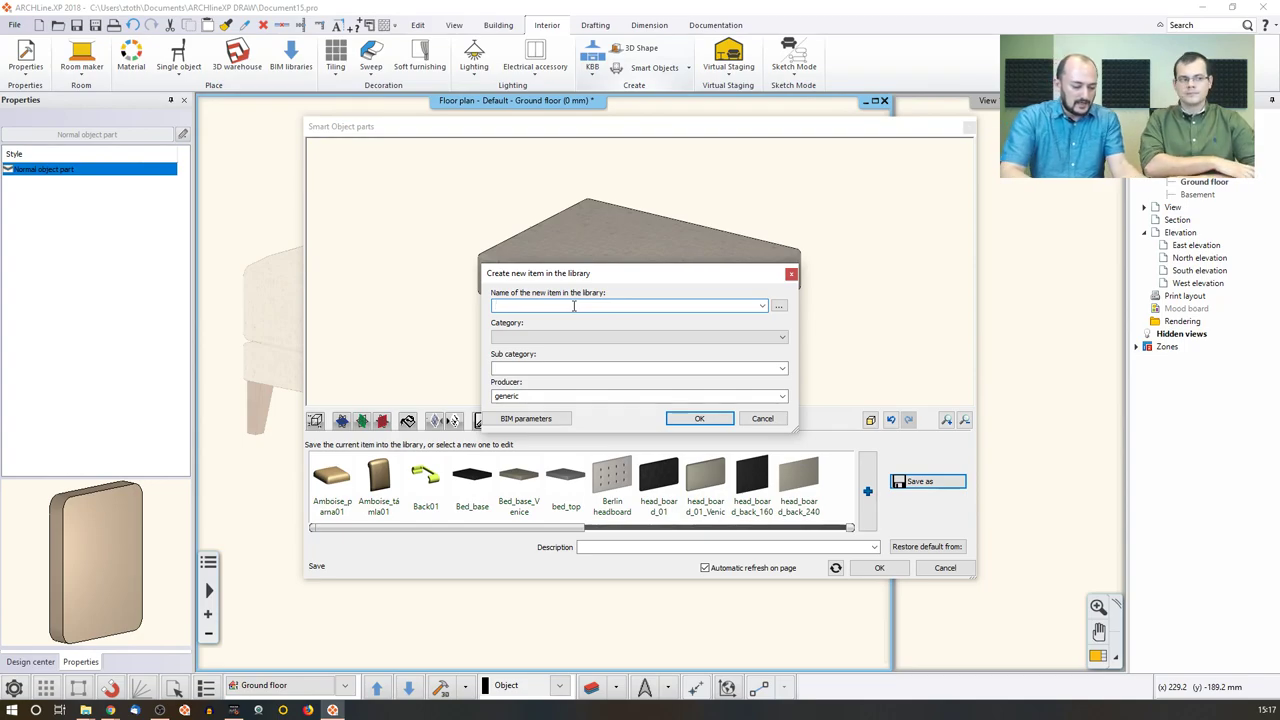
{"action": "type", "text": "Hard plate"}
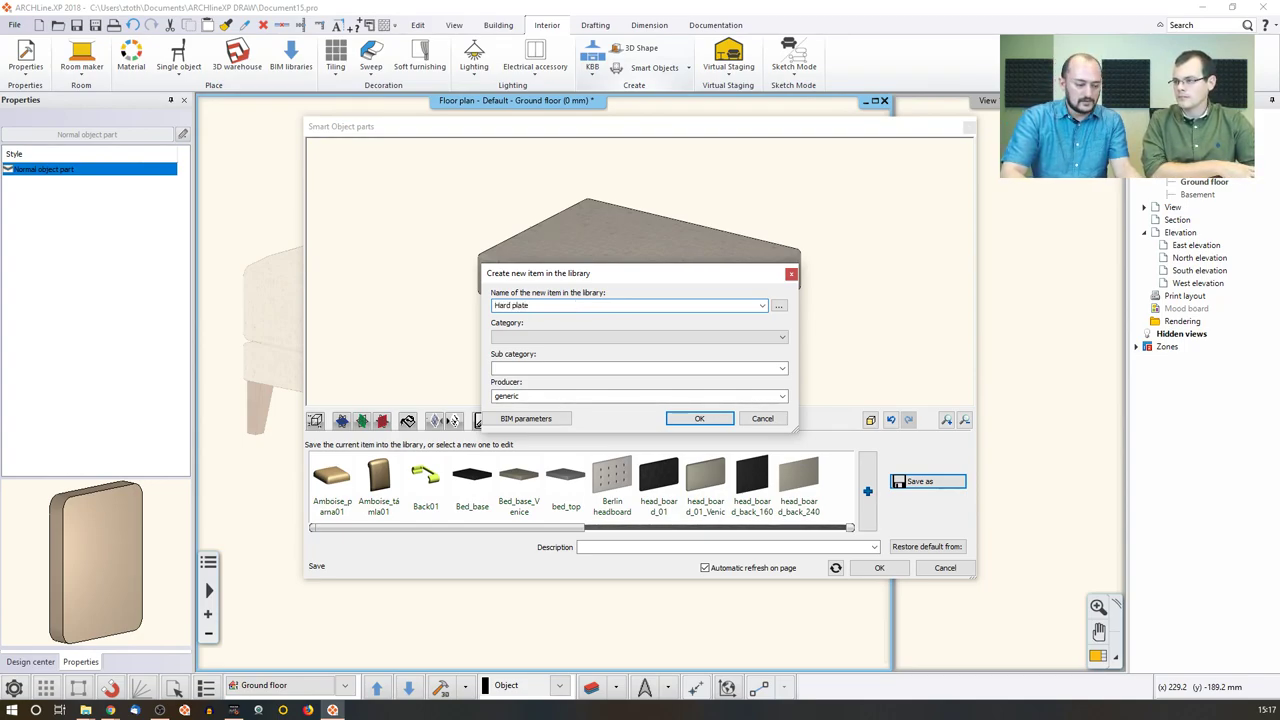
{"action": "type", "text": "Esmeralda"}
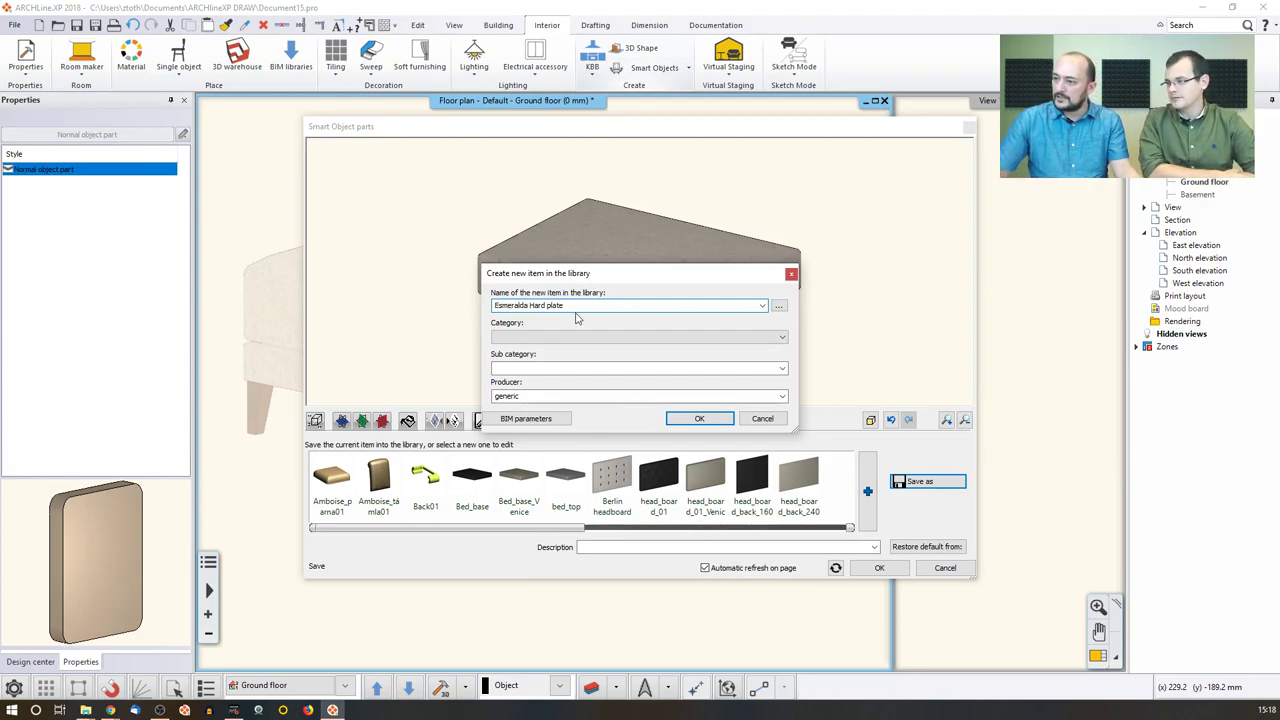
{"action": "left_click", "coordinate": [598, 338]}
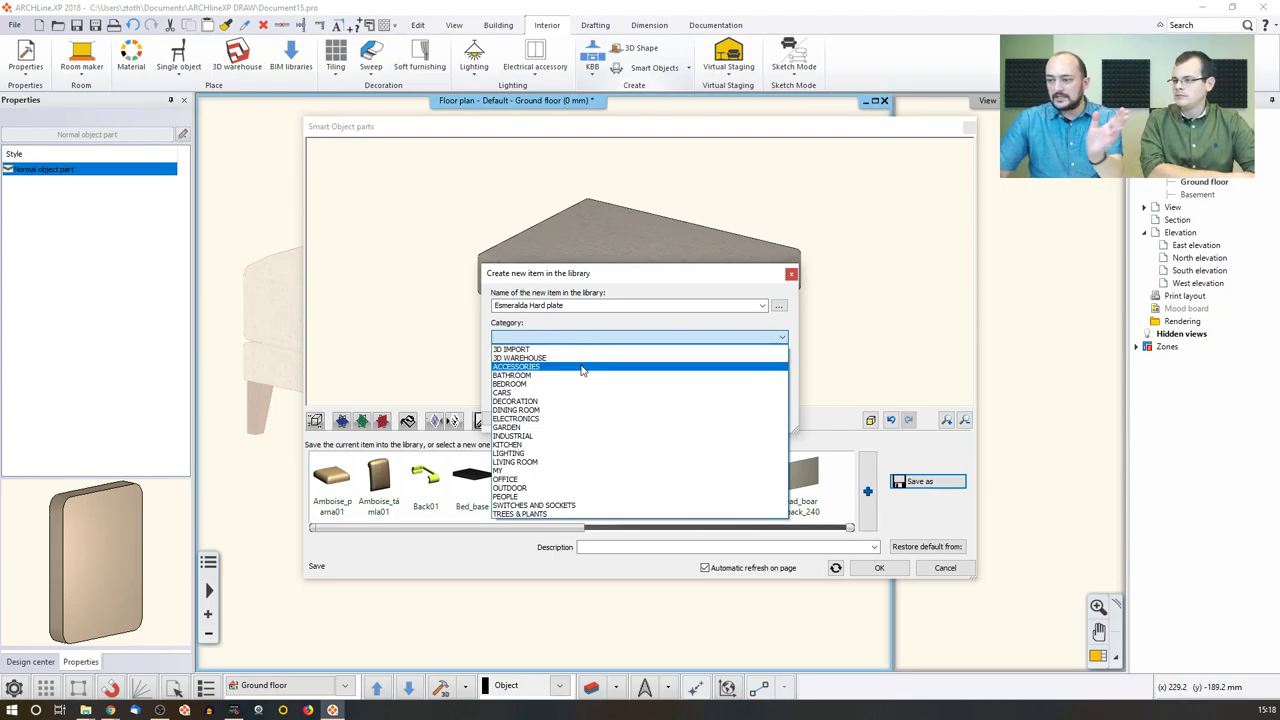
{"action": "left_click", "coordinate": [583, 371]}
{"action": "left_click", "coordinate": [576, 338]}
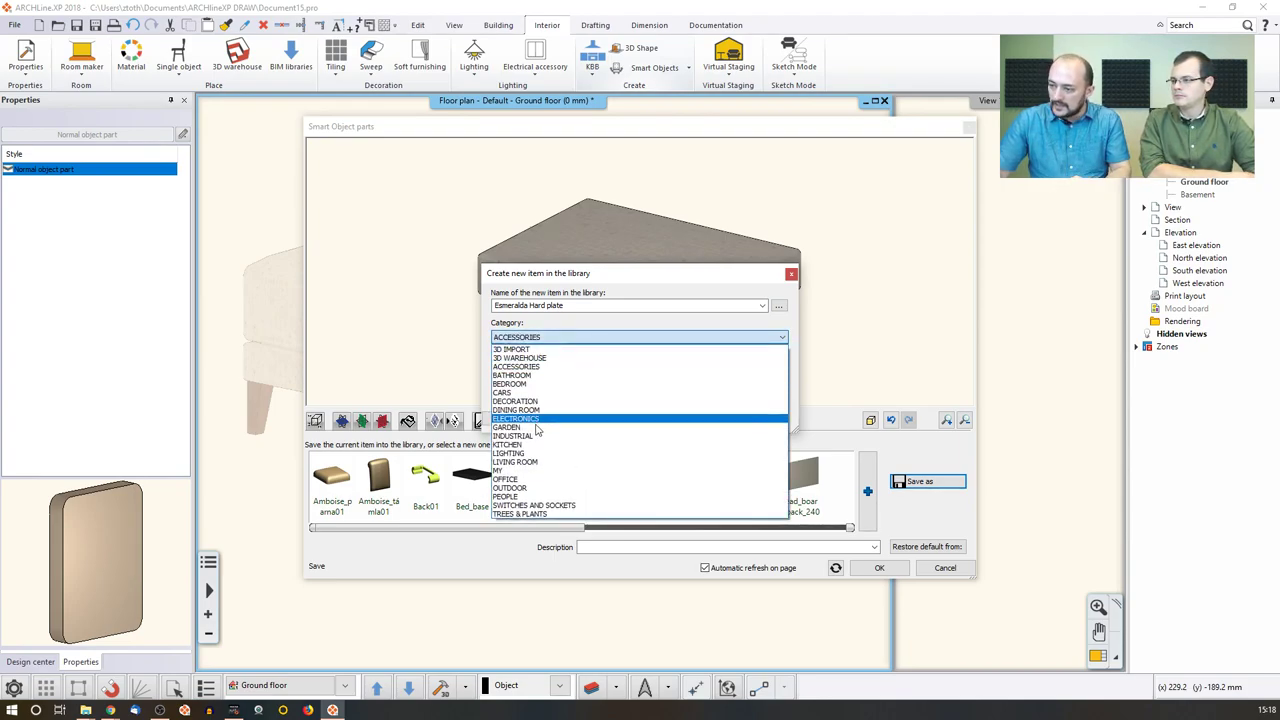
{"action": "left_click", "coordinate": [527, 471]}
{"action": "left_click", "coordinate": [535, 369]}
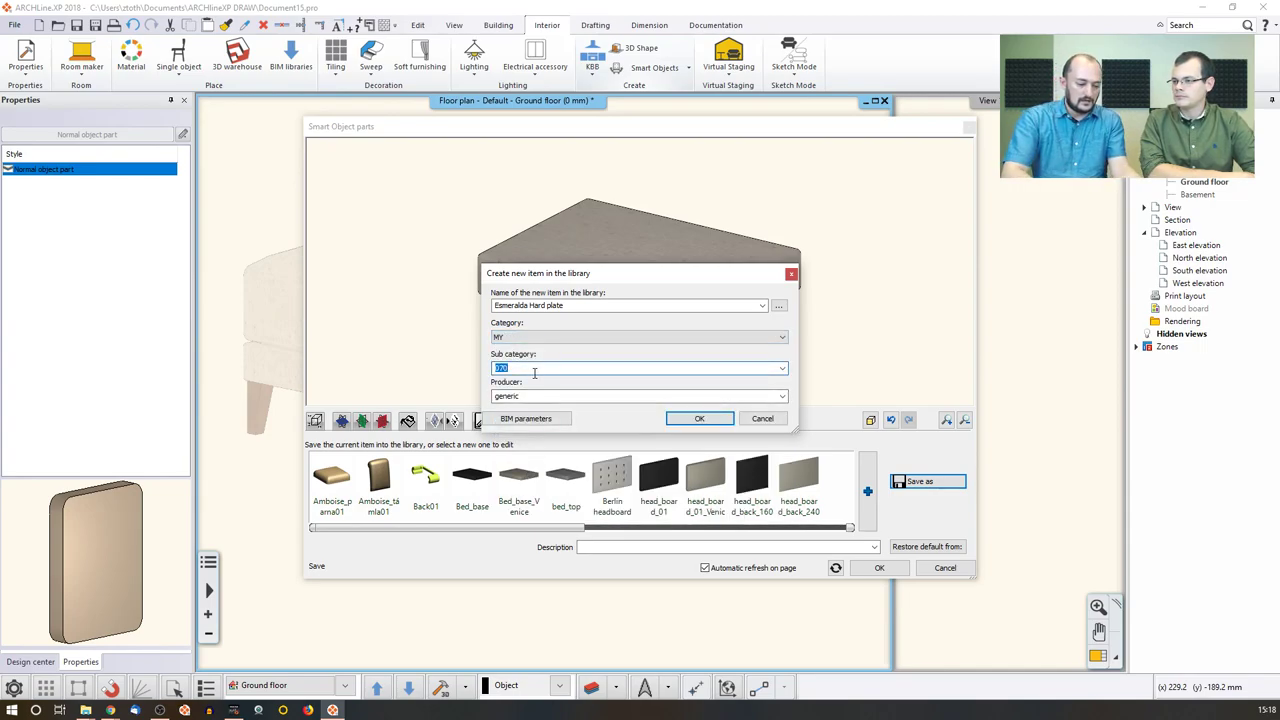
{"action": "type", "text": "Esmeralda"}
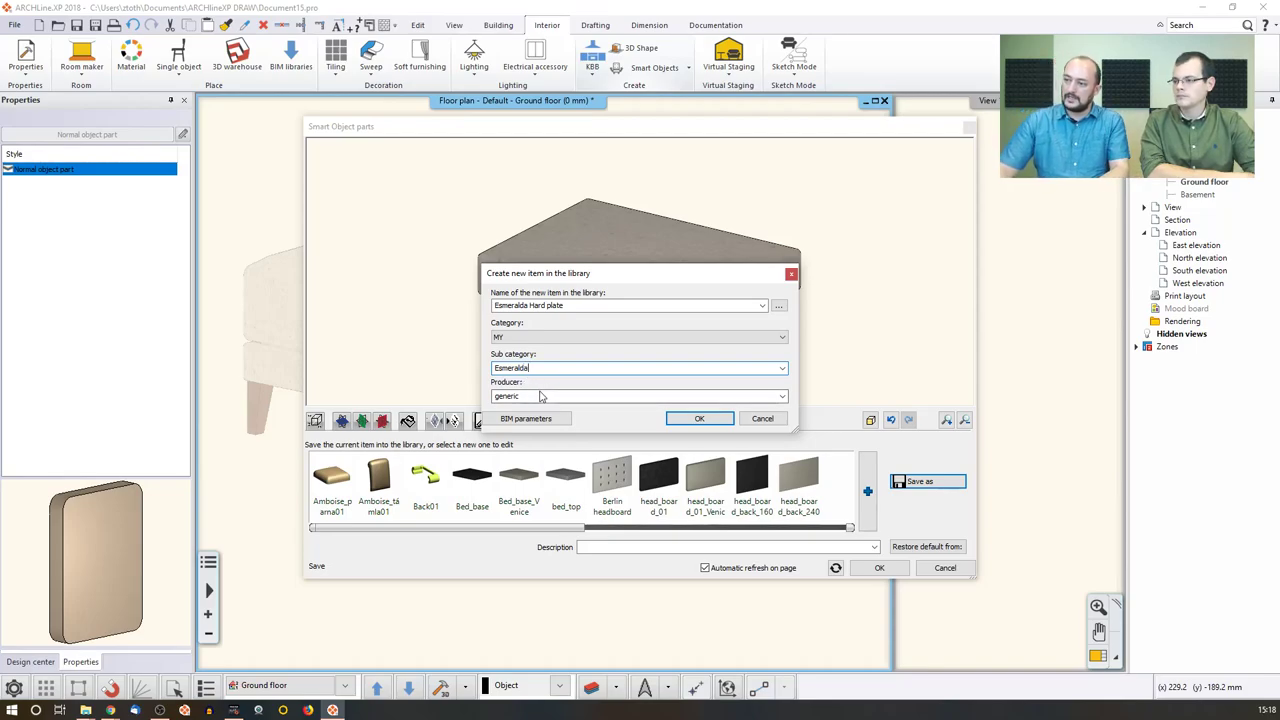
{"action": "left_click", "coordinate": [699, 418]}
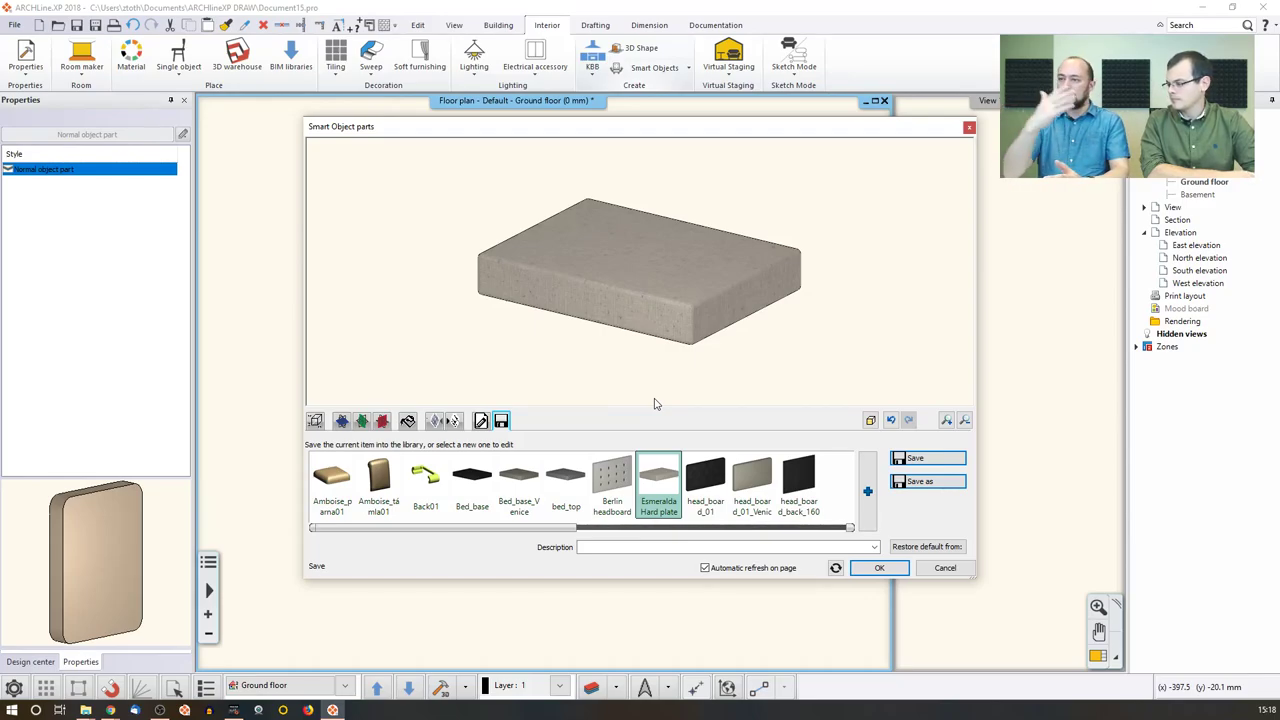
Step: Place the finished hard-plate part on the floor plan and check it in the 3D view
{"action": "left_click", "coordinate": [876, 568]}
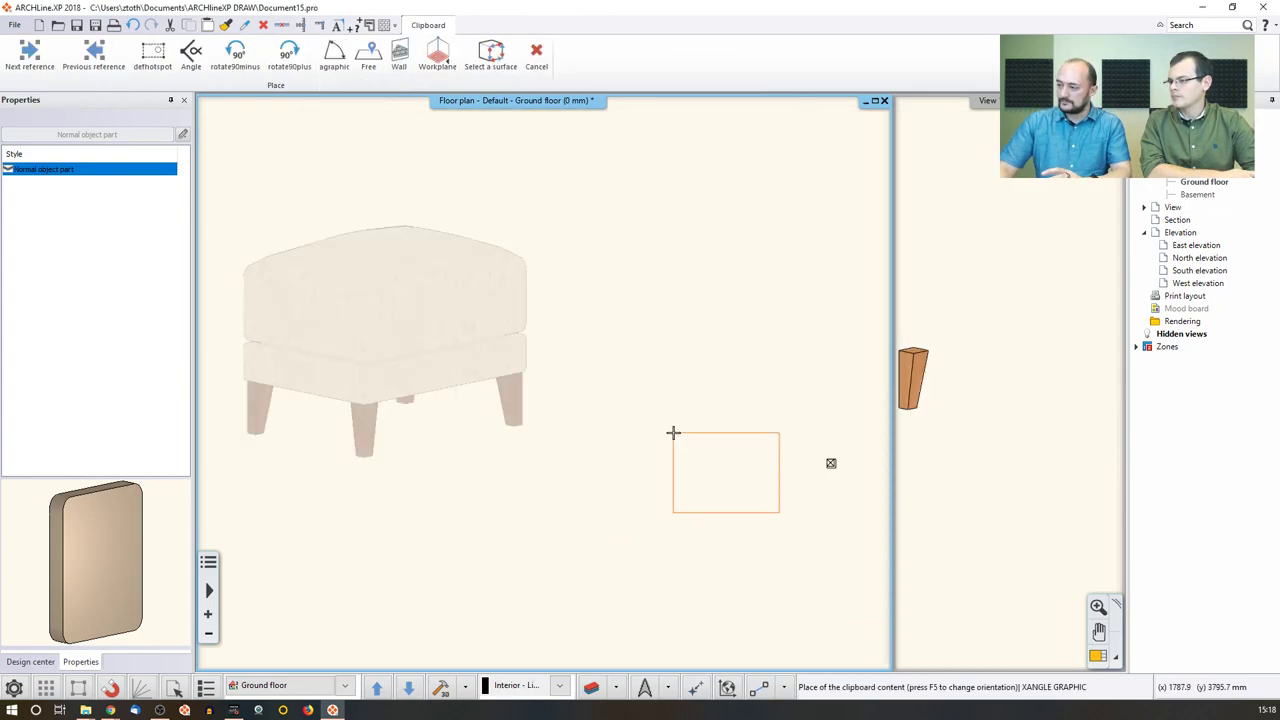
{"action": "left_click", "coordinate": [674, 434]}
{"action": "key", "text": "Escape"}
{"action": "left_click", "coordinate": [980, 467]}
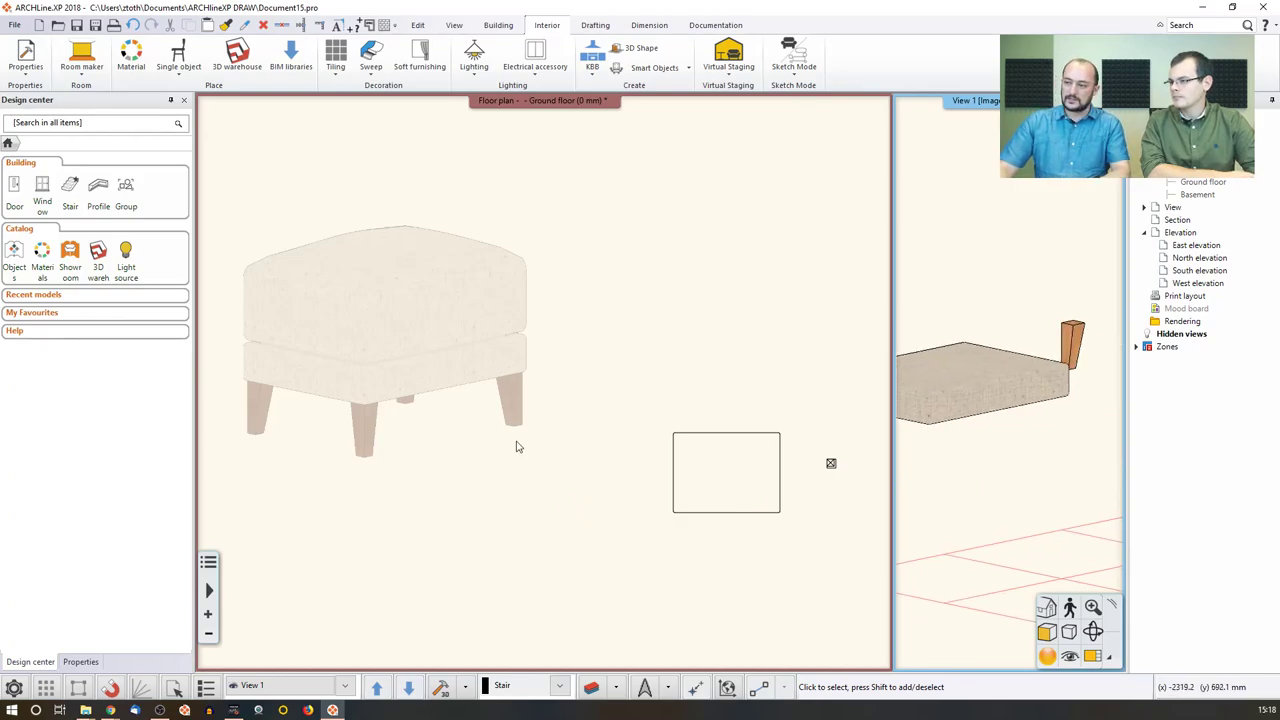
Step: Copy the hard-plate rectangle to a spot directly below the original
{"action": "left_click", "coordinate": [755, 440]}
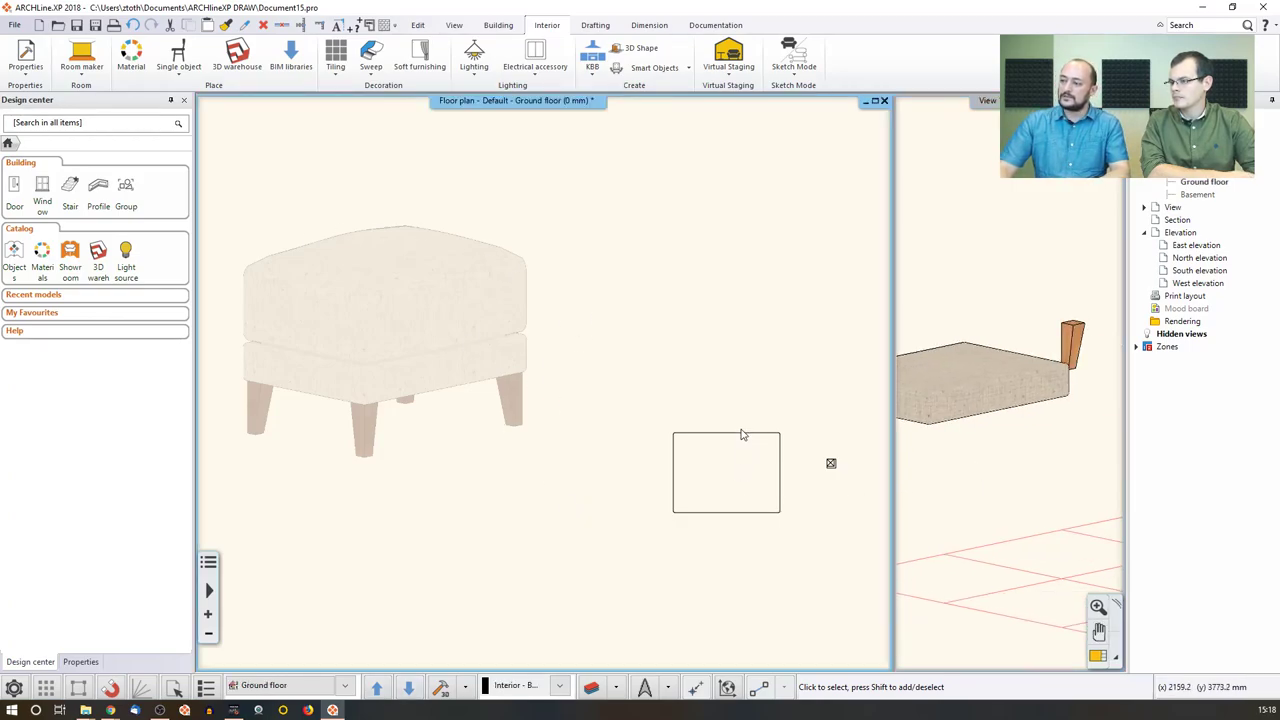
{"action": "left_click", "coordinate": [740, 437]}
{"action": "left_click", "coordinate": [727, 472]}
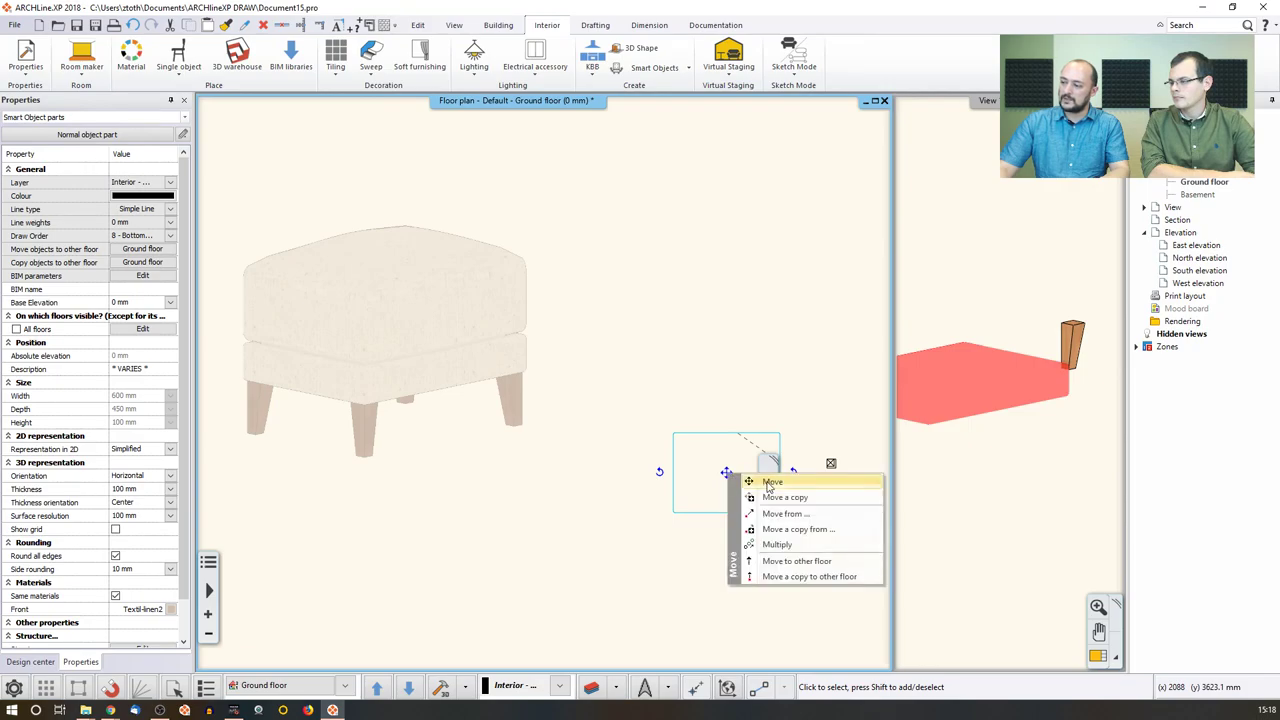
{"action": "left_click", "coordinate": [782, 491]}
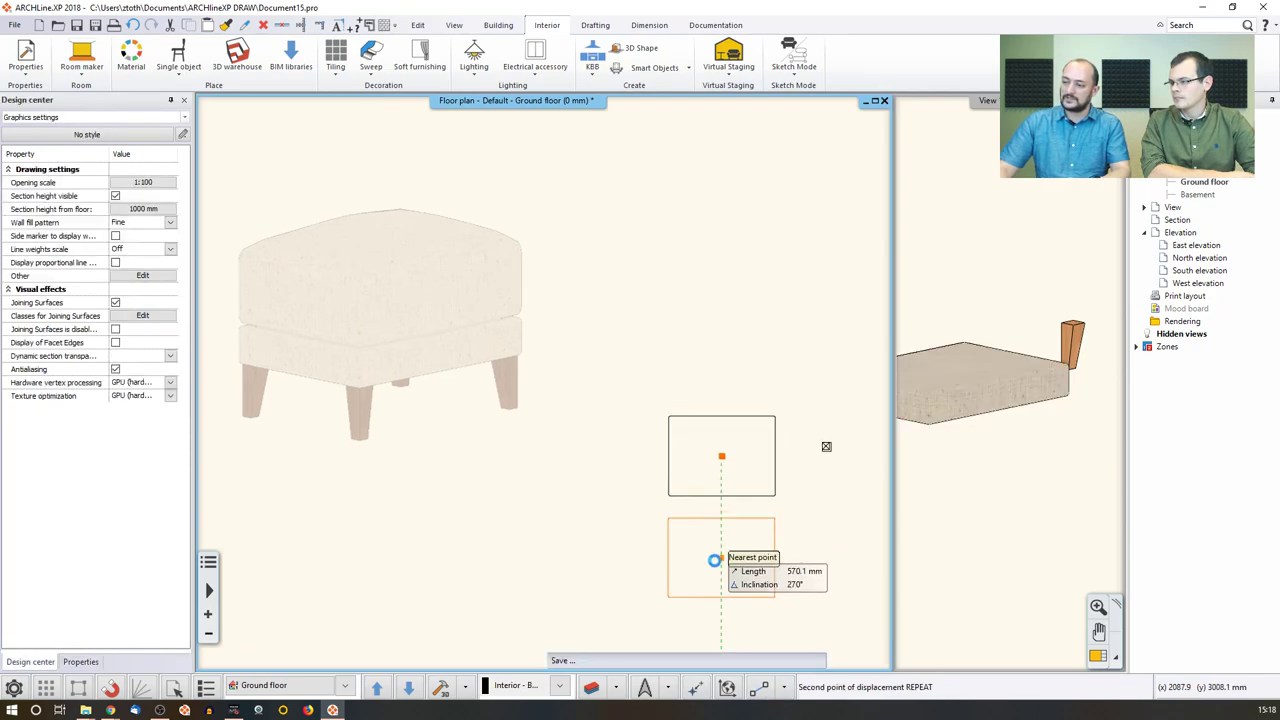
{"action": "left_click", "coordinate": [721, 557]}
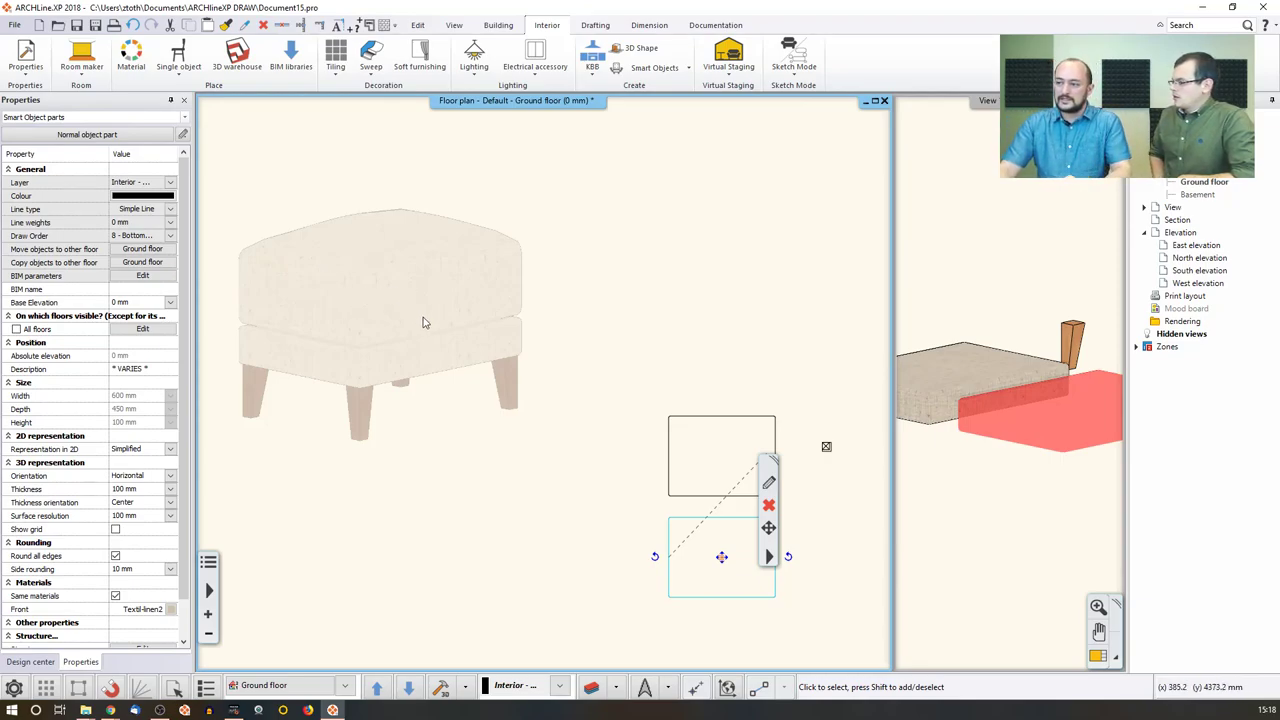
Step: Change the copied plate's thickness to 160 mm
{"action": "left_click", "coordinate": [769, 482]}
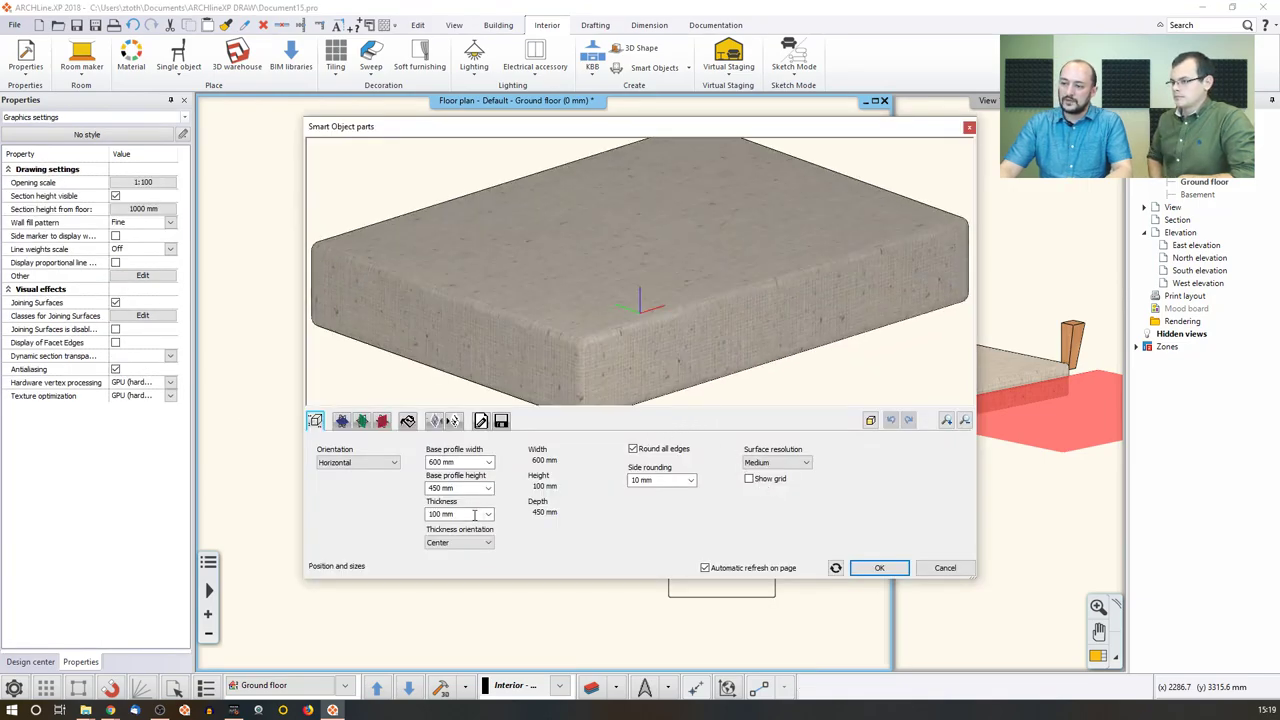
{"action": "left_click", "coordinate": [452, 513]}
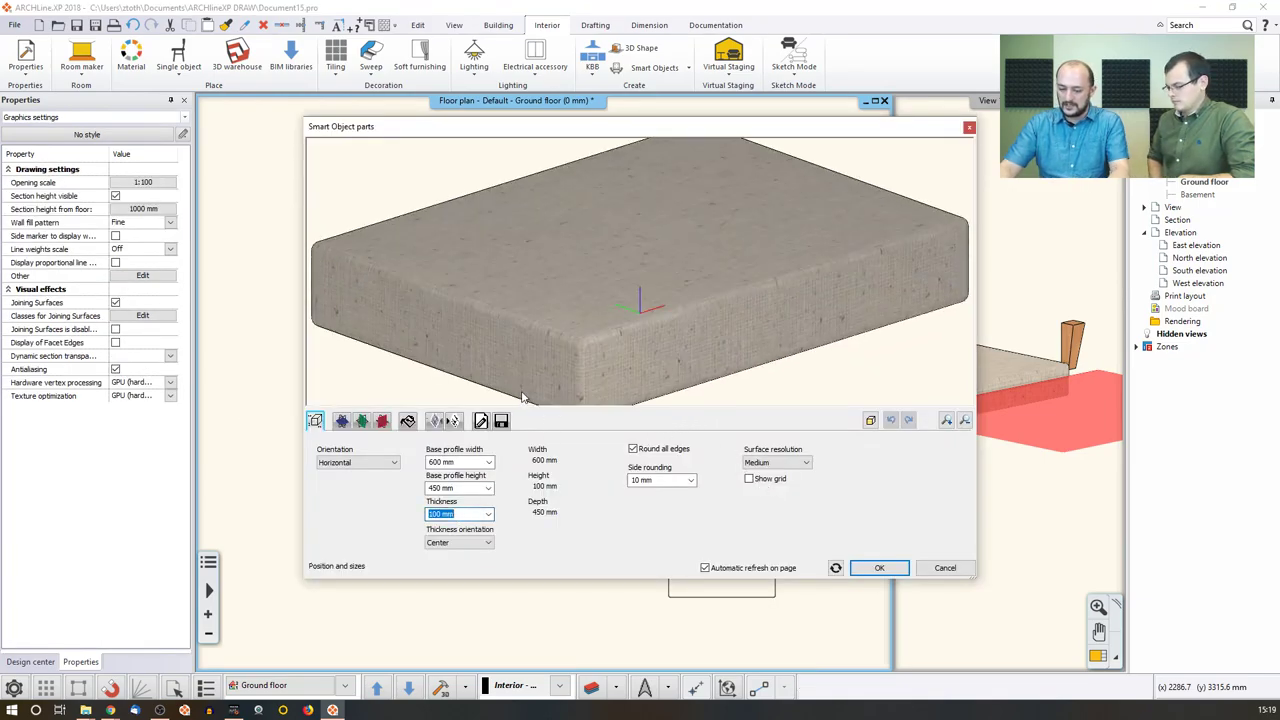
{"action": "type", "text": "160"}
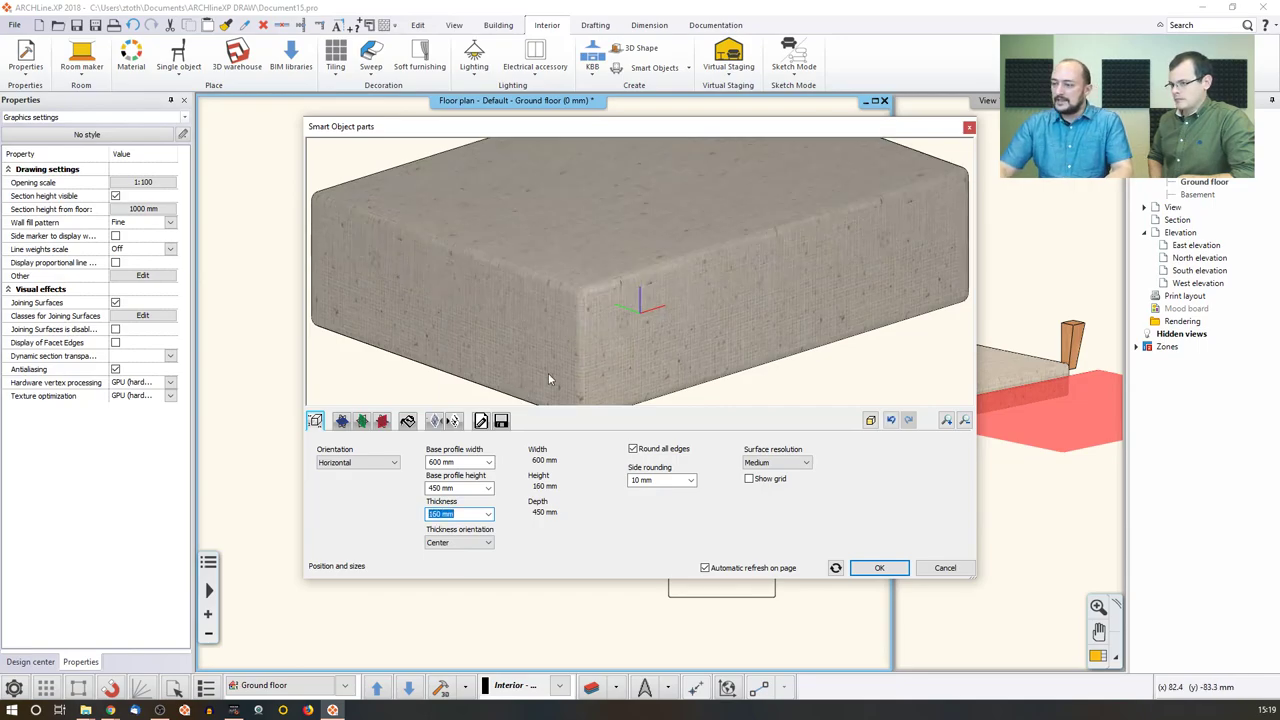
{"action": "scroll", "coordinate": [709, 323], "scroll_direction": "down", "scroll_amount": 2}
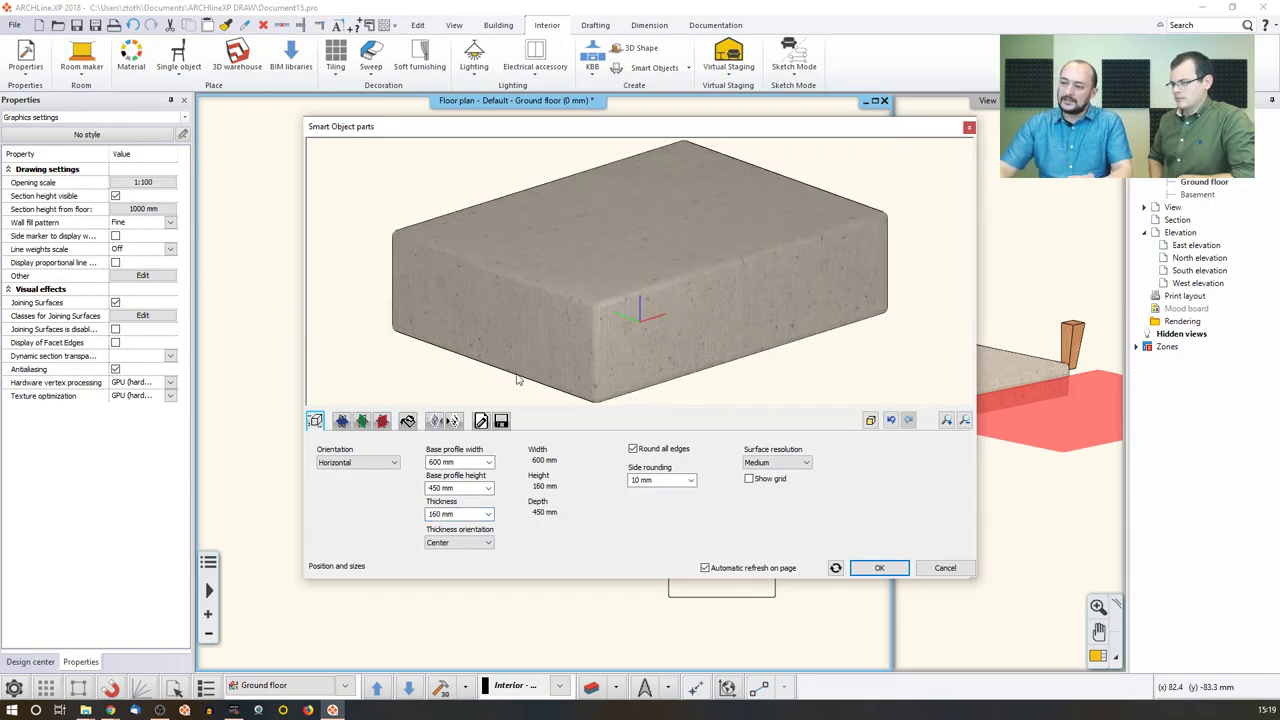
Step: Show the padding Effects page and orbit the slab preview below and above
{"action": "left_click", "coordinate": [441, 421]}
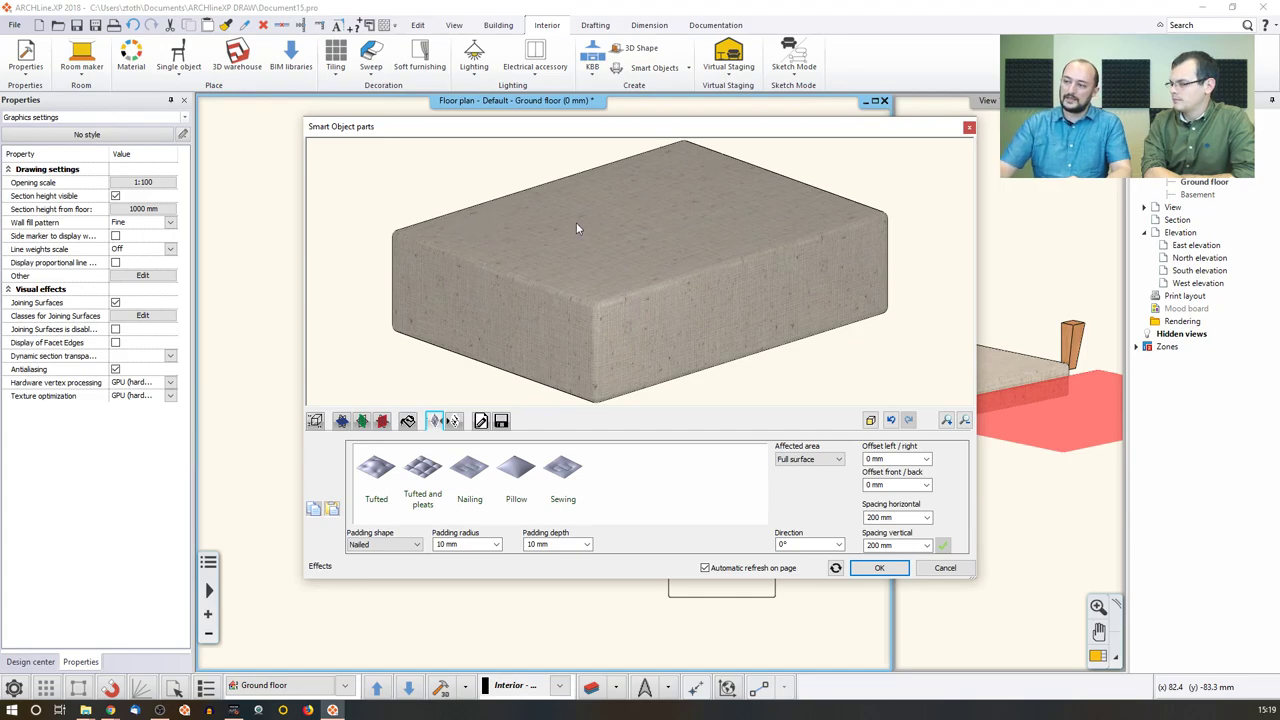
{"action": "left_click_drag", "start_coordinate": [576, 222], "coordinate": [483, 314]}
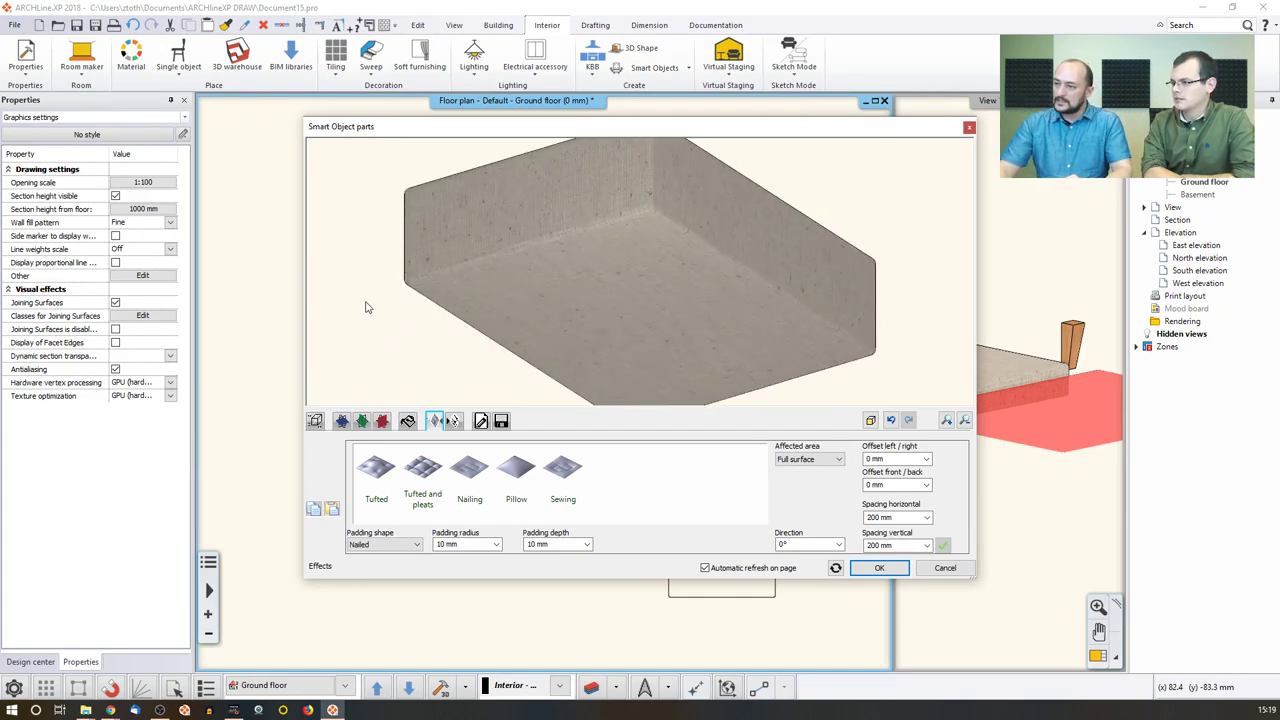
{"action": "left_click_drag", "start_coordinate": [366, 303], "coordinate": [522, 233]}
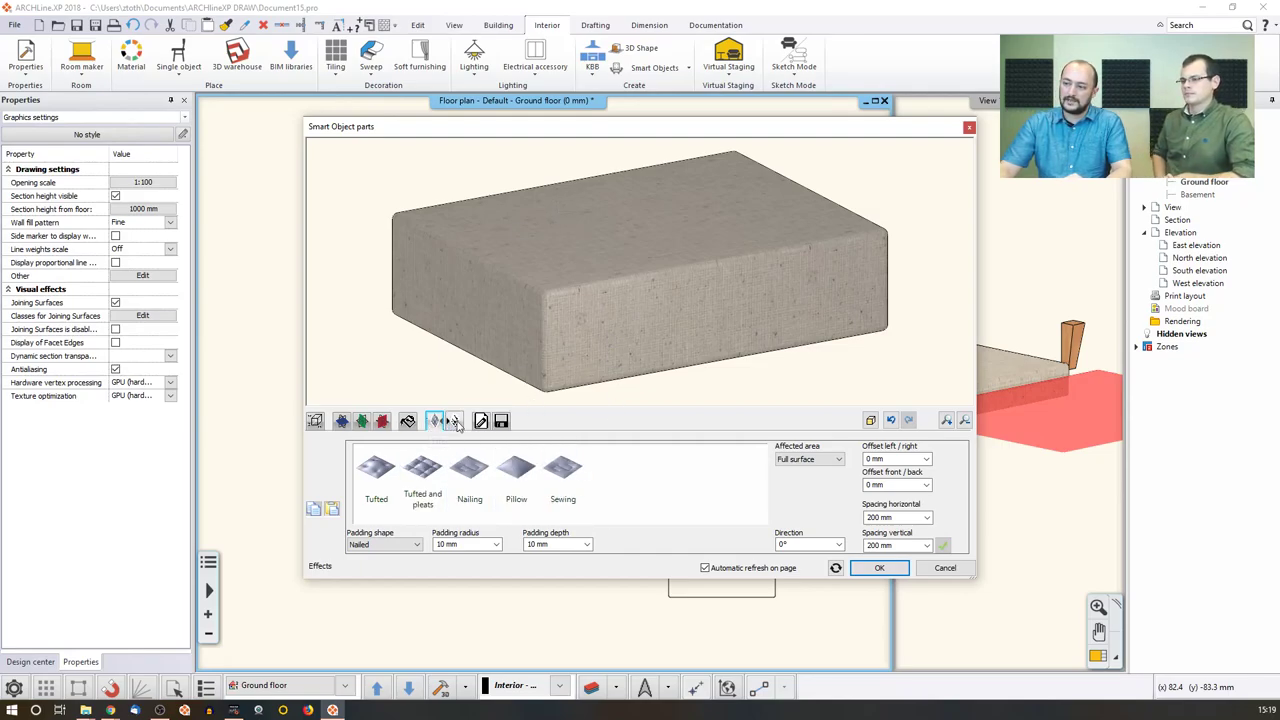
Step: Apply Pillow padding to the slab, correcting the depth from 10 to 100 mm
{"action": "left_click", "coordinate": [524, 479]}
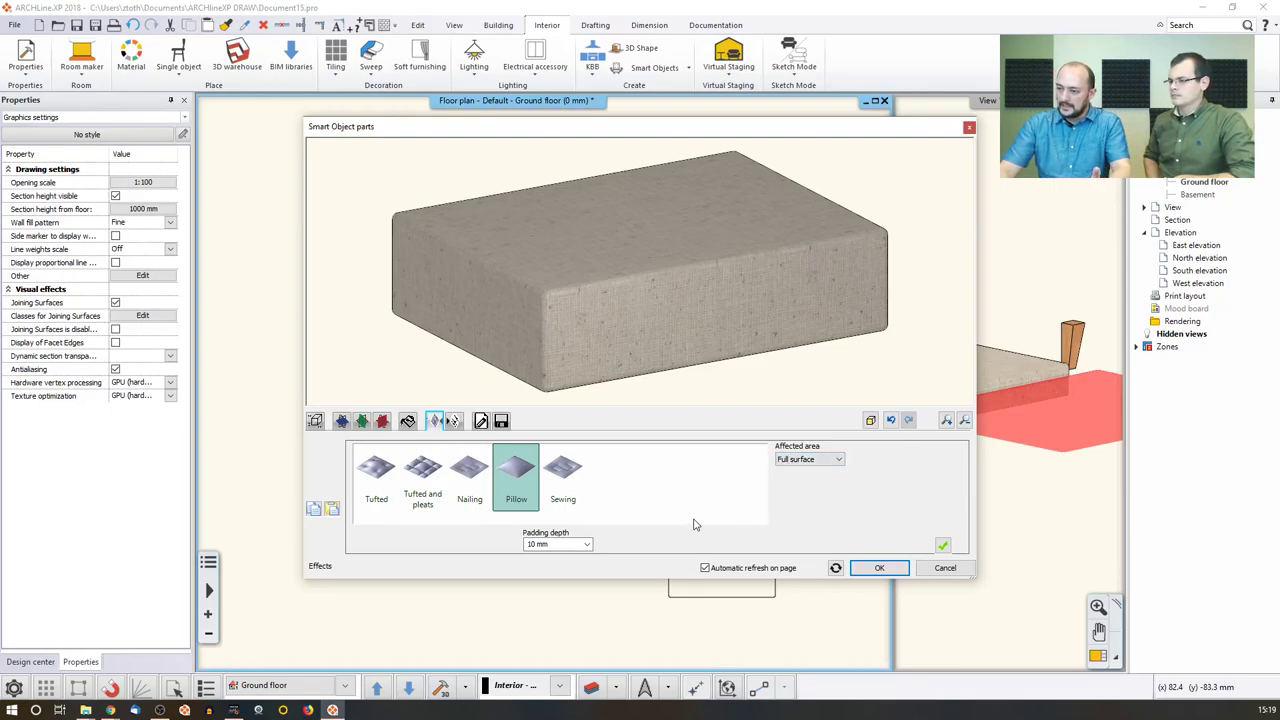
{"action": "left_click", "coordinate": [556, 545]}
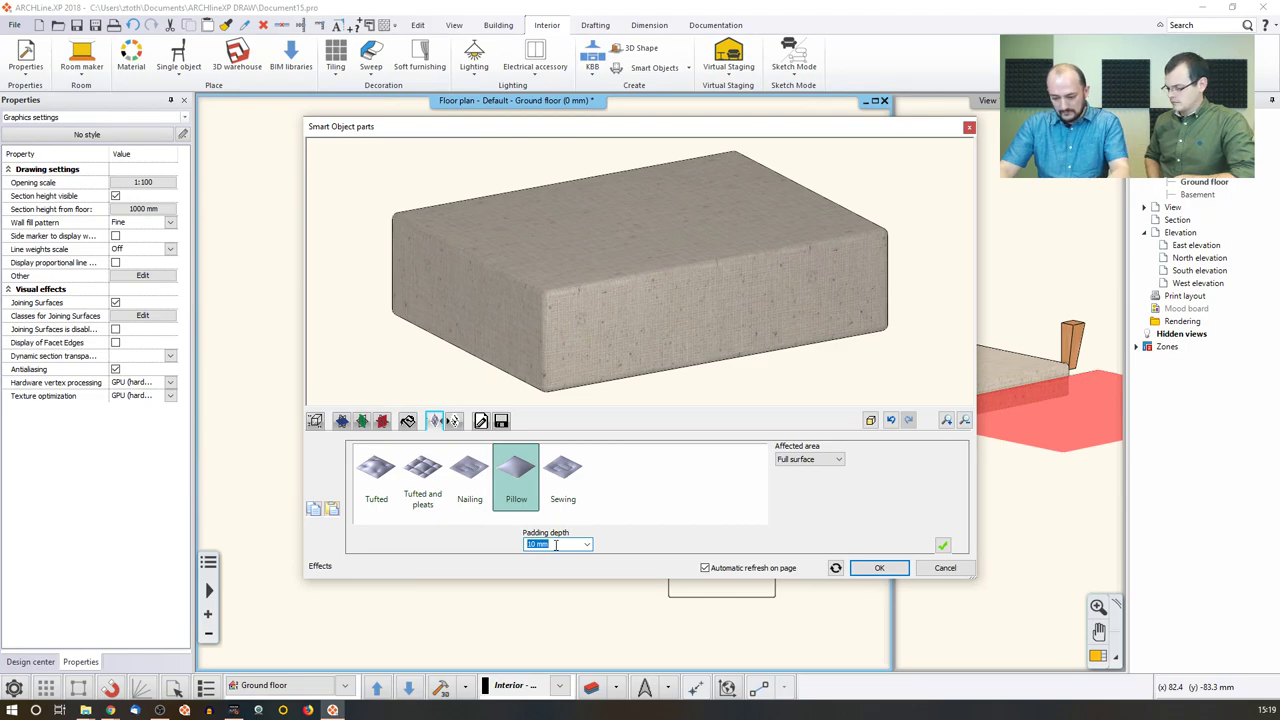
{"action": "type", "text": "100"}
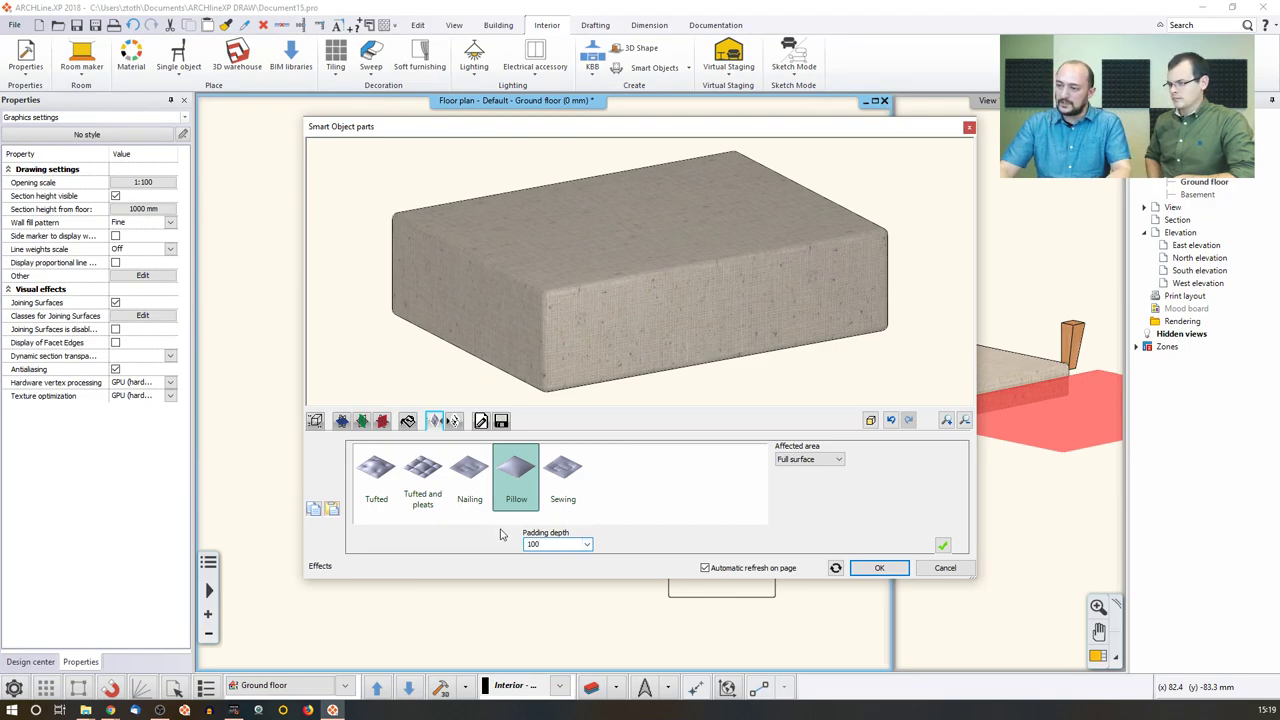
{"action": "left_click", "coordinate": [942, 545]}
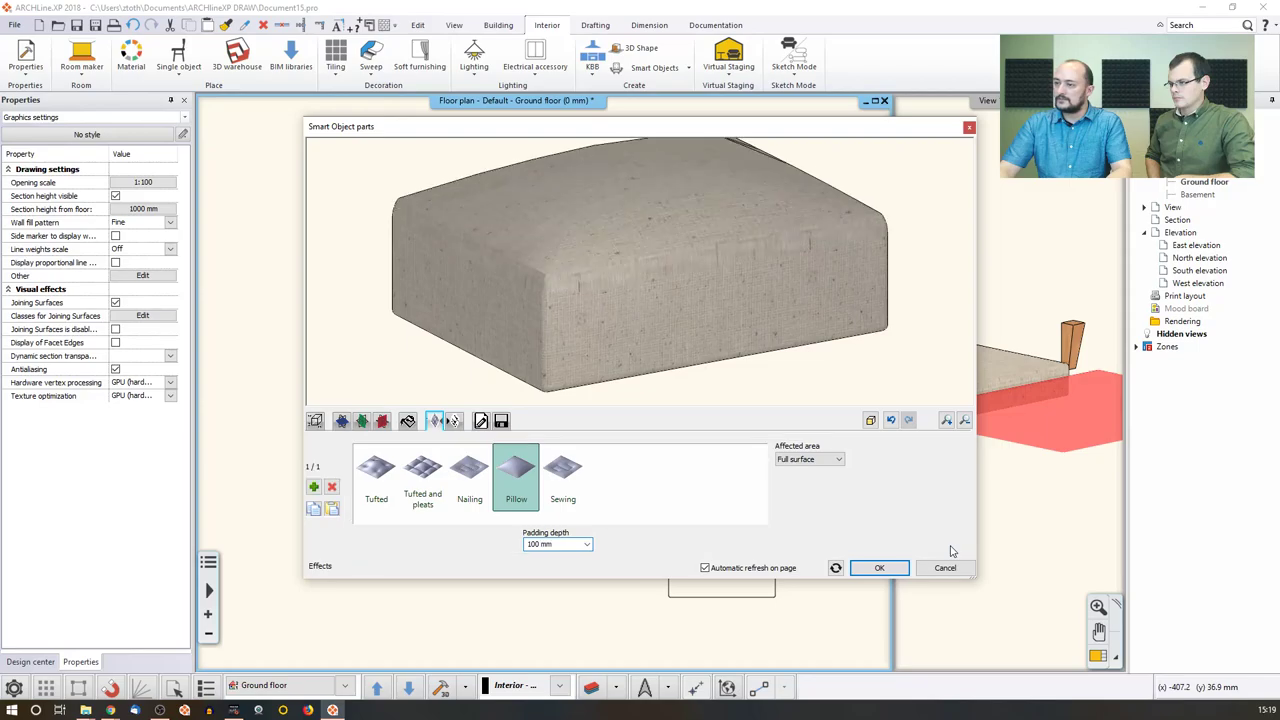
{"action": "left_click_drag", "start_coordinate": [787, 404], "coordinate": [758, 401]}
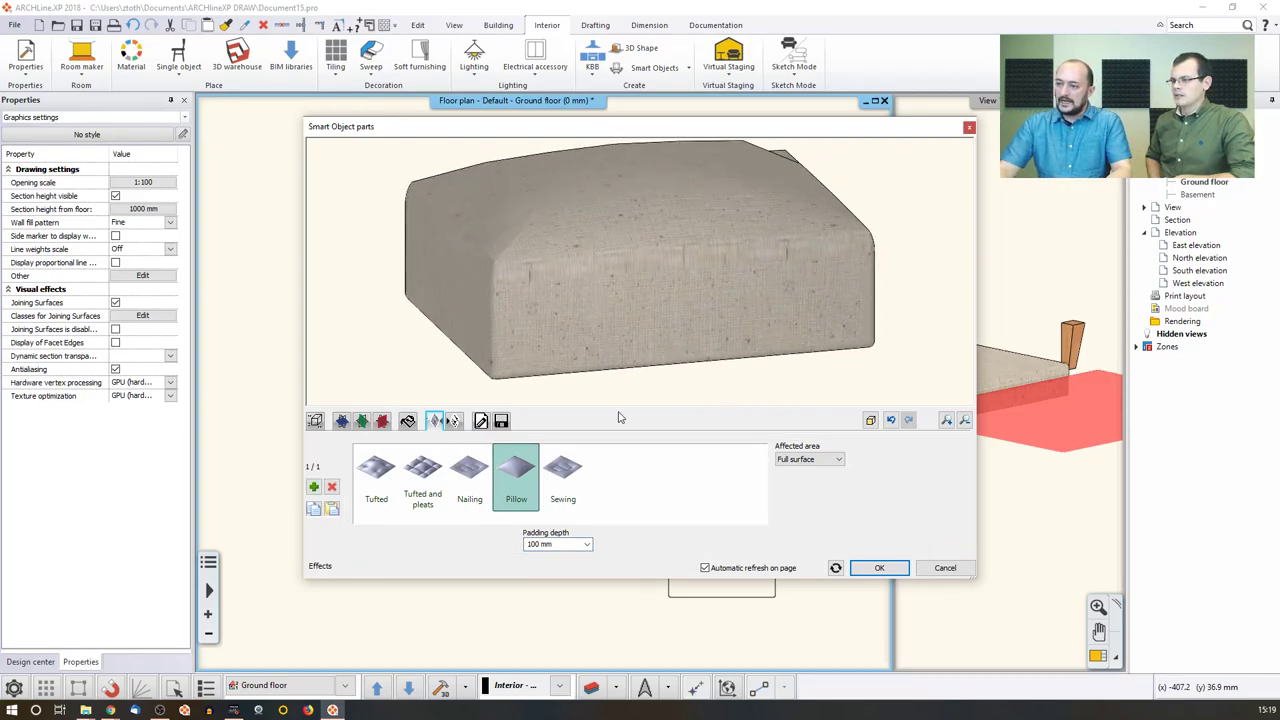
{"action": "left_click", "coordinate": [454, 422]}
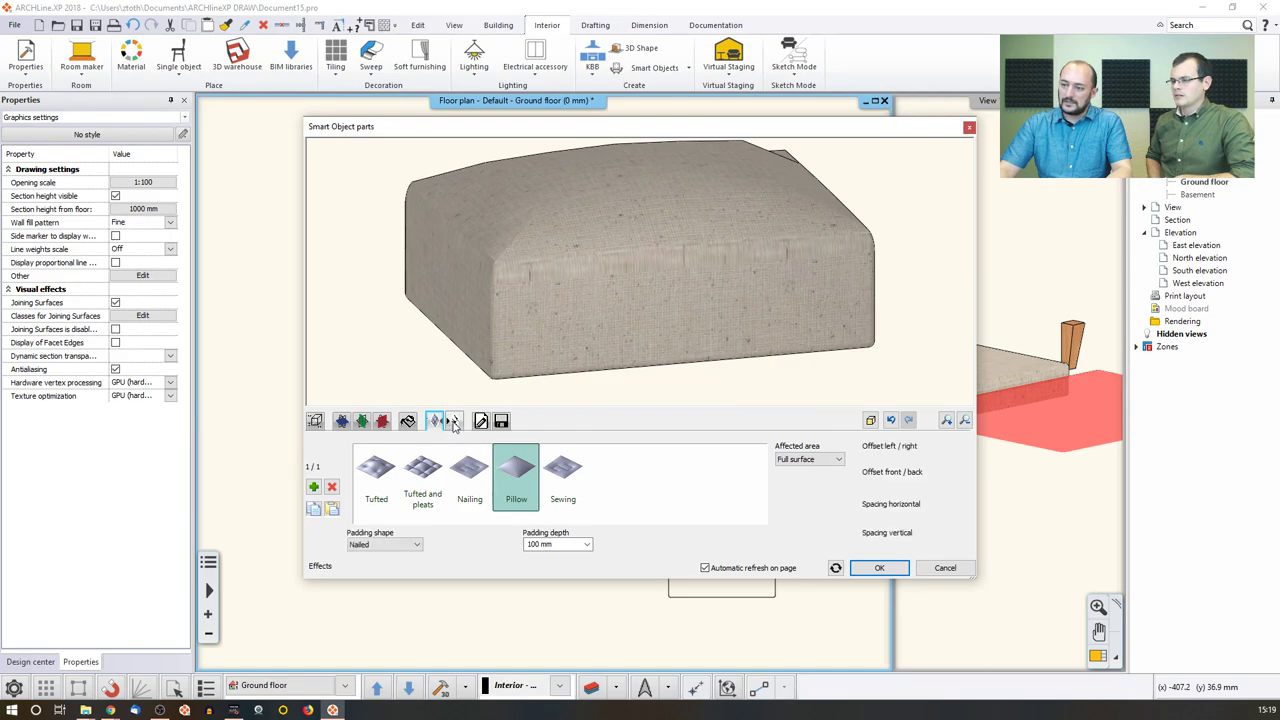
{"action": "left_click", "coordinate": [516, 476]}
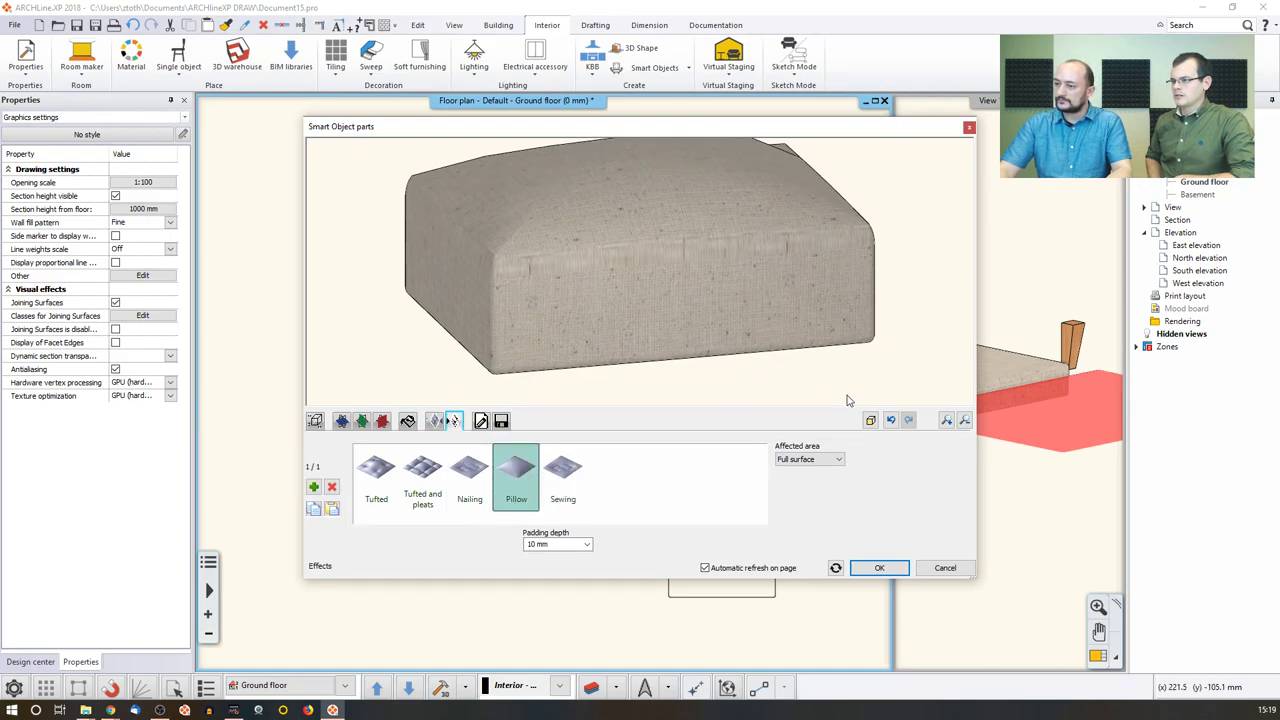
{"action": "left_click", "coordinate": [540, 544]}
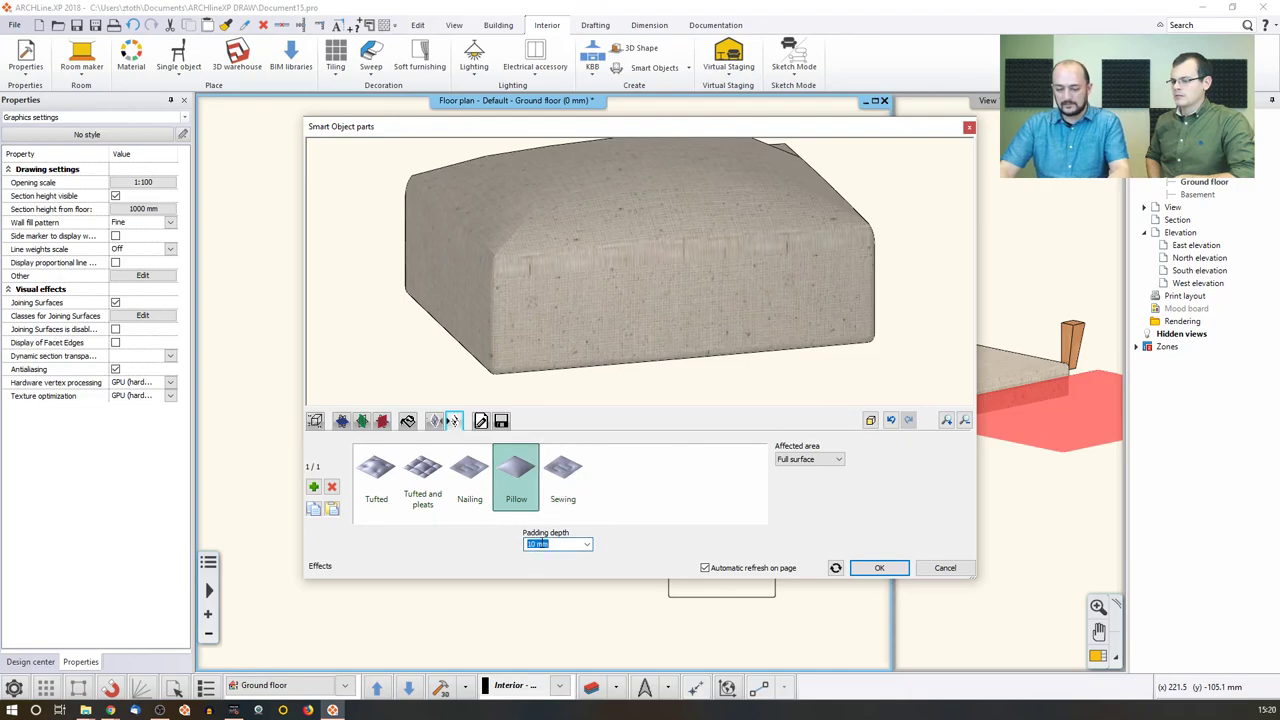
{"action": "type", "text": "100"}
{"action": "key", "text": "Return"}
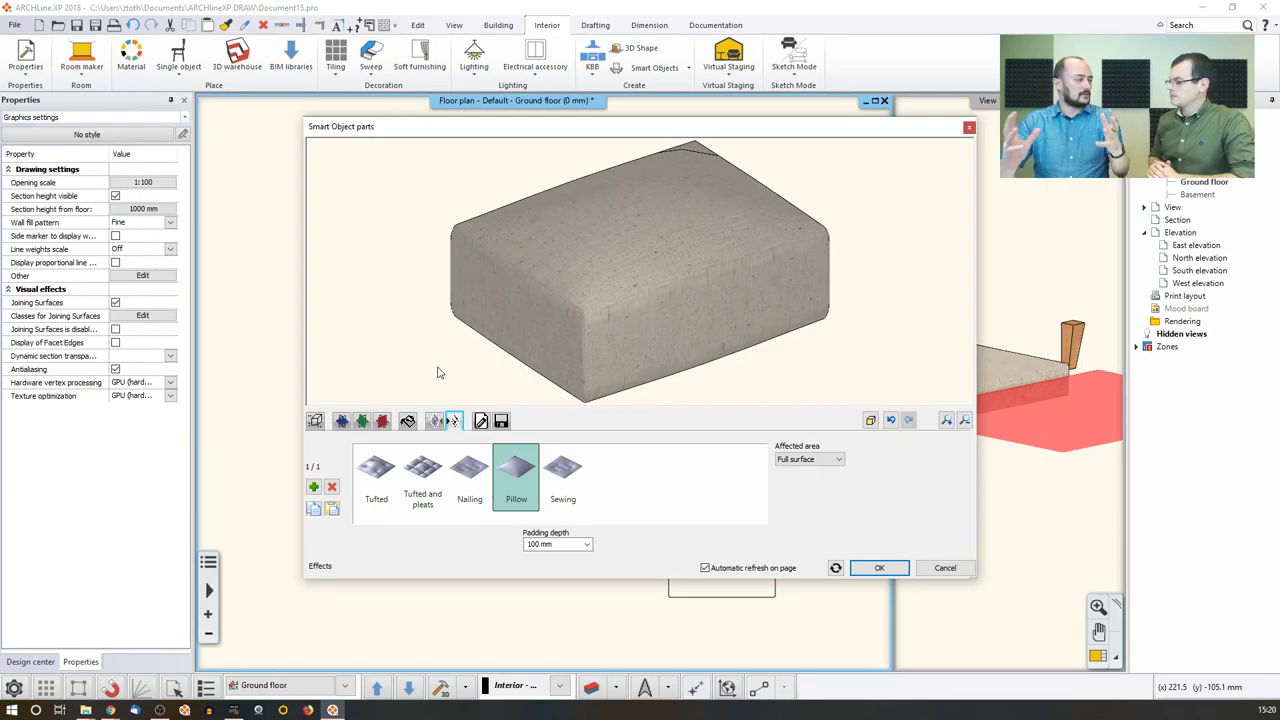
Step: Save the cushion to the library as a new item named Esmeralda Pillow
{"action": "left_click", "coordinate": [501, 421]}
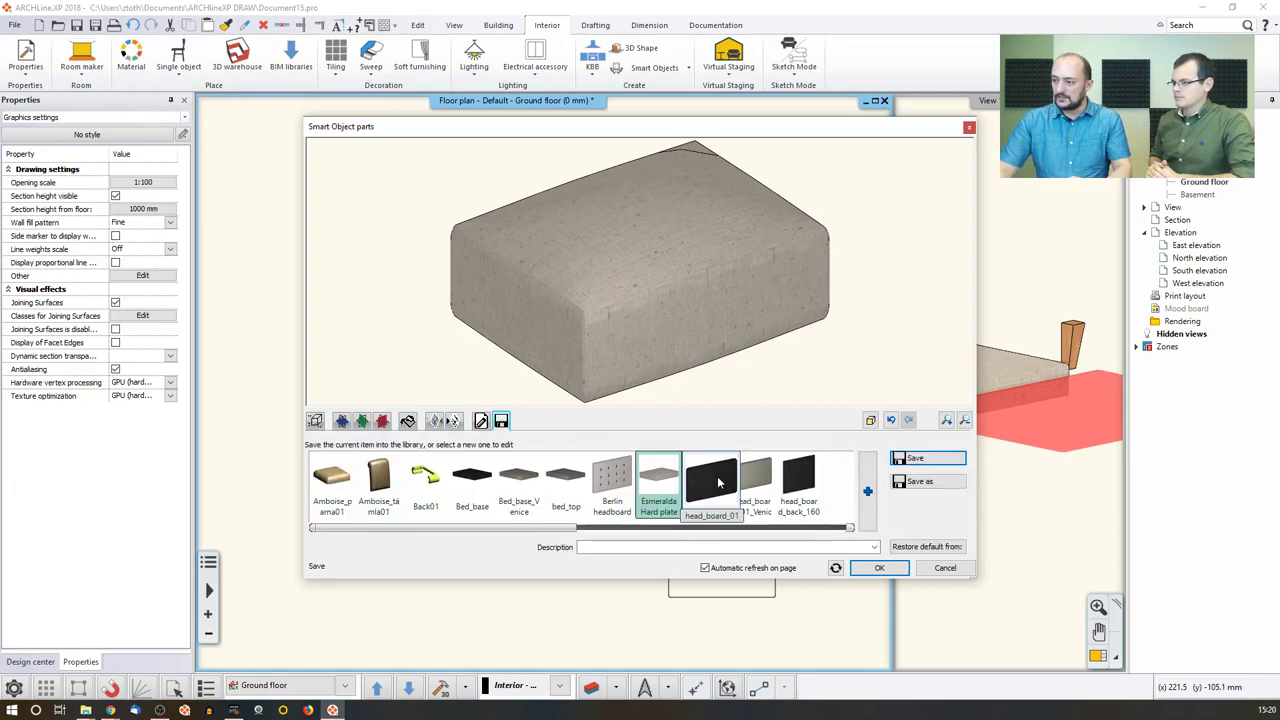
{"action": "left_click", "coordinate": [660, 490]}
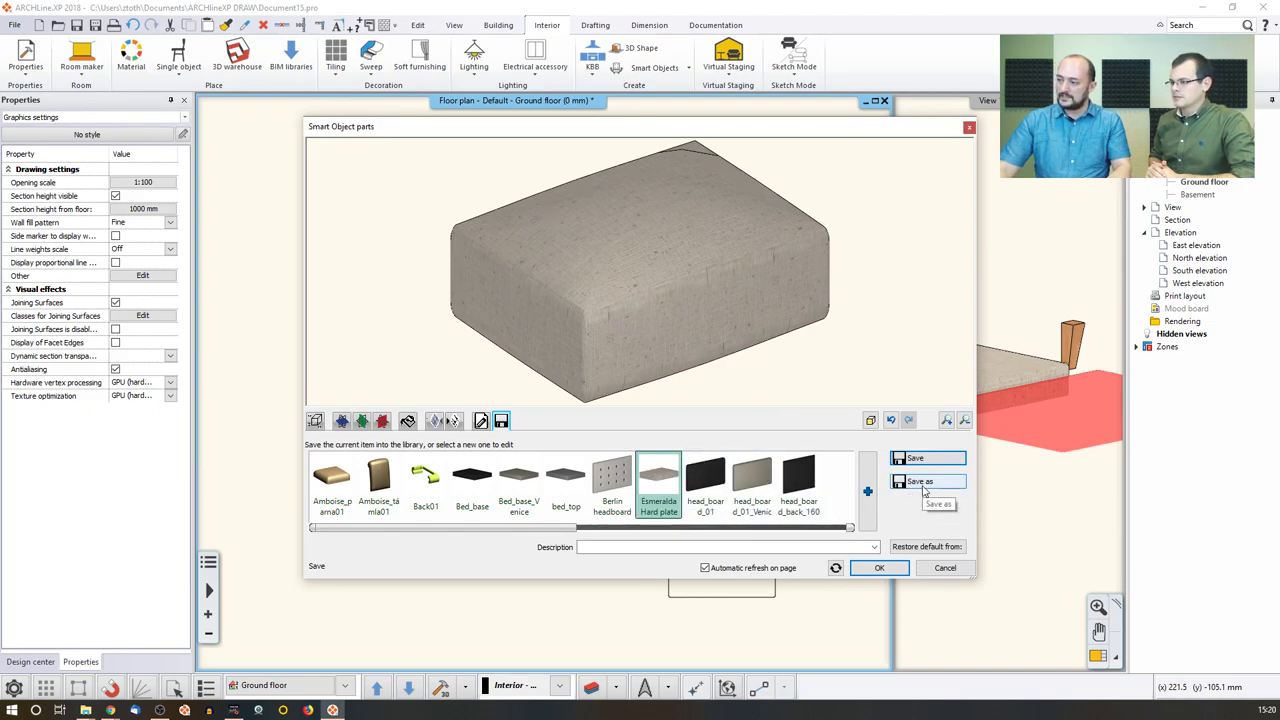
{"action": "left_click", "coordinate": [921, 486]}
{"action": "left_click", "coordinate": [567, 306]}
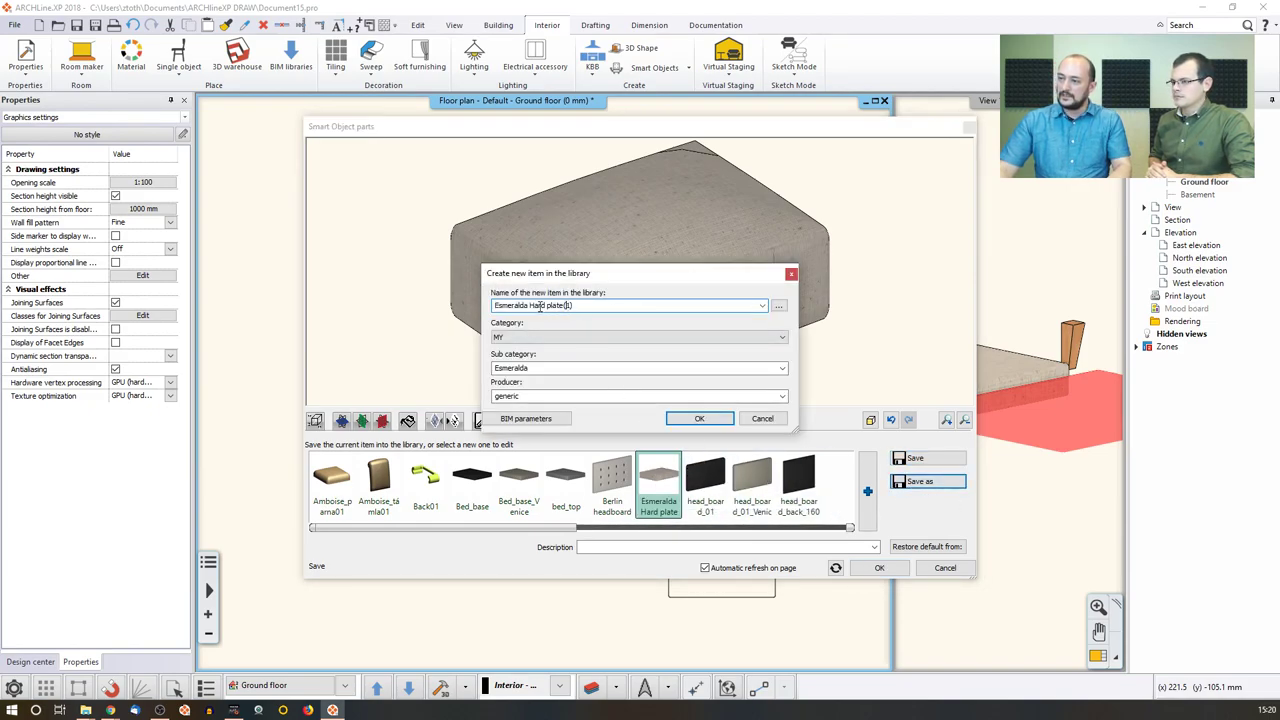
{"action": "left_click_drag", "start_coordinate": [530, 306], "coordinate": [626, 306]}
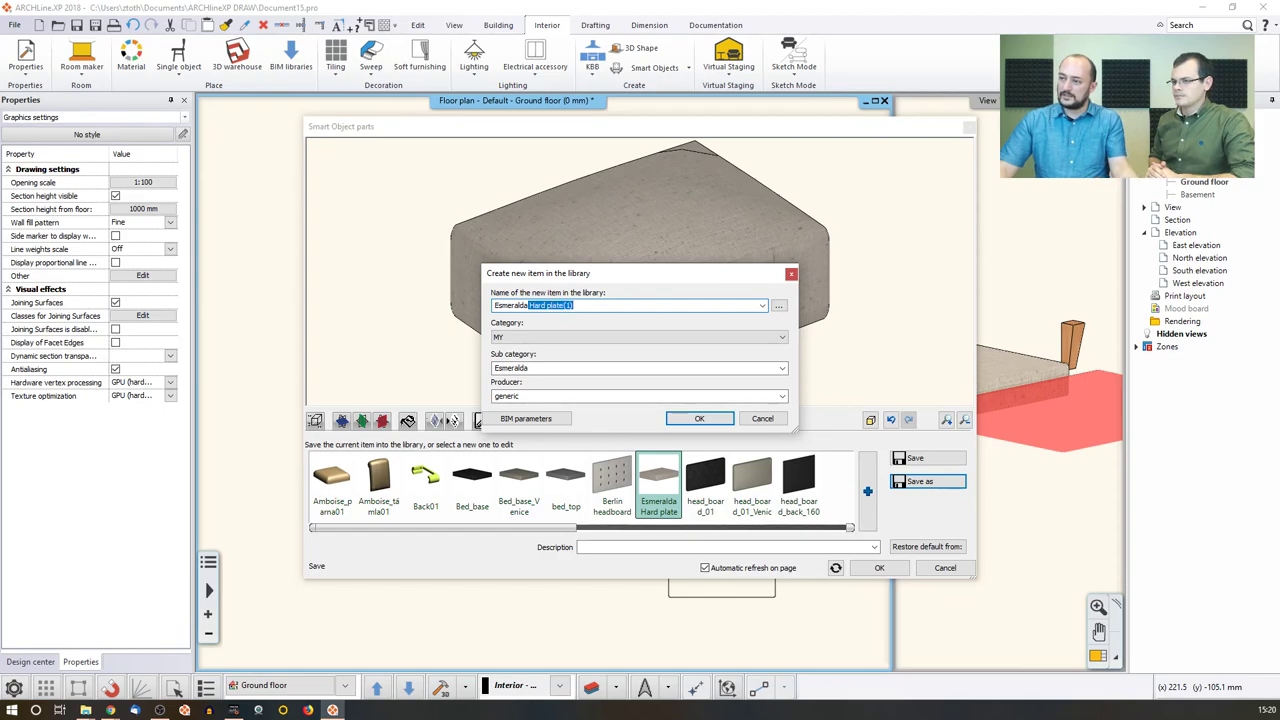
{"action": "key", "text": "BackSpace"}
{"action": "type", "text": "Pillow"}
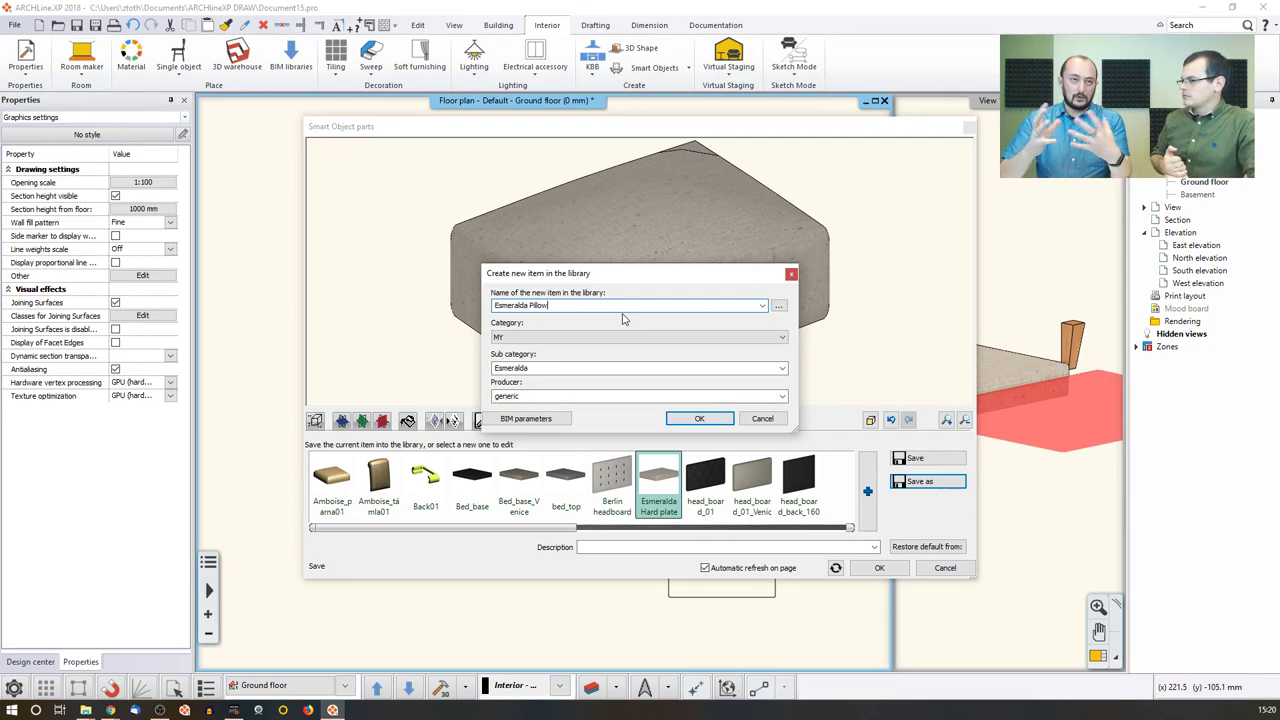
{"action": "left_click", "coordinate": [699, 418]}
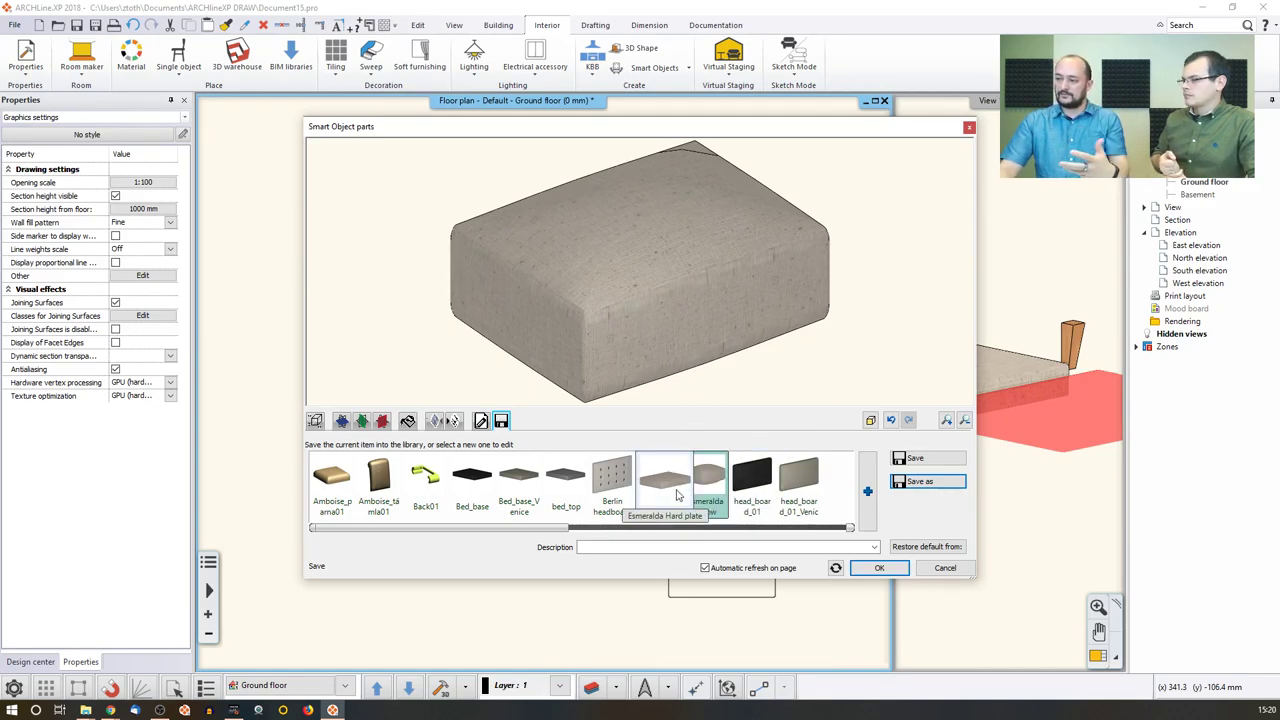
Step: Keep the part changes and bring up the Smart Objects creation menu from the floor plan
{"action": "left_click", "coordinate": [879, 567]}
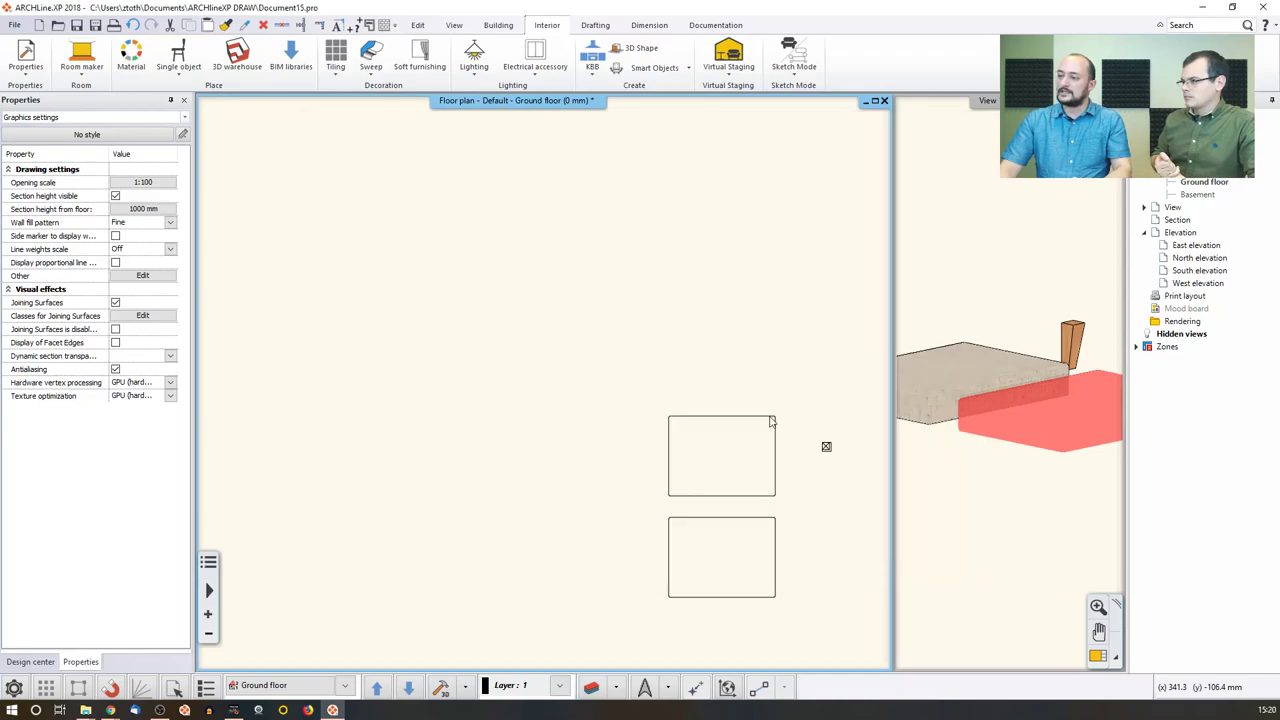
{"action": "left_click", "coordinate": [969, 408]}
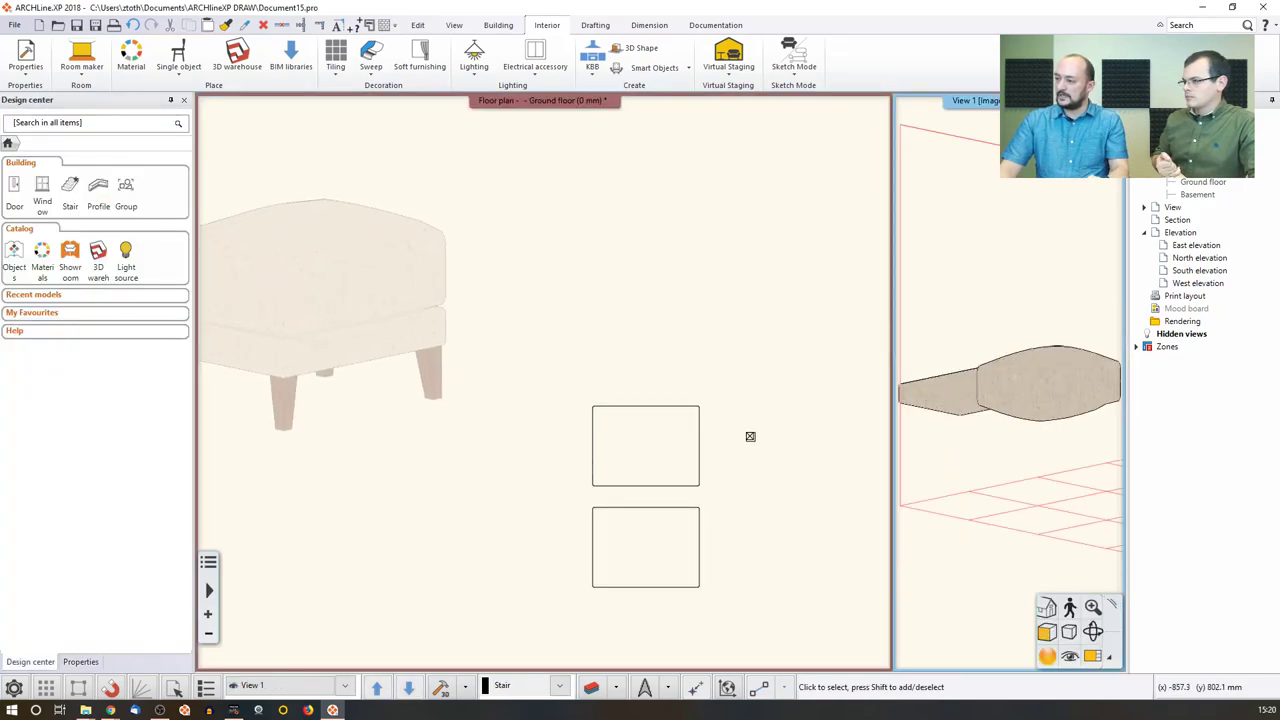
{"action": "left_click", "coordinate": [672, 428]}
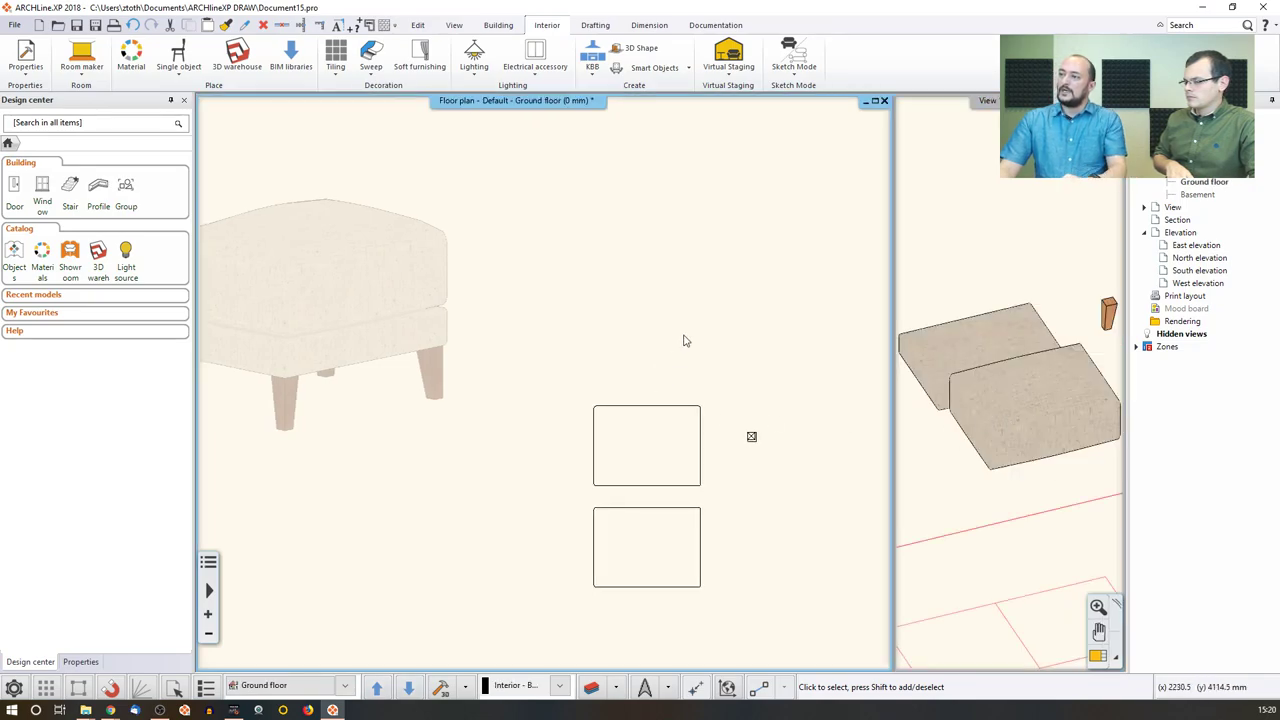
{"action": "left_click", "coordinate": [688, 68]}
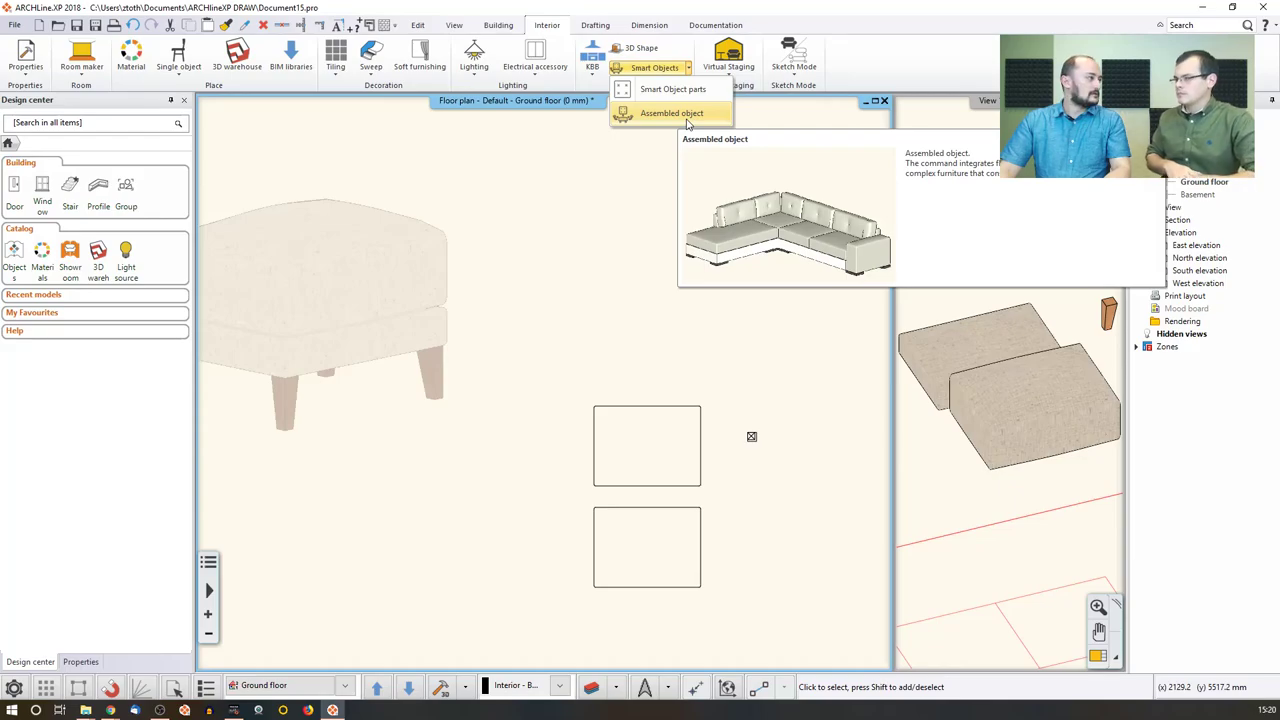
Step: Start an Assembled object and reposition its assembly dialog so the parts strip shows
{"action": "left_click", "coordinate": [688, 114]}
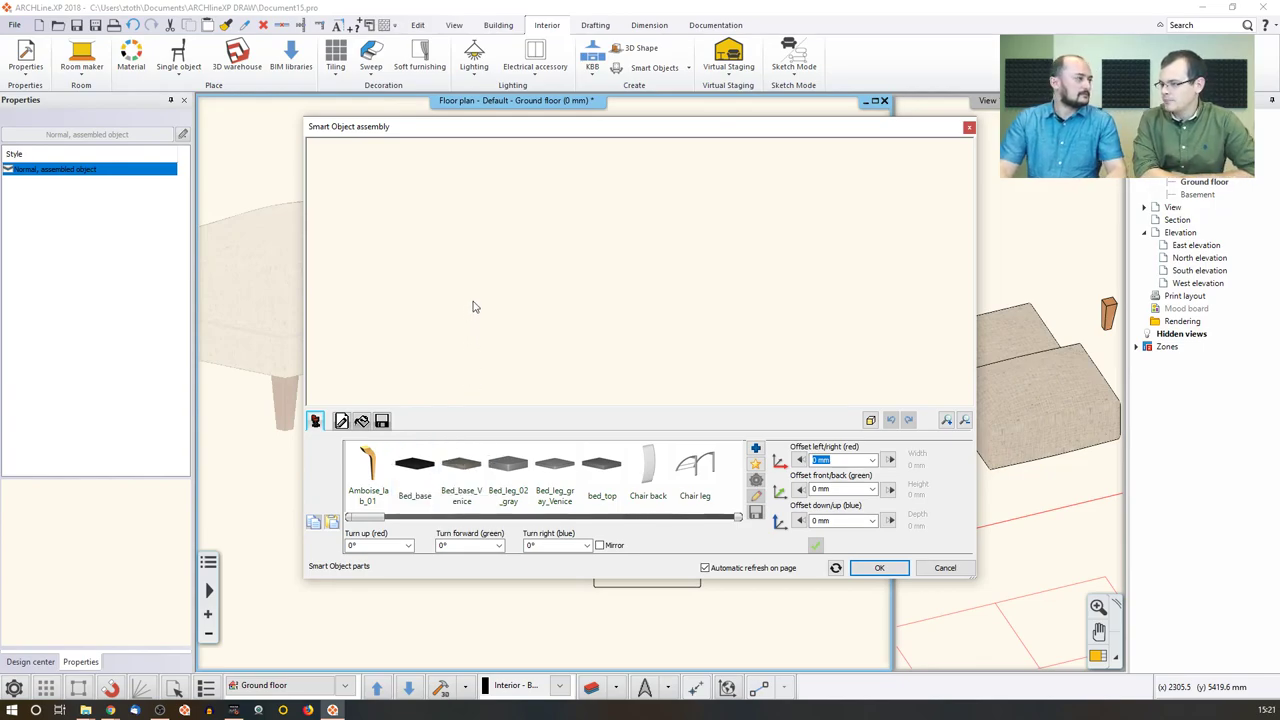
{"action": "left_click_drag", "start_coordinate": [559, 136], "coordinate": [611, 506]}
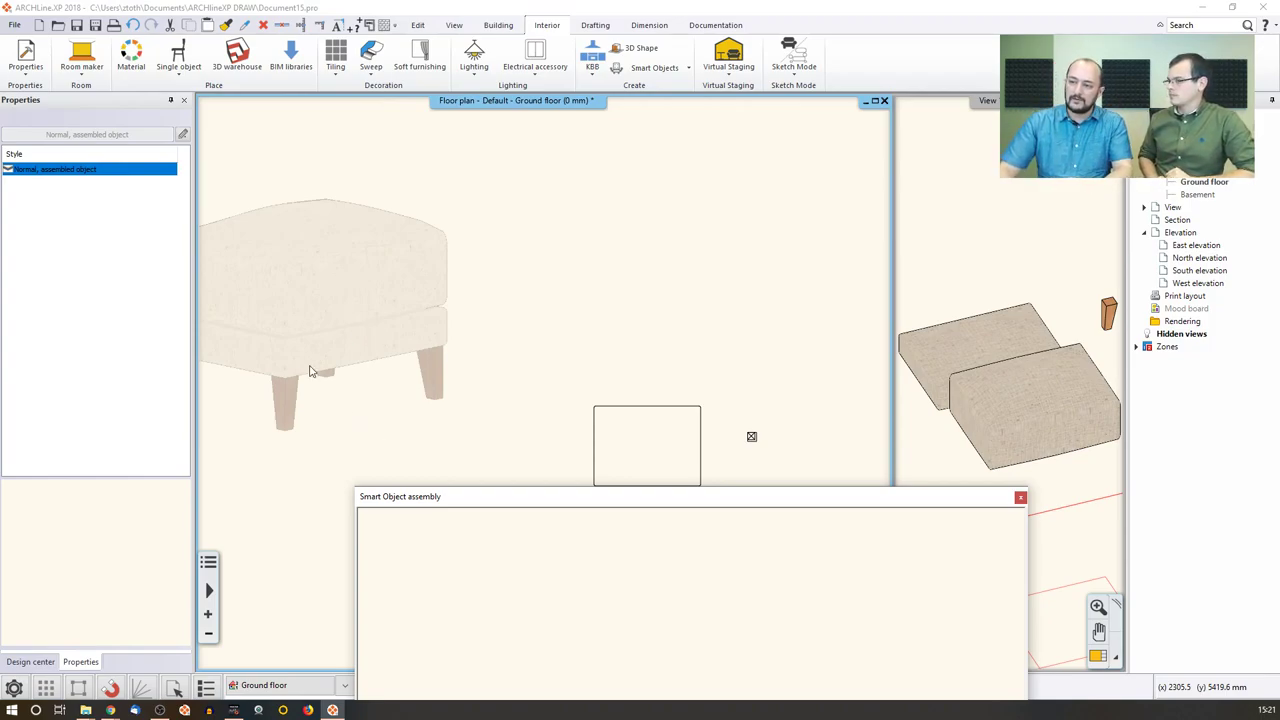
{"action": "left_click_drag", "start_coordinate": [603, 506], "coordinate": [528, 202]}
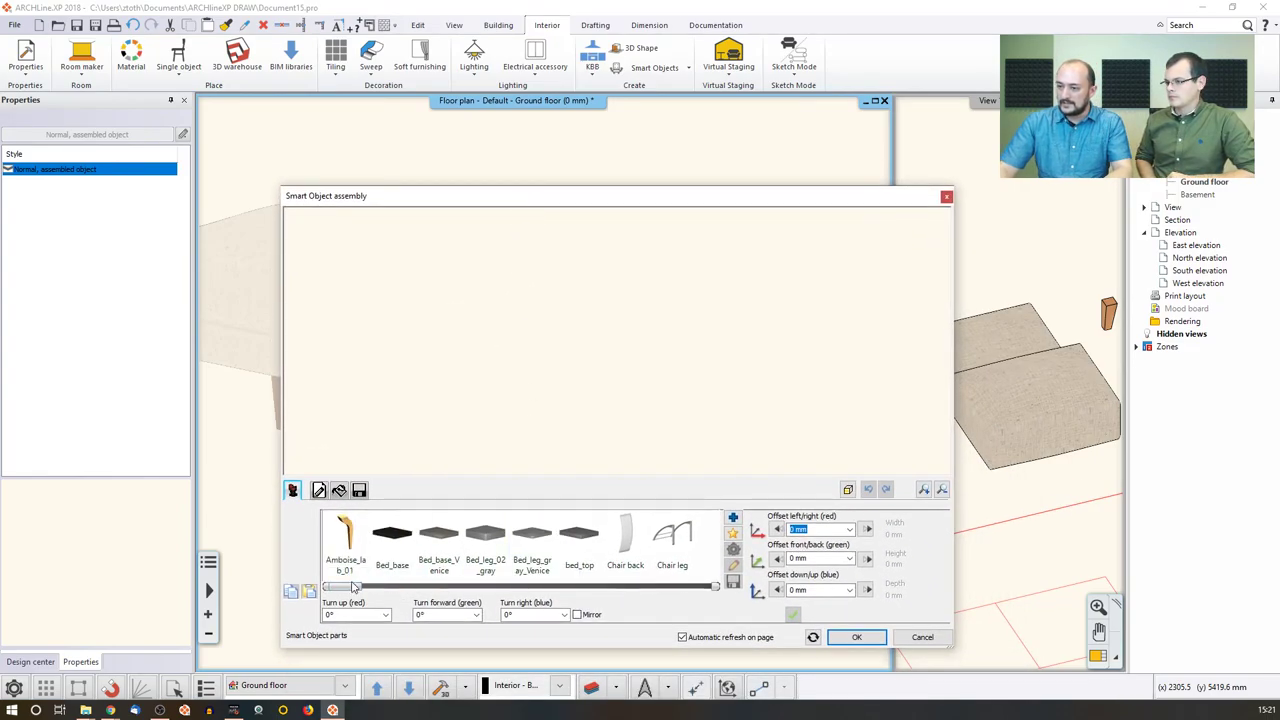
{"action": "left_click_drag", "start_coordinate": [351, 590], "coordinate": [399, 587]}
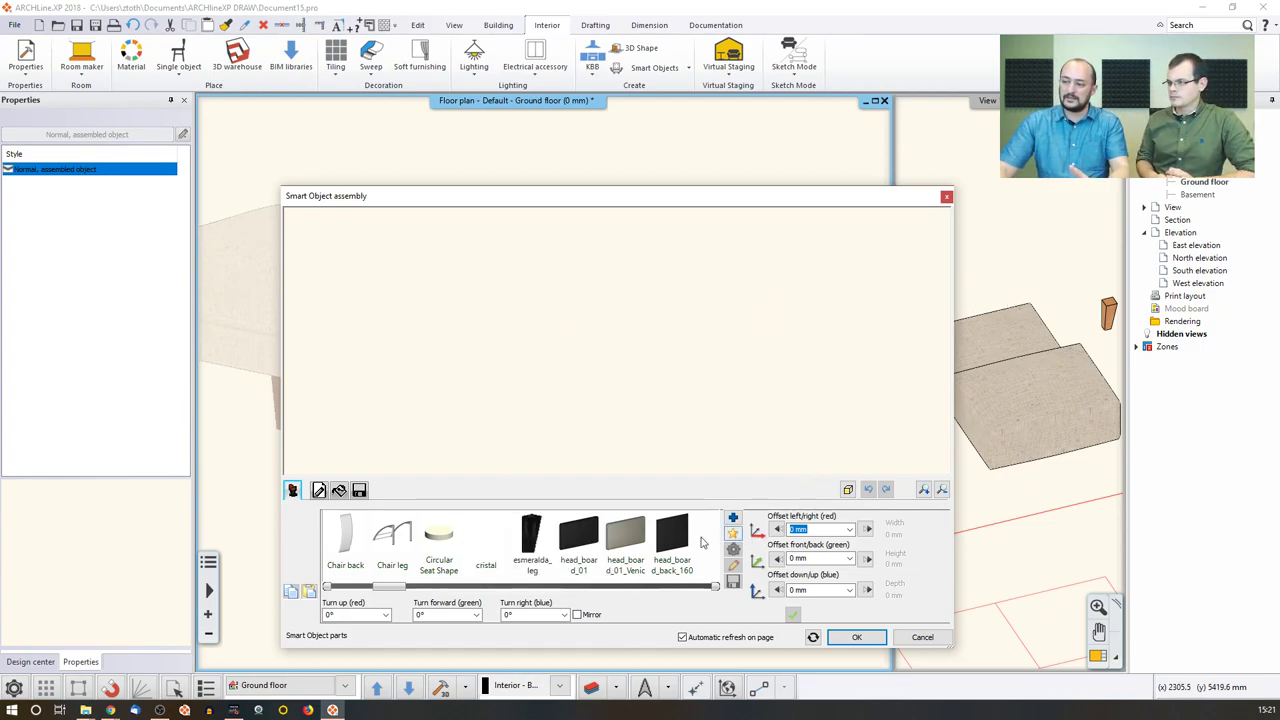
Step: Search the Objects library for 'esmeralda' and add the Esmeralda Hard plate
{"action": "left_click", "coordinate": [733, 517]}
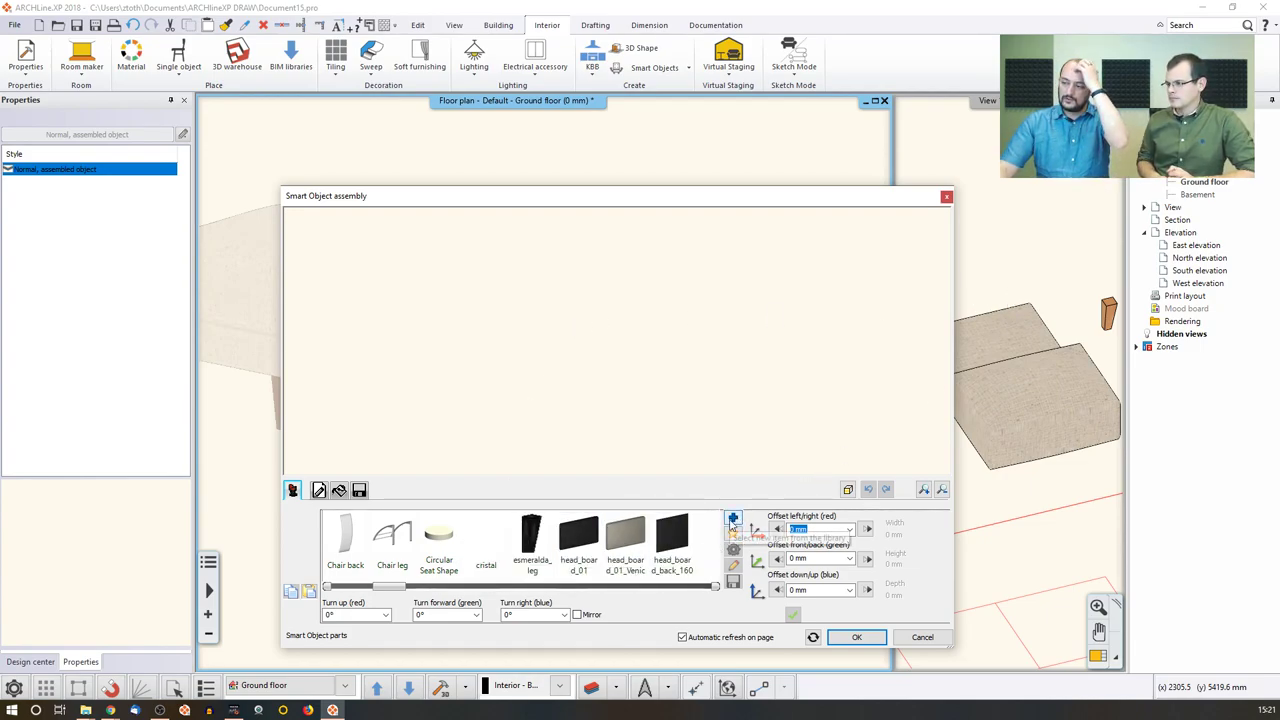
{"action": "left_click", "coordinate": [775, 536]}
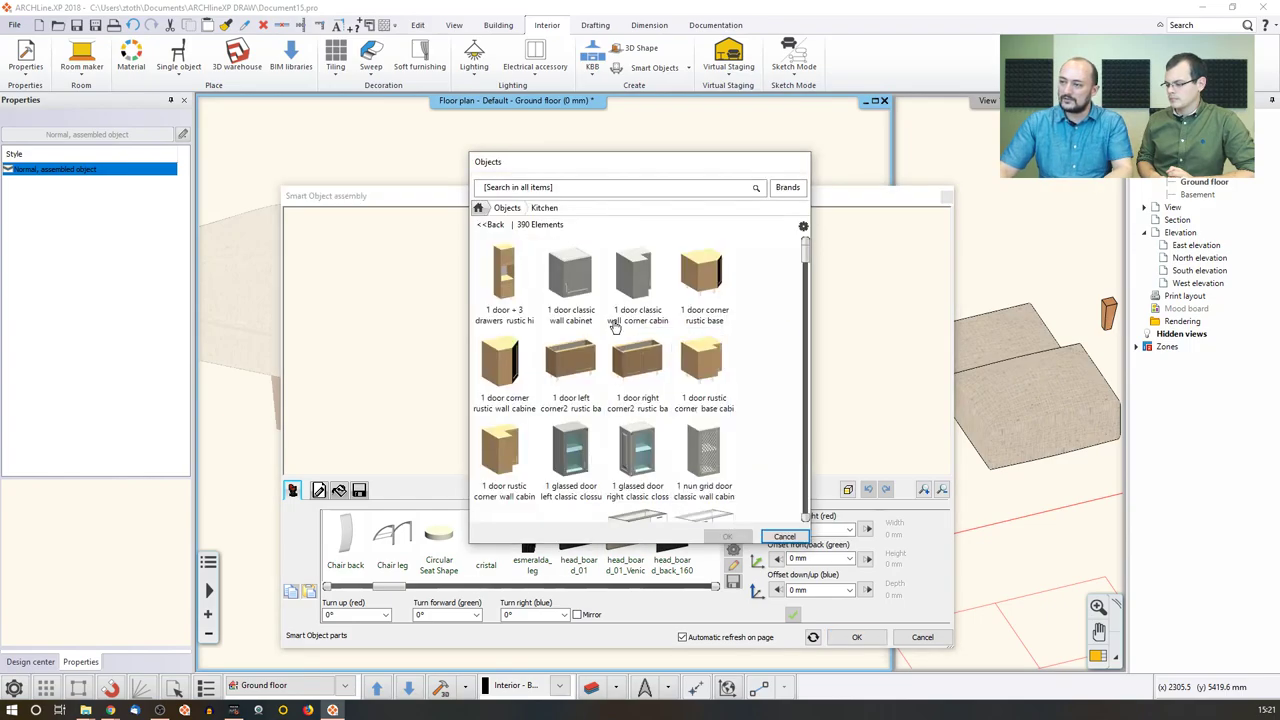
{"action": "left_click", "coordinate": [505, 207]}
{"action": "left_click", "coordinate": [519, 190]}
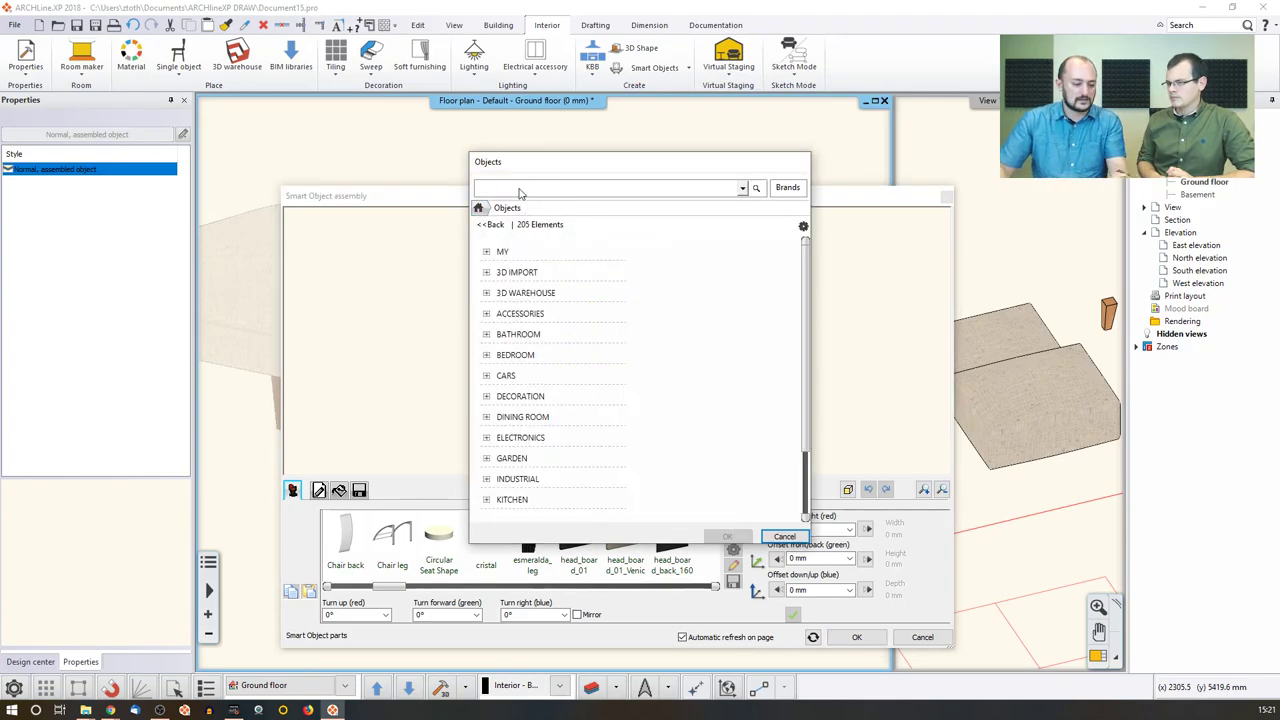
{"action": "type", "text": "esmeralda"}
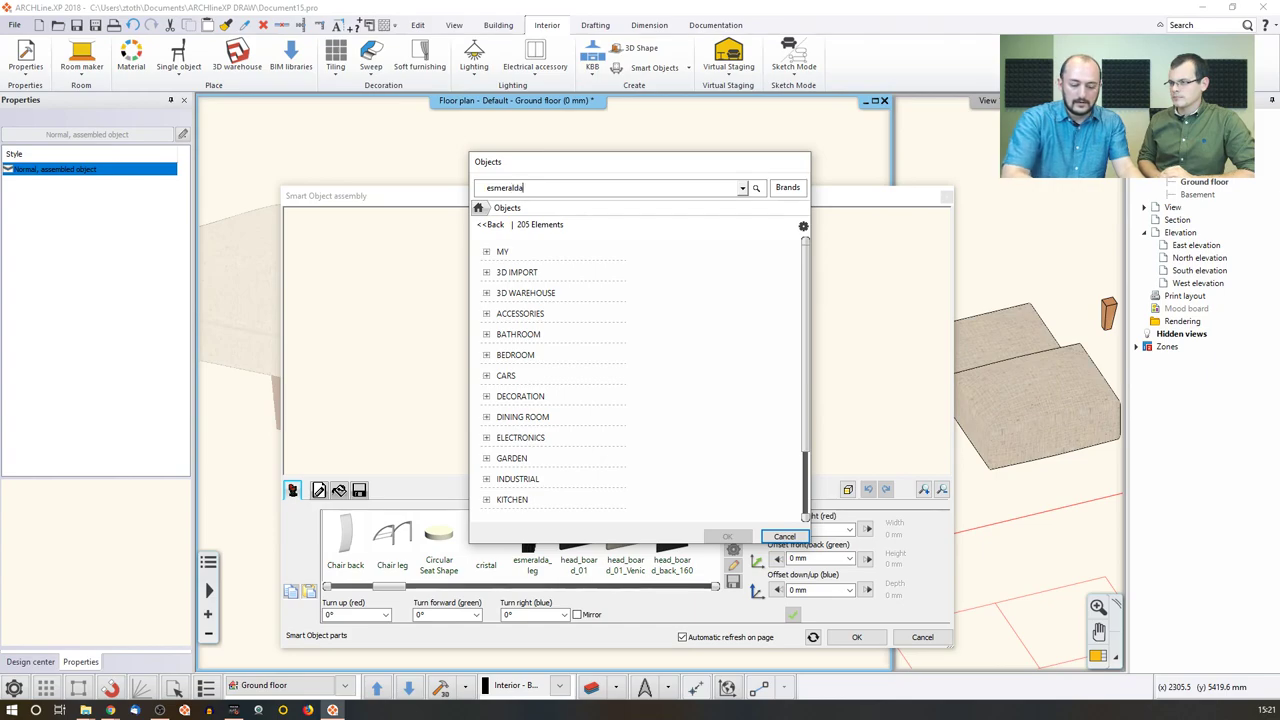
{"action": "key", "text": "Return"}
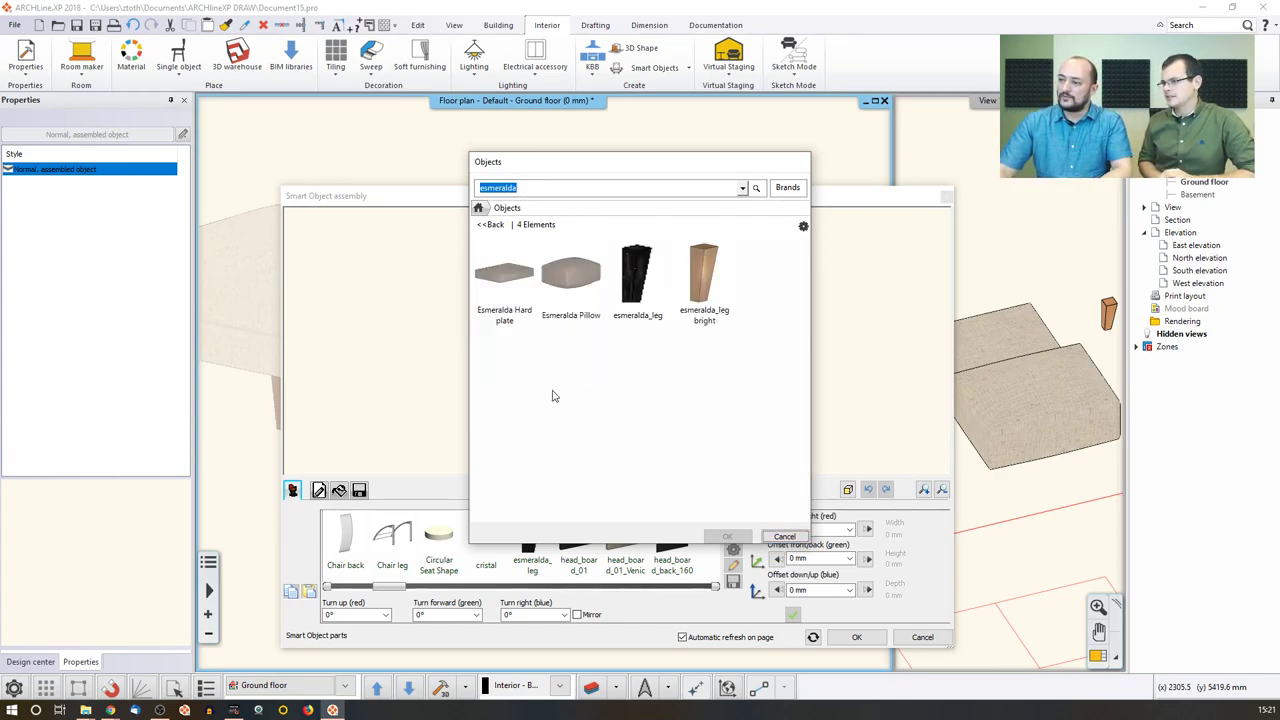
{"action": "left_click", "coordinate": [513, 296]}
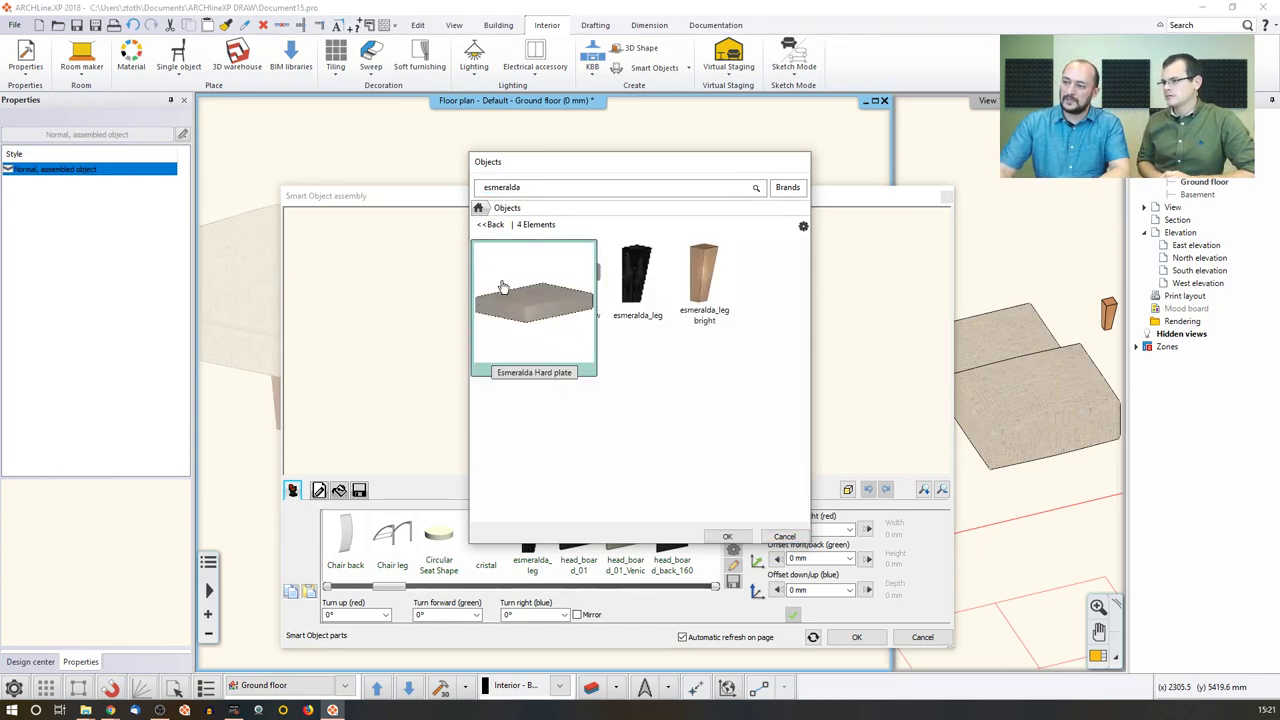
{"action": "left_click", "coordinate": [727, 536]}
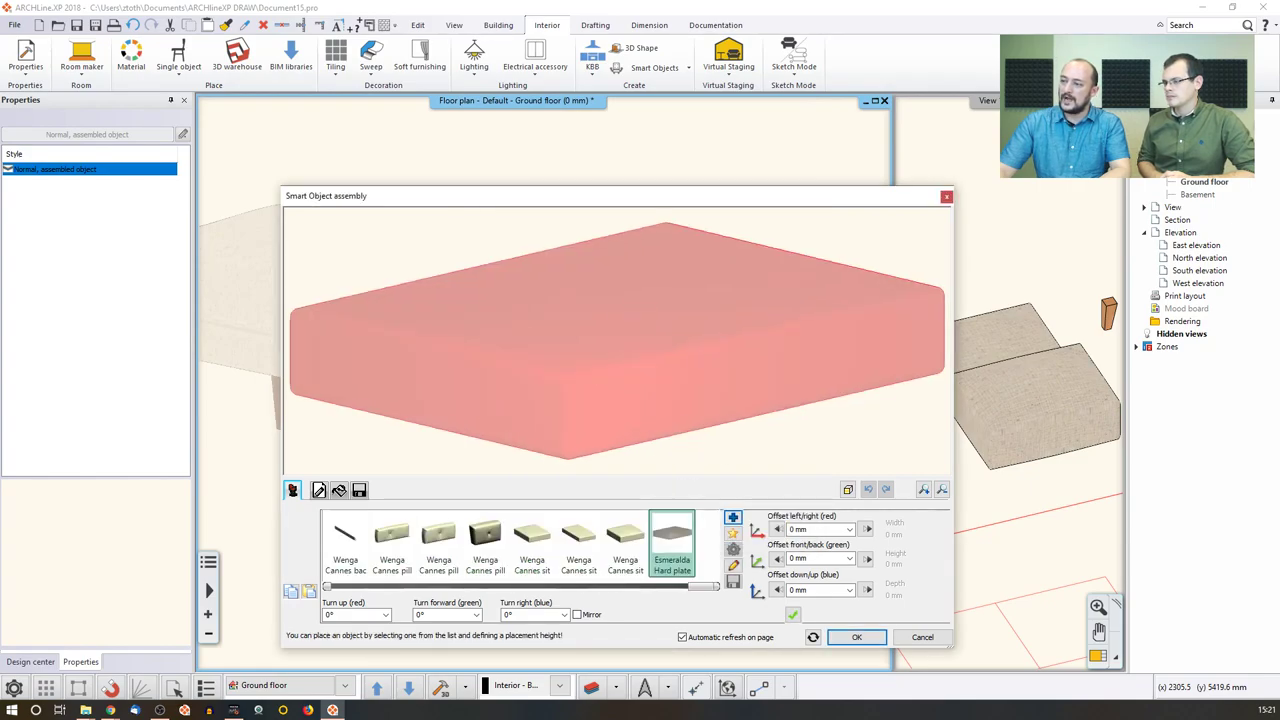
Step: Fix the hard plate as the first assembly part and view it from the front
{"action": "scroll", "coordinate": [716, 446], "scroll_direction": "down", "scroll_amount": 2}
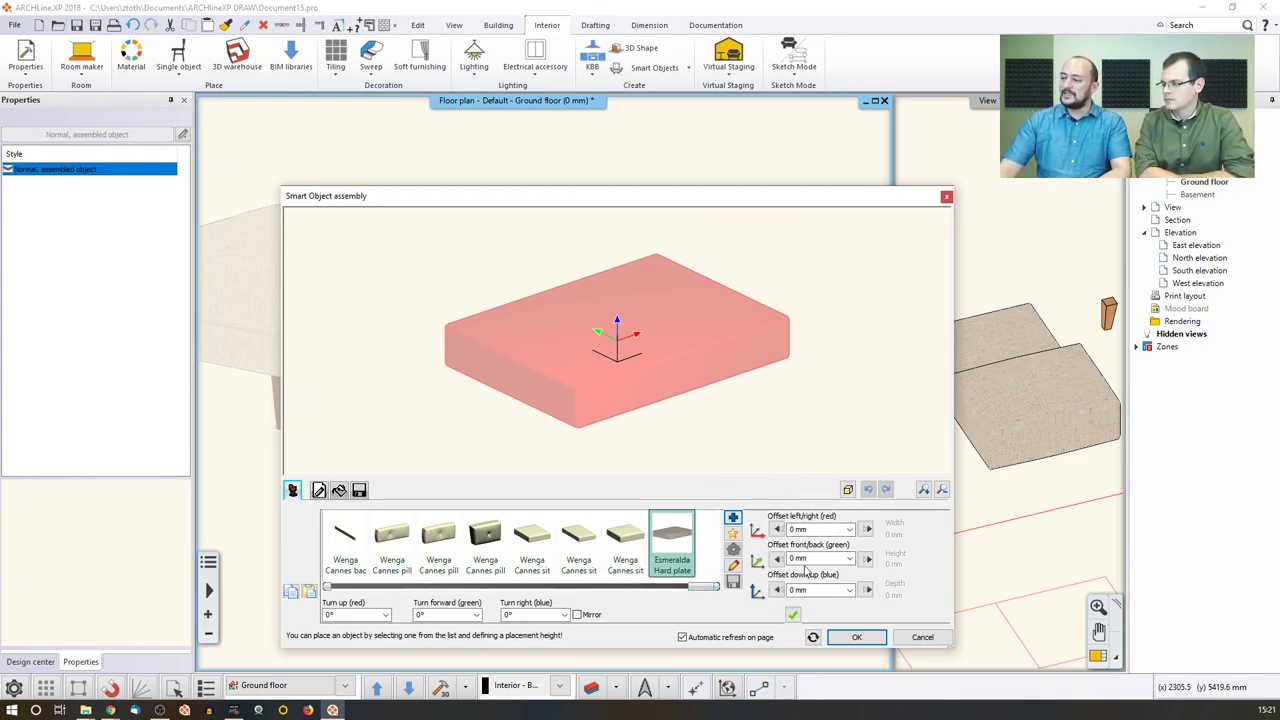
{"action": "left_click", "coordinate": [794, 616]}
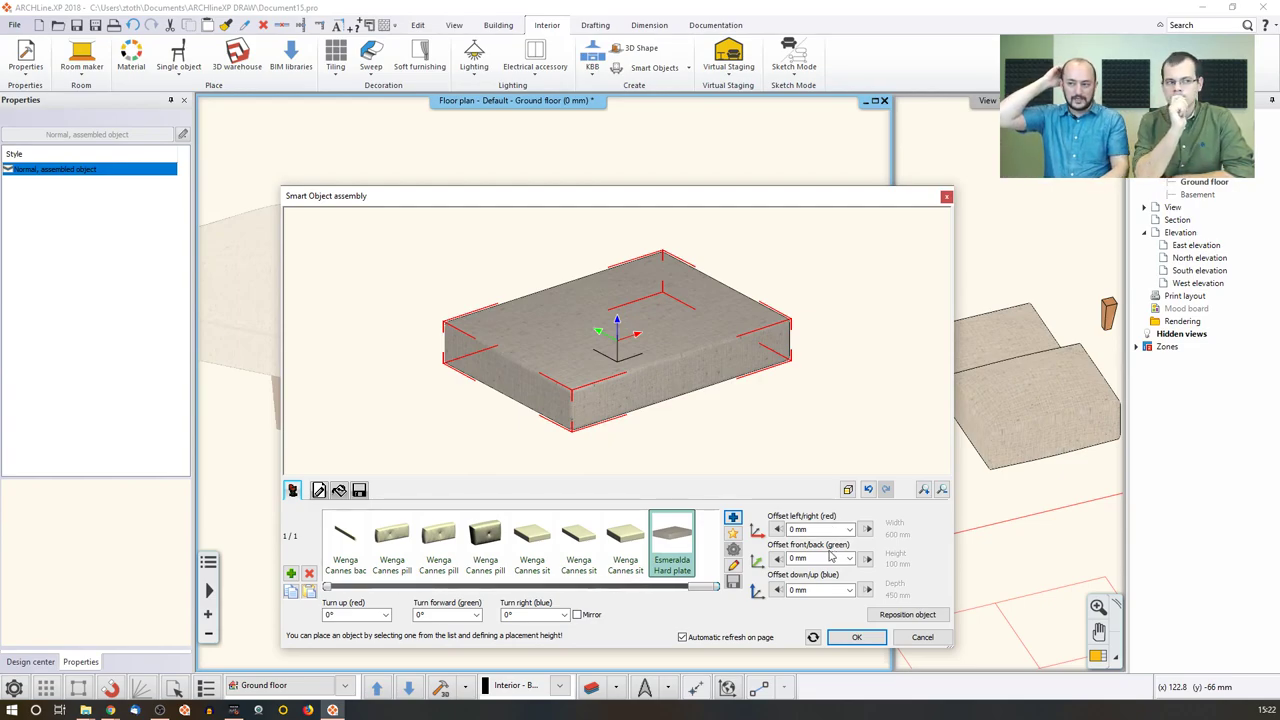
{"action": "left_click", "coordinate": [797, 471]}
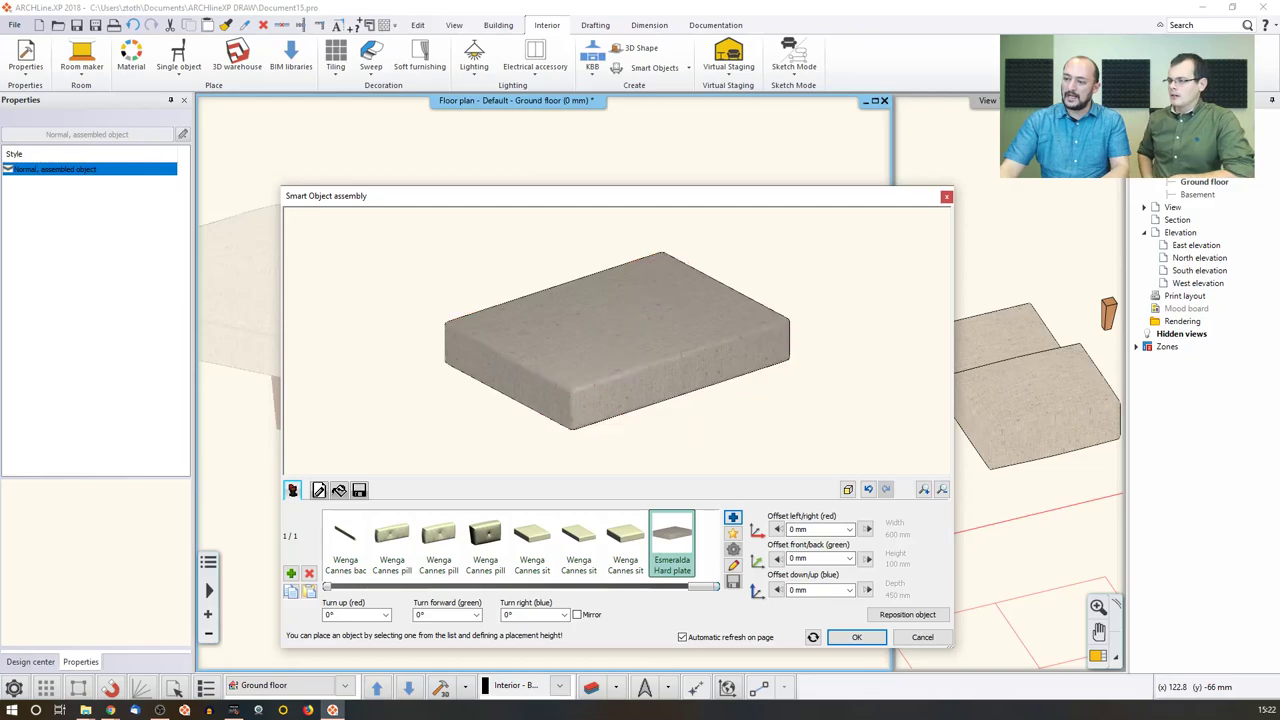
{"action": "left_click", "coordinate": [697, 386]}
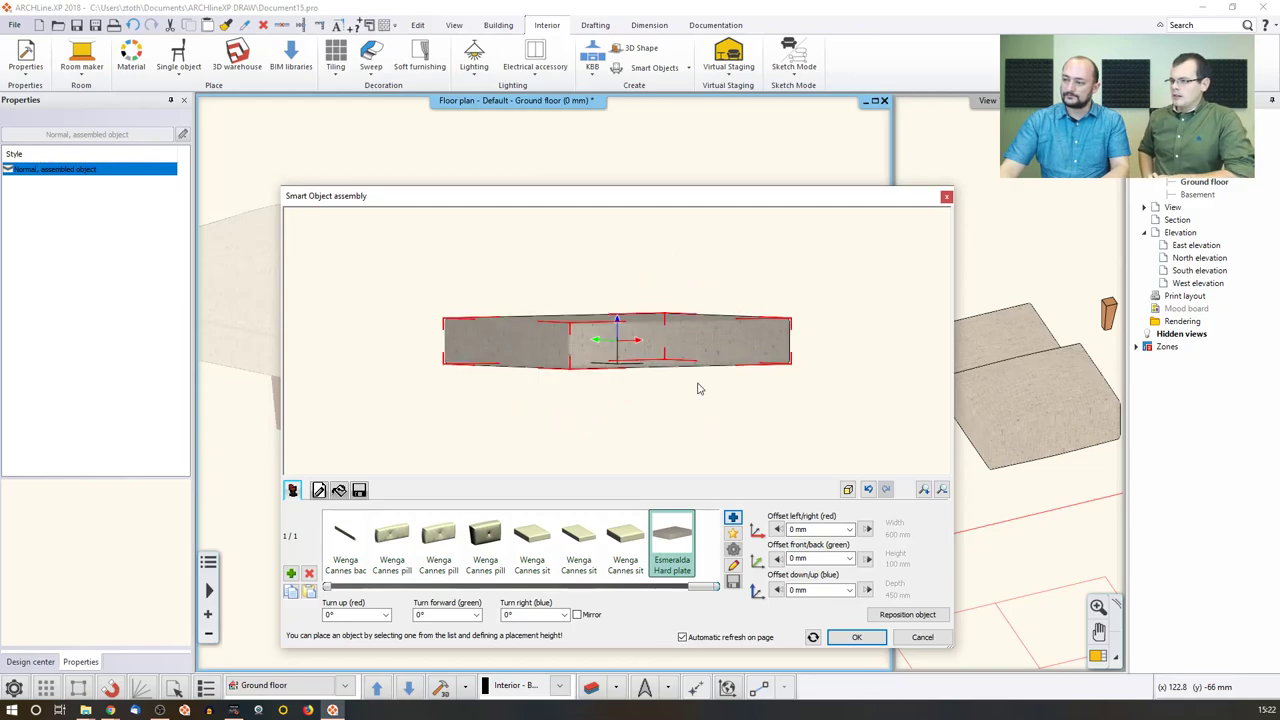
Step: Create a new part and add esmeralda_leg bright from an 'esmeralda' library search
{"action": "left_click", "coordinate": [291, 574]}
{"action": "left_click", "coordinate": [638, 384]}
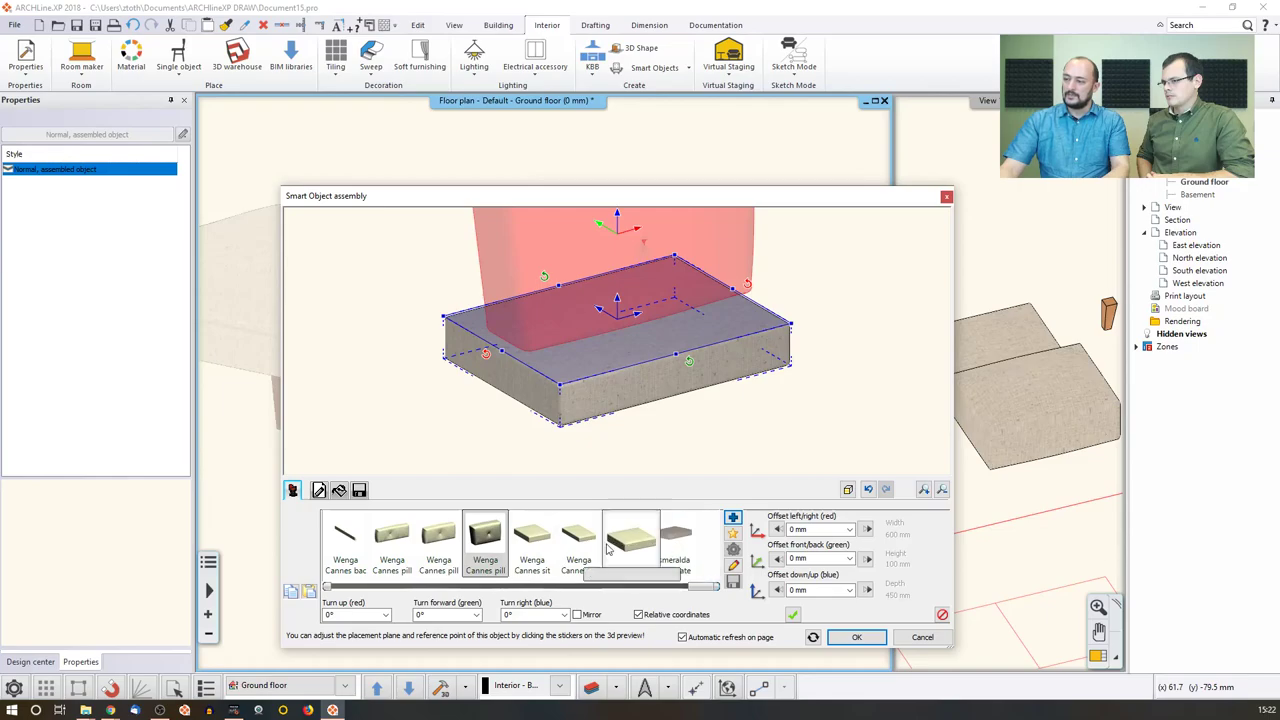
{"action": "left_click", "coordinate": [731, 519]}
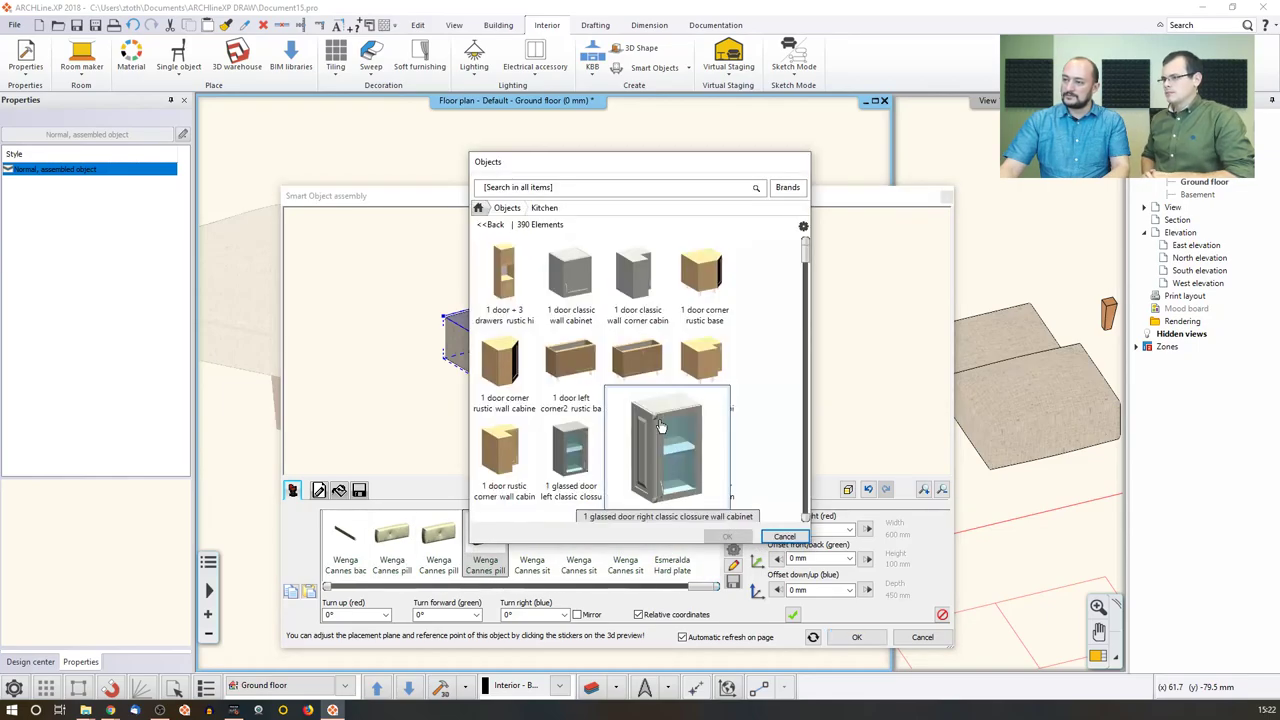
{"action": "left_click", "coordinate": [486, 210]}
{"action": "left_click", "coordinate": [519, 190]}
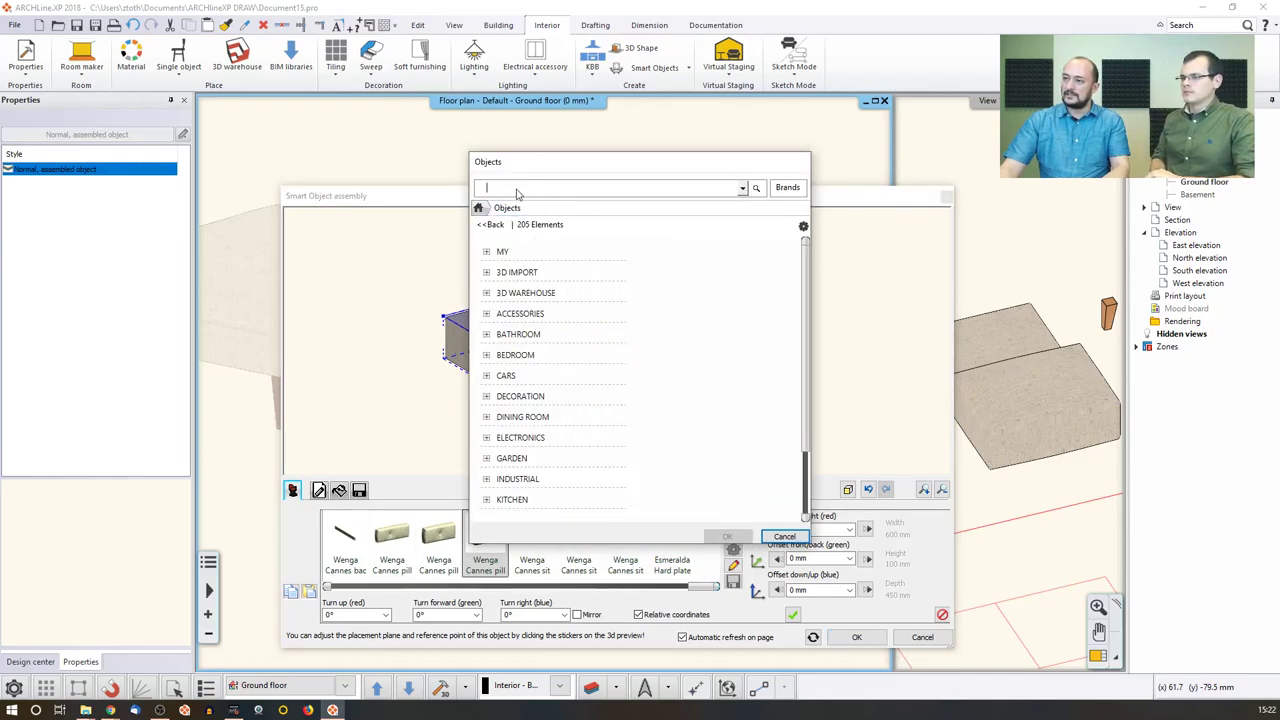
{"action": "type", "text": "esmeralda"}
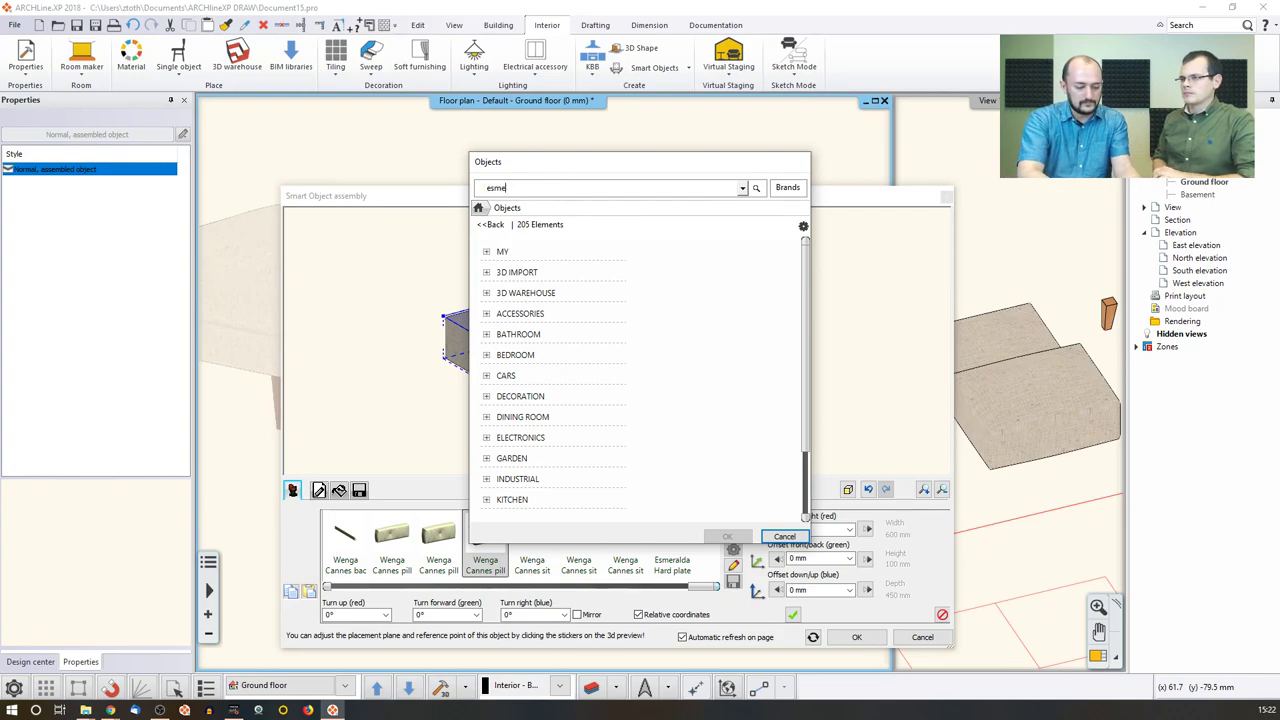
{"action": "key", "text": "Return"}
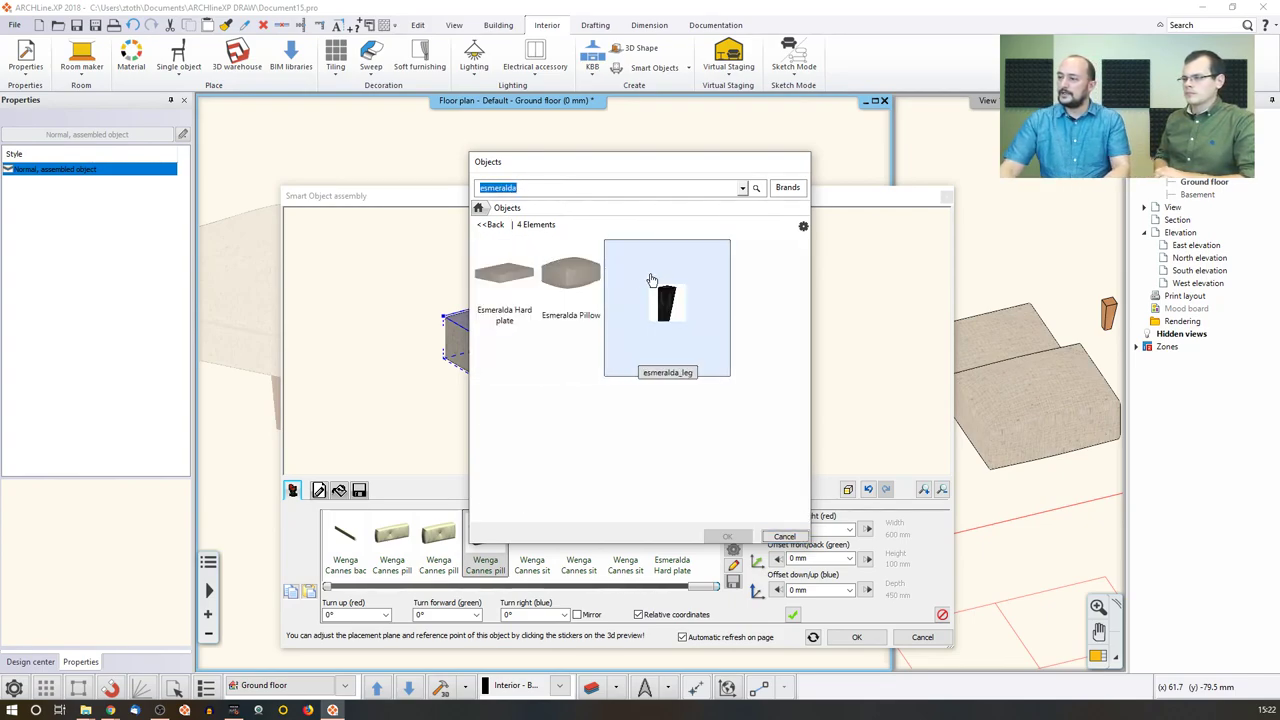
{"action": "left_click", "coordinate": [710, 312]}
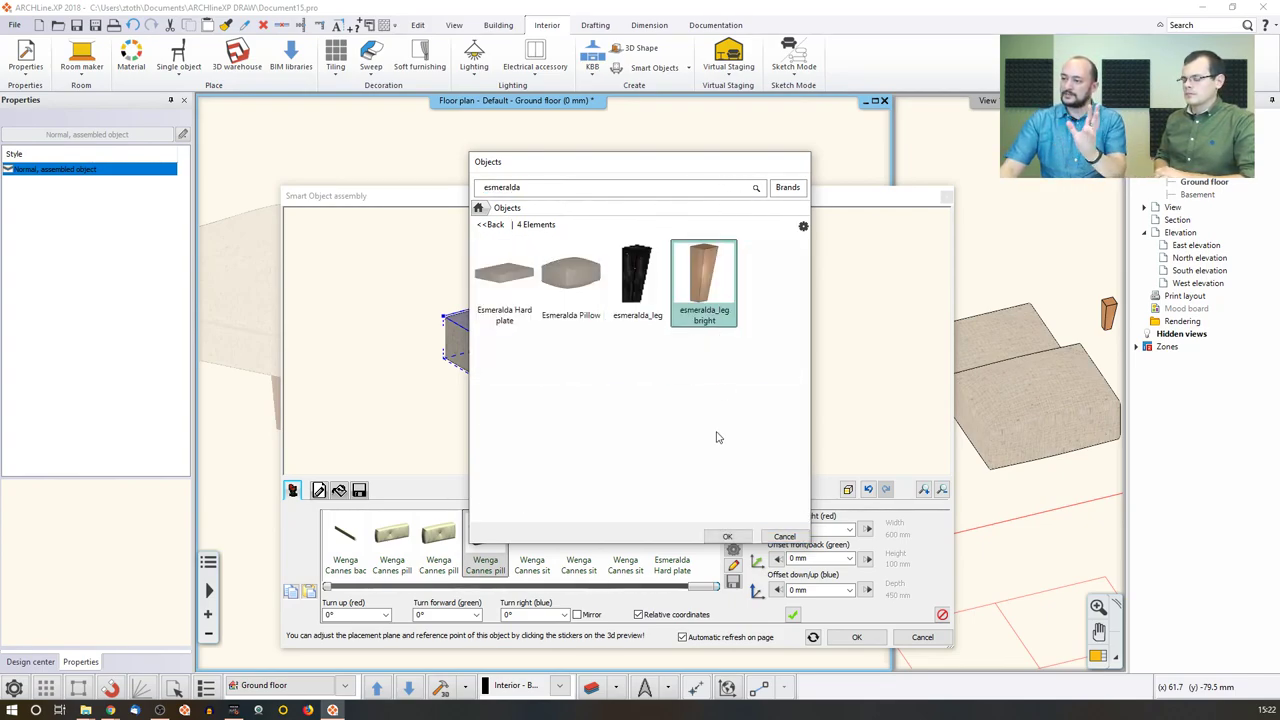
{"action": "left_click", "coordinate": [727, 536]}
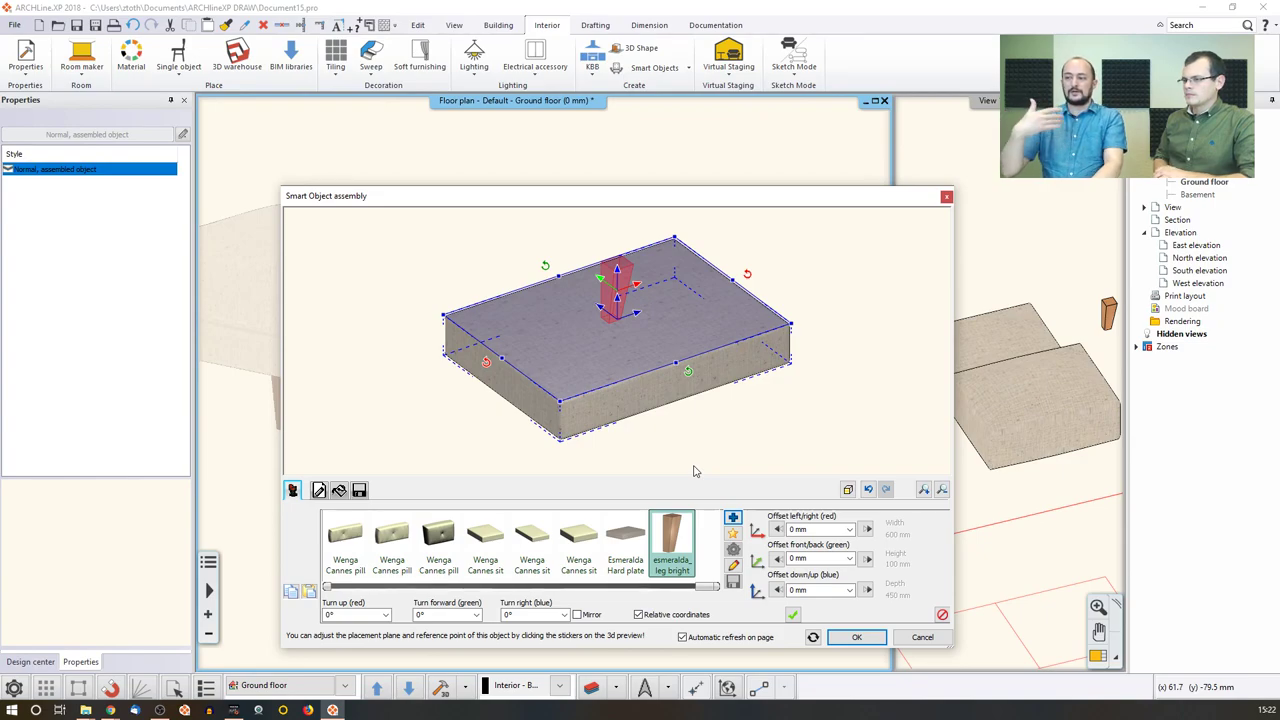
Step: Attach the leg to the plate's underside, viewing the assembly from a lower angle
{"action": "left_click_drag", "start_coordinate": [691, 466], "coordinate": [657, 471]}
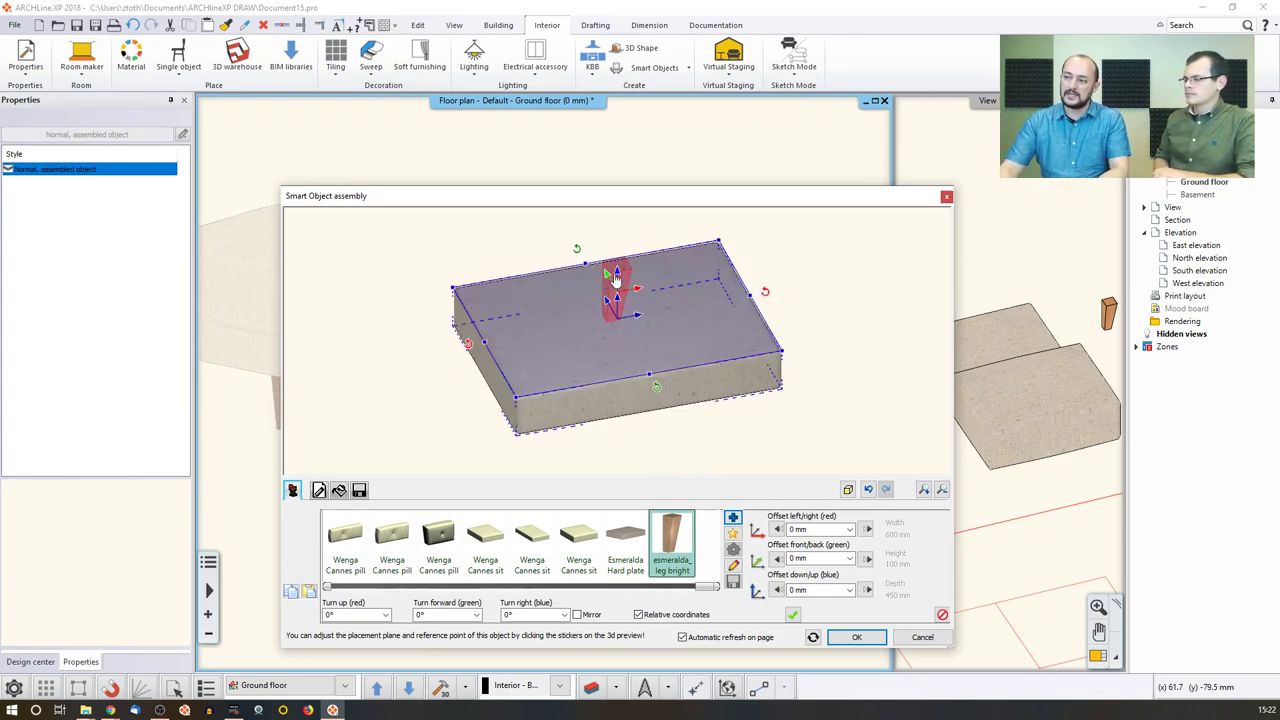
{"action": "left_click", "coordinate": [700, 457]}
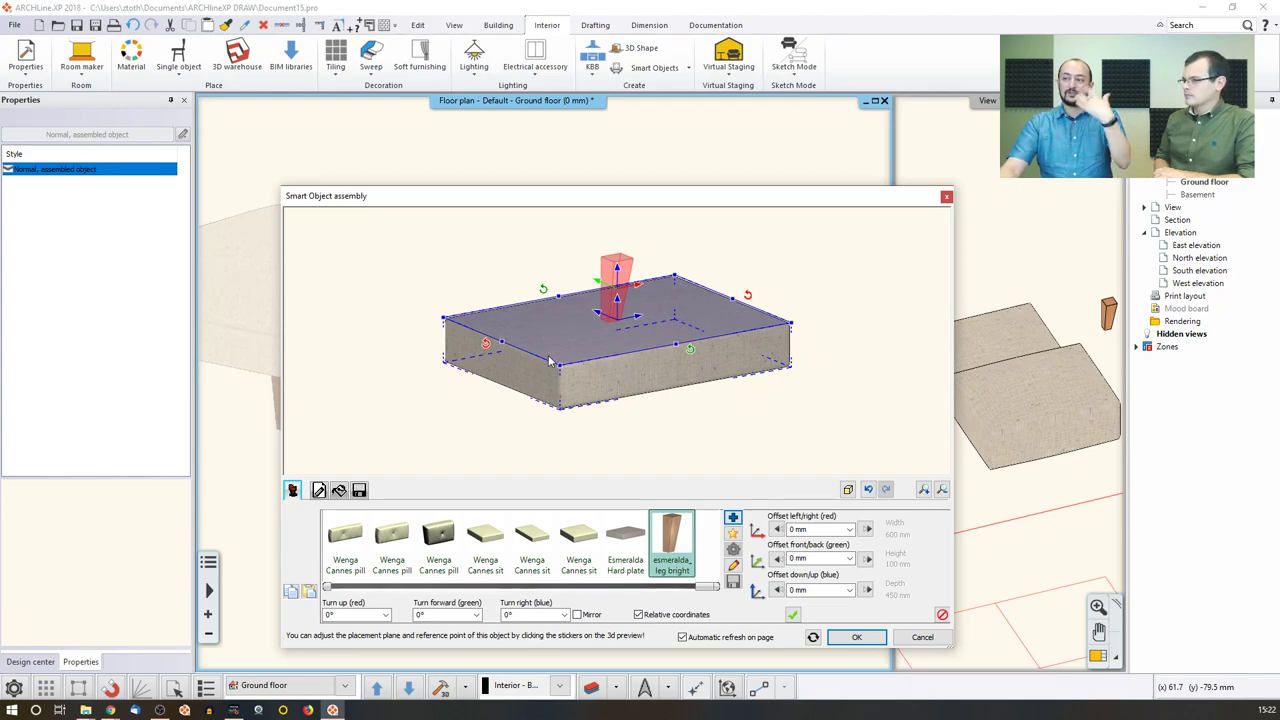
{"action": "left_click", "coordinate": [486, 362]}
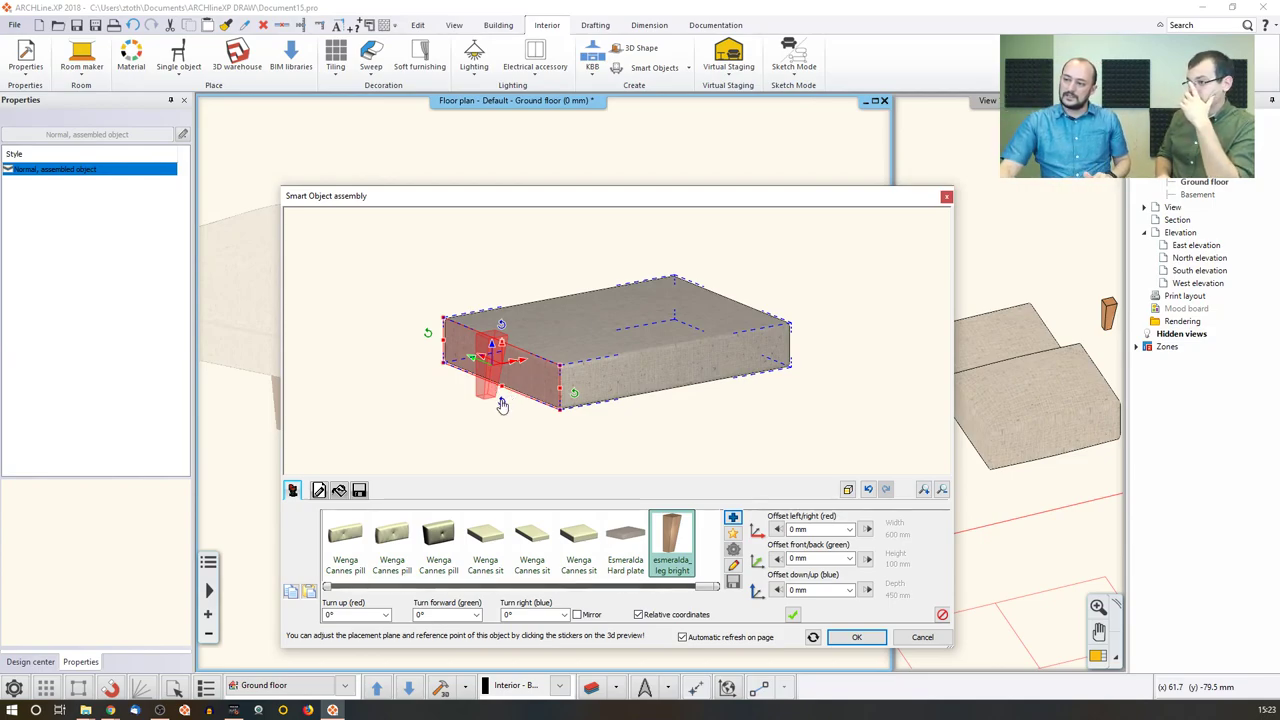
{"action": "left_click", "coordinate": [496, 407]}
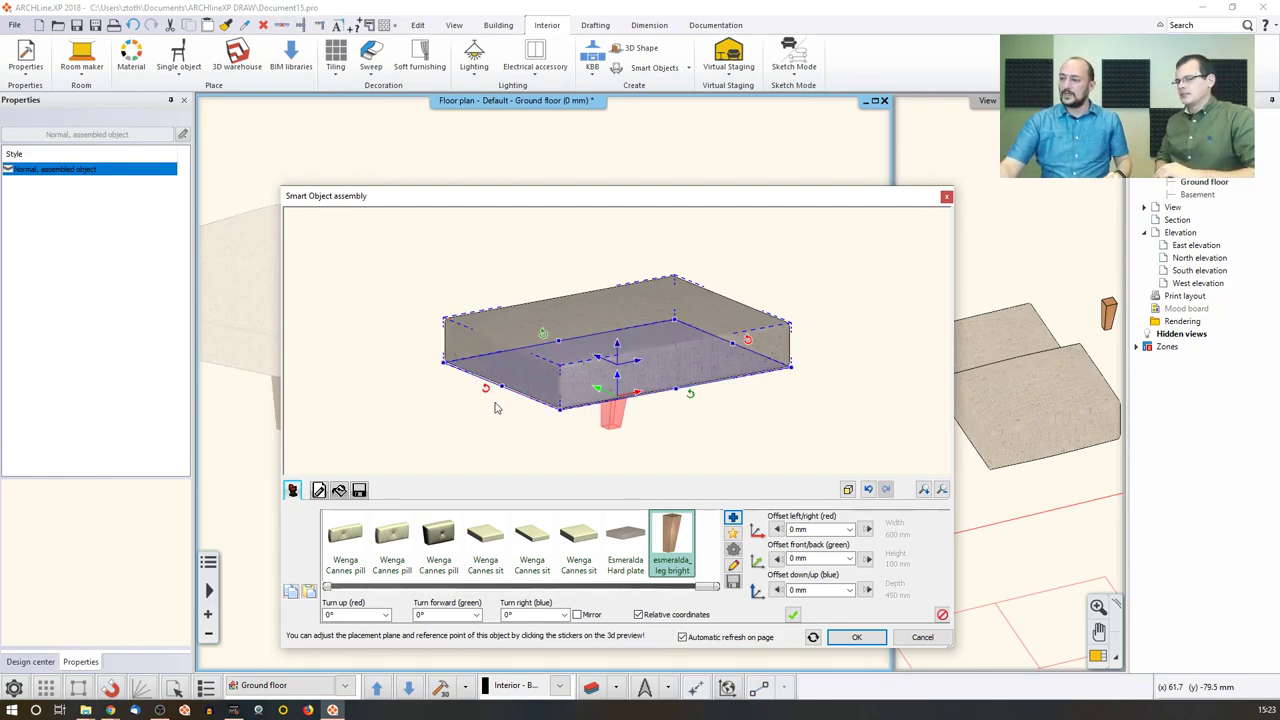
Step: Orbit to a top-down view and slide the leg to the plate's left edge
{"action": "left_click_drag", "start_coordinate": [560, 430], "coordinate": [464, 362]}
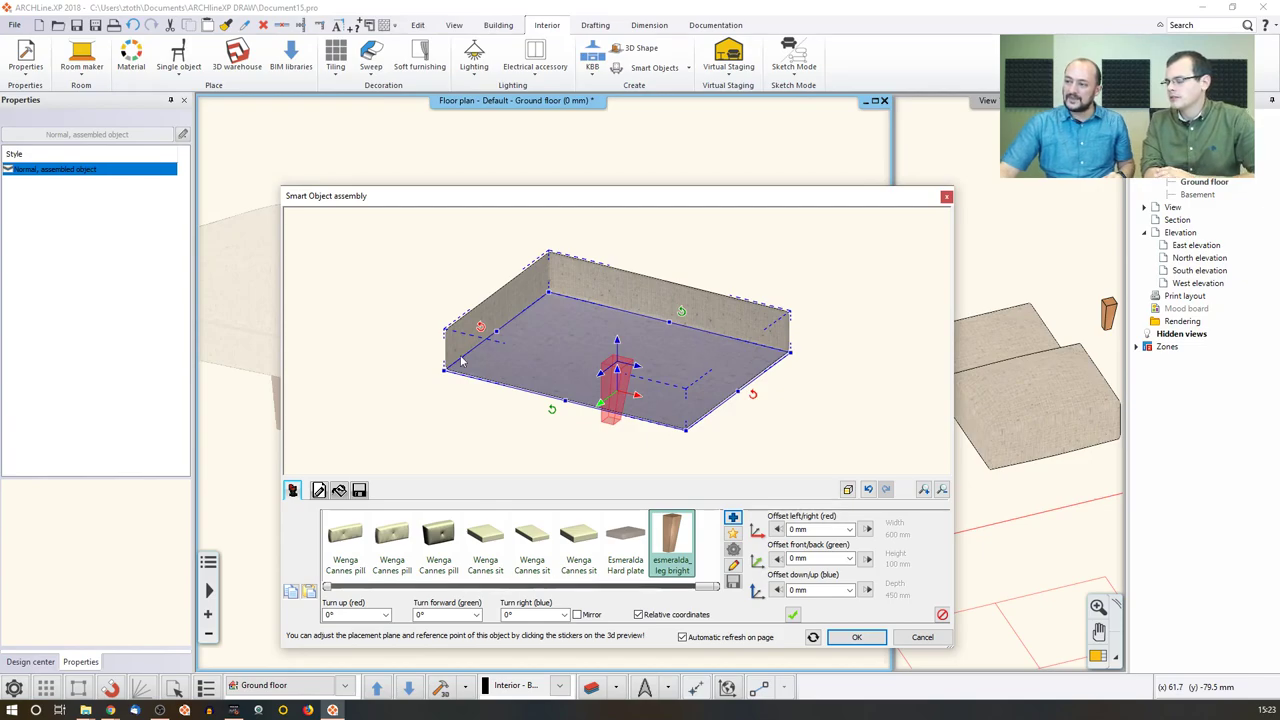
{"action": "left_click_drag", "start_coordinate": [447, 439], "coordinate": [530, 275]}
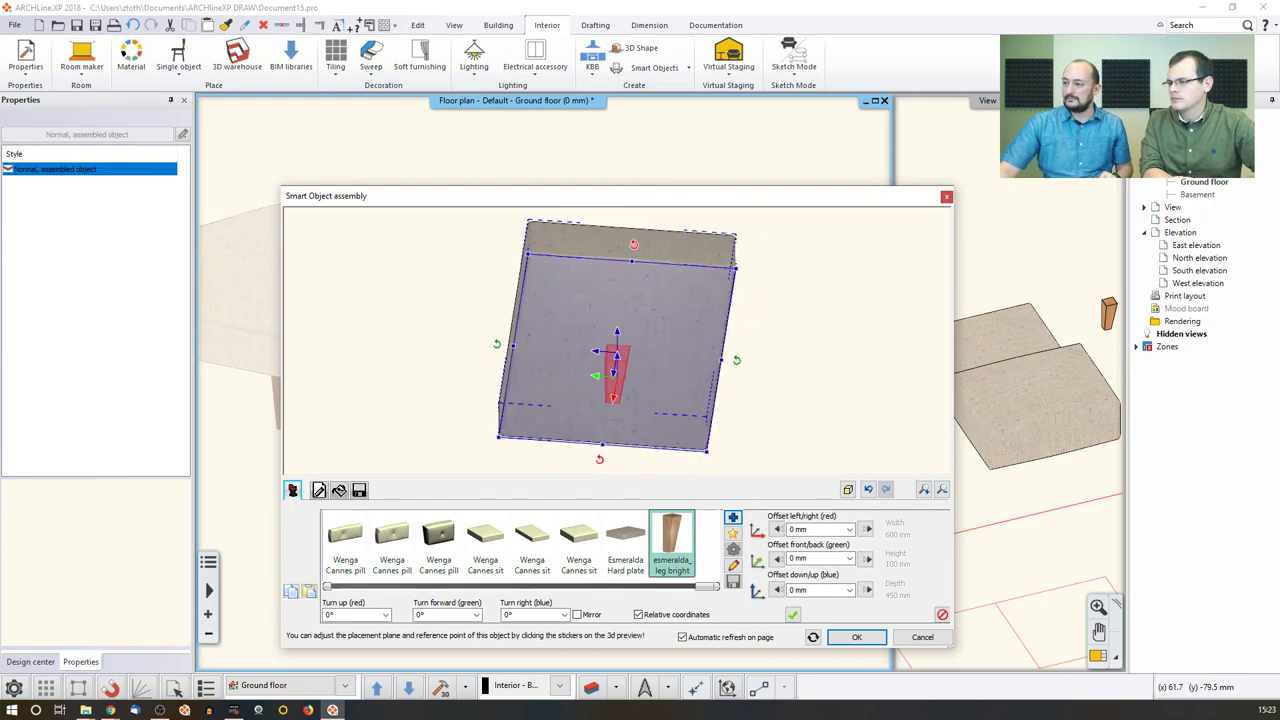
{"action": "left_click_drag", "start_coordinate": [466, 307], "coordinate": [353, 365]}
{"action": "left_click_drag", "start_coordinate": [444, 402], "coordinate": [406, 284]}
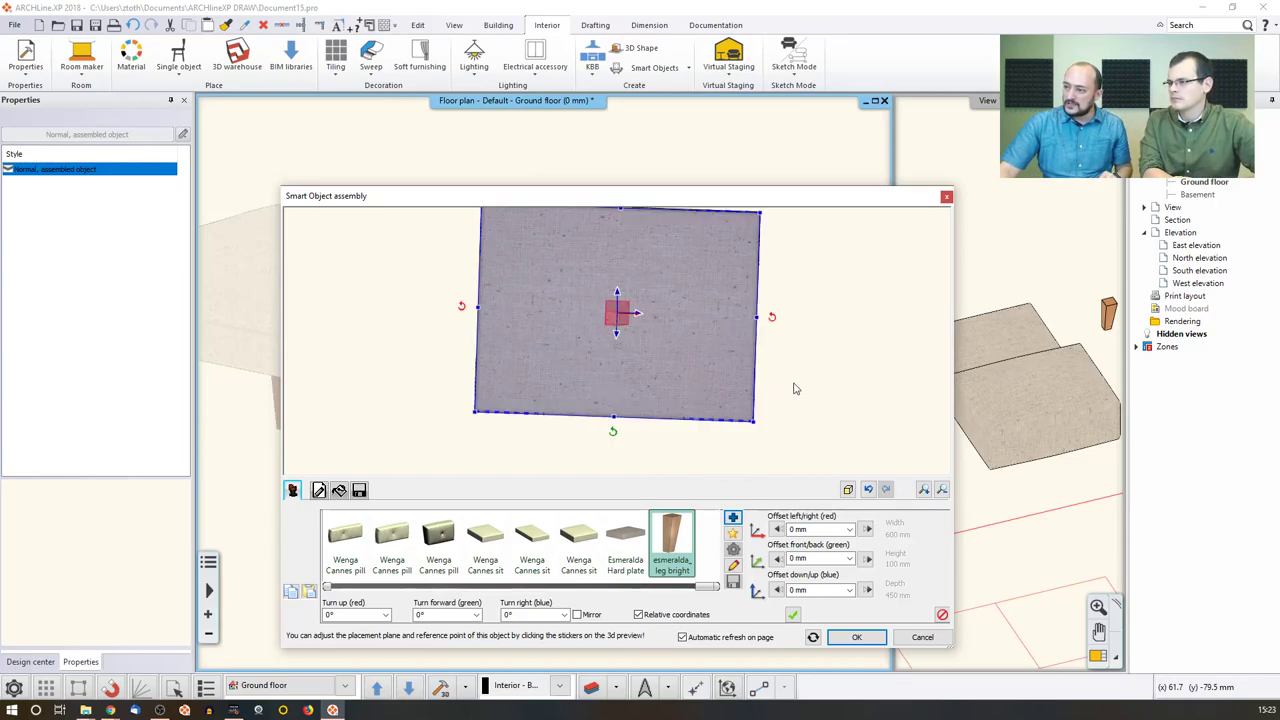
{"action": "left_click_drag", "start_coordinate": [616, 314], "coordinate": [727, 372]}
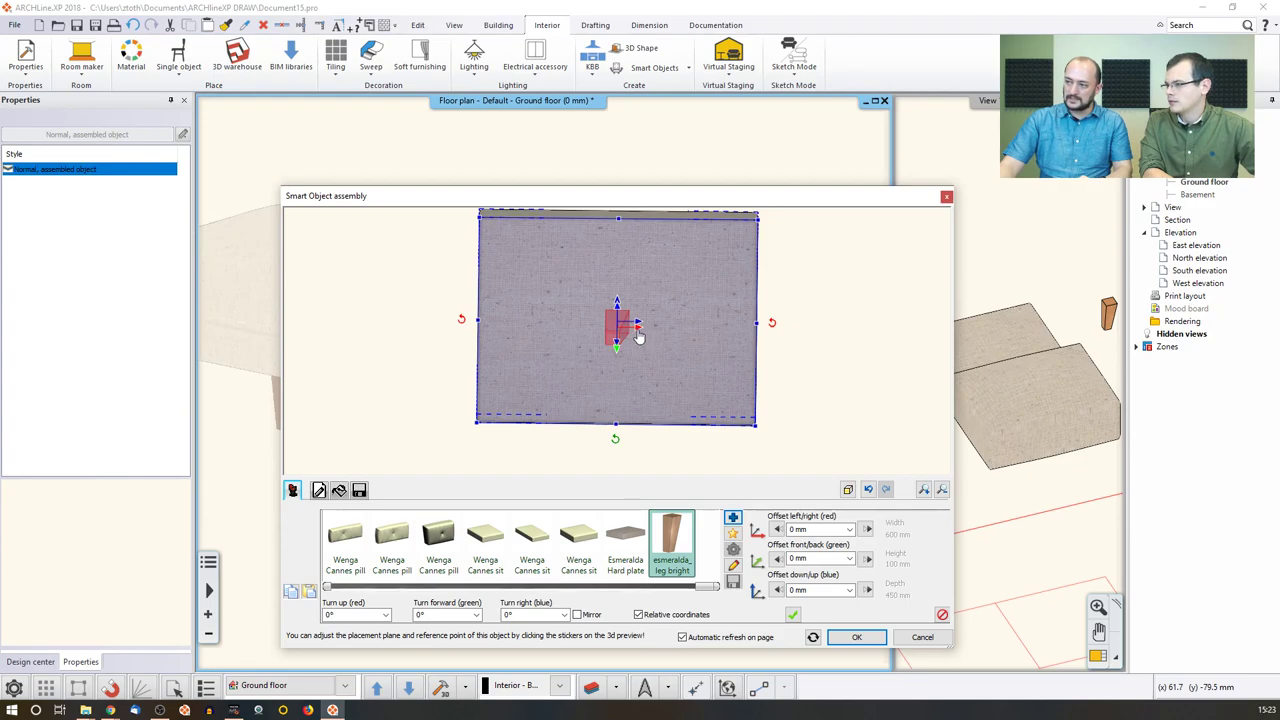
{"action": "left_click_drag", "start_coordinate": [637, 336], "coordinate": [497, 338]}
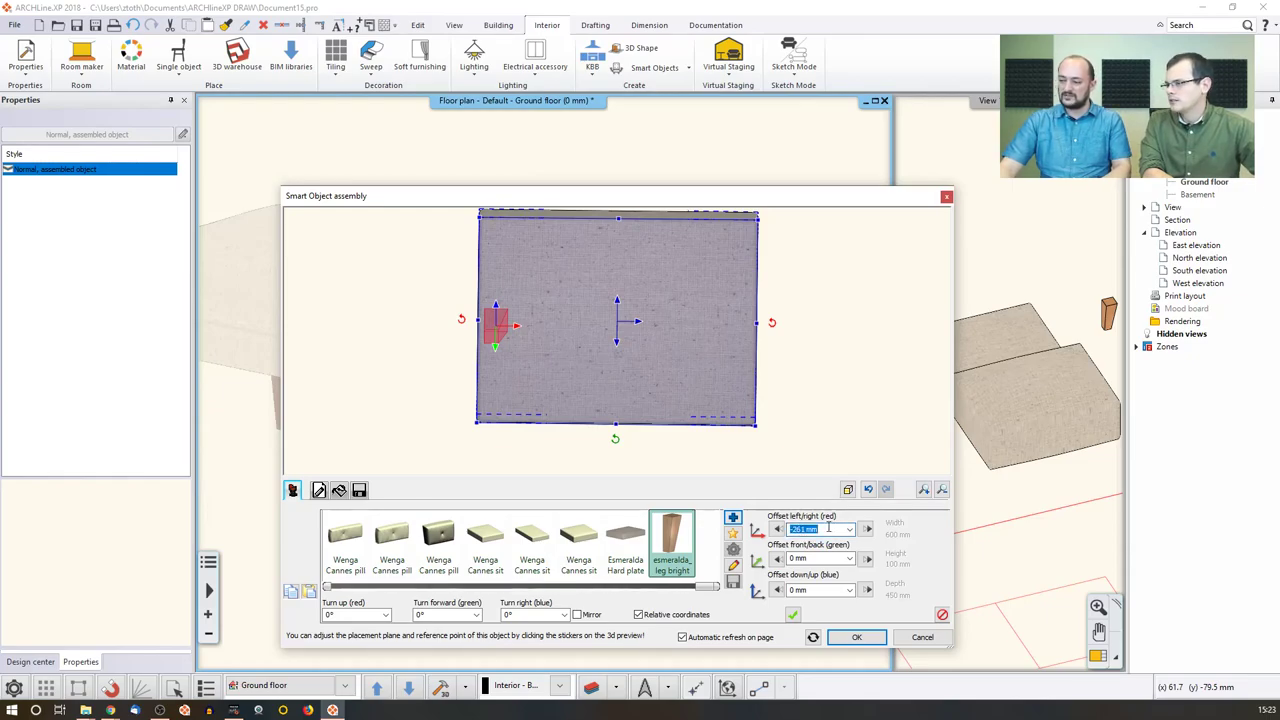
Step: Fix the leg at -260 mm left/right and 185 mm front/back offsets
{"action": "type", "text": "-26"}
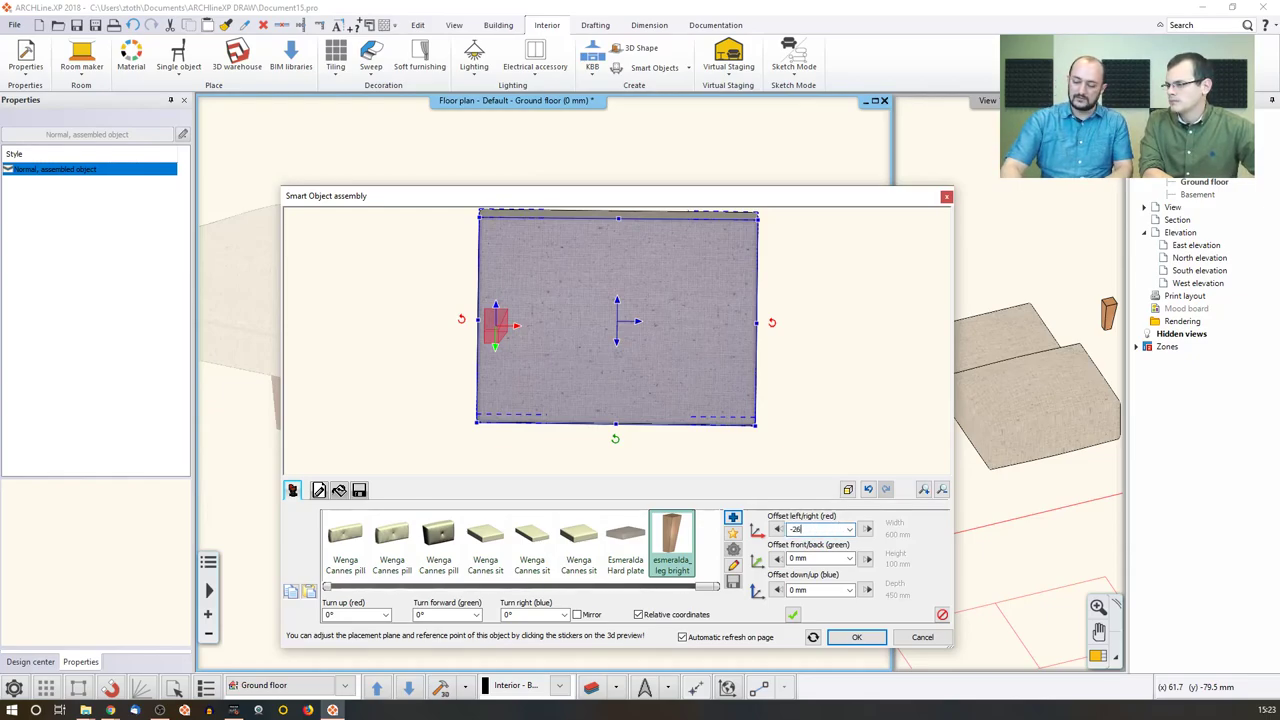
{"action": "type", "text": "0"}
{"action": "key", "text": "Return"}
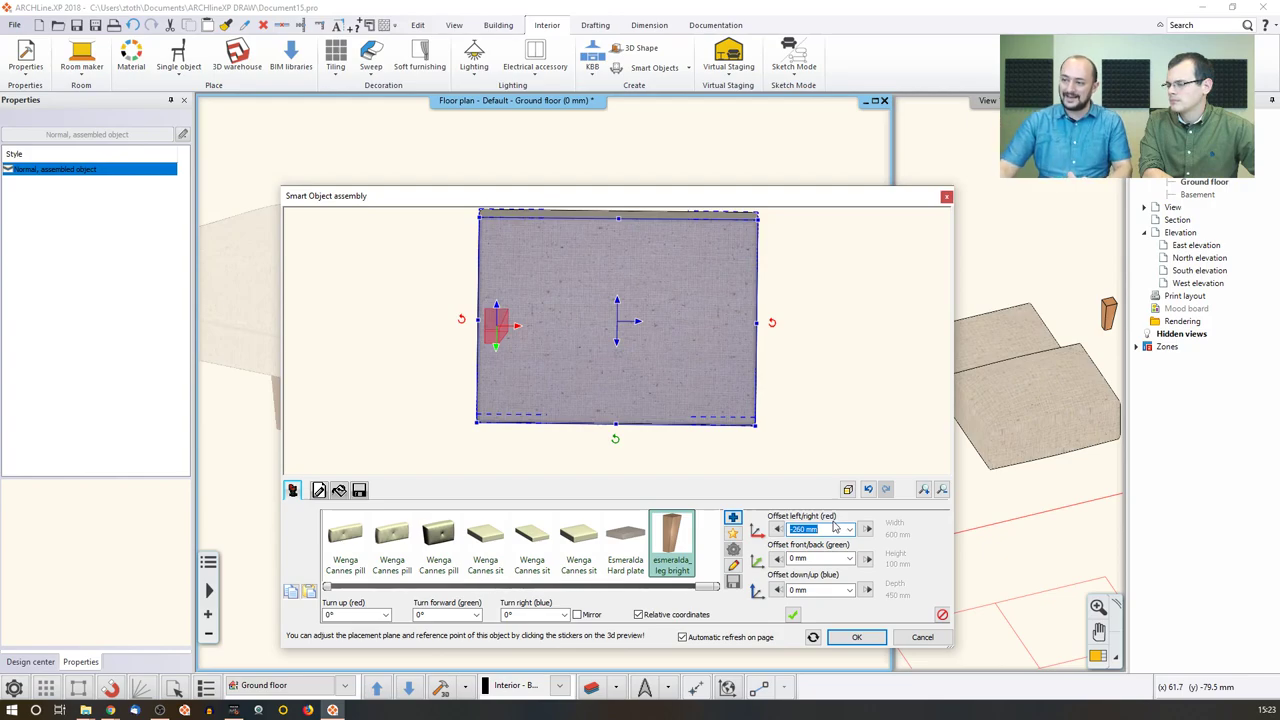
{"action": "left_click_drag", "start_coordinate": [496, 350], "coordinate": [500, 415]}
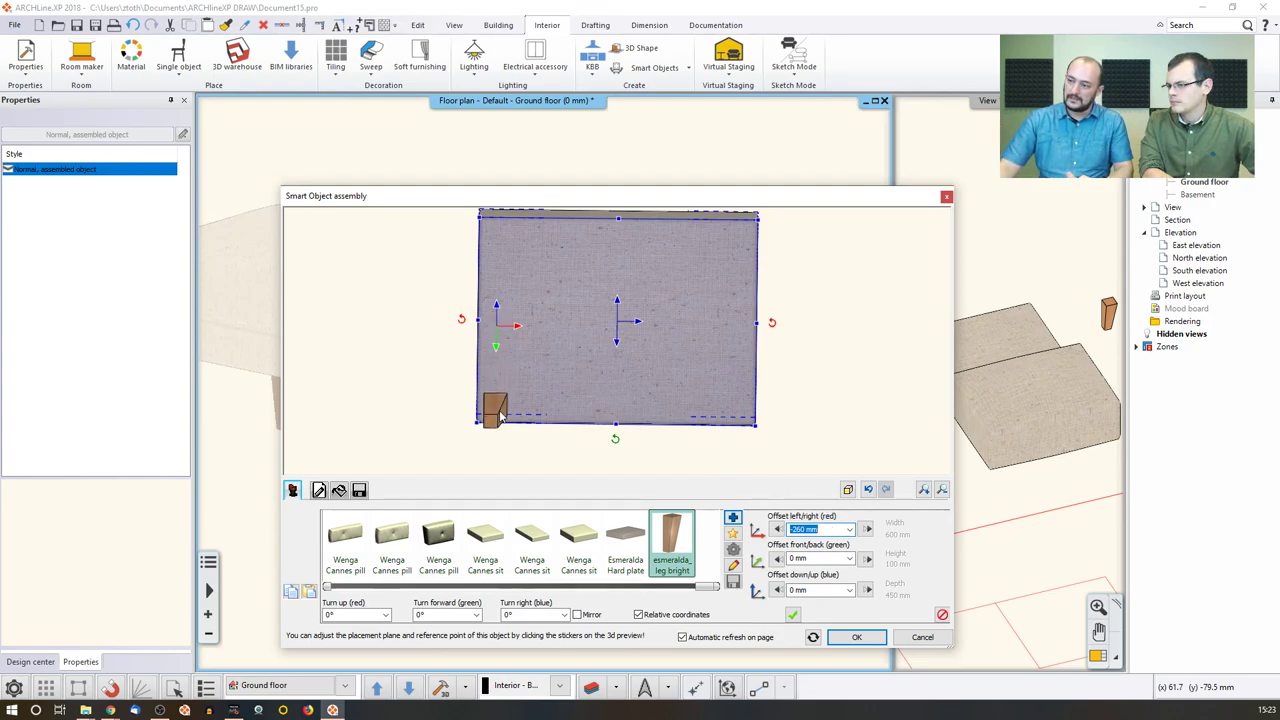
{"action": "left_click", "coordinate": [822, 558]}
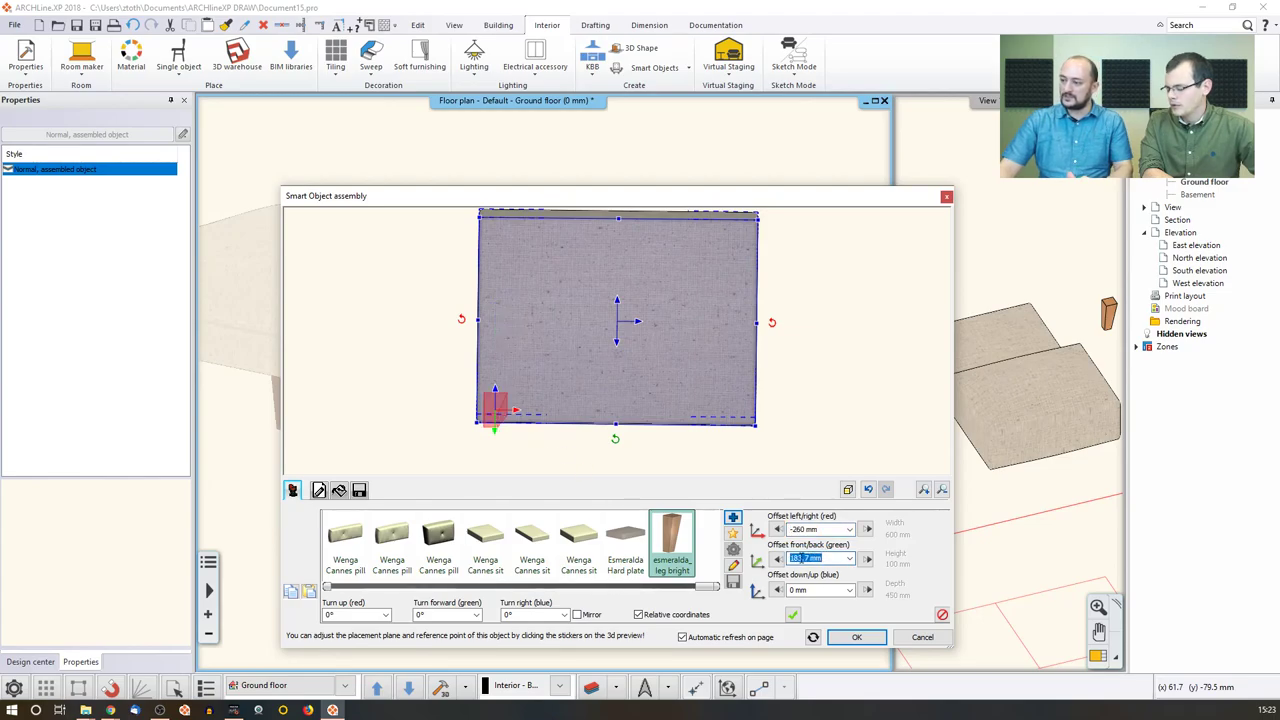
{"action": "left_click_drag", "start_coordinate": [800, 558], "coordinate": [845, 560]}
{"action": "type", "text": "5"}
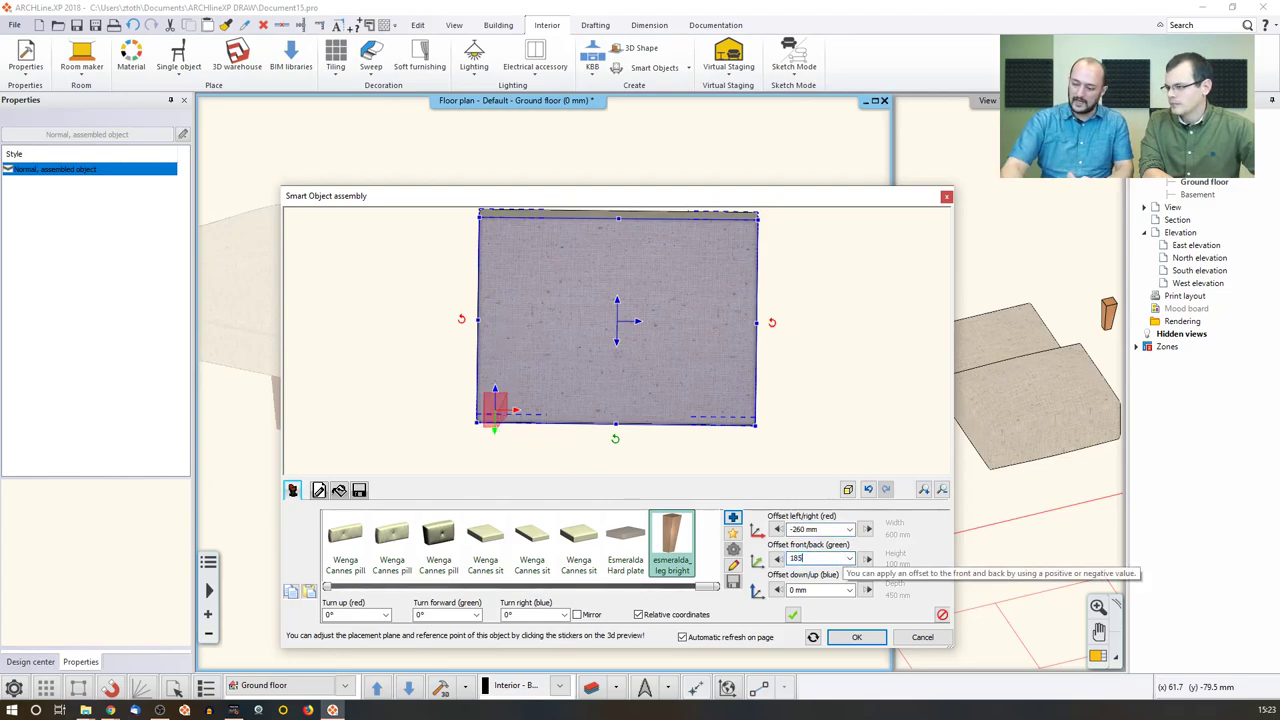
{"action": "key", "text": "Return"}
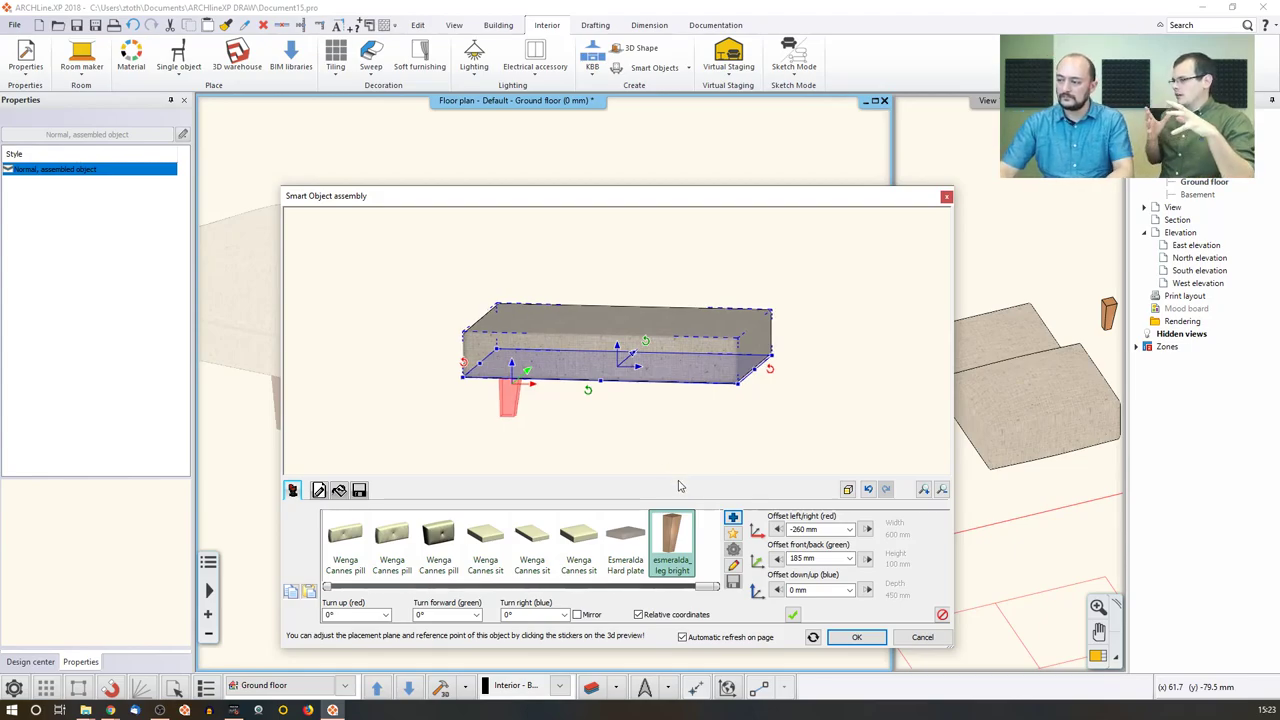
{"action": "left_click", "coordinate": [793, 616]}
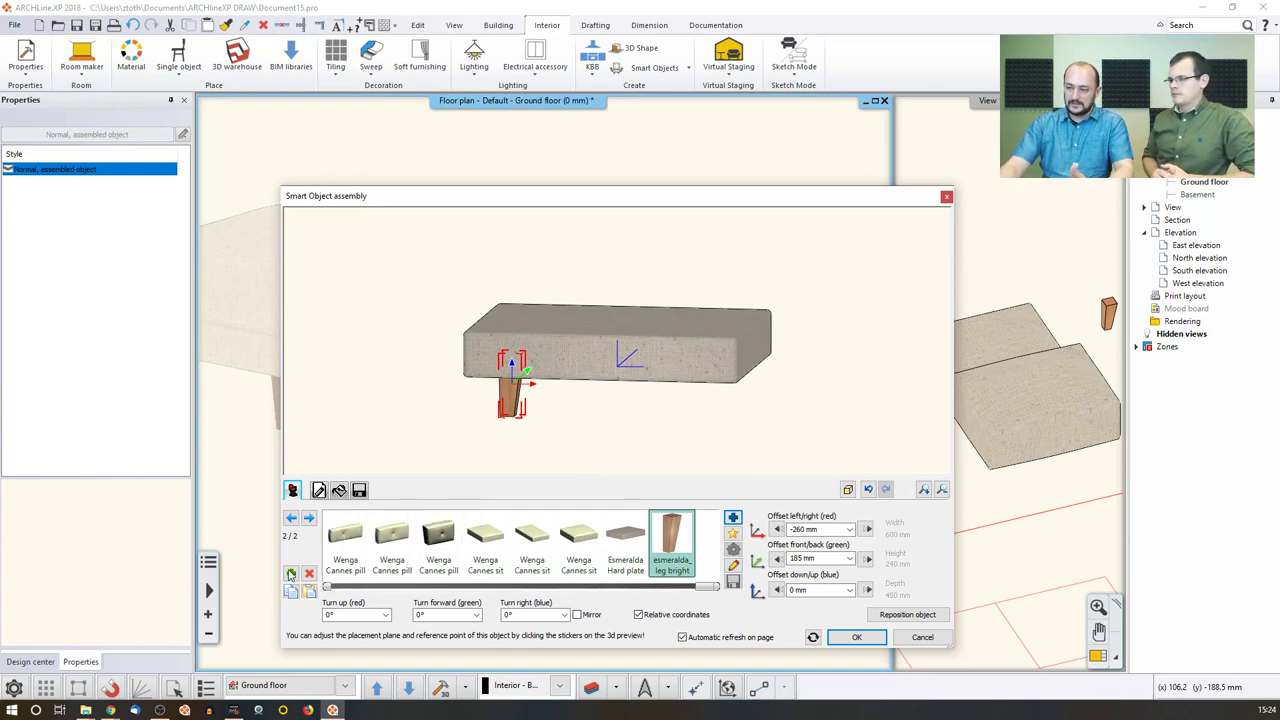
{"action": "left_click", "coordinate": [347, 548]}
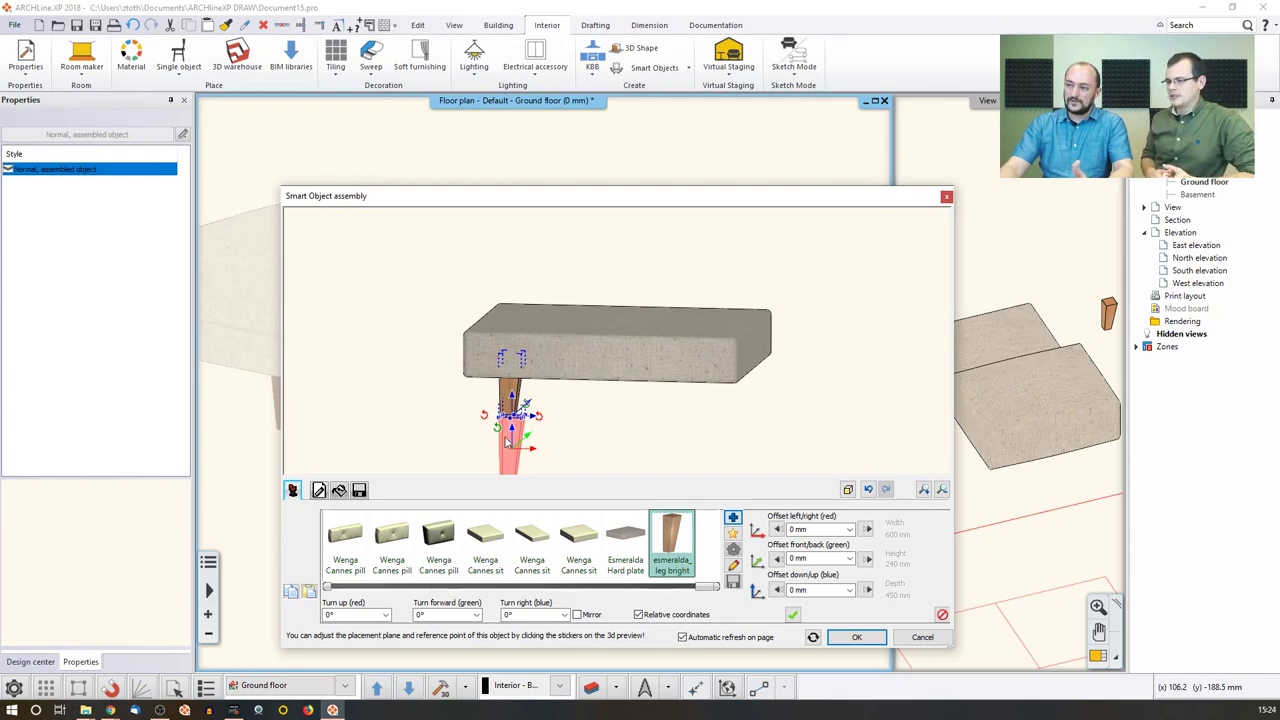
{"action": "left_click", "coordinate": [628, 366]}
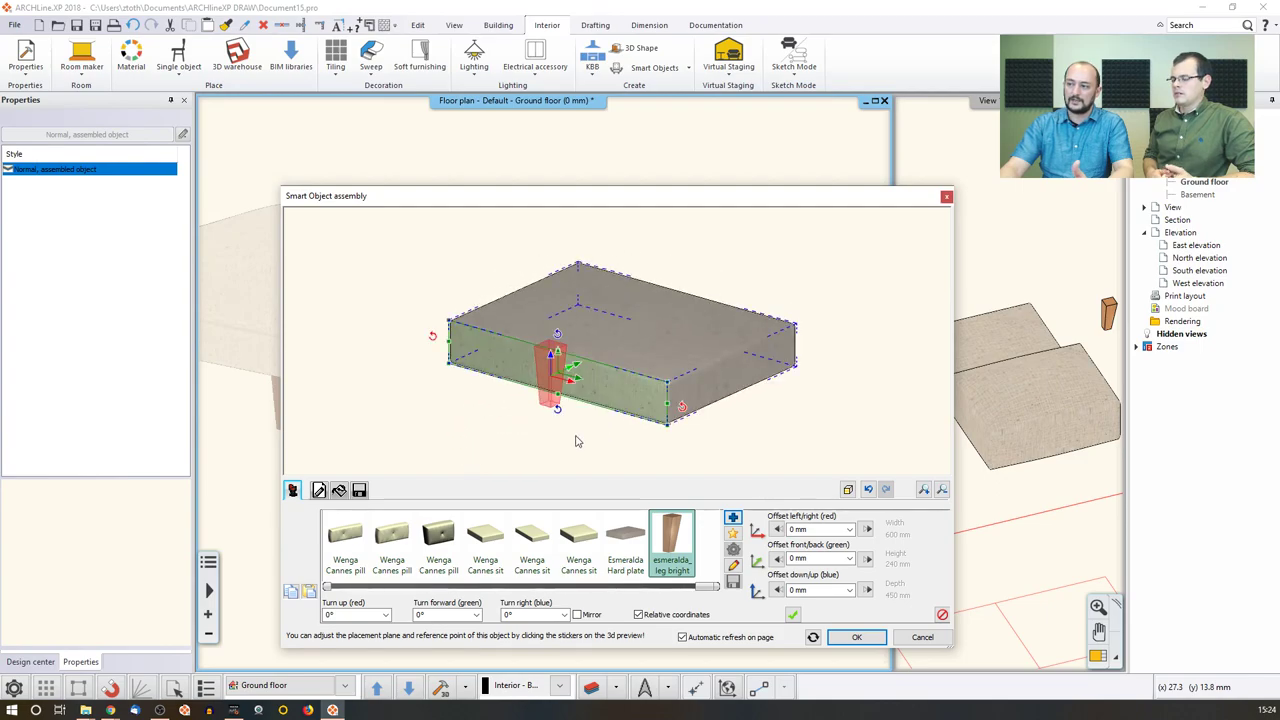
{"action": "left_click", "coordinate": [560, 356]}
{"action": "left_click", "coordinate": [543, 366]}
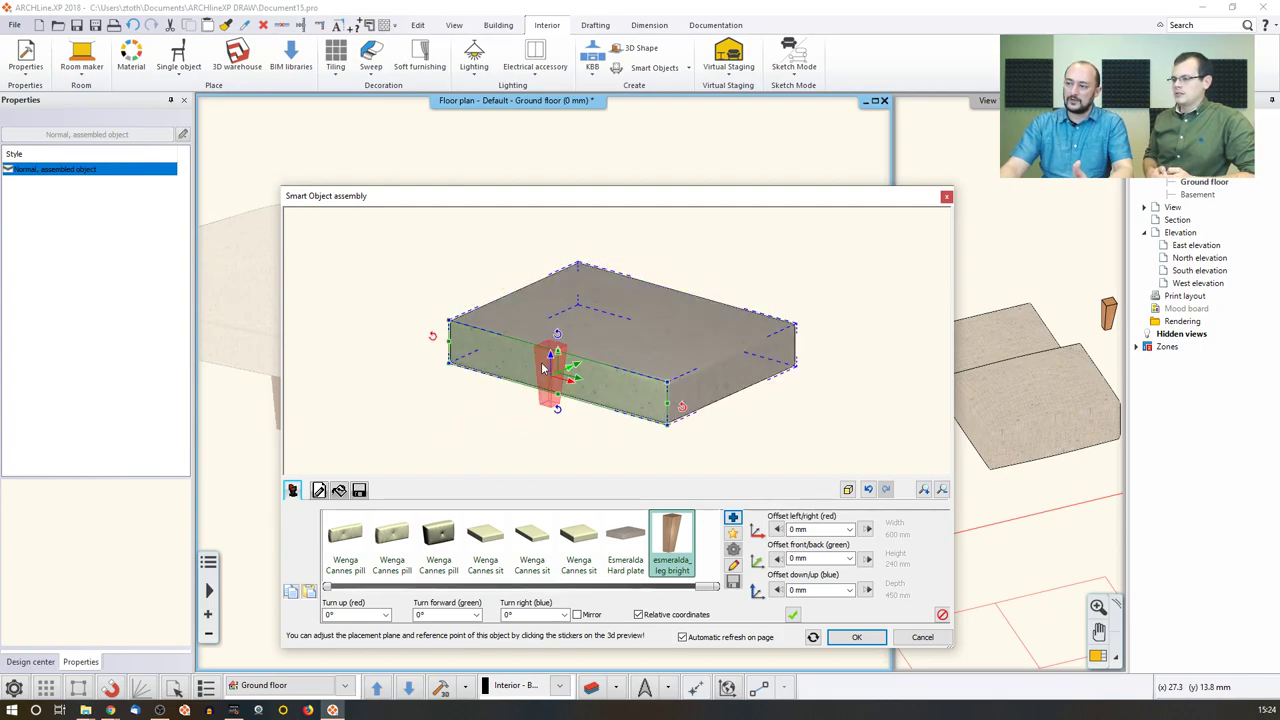
{"action": "left_click", "coordinate": [558, 413]}
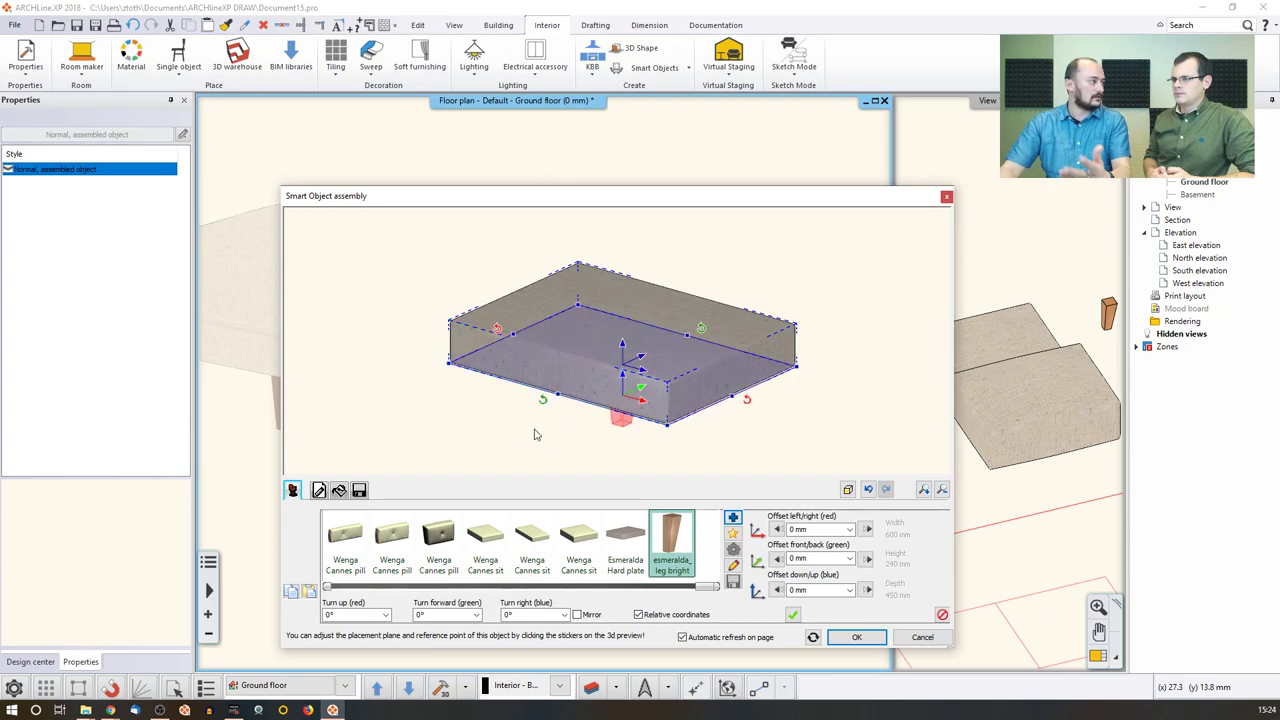
{"action": "left_click", "coordinate": [941, 616]}
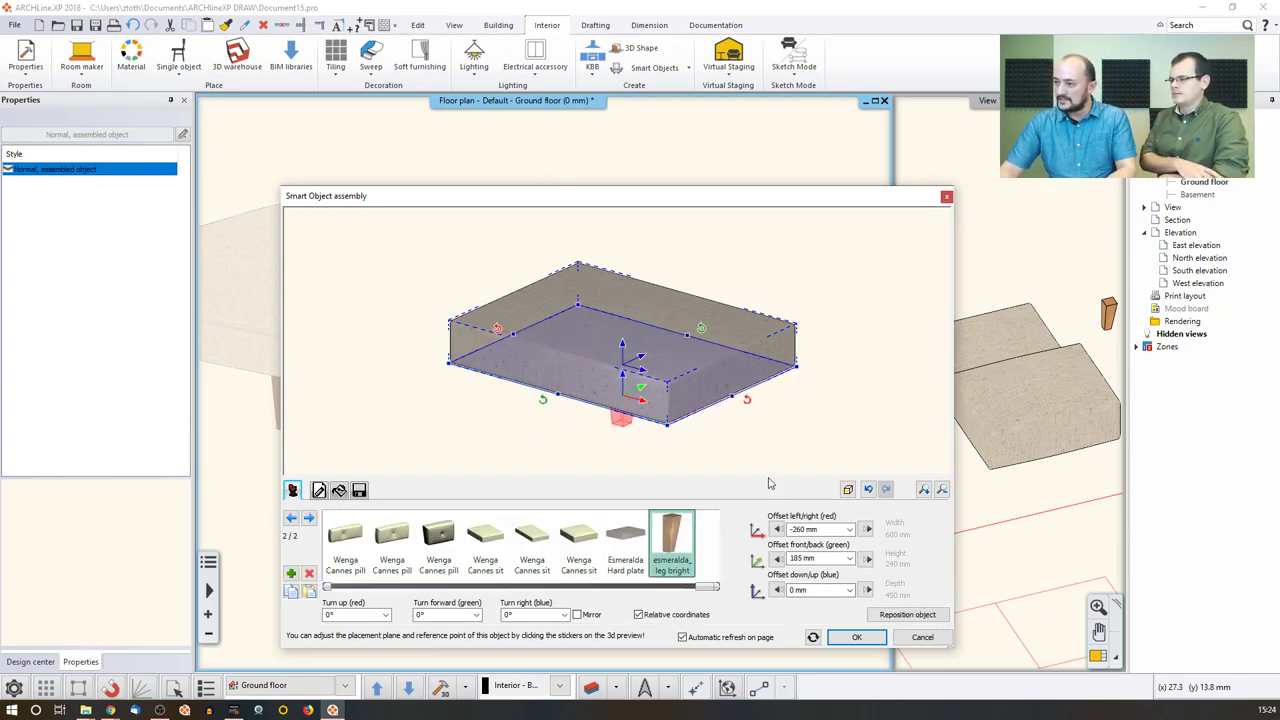
{"action": "left_click", "coordinate": [677, 364]}
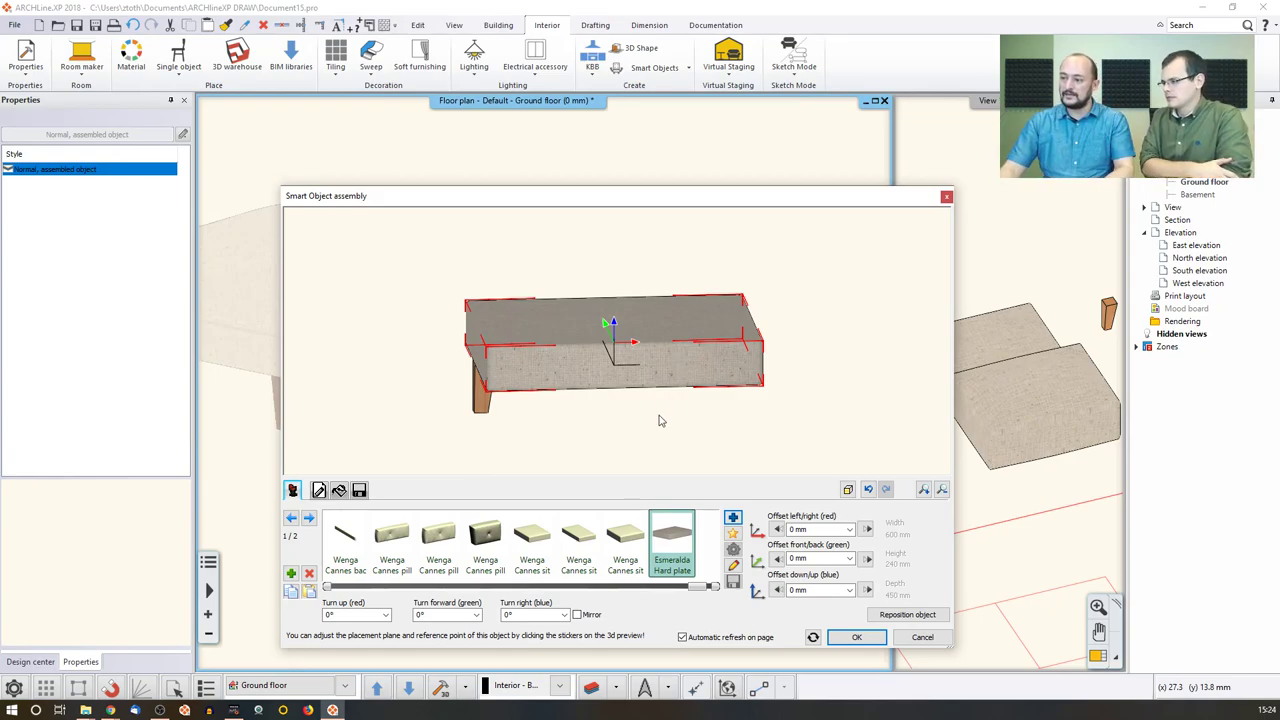
{"action": "left_click_drag", "start_coordinate": [619, 451], "coordinate": [646, 457]}
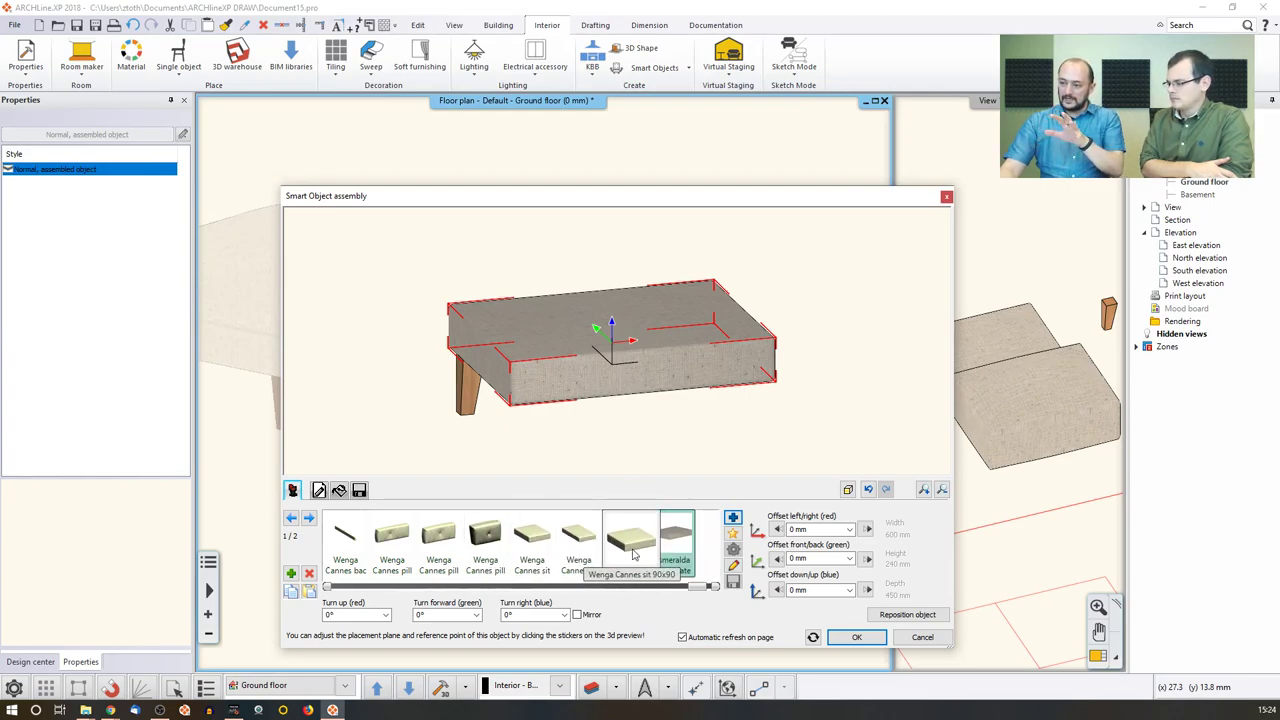
{"action": "left_click", "coordinate": [628, 540]}
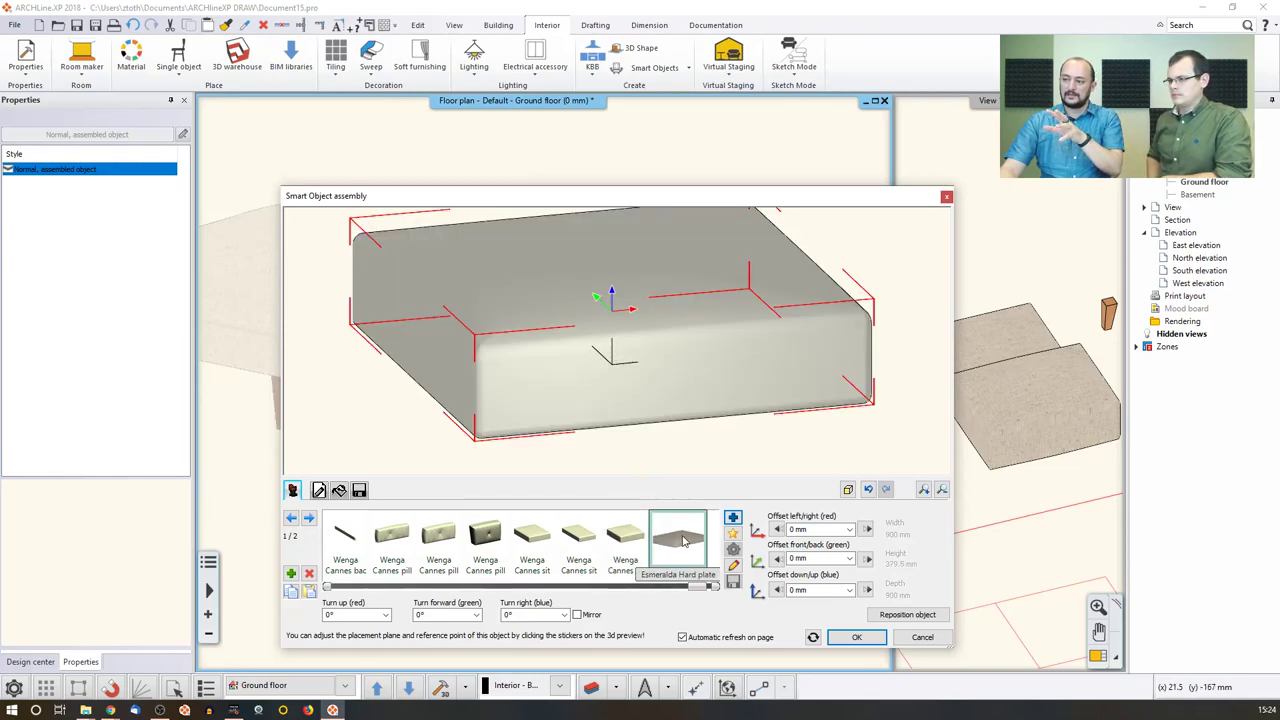
{"action": "left_click", "coordinate": [678, 540]}
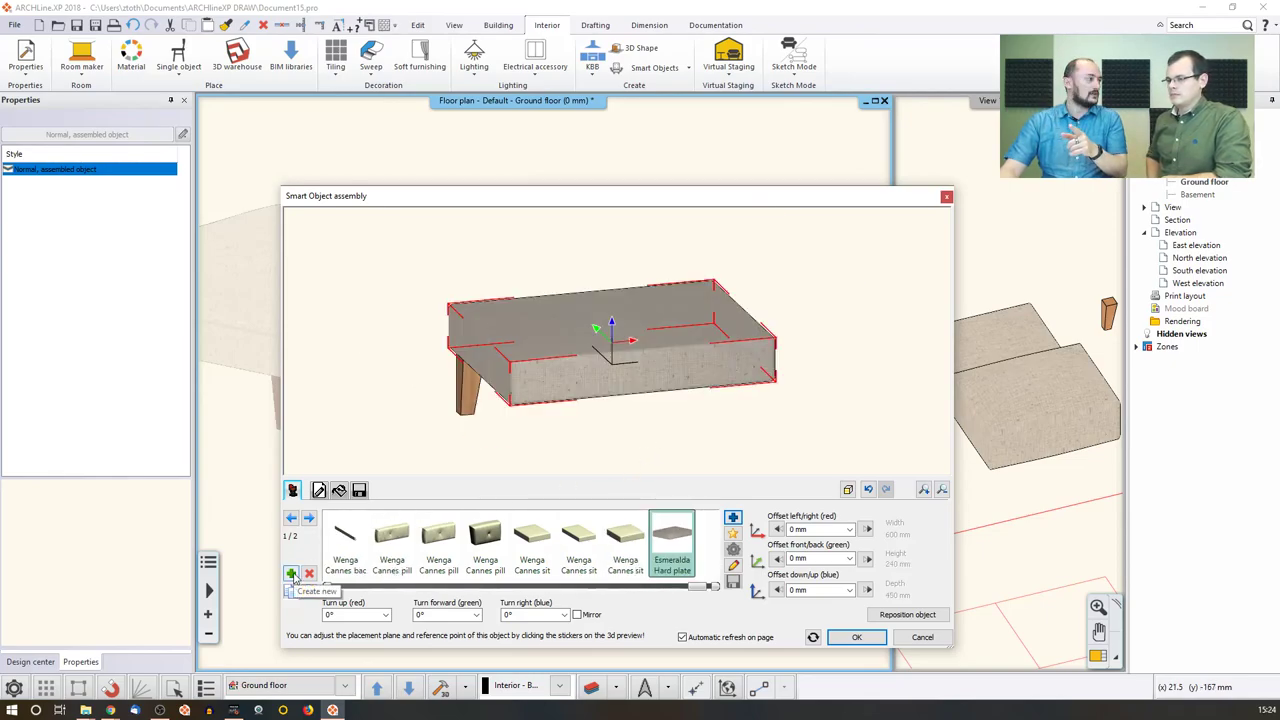
Step: Create a new part on the plate's top and add Esmeralda Pillow from an 'esmeralda' search
{"action": "left_click", "coordinate": [733, 517]}
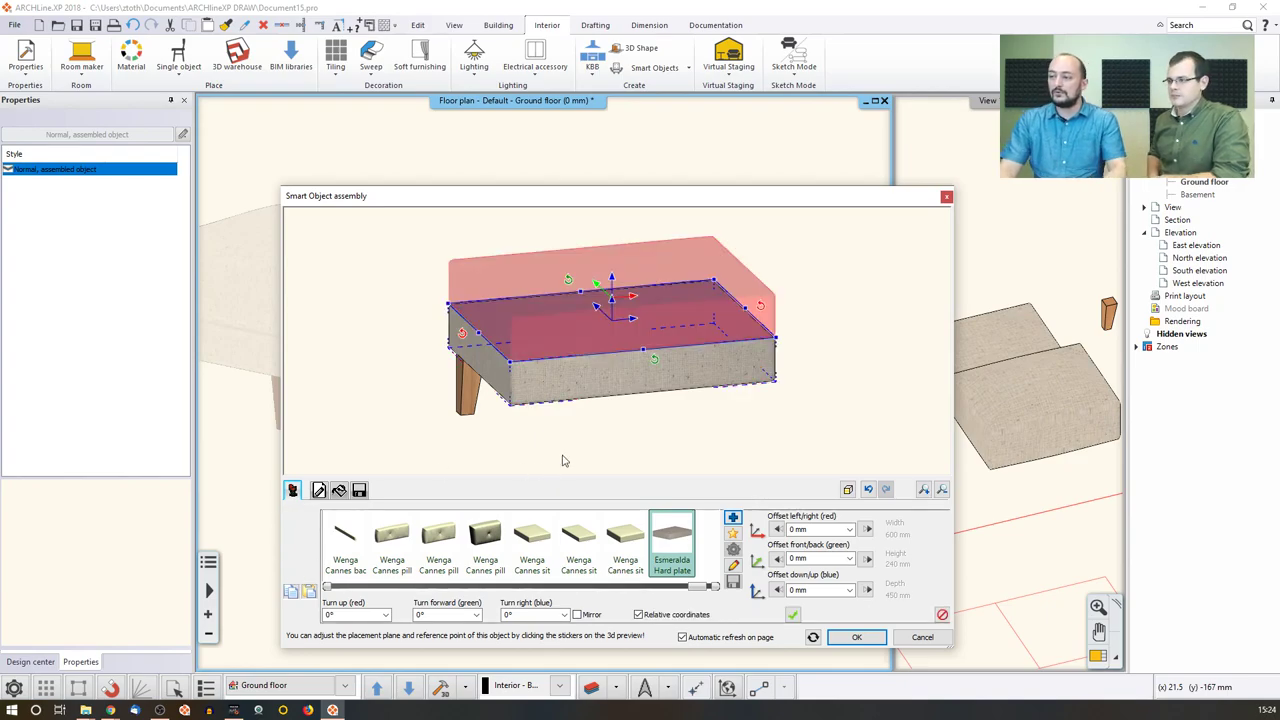
{"action": "left_click", "coordinate": [733, 533]}
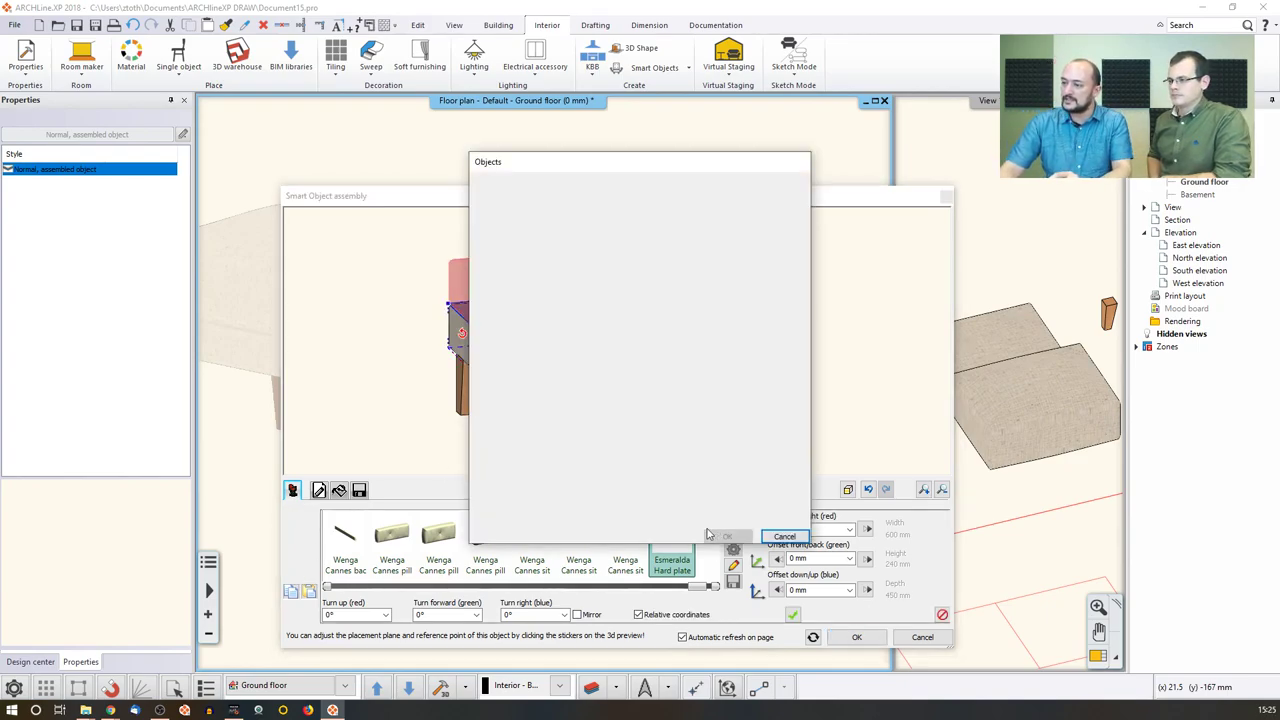
{"action": "left_click", "coordinate": [491, 208]}
{"action": "left_click", "coordinate": [509, 188]}
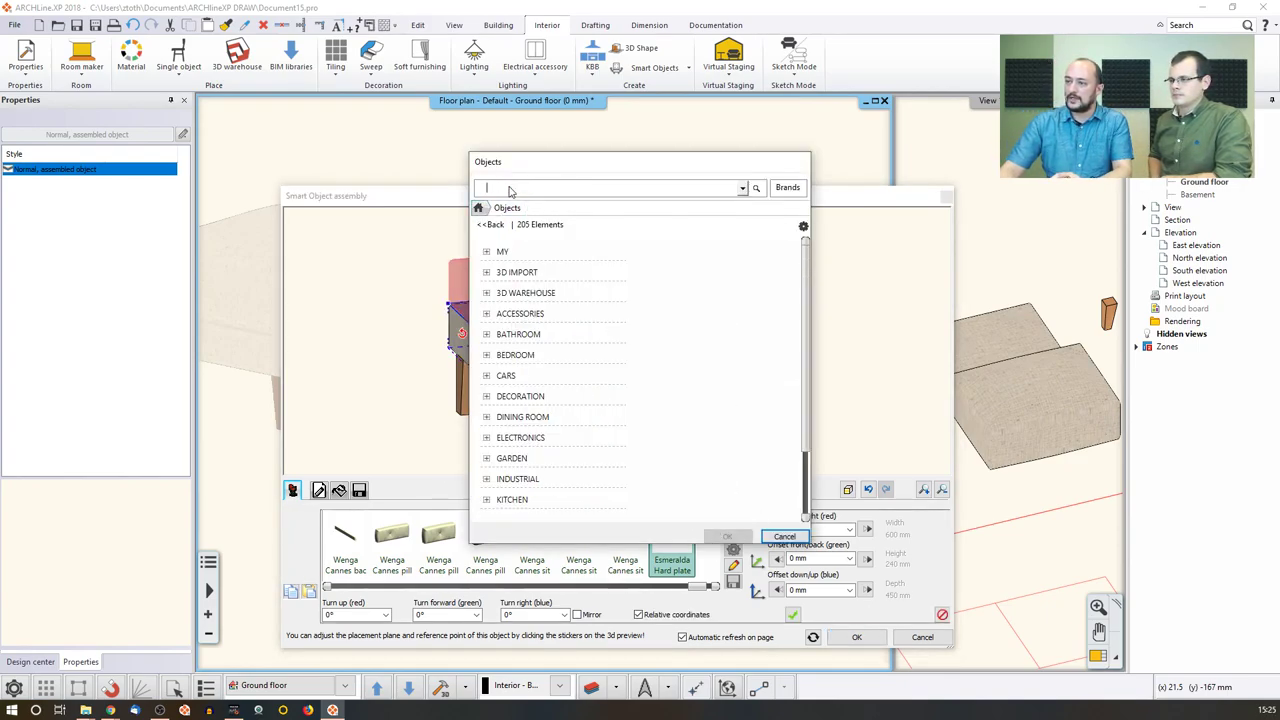
{"action": "type", "text": "esmera"}
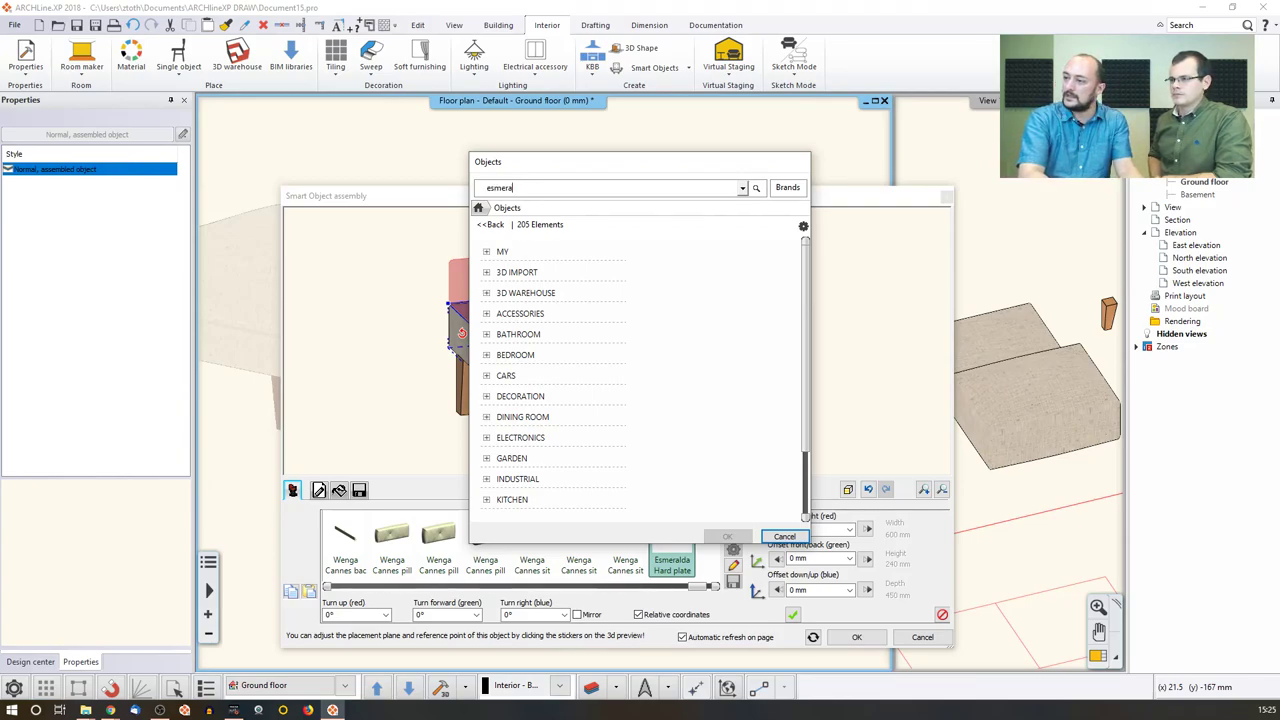
{"action": "type", "text": "lda"}
{"action": "key", "text": "Return"}
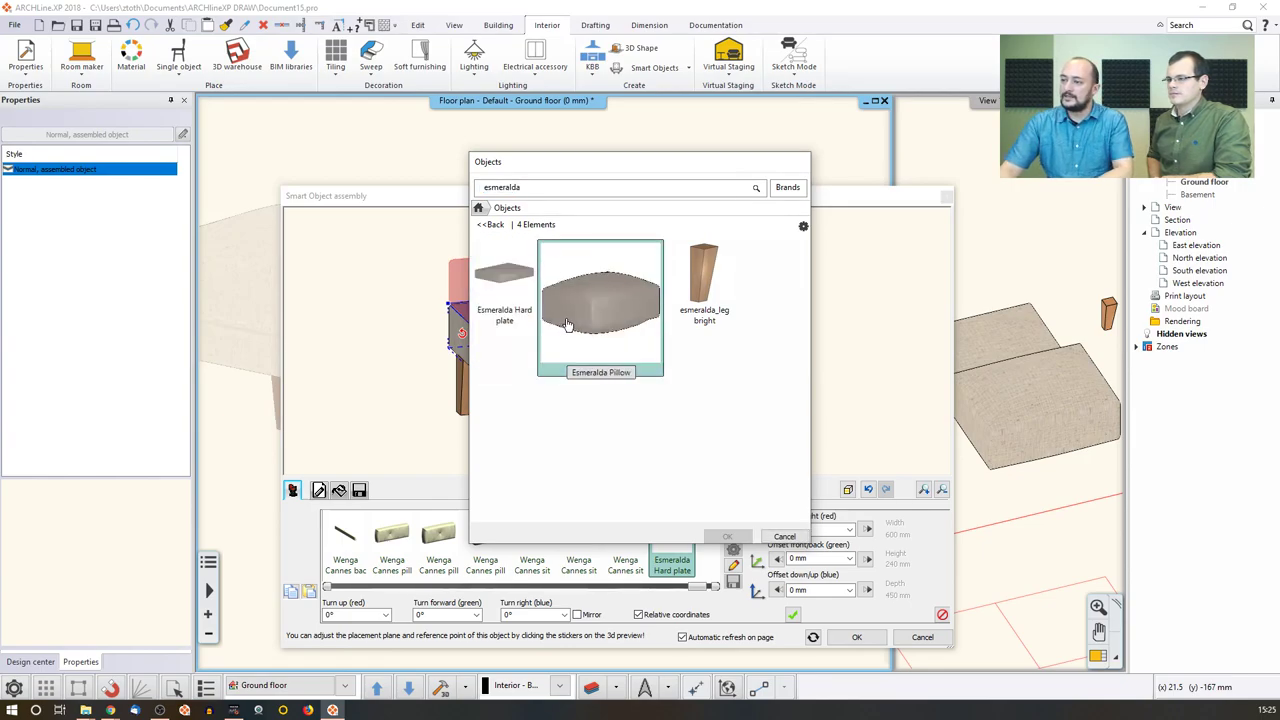
{"action": "left_click", "coordinate": [571, 272]}
{"action": "left_click", "coordinate": [727, 536]}
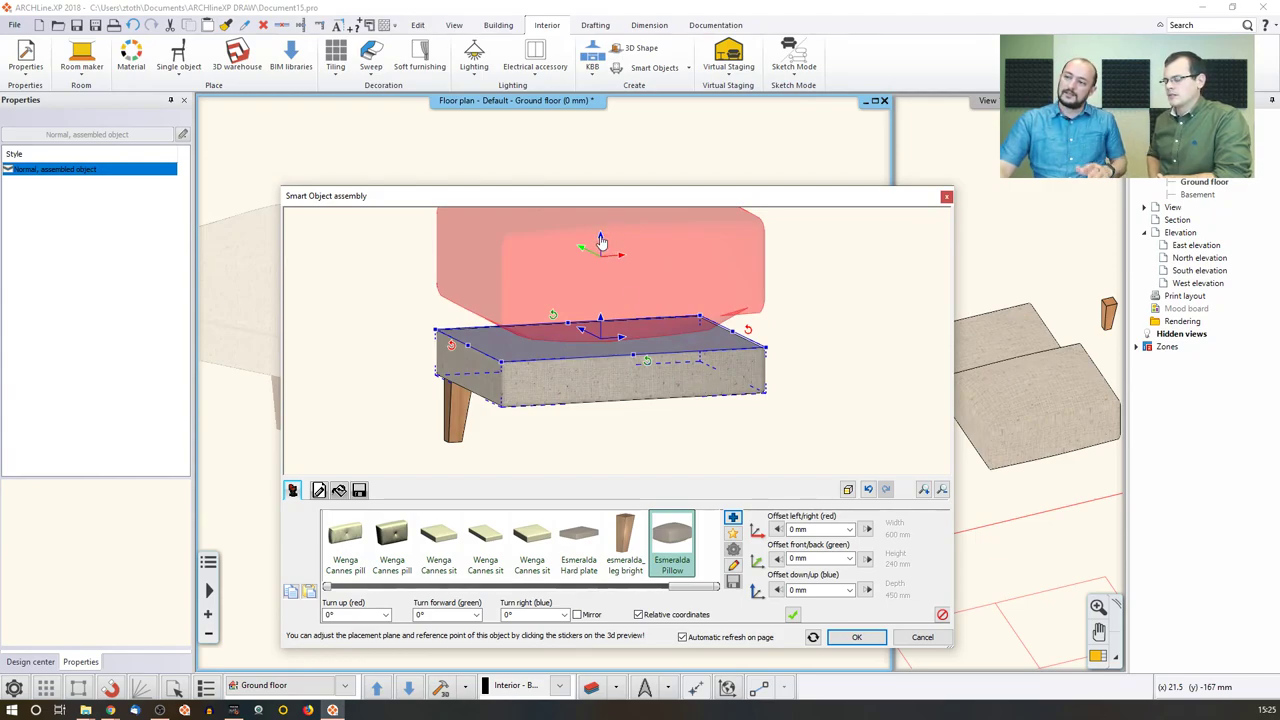
Step: Lower the Esmeralda Pillow onto the hard plate at -67.7 mm, confirm, and bring up the library save options
{"action": "left_click_drag", "start_coordinate": [601, 240], "coordinate": [629, 277]}
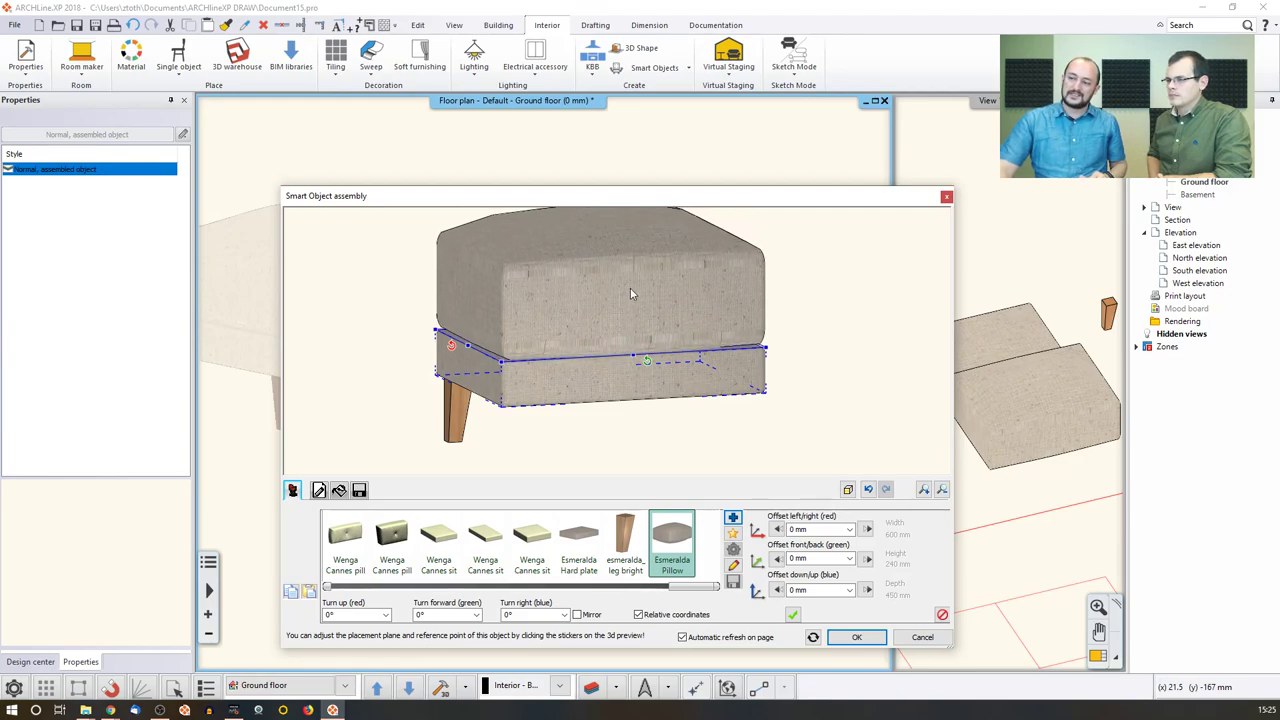
{"action": "left_click", "coordinate": [630, 293]}
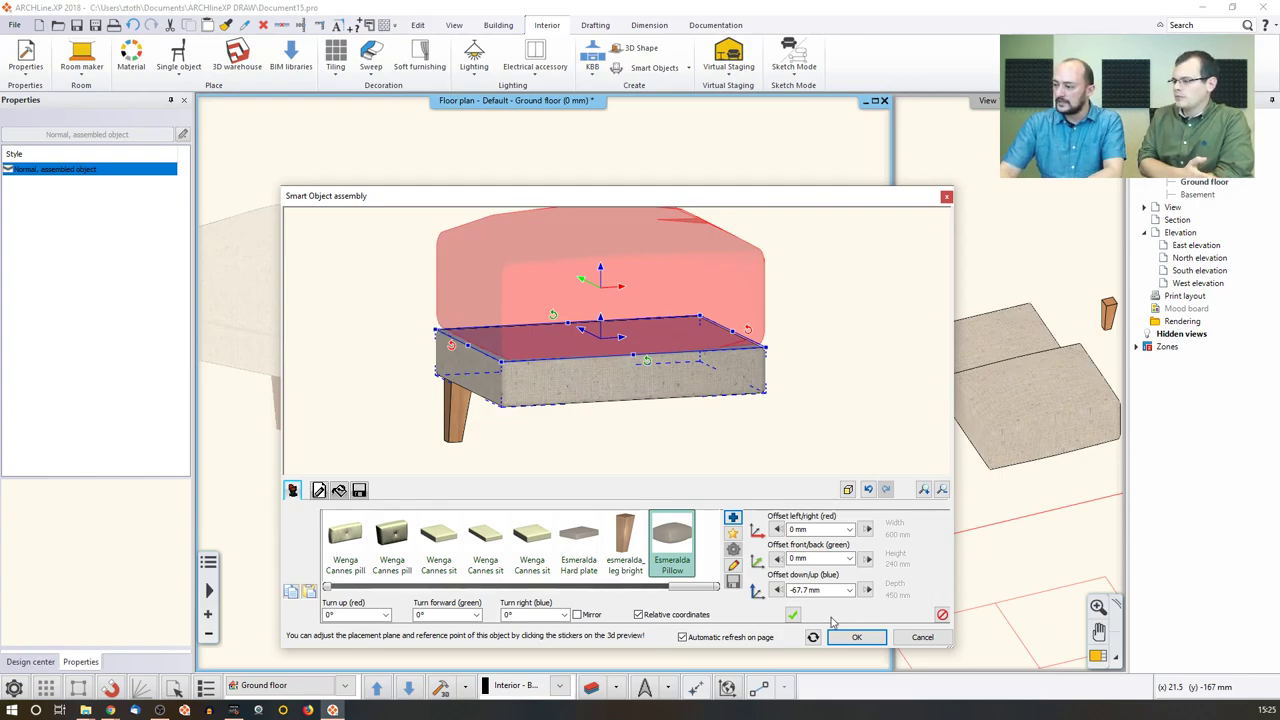
{"action": "left_click", "coordinate": [792, 616]}
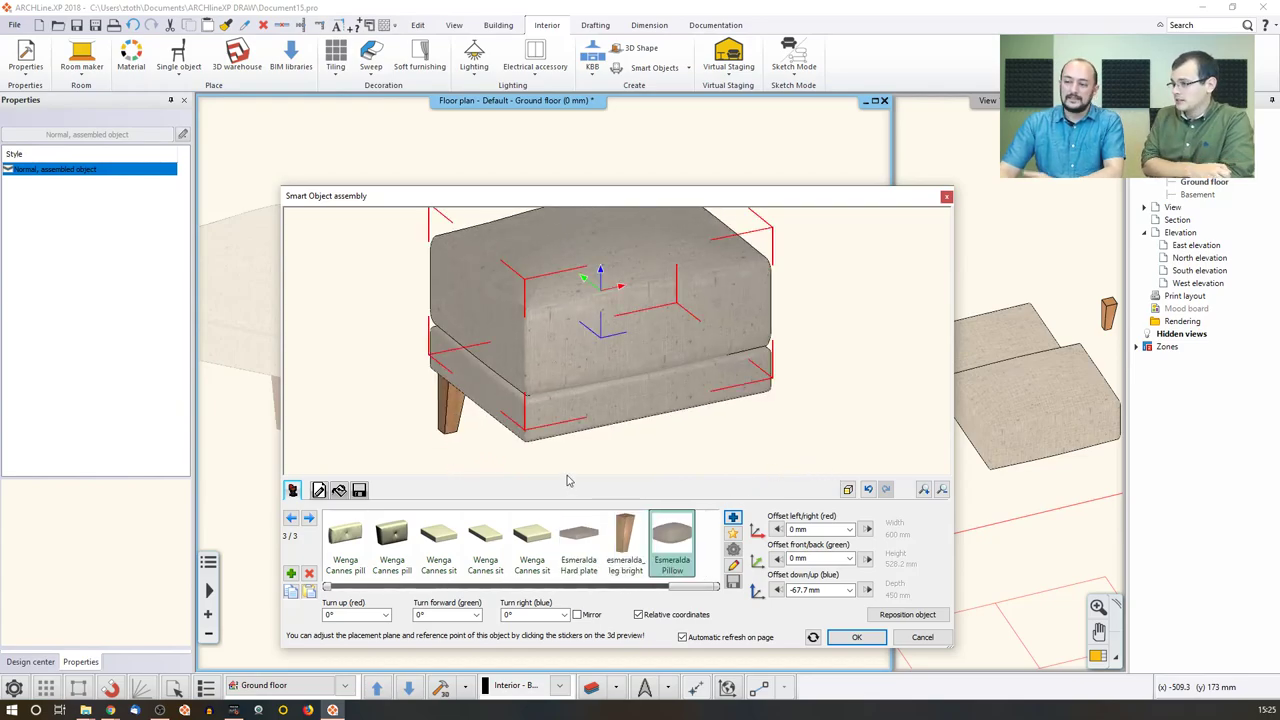
{"action": "left_click", "coordinate": [361, 491]}
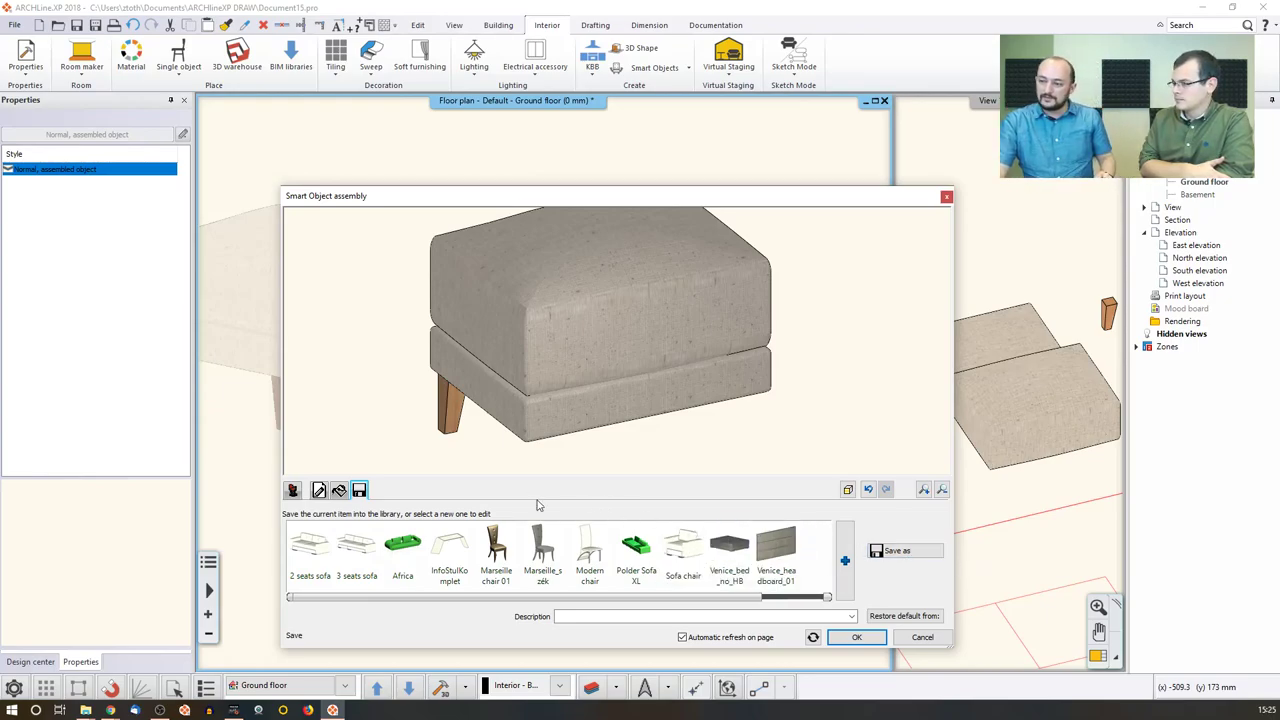
{"action": "left_click_drag", "start_coordinate": [481, 459], "coordinate": [505, 425]}
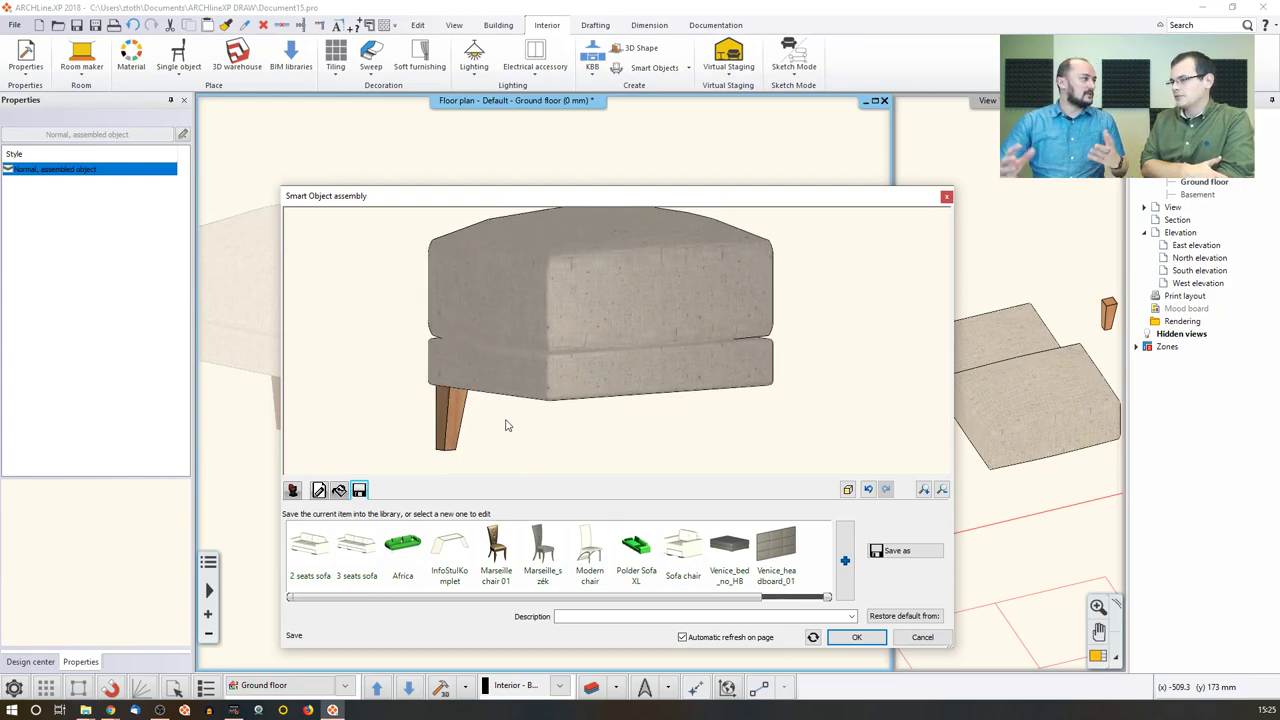
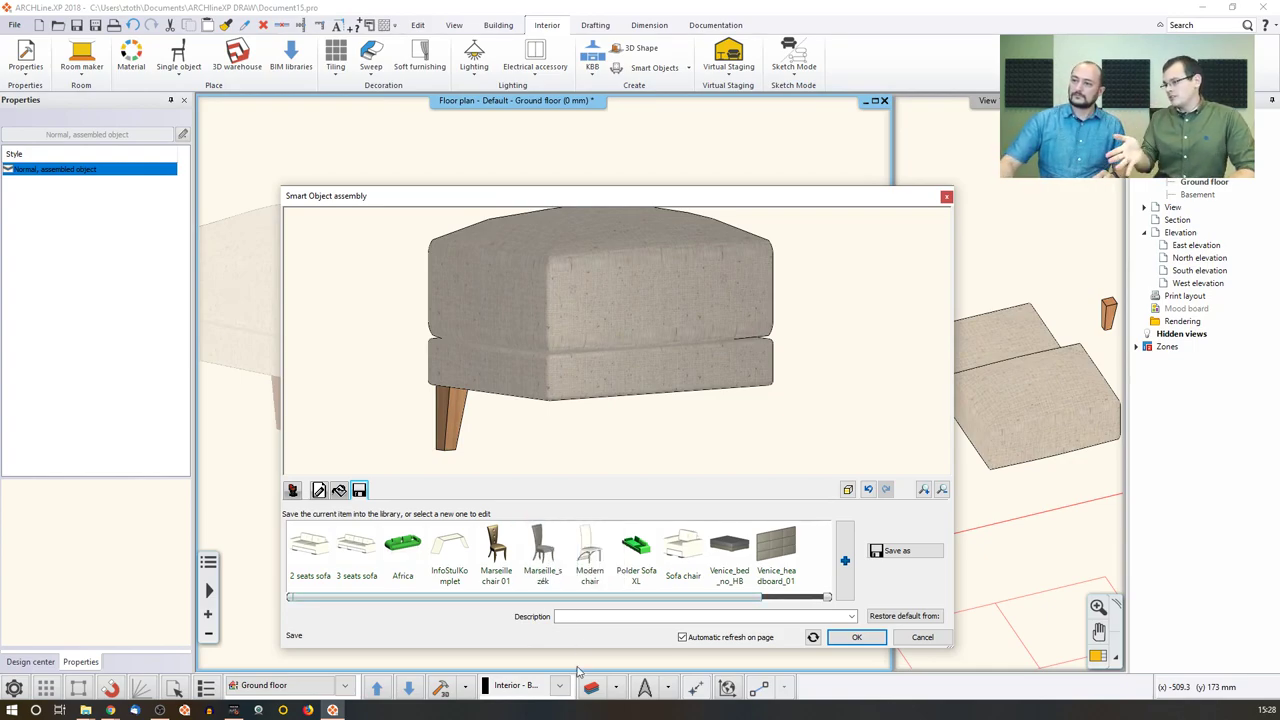
Step: Discard the ottoman assembly changes and open the recent Marseille_chair.pro project without saving
{"action": "left_click", "coordinate": [946, 196]}
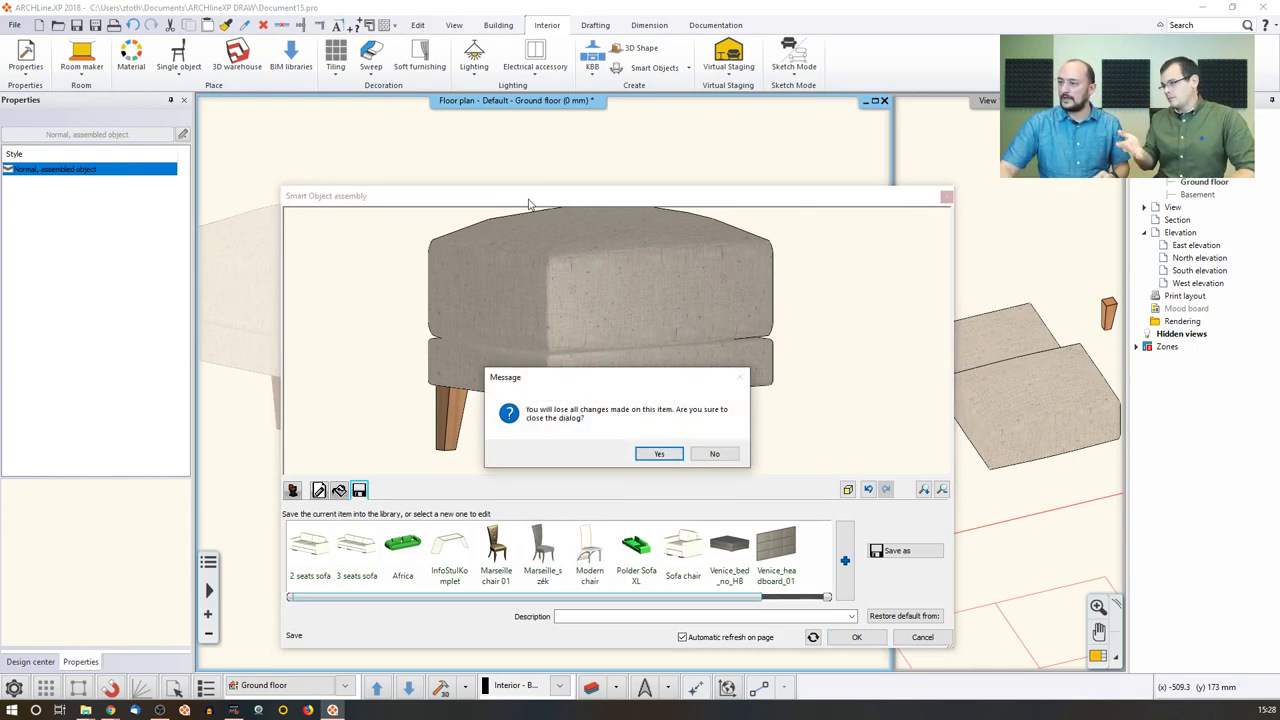
{"action": "left_click", "coordinate": [659, 453]}
{"action": "left_click", "coordinate": [15, 25]}
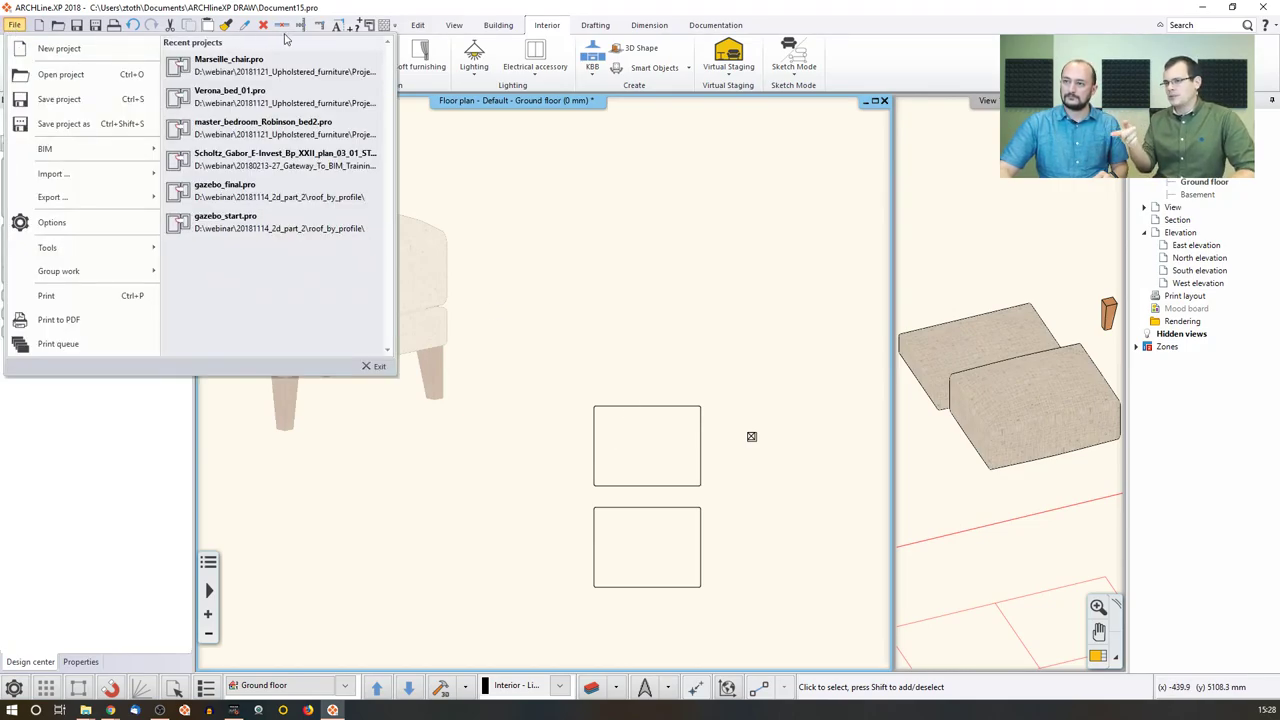
{"action": "left_click", "coordinate": [380, 57]}
{"action": "left_click", "coordinate": [514, 521]}
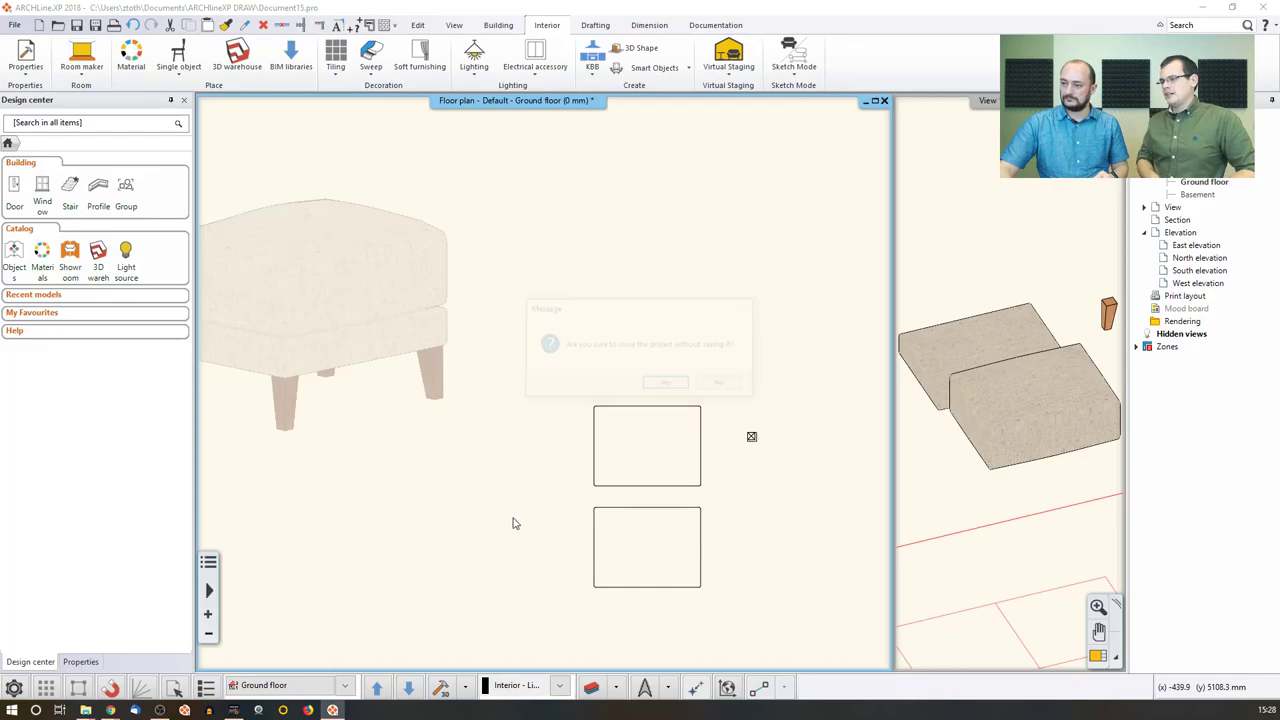
{"action": "left_click", "coordinate": [668, 385]}
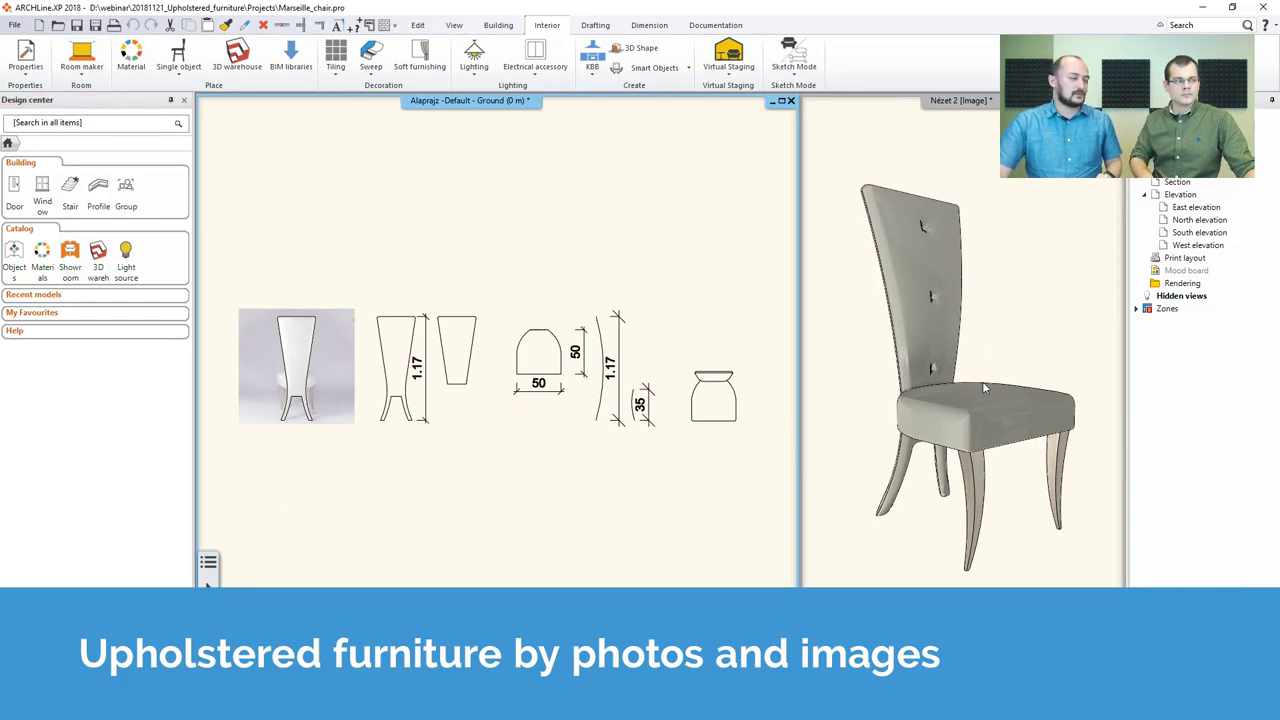
Step: Open the Marseille_01.jpg back-view chair photo from the Projects folder in Photos
{"action": "middle_click_drag", "start_coordinate": [485, 430], "coordinate": [643, 440]}
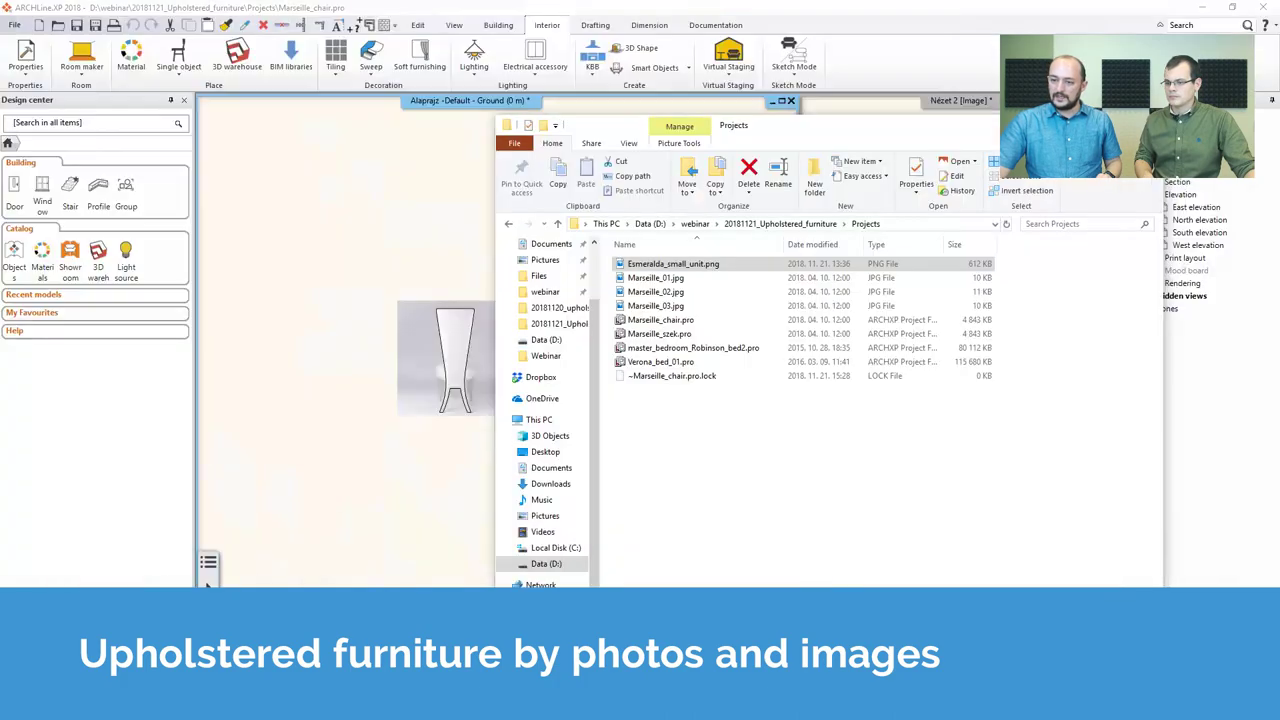
{"action": "left_click", "coordinate": [656, 278]}
{"action": "double_click", "coordinate": [660, 278]}
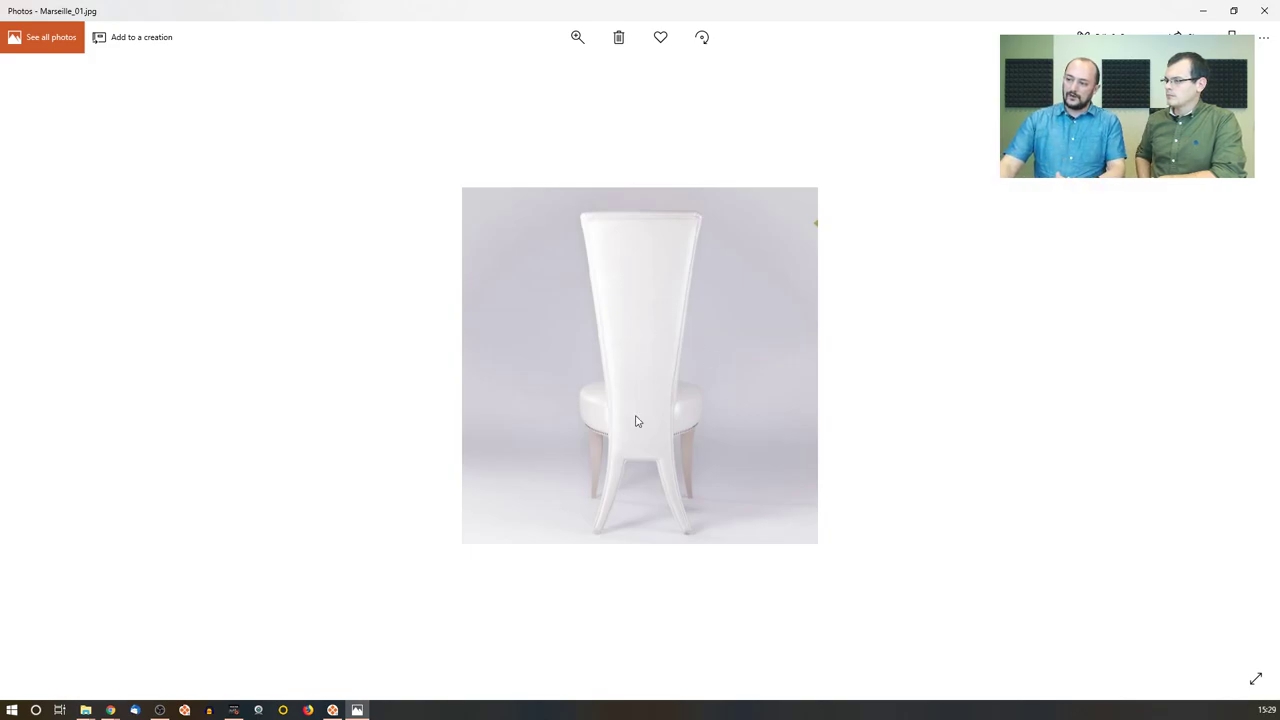
Step: Browse the Marseille_02 and Marseille_03 photos, then close Photos and return to ARCHLine
{"action": "key", "text": "Right"}
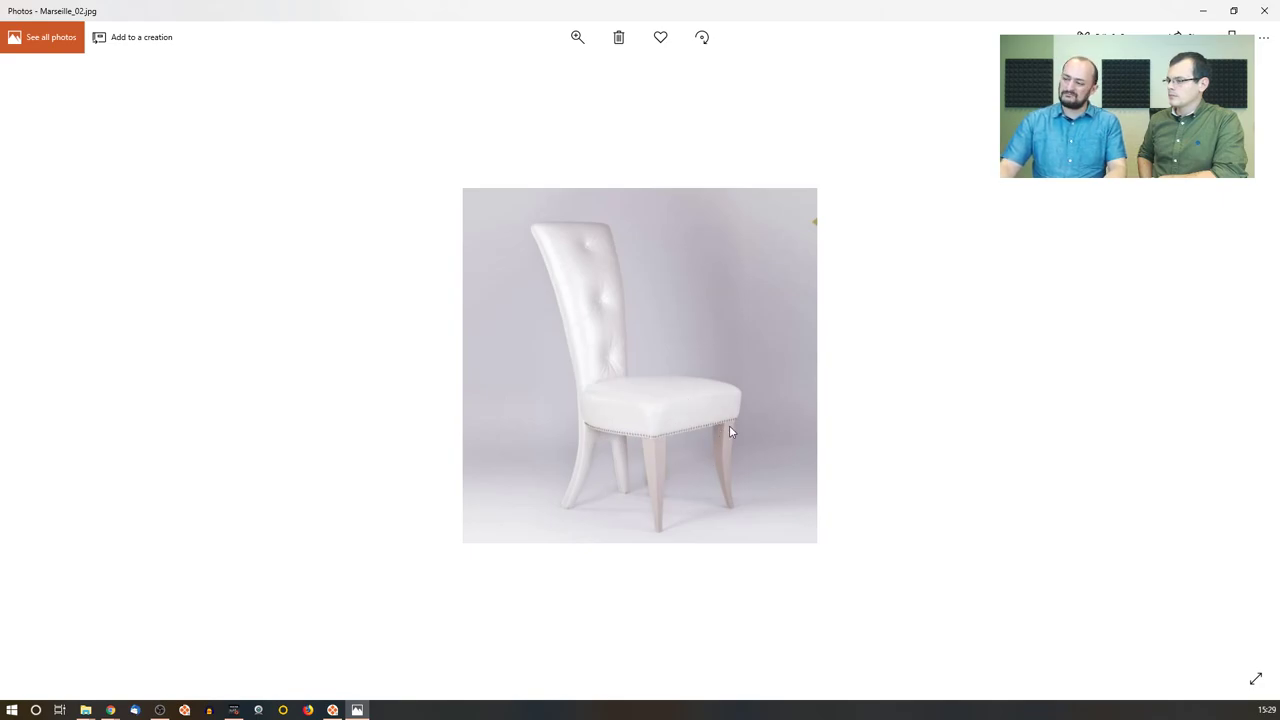
{"action": "key", "text": "Right"}
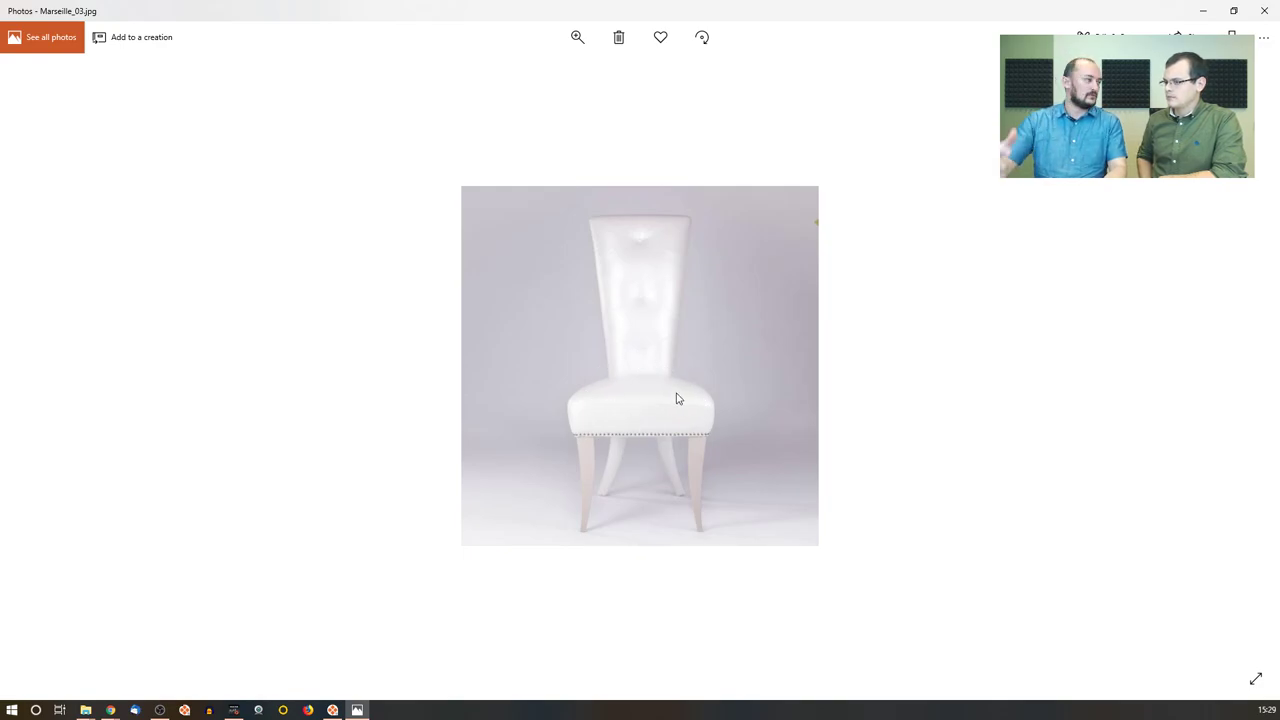
{"action": "left_click", "coordinate": [1265, 12]}
{"action": "left_click", "coordinate": [399, 257]}
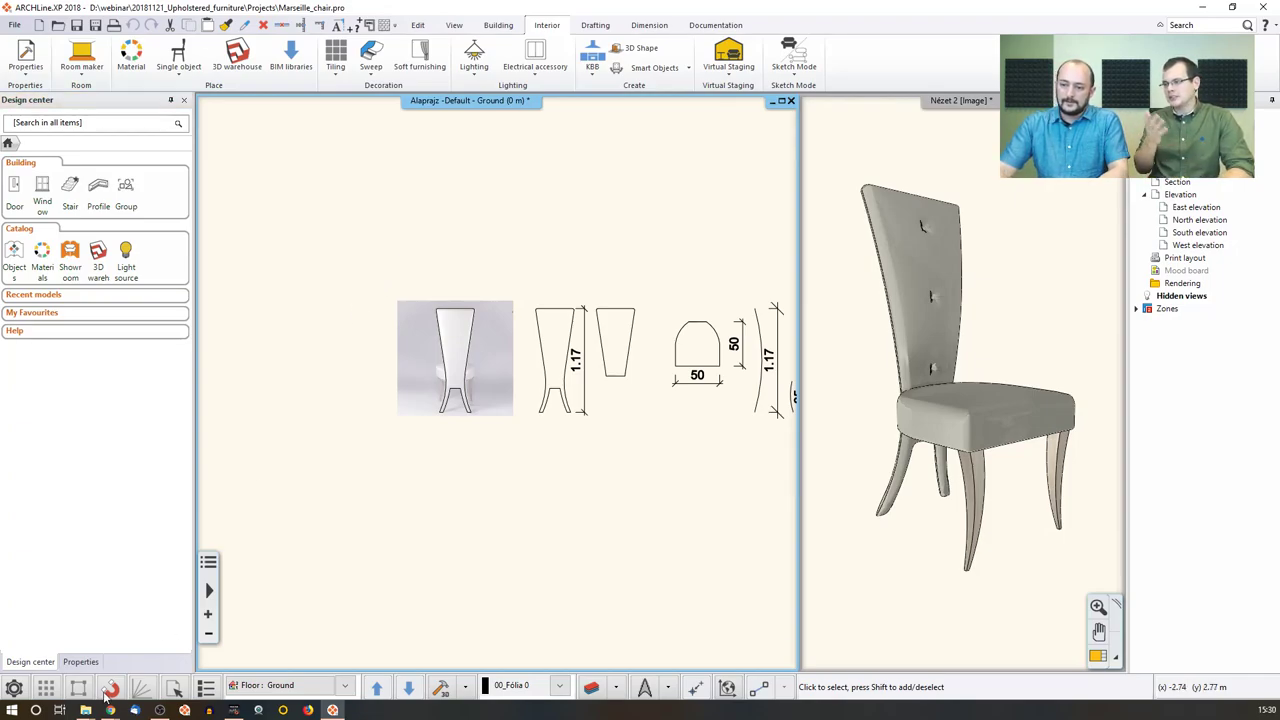
Step: Reopen Marseille_01.jpg from the Projects folder to check the chair's back view
{"action": "mouse_move", "coordinate": [85, 710]}
{"action": "left_click", "coordinate": [50, 650]}
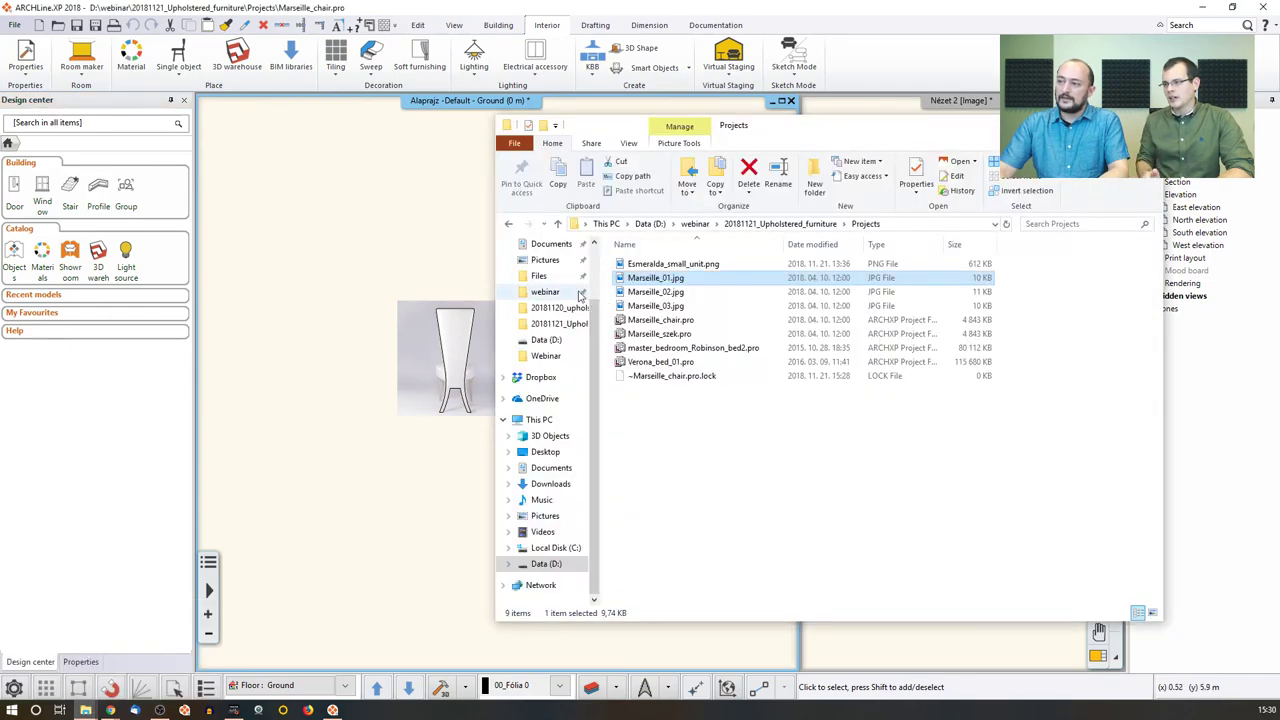
{"action": "double_click", "coordinate": [654, 278]}
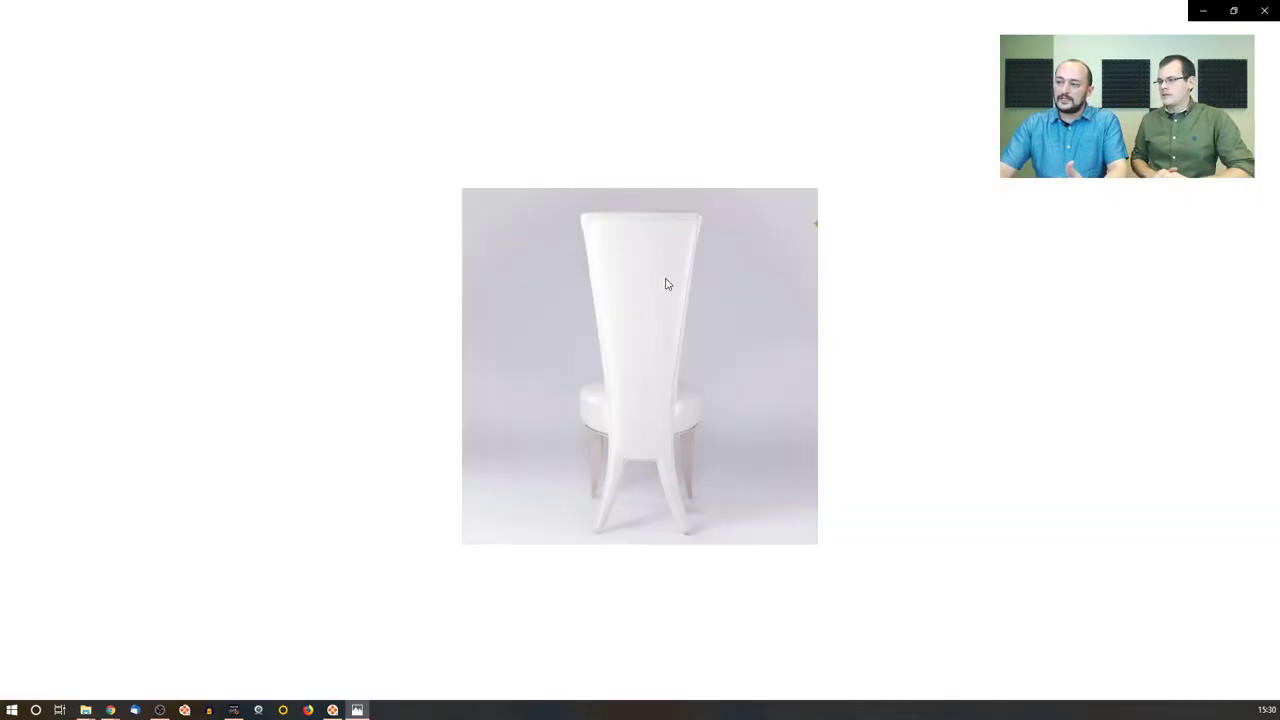
{"action": "key", "text": "alt+F4"}
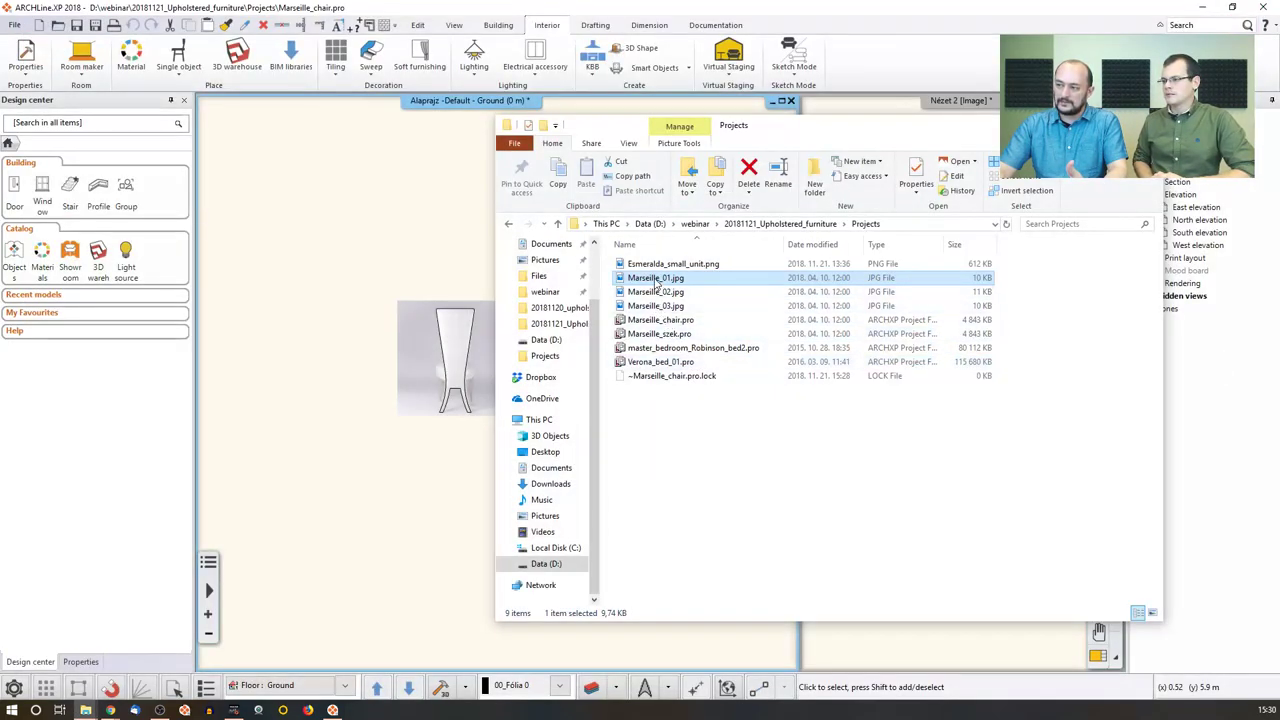
Step: Insert Marseille_01.jpg into the plan as a small image at the lower left
{"action": "left_click_drag", "start_coordinate": [651, 282], "coordinate": [286, 402]}
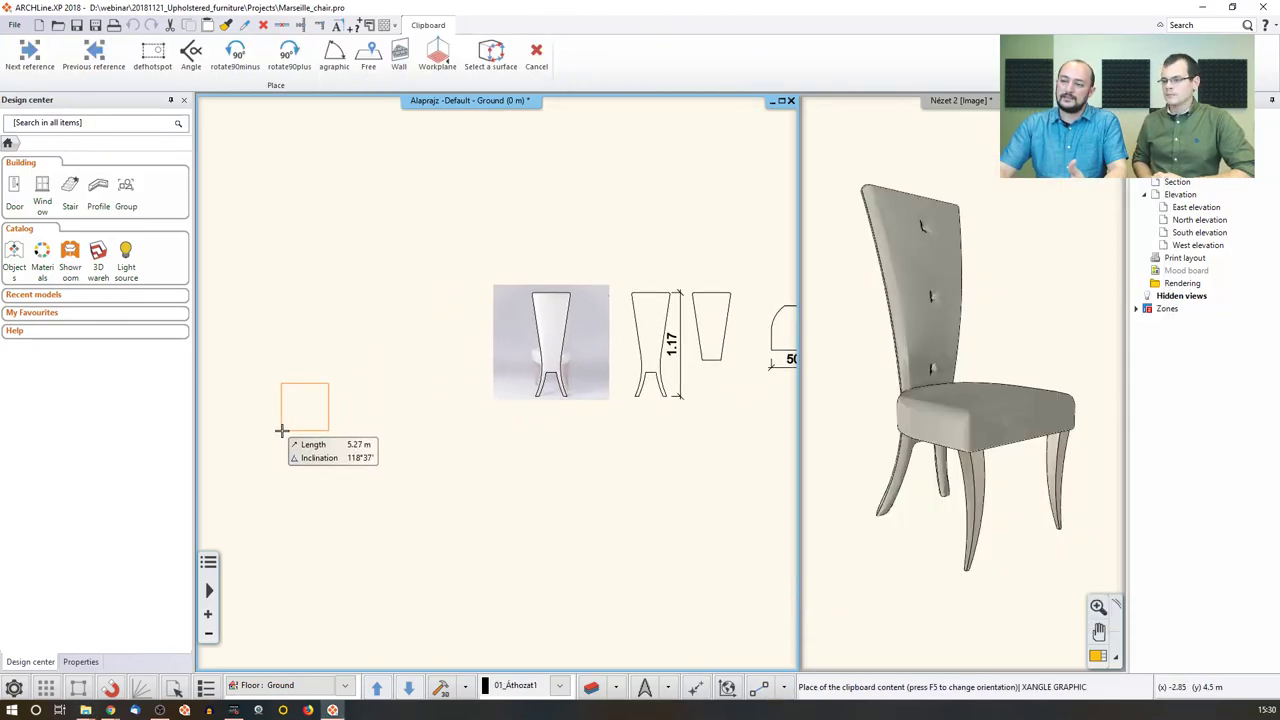
{"action": "left_click", "coordinate": [281, 430]}
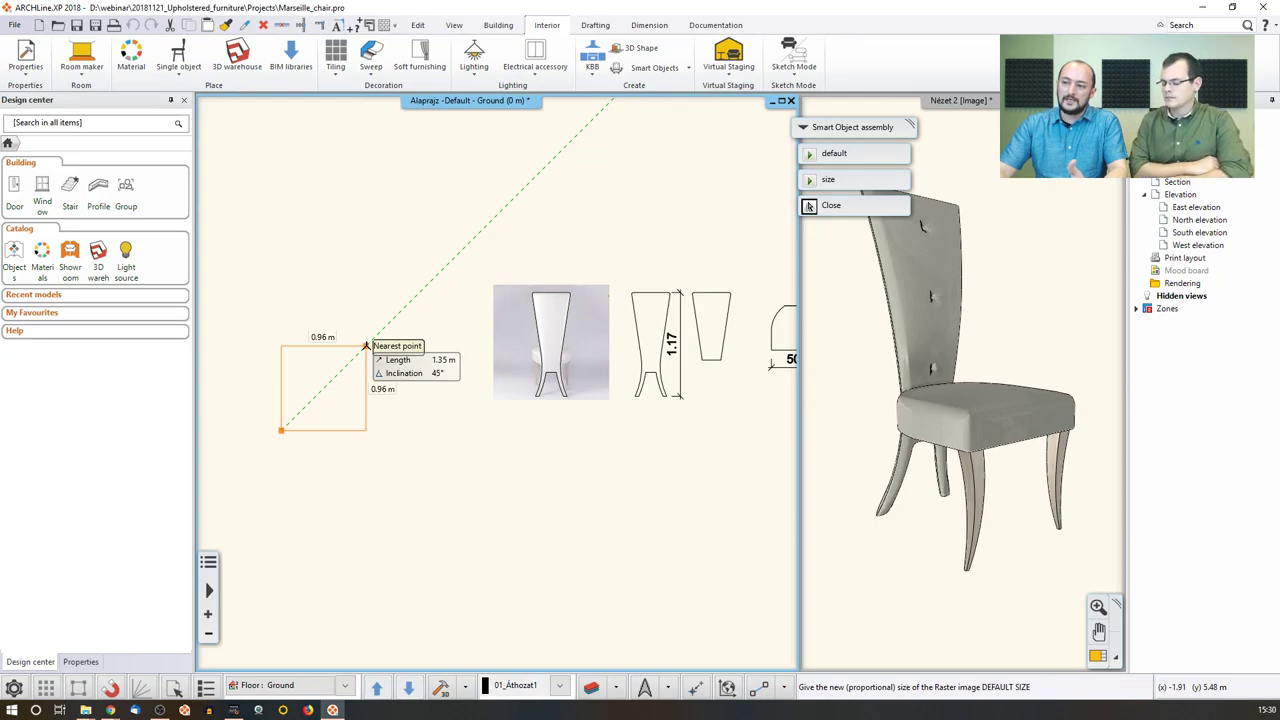
{"action": "left_click", "coordinate": [329, 384]}
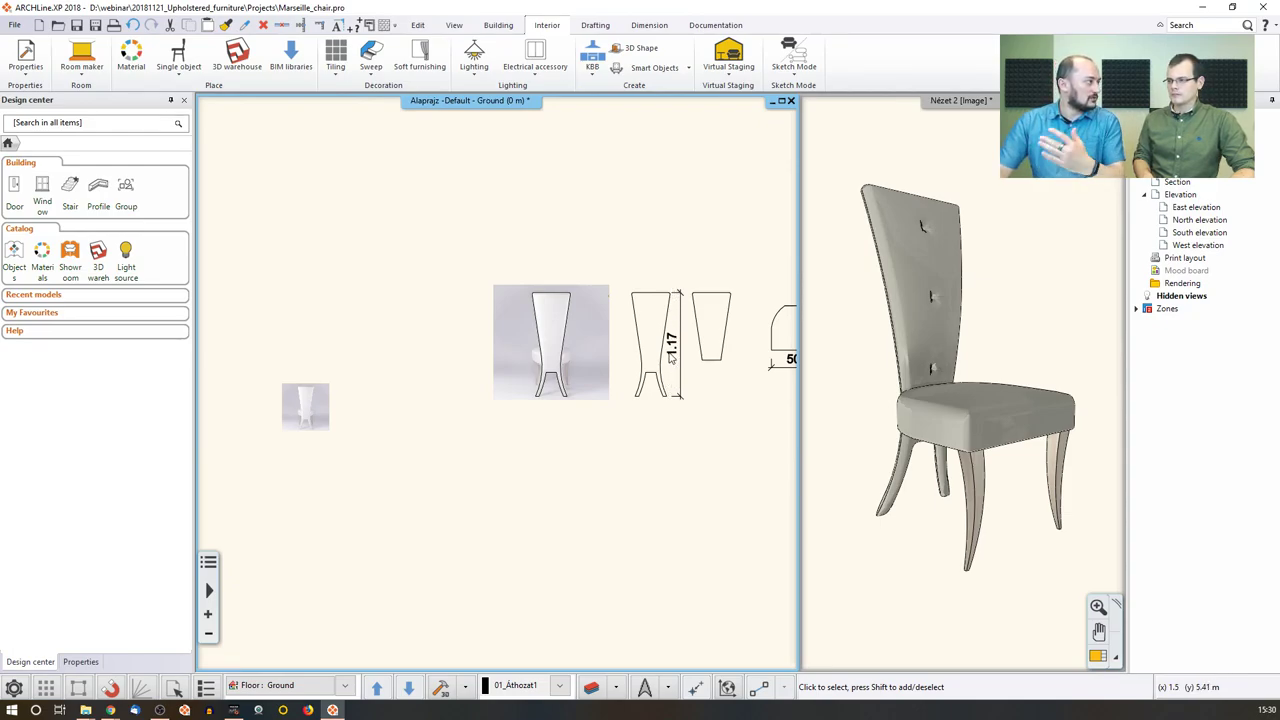
Step: Calibrate the chair photo so its leg-bottom-to-top height measures 1,17 m
{"action": "middle_click_drag", "start_coordinate": [310, 390], "coordinate": [365, 391]}
{"action": "scroll", "coordinate": [385, 391], "scroll_direction": "up", "scroll_amount": 2}
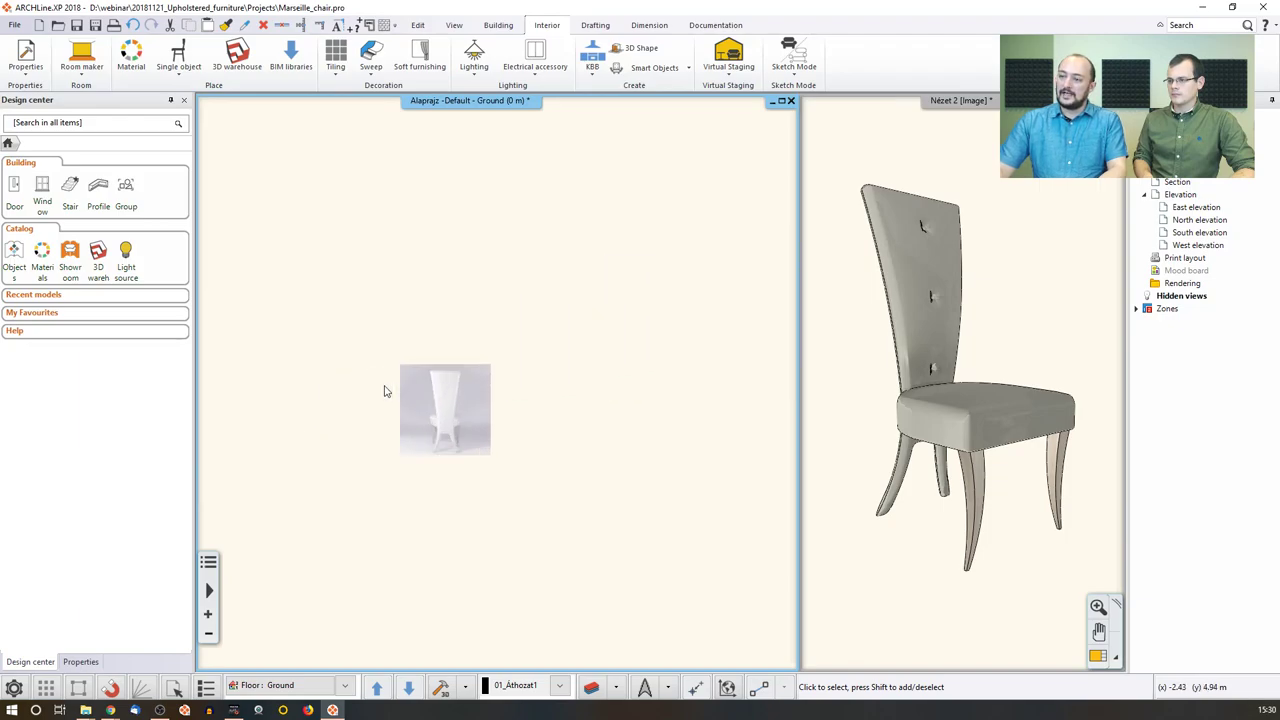
{"action": "right_click", "coordinate": [462, 401]}
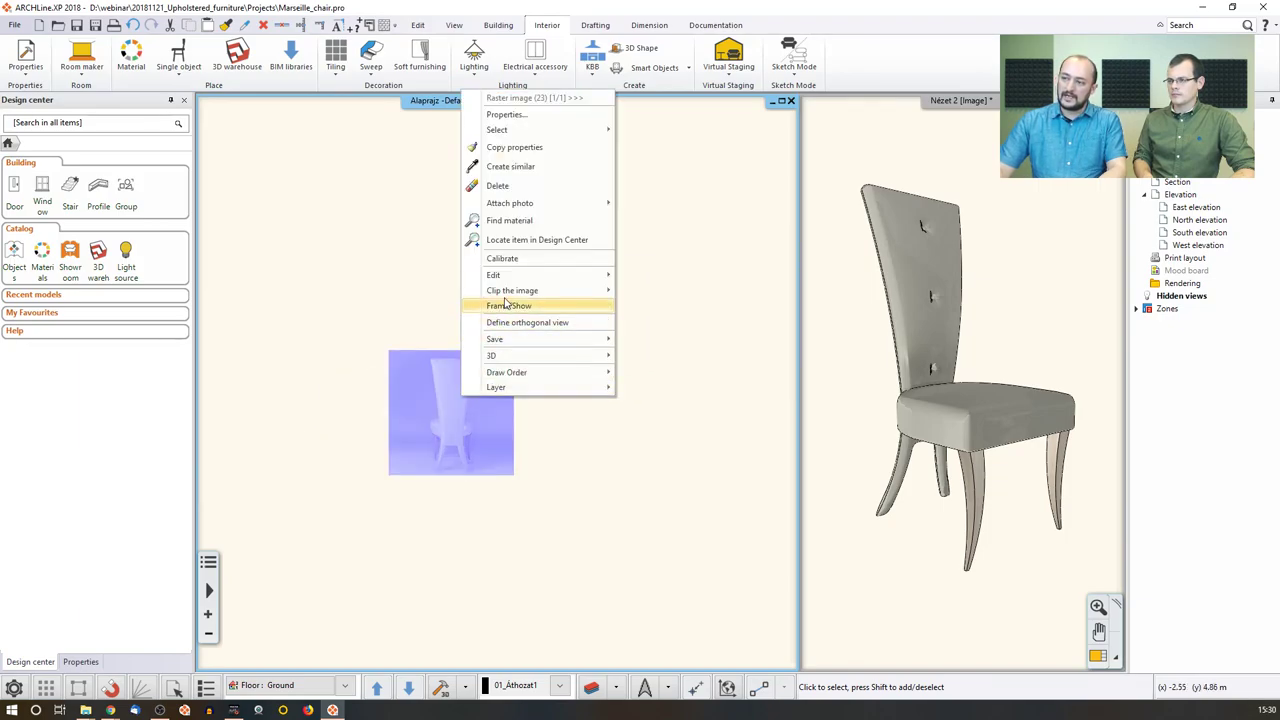
{"action": "left_click", "coordinate": [502, 258]}
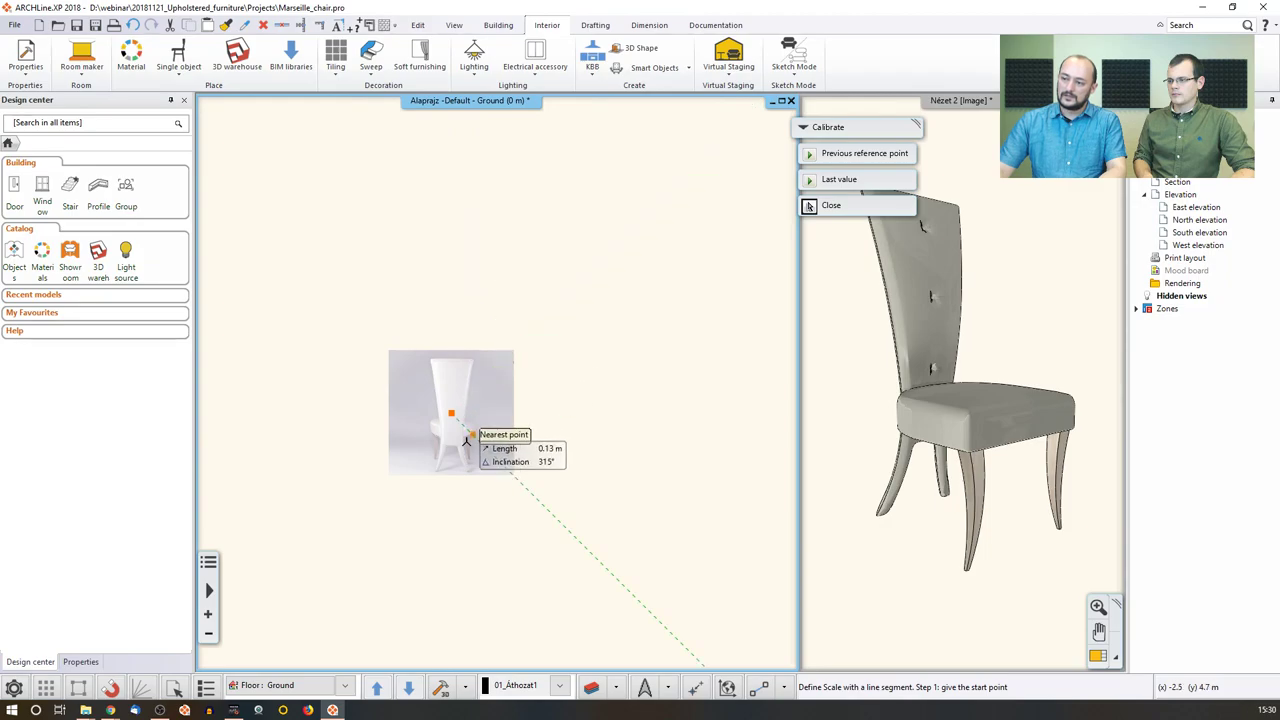
{"action": "scroll", "coordinate": [466, 440], "scroll_direction": "up", "scroll_amount": 6}
{"action": "left_click", "coordinate": [529, 419]}
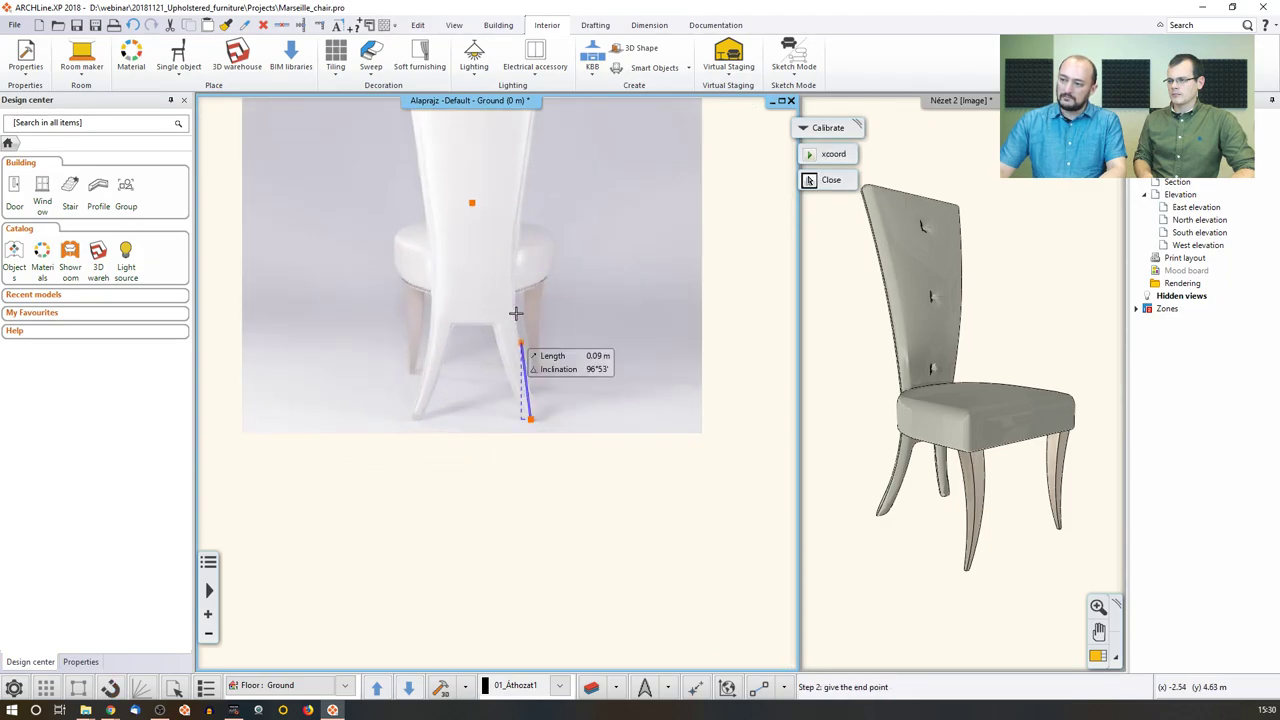
{"action": "scroll", "coordinate": [518, 360], "scroll_direction": "up", "scroll_amount": 3}
{"action": "scroll", "coordinate": [550, 240], "scroll_direction": "up", "scroll_amount": 2}
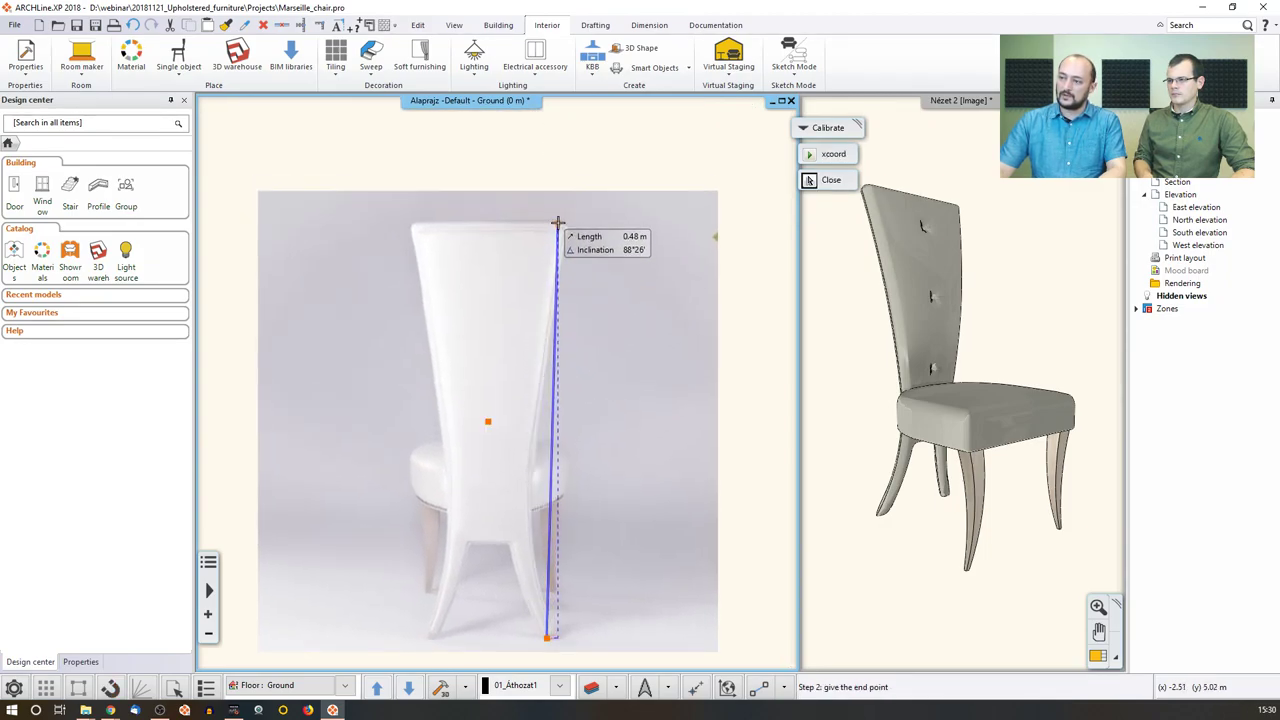
{"action": "left_click", "coordinate": [558, 222]}
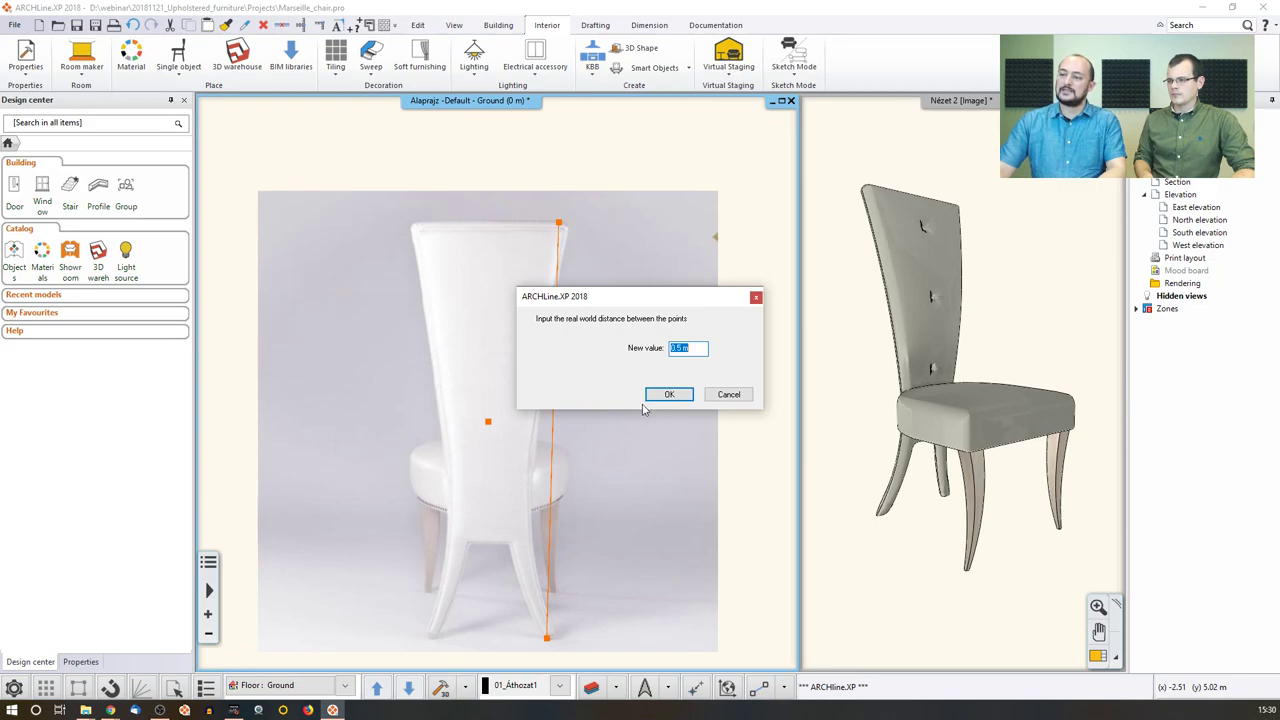
{"action": "type", "text": "1"}
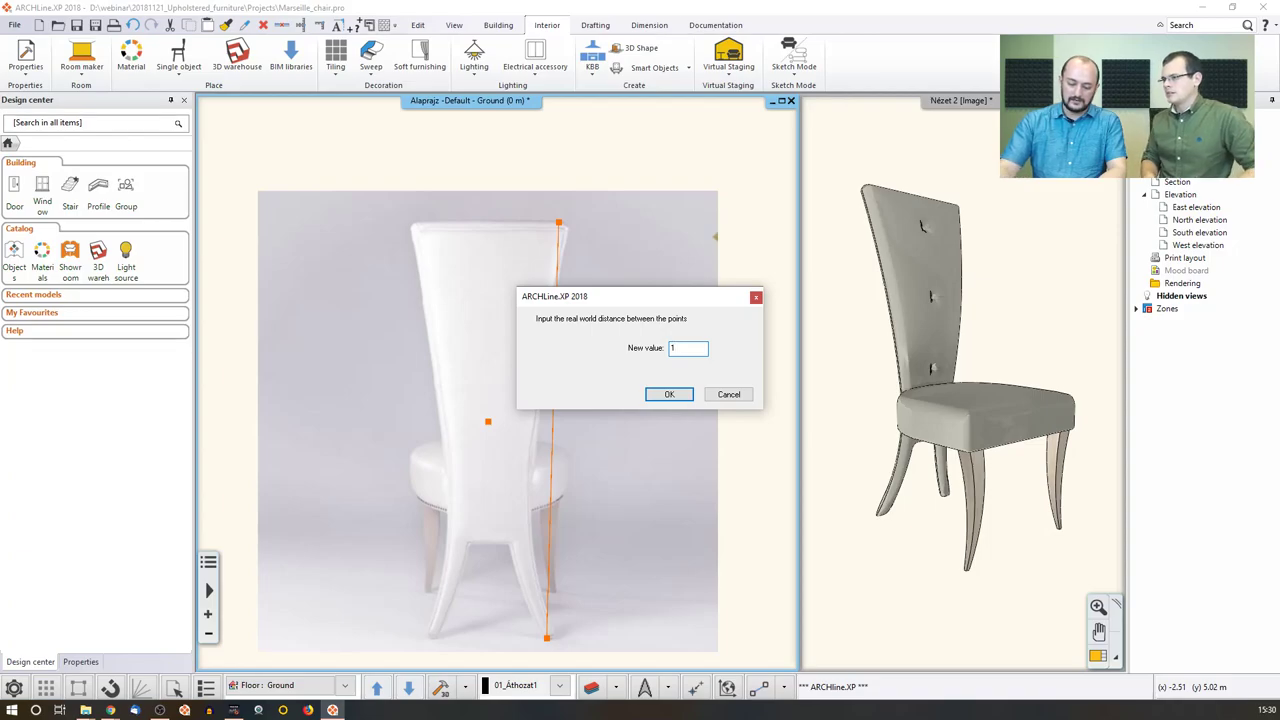
{"action": "type", "text": ",17"}
{"action": "key", "text": "Return"}
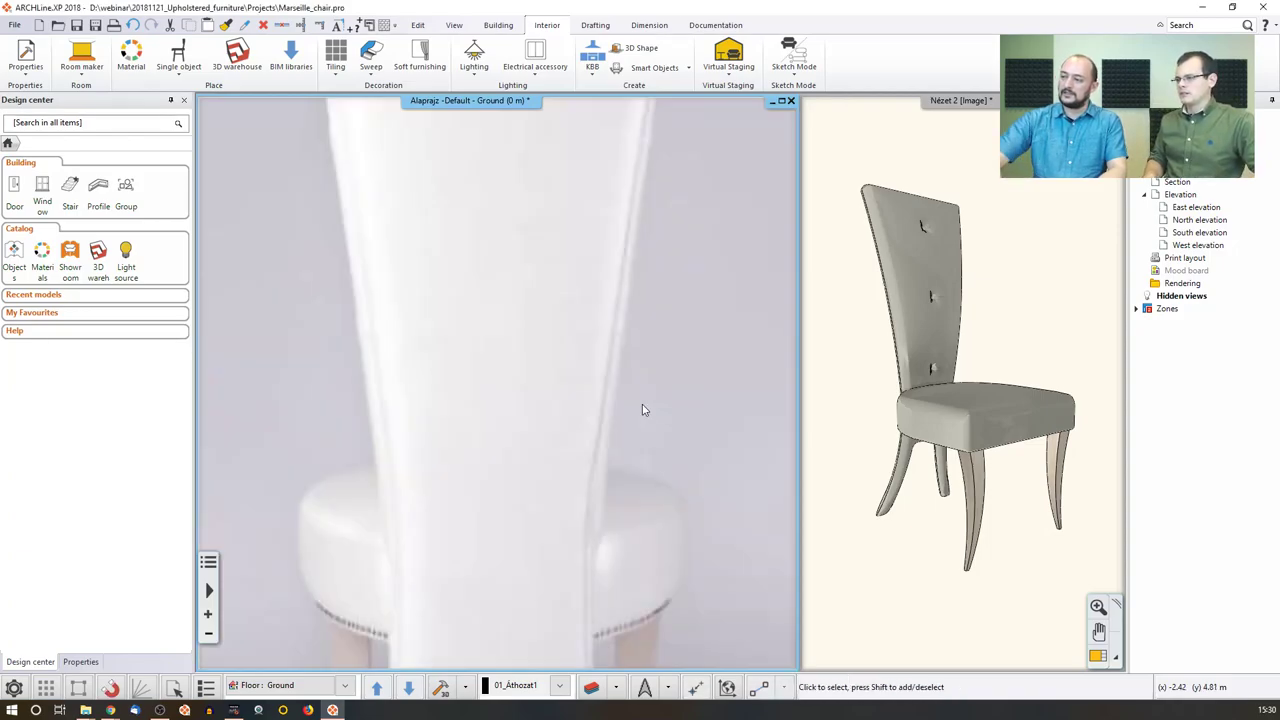
{"action": "scroll", "coordinate": [642, 404], "scroll_direction": "down", "scroll_amount": 5}
{"action": "scroll", "coordinate": [640, 400], "scroll_direction": "down", "scroll_amount": 1}
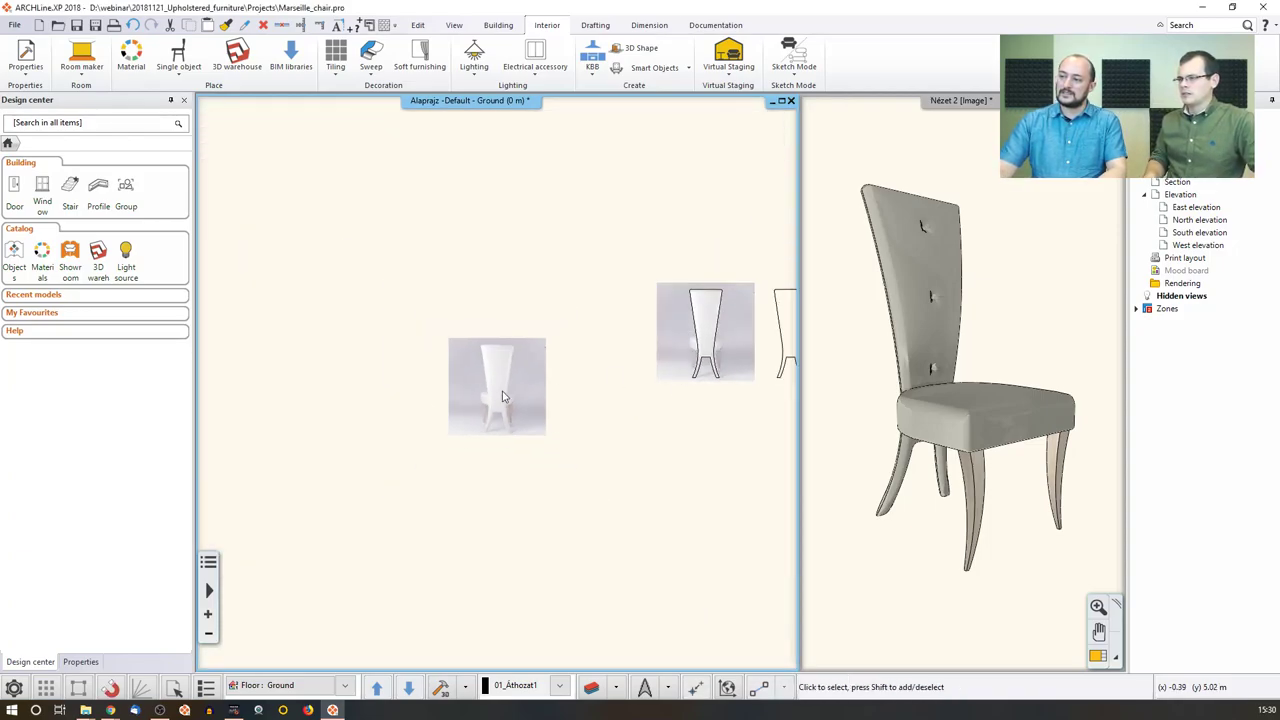
{"action": "left_click", "coordinate": [505, 402]}
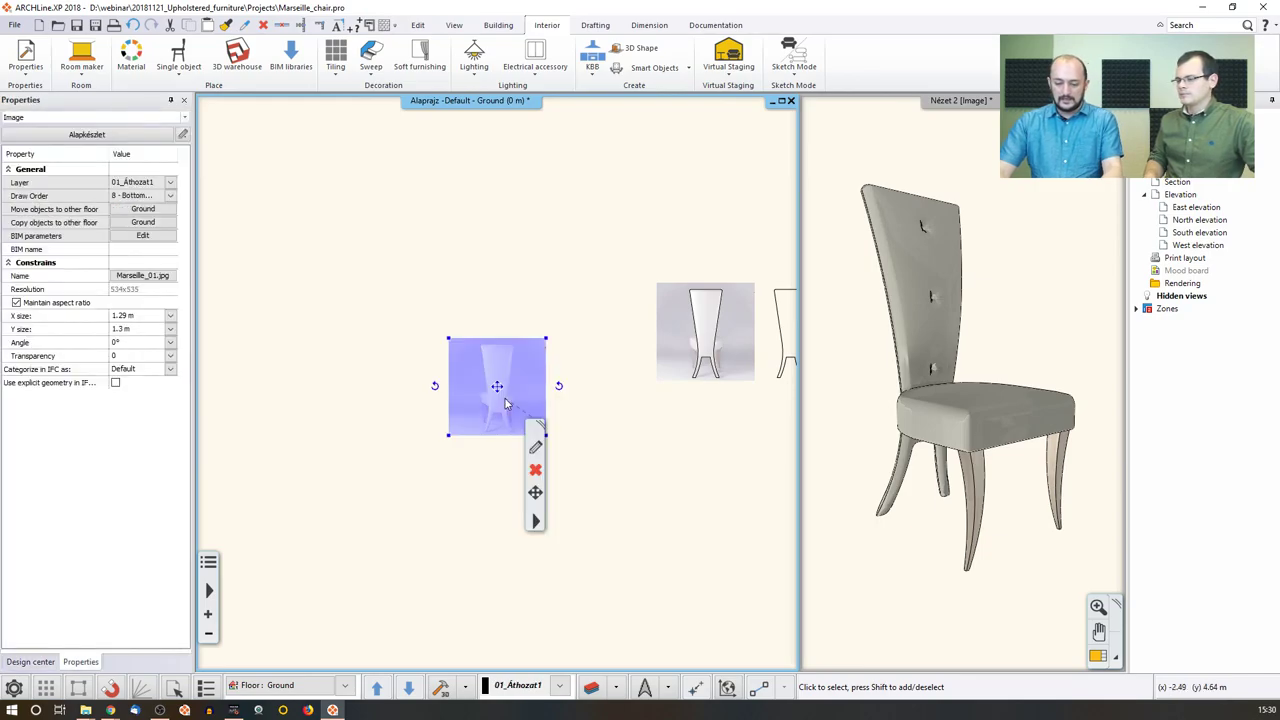
Step: Delete the left chair photo and move the remaining back-view photo further left
{"action": "key", "text": "Delete"}
{"action": "scroll", "coordinate": [506, 371], "scroll_direction": "up", "scroll_amount": 4}
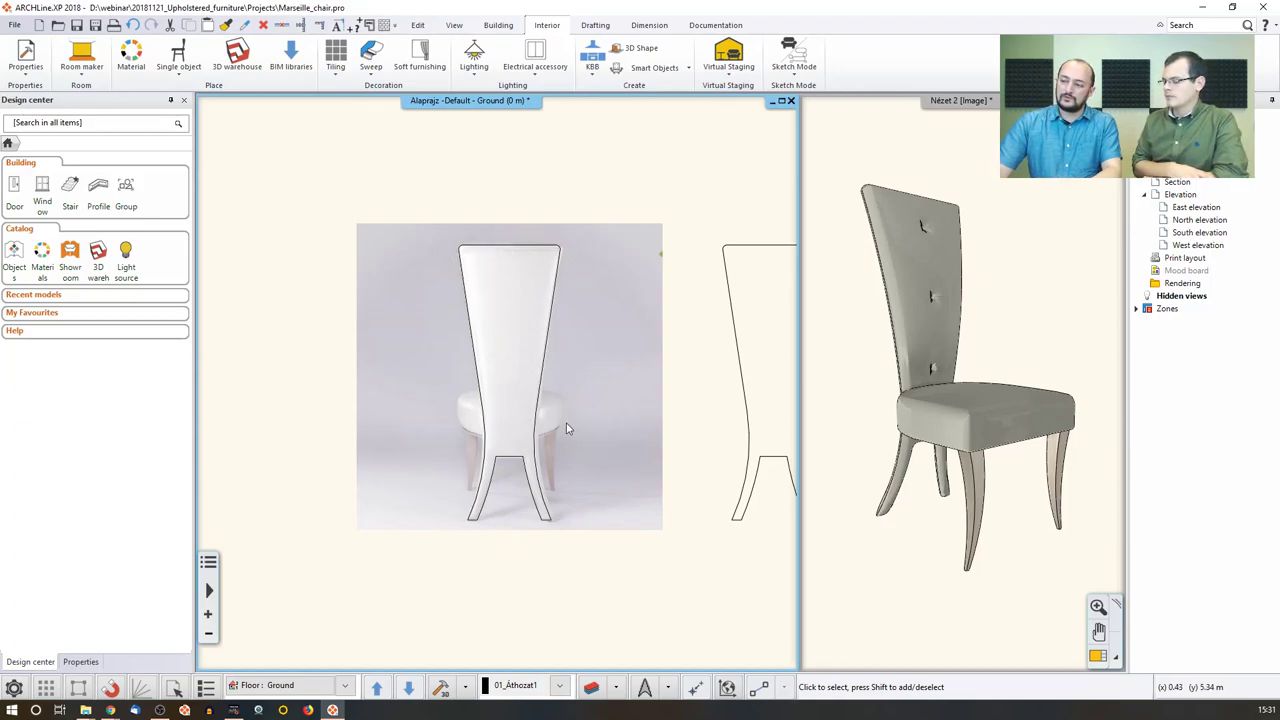
{"action": "left_click", "coordinate": [441, 427]}
{"action": "mouse_move", "coordinate": [509, 378]}
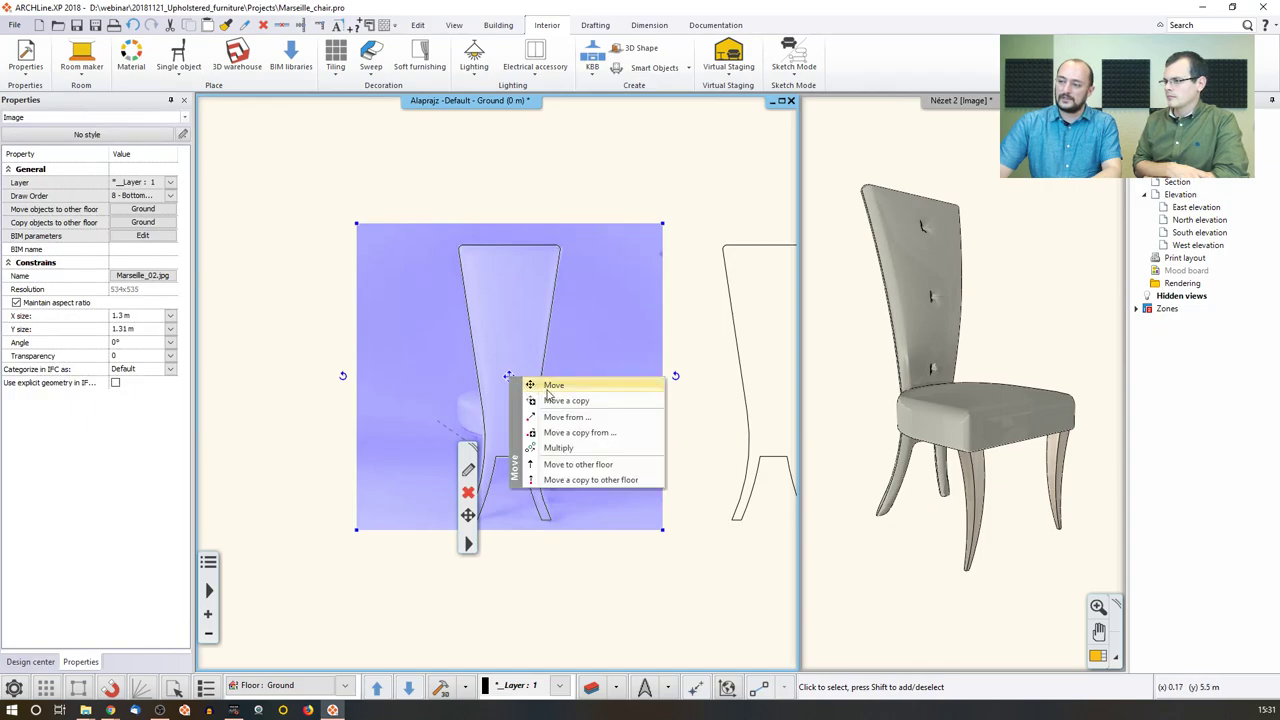
{"action": "left_click", "coordinate": [552, 387]}
{"action": "left_click", "coordinate": [443, 407]}
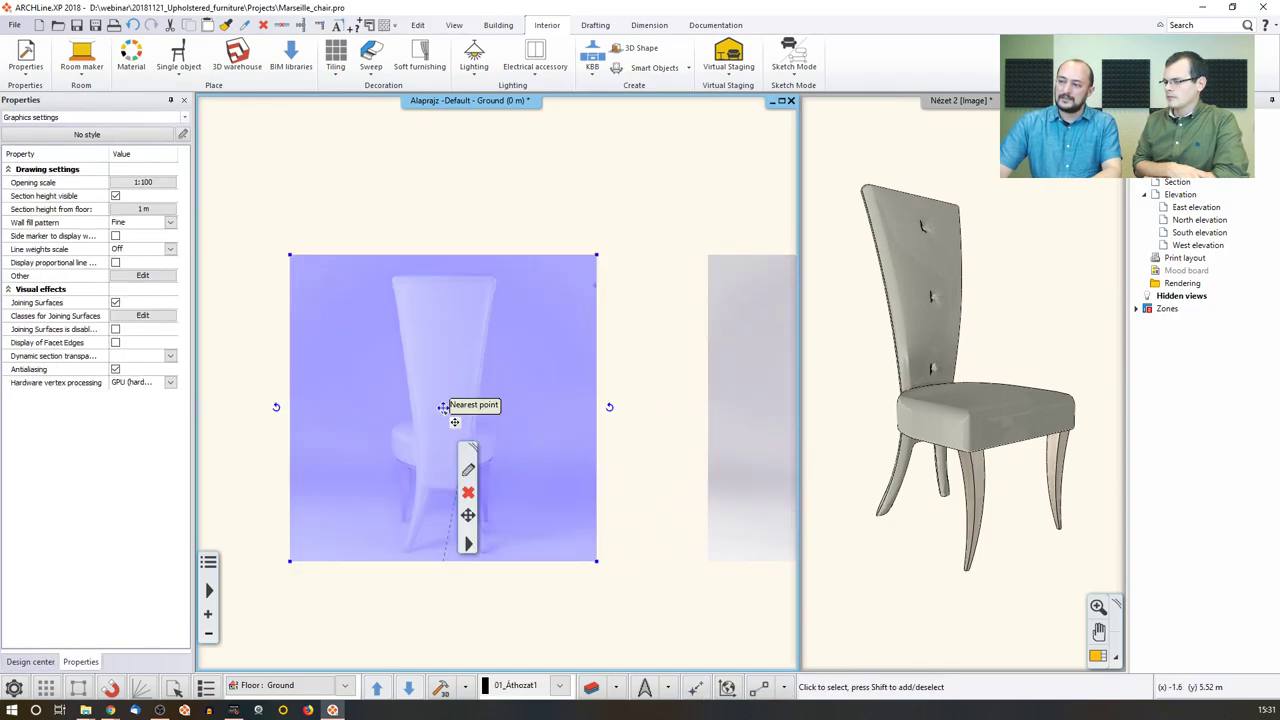
{"action": "left_click", "coordinate": [405, 203]}
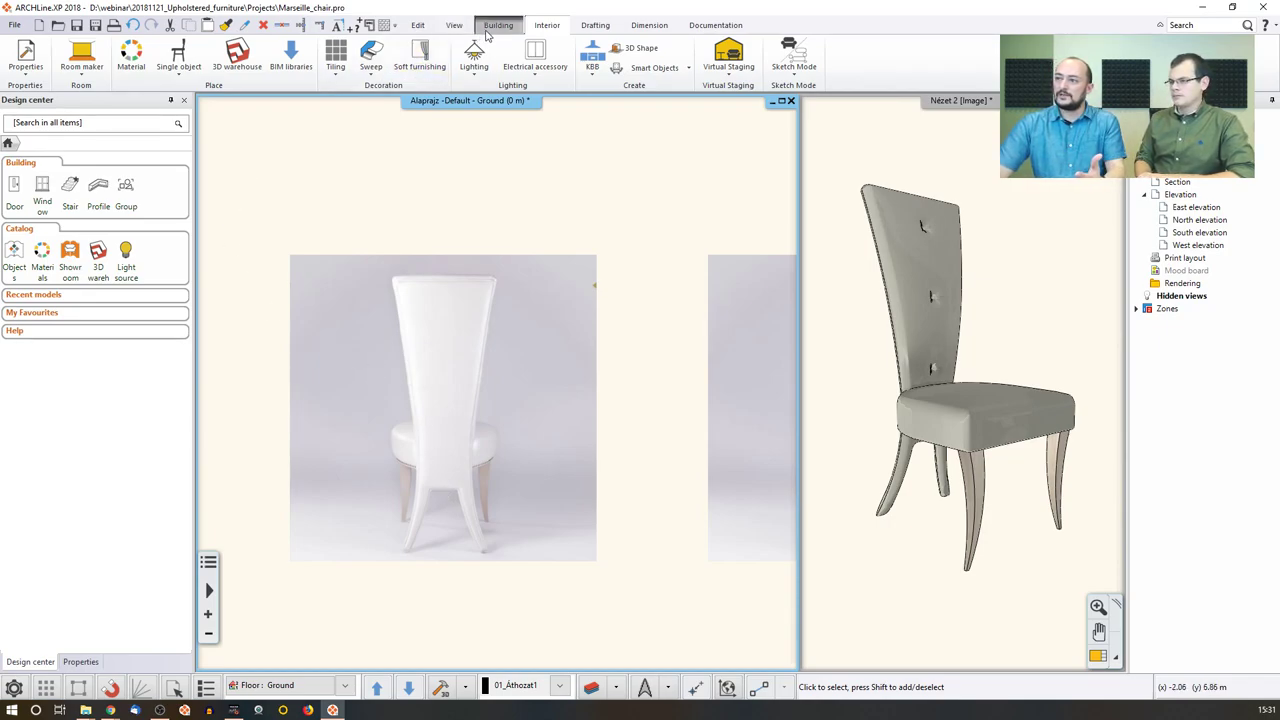
Step: Trace the chair back's straight top edge and rounded corner as a line-and-arc polyline
{"action": "left_click", "coordinate": [589, 27]}
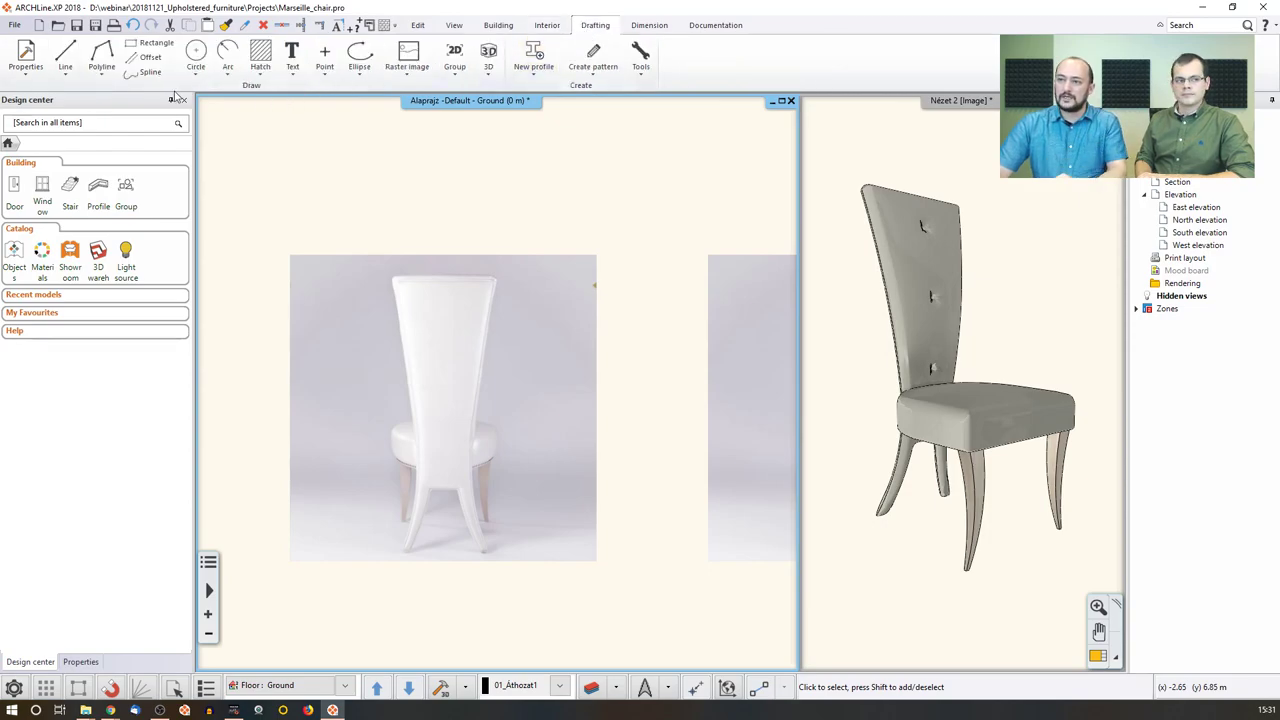
{"action": "left_click", "coordinate": [101, 68]}
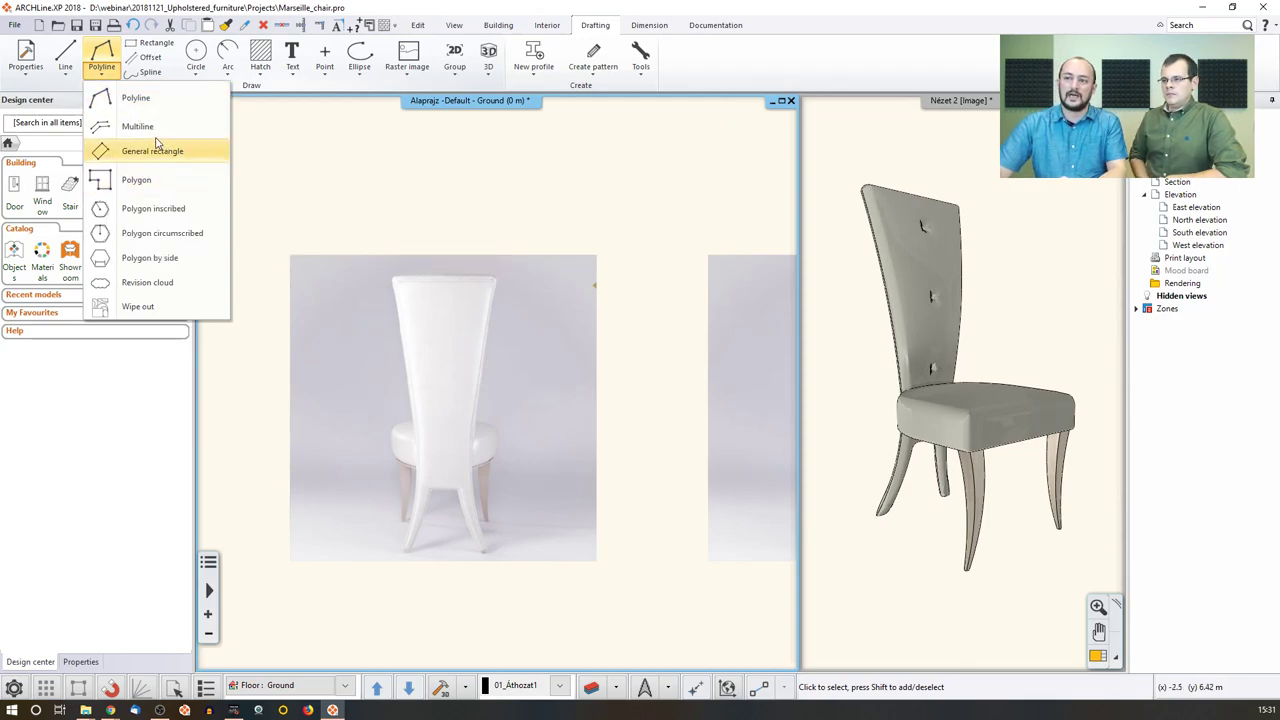
{"action": "left_click", "coordinate": [140, 105]}
{"action": "left_click", "coordinate": [443, 273]}
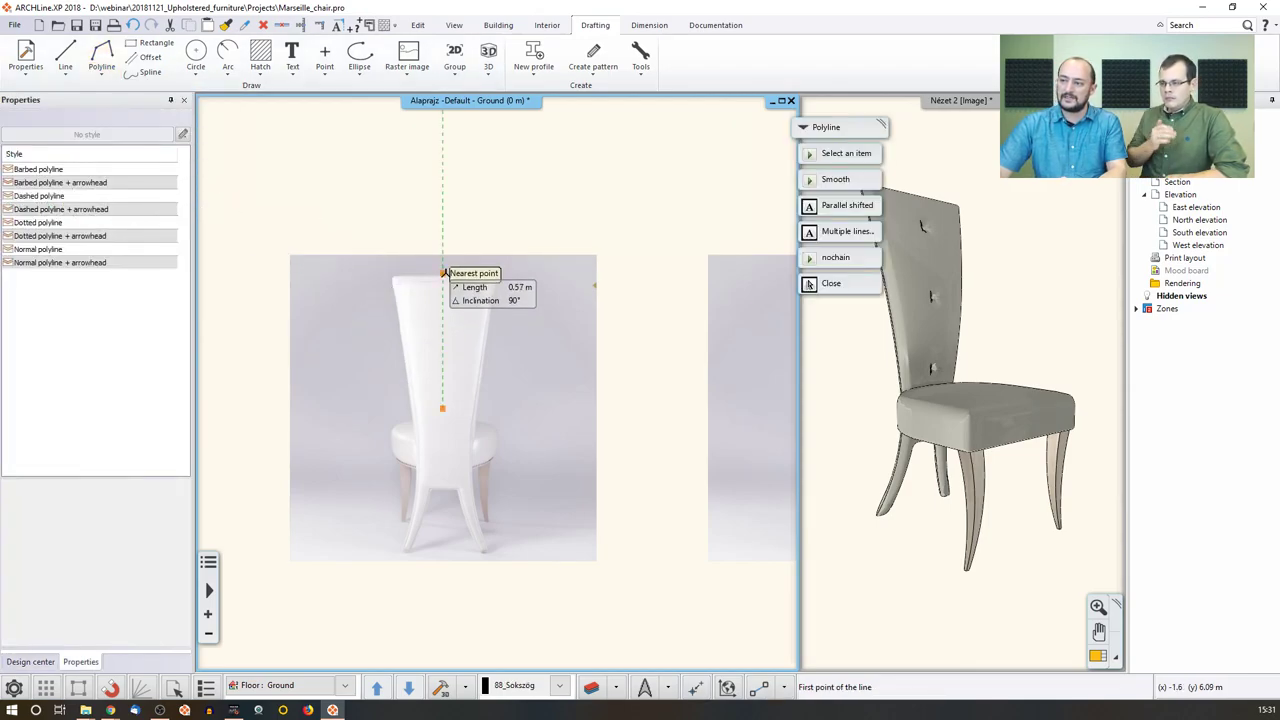
{"action": "left_click", "coordinate": [491, 273]}
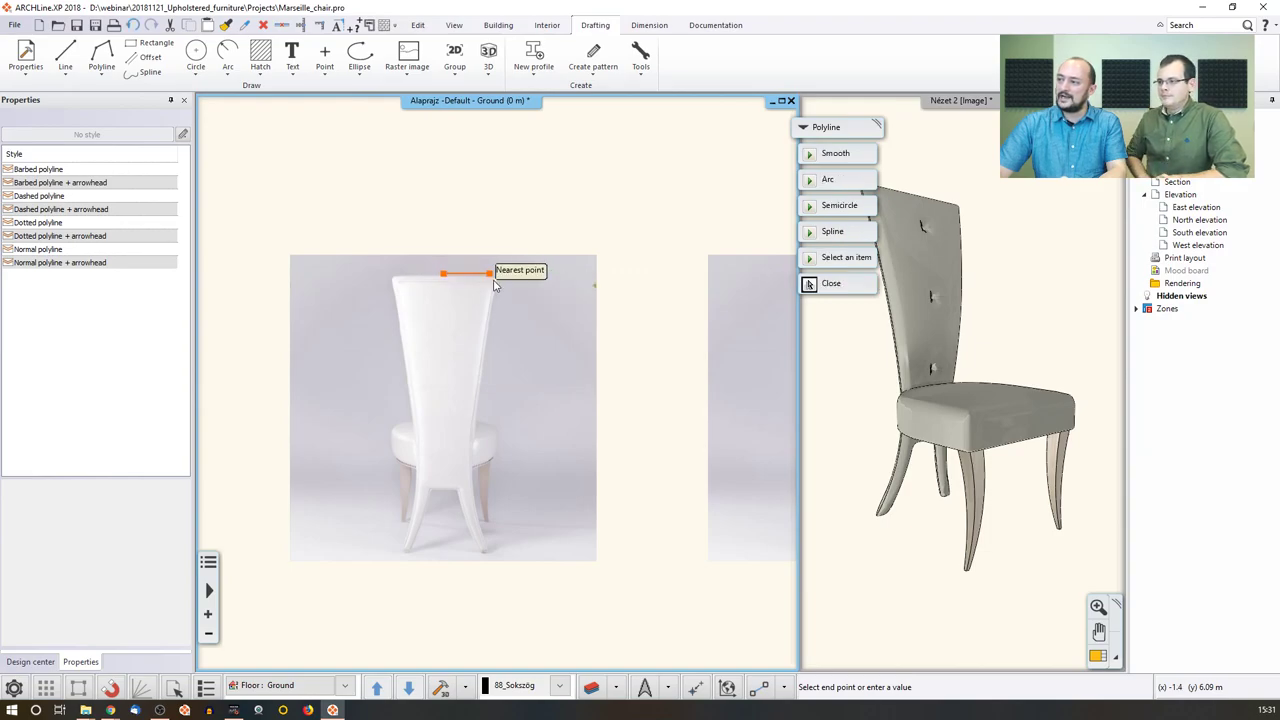
{"action": "left_click", "coordinate": [839, 185]}
{"action": "scroll", "coordinate": [557, 263], "scroll_direction": "up", "scroll_amount": 3}
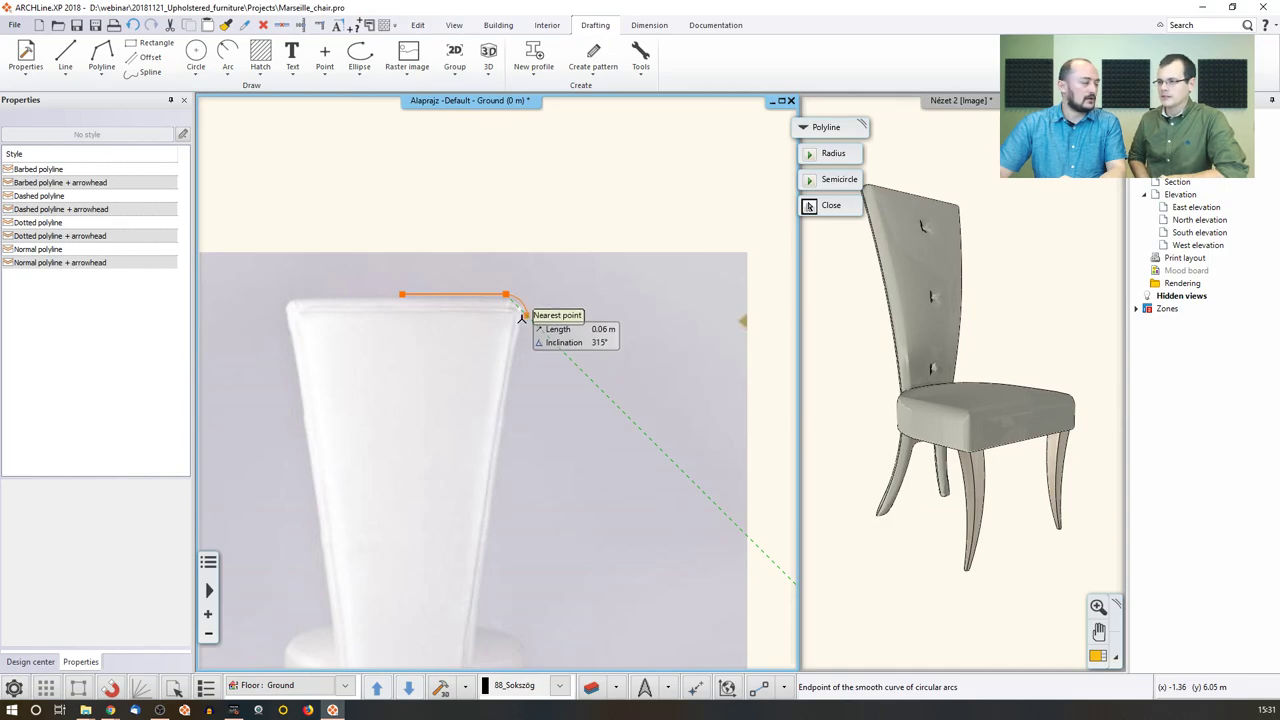
{"action": "left_click", "coordinate": [525, 317]}
{"action": "right_click", "coordinate": [516, 337]}
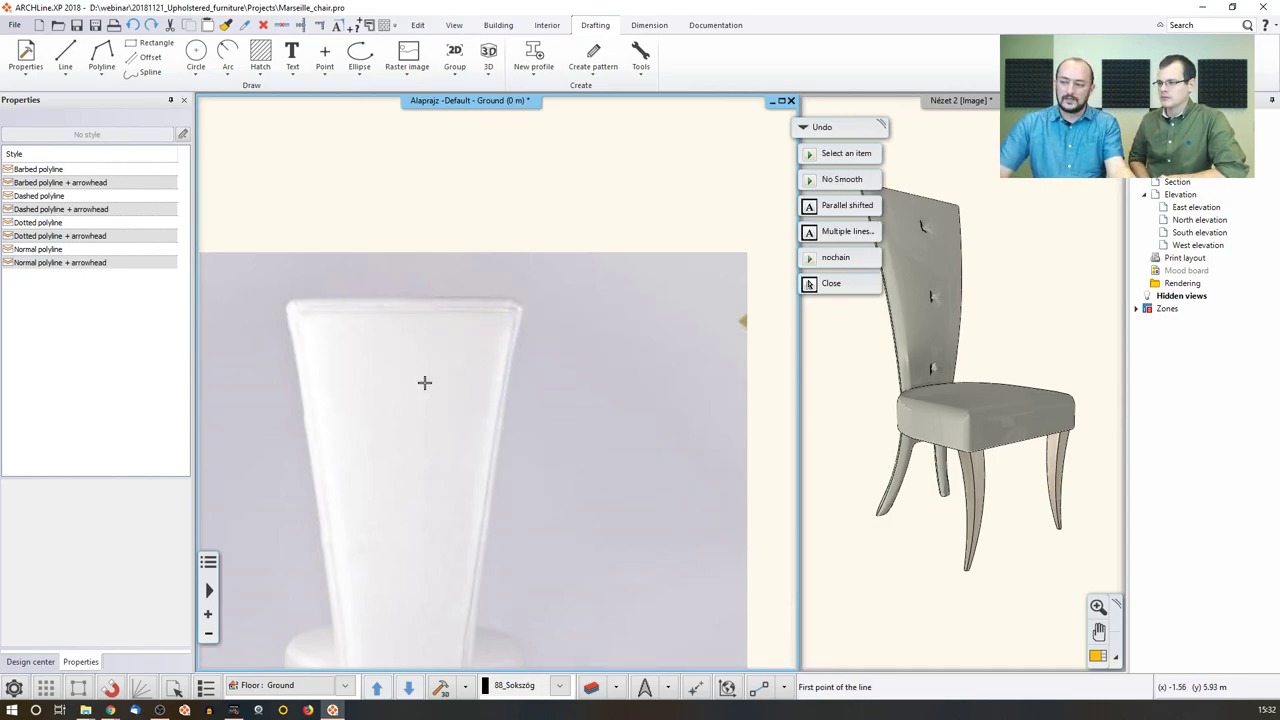
{"action": "key", "text": "Escape"}
Step: Pan across the traced chair profiles, including the 1.17 dimension and 50 × 50 profile
{"action": "scroll", "coordinate": [439, 390], "scroll_direction": "down", "scroll_amount": 2}
{"action": "scroll", "coordinate": [439, 390], "scroll_direction": "down", "scroll_amount": 2}
{"action": "middle_click_drag", "start_coordinate": [523, 434], "coordinate": [383, 386]}
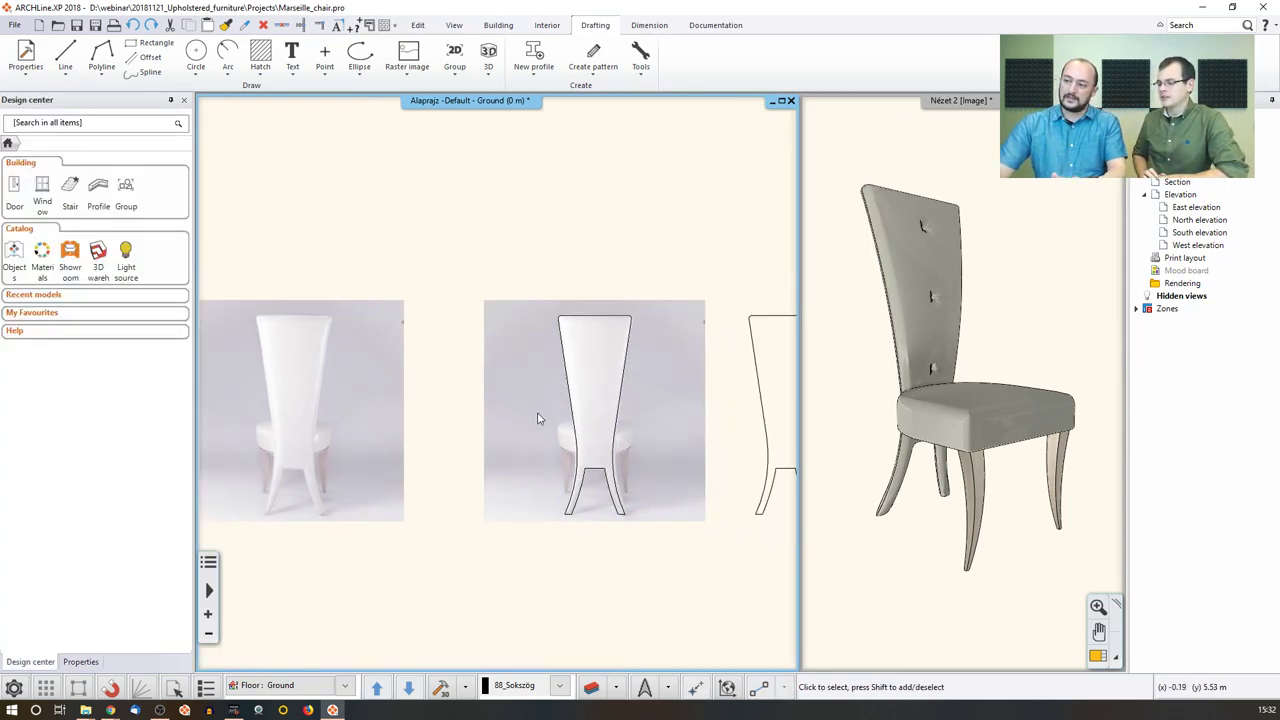
{"action": "middle_click_drag", "start_coordinate": [541, 419], "coordinate": [491, 437]}
{"action": "middle_click_drag", "start_coordinate": [559, 502], "coordinate": [501, 503]}
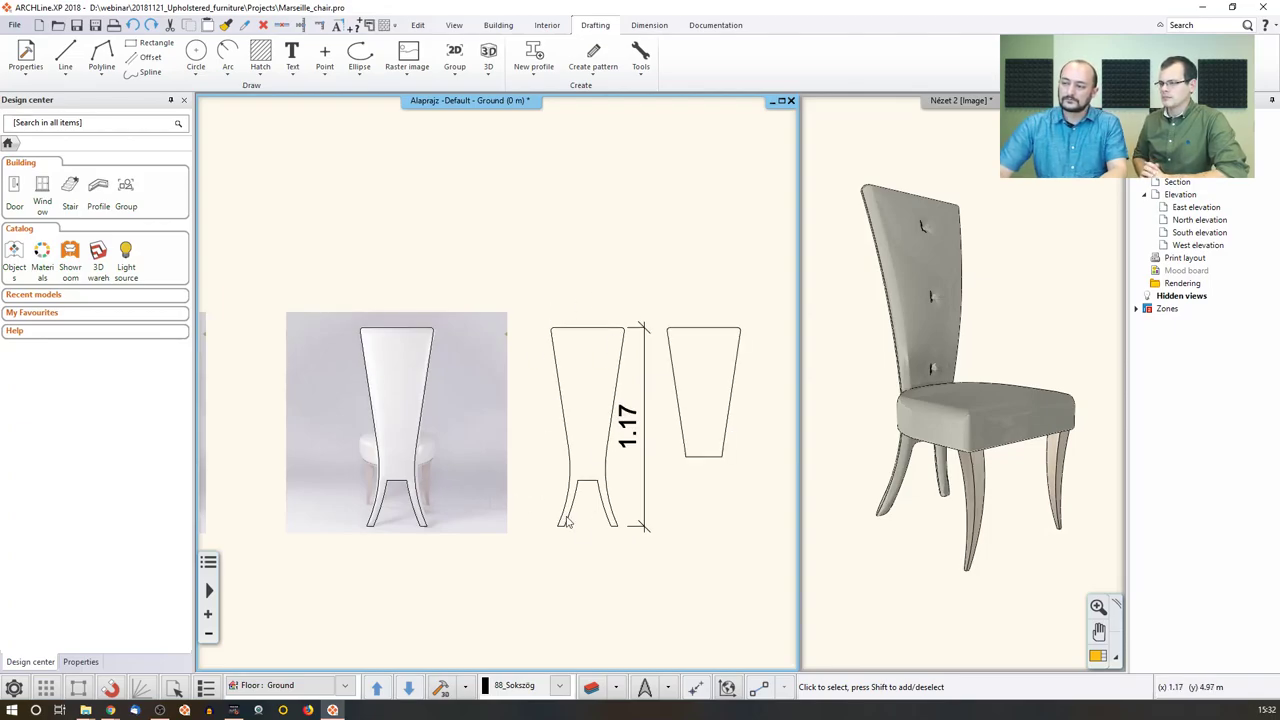
{"action": "middle_click_drag", "start_coordinate": [578, 492], "coordinate": [422, 505]}
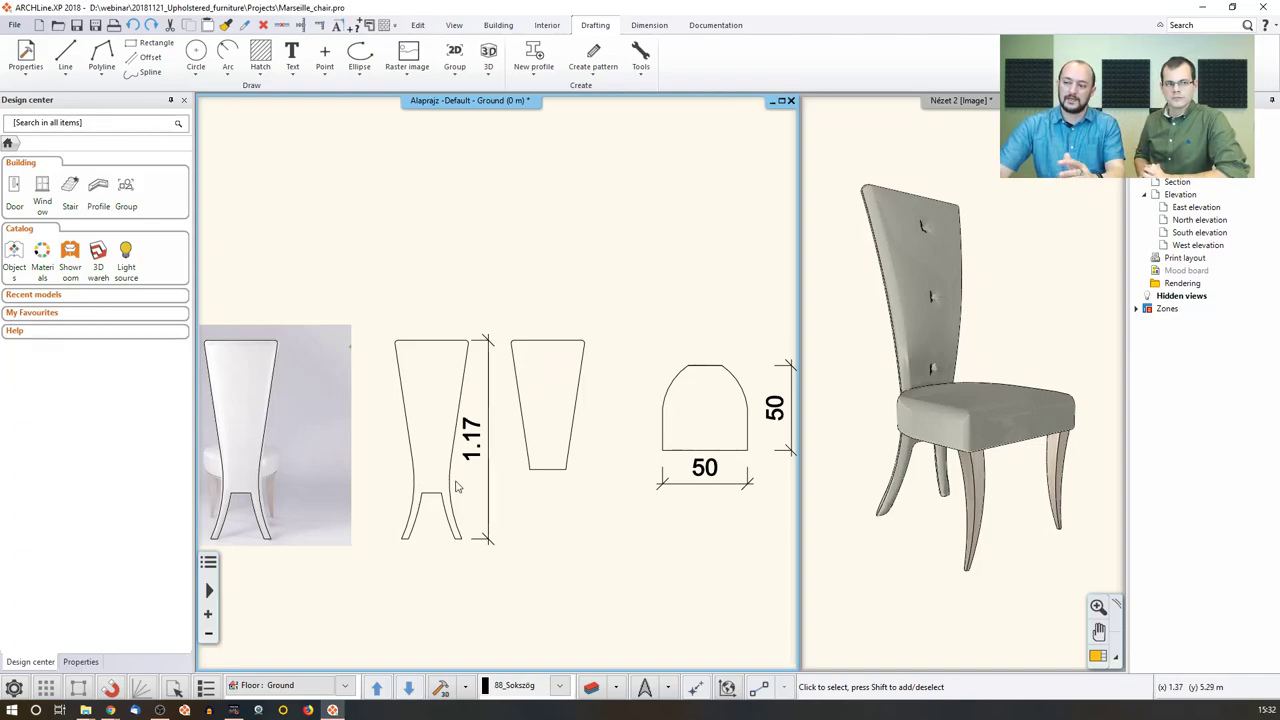
{"action": "scroll", "coordinate": [541, 517], "scroll_direction": "right", "scroll_amount": 2}
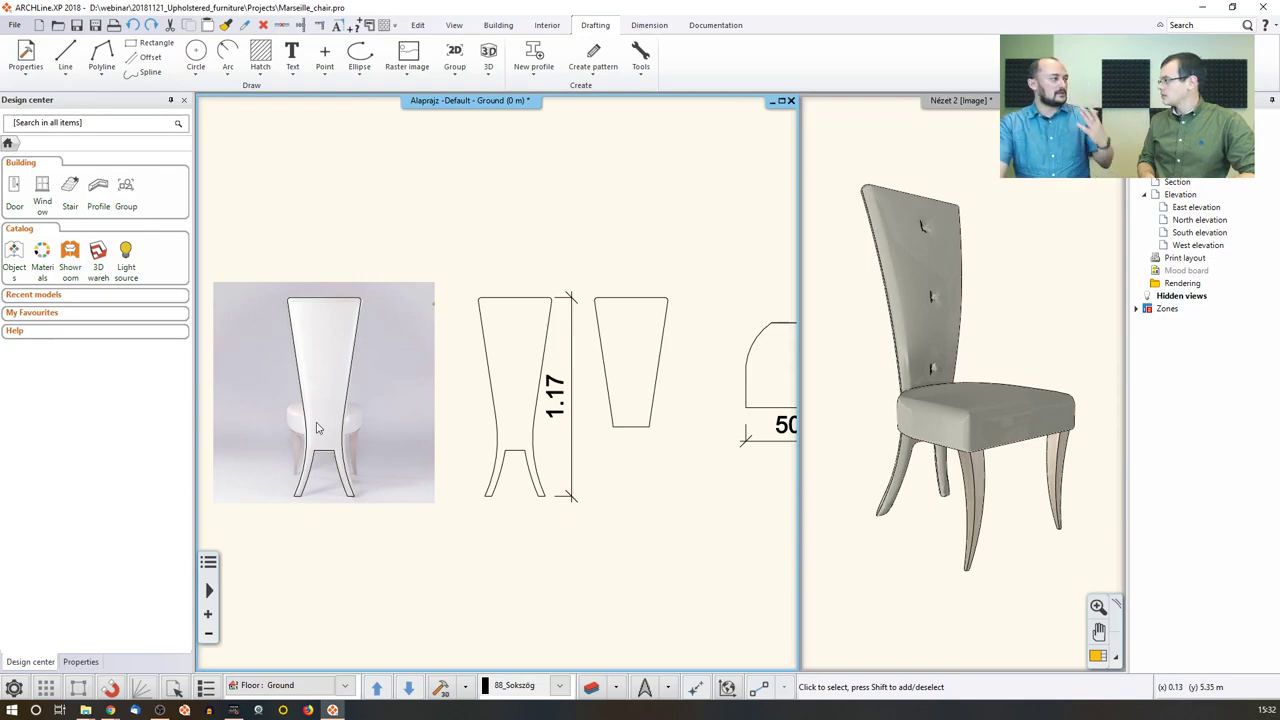
{"action": "scroll", "coordinate": [560, 476], "scroll_direction": "right", "scroll_amount": 6}
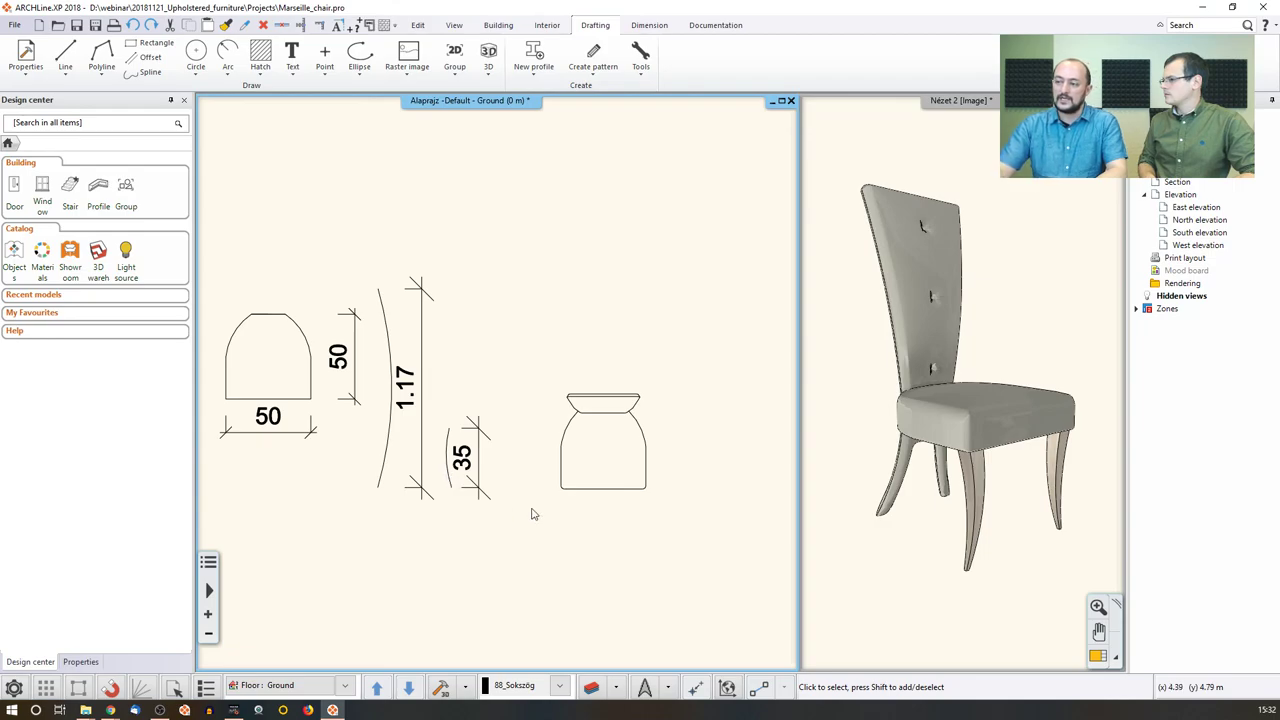
Step: Open the chair's Smart Object assembly and edit its seat cushion part
{"action": "left_click", "coordinate": [605, 405]}
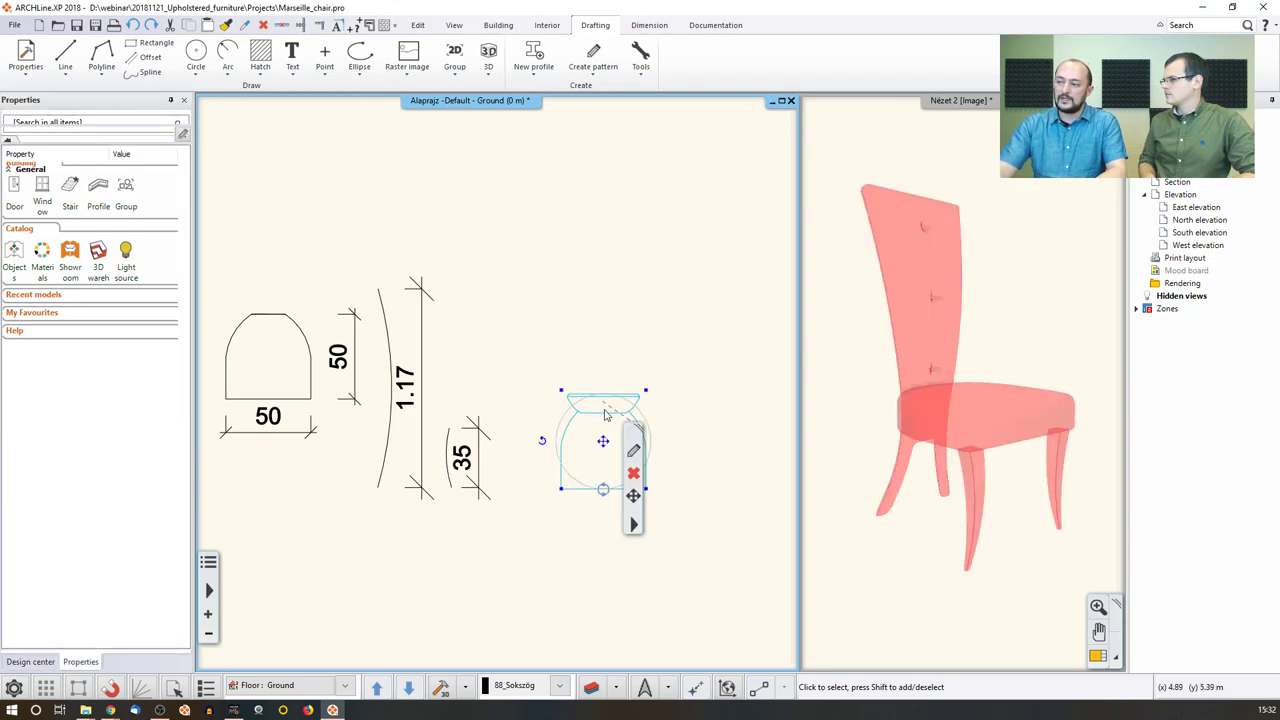
{"action": "left_click", "coordinate": [635, 452]}
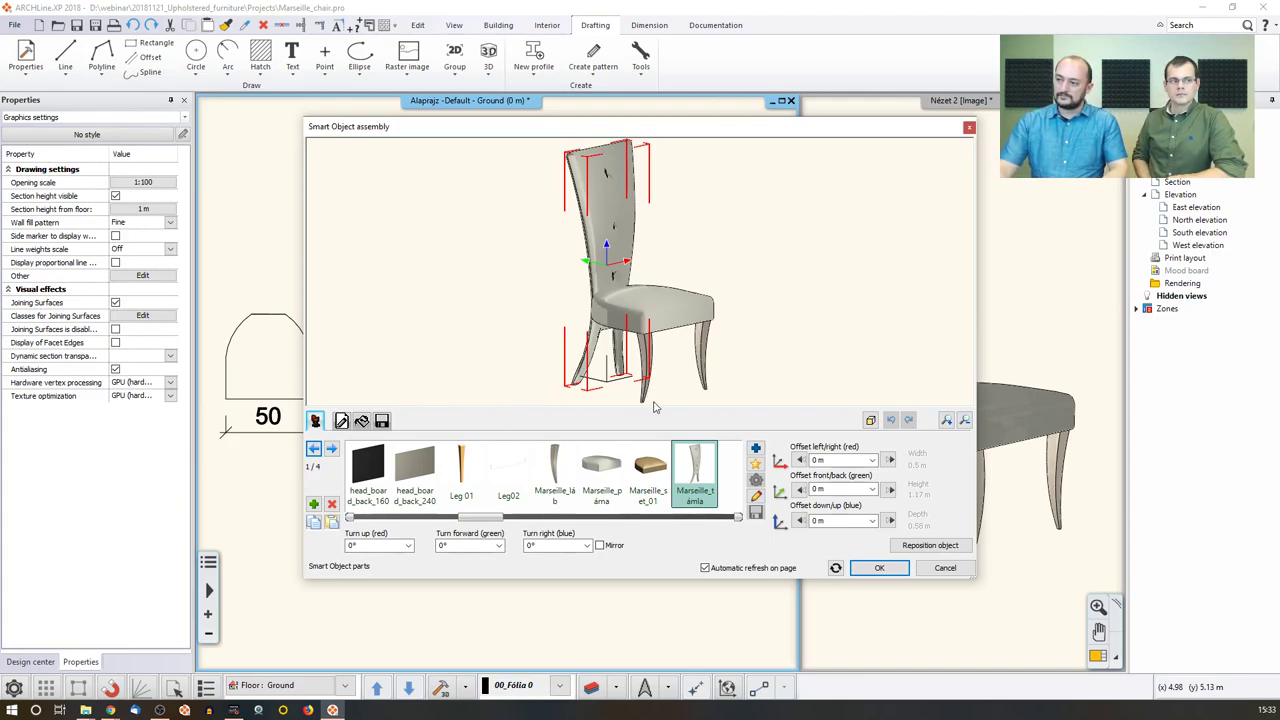
{"action": "left_click", "coordinate": [668, 313]}
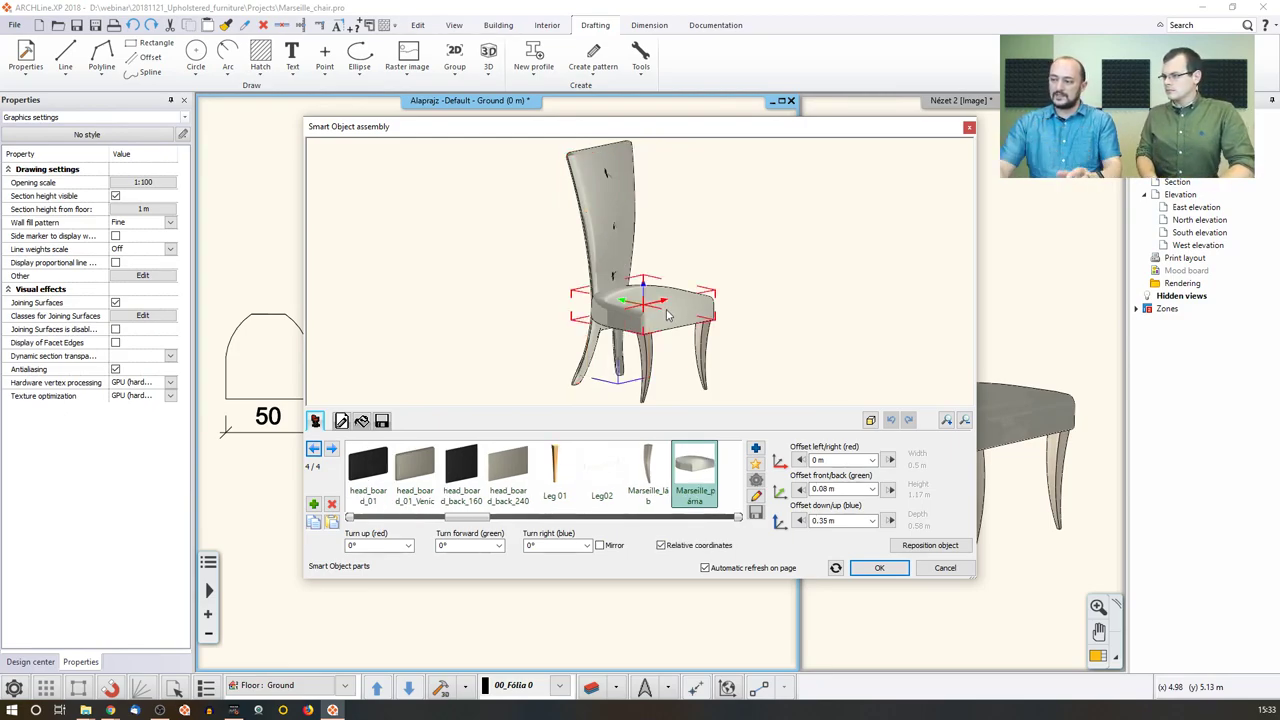
{"action": "left_click", "coordinate": [756, 497]}
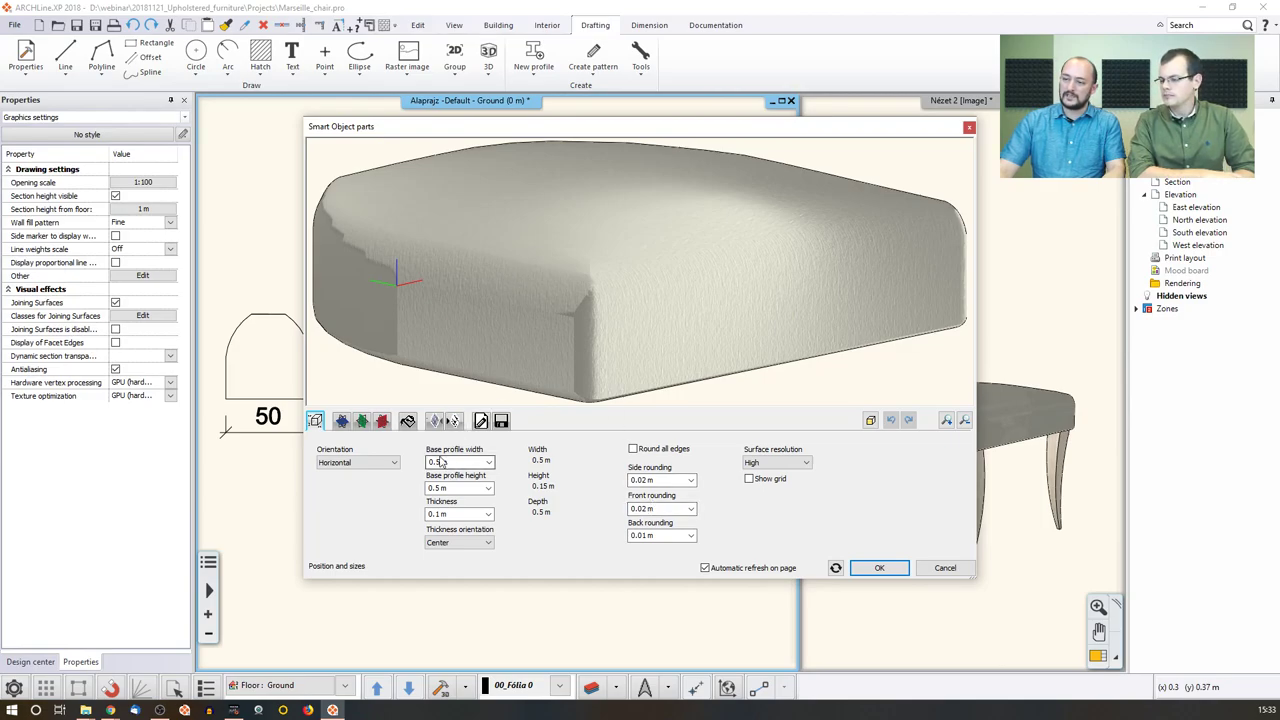
Step: Check the cushion's horizontal and vertical profiles, then show its frontal profile options
{"action": "left_click", "coordinate": [340, 422]}
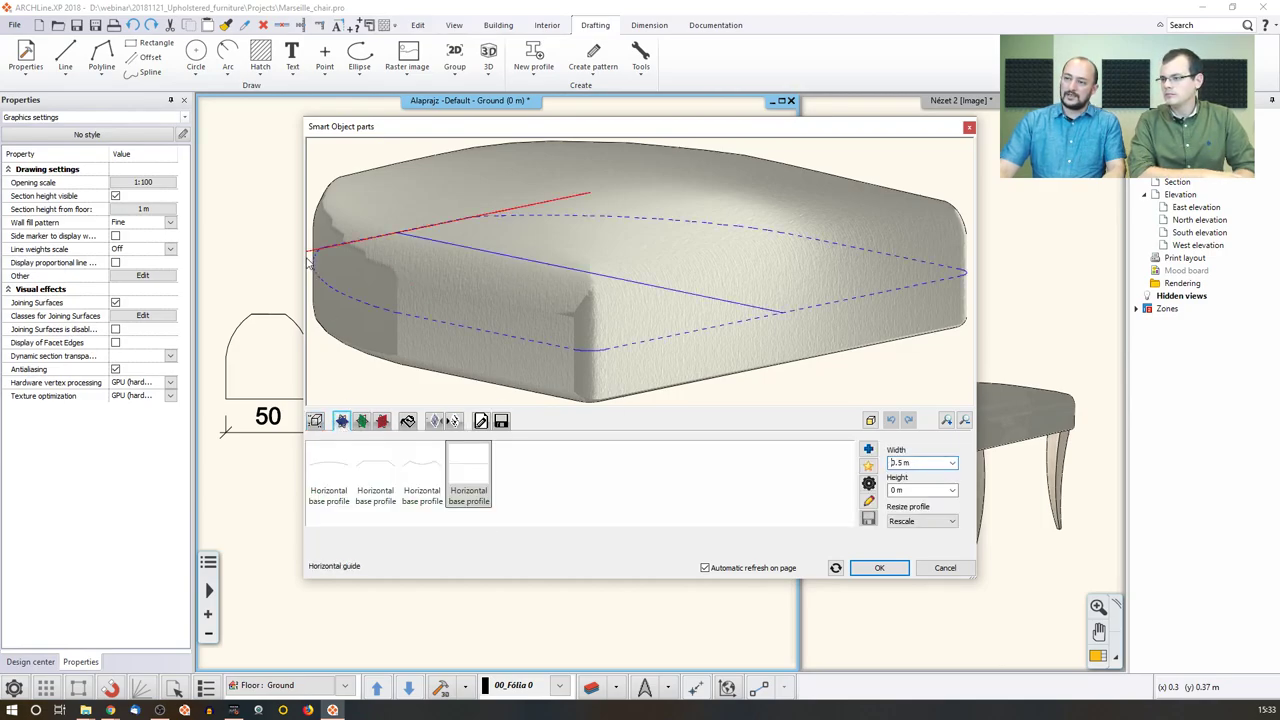
{"action": "scroll", "coordinate": [508, 268], "scroll_direction": "down", "scroll_amount": 2}
{"action": "scroll", "coordinate": [410, 296], "scroll_direction": "down", "scroll_amount": 2}
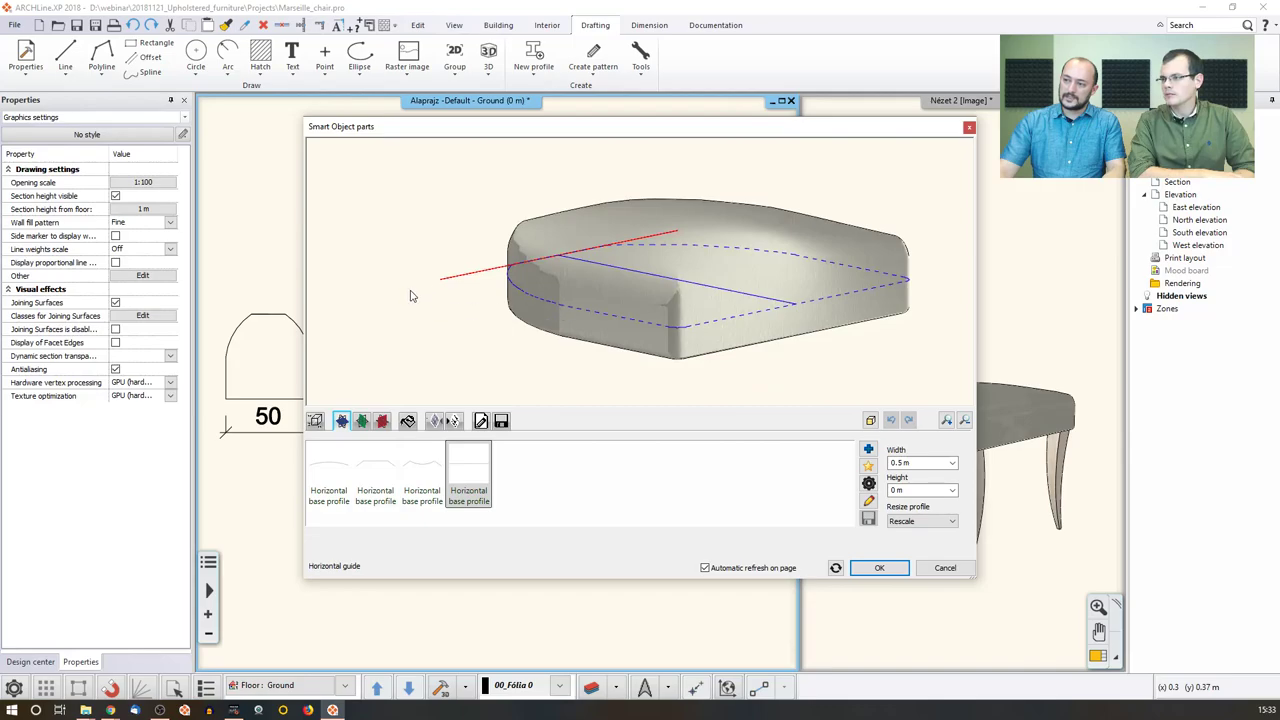
{"action": "left_click_drag", "start_coordinate": [851, 345], "coordinate": [788, 374]}
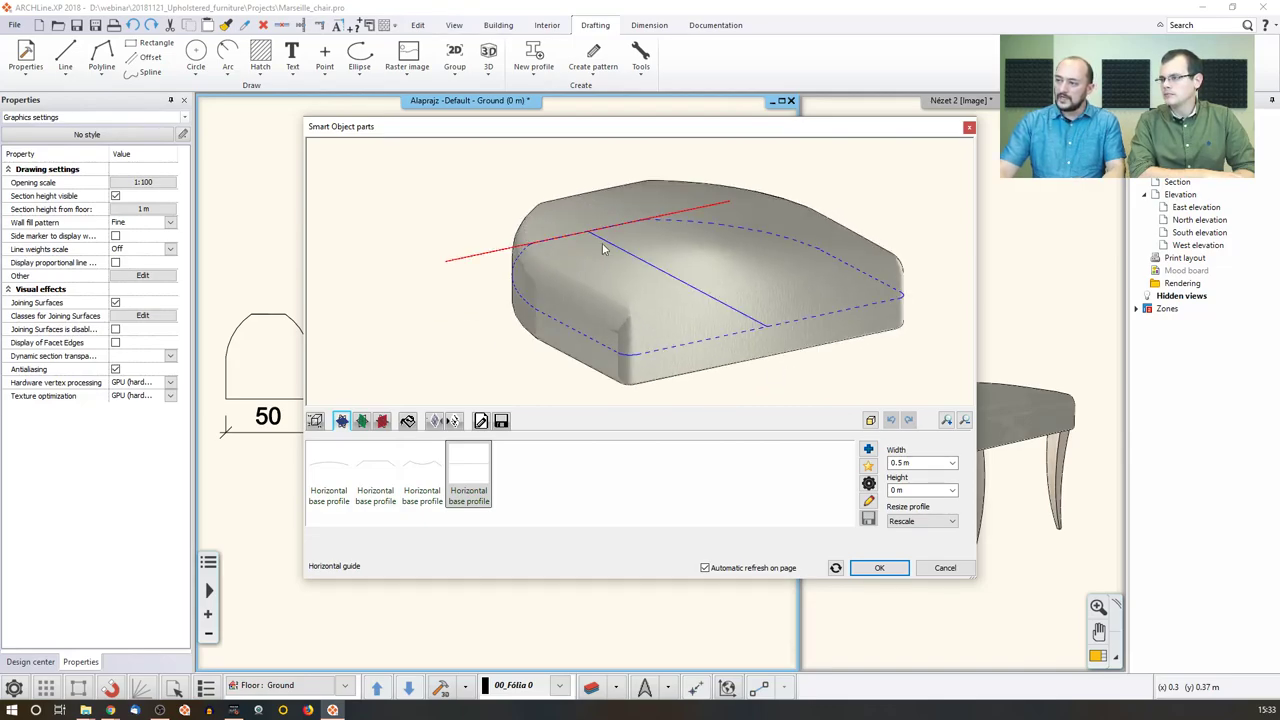
{"action": "left_click", "coordinate": [362, 420]}
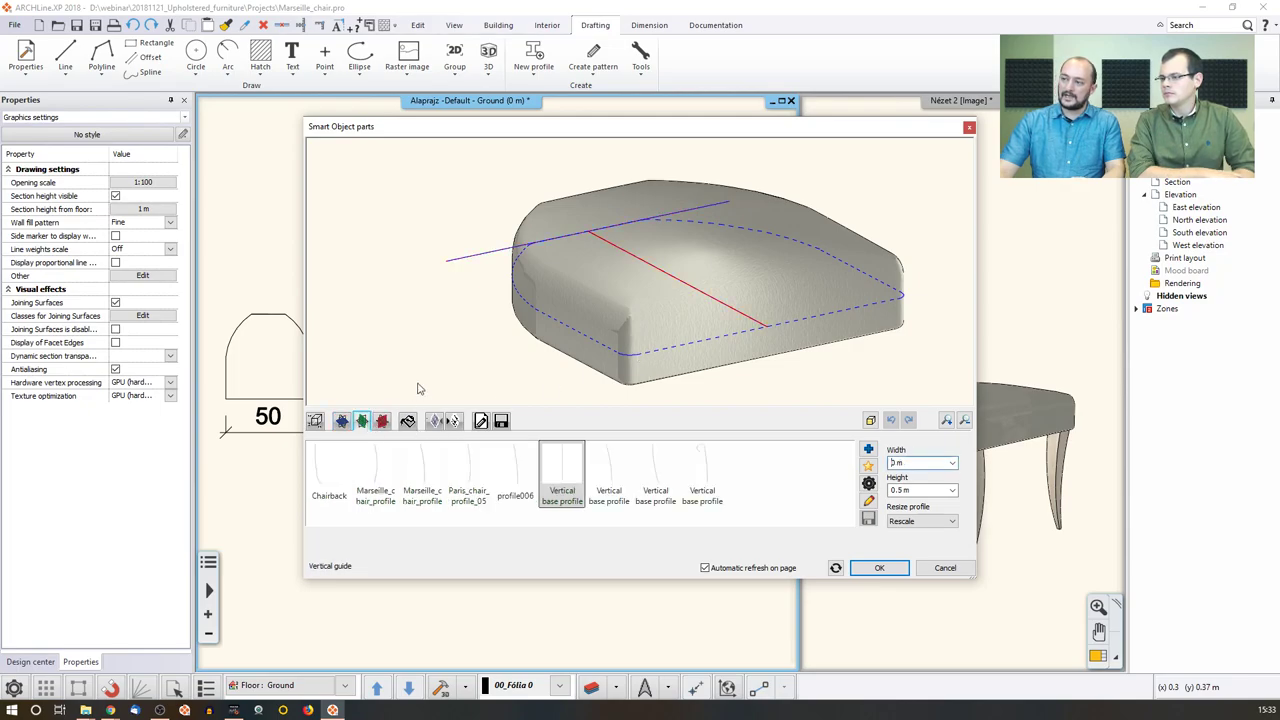
{"action": "mouse_move", "coordinate": [467, 349]}
{"action": "left_mouse_down"}
{"action": "mouse_move", "coordinate": [569, 314]}
{"action": "mouse_move", "coordinate": [464, 360]}
{"action": "left_mouse_up"}
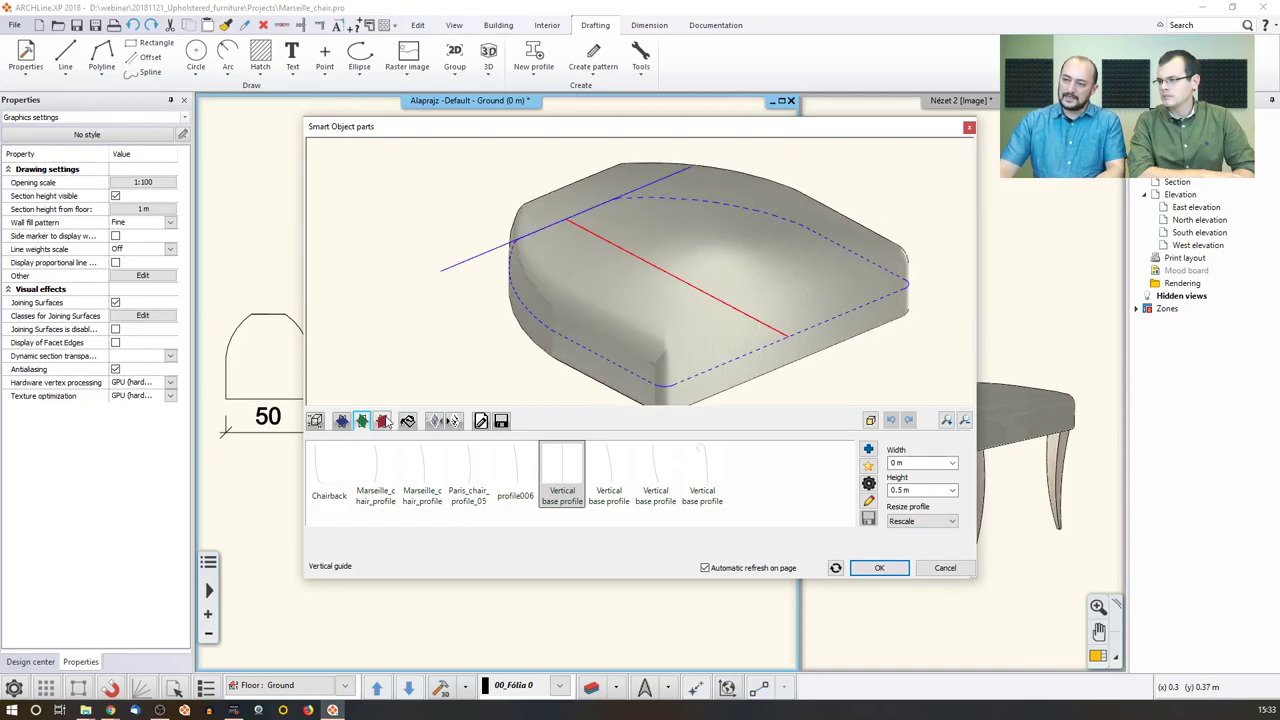
{"action": "left_click", "coordinate": [383, 421]}
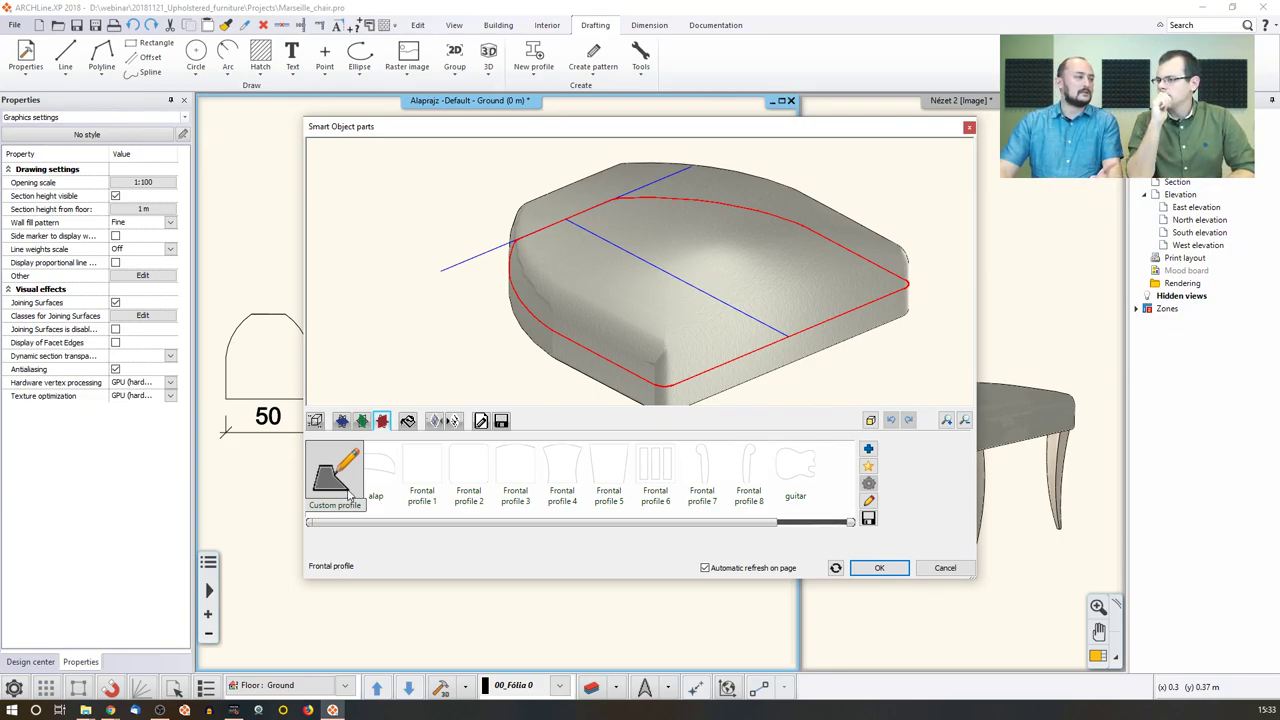
Step: Define the frontal profile by picking the arched 50 × 50 outline as a closed loop
{"action": "left_click", "coordinate": [868, 470]}
{"action": "scroll", "coordinate": [623, 457], "scroll_direction": "up", "scroll_amount": 2}
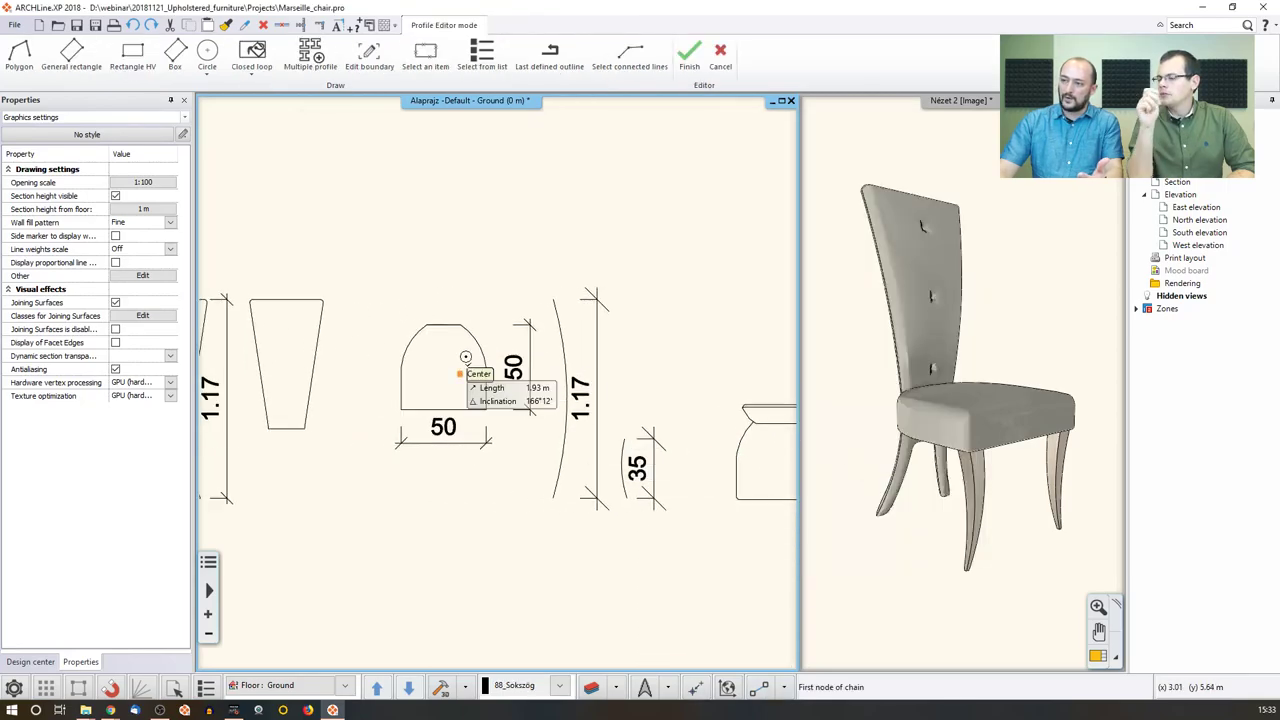
{"action": "left_click", "coordinate": [252, 52]}
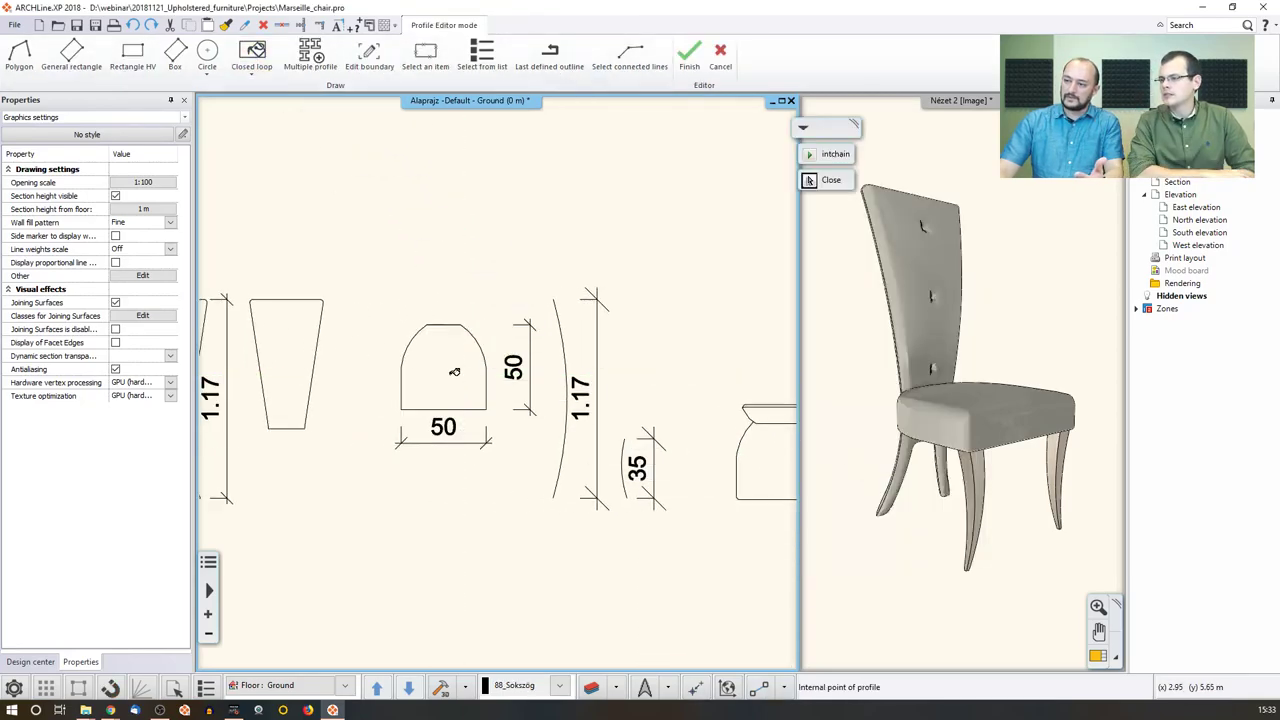
{"action": "left_click", "coordinate": [453, 371]}
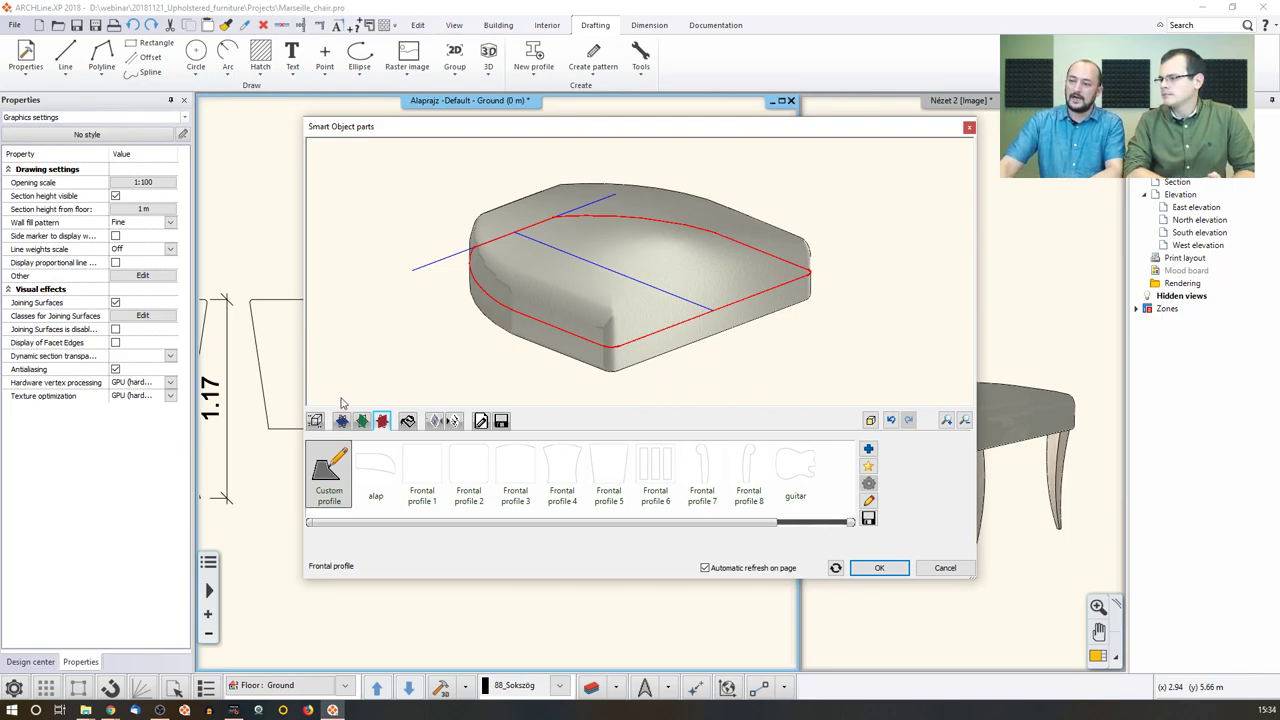
Step: Review the seat cushion's sizes, materials, padding effects and nailed shape, ending on General settings (0 m, Simplified 2D)
{"action": "left_click", "coordinate": [315, 420]}
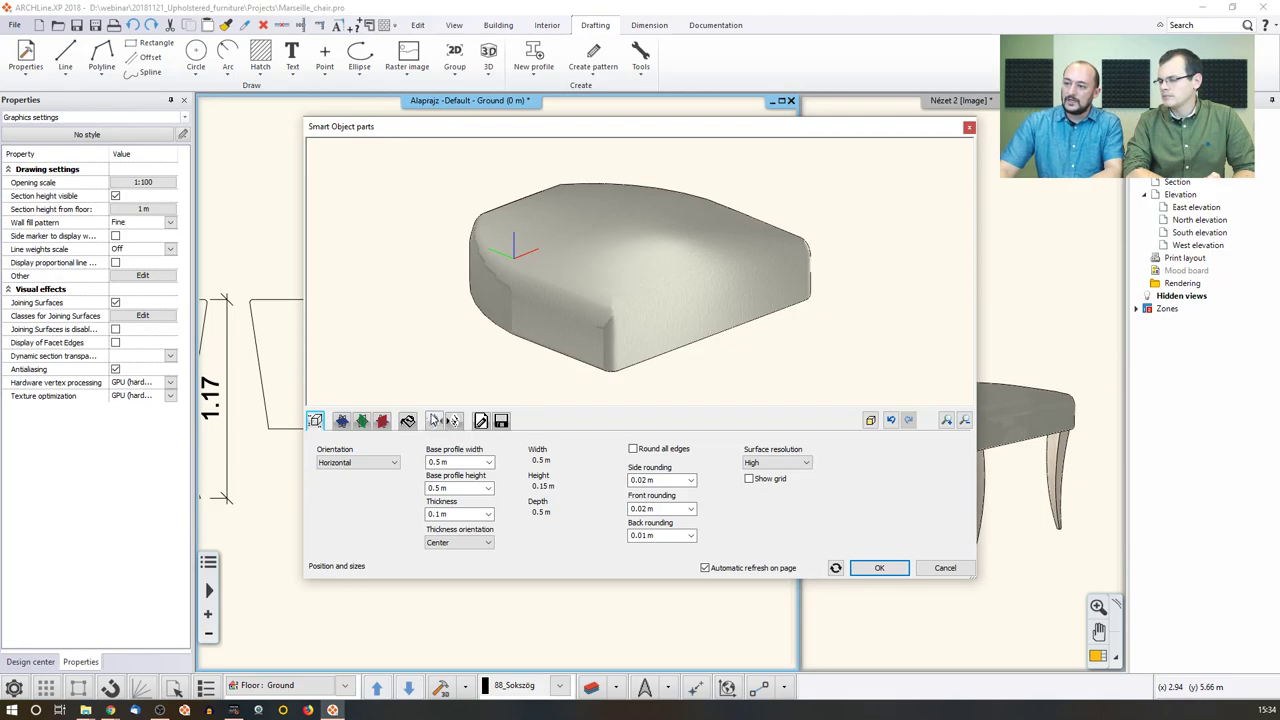
{"action": "left_click", "coordinate": [407, 421]}
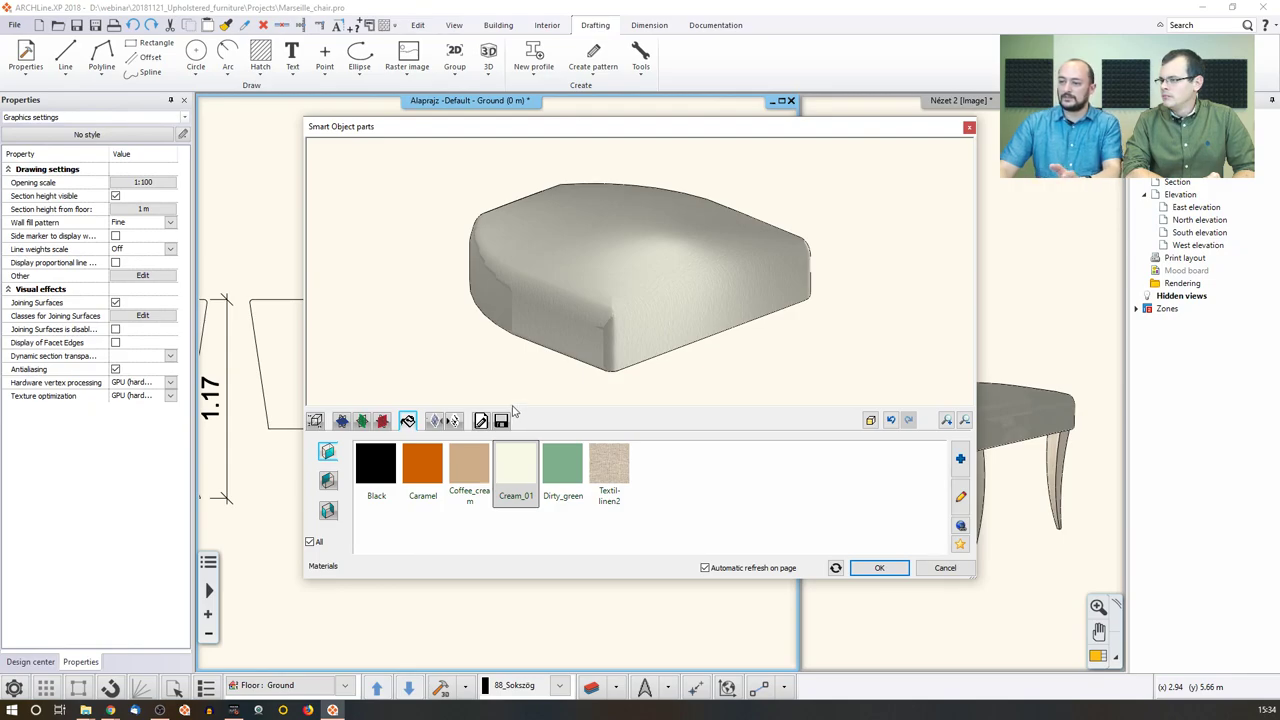
{"action": "left_click", "coordinate": [434, 421]}
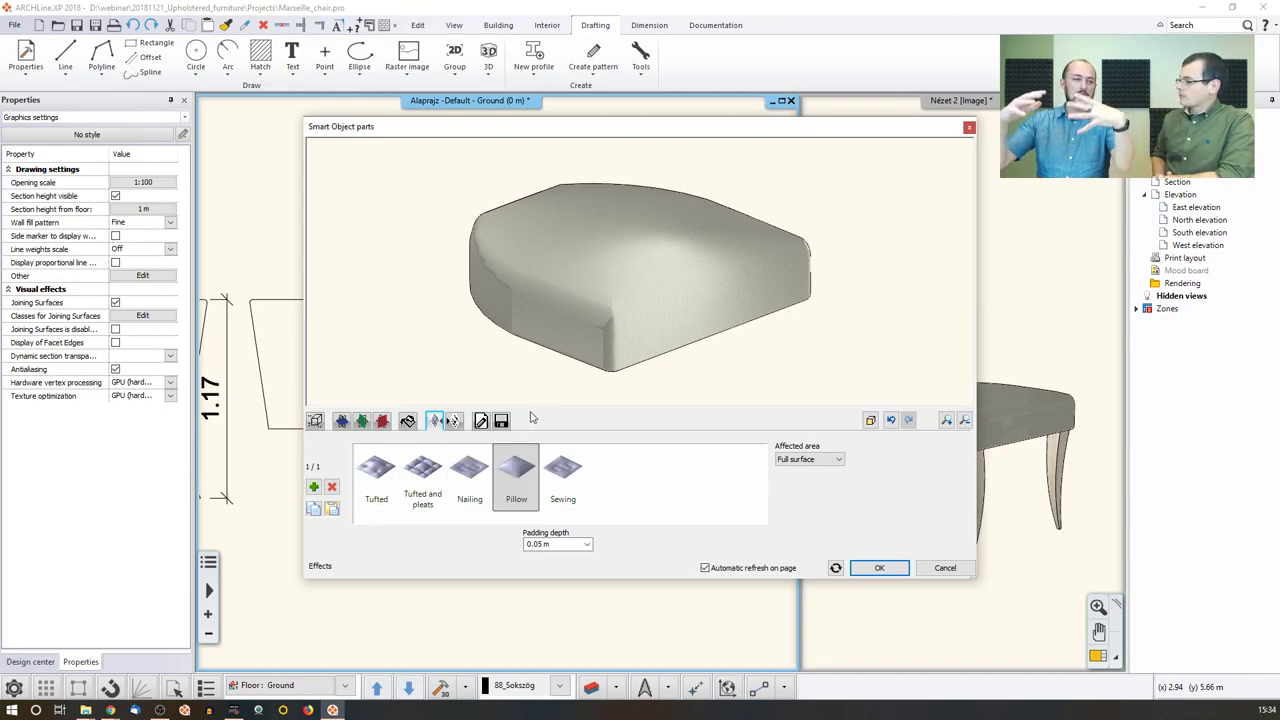
{"action": "left_click", "coordinate": [454, 421]}
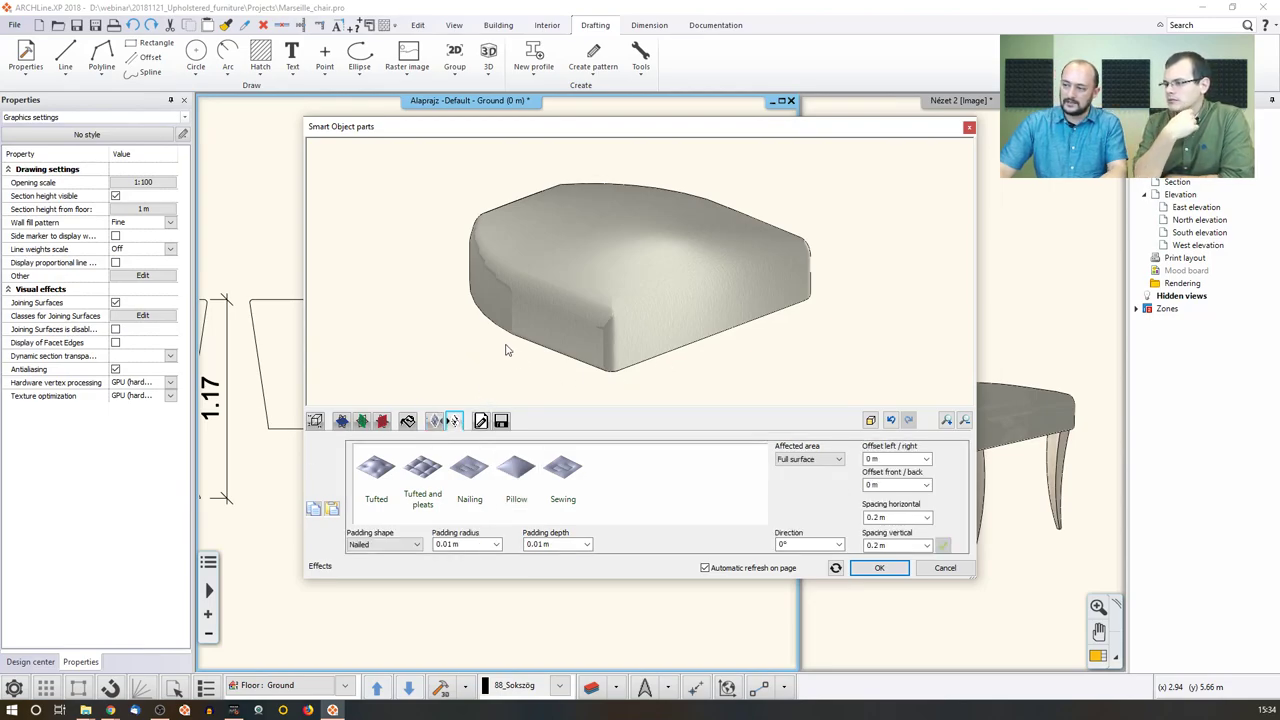
{"action": "mouse_move", "coordinate": [506, 349]}
{"action": "left_mouse_down"}
{"action": "mouse_move", "coordinate": [506, 370]}
{"action": "mouse_move", "coordinate": [506, 335]}
{"action": "mouse_move", "coordinate": [506, 350]}
{"action": "left_mouse_up"}
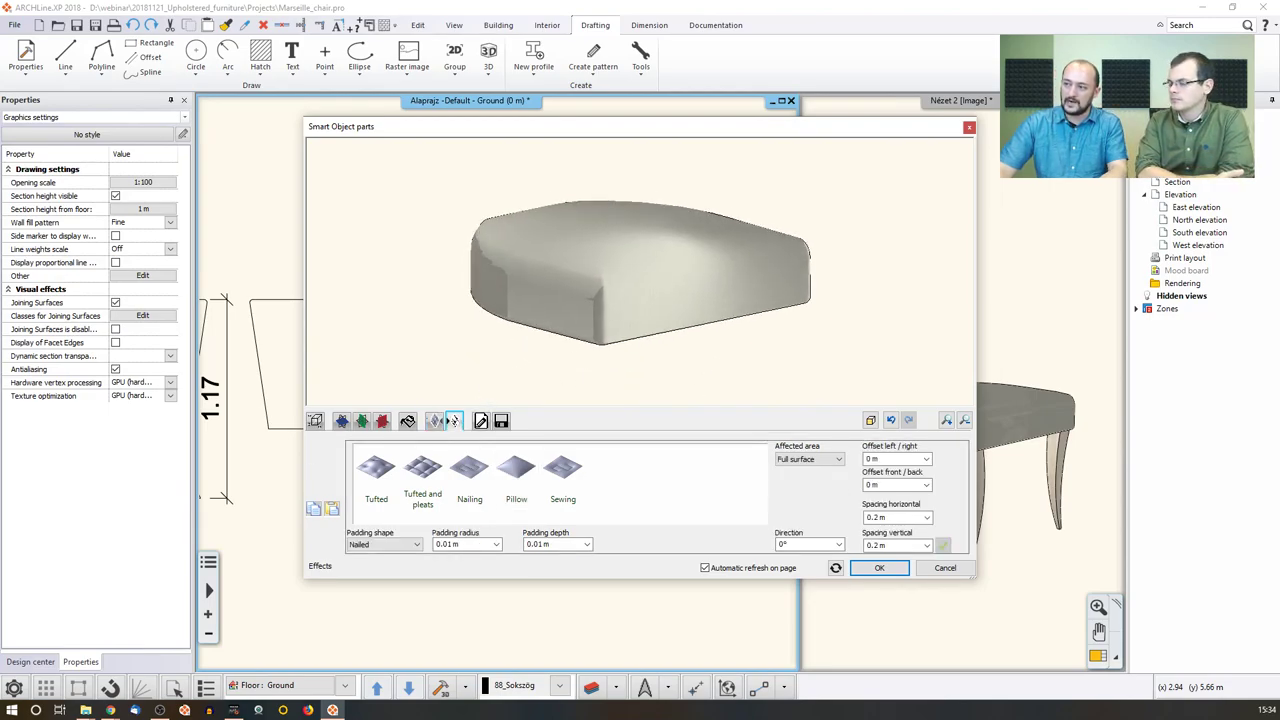
{"action": "left_click", "coordinate": [481, 420]}
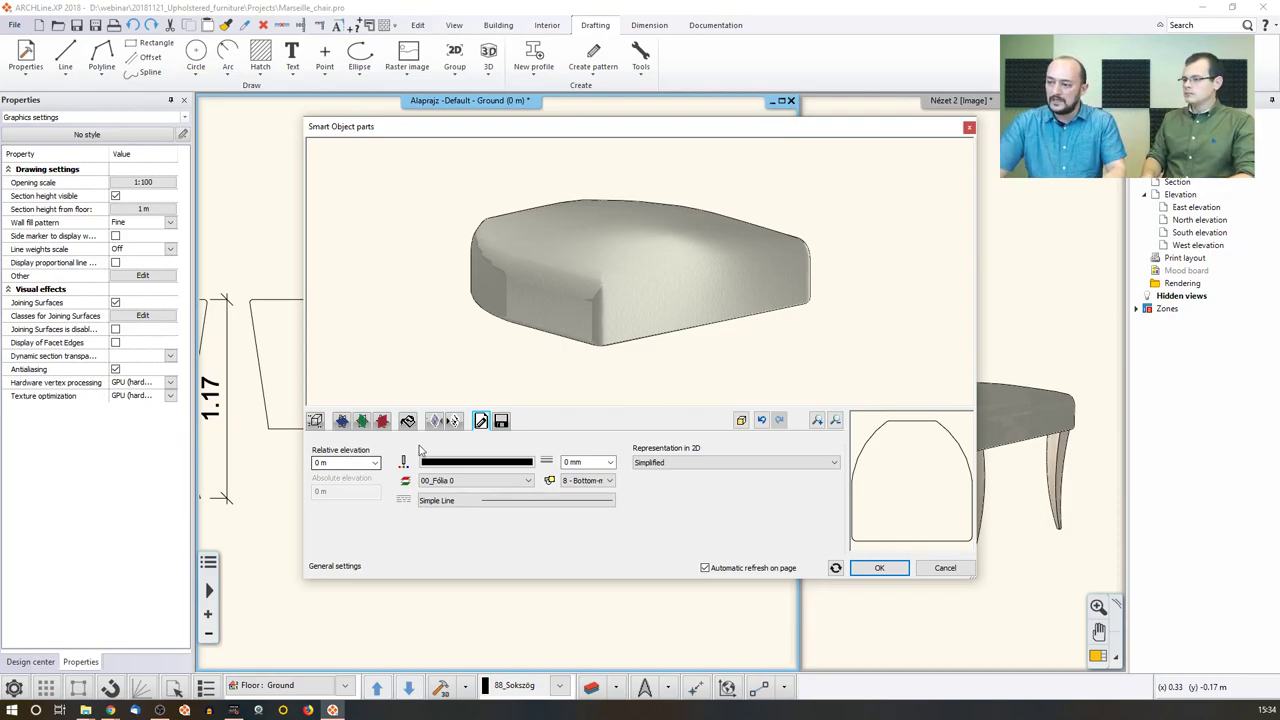
Step: Discard the seat cushion edits without saving it to the library
{"action": "left_click", "coordinate": [501, 420]}
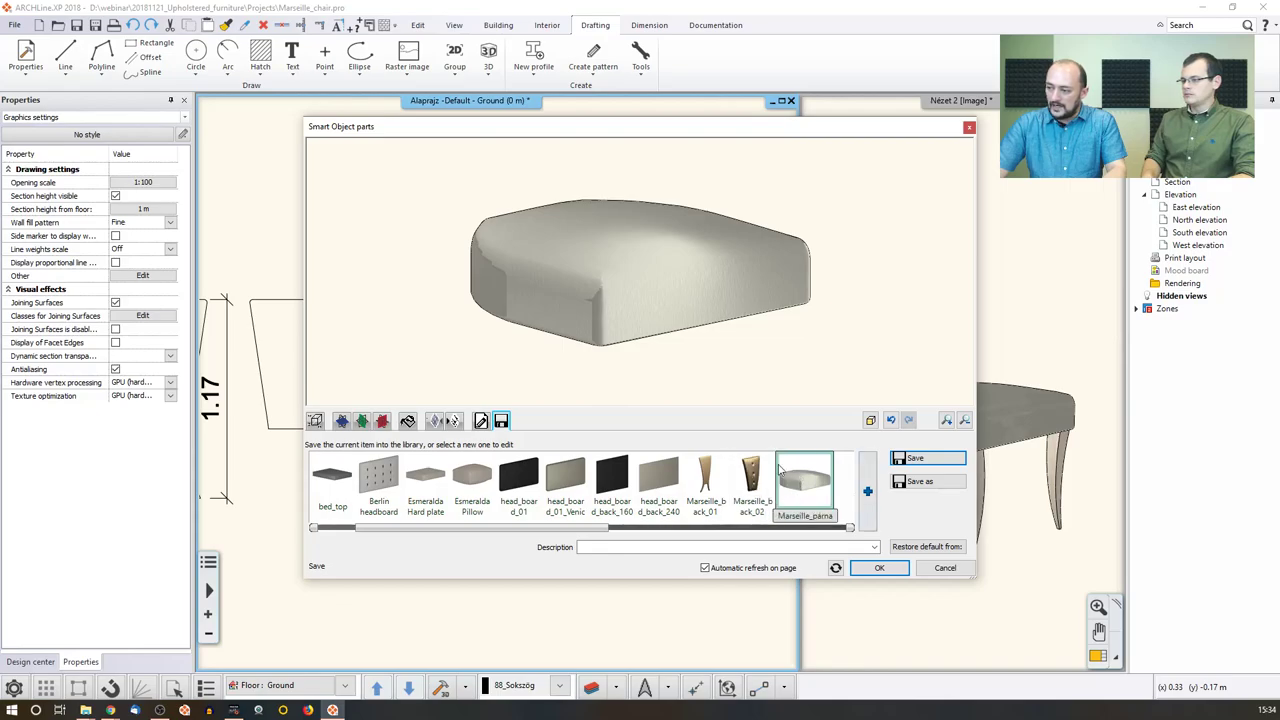
{"action": "left_click", "coordinate": [805, 490]}
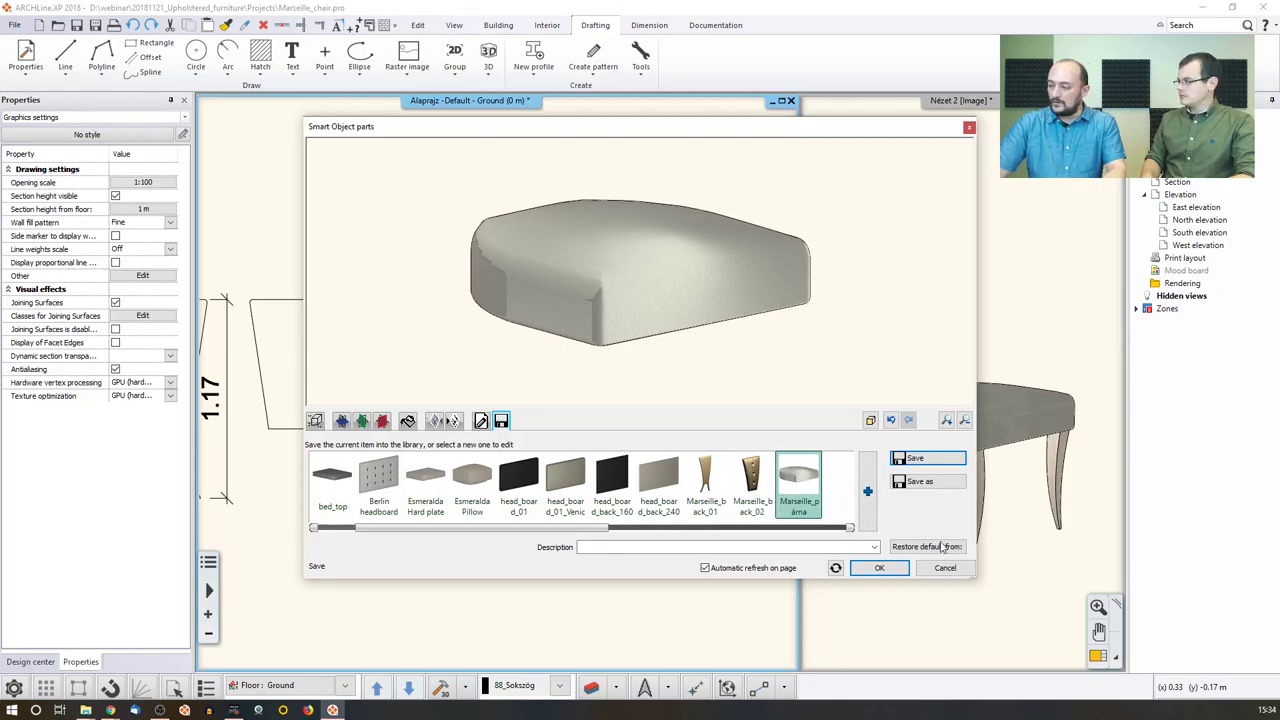
{"action": "left_click", "coordinate": [945, 567]}
{"action": "left_click", "coordinate": [678, 384]}
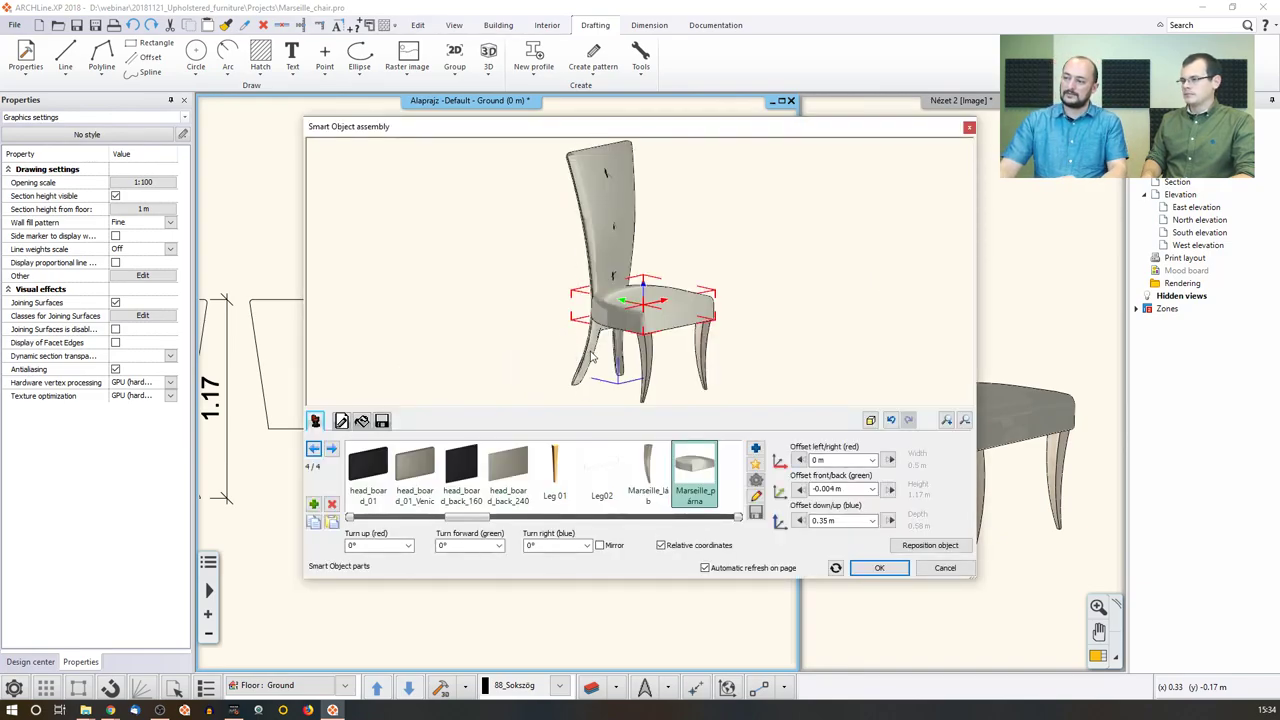
Step: Select the Marseille_támla chair back and orbit the chair preview to inspect it
{"action": "left_click", "coordinate": [591, 356]}
{"action": "left_click_drag", "start_coordinate": [517, 327], "coordinate": [643, 240]}
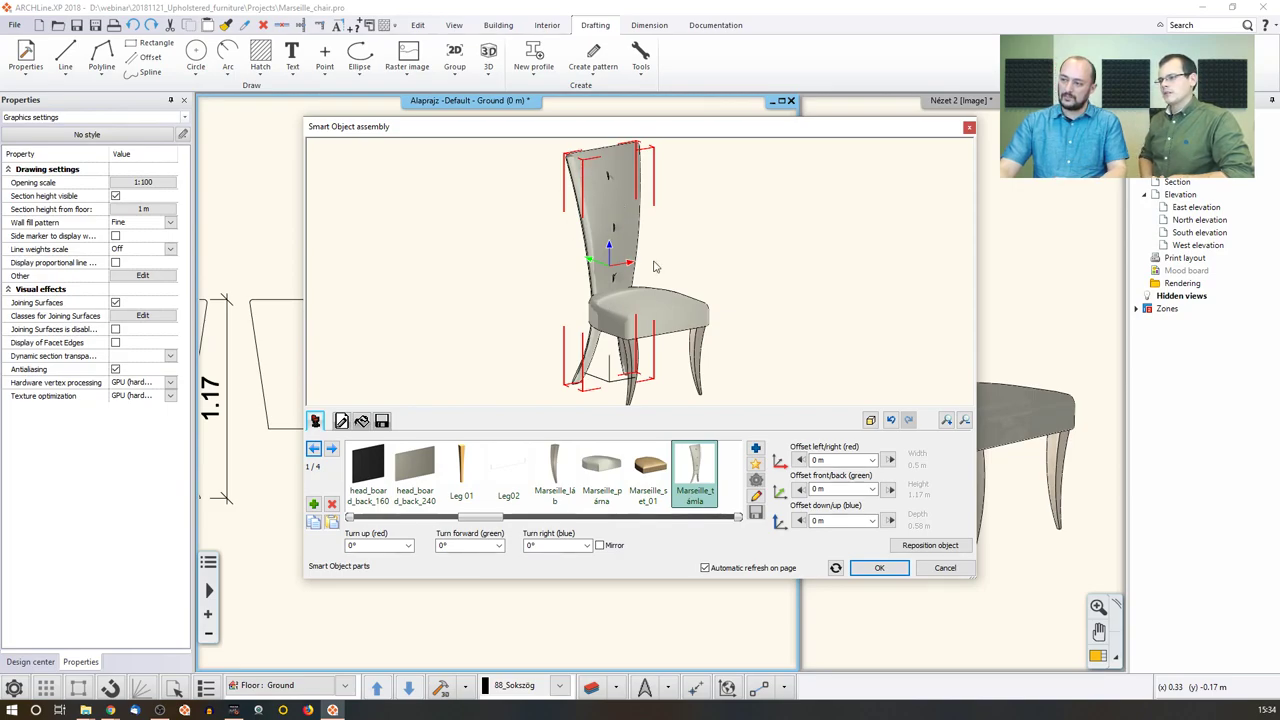
{"action": "left_click_drag", "start_coordinate": [734, 271], "coordinate": [797, 300]}
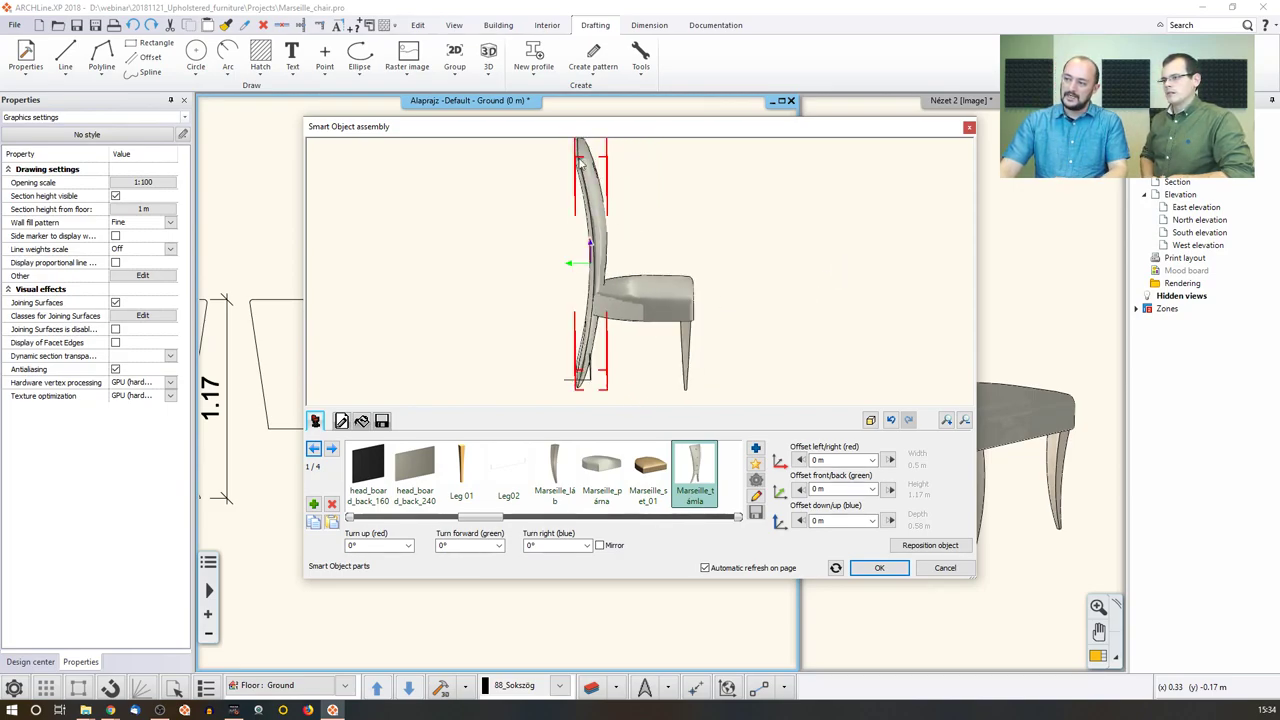
{"action": "left_click_drag", "start_coordinate": [582, 164], "coordinate": [525, 427]}
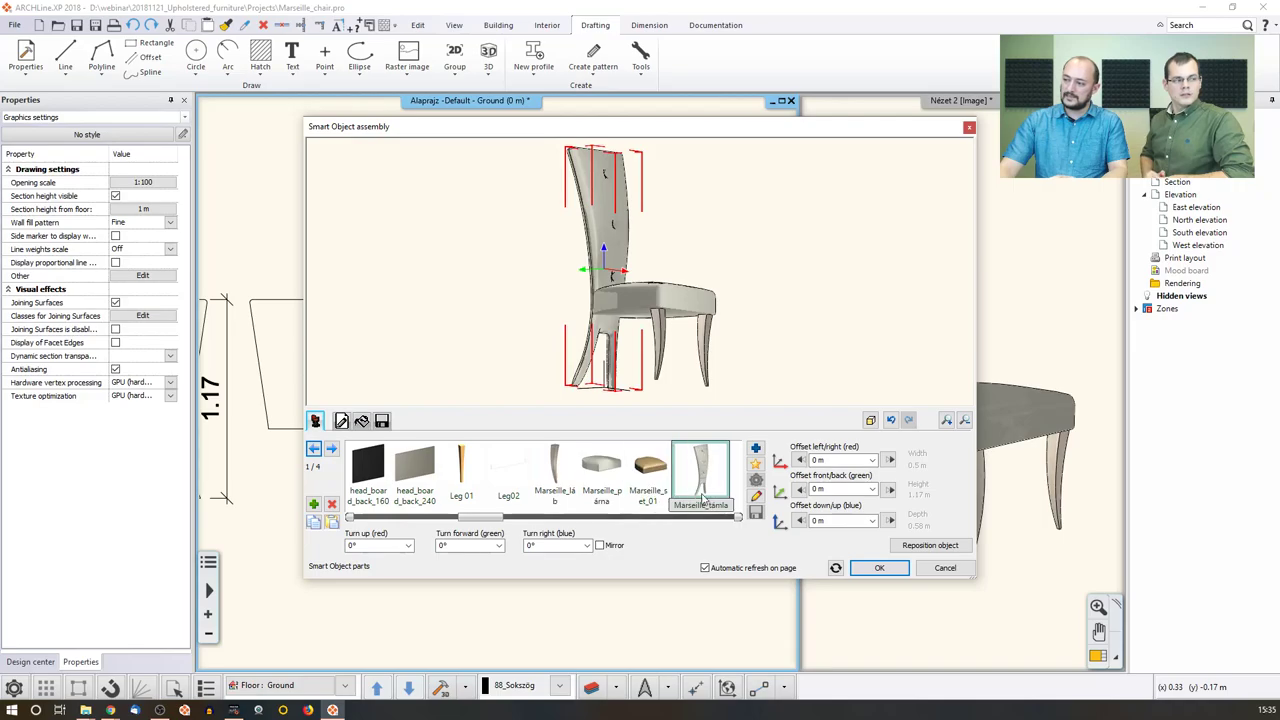
Step: Open the chair back part and browse its vertical, frame and horizontal guide profiles
{"action": "key", "text": "Return"}
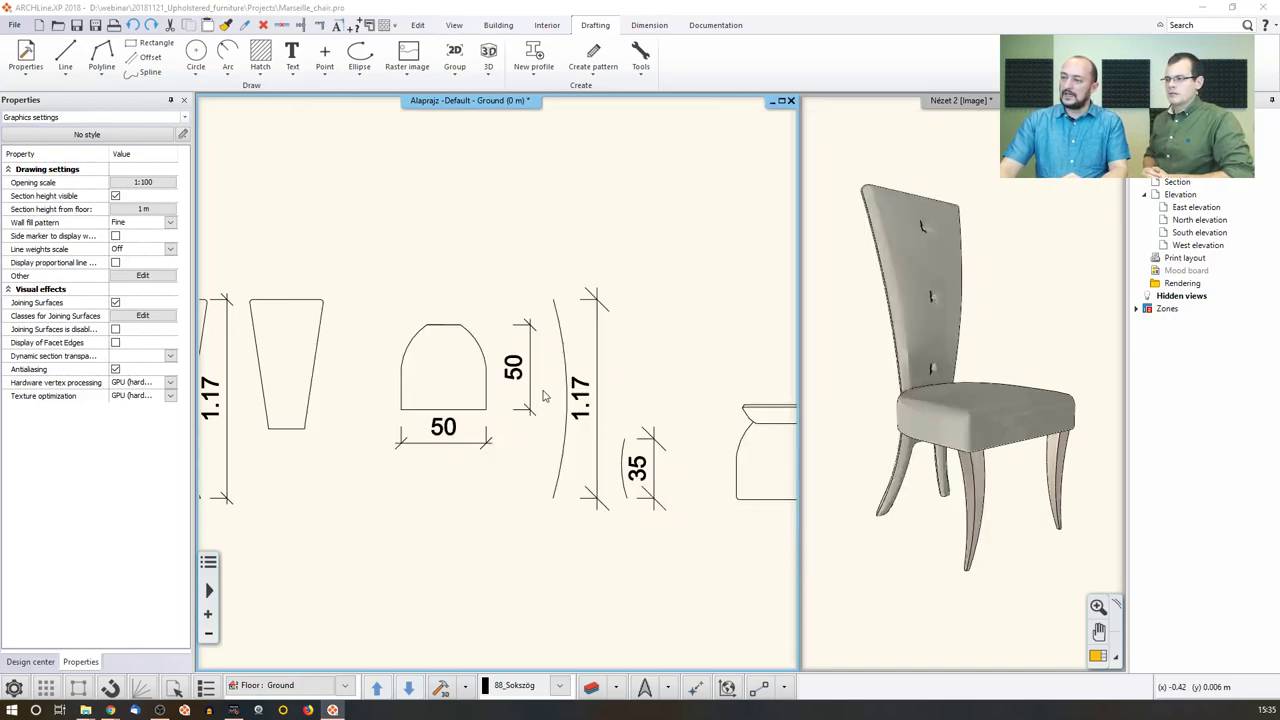
{"action": "double_click", "coordinate": [543, 396]}
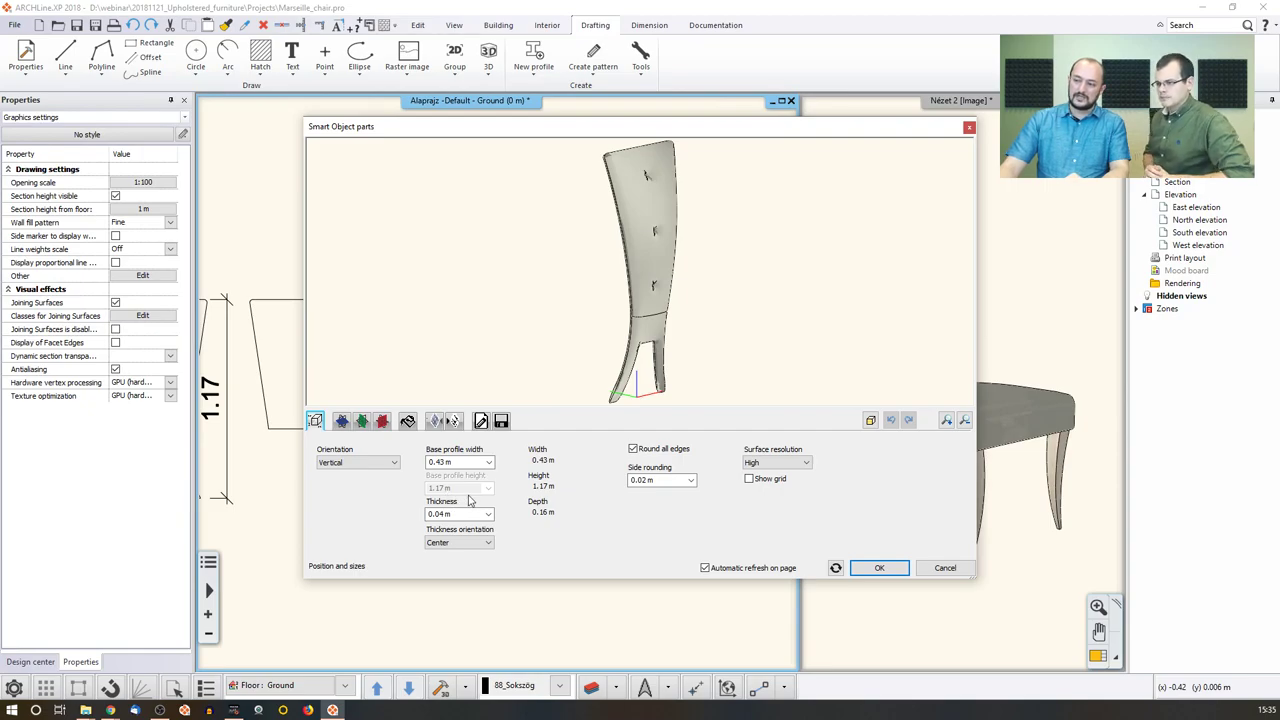
{"action": "left_click", "coordinate": [362, 421]}
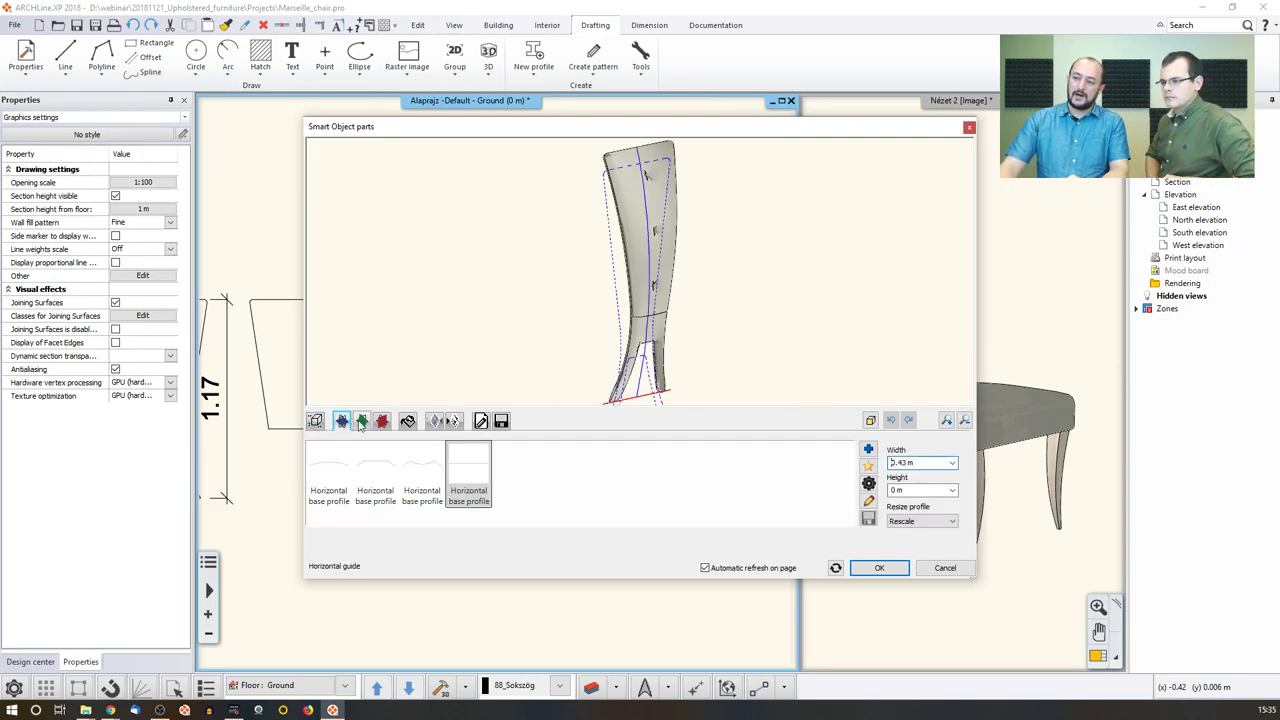
{"action": "left_click", "coordinate": [381, 421]}
{"action": "left_click", "coordinate": [362, 421]}
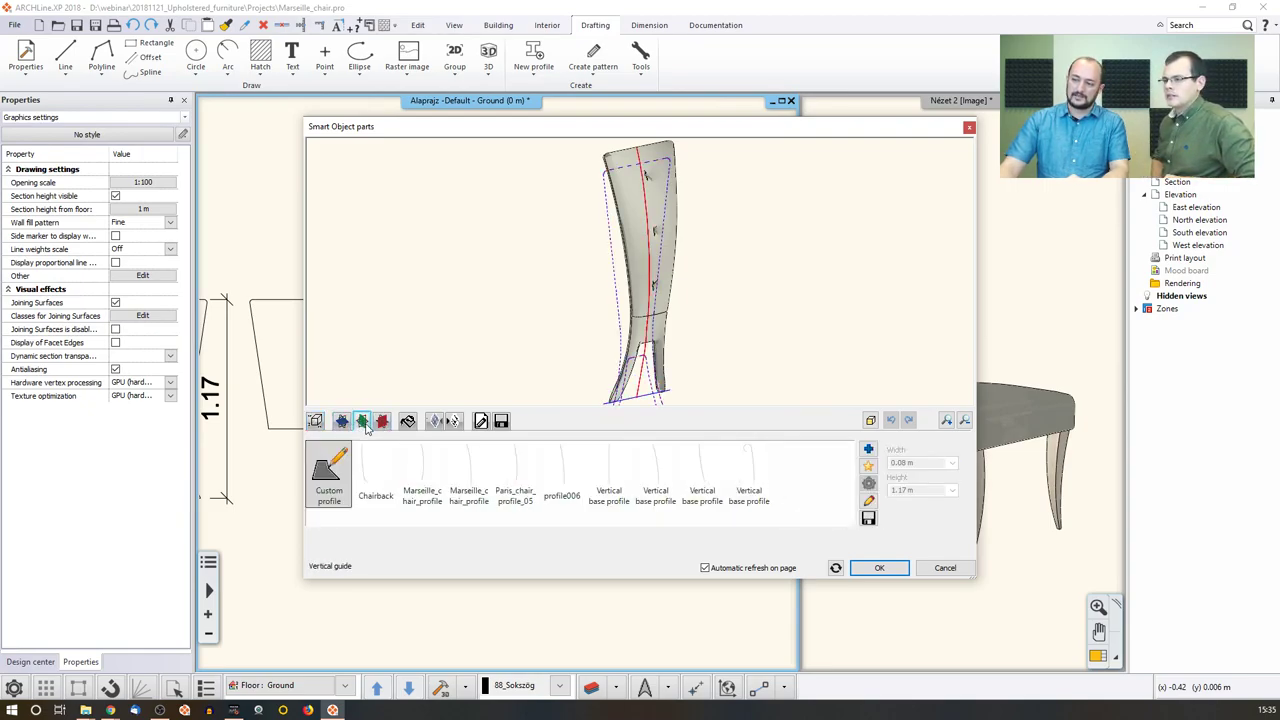
{"action": "left_click", "coordinate": [341, 421]}
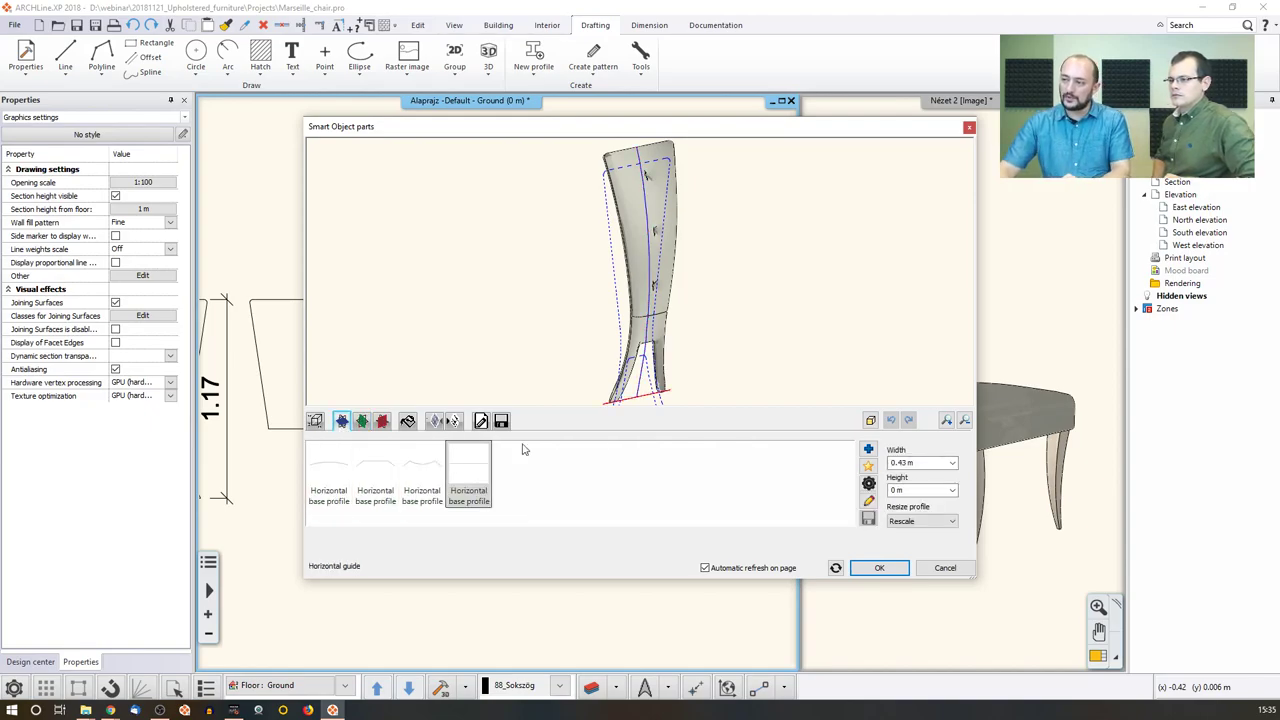
{"action": "left_click", "coordinate": [452, 421]}
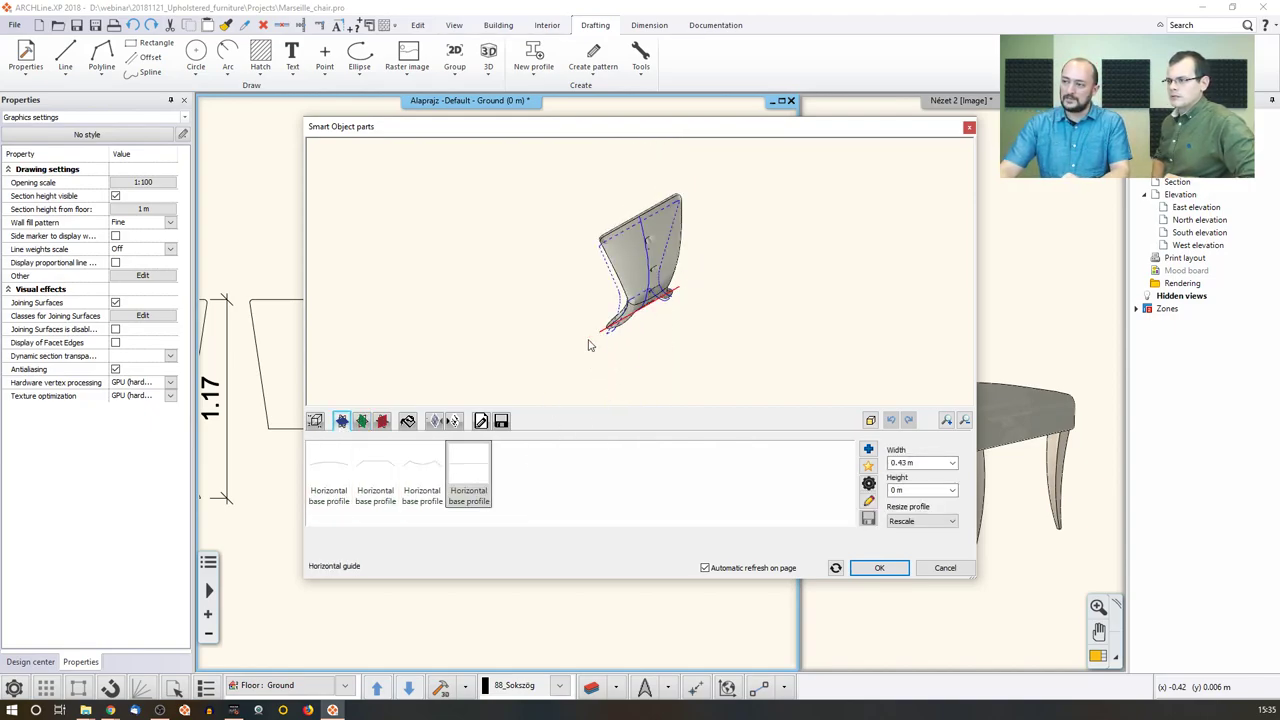
Step: Inspect the chair back's vertical base and frontal profiles and its materials in the preview
{"action": "left_click_drag", "start_coordinate": [717, 266], "coordinate": [600, 220]}
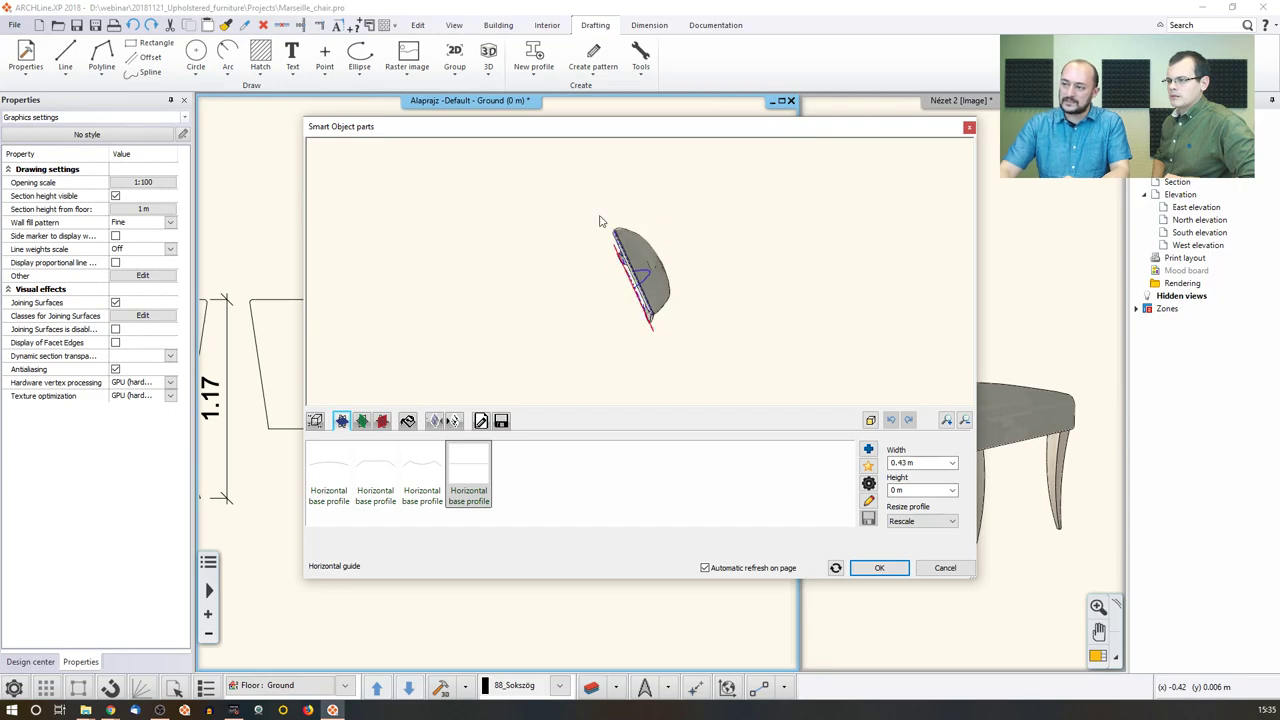
{"action": "mouse_move", "coordinate": [652, 259]}
{"action": "left_mouse_down"}
{"action": "mouse_move", "coordinate": [572, 320]}
{"action": "mouse_move", "coordinate": [591, 330]}
{"action": "mouse_move", "coordinate": [532, 325]}
{"action": "mouse_move", "coordinate": [600, 210]}
{"action": "mouse_move", "coordinate": [595, 305]}
{"action": "mouse_move", "coordinate": [639, 253]}
{"action": "left_mouse_up"}
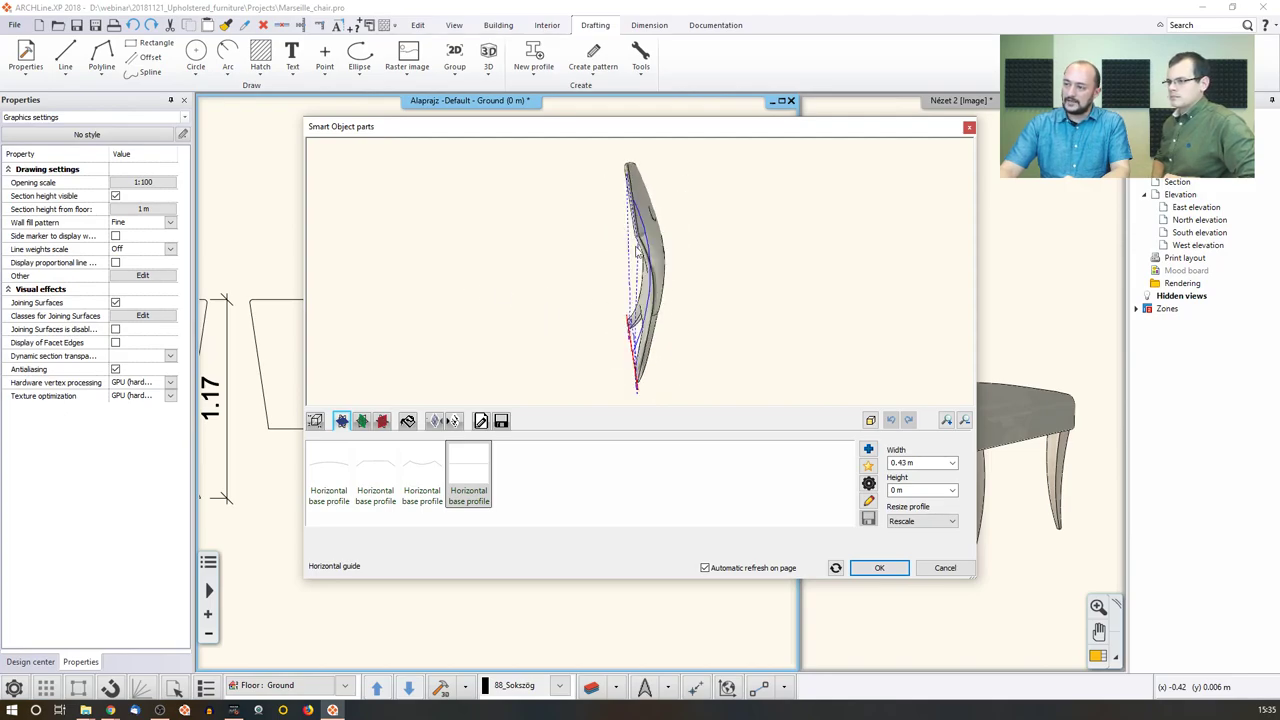
{"action": "left_click", "coordinate": [362, 420]}
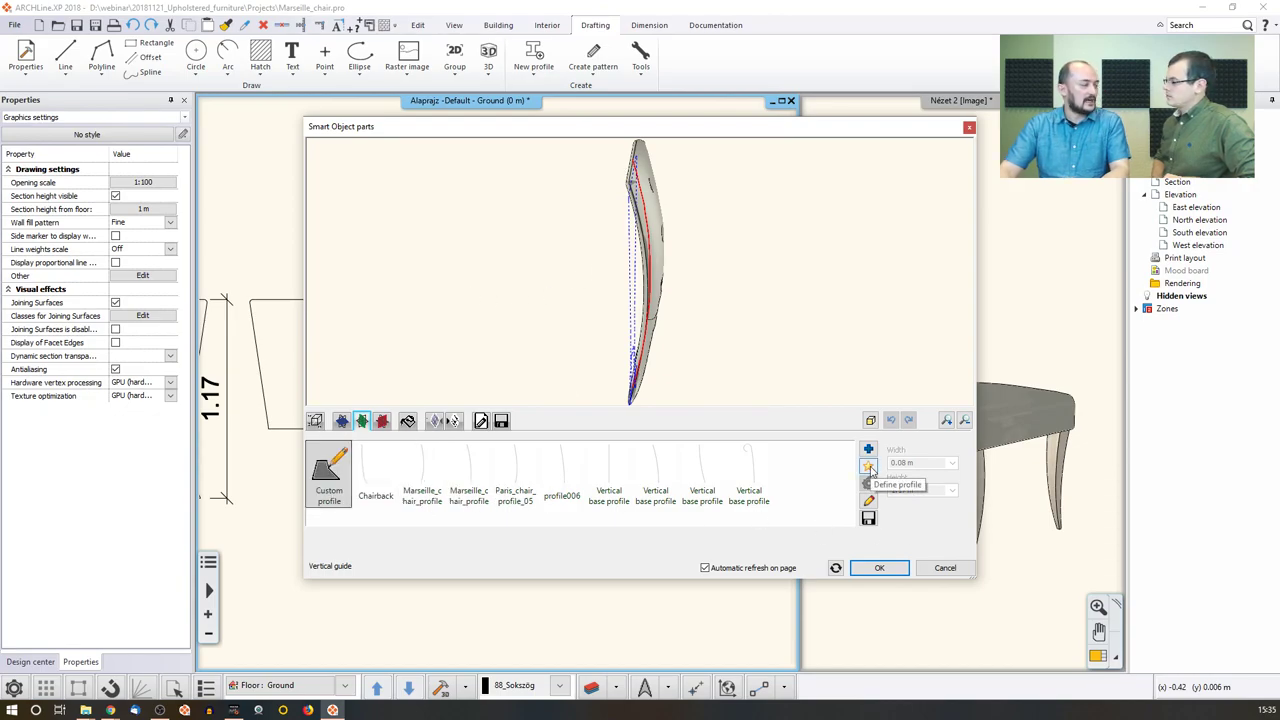
{"action": "left_click_drag", "start_coordinate": [740, 133], "coordinate": [783, 566]}
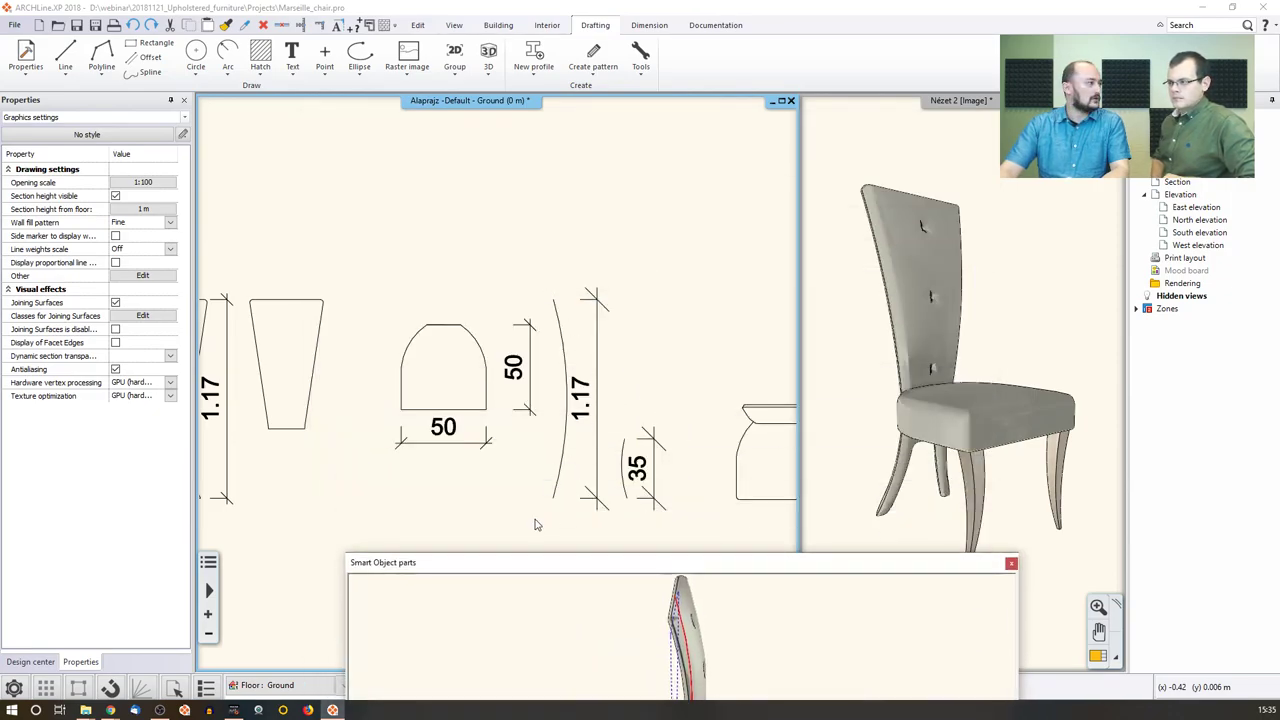
{"action": "left_click_drag", "start_coordinate": [664, 576], "coordinate": [560, 150]}
{"action": "left_click", "coordinate": [341, 434]}
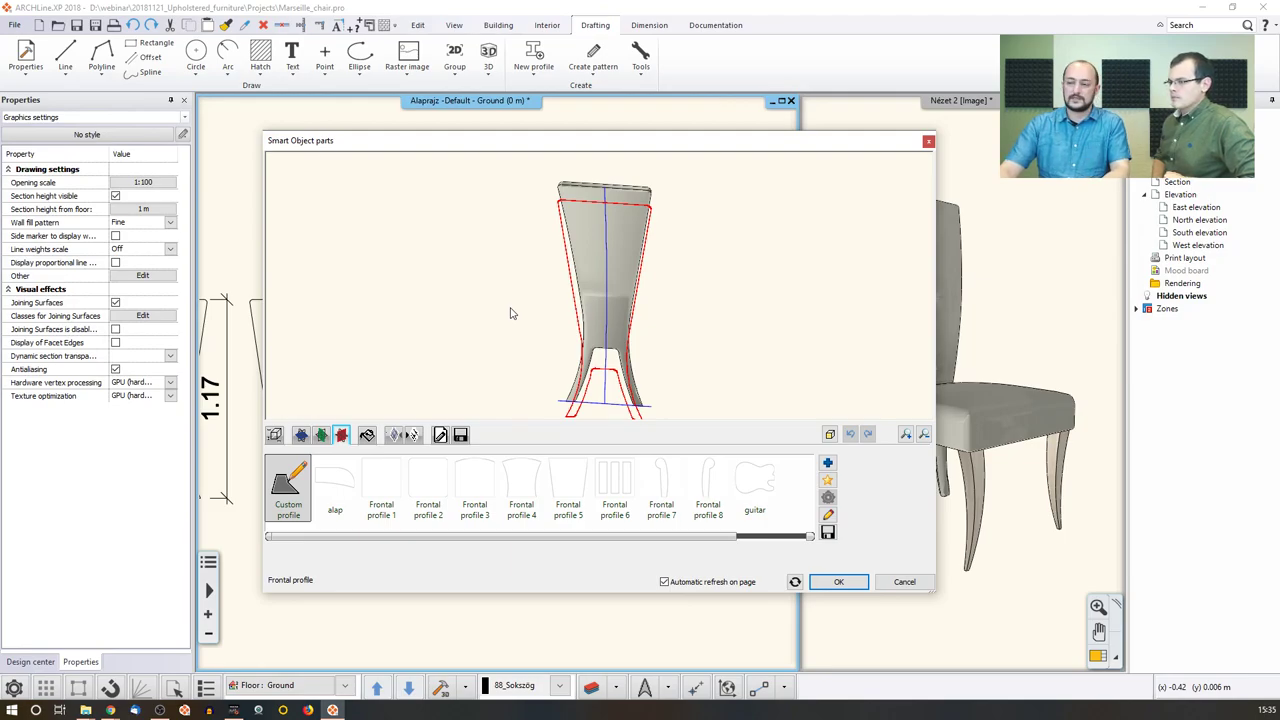
{"action": "left_click", "coordinate": [367, 434]}
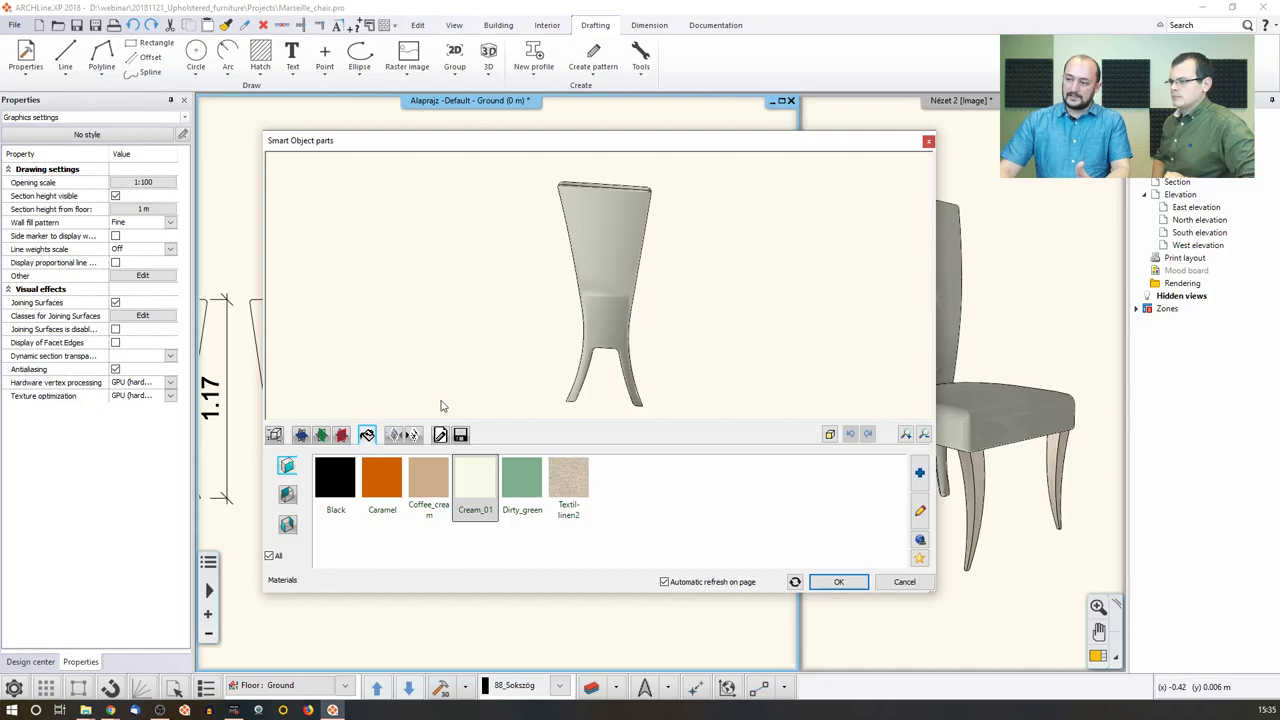
{"action": "left_click_drag", "start_coordinate": [475, 369], "coordinate": [440, 377]}
Step: Check the first Pillow effect (0.03 m), then move to the second: a 0.05 m custom-area Pillow
{"action": "left_click", "coordinate": [398, 435]}
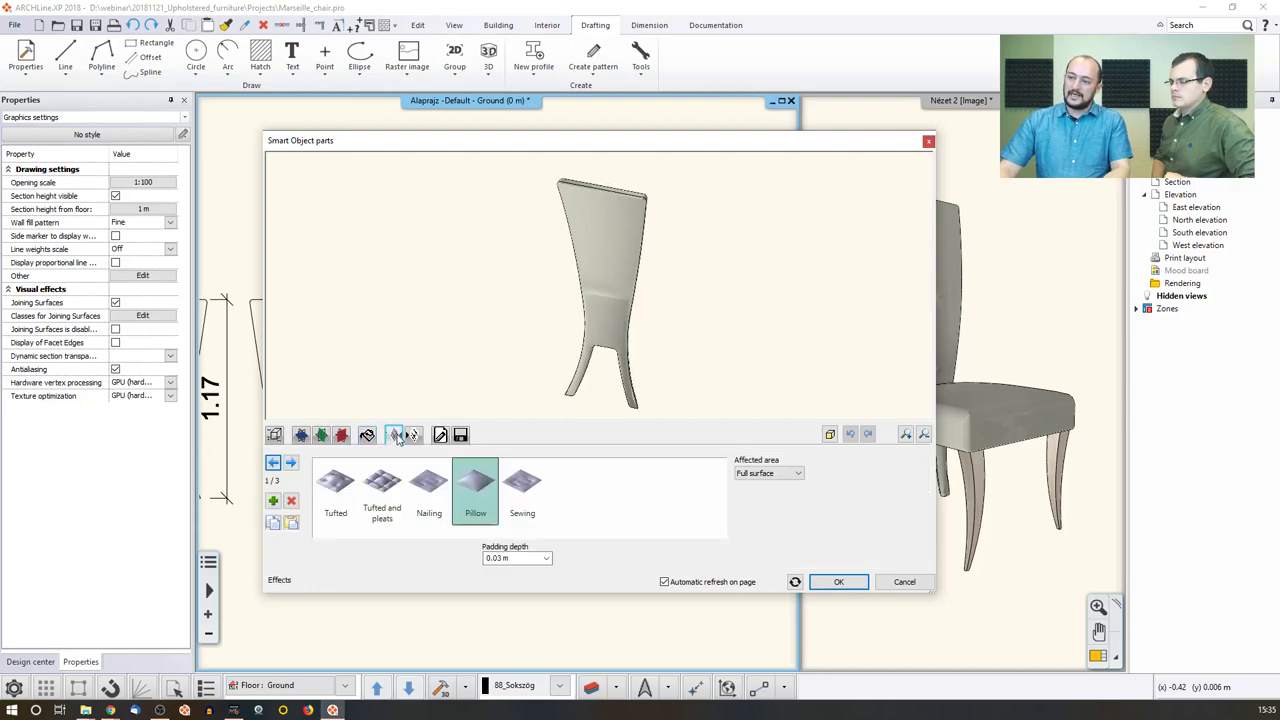
{"action": "left_click_drag", "start_coordinate": [451, 401], "coordinate": [591, 238]}
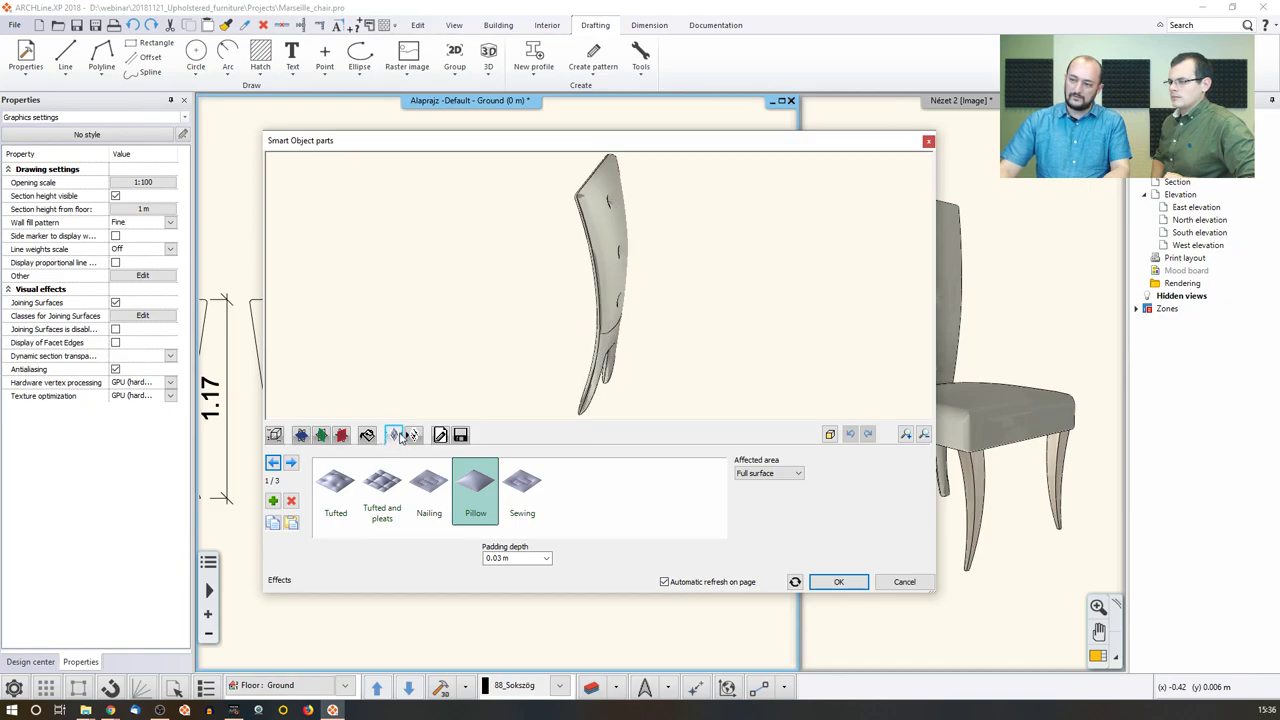
{"action": "left_click", "coordinate": [413, 437]}
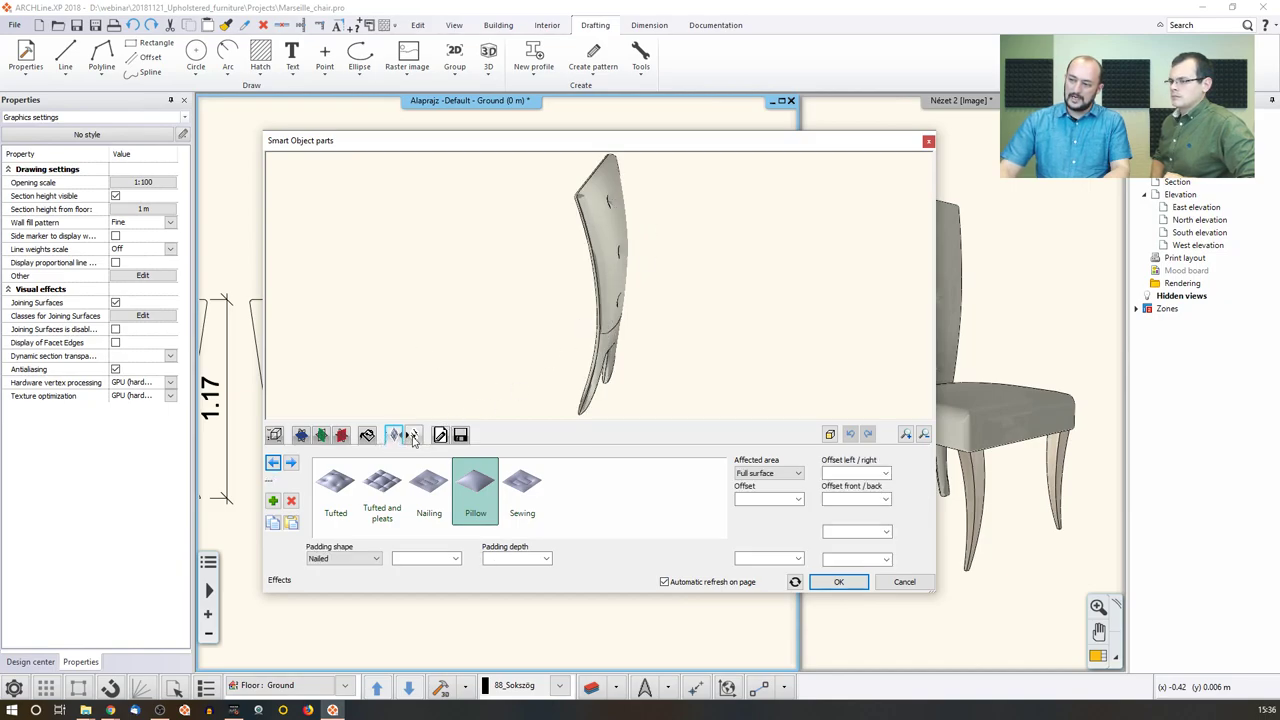
{"action": "left_click_drag", "start_coordinate": [494, 381], "coordinate": [460, 397]}
{"action": "left_click", "coordinate": [397, 435]}
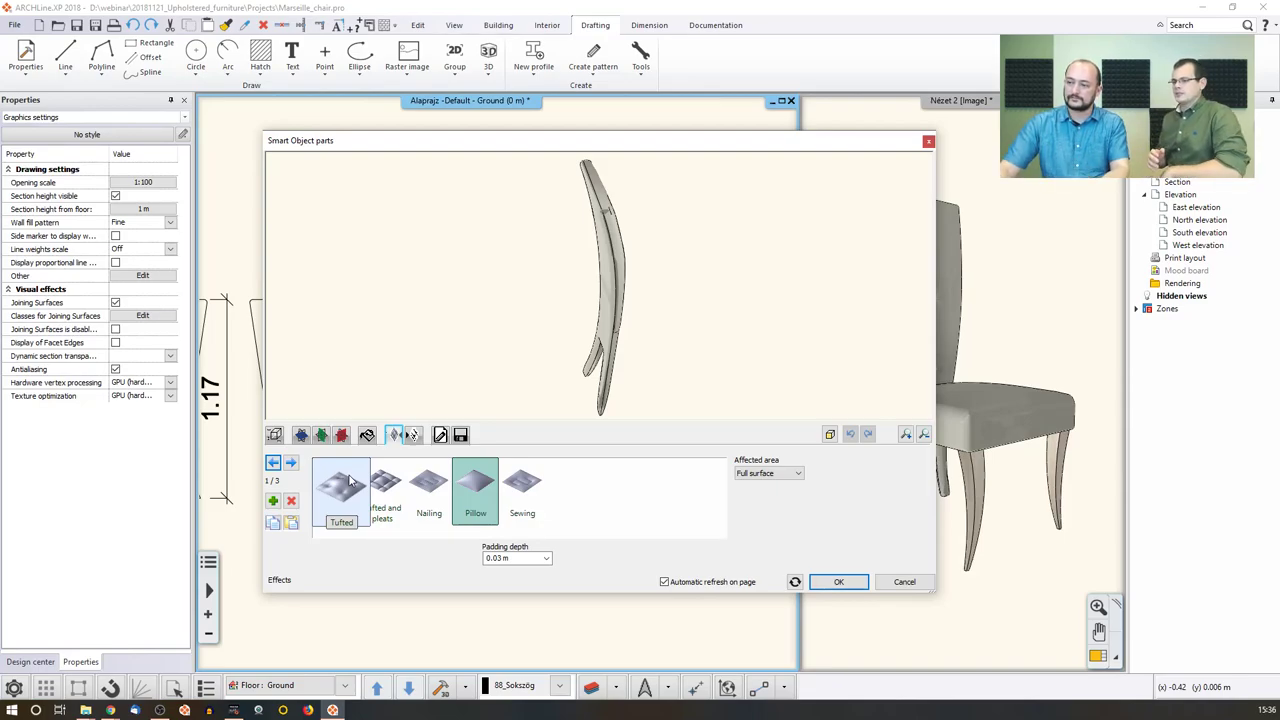
{"action": "left_click_drag", "start_coordinate": [441, 399], "coordinate": [349, 347]}
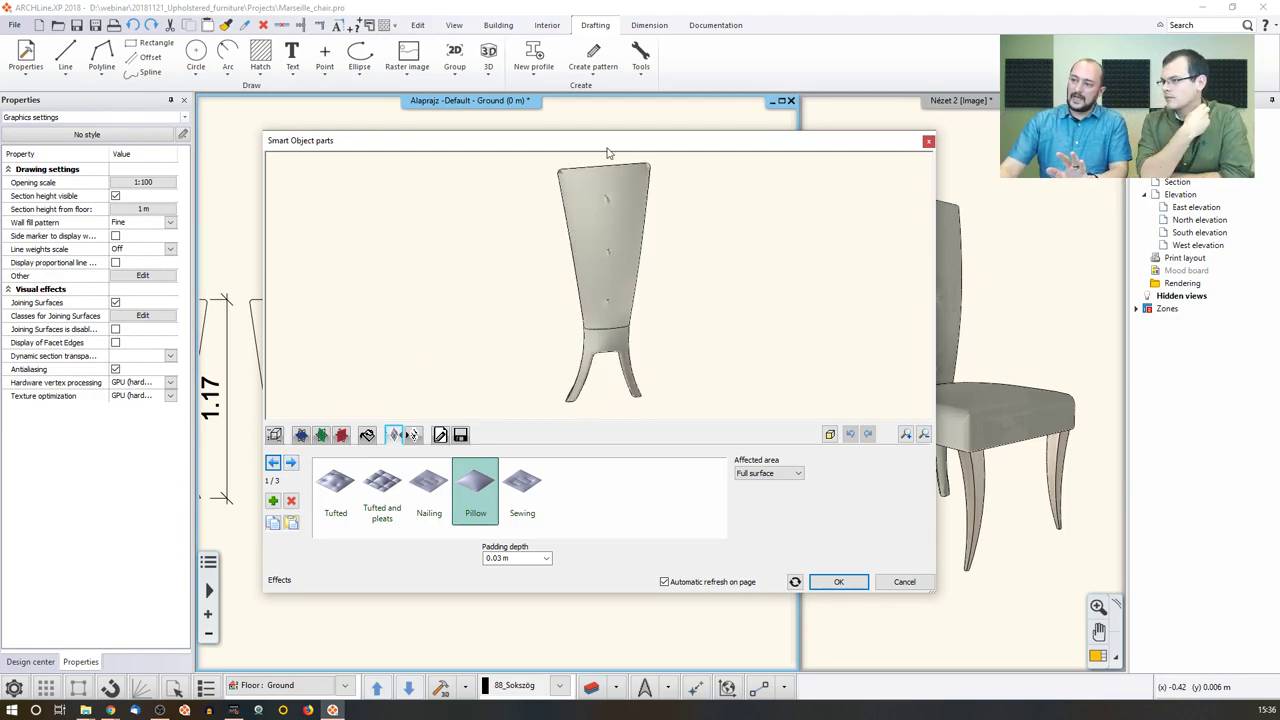
{"action": "left_click", "coordinate": [290, 463]}
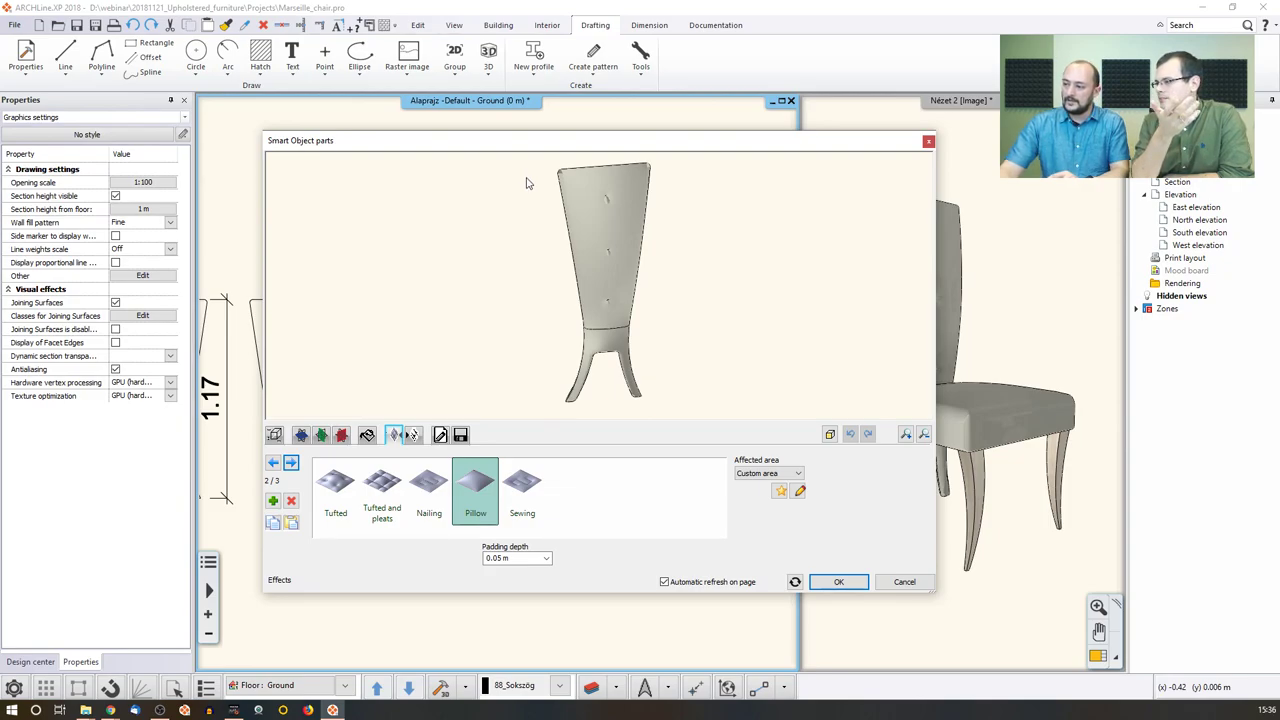
{"action": "left_click_drag", "start_coordinate": [485, 140], "coordinate": [622, 345]}
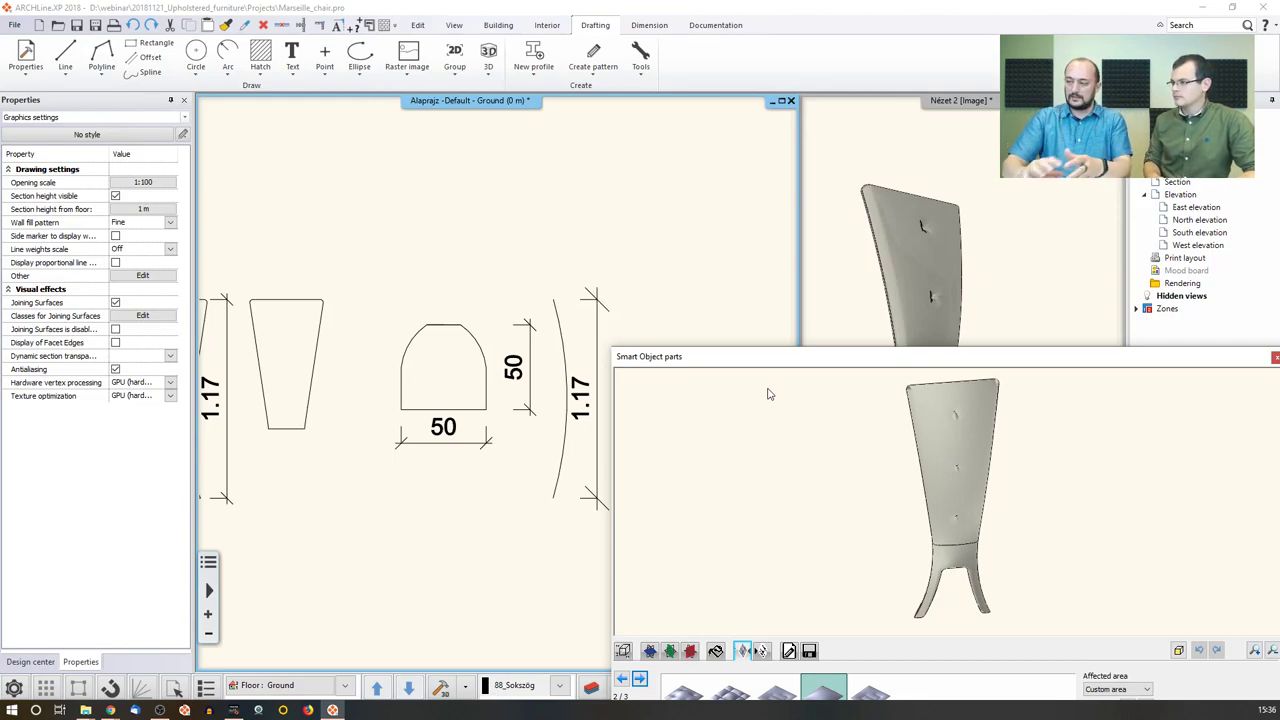
{"action": "left_click_drag", "start_coordinate": [597, 235], "coordinate": [420, 175]}
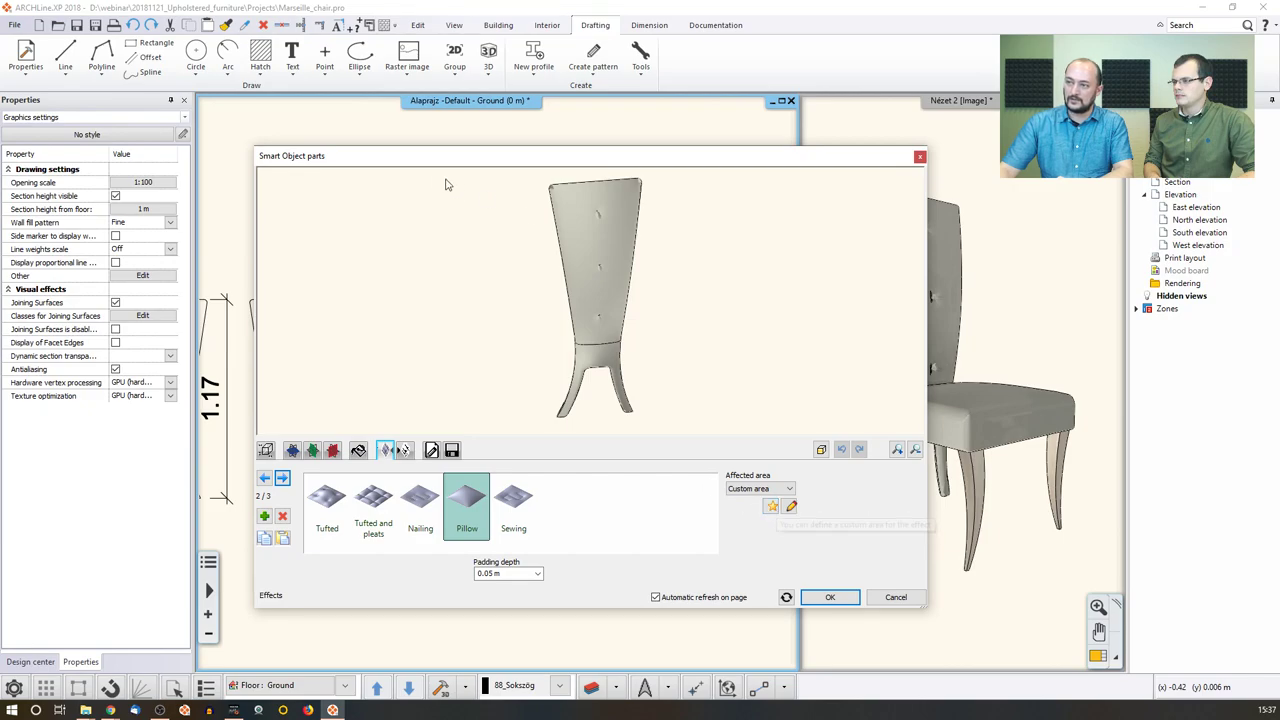
{"action": "left_click_drag", "start_coordinate": [385, 155], "coordinate": [502, 156]}
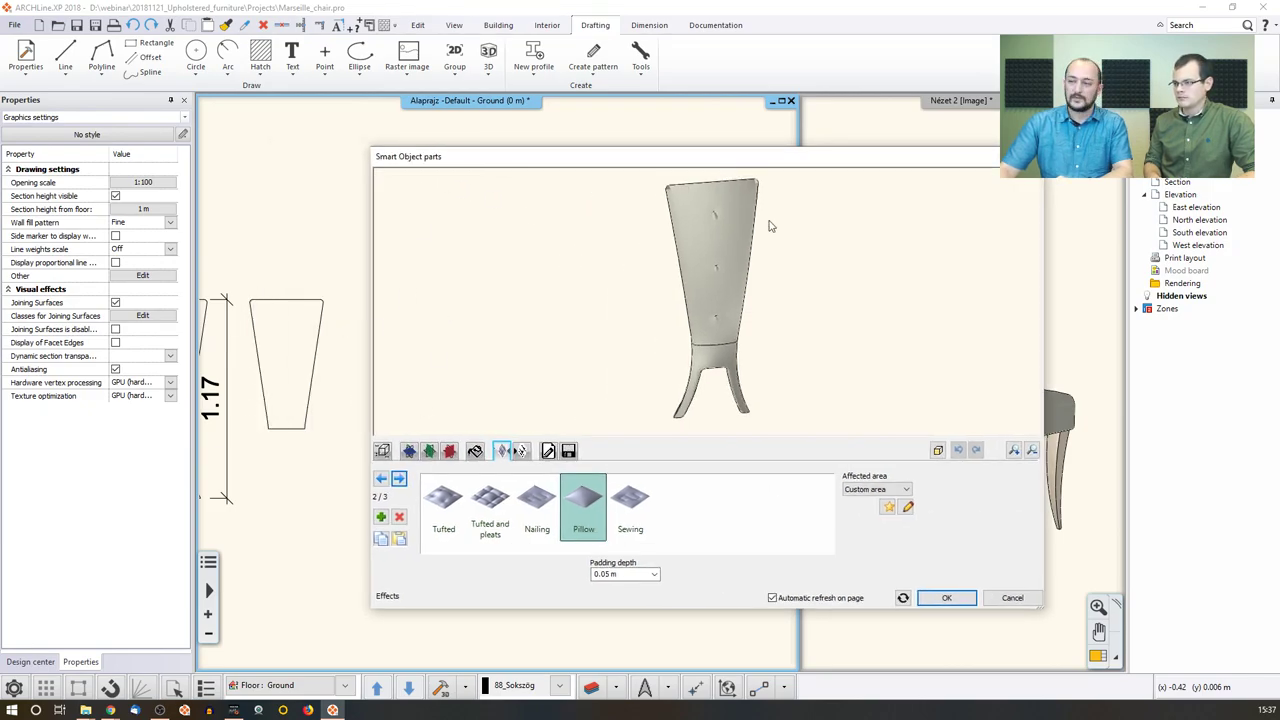
{"action": "left_click_drag", "start_coordinate": [742, 169], "coordinate": [632, 157]}
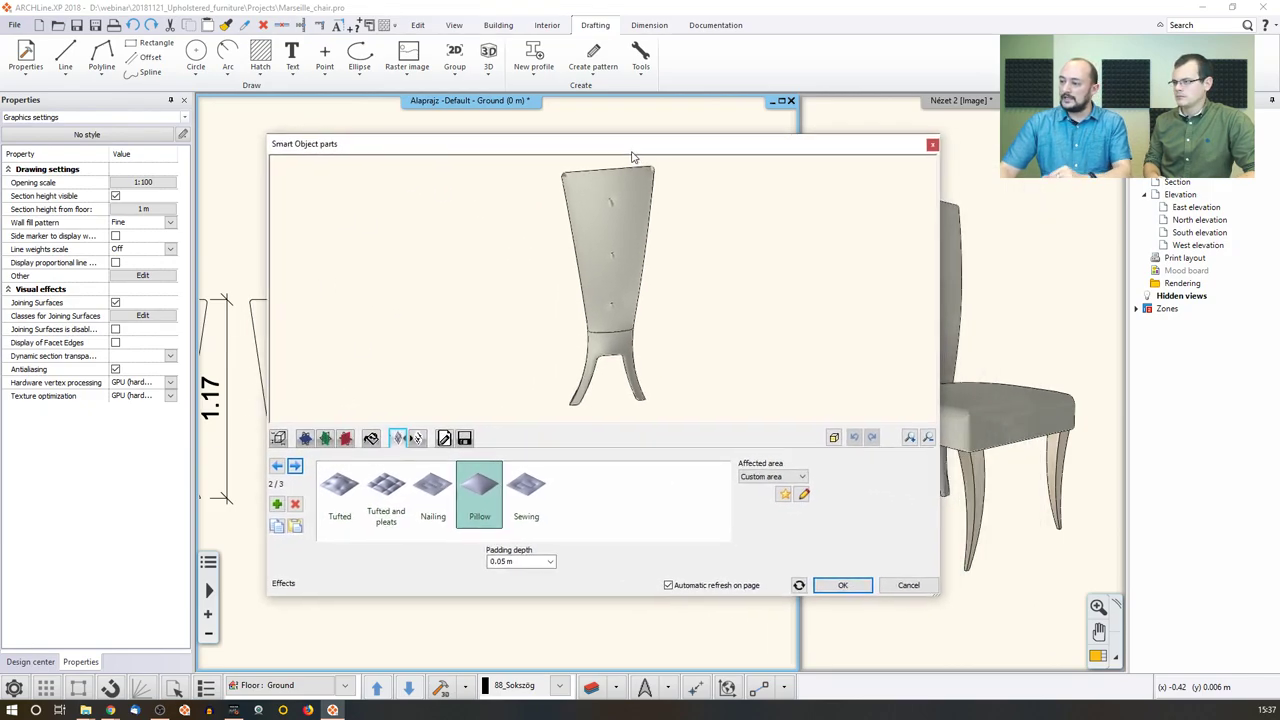
{"action": "left_click", "coordinate": [521, 564]}
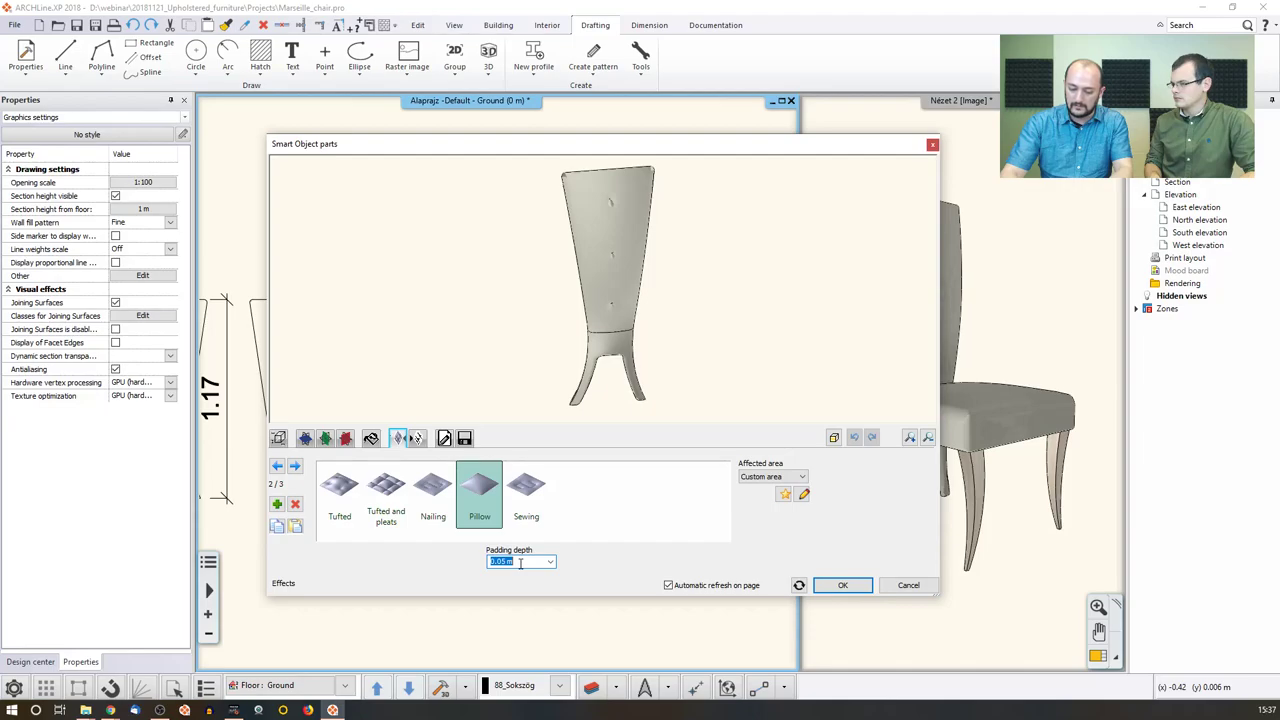
{"action": "type", "text": "0,1"}
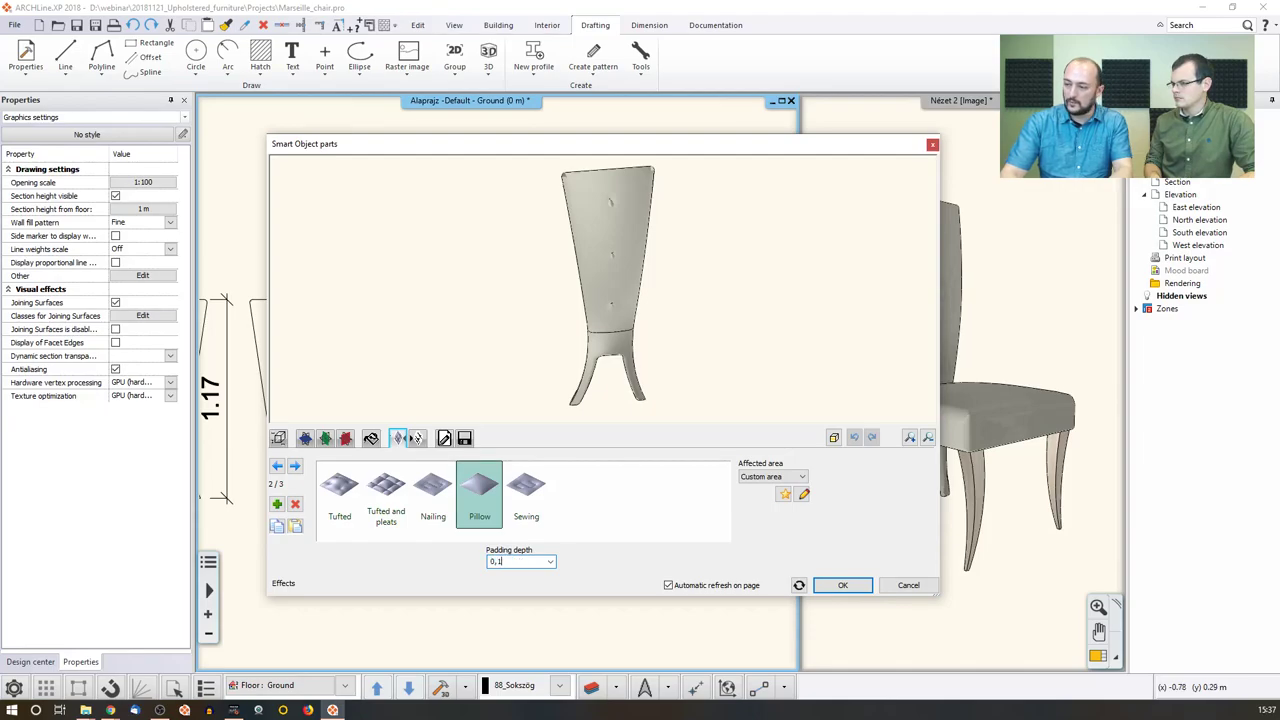
{"action": "key", "text": "Tab"}
{"action": "left_click_drag", "start_coordinate": [680, 405], "coordinate": [597, 206]}
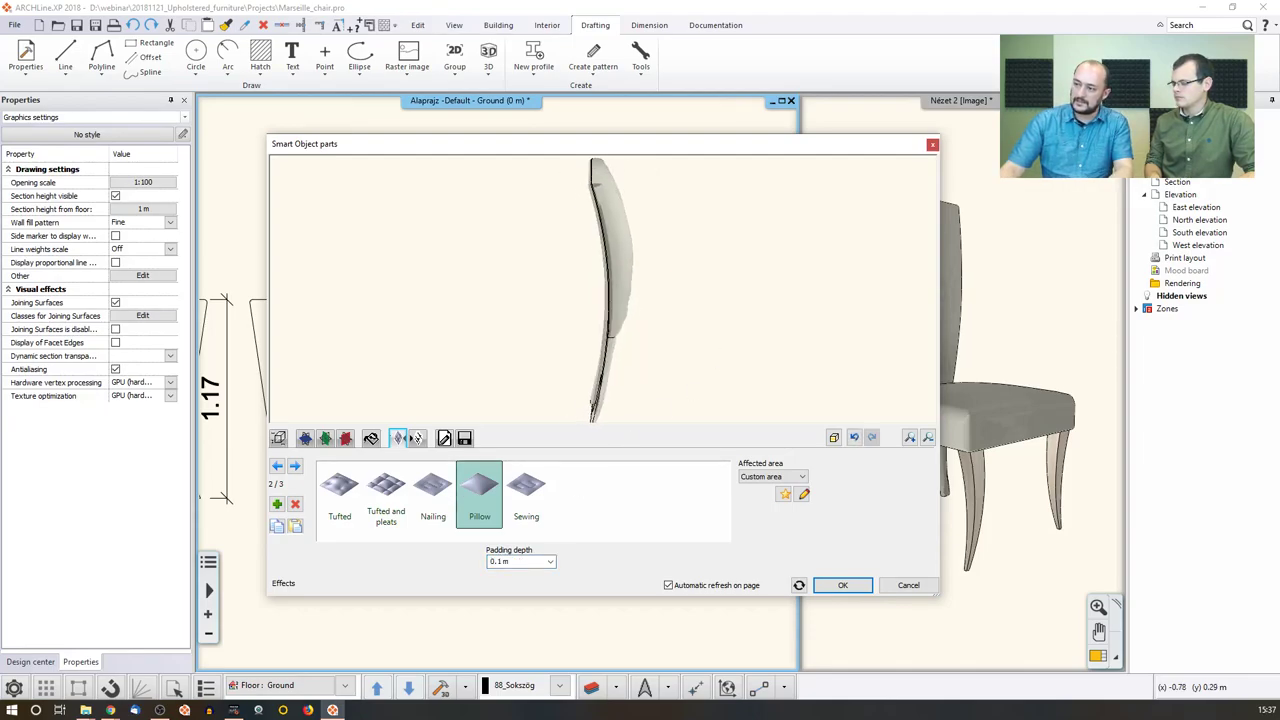
{"action": "left_click_drag", "start_coordinate": [646, 351], "coordinate": [663, 348]}
{"action": "double_click", "coordinate": [525, 561]}
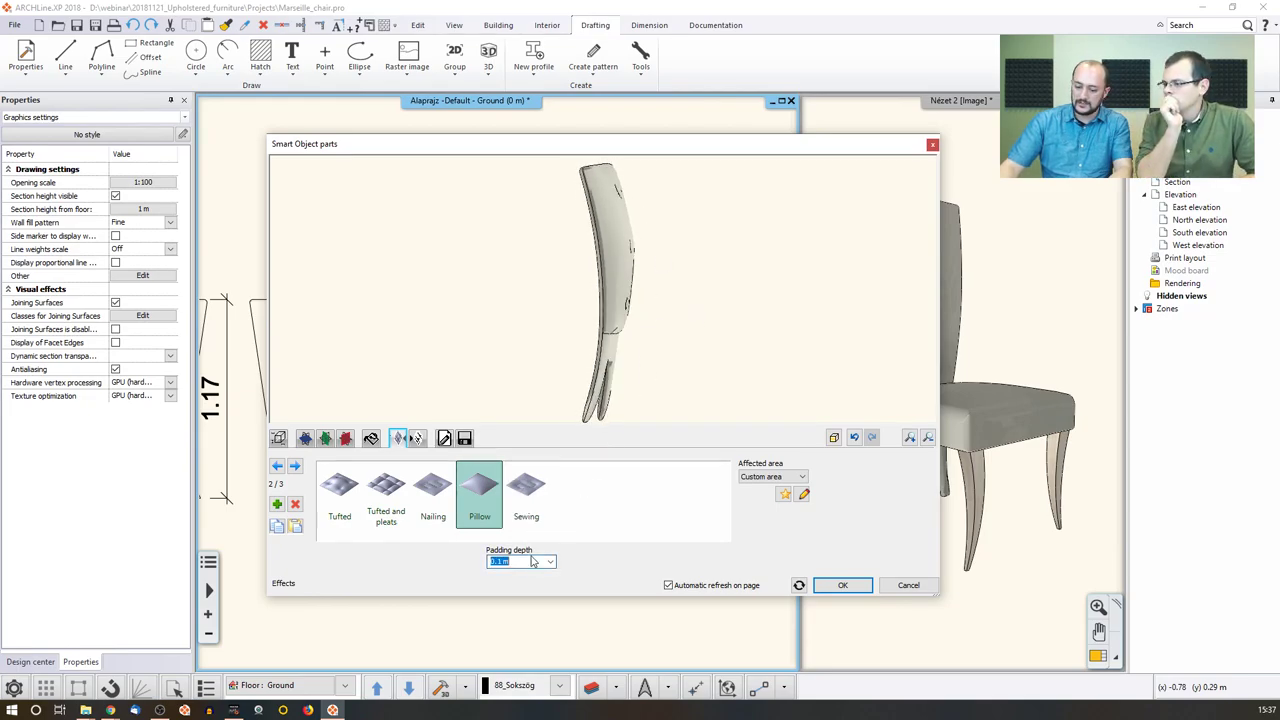
{"action": "type", "text": "0,05"}
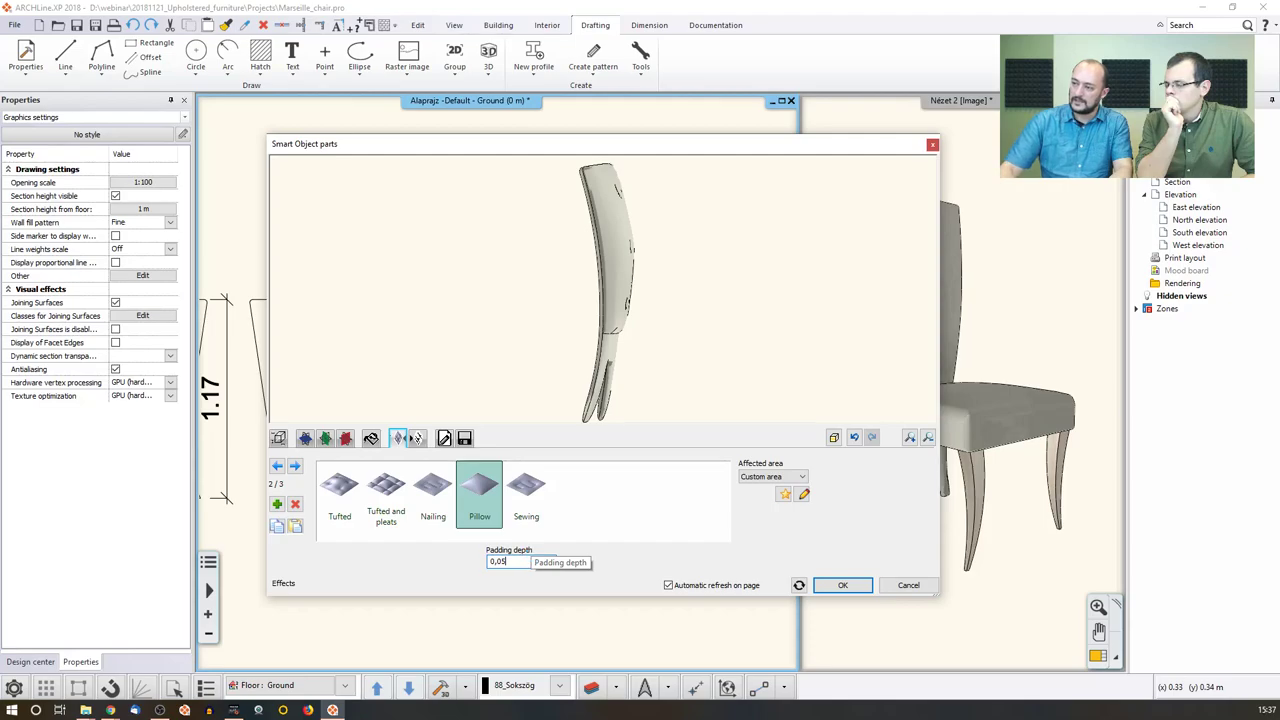
{"action": "left_click", "coordinate": [686, 286]}
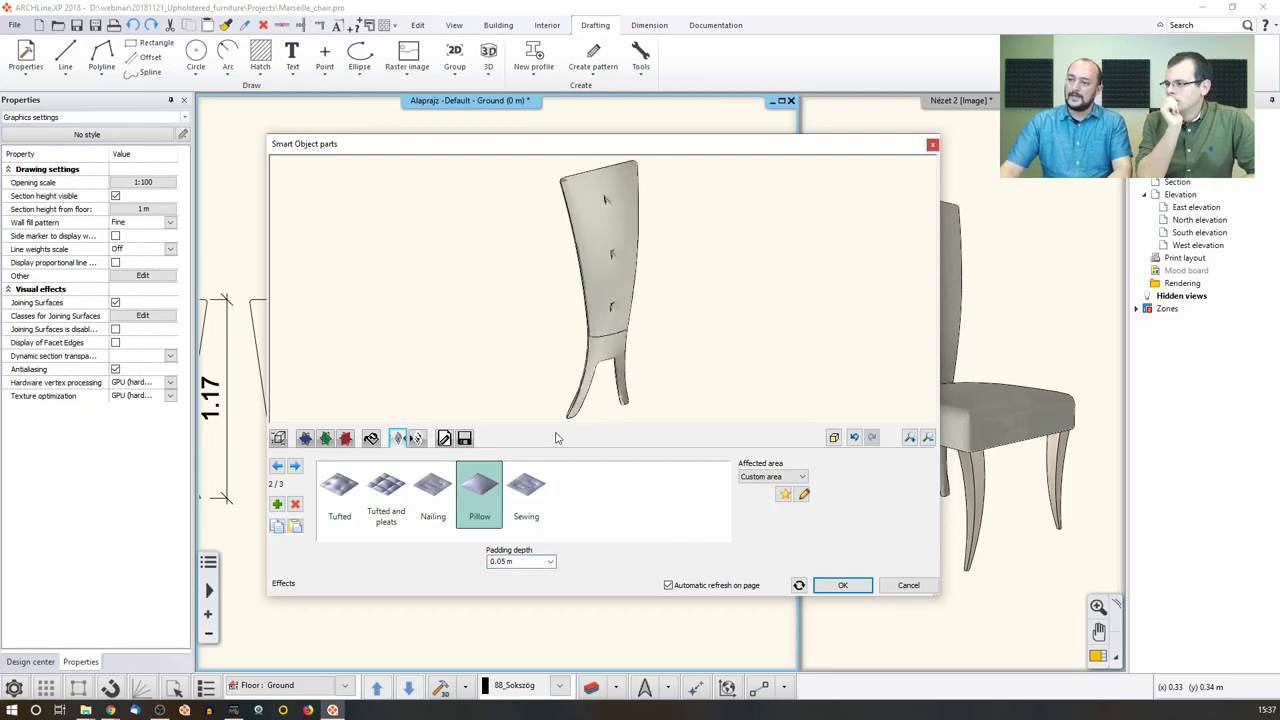
Step: Bring up the backrest's third effect, a Tufted pattern at 0.22 × 0.25 m spacing
{"action": "left_click", "coordinate": [295, 467]}
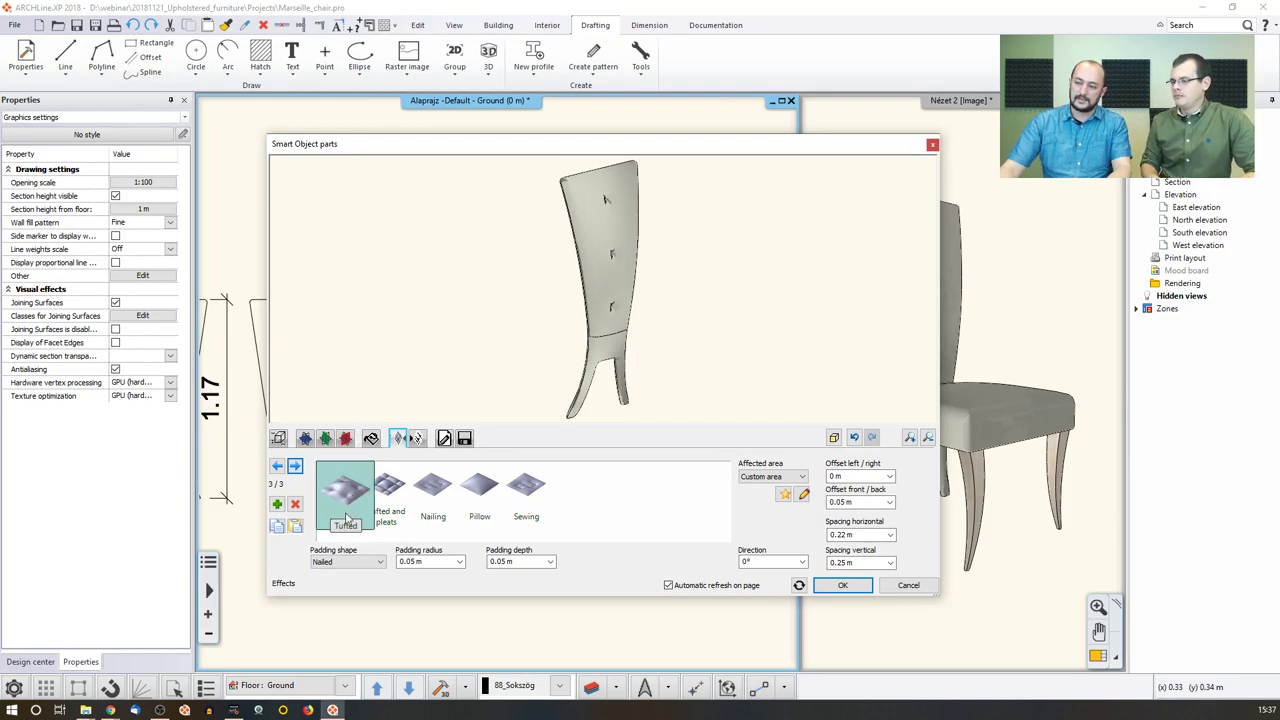
{"action": "left_click_drag", "start_coordinate": [575, 318], "coordinate": [603, 322]}
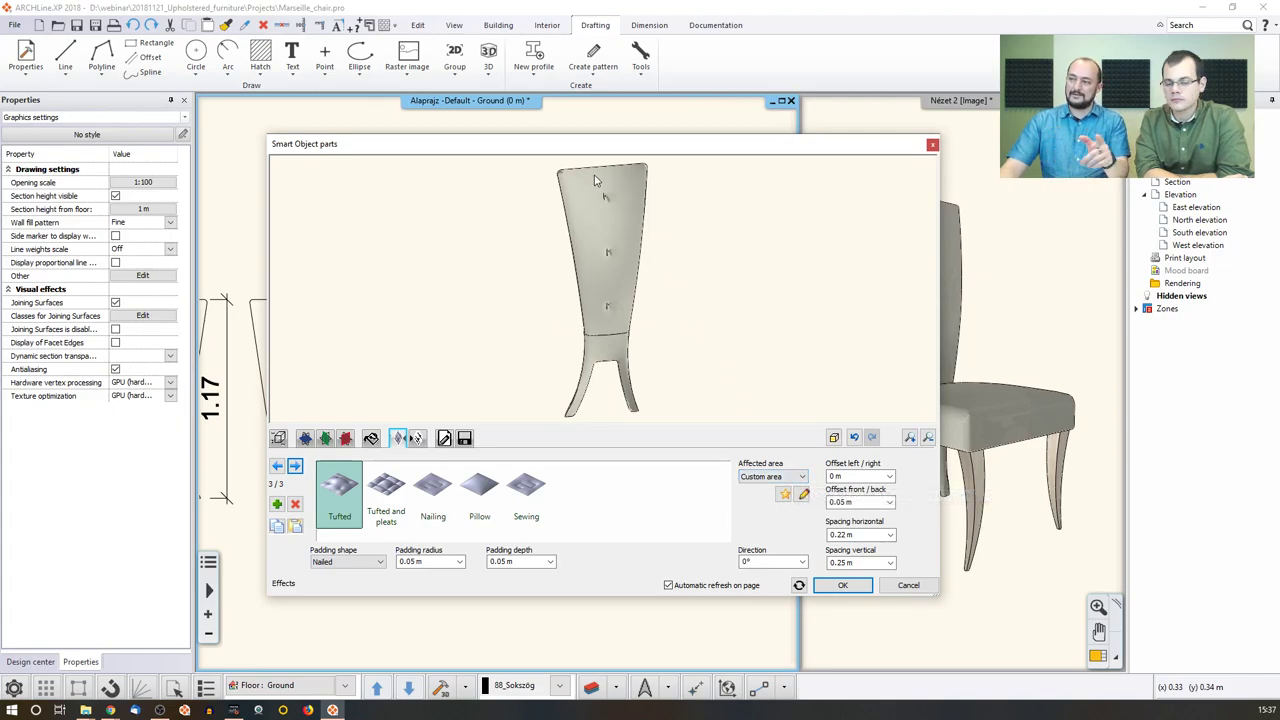
{"action": "left_click", "coordinate": [419, 562]}
{"action": "left_click", "coordinate": [522, 562]}
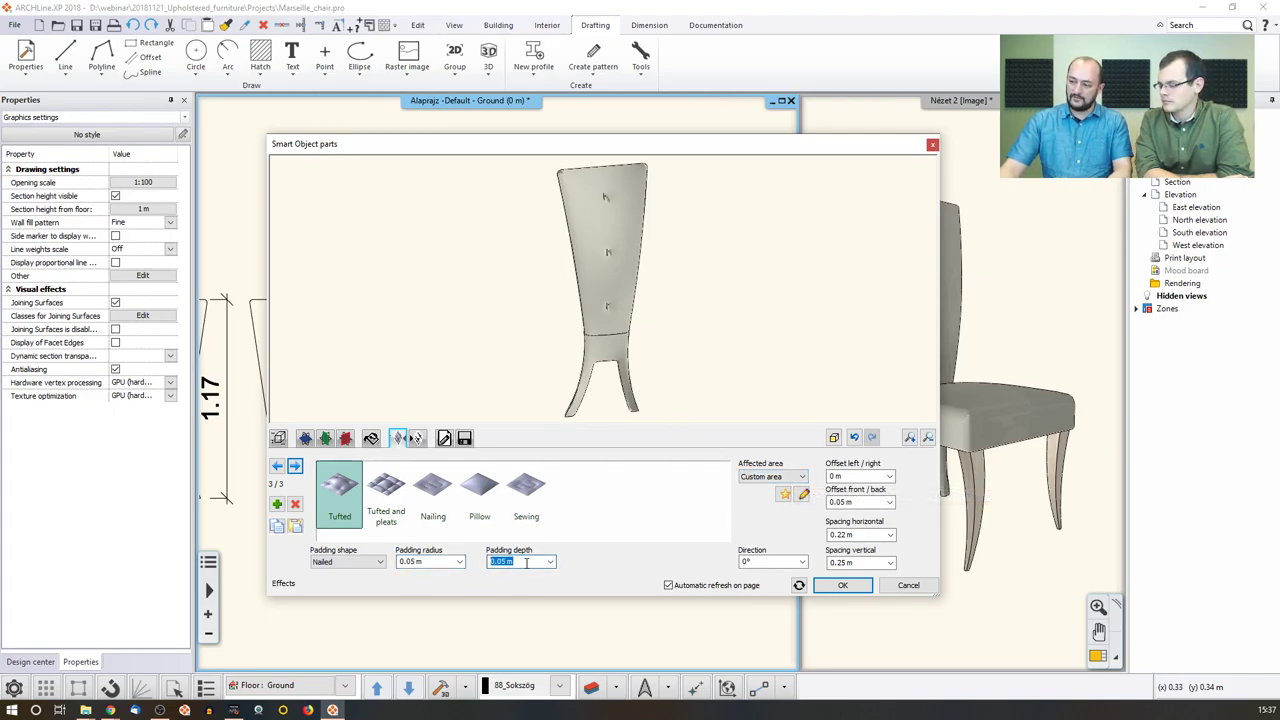
Step: Try Pointed 1 and Pointed 2 padding shapes, settle on Button like, and confirm with OK
{"action": "left_click", "coordinate": [350, 562]}
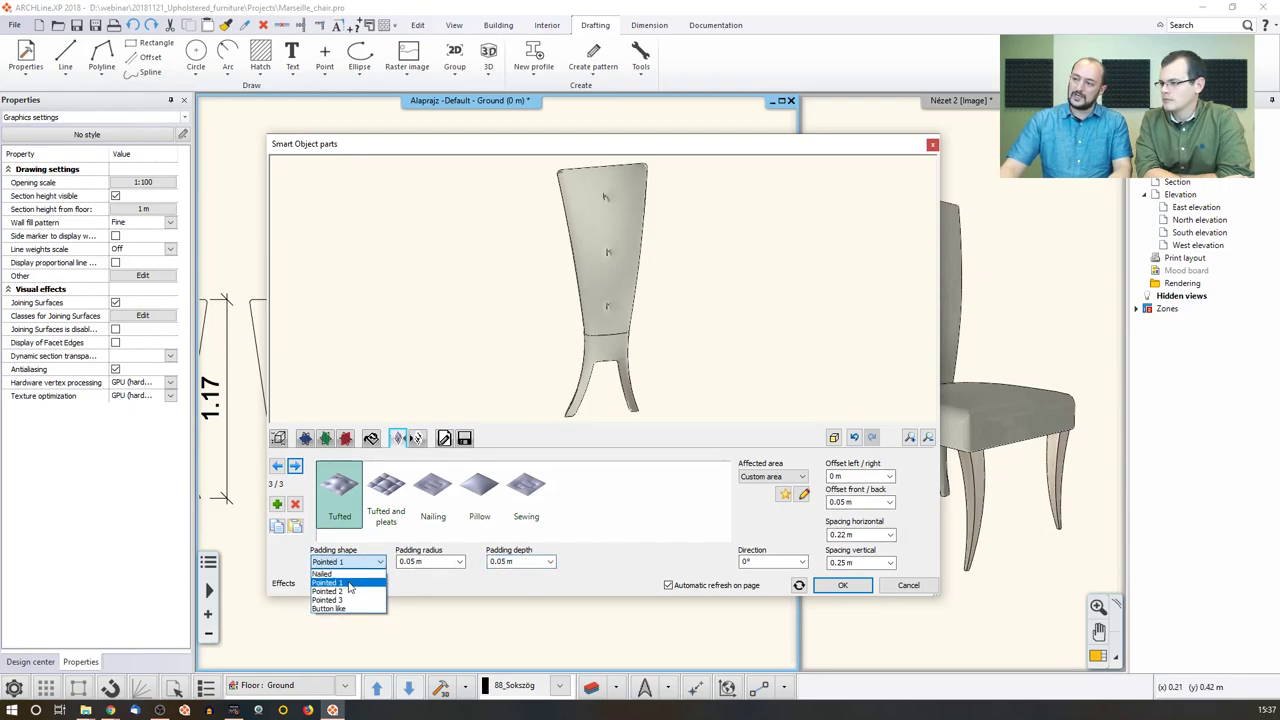
{"action": "left_click", "coordinate": [350, 582]}
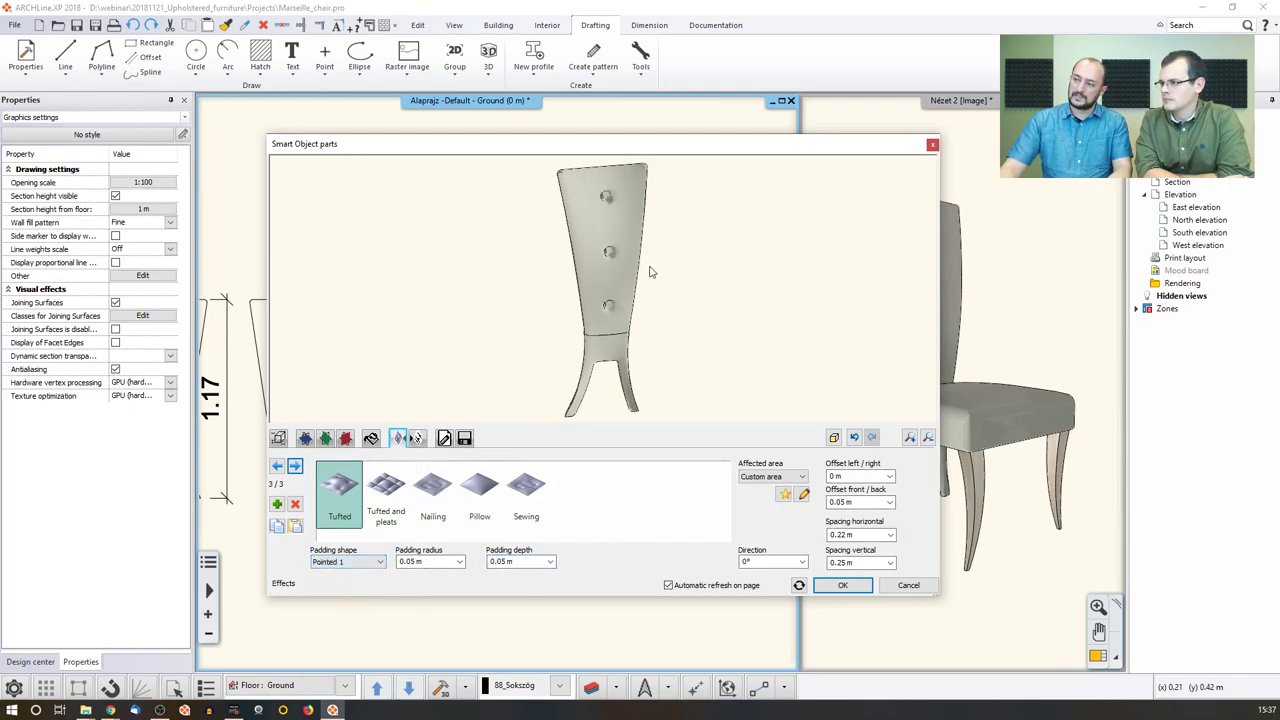
{"action": "left_click", "coordinate": [350, 562]}
{"action": "left_click", "coordinate": [343, 593]}
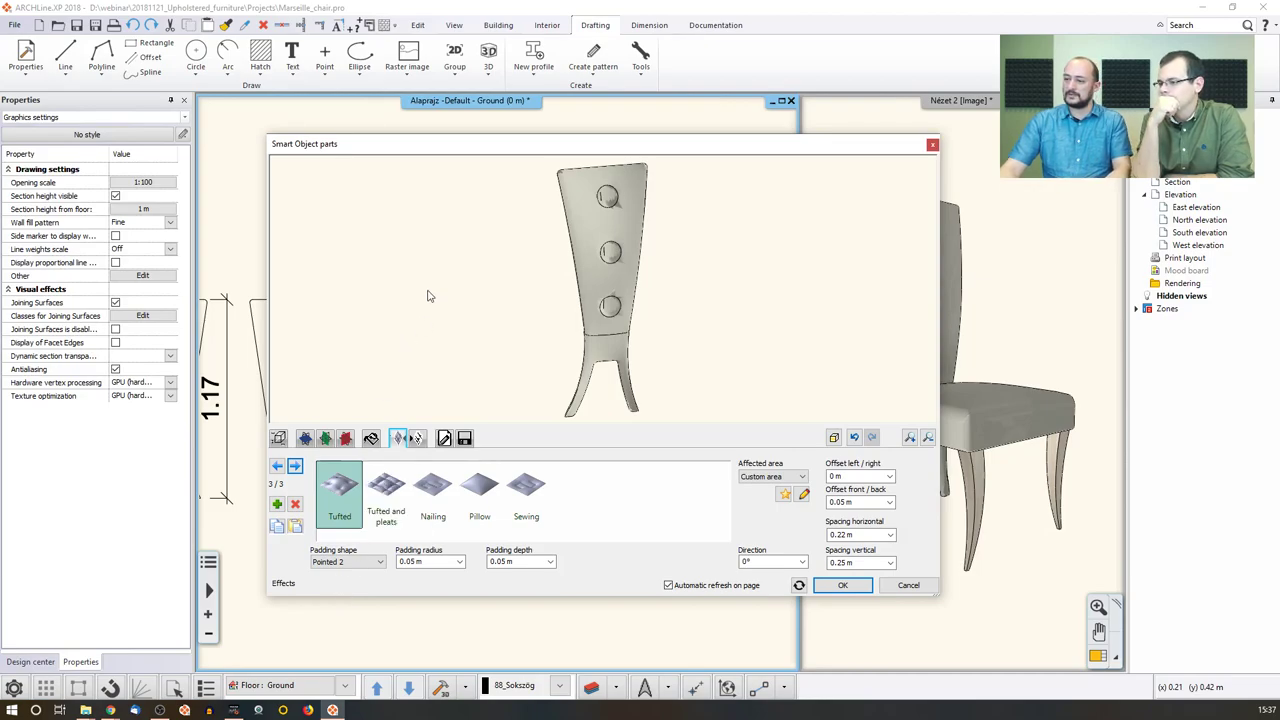
{"action": "left_click", "coordinate": [366, 564]}
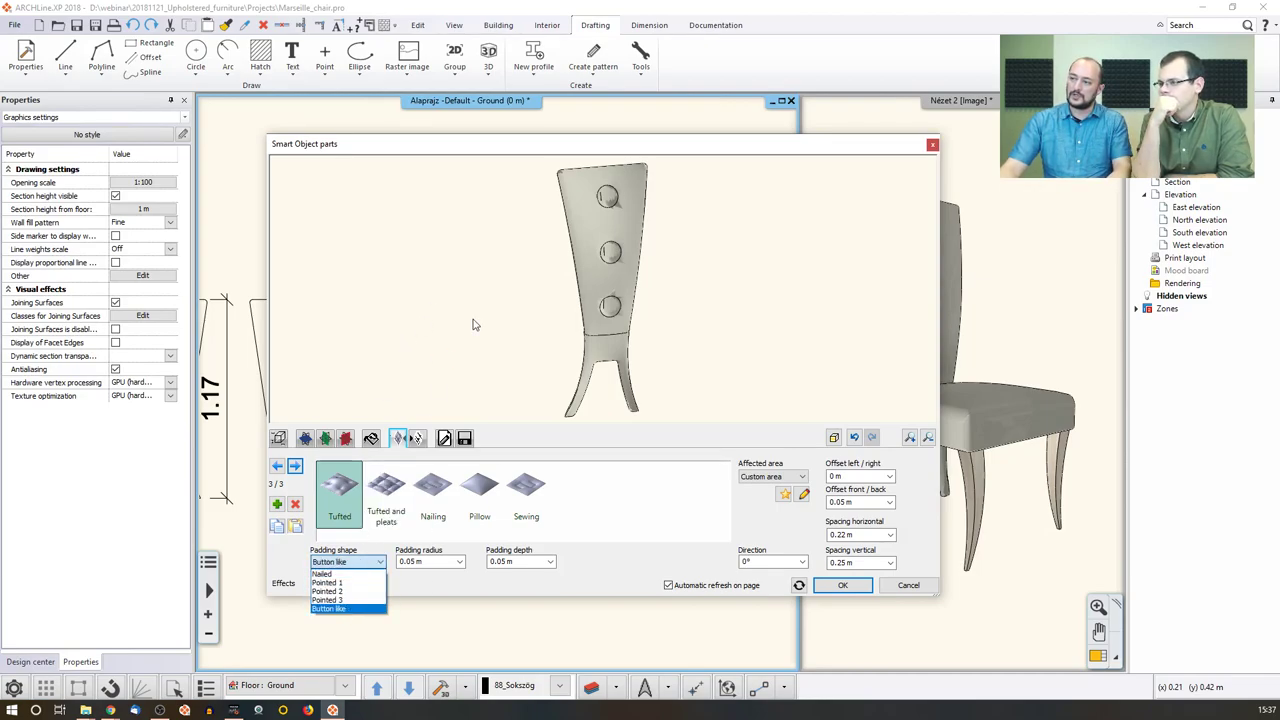
{"action": "left_click", "coordinate": [344, 609]}
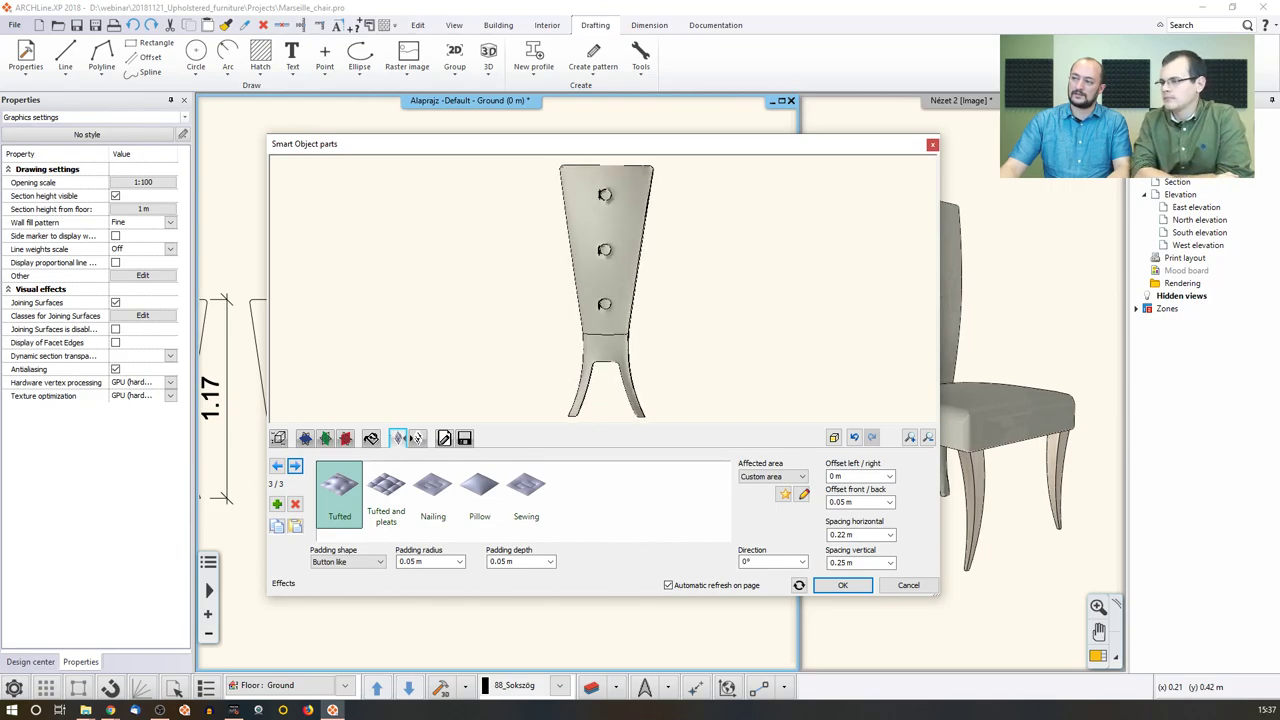
{"action": "left_click", "coordinate": [366, 562]}
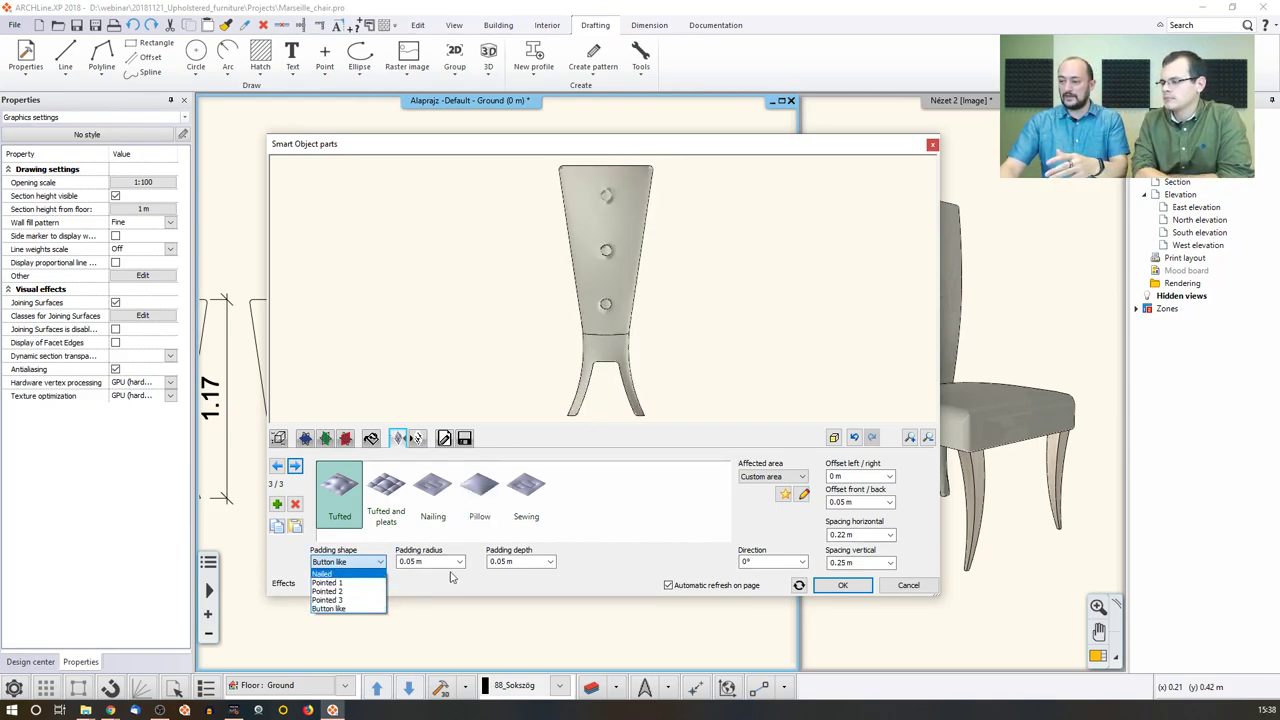
{"action": "left_click", "coordinate": [640, 576]}
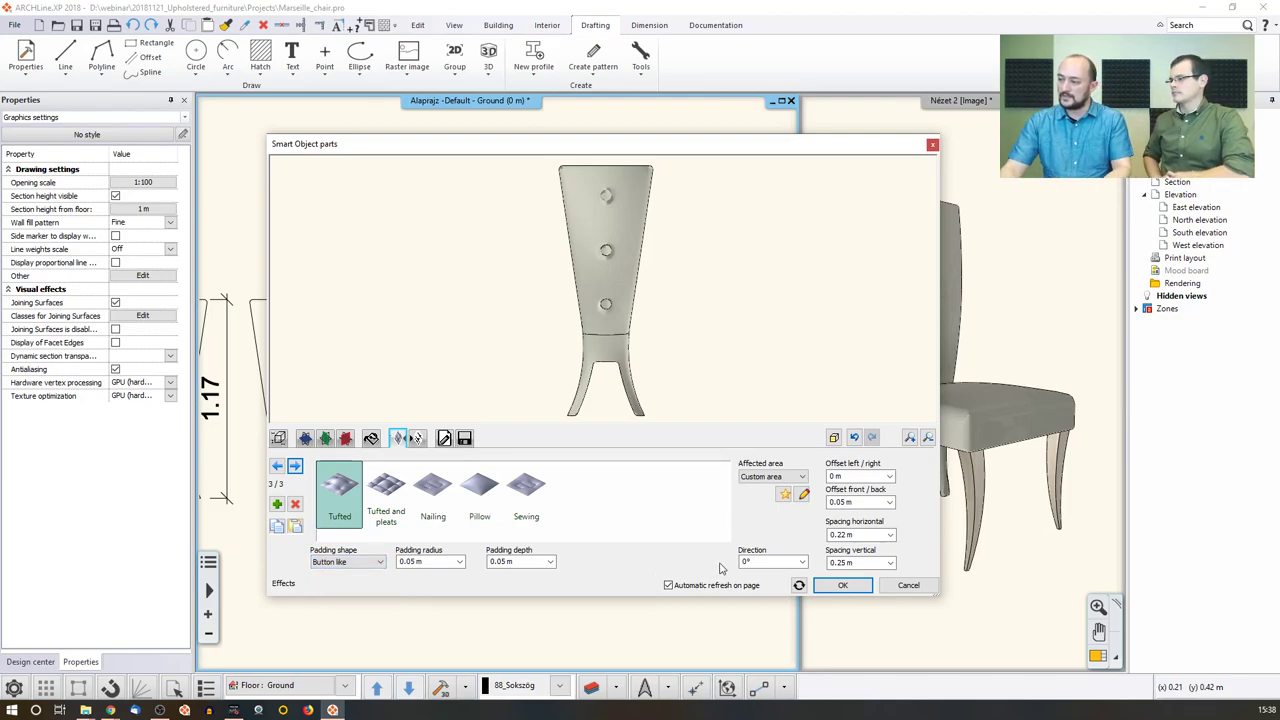
{"action": "left_click", "coordinate": [852, 534]}
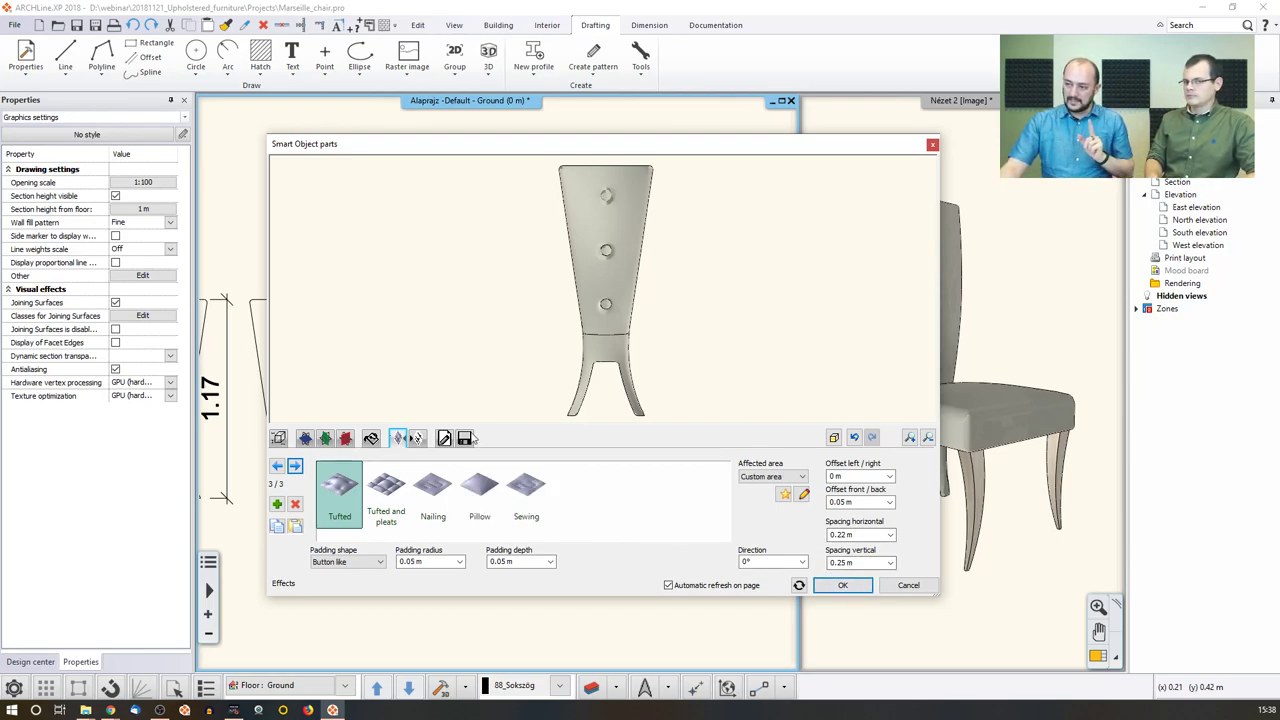
{"action": "left_click", "coordinate": [838, 584]}
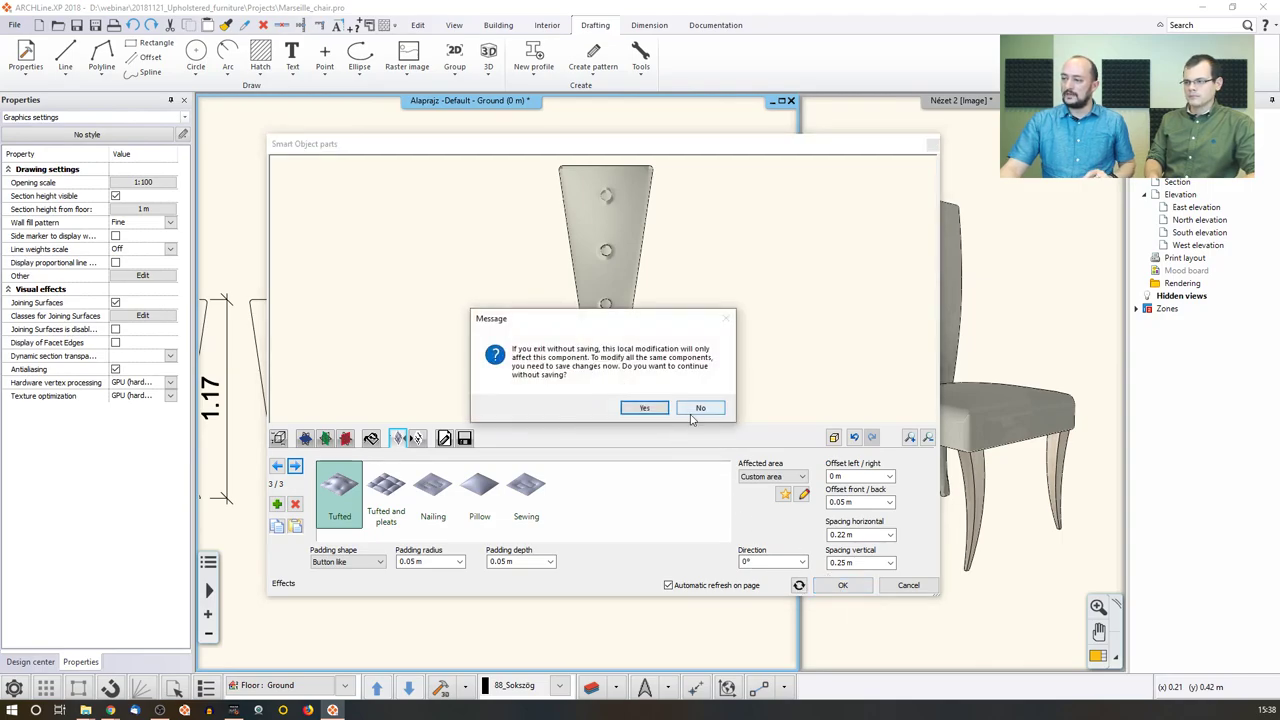
Step: Leave the backrest editor unsaved, then select the seat and the Marseille_láb leg in the assembly
{"action": "left_click", "coordinate": [700, 406]}
{"action": "left_click", "coordinate": [906, 585]}
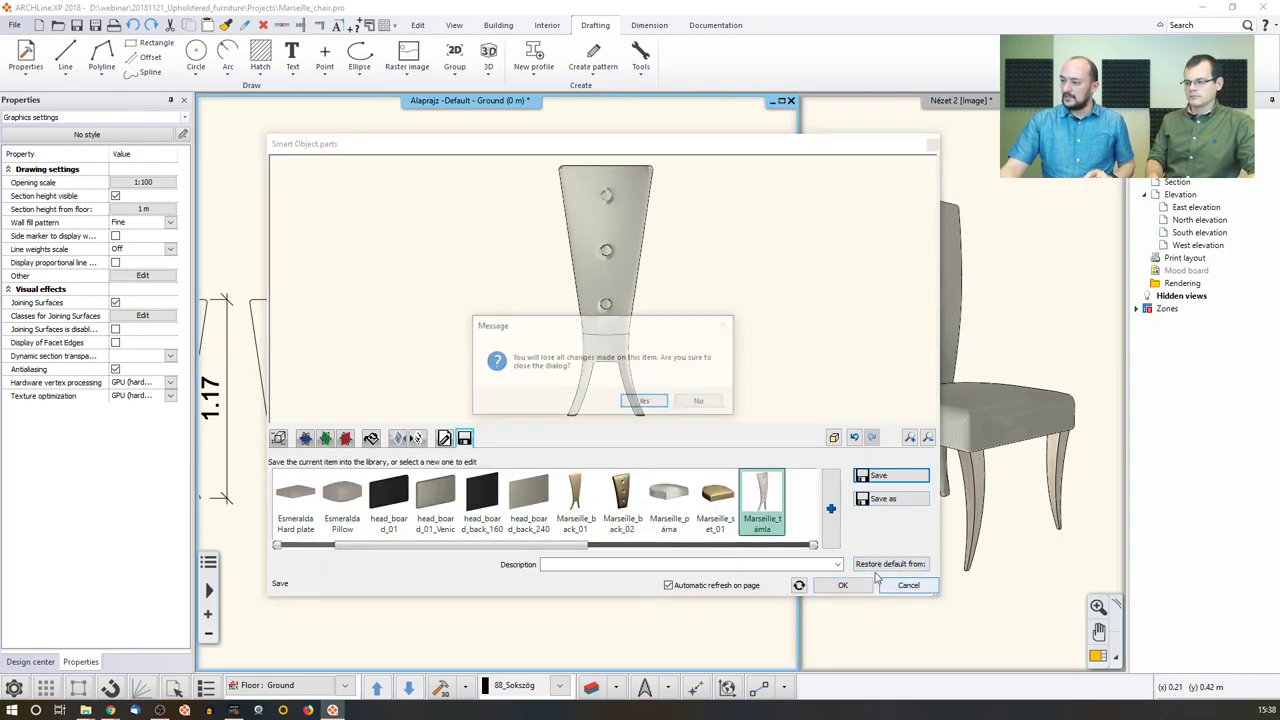
{"action": "left_click", "coordinate": [644, 401]}
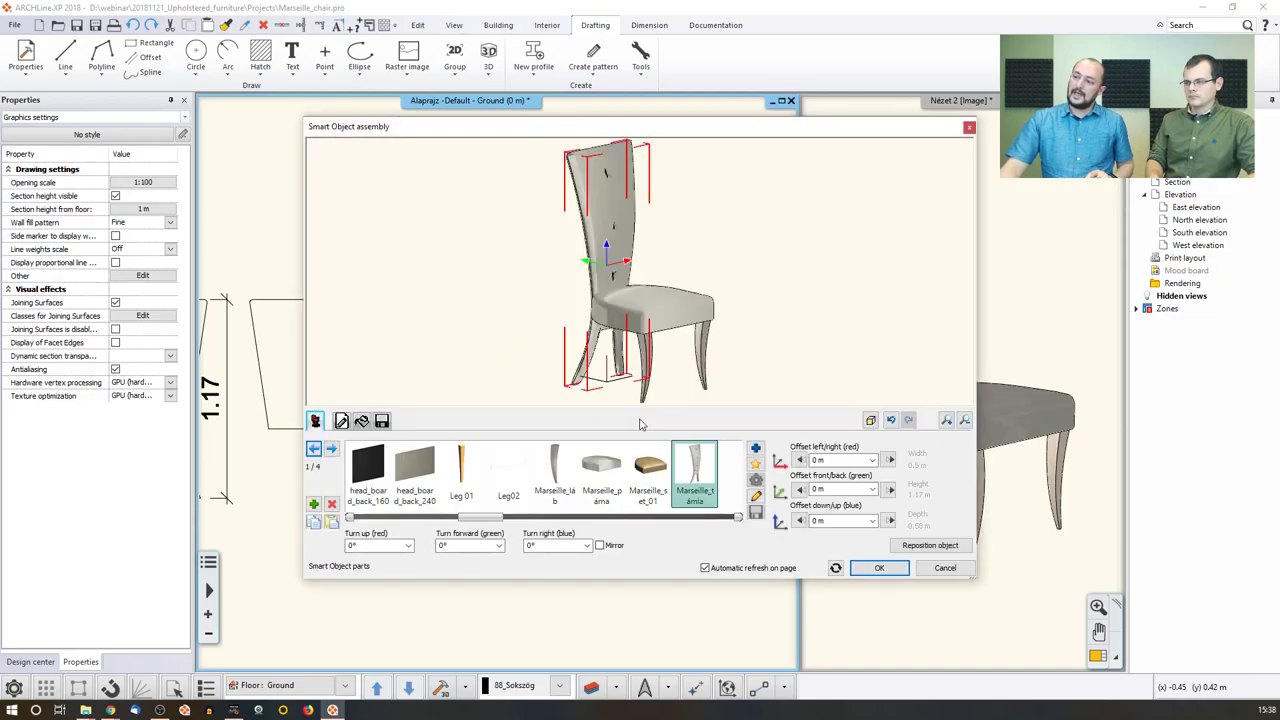
{"action": "left_click", "coordinate": [667, 312]}
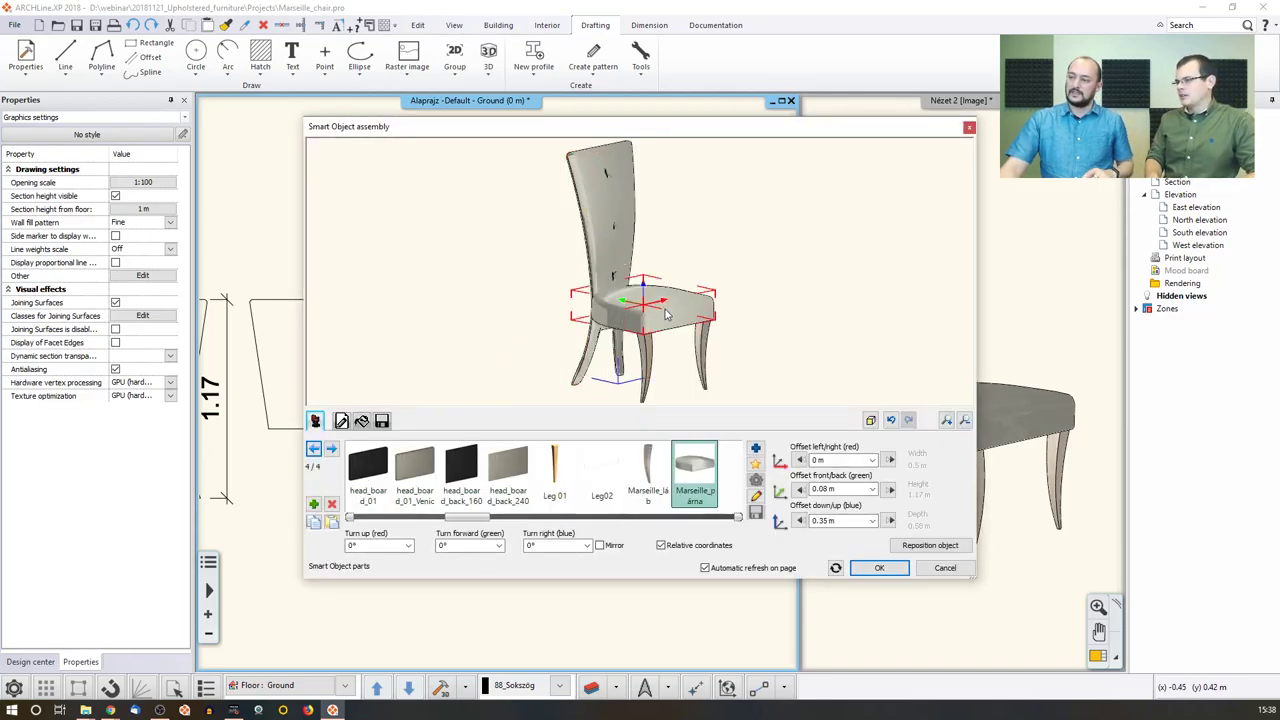
{"action": "left_click", "coordinate": [650, 360]}
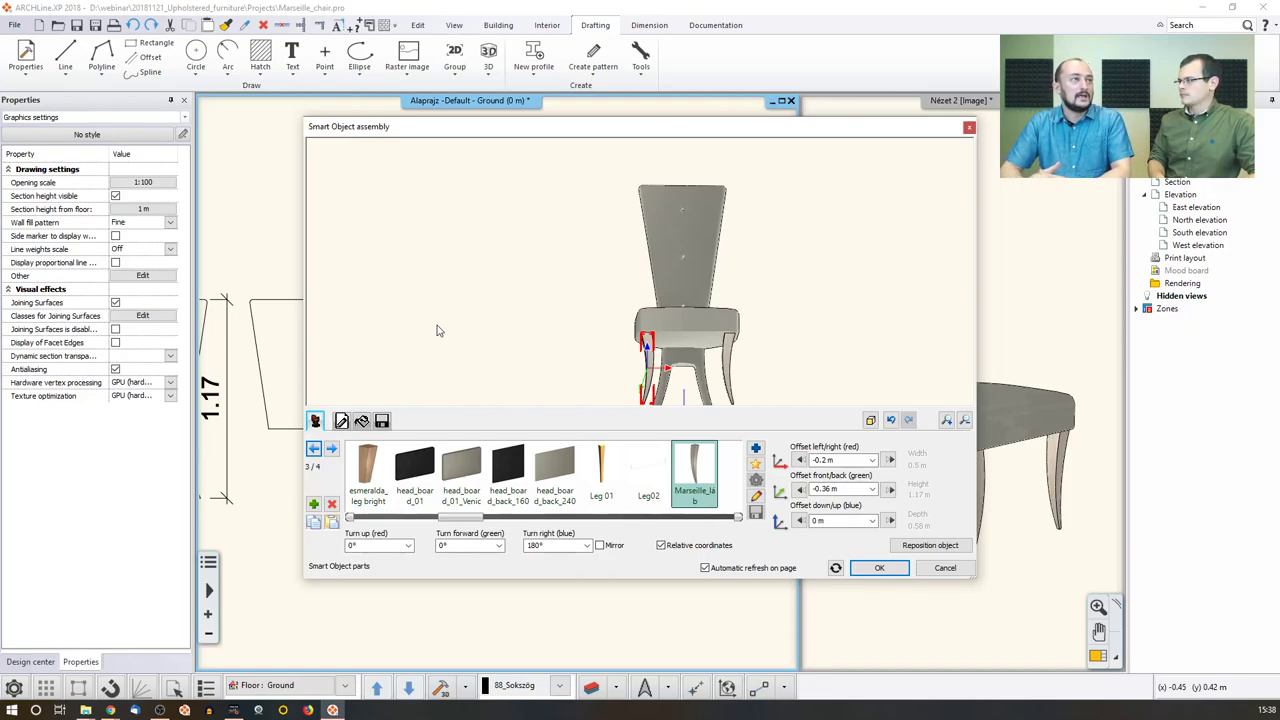
Step: Inspect the leg's loft shape and its section profiles 1/3–3/3, then apply it with OK
{"action": "left_click", "coordinate": [756, 496]}
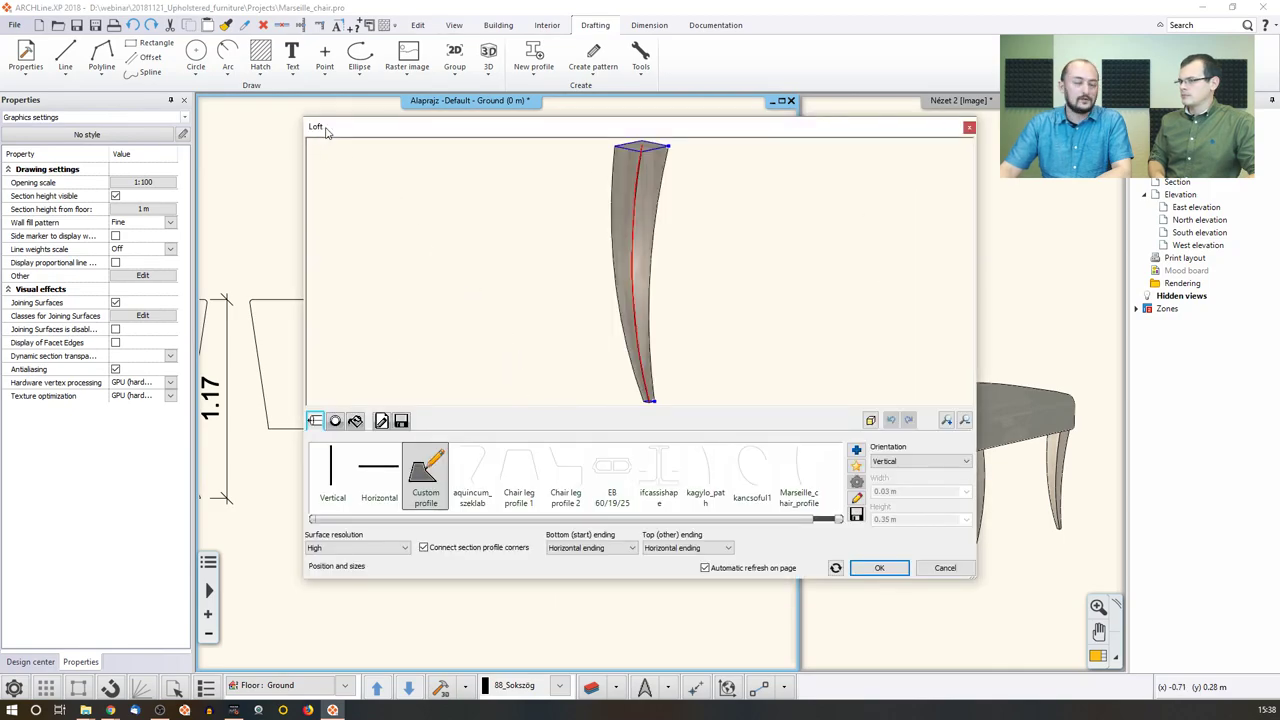
{"action": "left_click_drag", "start_coordinate": [632, 262], "coordinate": [765, 262]}
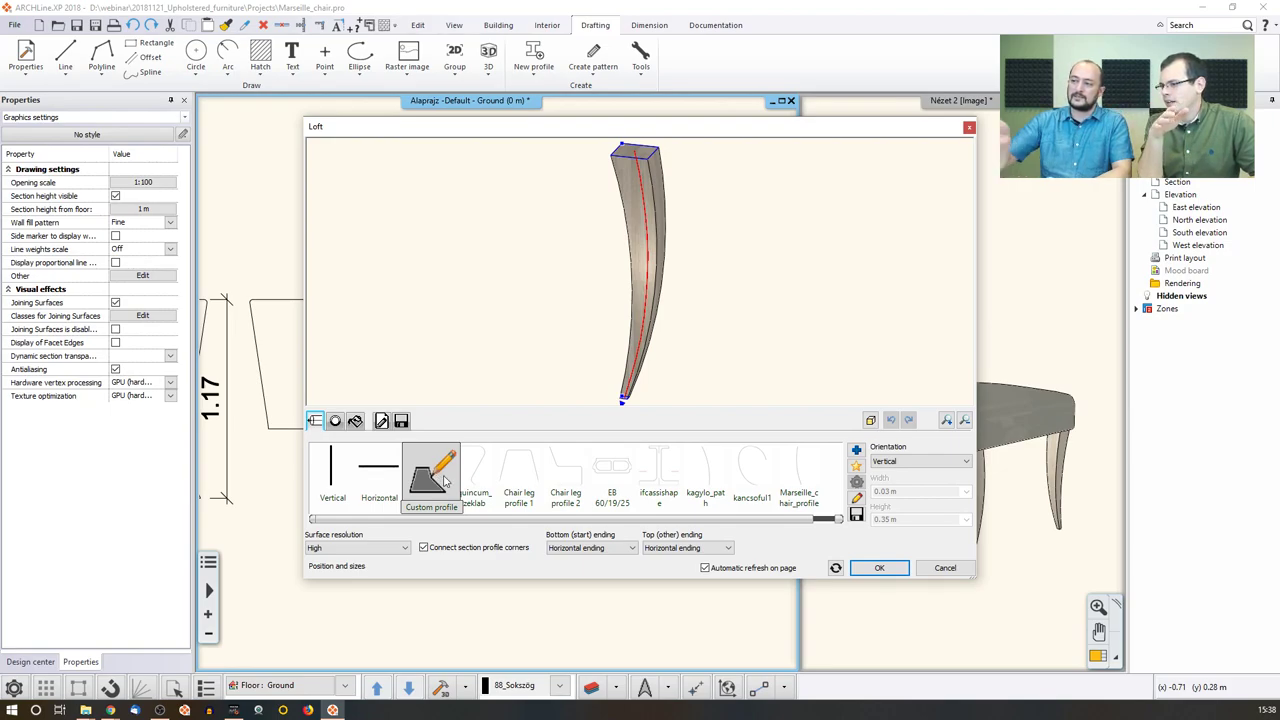
{"action": "mouse_move", "coordinate": [365, 133]}
{"action": "left_mouse_down"}
{"action": "mouse_move", "coordinate": [798, 417]}
{"action": "mouse_move", "coordinate": [355, 148]}
{"action": "left_mouse_up"}
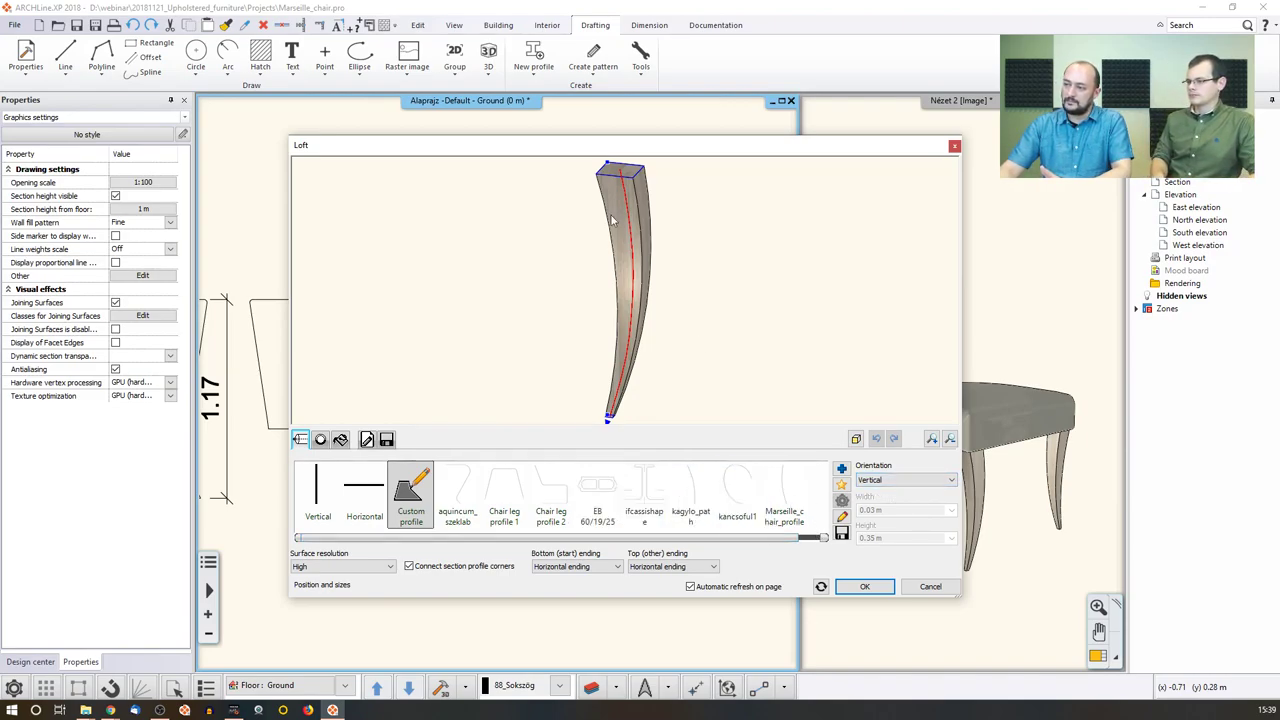
{"action": "left_click", "coordinate": [321, 440]}
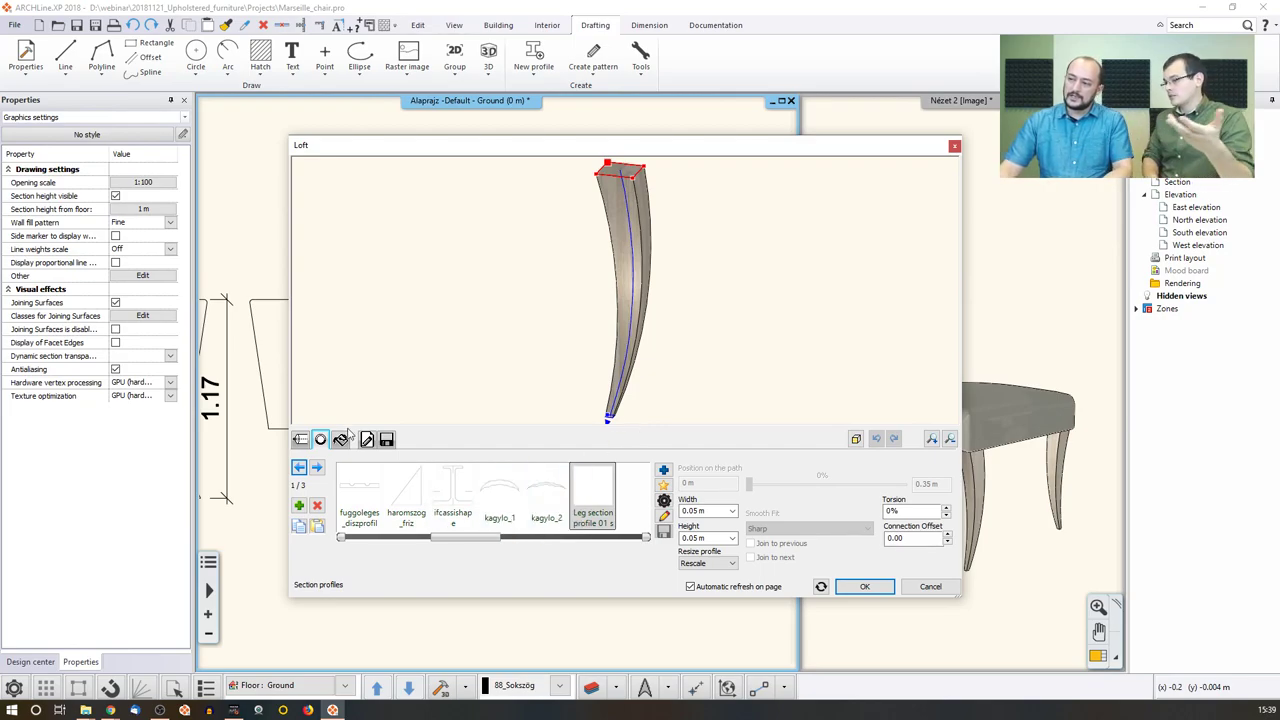
{"action": "left_click", "coordinate": [317, 468]}
{"action": "left_click", "coordinate": [317, 468]}
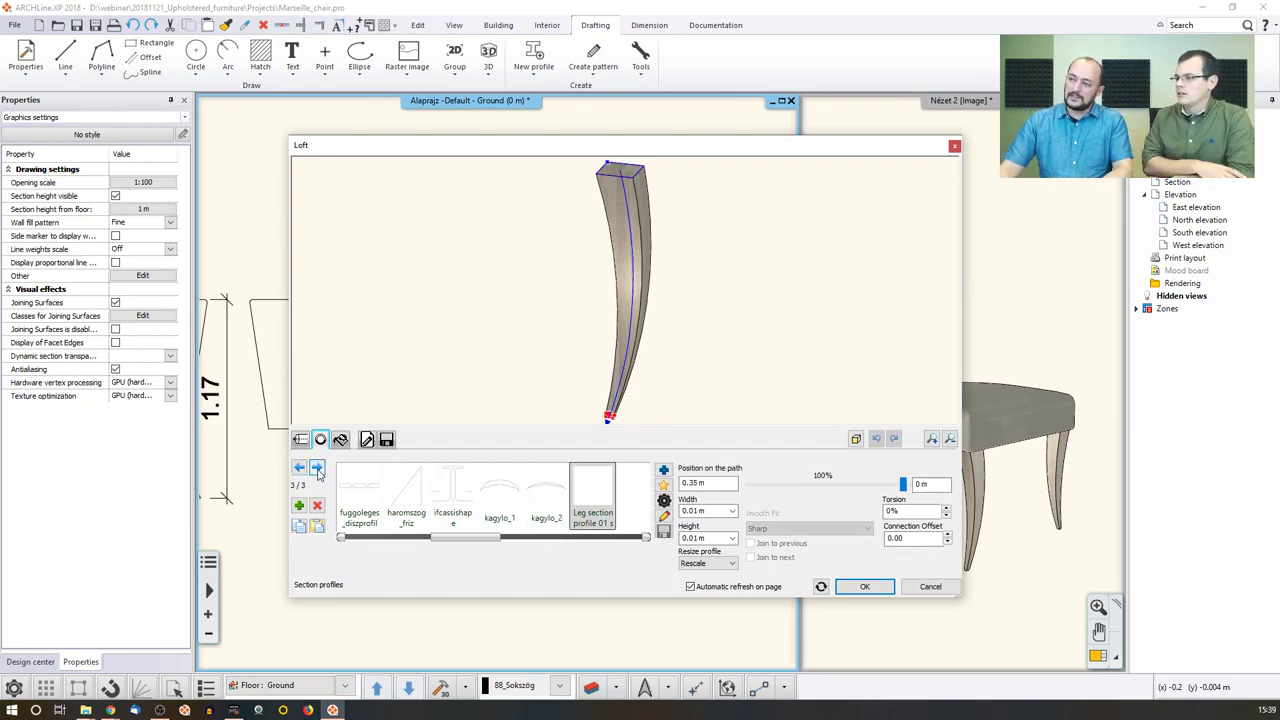
{"action": "scroll", "coordinate": [579, 305], "scroll_direction": "down", "scroll_amount": 2}
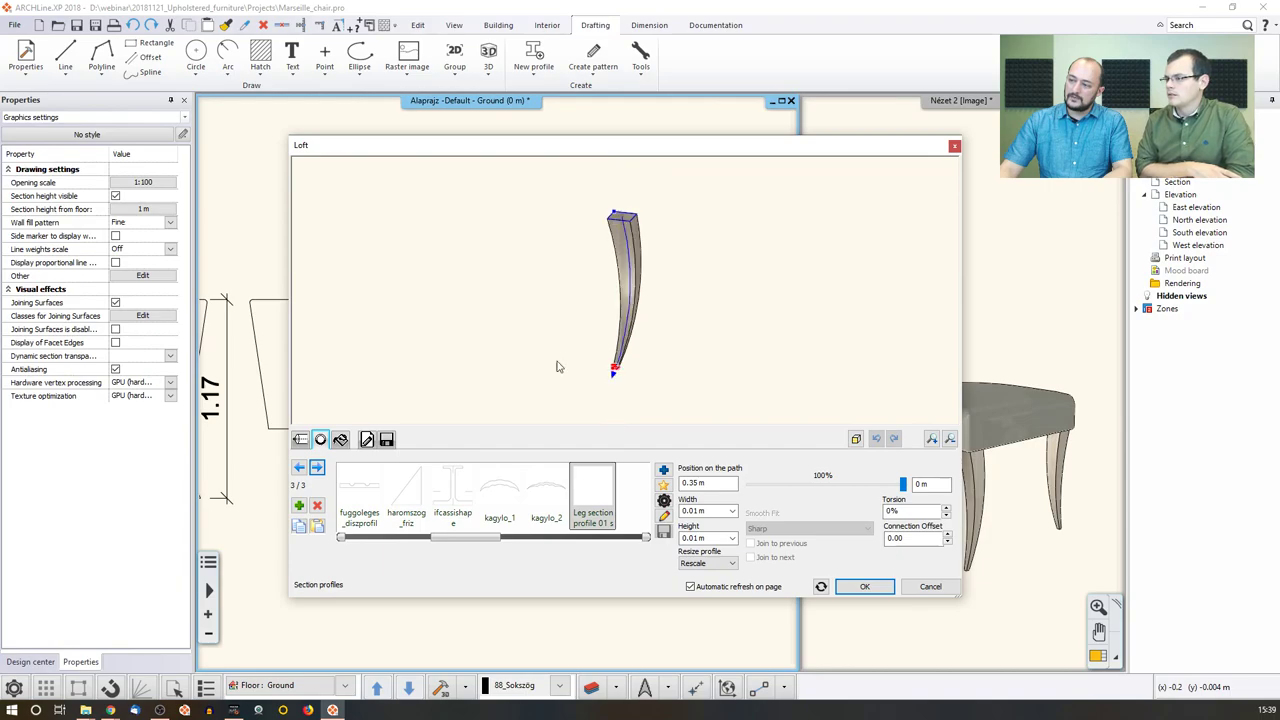
{"action": "left_click", "coordinate": [316, 468]}
{"action": "left_click", "coordinate": [316, 468]}
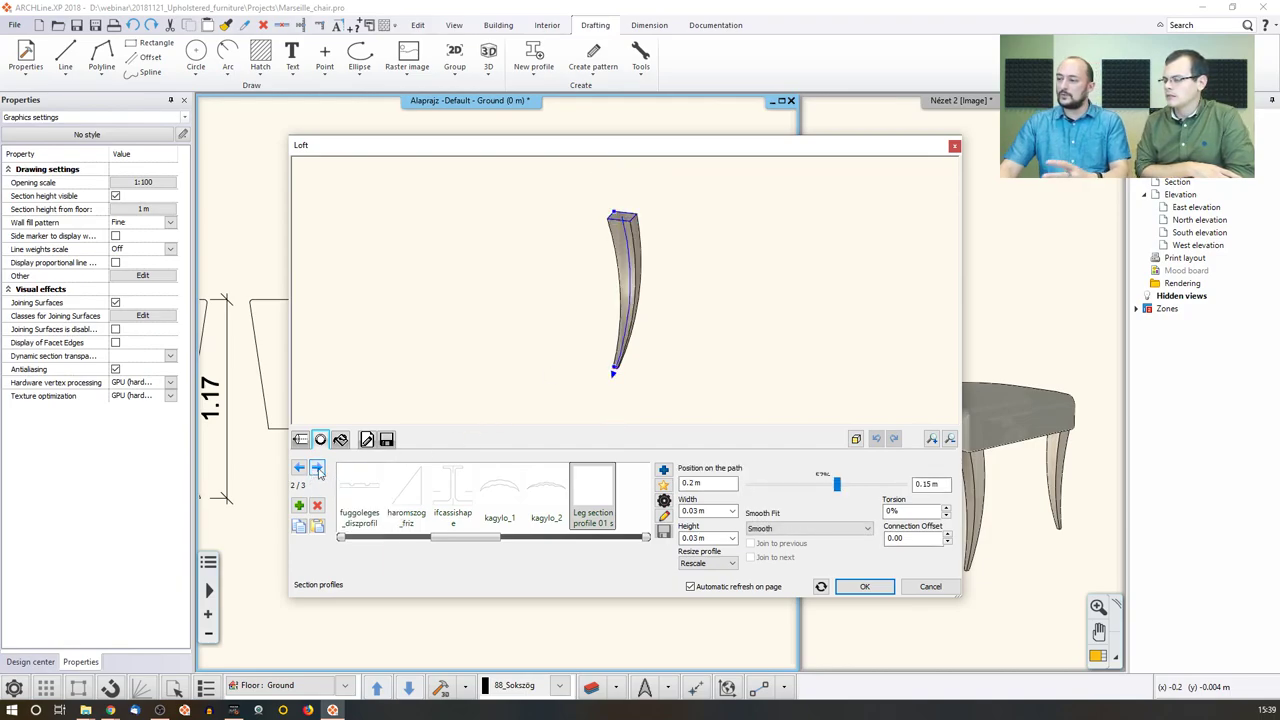
{"action": "left_click", "coordinate": [317, 468]}
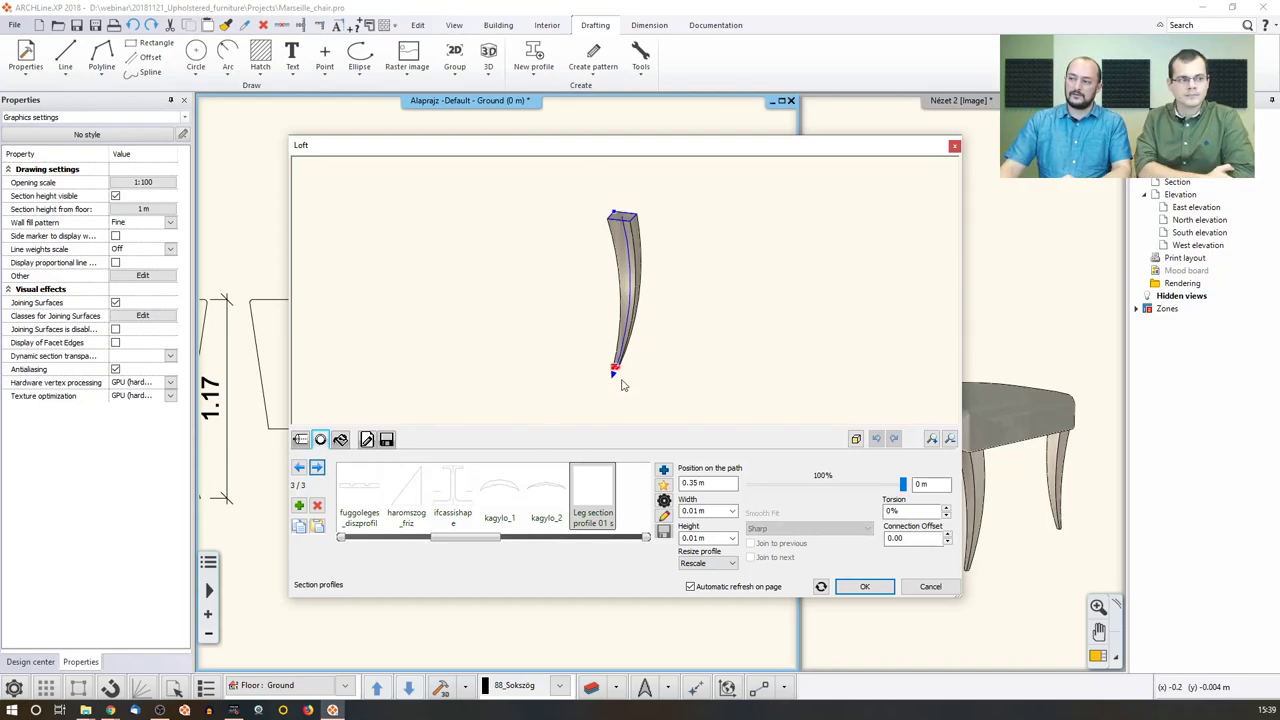
{"action": "left_click", "coordinate": [856, 586]}
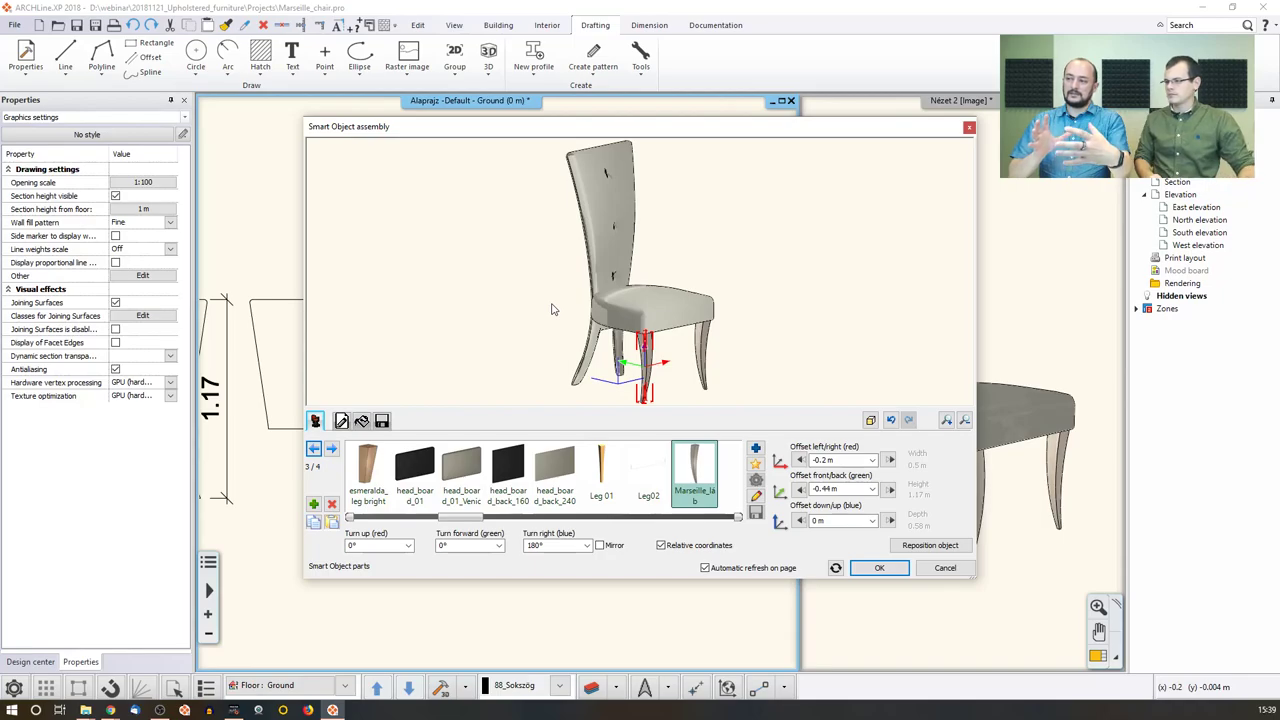
Step: Cycle through the seat, backrest and leg parts, then cancel out of the library Save panel
{"action": "left_click", "coordinate": [660, 314]}
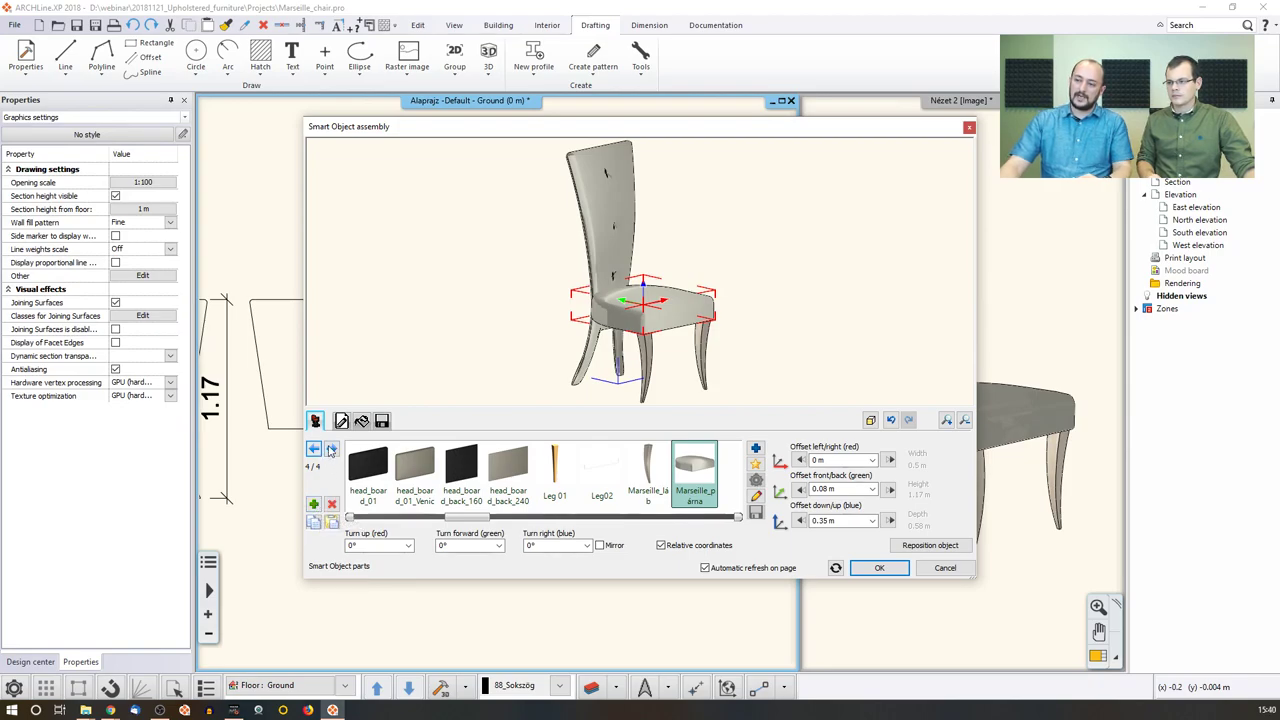
{"action": "left_click", "coordinate": [332, 449]}
{"action": "left_click", "coordinate": [332, 449]}
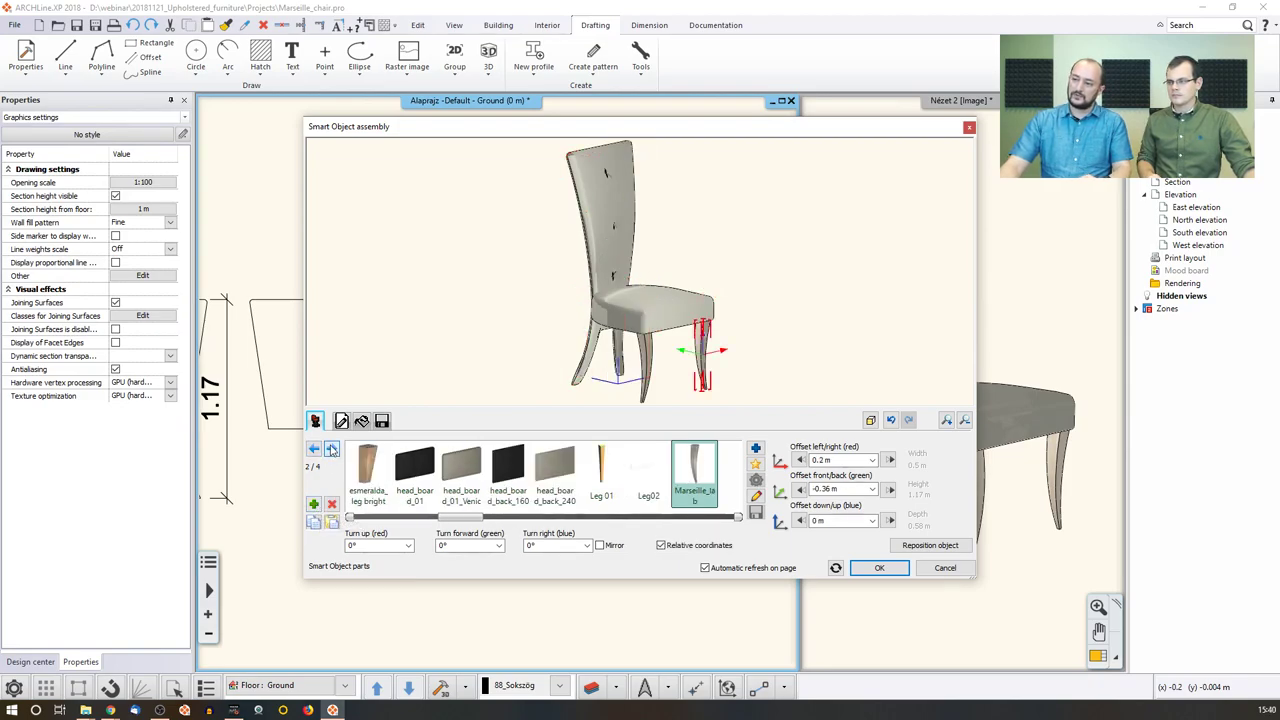
{"action": "left_click", "coordinate": [332, 449]}
{"action": "left_click", "coordinate": [332, 449]}
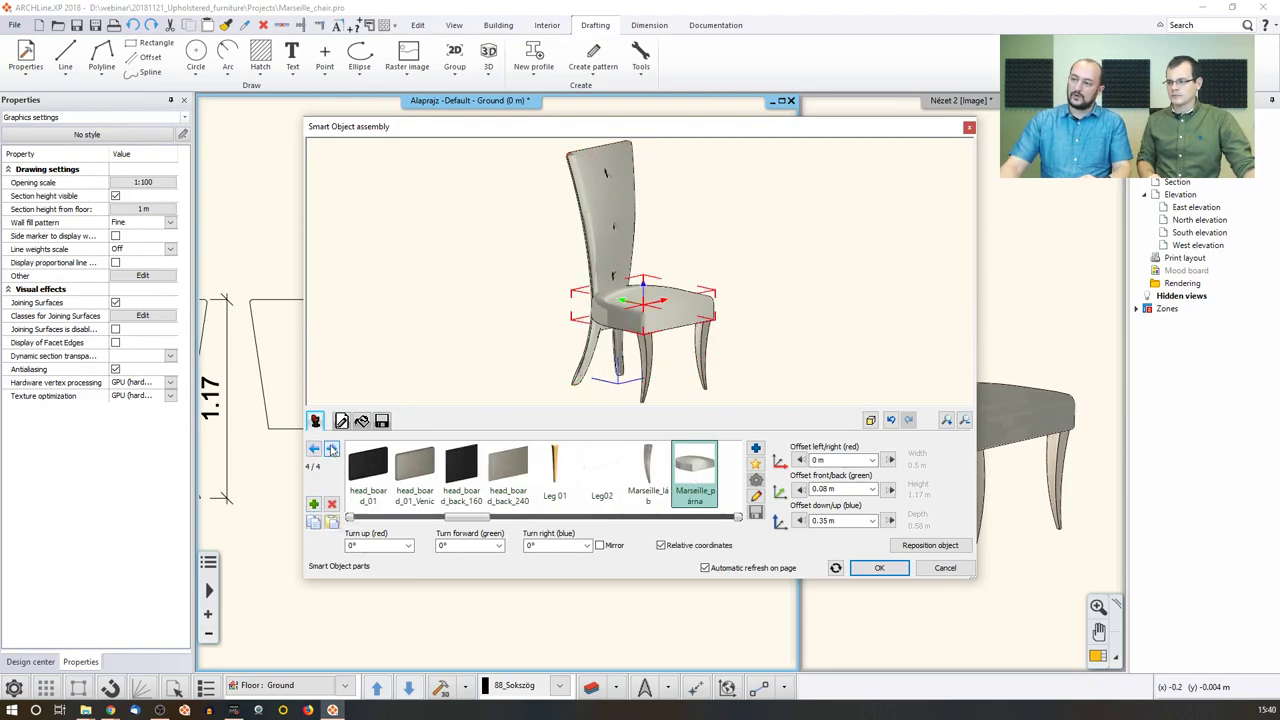
{"action": "left_click", "coordinate": [382, 420]}
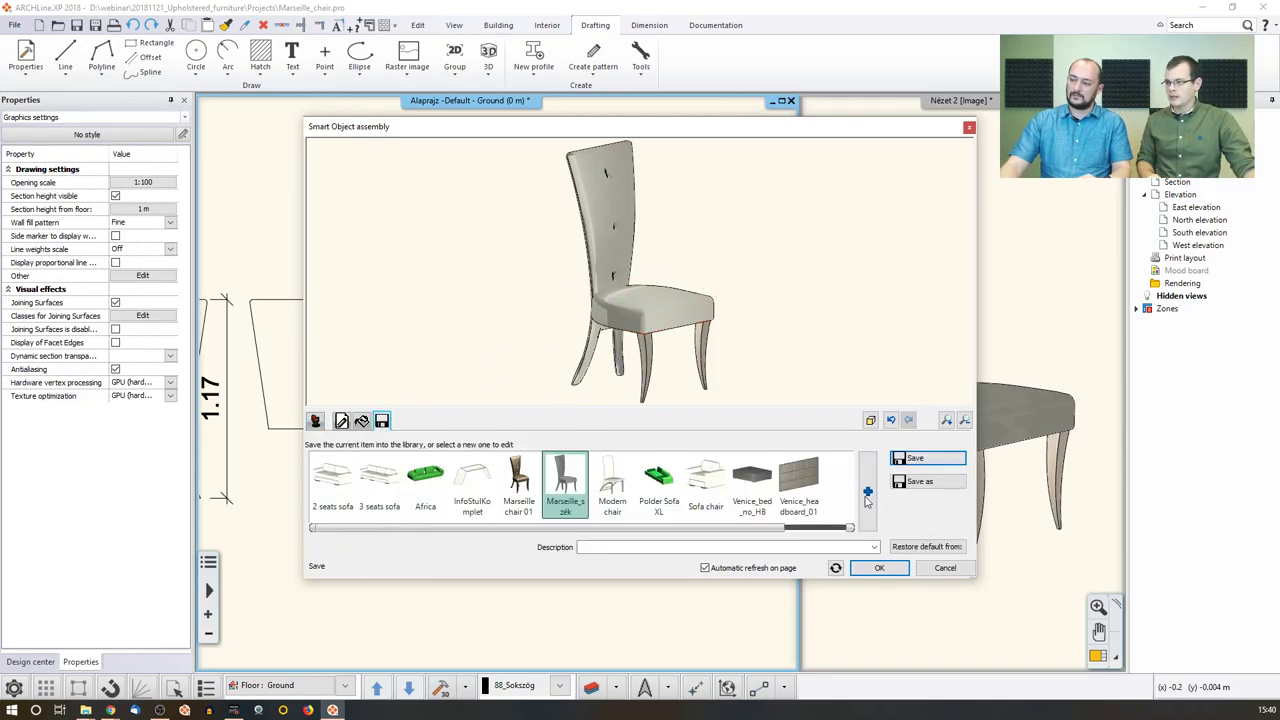
{"action": "left_click", "coordinate": [945, 568]}
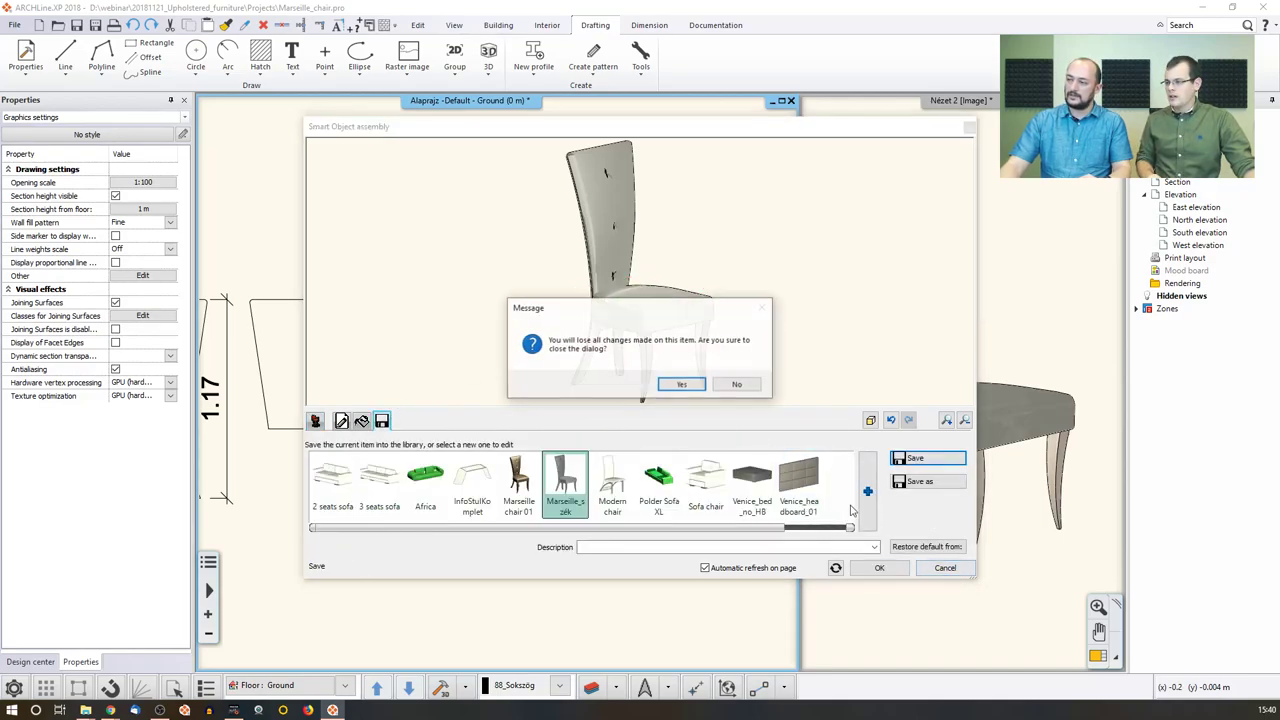
Step: Discard the assembly changes and make the Nézet 2 3D chair view active
{"action": "left_click", "coordinate": [679, 385]}
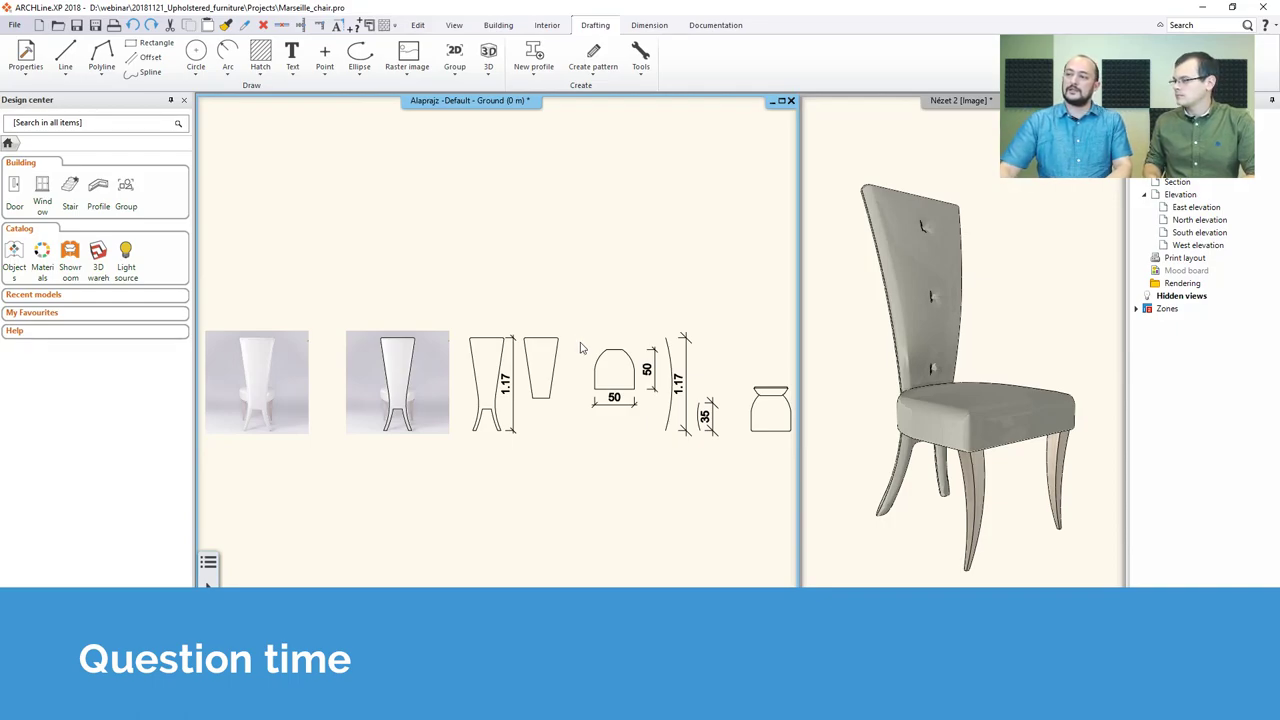
{"action": "left_click", "coordinate": [985, 265]}
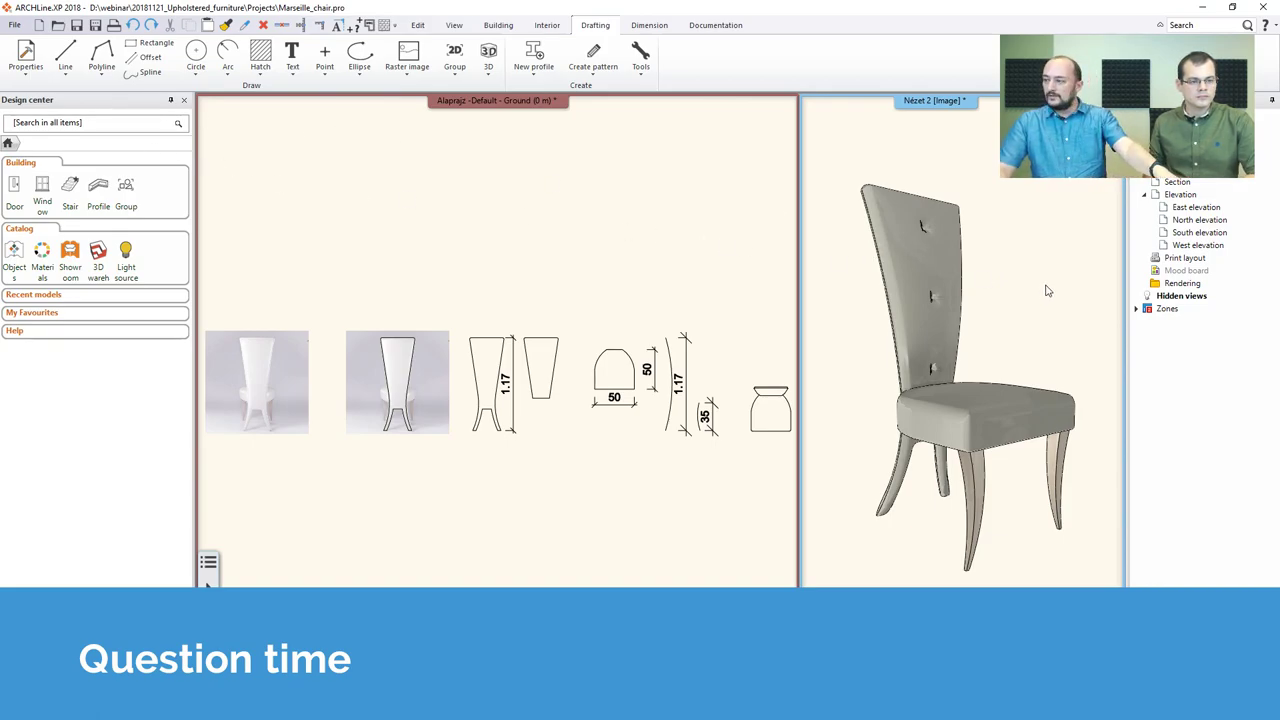
Step: Orbit the 3D view to see the upholstered chair from a more frontal angle
{"action": "middle_click_drag", "start_coordinate": [1048, 289], "coordinate": [989, 216]}
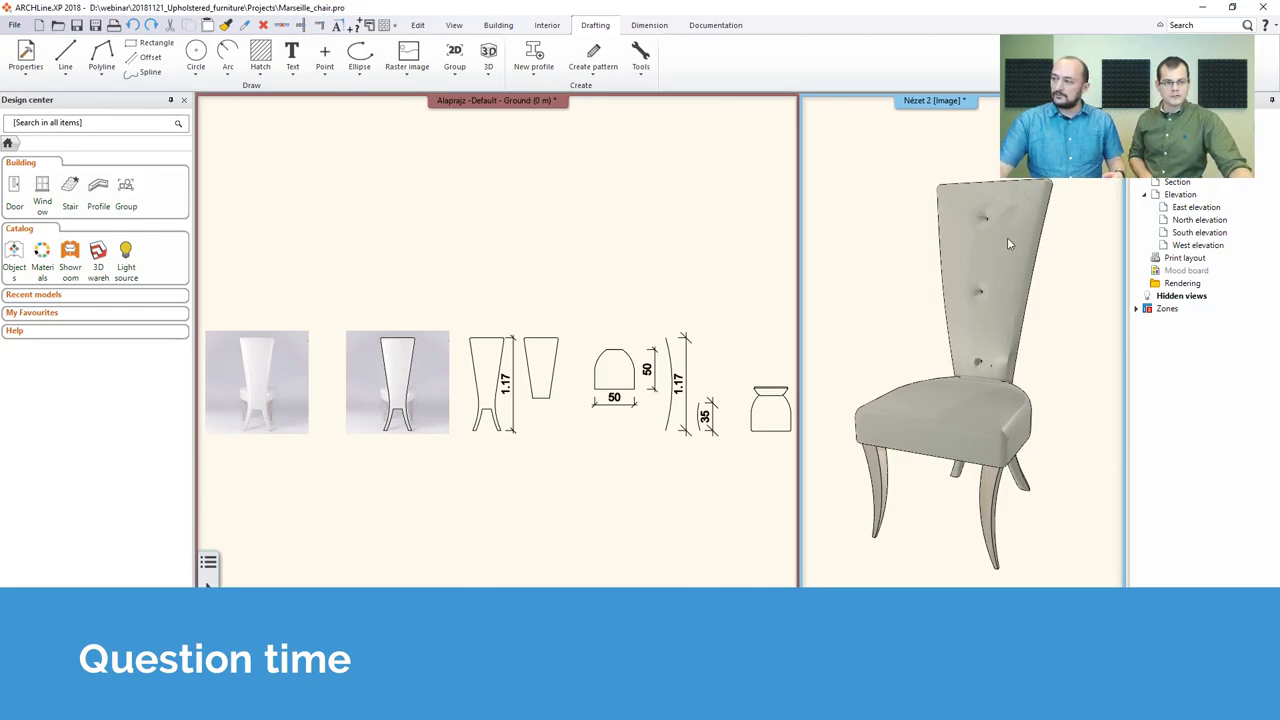
Step: Open and cancel the Marseille chair's assembly editor, then select the chair and bring up its Move menu
{"action": "left_click", "coordinate": [980, 270]}
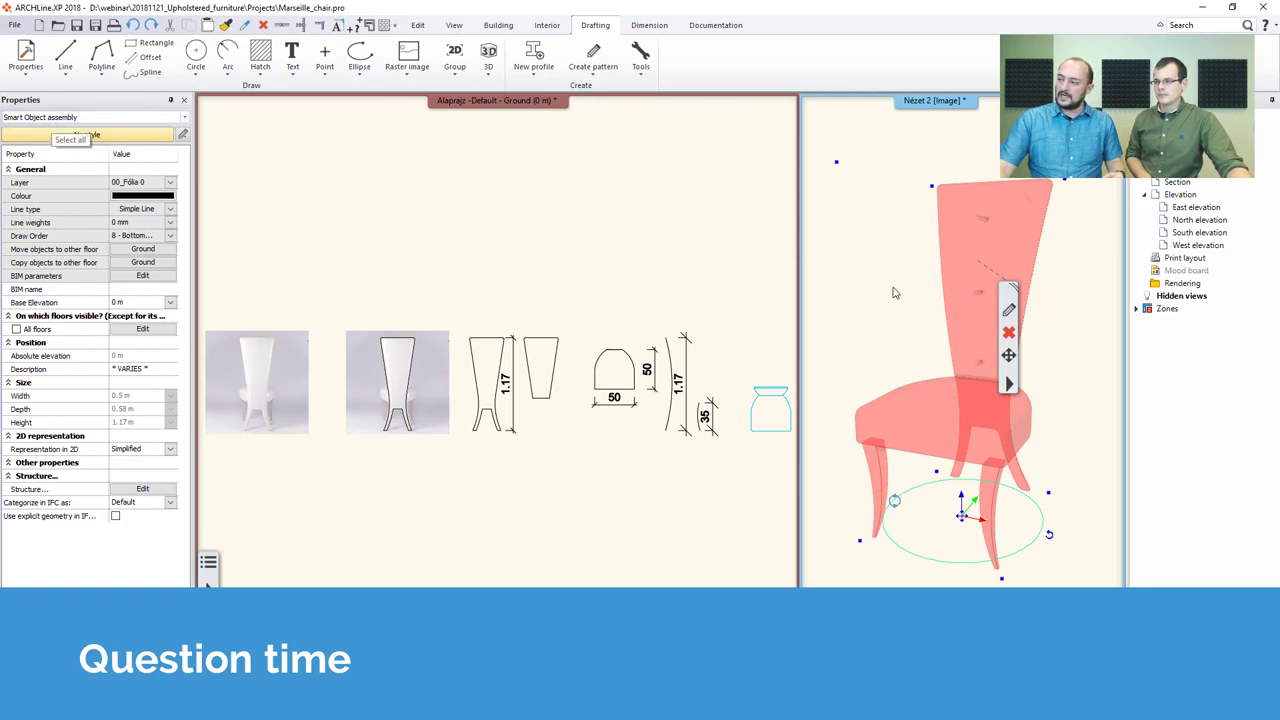
{"action": "left_click", "coordinate": [1008, 310]}
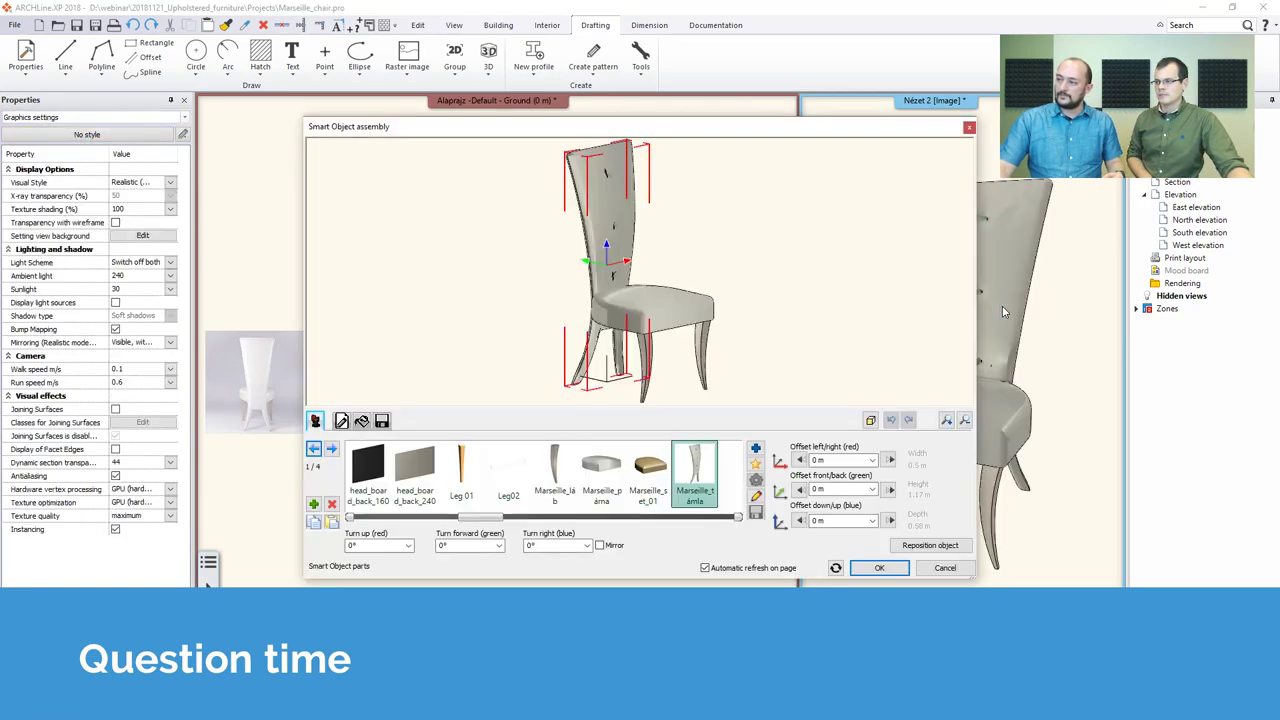
{"action": "left_click", "coordinate": [945, 567]}
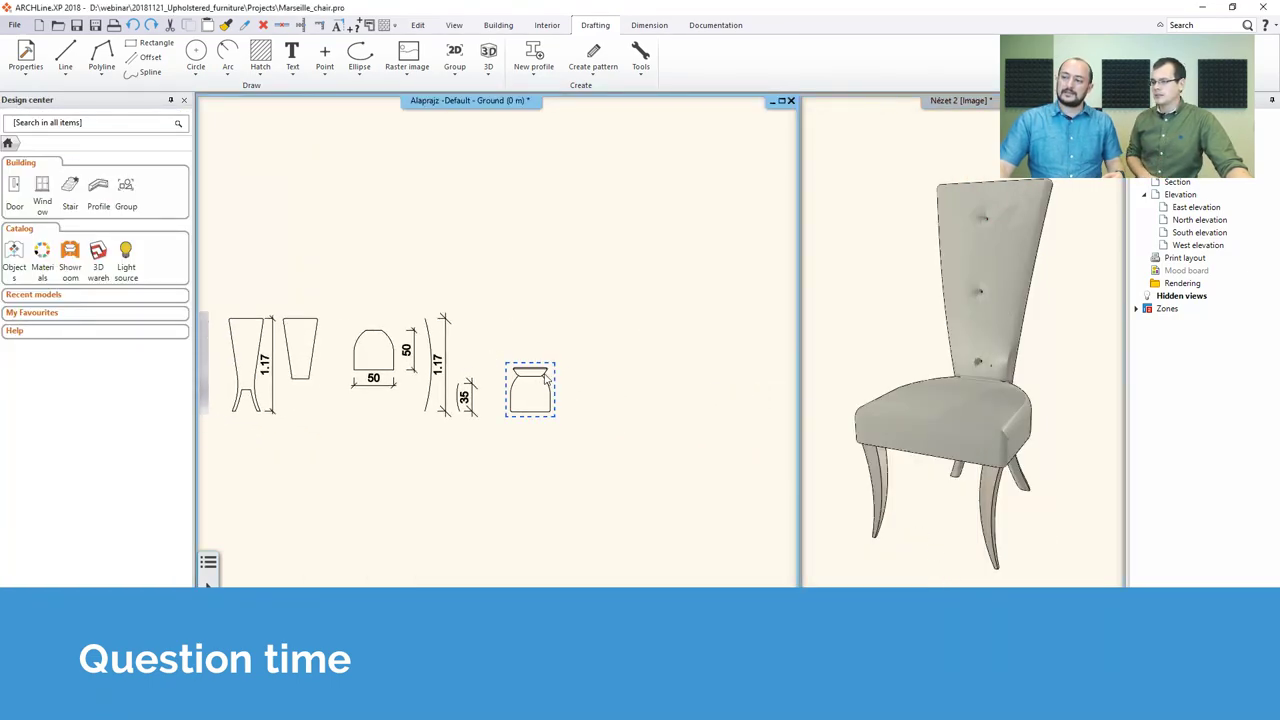
{"action": "left_click", "coordinate": [541, 385]}
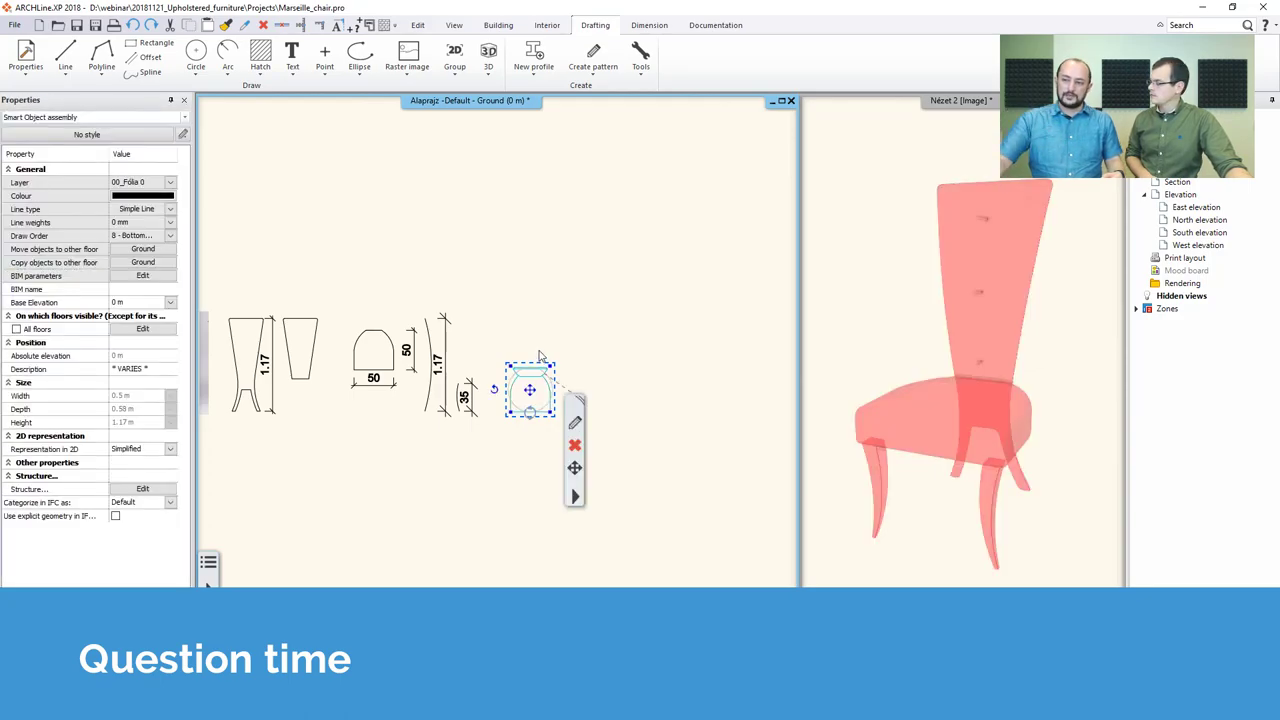
{"action": "left_click", "coordinate": [543, 403]}
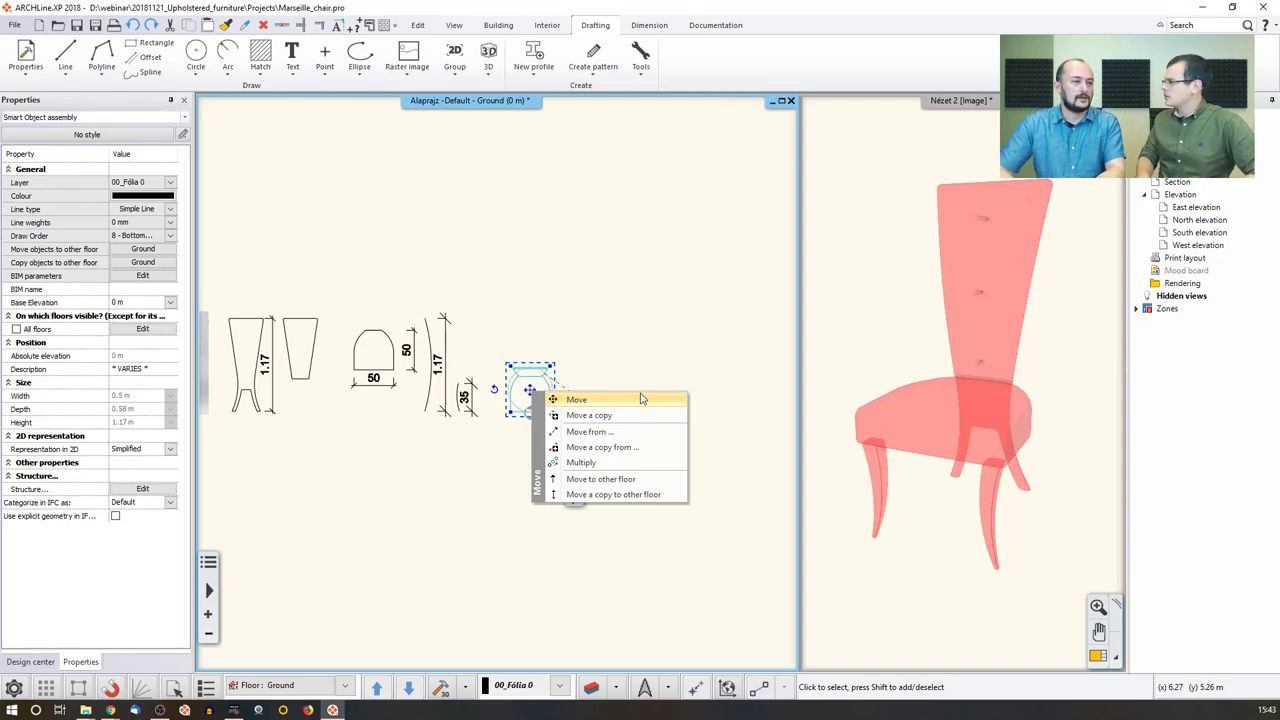
Step: Dismiss the Move menu and switch to the master_bedroom_Robinson_bed2 project, discarding the chair project's changes
{"action": "left_click", "coordinate": [478, 220]}
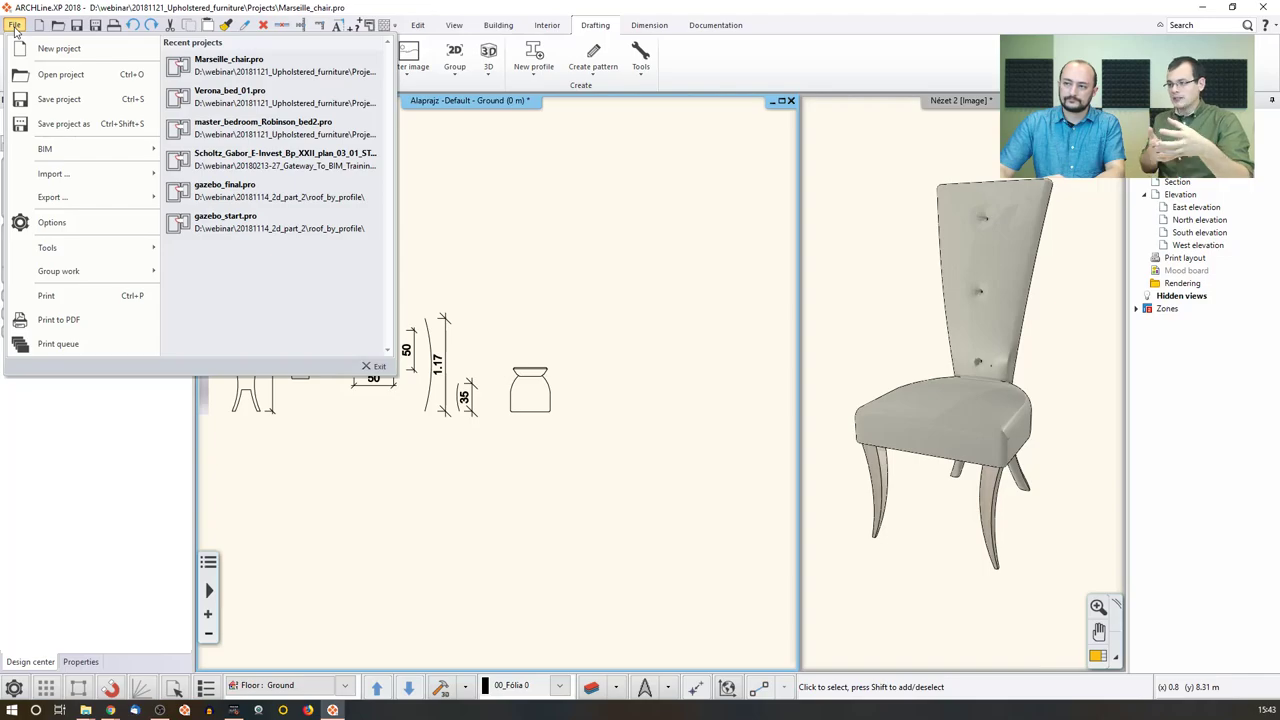
{"action": "left_click", "coordinate": [213, 130]}
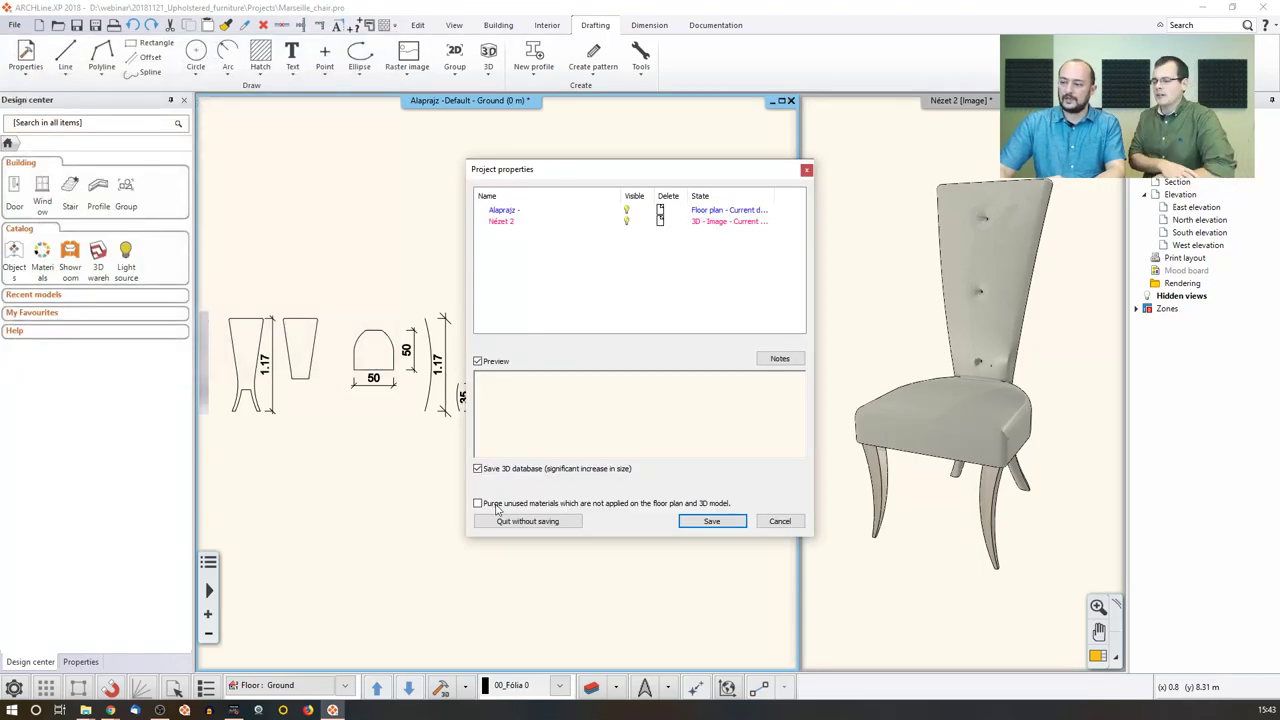
{"action": "left_click", "coordinate": [505, 520]}
{"action": "left_click", "coordinate": [665, 383]}
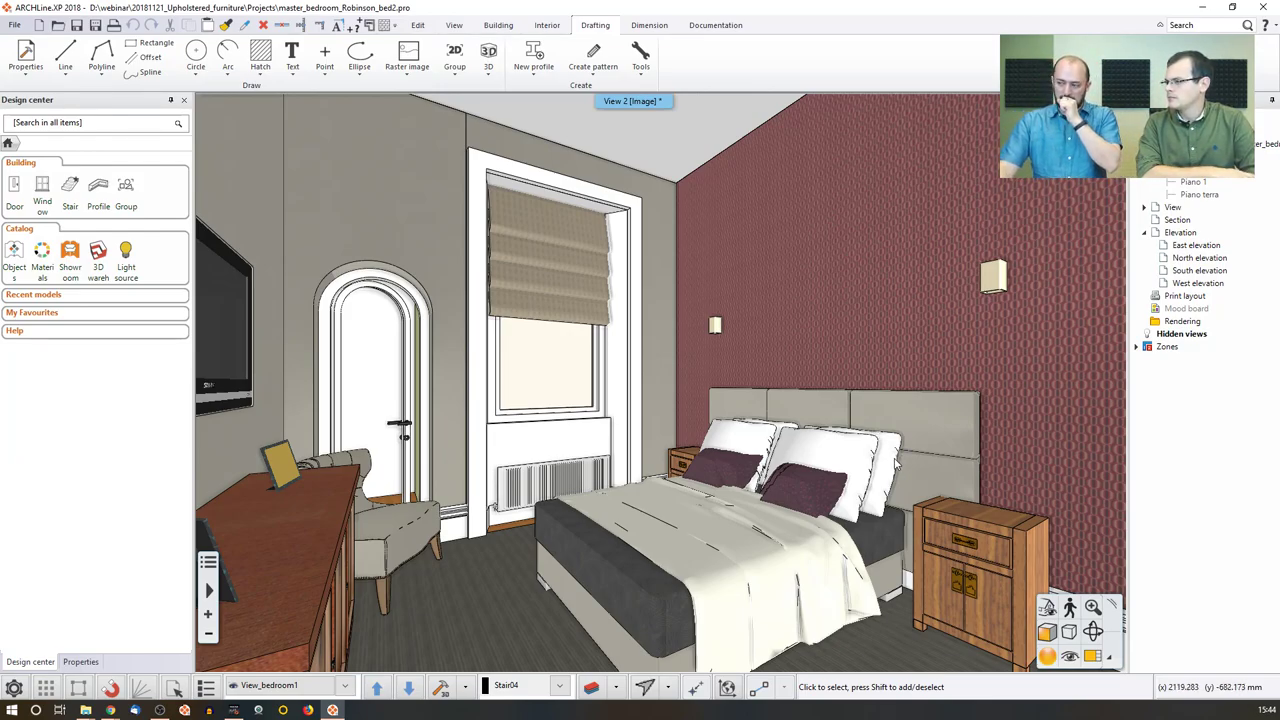
Step: Switch to the recent Verona_bed_01.pro project, quitting the master bedroom project without saving
{"action": "left_click", "coordinate": [15, 25]}
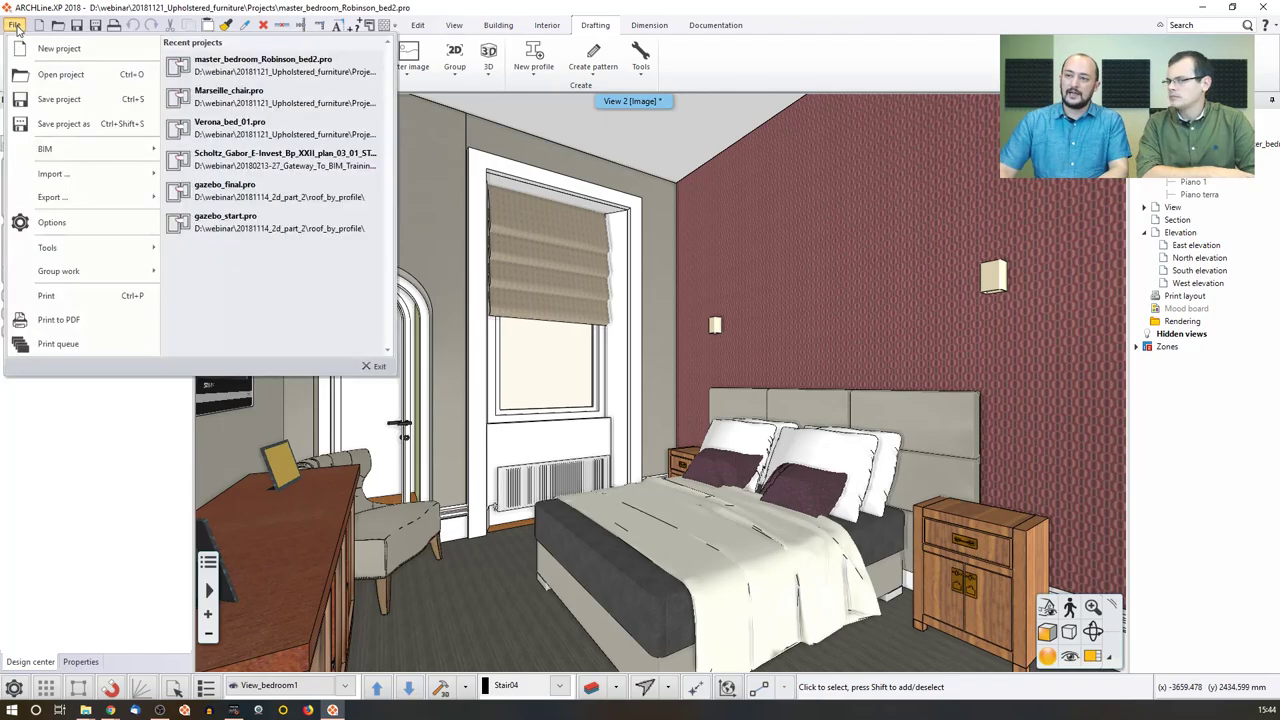
{"action": "left_click", "coordinate": [245, 130]}
{"action": "left_click", "coordinate": [555, 524]}
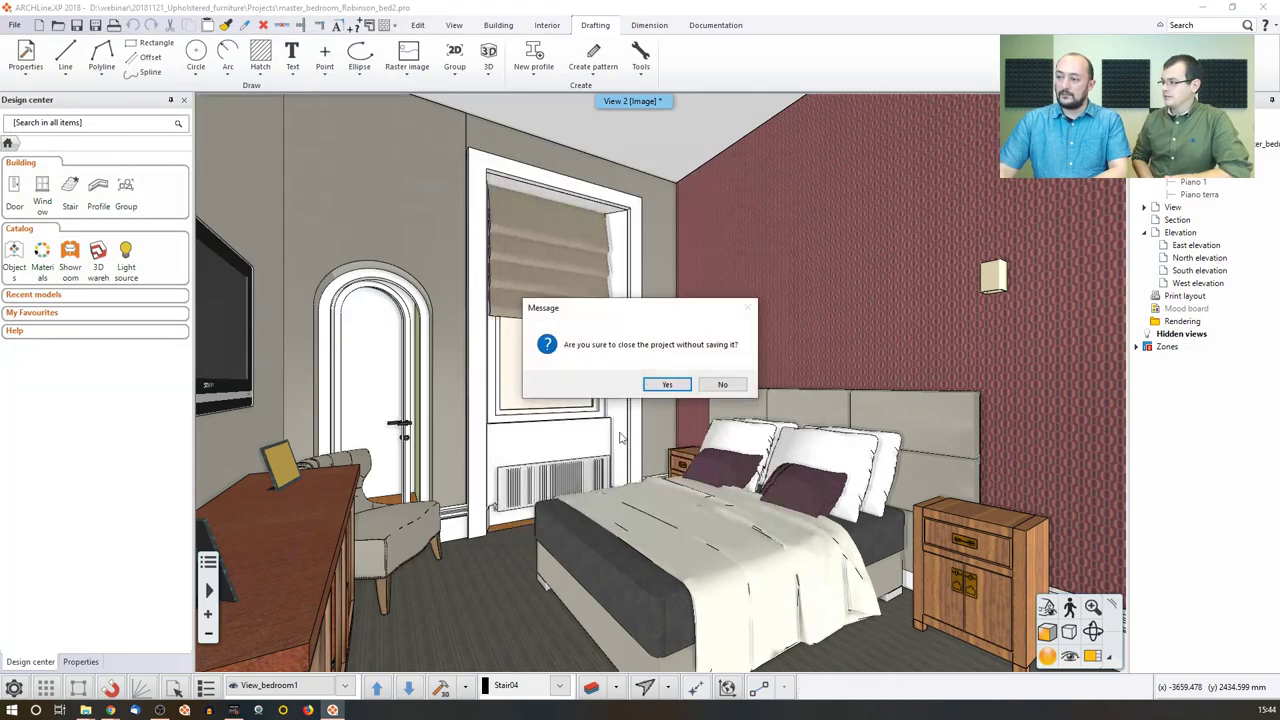
{"action": "left_click", "coordinate": [666, 384]}
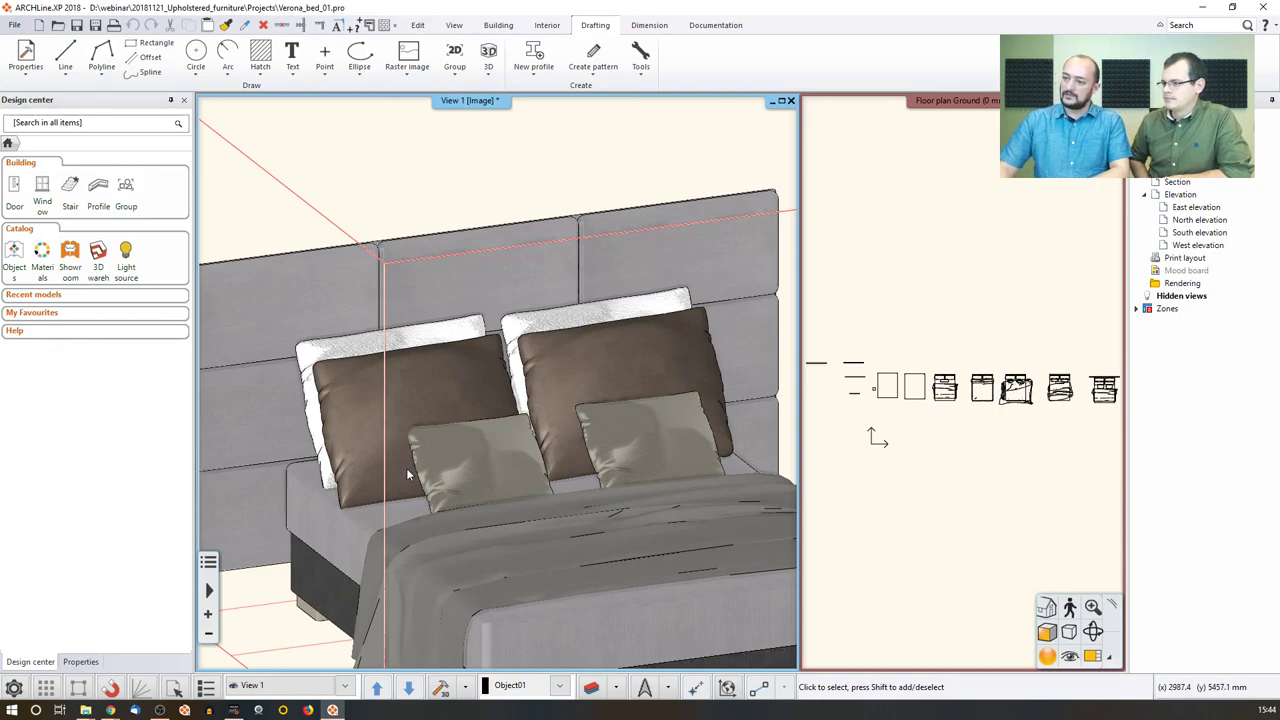
Step: Zoom to the tufted peg panel and open its Smart Object parts editor (1600 × 1320 mm, 70 mm thick)
{"action": "scroll", "coordinate": [540, 463], "scroll_direction": "down", "scroll_amount": 5}
{"action": "scroll", "coordinate": [540, 463], "scroll_direction": "up", "scroll_amount": 10}
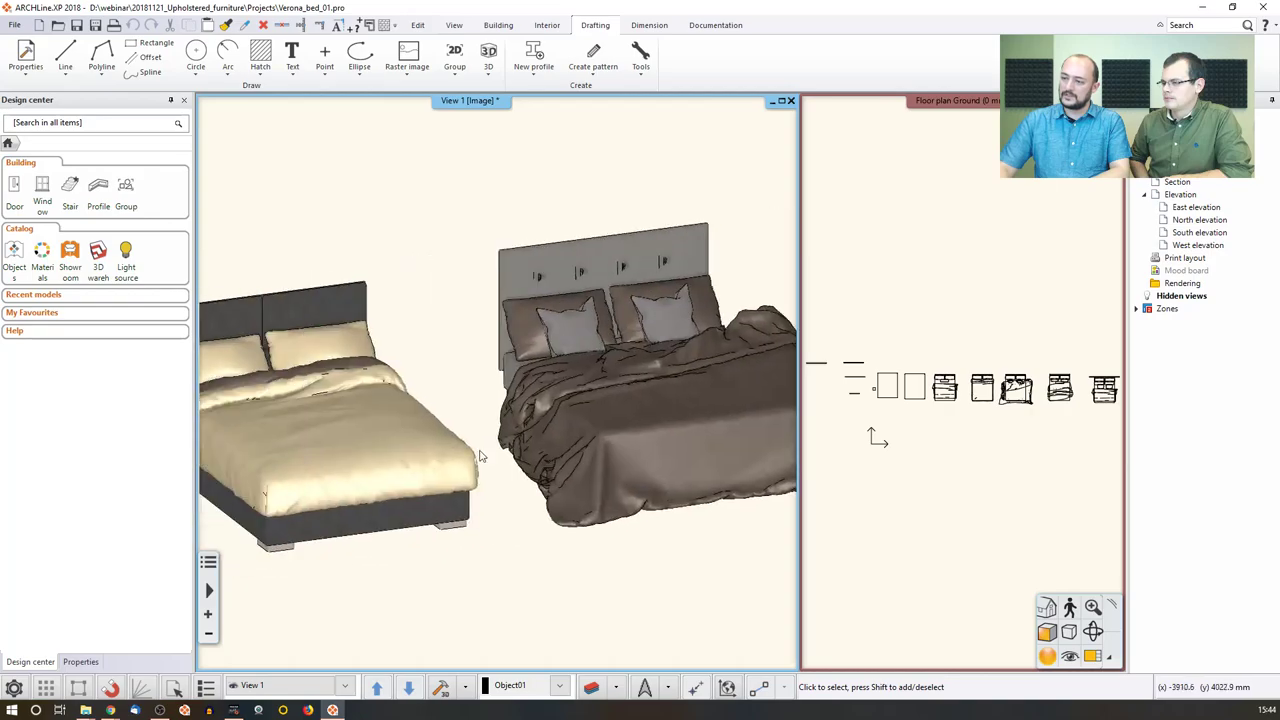
{"action": "scroll", "coordinate": [590, 411], "scroll_direction": "up", "scroll_amount": 3}
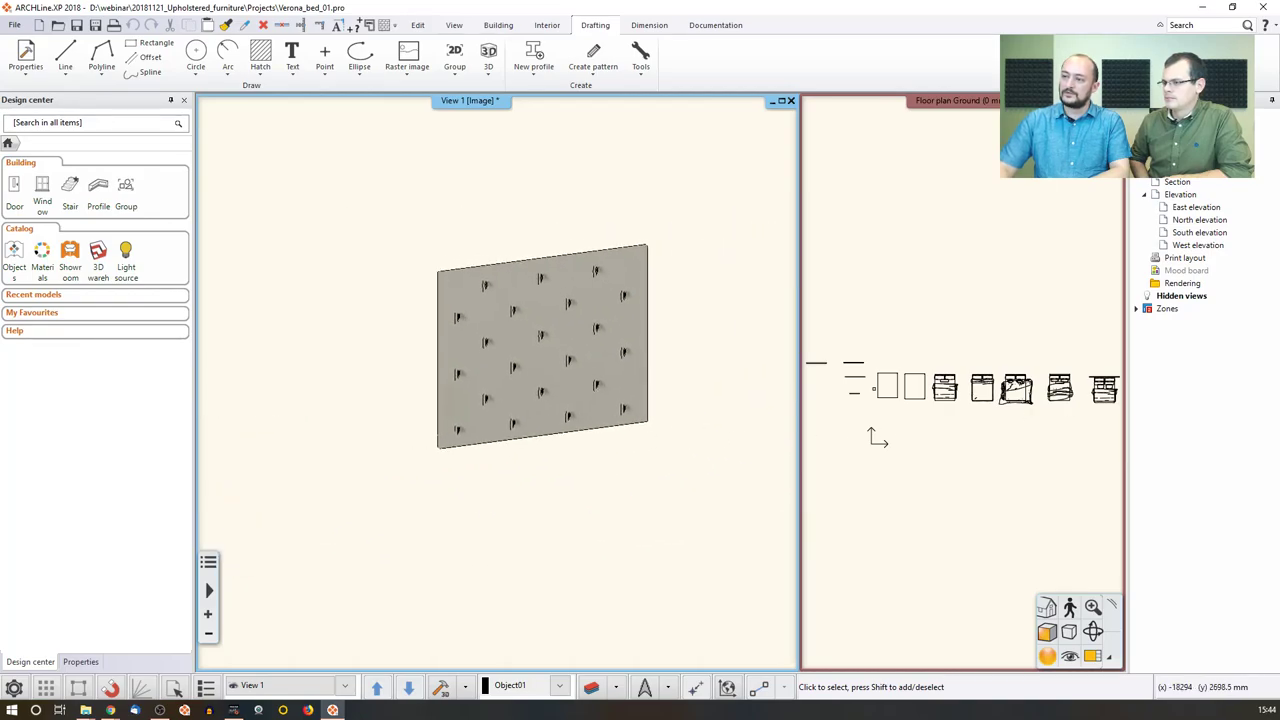
{"action": "scroll", "coordinate": [567, 349], "scroll_direction": "up", "scroll_amount": 2}
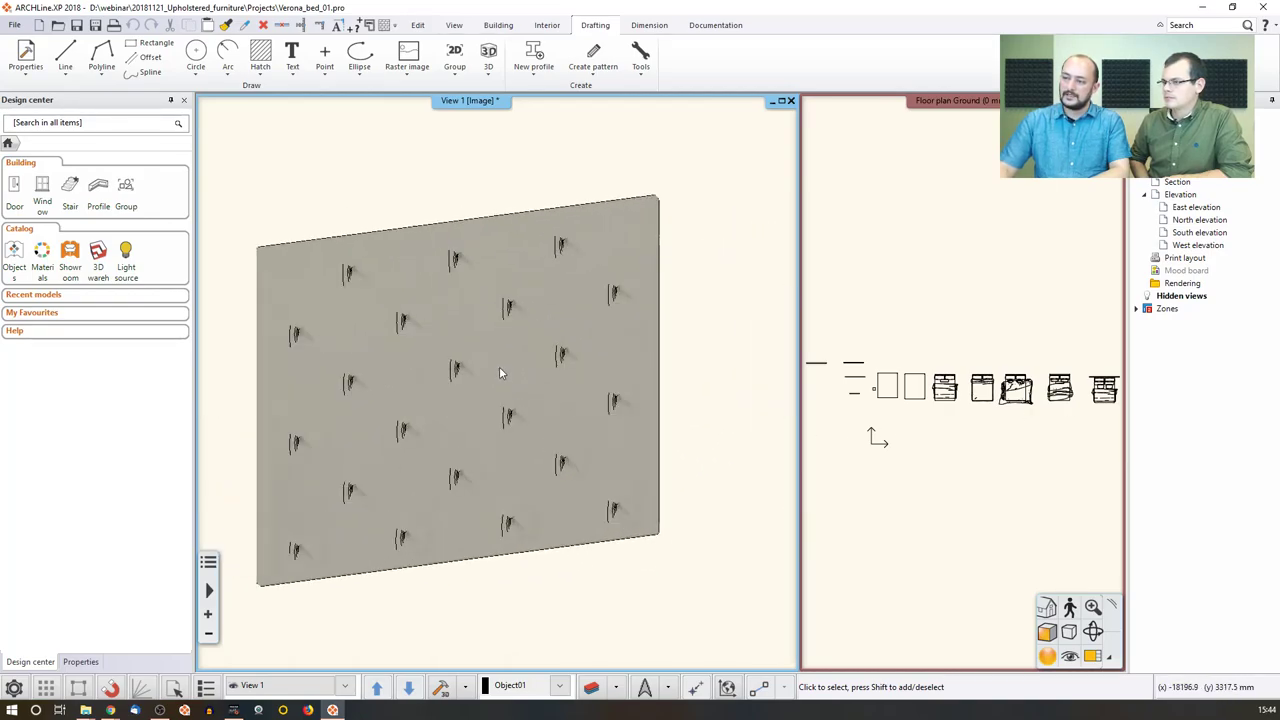
{"action": "left_click", "coordinate": [481, 351]}
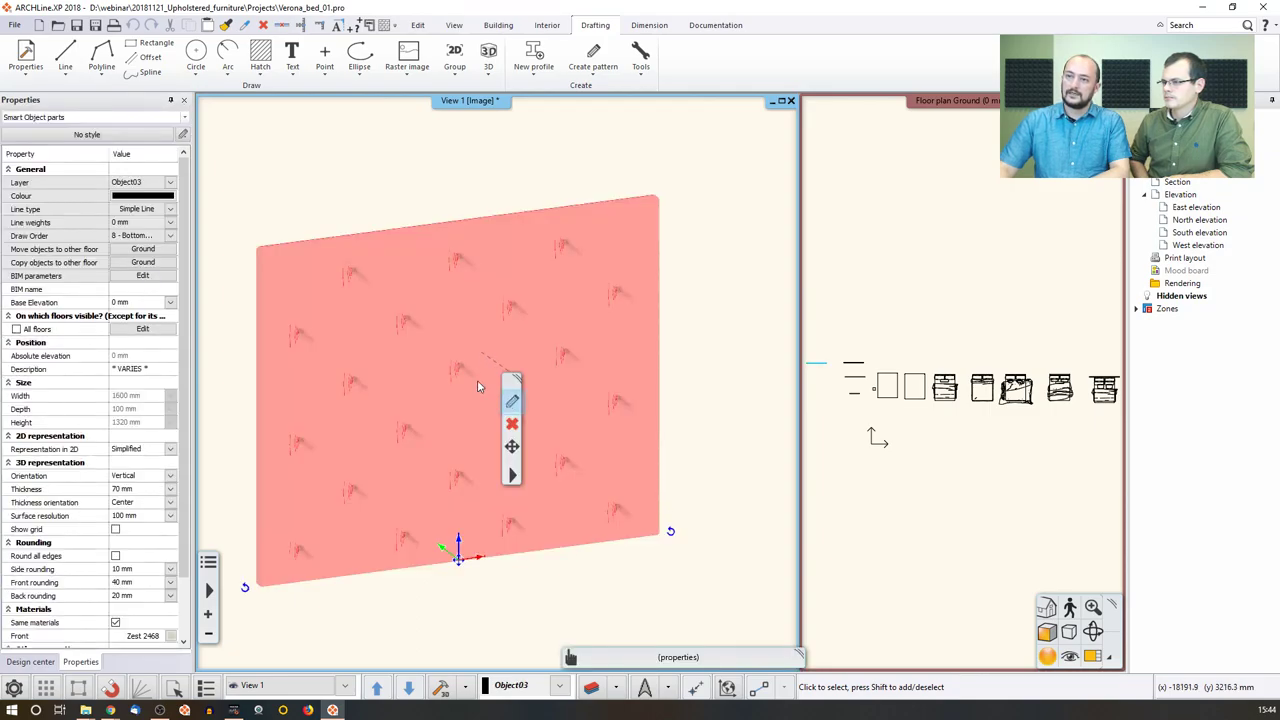
{"action": "double_click", "coordinate": [372, 276]}
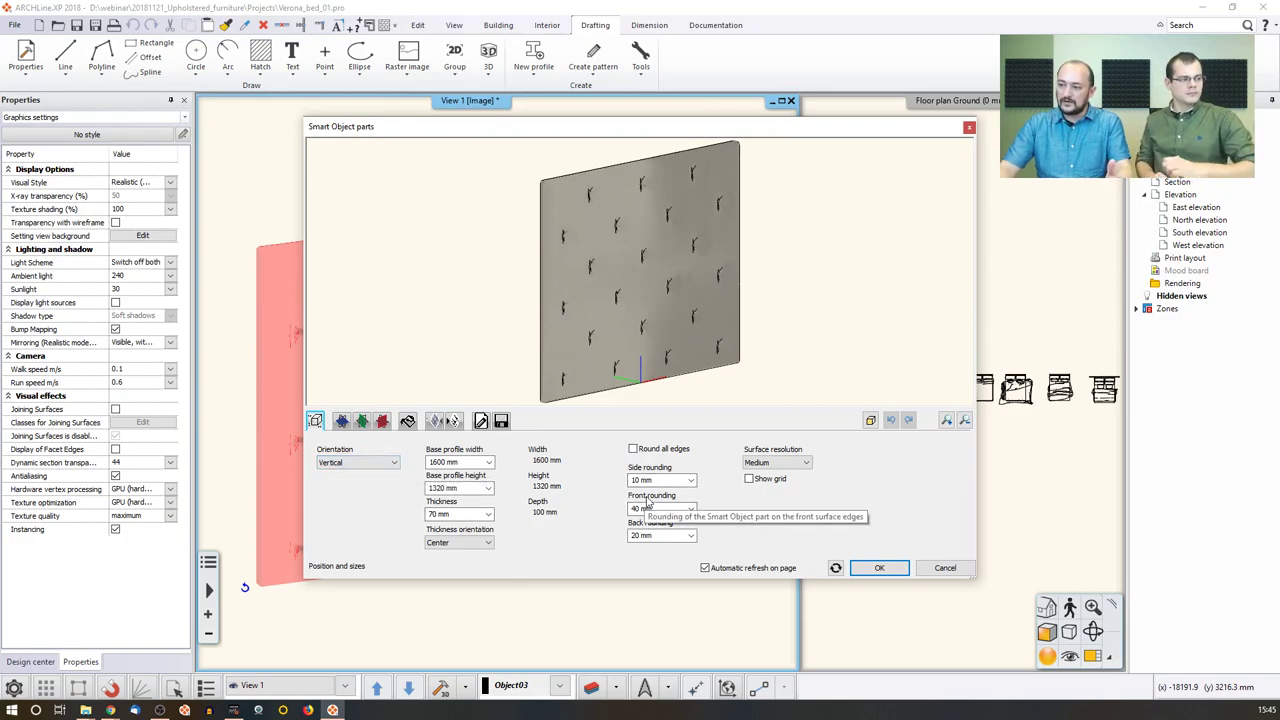
Step: Browse the peg panel's horizontal, vertical and frontal profiles, its materials and its padding effects
{"action": "left_click", "coordinate": [342, 421]}
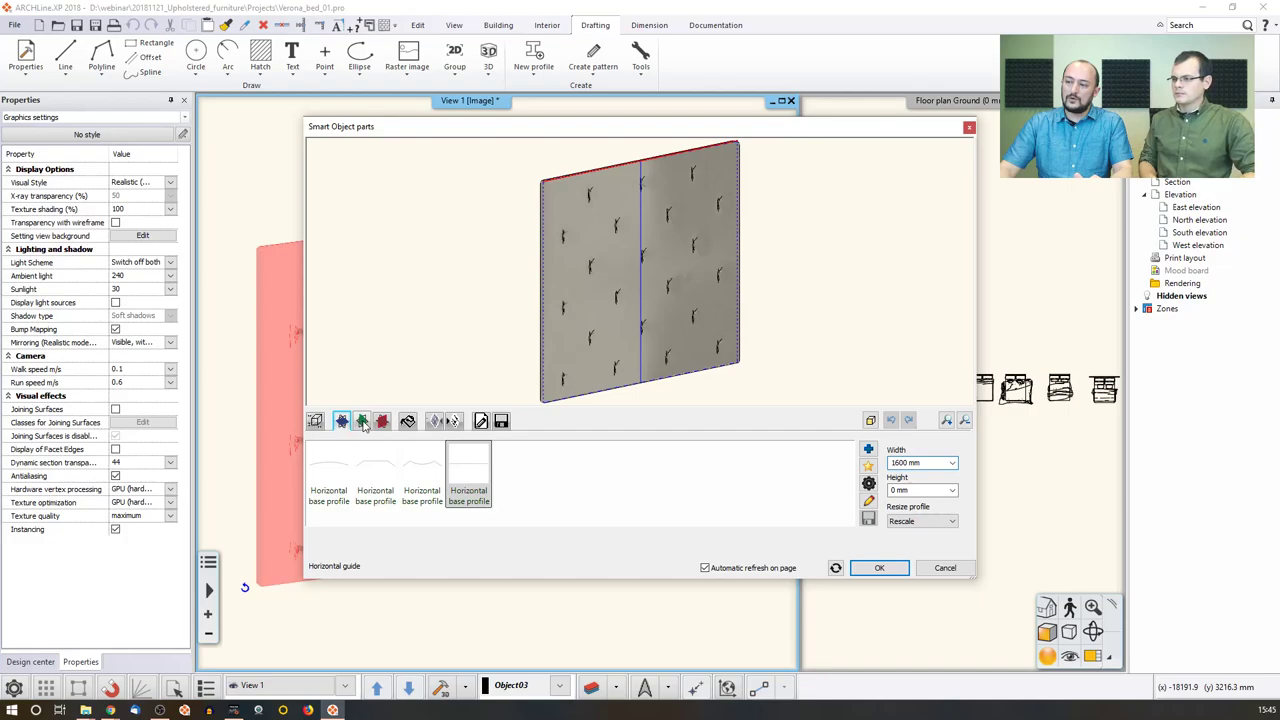
{"action": "left_click", "coordinate": [362, 421]}
{"action": "left_click", "coordinate": [381, 421]}
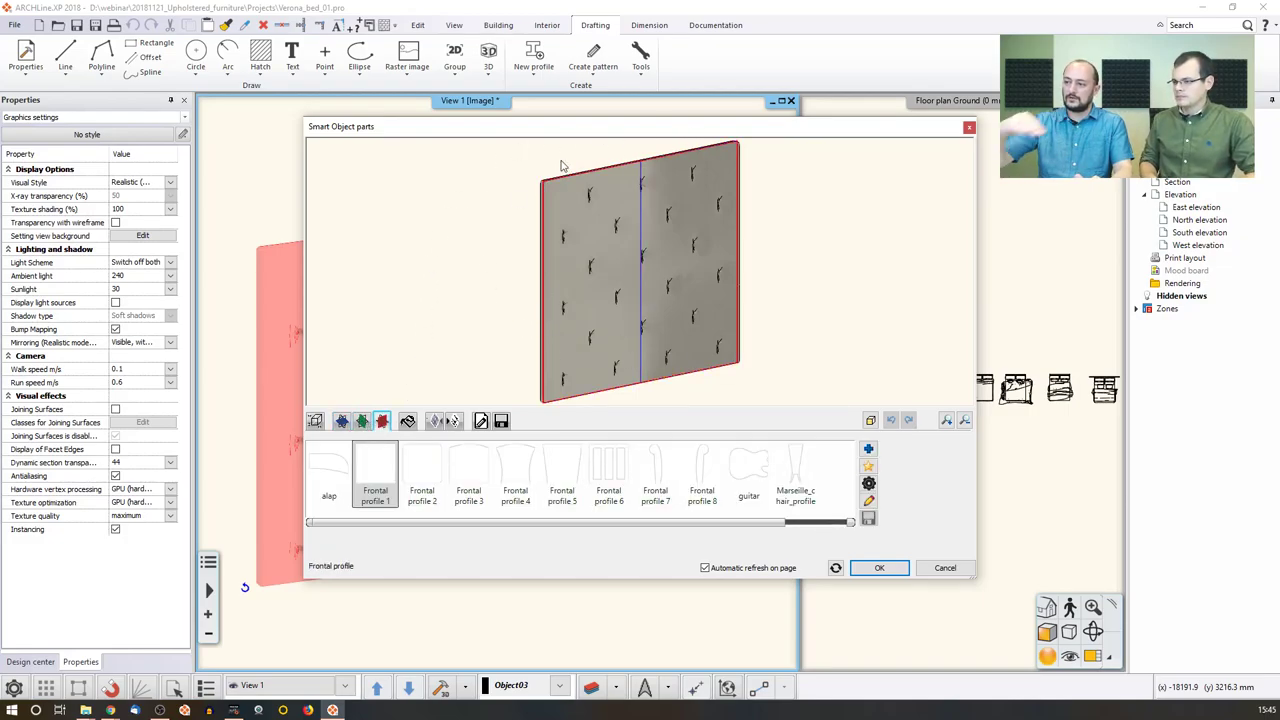
{"action": "left_click", "coordinate": [408, 421]}
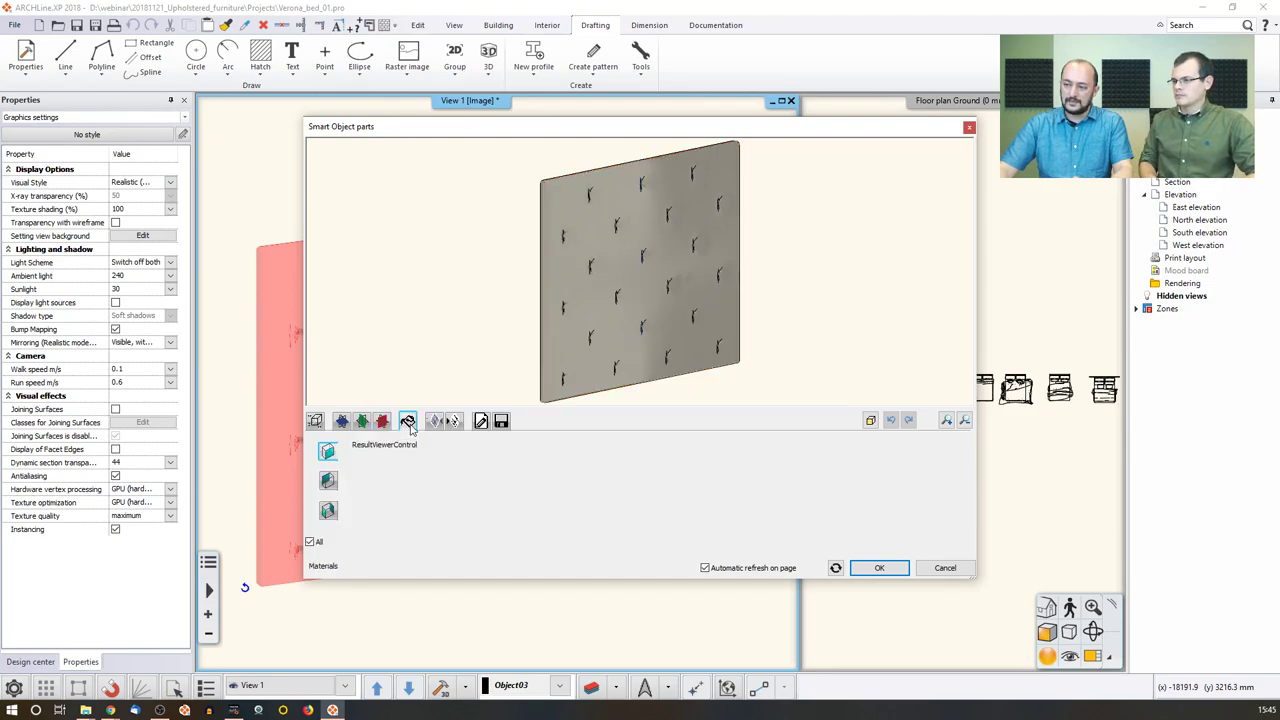
{"action": "left_click", "coordinate": [436, 421]}
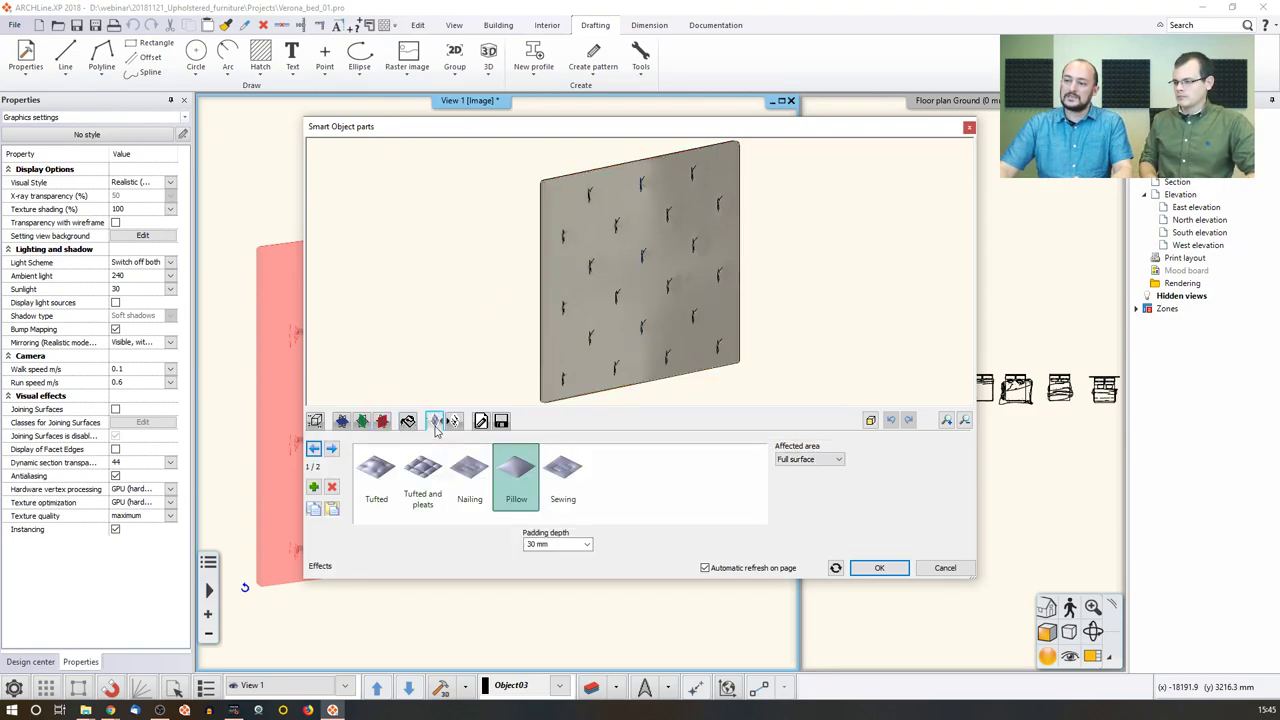
Step: Rotate the preview to inspect the Tufted padding effect, then cancel the editor unchanged
{"action": "left_click_drag", "start_coordinate": [472, 337], "coordinate": [535, 287]}
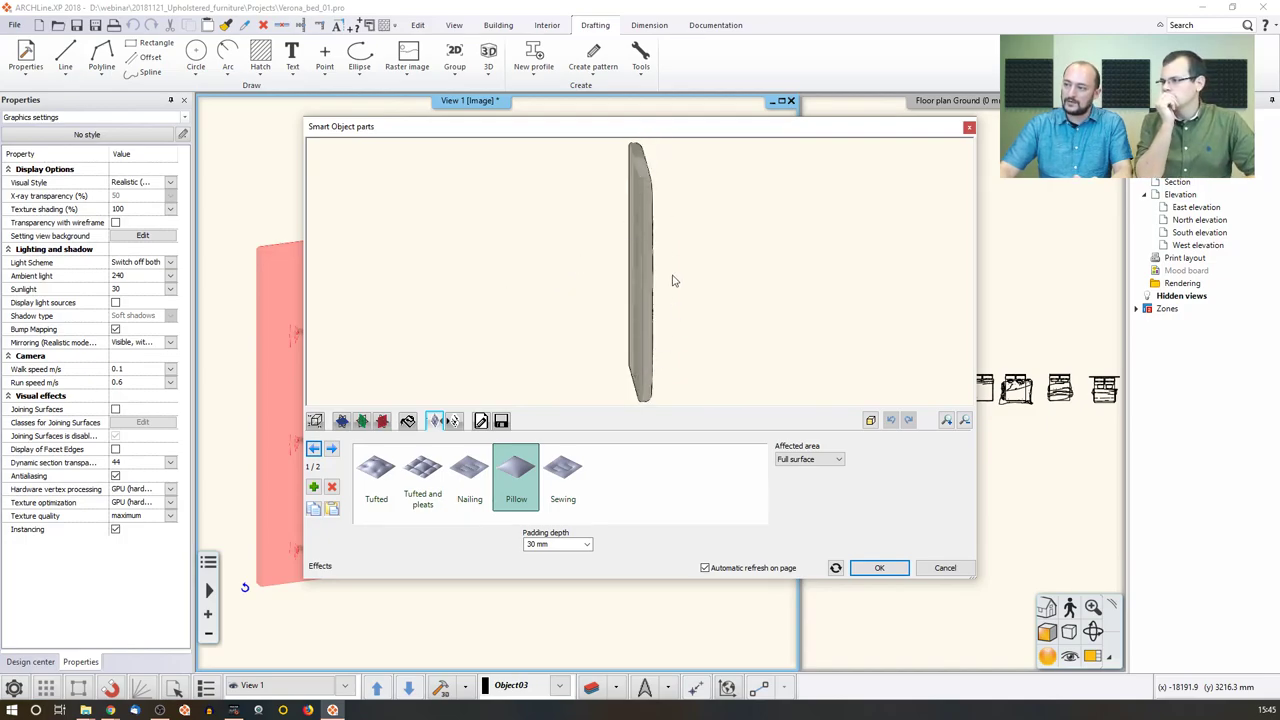
{"action": "left_click_drag", "start_coordinate": [673, 281], "coordinate": [489, 281]}
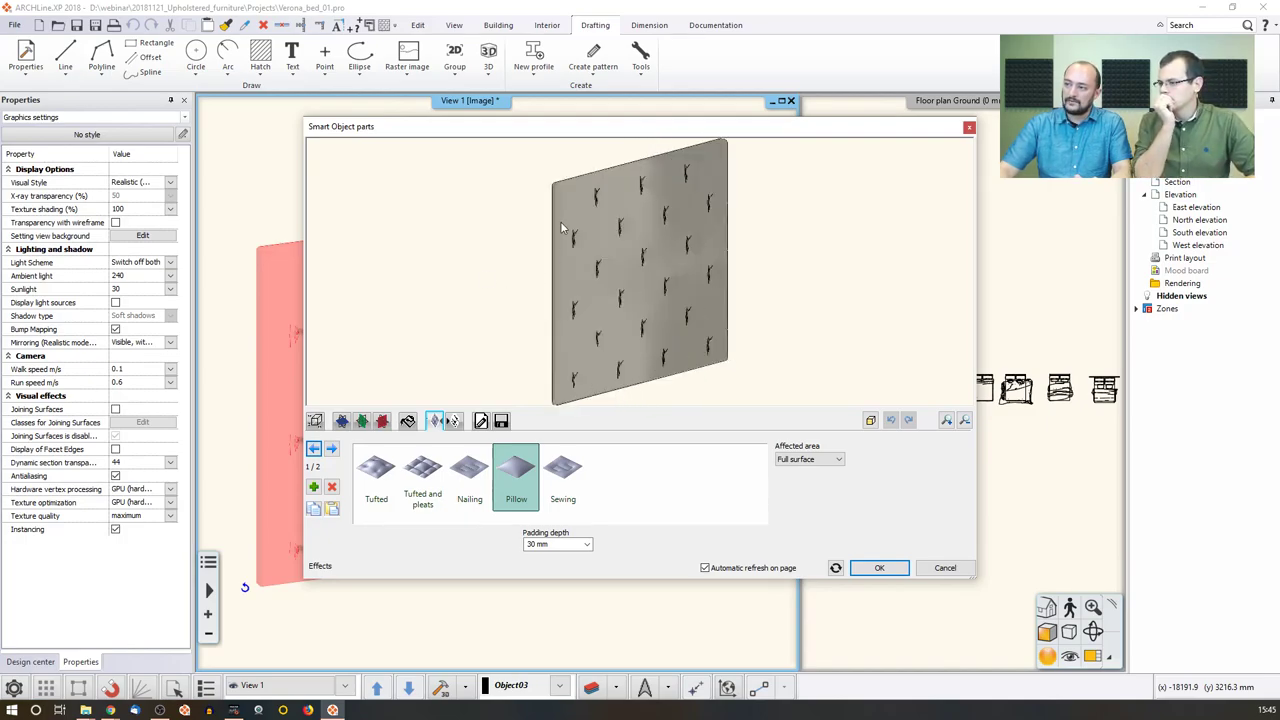
{"action": "left_click", "coordinate": [331, 448]}
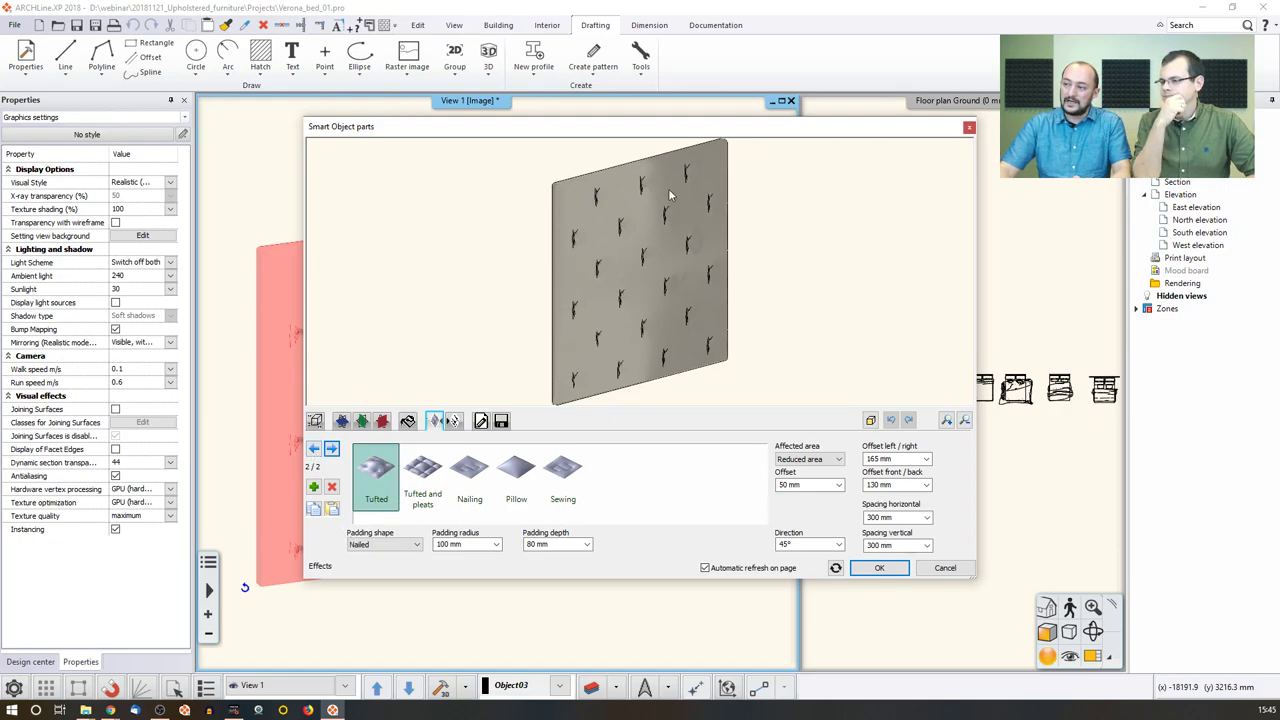
{"action": "left_click_drag", "start_coordinate": [670, 195], "coordinate": [653, 307]}
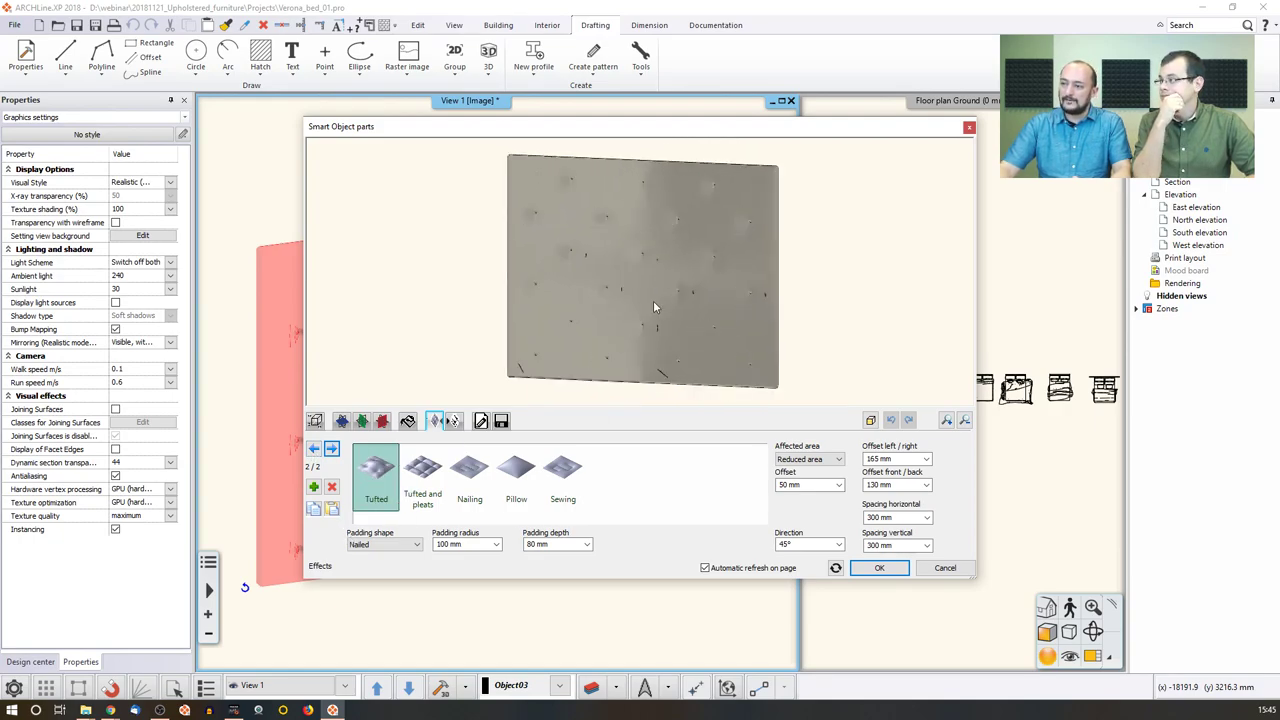
{"action": "left_click_drag", "start_coordinate": [545, 208], "coordinate": [788, 305]}
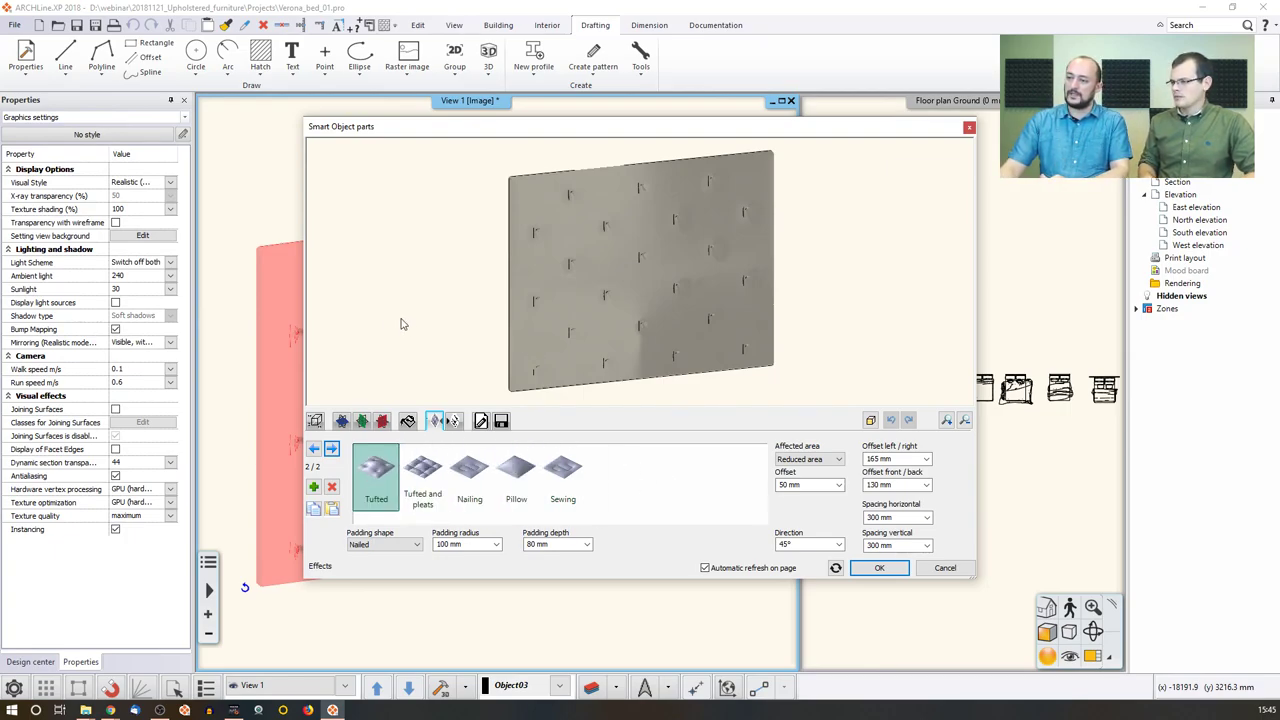
{"action": "left_click", "coordinate": [945, 568]}
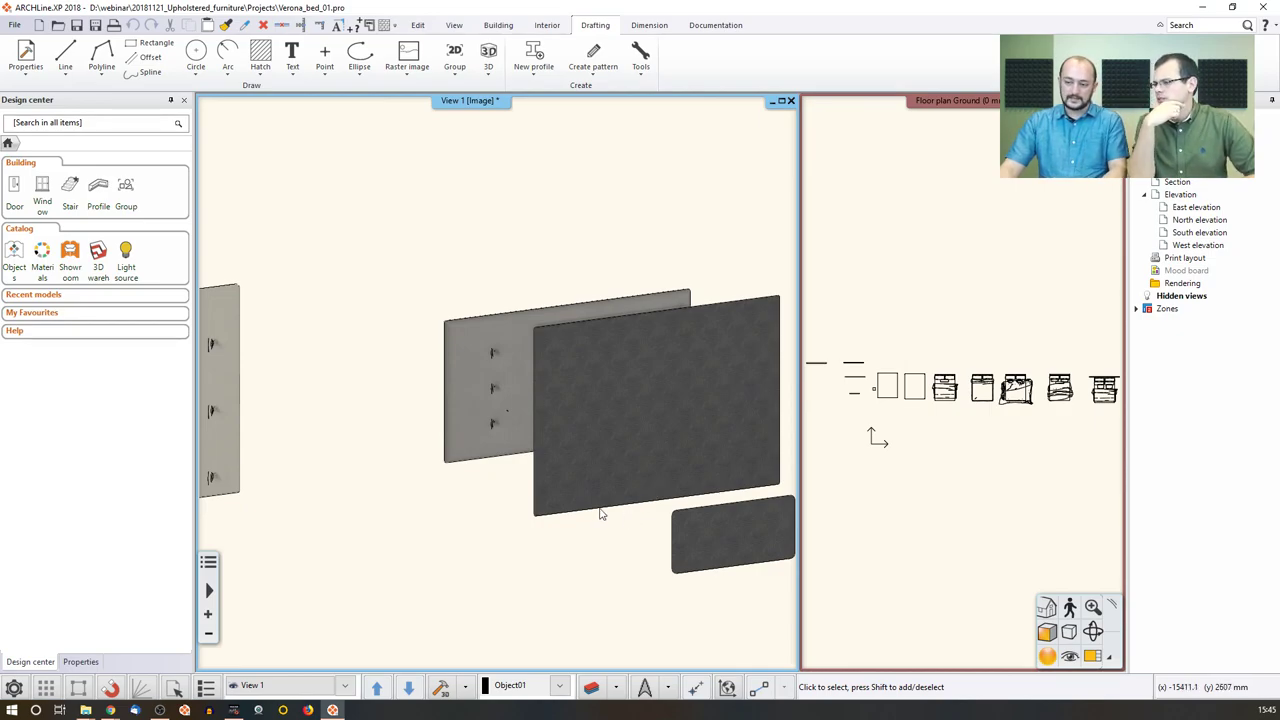
Step: Return the view to the beds and select the Verona headboard, a 1600 × 50 × 1200 mm assembly
{"action": "middle_click_drag", "start_coordinate": [477, 474], "coordinate": [474, 380]}
{"action": "scroll", "coordinate": [470, 377], "scroll_direction": "up", "scroll_amount": 5}
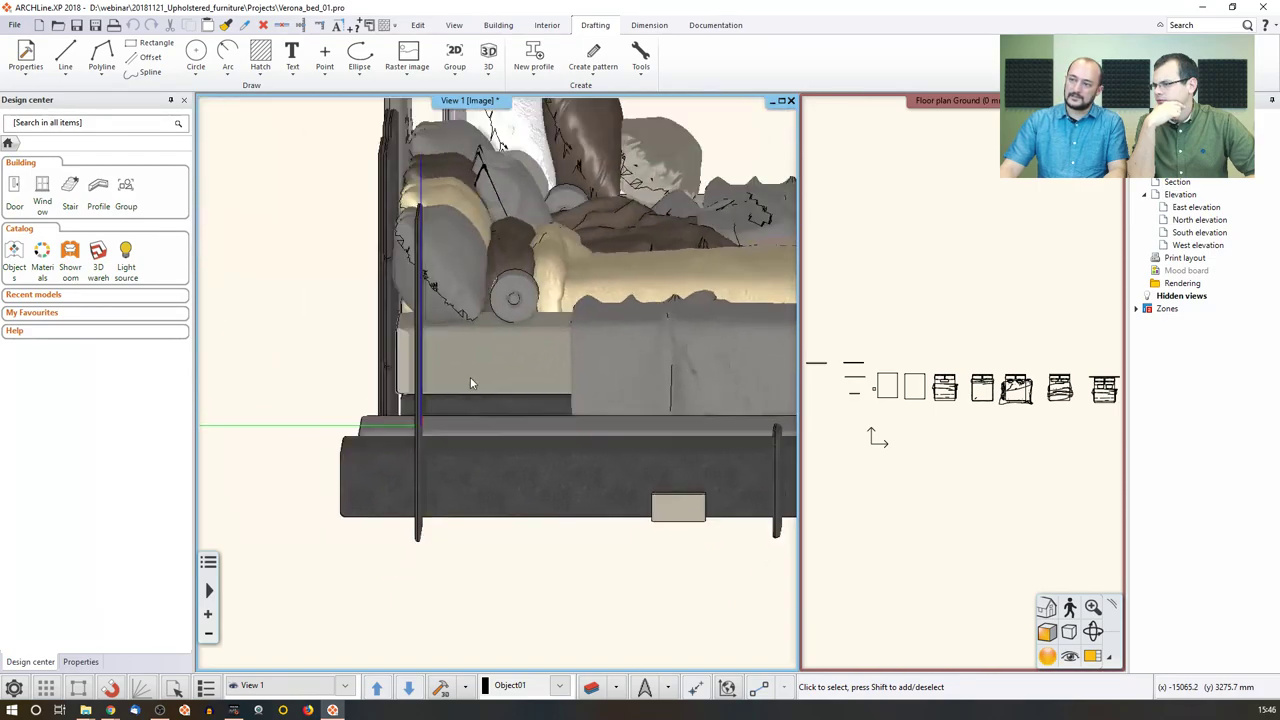
{"action": "scroll", "coordinate": [400, 450], "scroll_direction": "down", "scroll_amount": 3}
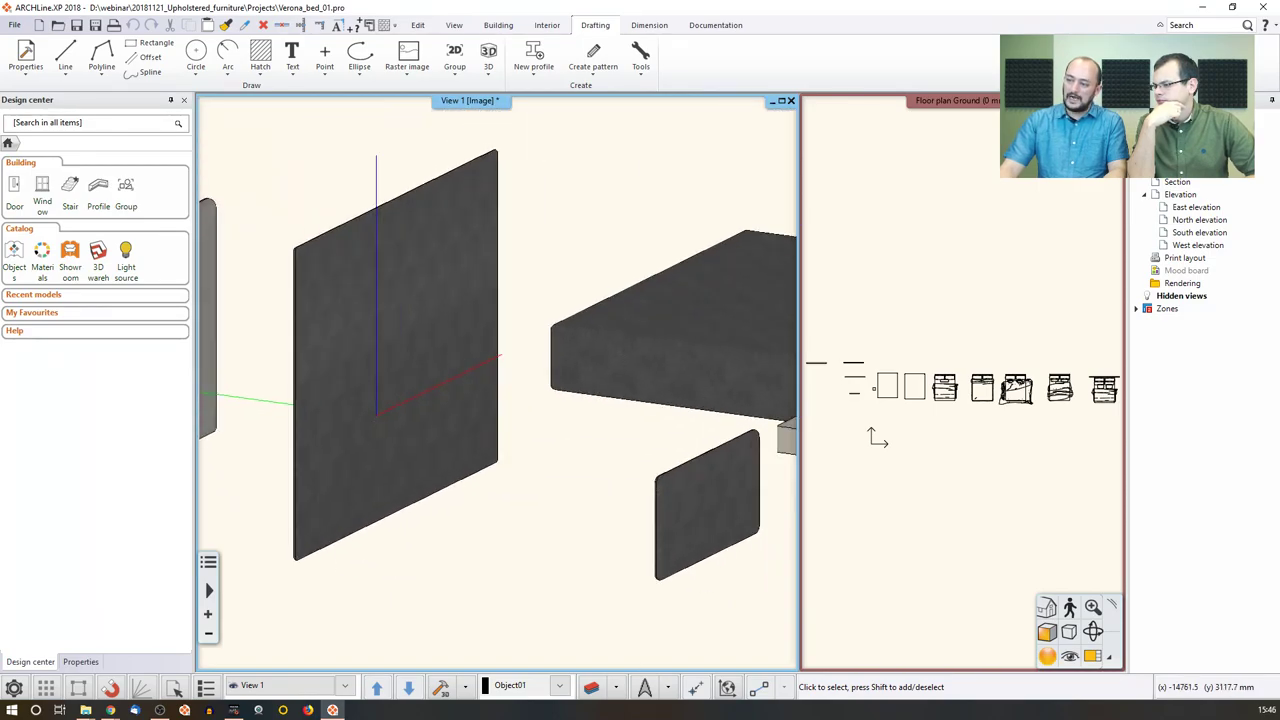
{"action": "scroll", "coordinate": [410, 480], "scroll_direction": "down", "scroll_amount": 2}
{"action": "scroll", "coordinate": [410, 480], "scroll_direction": "down", "scroll_amount": 5}
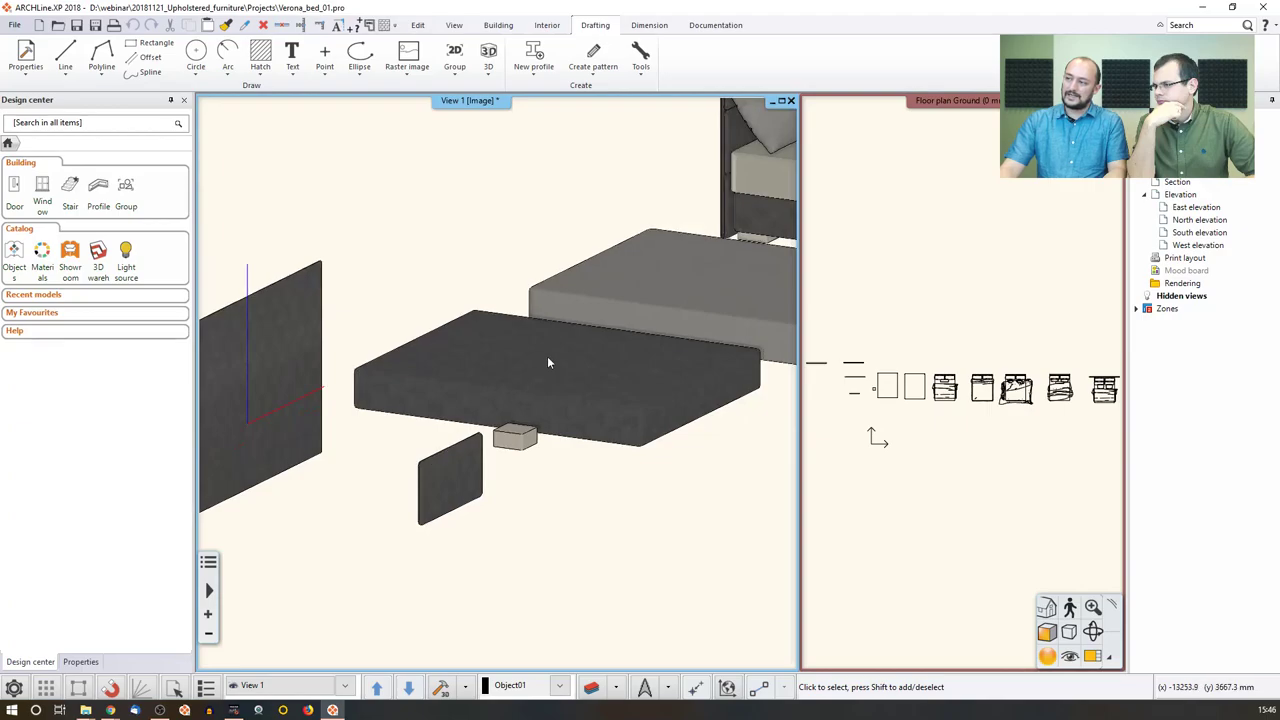
{"action": "left_click", "coordinate": [491, 318]}
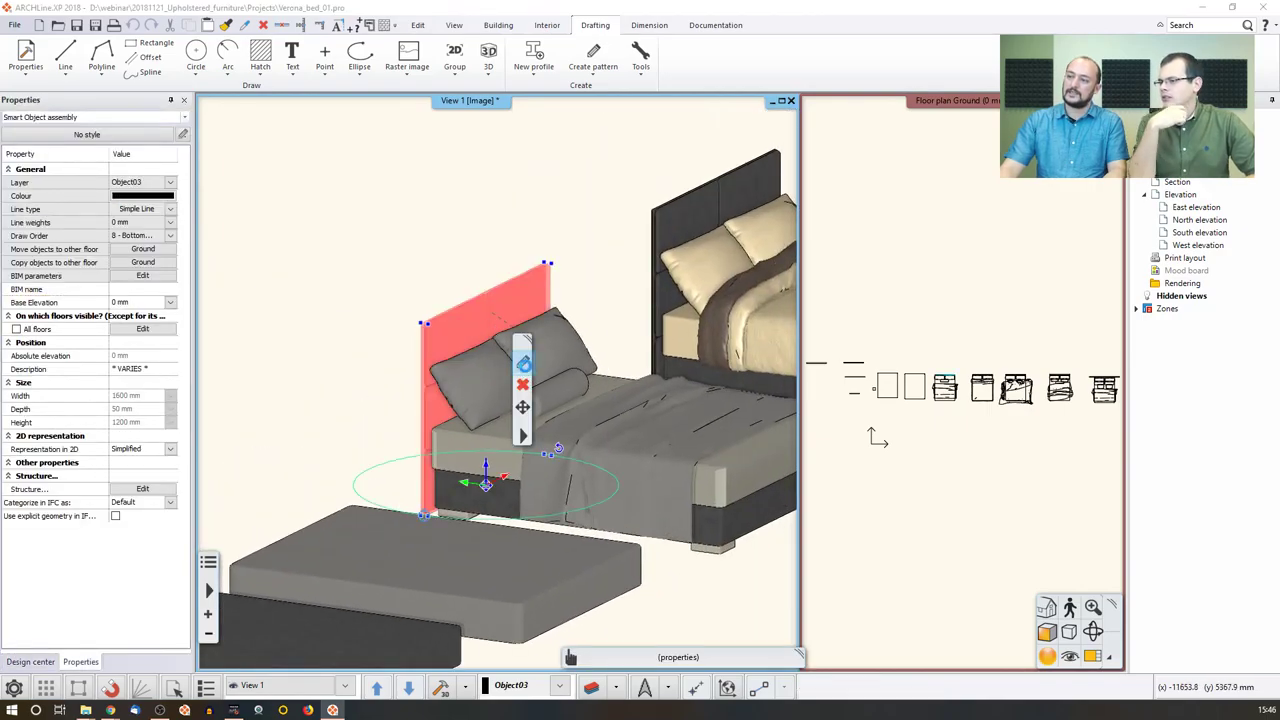
Step: Inspect the headboard's tiles in its assembly, then edit Verona_headboard_part (800 × 400 mm, 30 mm thick)
{"action": "left_click", "coordinate": [523, 366]}
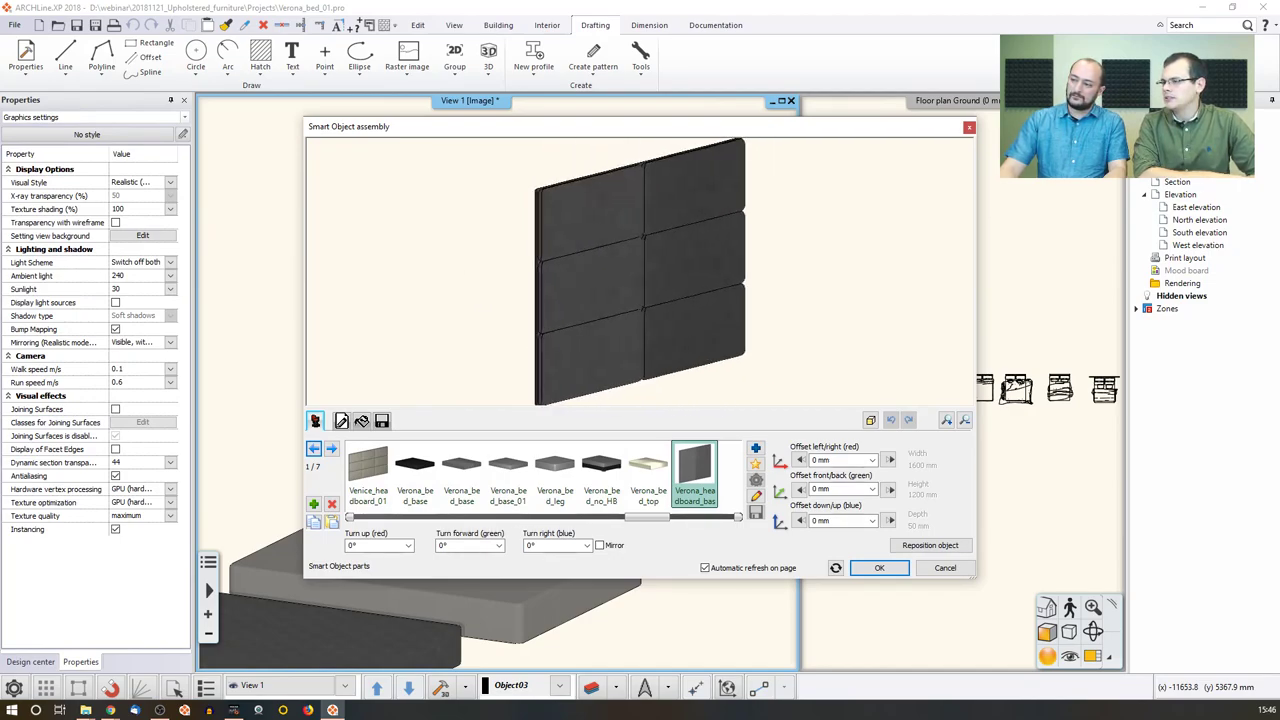
{"action": "left_click", "coordinate": [588, 215]}
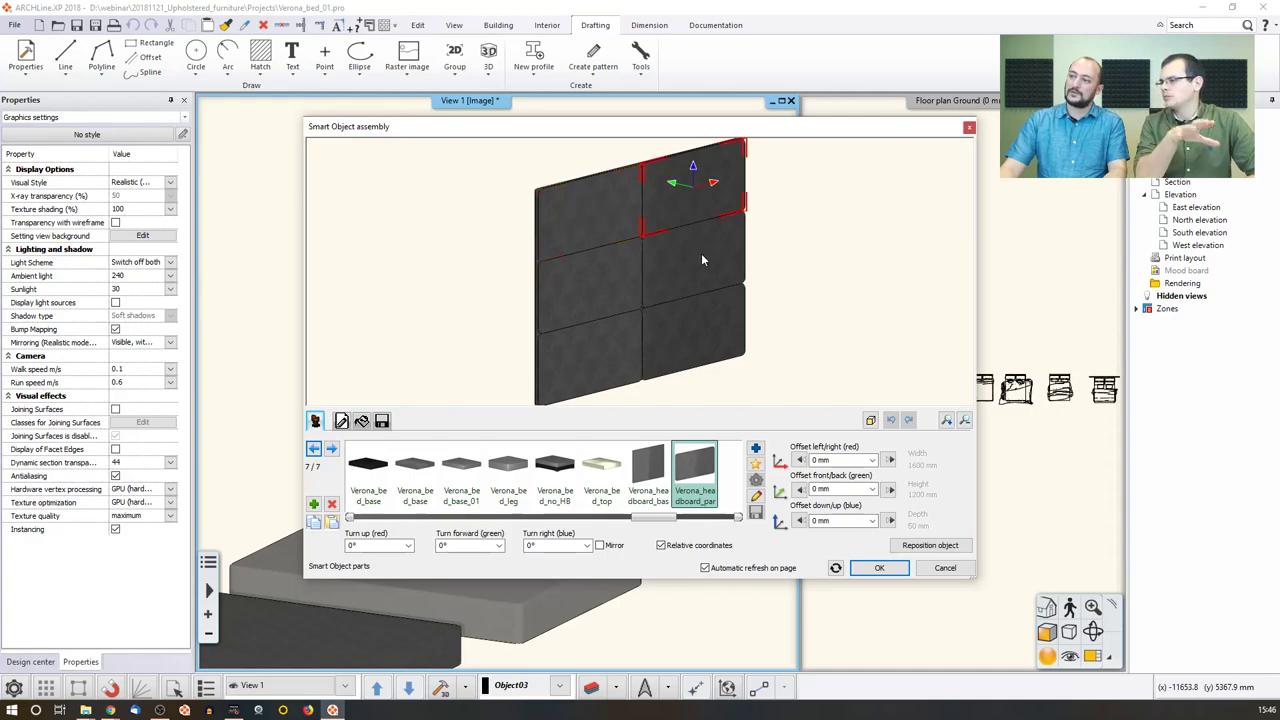
{"action": "left_click", "coordinate": [596, 275]}
{"action": "left_click", "coordinate": [578, 347]}
{"action": "left_click", "coordinate": [586, 266]}
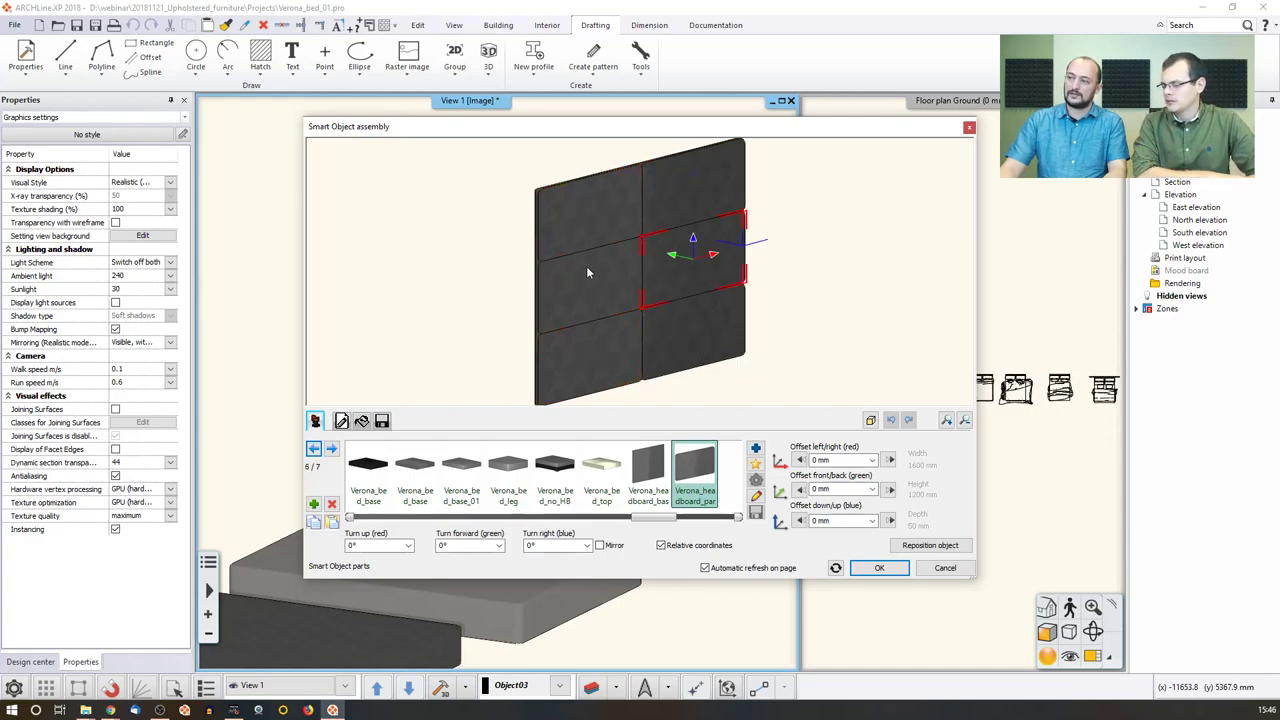
{"action": "left_click", "coordinate": [673, 188]}
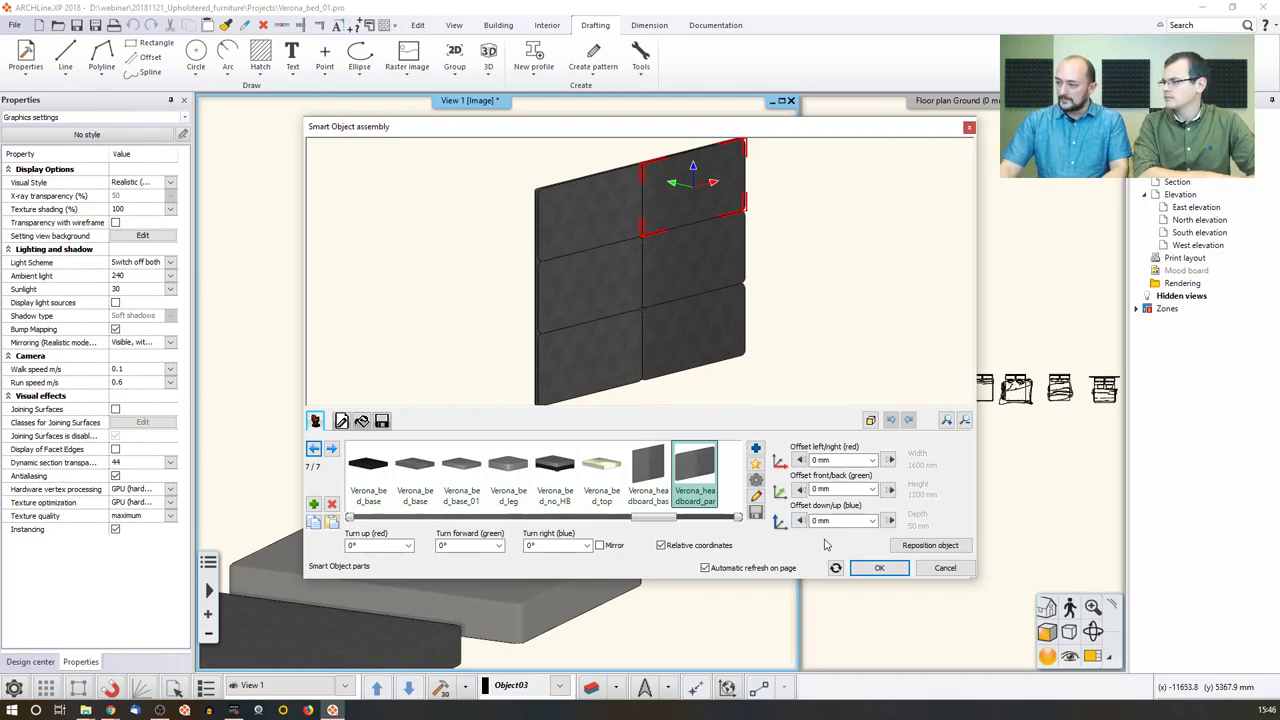
{"action": "left_click", "coordinate": [702, 452]}
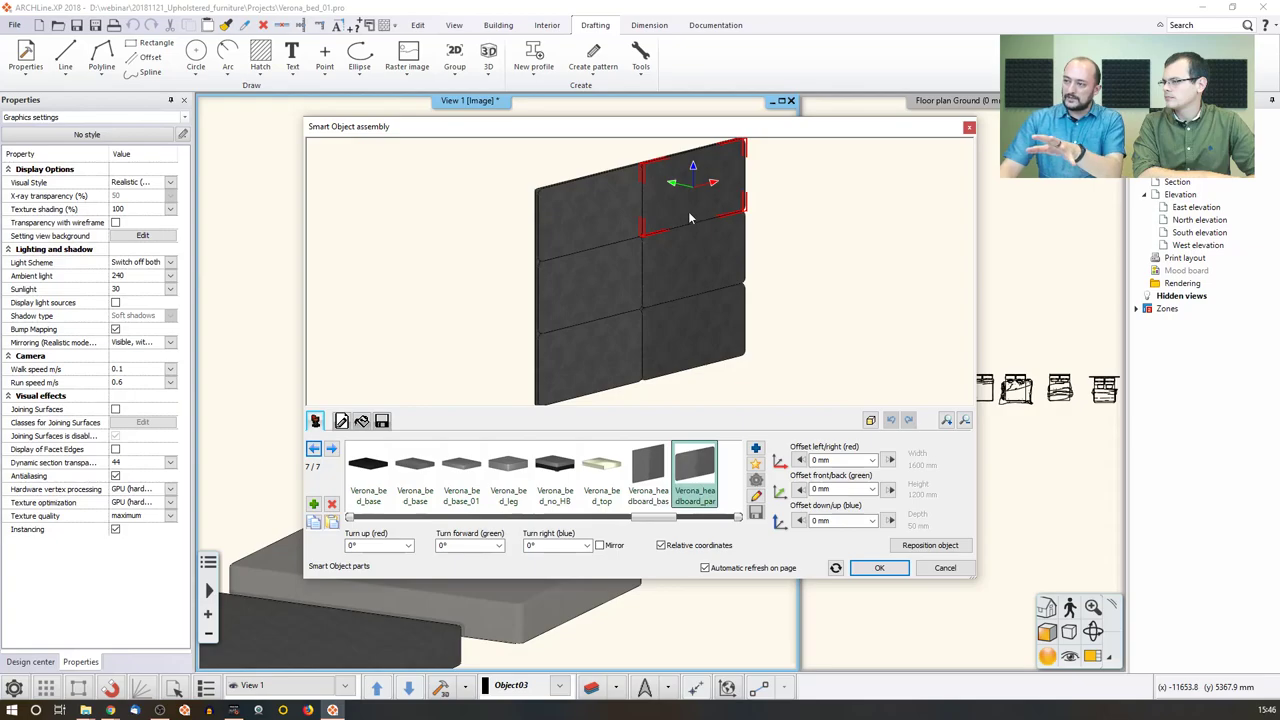
{"action": "left_click", "coordinate": [757, 496]}
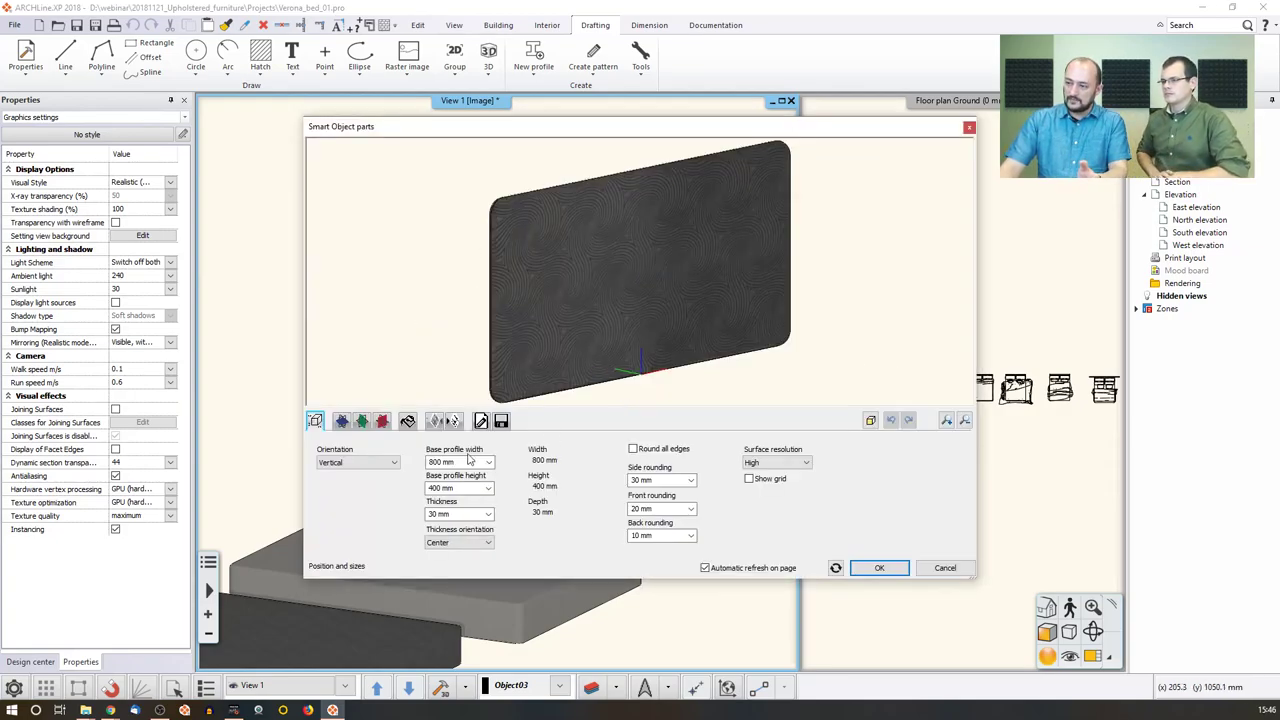
Step: Browse the headboard tile's horizontal, vertical and frontal profiles, then cancel without changes
{"action": "left_click", "coordinate": [343, 421]}
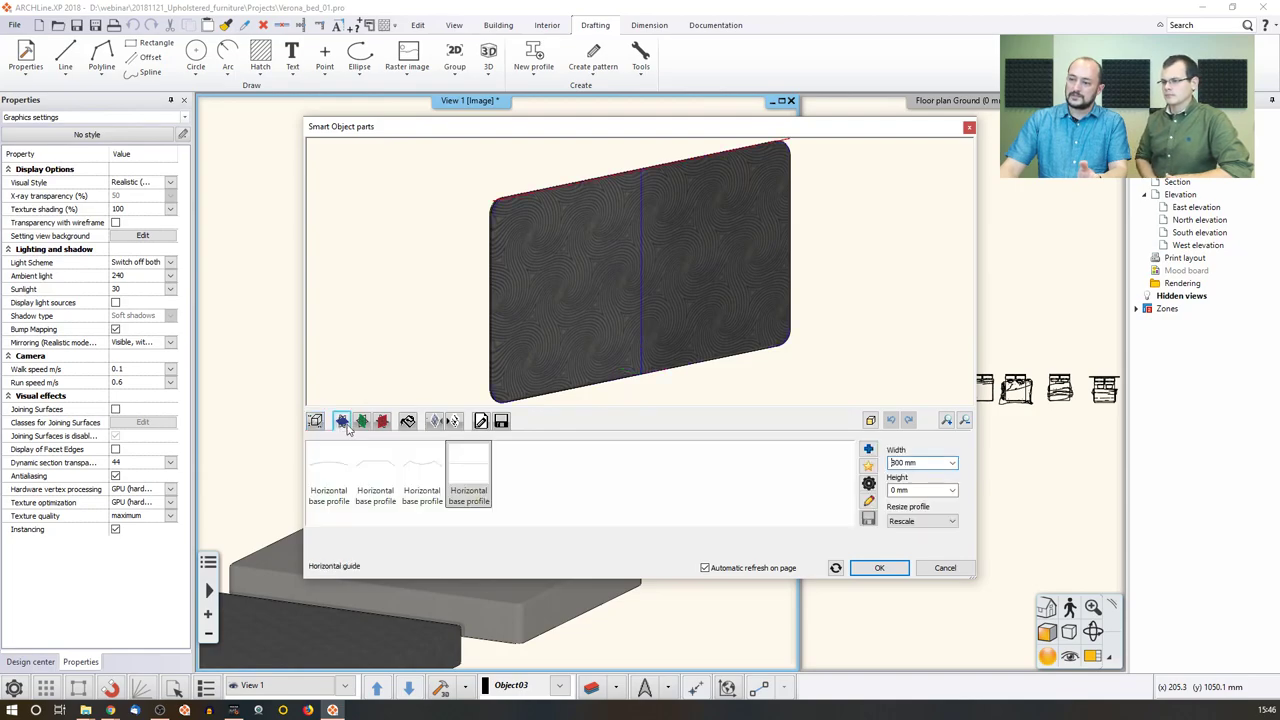
{"action": "left_click", "coordinate": [362, 421]}
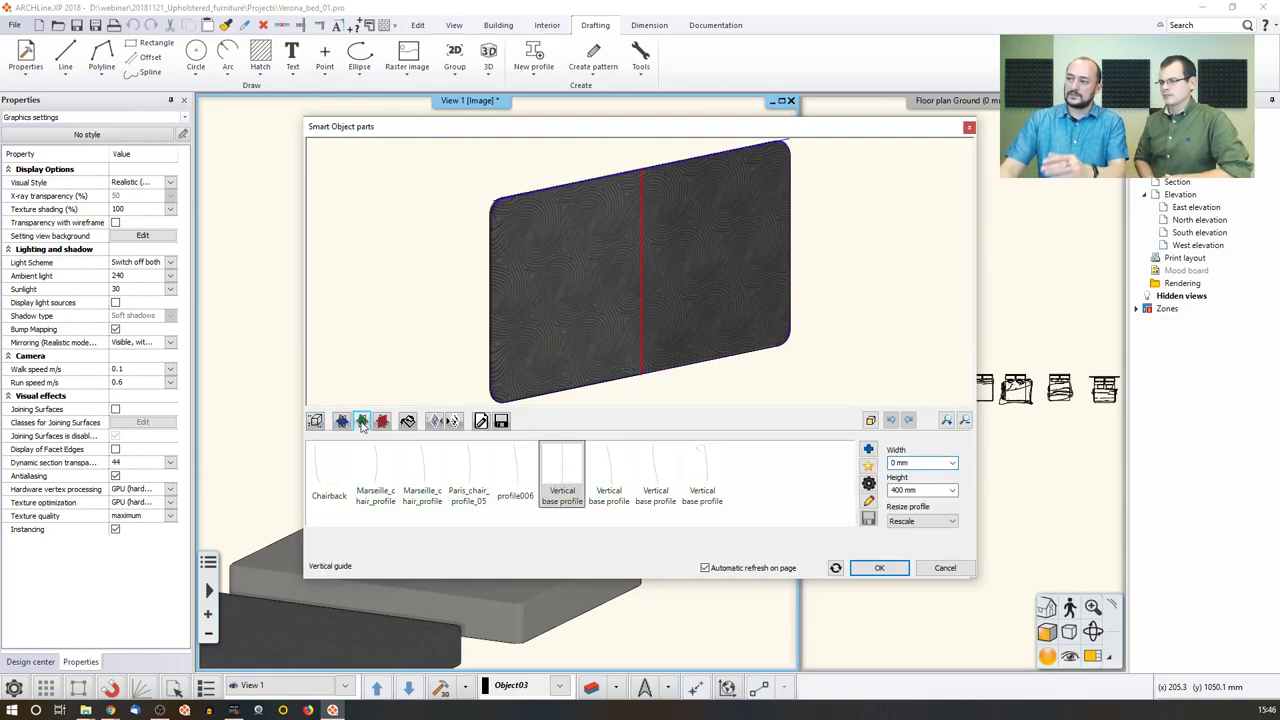
{"action": "left_click", "coordinate": [382, 421]}
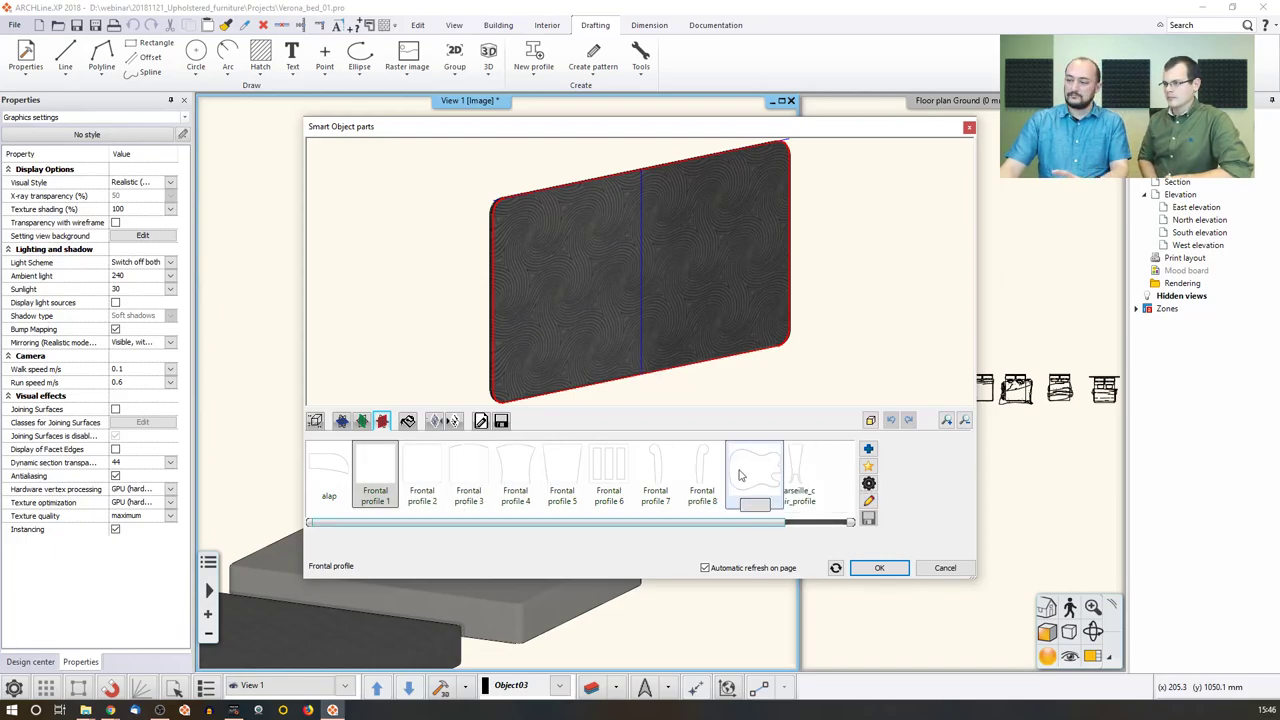
{"action": "left_click", "coordinate": [945, 567]}
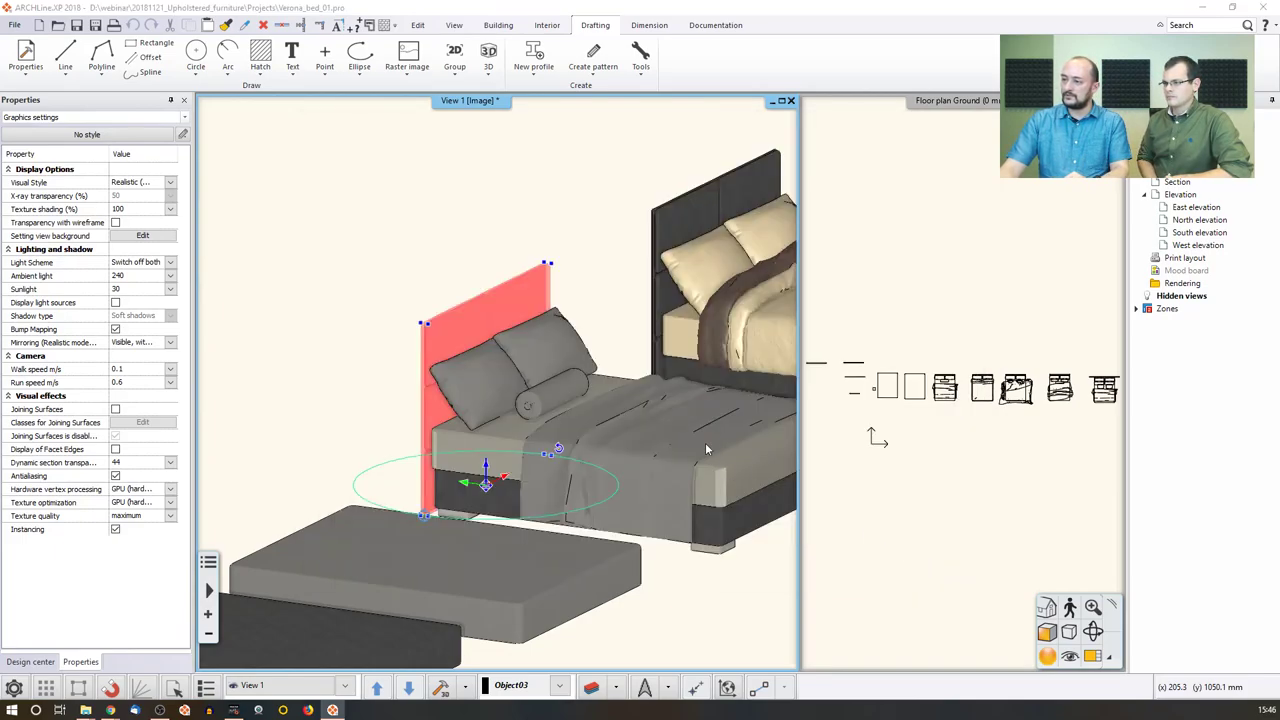
{"action": "double_click", "coordinate": [678, 417]}
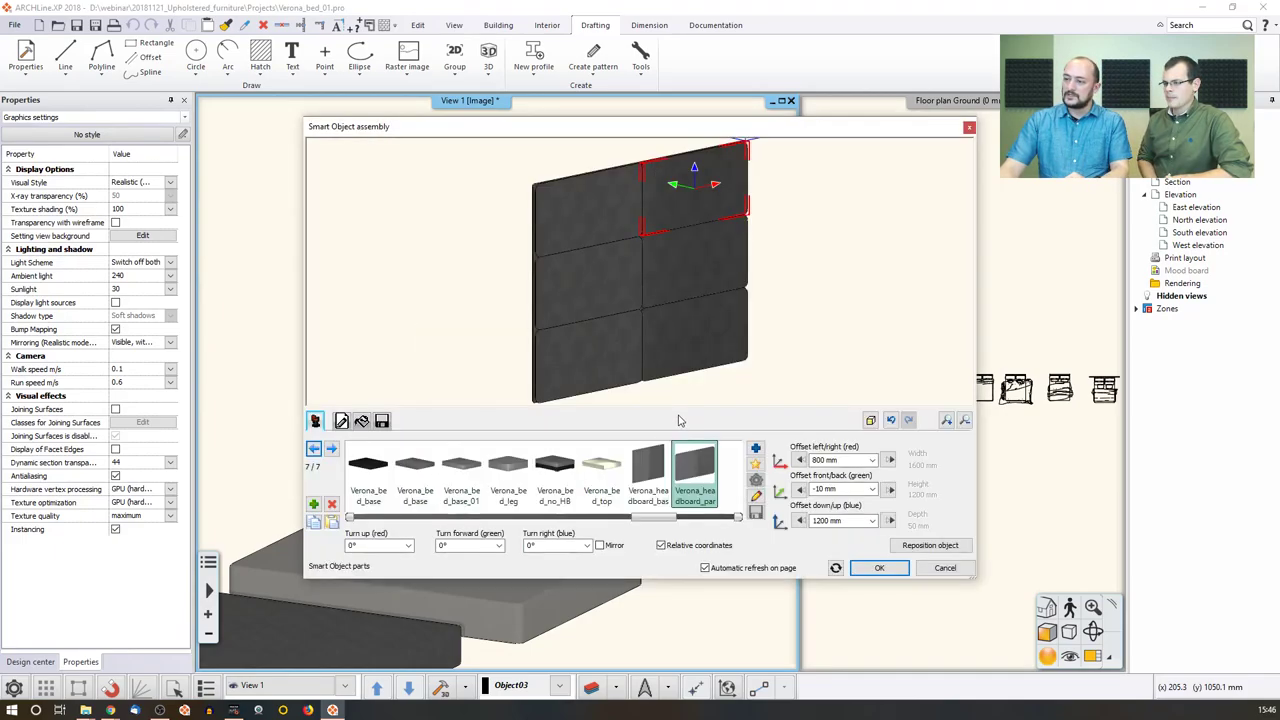
{"action": "left_click", "coordinate": [882, 566]}
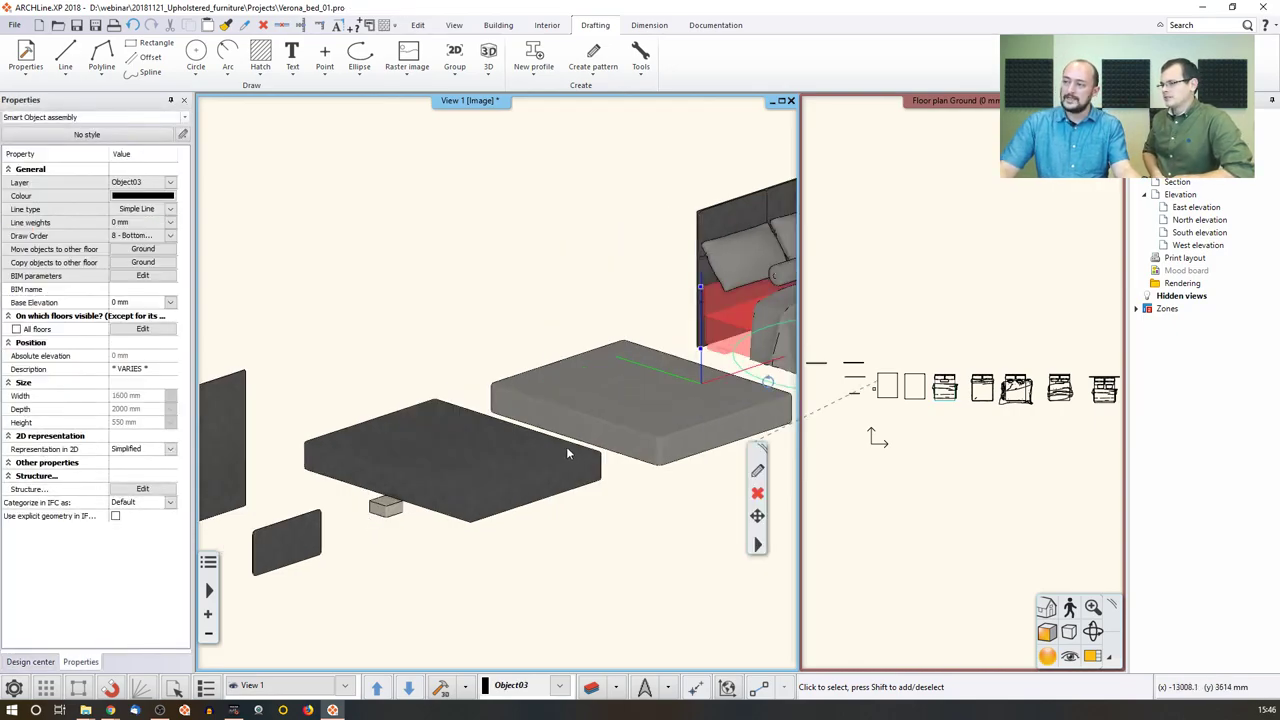
{"action": "left_click", "coordinate": [425, 318]}
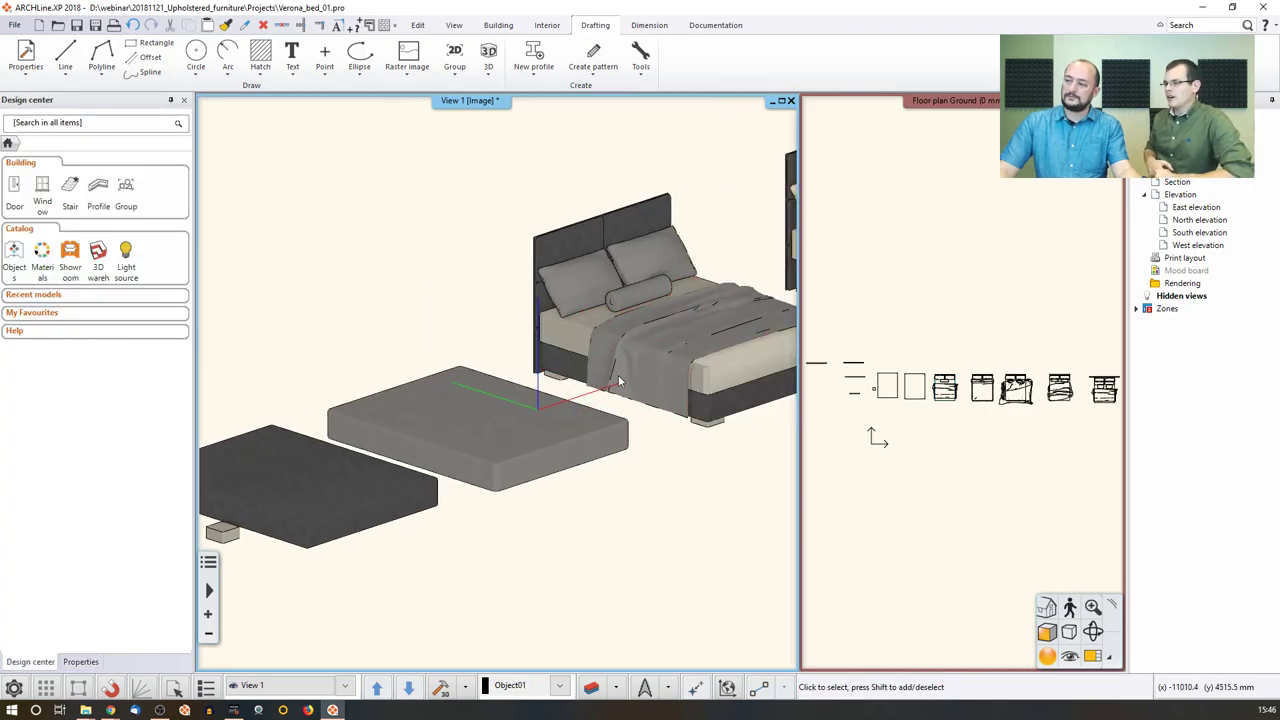
{"action": "scroll", "coordinate": [600, 365], "scroll_direction": "up", "scroll_amount": 2}
{"action": "left_click", "coordinate": [571, 359]}
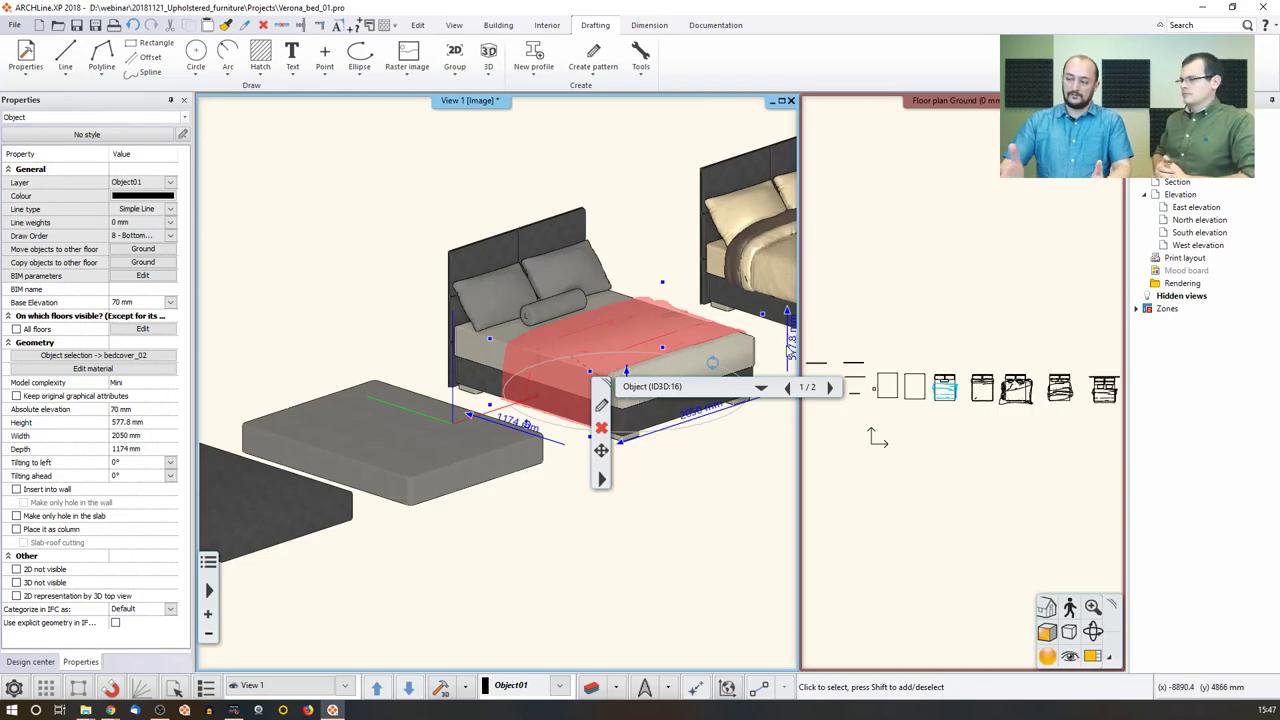
{"action": "scroll", "coordinate": [640, 303], "scroll_direction": "up", "scroll_amount": 3}
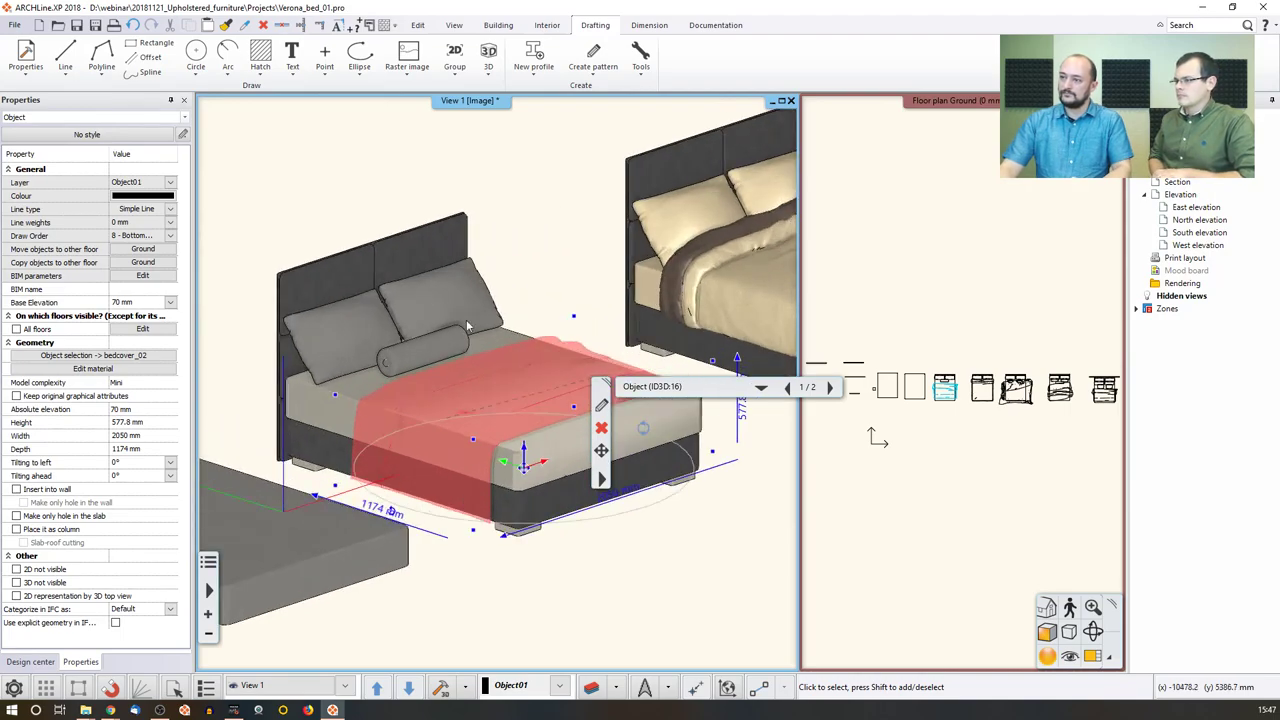
{"action": "left_click", "coordinate": [369, 328]}
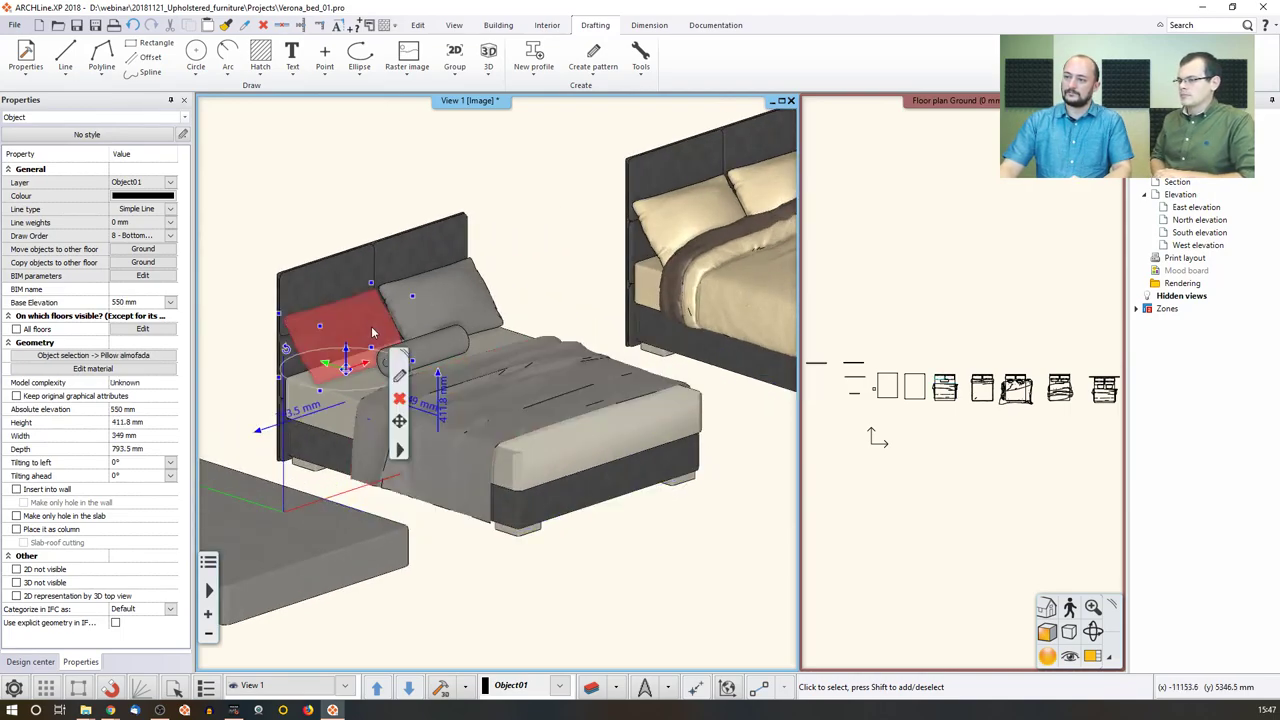
{"action": "left_click", "coordinate": [409, 357]}
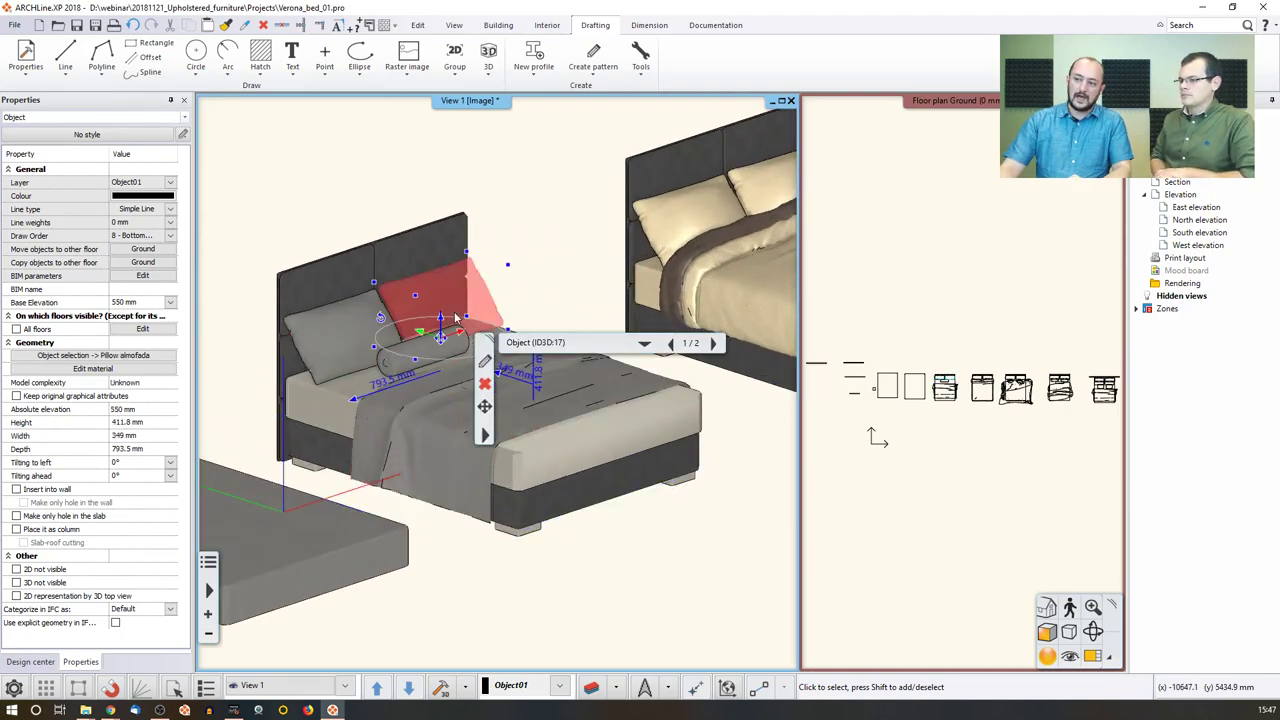
{"action": "left_click", "coordinate": [398, 368]}
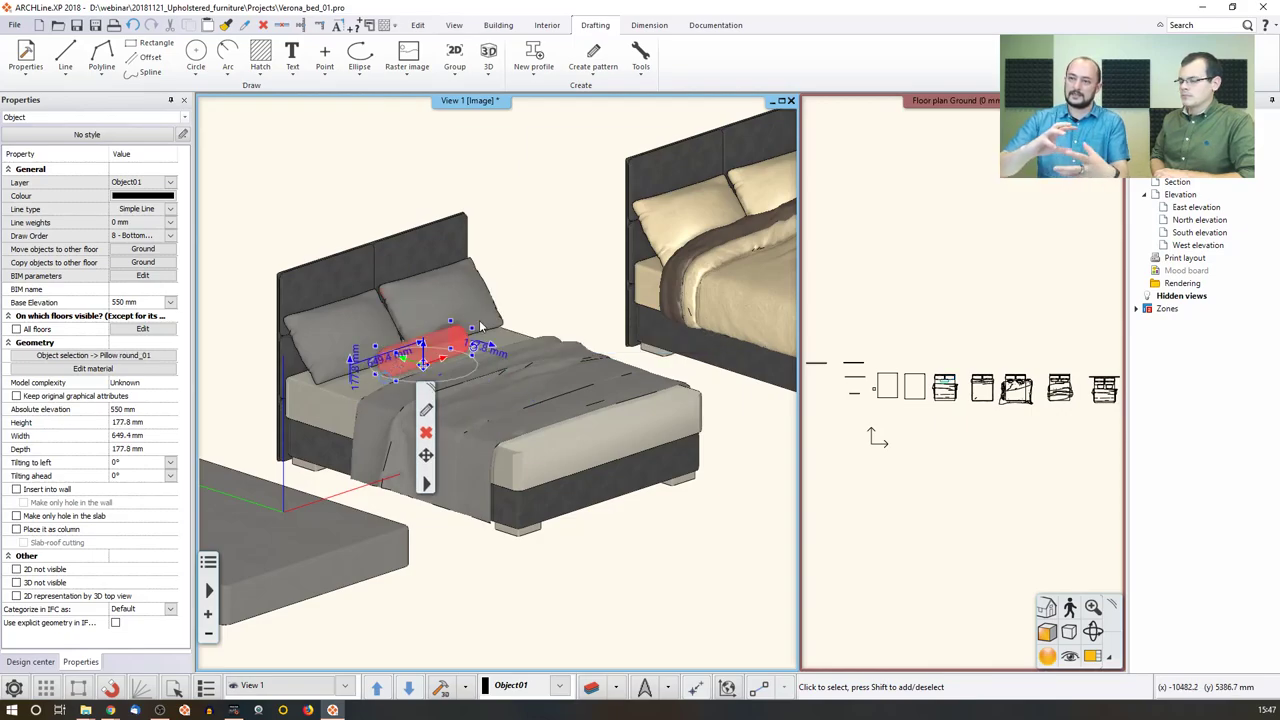
{"action": "key", "text": "Escape"}
{"action": "scroll", "coordinate": [457, 302], "scroll_direction": "down", "scroll_amount": 3}
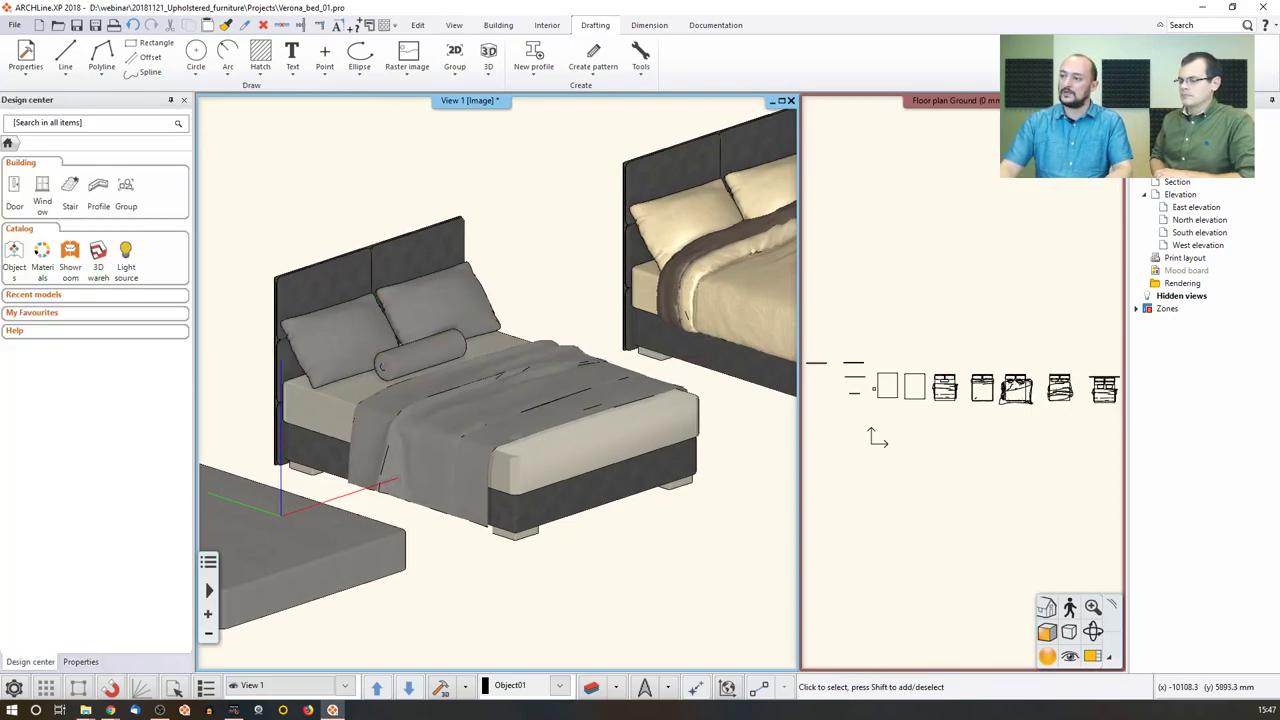
{"action": "middle_click_drag", "start_coordinate": [457, 302], "coordinate": [352, 319]}
{"action": "left_click", "coordinate": [491, 352]}
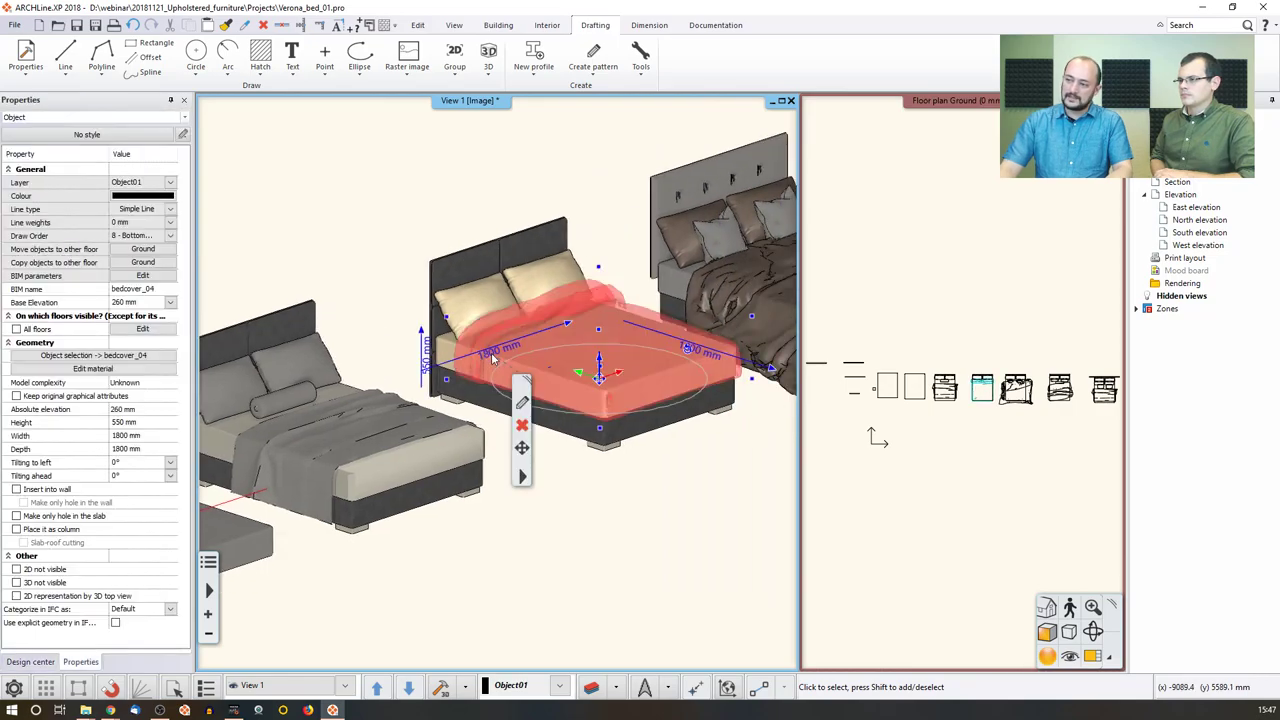
{"action": "middle_click_drag", "start_coordinate": [660, 366], "coordinate": [485, 437], "text": "shift"}
{"action": "left_click", "coordinate": [332, 445]}
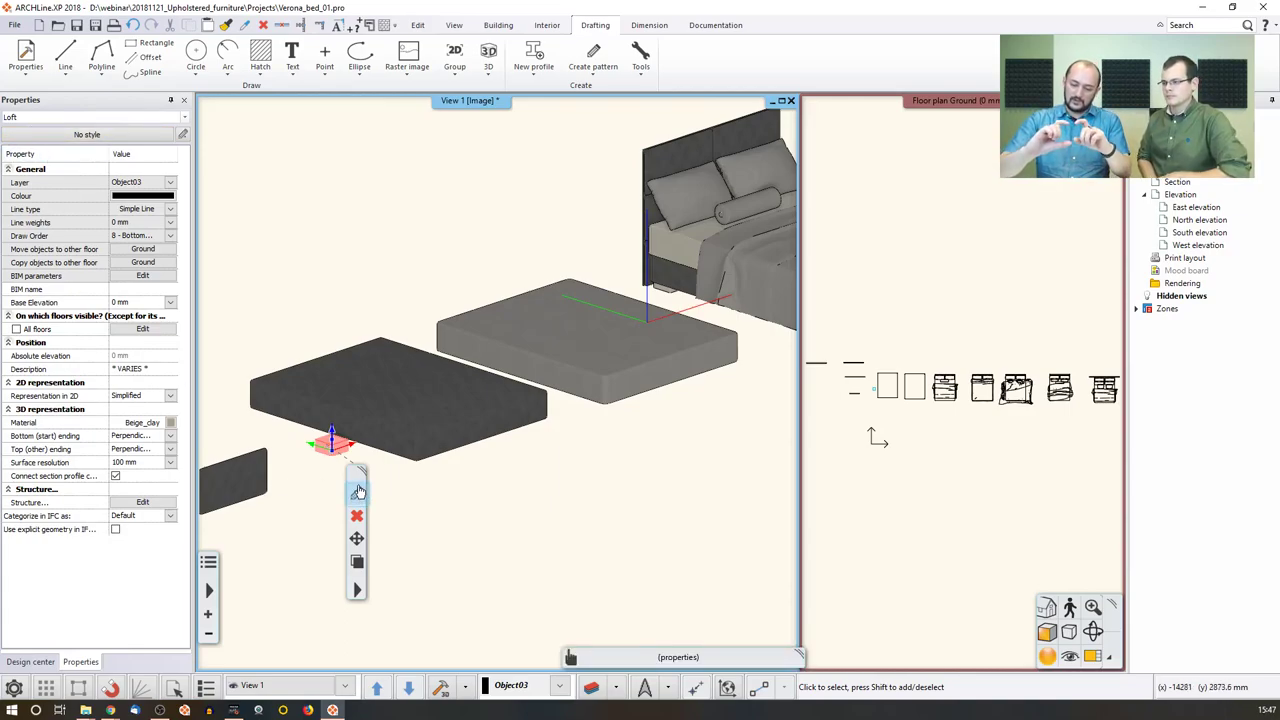
{"action": "left_click", "coordinate": [436, 405]}
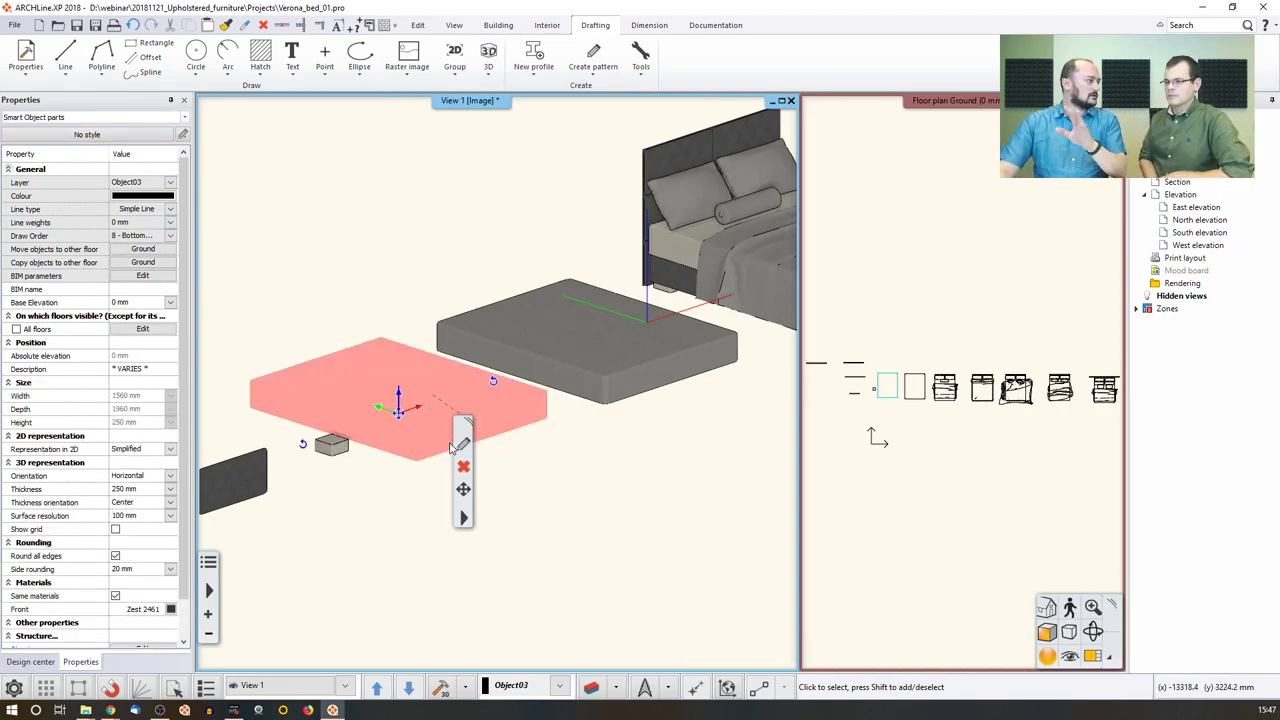
{"action": "left_click", "coordinate": [612, 356]}
{"action": "middle_click_drag", "start_coordinate": [727, 437], "coordinate": [546, 460]}
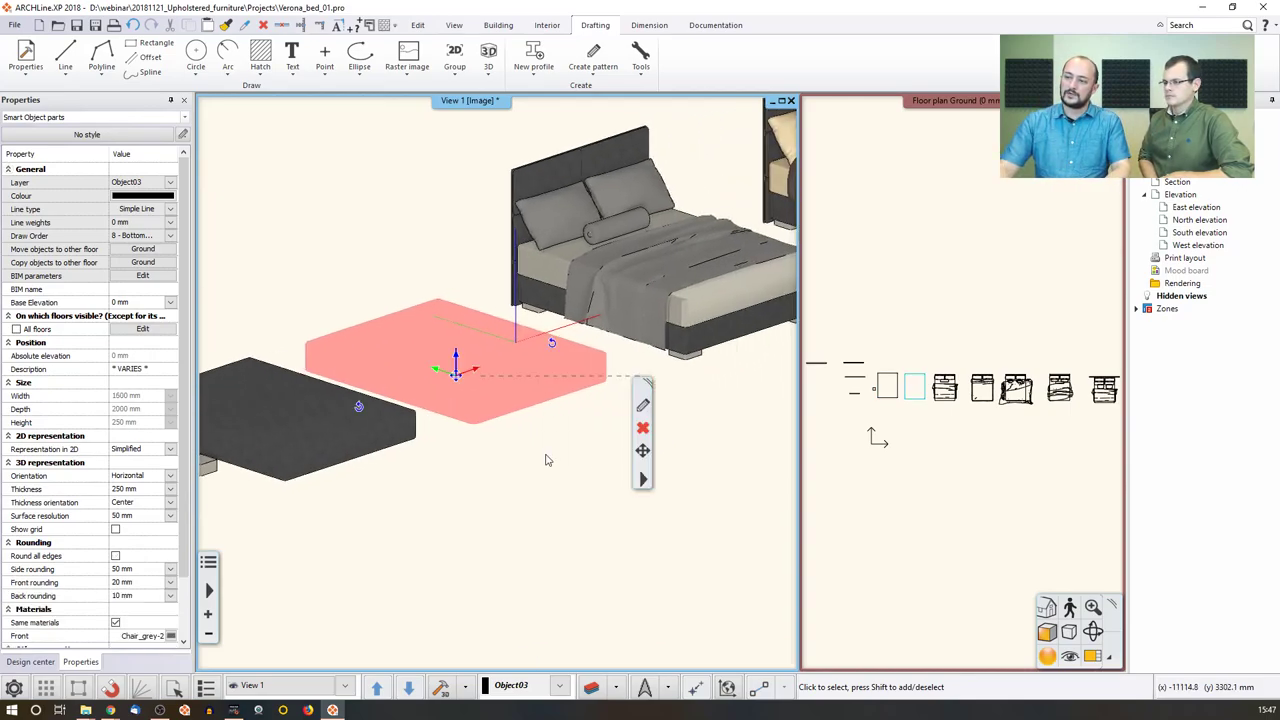
{"action": "left_click", "coordinate": [456, 469]}
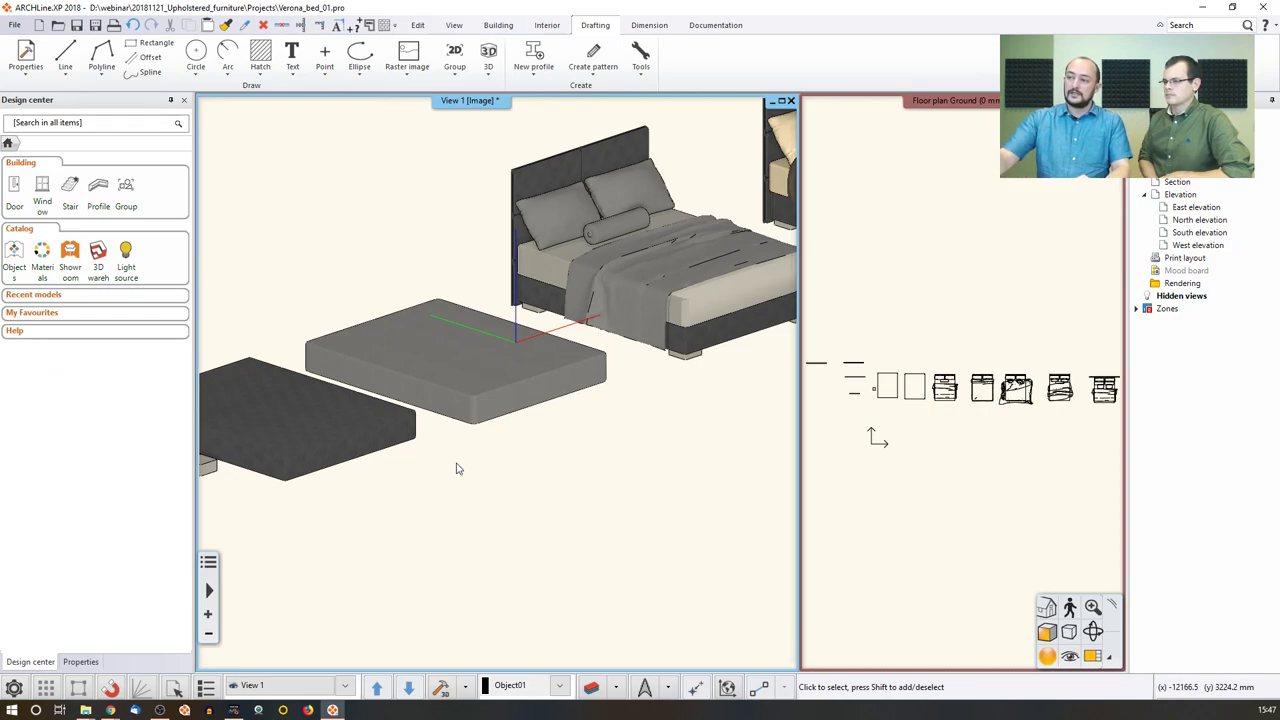
{"action": "middle_click_drag", "start_coordinate": [524, 229], "coordinate": [486, 300]}
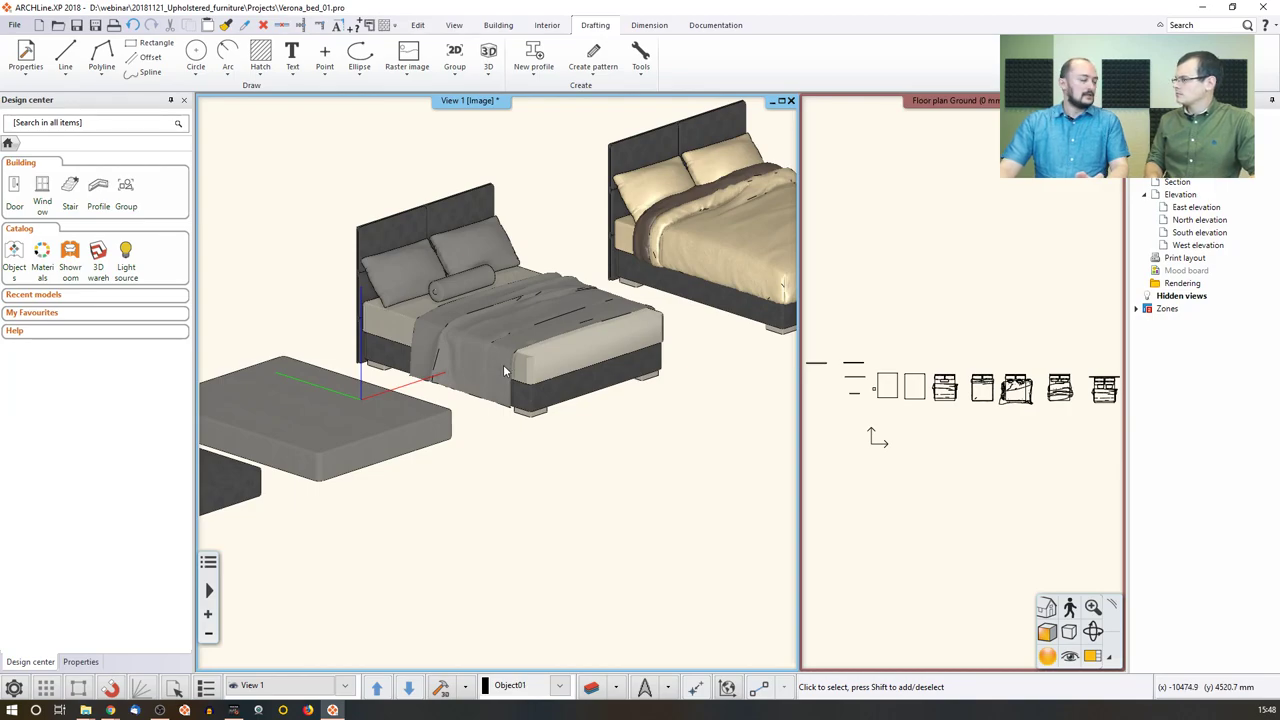
Step: Select the two back pillows, then move along and zoom out over the row of Verona bed variants
{"action": "left_click", "coordinate": [407, 275]}
{"action": "left_click", "coordinate": [445, 230]}
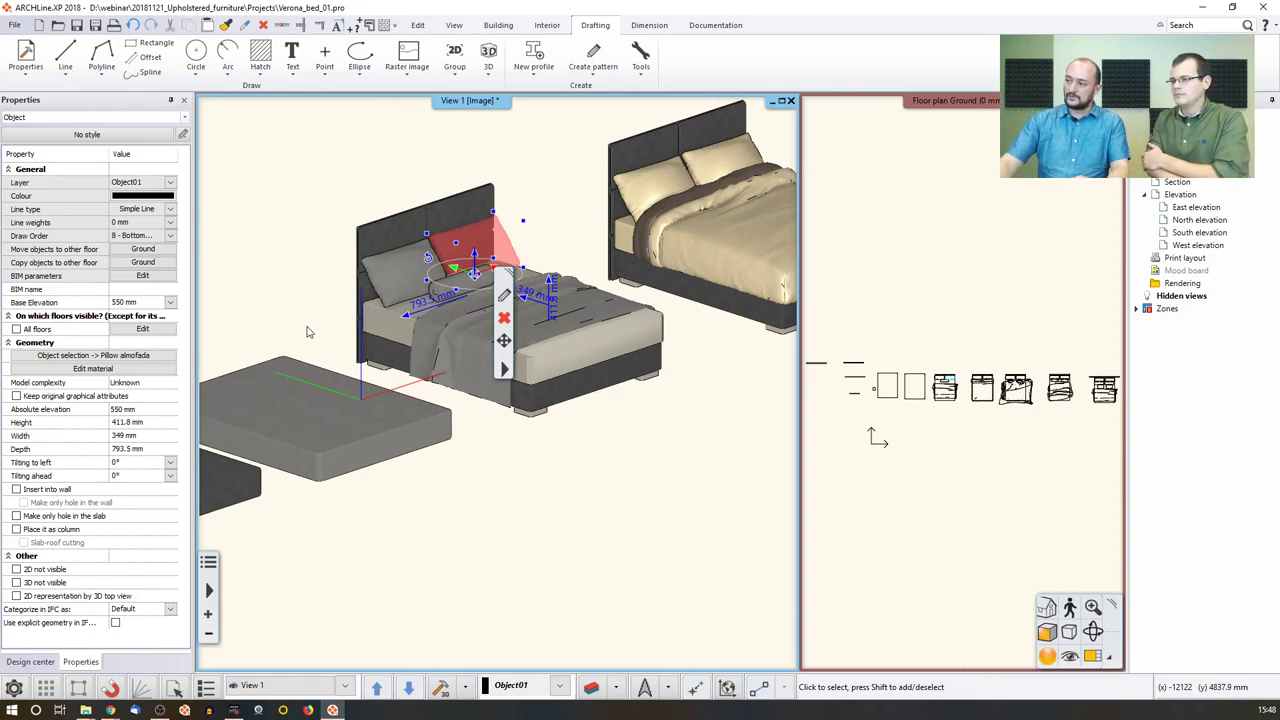
{"action": "key", "text": "Right"}
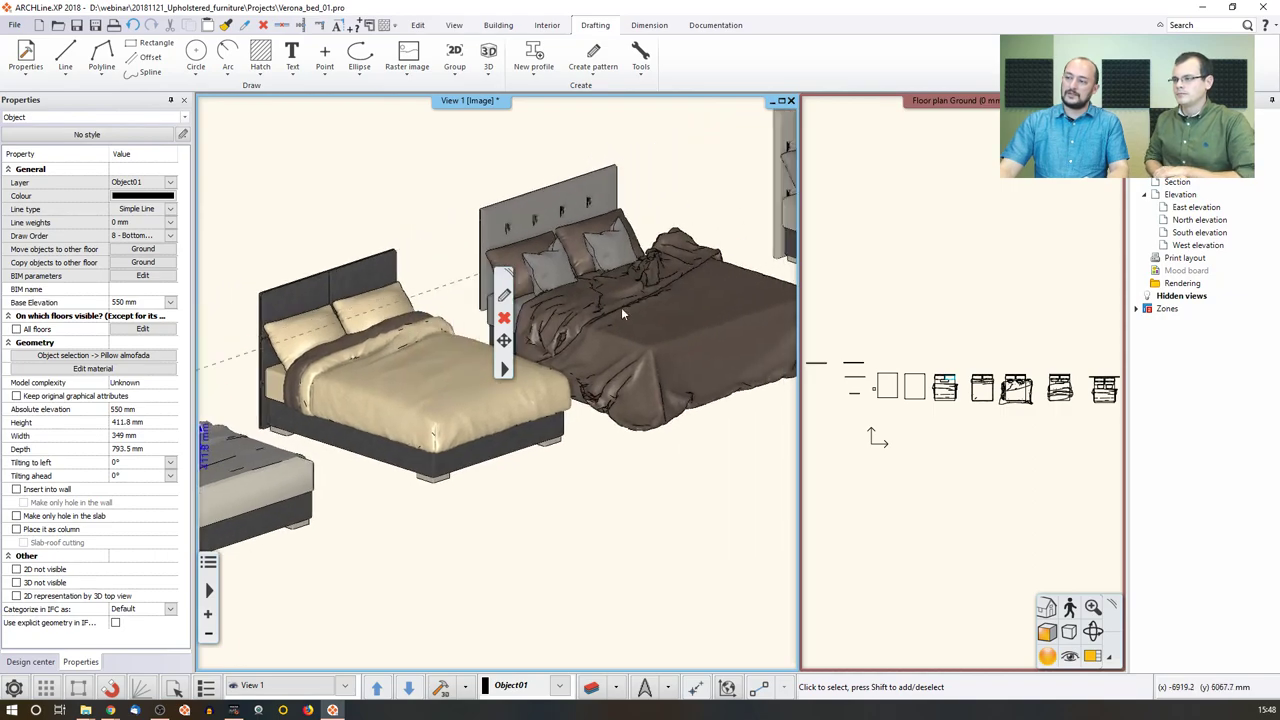
{"action": "key", "text": "Right"}
{"action": "key", "text": "Right"}
{"action": "key", "text": "Right"}
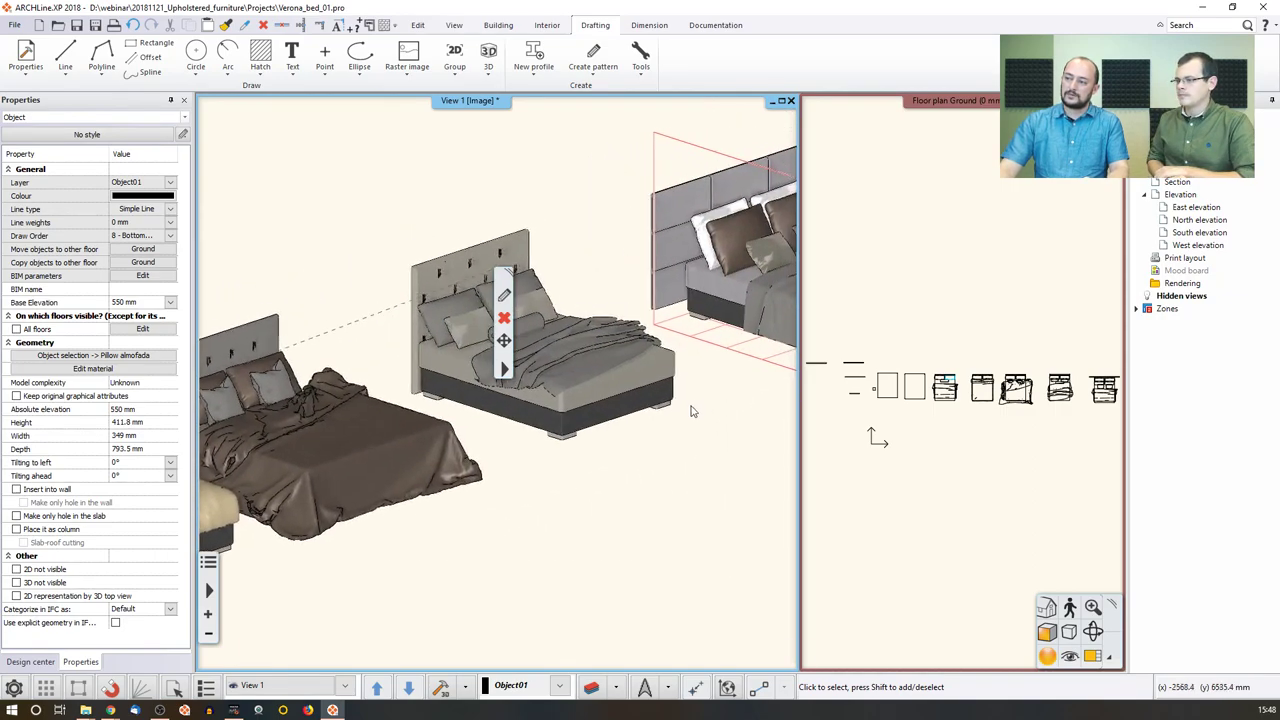
{"action": "key", "text": "Down"}
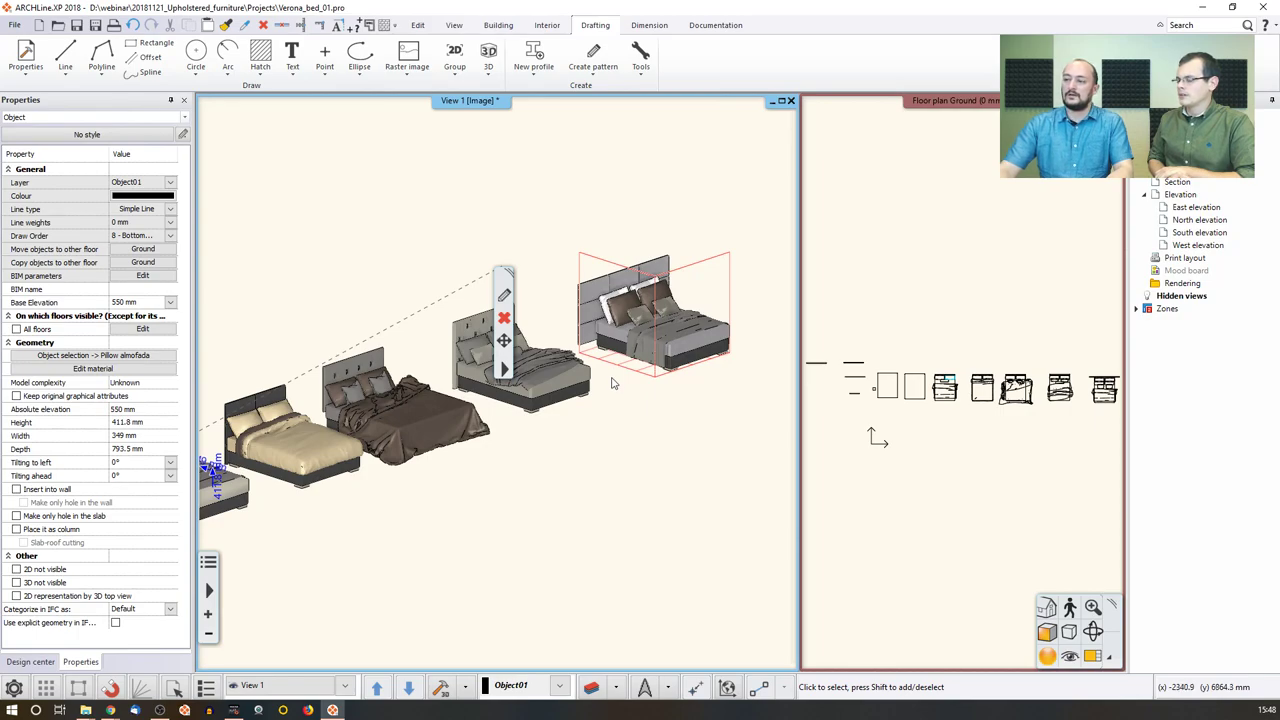
{"action": "middle_click_drag", "start_coordinate": [552, 384], "coordinate": [686, 392]}
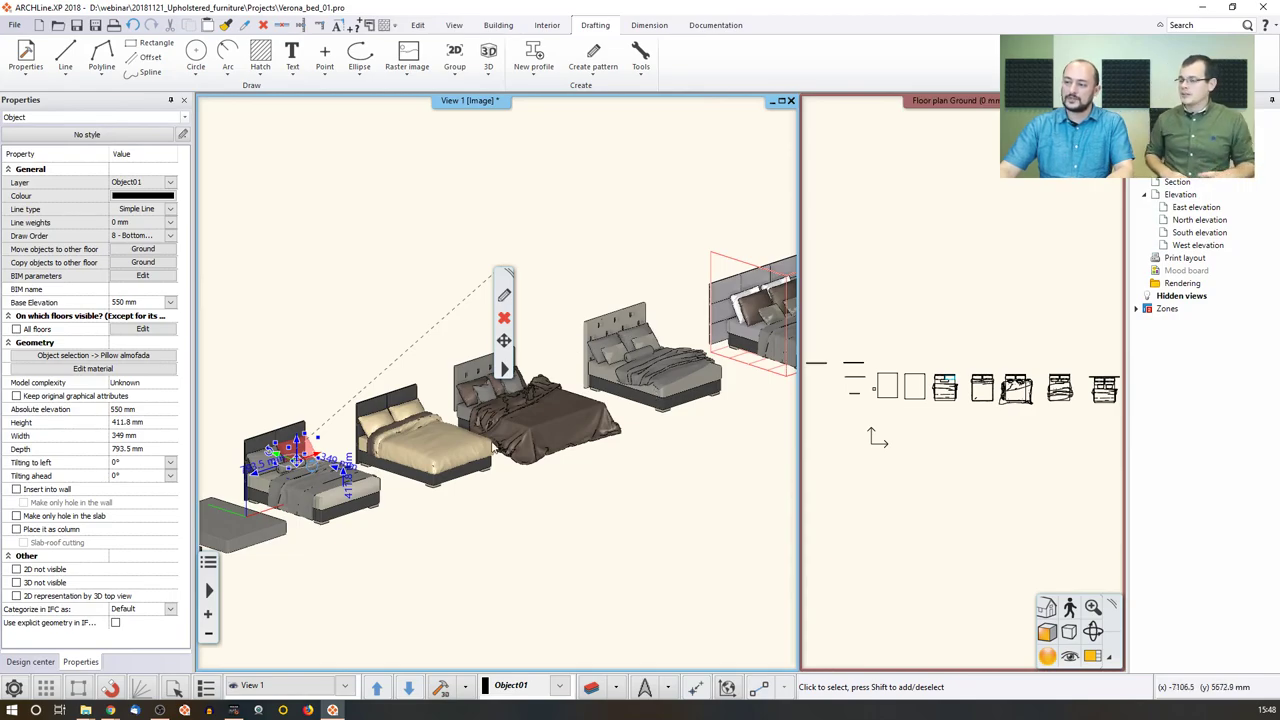
{"action": "middle_click_drag", "start_coordinate": [557, 463], "coordinate": [600, 460]}
{"action": "left_click", "coordinate": [414, 300]}
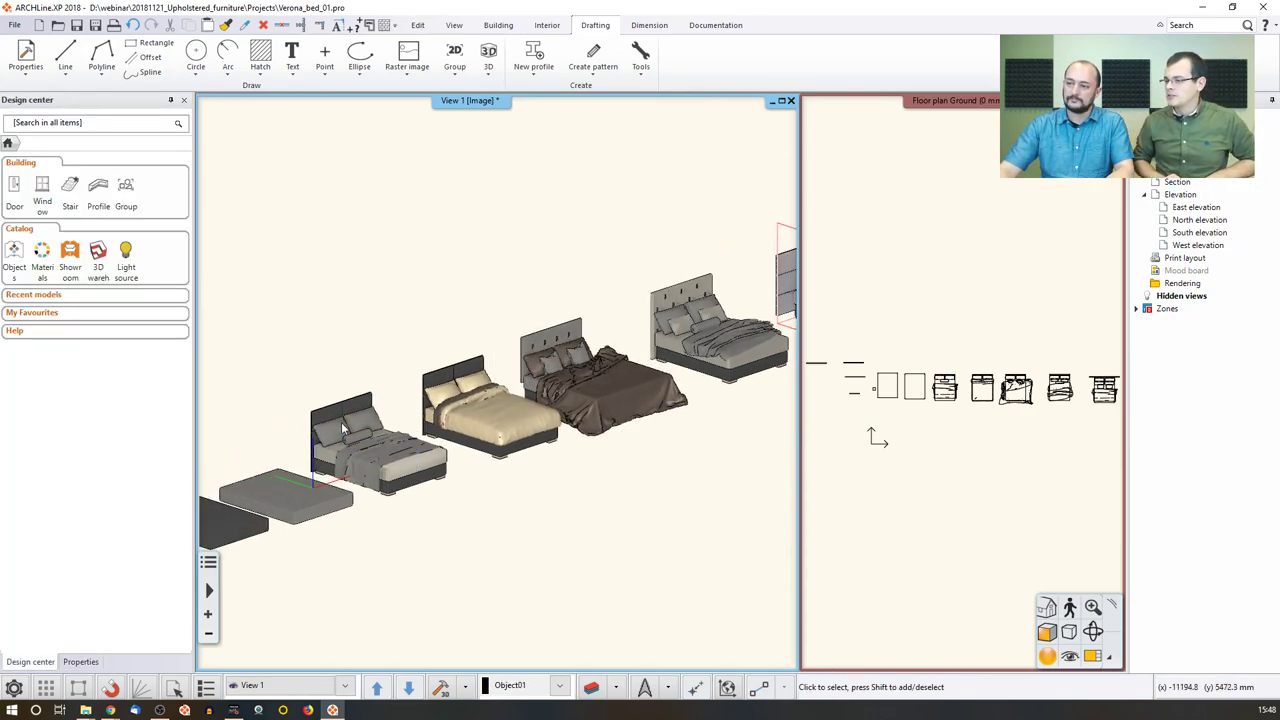
{"action": "scroll", "coordinate": [537, 415], "scroll_direction": "down", "scroll_amount": 3}
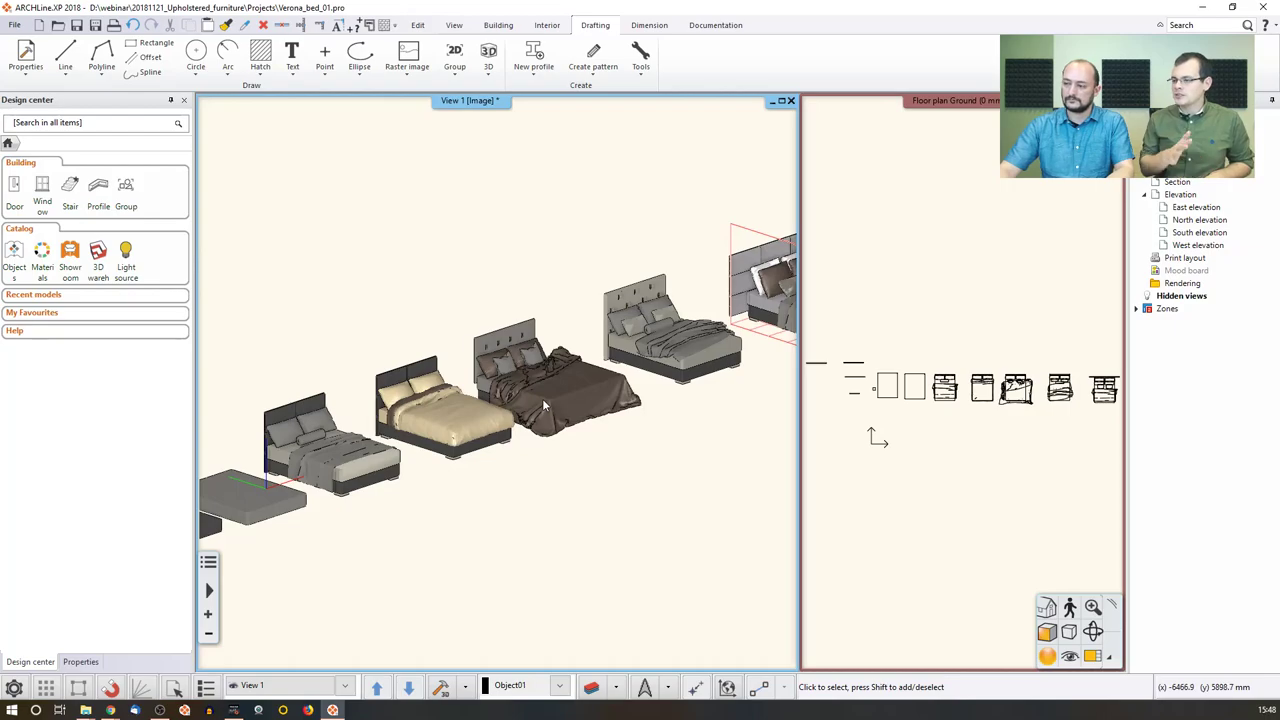